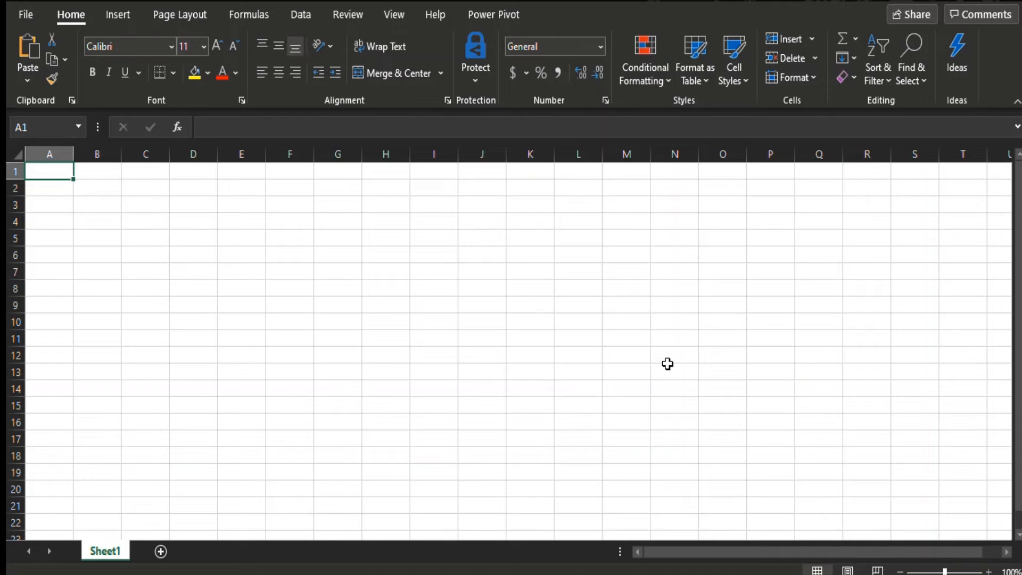
Step: Move along row 1 past column AZ and back to column A to examine the column lettering
{"action": "key", "text": "Right"}
{"action": "key", "text": "Right"}
{"action": "key", "text": "Right"}
{"action": "key", "text": "Right"}
{"action": "key", "text": "Right"}
{"action": "key", "text": "Right"}
{"action": "key", "text": "Right"}
{"action": "key", "text": "Right"}
{"action": "key", "text": "Right"}
{"action": "key", "text": "Right"}
{"action": "key", "text": "Right"}
{"action": "key", "text": "Right"}
{"action": "key", "text": "Right"}
{"action": "key", "text": "Right"}
{"action": "key", "text": "Right"}
{"action": "key", "text": "Right"}
{"action": "key", "text": "Right"}
{"action": "key", "text": "Right"}
{"action": "key", "text": "Right"}
{"action": "key", "text": "Right"}
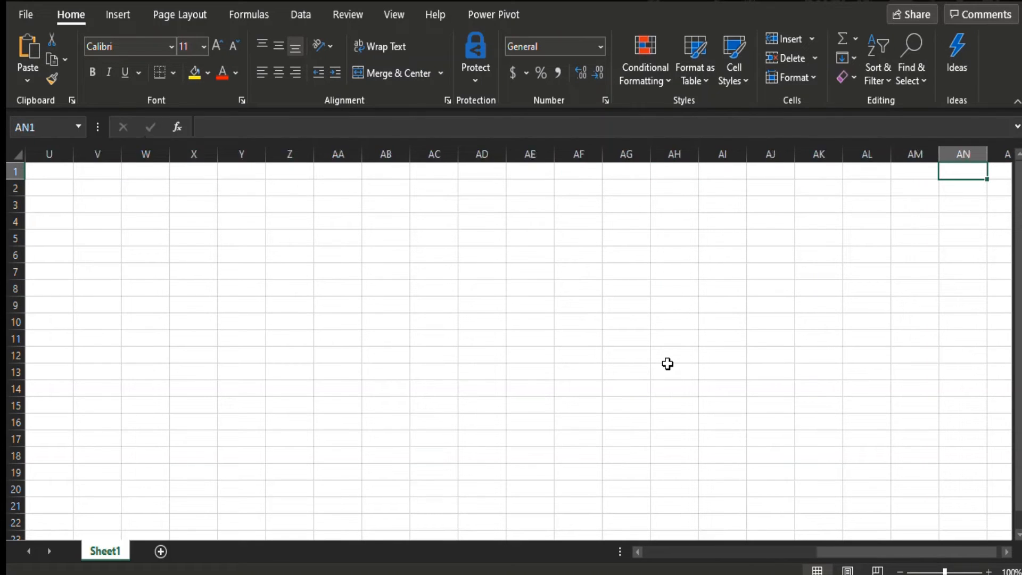
{"action": "key", "text": "Right"}
{"action": "key", "text": "Right"}
{"action": "key", "text": "Right"}
{"action": "key", "text": "Right"}
{"action": "key", "text": "Right"}
{"action": "key", "text": "Right"}
{"action": "key", "text": "Right"}
{"action": "key", "text": "Right"}
{"action": "key", "text": "Right"}
{"action": "key", "text": "Right"}
{"action": "key", "text": "Right"}
{"action": "key", "text": "Right"}
{"action": "key", "text": "Right"}
{"action": "key", "text": "Left"}
{"action": "key", "text": "Left"}
{"action": "key", "text": "Left"}
{"action": "key", "text": "Left"}
{"action": "key", "text": "Left"}
{"action": "key", "text": "Left"}
{"action": "key", "text": "Left"}
{"action": "key", "text": "Left"}
{"action": "key", "text": "Left"}
{"action": "key", "text": "Left"}
{"action": "key", "text": "Left"}
{"action": "key", "text": "Left"}
{"action": "key", "text": "Left"}
{"action": "key", "text": "Left"}
{"action": "key", "text": "Left"}
{"action": "key", "text": "Left"}
{"action": "key", "text": "Left"}
{"action": "key", "text": "Left"}
{"action": "key", "text": "Left"}
{"action": "key", "text": "Left"}
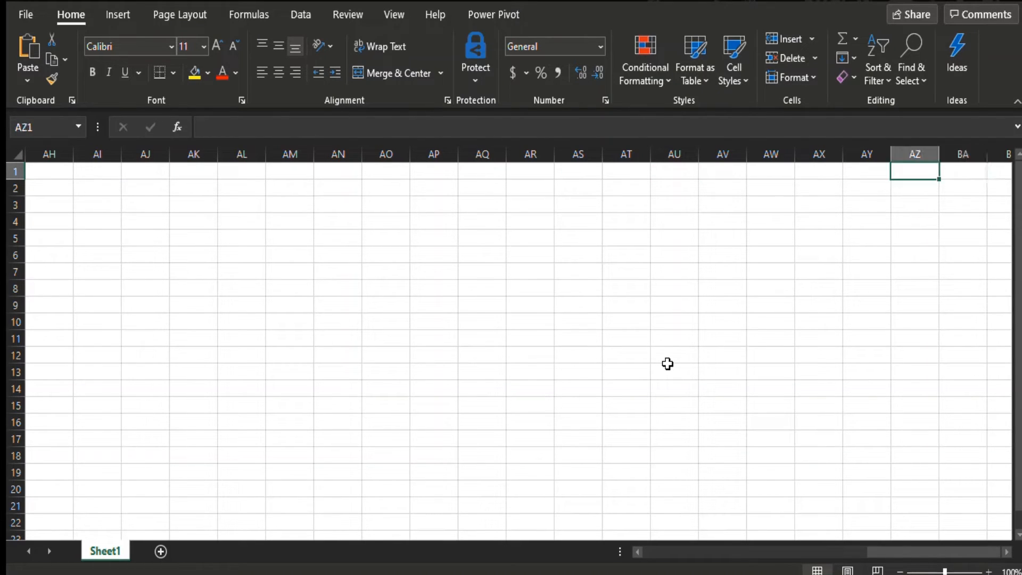
{"action": "key", "text": "Left"}
{"action": "key", "text": "Left"}
{"action": "key", "text": "Left"}
{"action": "key", "text": "Left"}
{"action": "key", "text": "Left"}
{"action": "key", "text": "Left"}
{"action": "key", "text": "Left"}
{"action": "key", "text": "Left"}
{"action": "key", "text": "Left"}
{"action": "key", "text": "Left"}
{"action": "key", "text": "Left"}
{"action": "key", "text": "Left"}
{"action": "key", "text": "Left"}
{"action": "key", "text": "Left"}
{"action": "key", "text": "Left"}
{"action": "key", "text": "Left"}
{"action": "key", "text": "Left"}
{"action": "key", "text": "Left"}
{"action": "key", "text": "Left"}
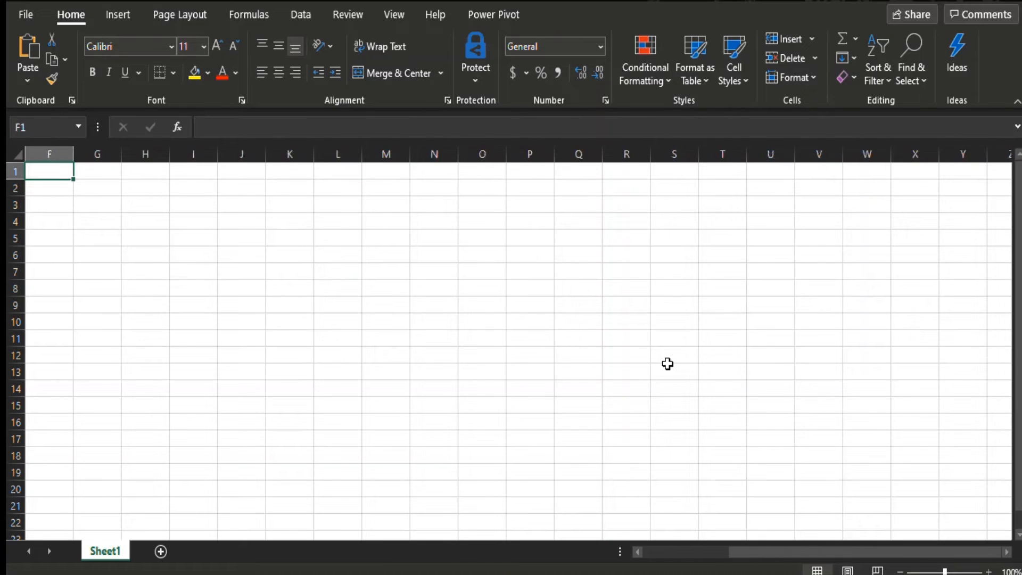
Step: Move down column A past row 46 and back to cell A1 to examine the row numbering
{"action": "key", "text": "Down"}
{"action": "key", "text": "Down"}
{"action": "key", "text": "Down"}
{"action": "key", "text": "Down"}
{"action": "key", "text": "Down"}
{"action": "key", "text": "Down"}
{"action": "key", "text": "Down"}
{"action": "key", "text": "Down"}
{"action": "key", "text": "Down"}
{"action": "key", "text": "Down"}
{"action": "key", "text": "Down"}
{"action": "key", "text": "Down"}
{"action": "key", "text": "Down"}
{"action": "key", "text": "Down"}
{"action": "key", "text": "Down"}
{"action": "key", "text": "Down"}
{"action": "key", "text": "Down"}
{"action": "key", "text": "Down"}
{"action": "key", "text": "Down"}
{"action": "key", "text": "Down"}
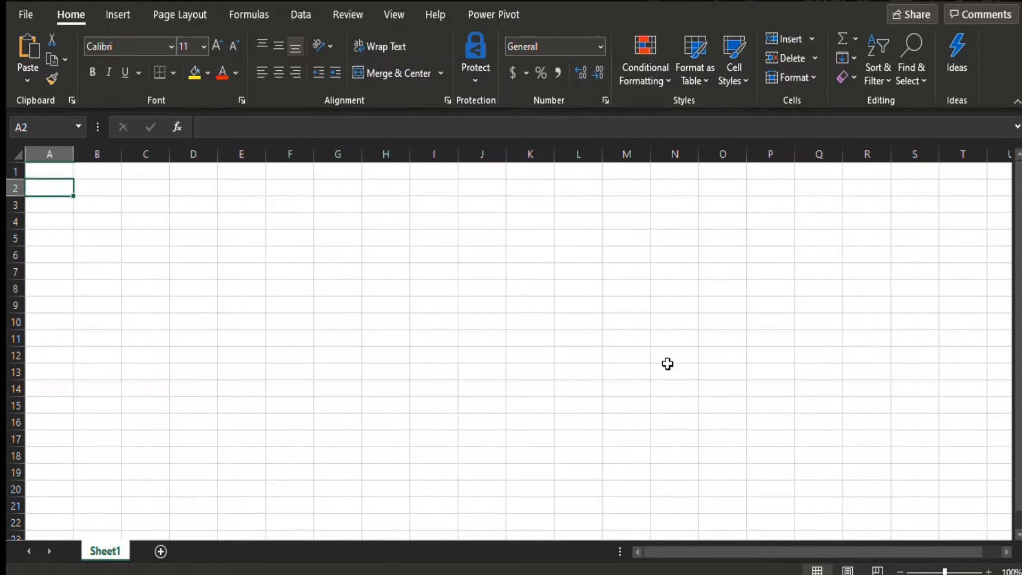
{"action": "key", "text": "Down"}
{"action": "key", "text": "Down"}
{"action": "key", "text": "Down"}
{"action": "key", "text": "Down"}
{"action": "key", "text": "Down"}
{"action": "key", "text": "Down"}
{"action": "key", "text": "Down"}
{"action": "key", "text": "Down"}
{"action": "key", "text": "Down"}
{"action": "key", "text": "Down"}
{"action": "key", "text": "Down"}
{"action": "key", "text": "Down"}
{"action": "key", "text": "Down"}
{"action": "key", "text": "Down"}
{"action": "key", "text": "Down"}
{"action": "key", "text": "Down"}
{"action": "key", "text": "Down"}
{"action": "key", "text": "Down"}
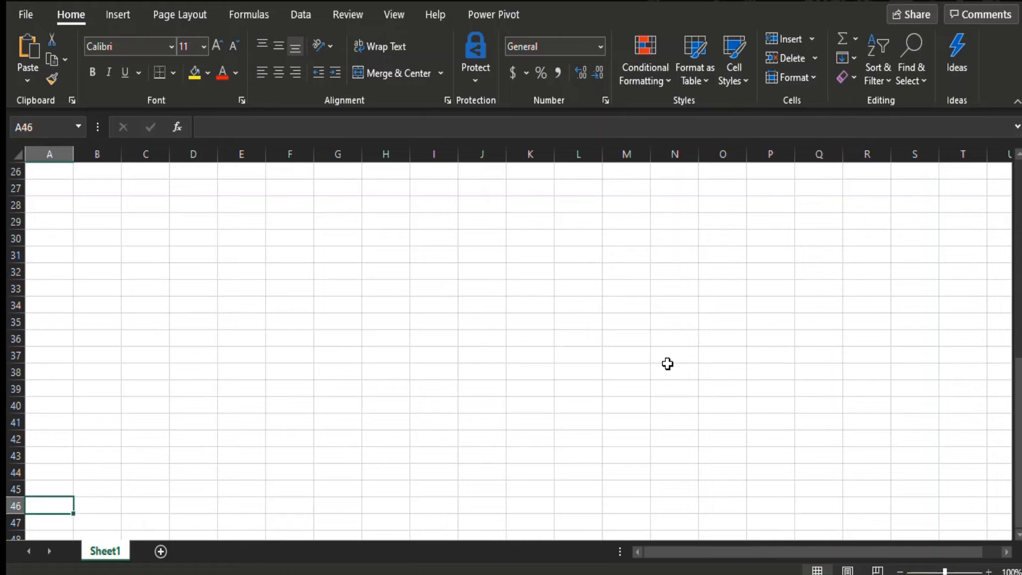
{"action": "key", "text": "Up"}
{"action": "key", "text": "Up"}
{"action": "key", "text": "Up"}
{"action": "key", "text": "Up"}
{"action": "key", "text": "Up"}
{"action": "key", "text": "Up"}
{"action": "key", "text": "Up"}
{"action": "key", "text": "Up"}
{"action": "key", "text": "Up"}
{"action": "key", "text": "Up"}
{"action": "key", "text": "Up"}
{"action": "key", "text": "Up"}
{"action": "key", "text": "Up"}
{"action": "key", "text": "Up"}
{"action": "key", "text": "Up"}
{"action": "key", "text": "Up"}
{"action": "key", "text": "Up"}
{"action": "key", "text": "Up"}
{"action": "key", "text": "Up"}
{"action": "key", "text": "Up"}
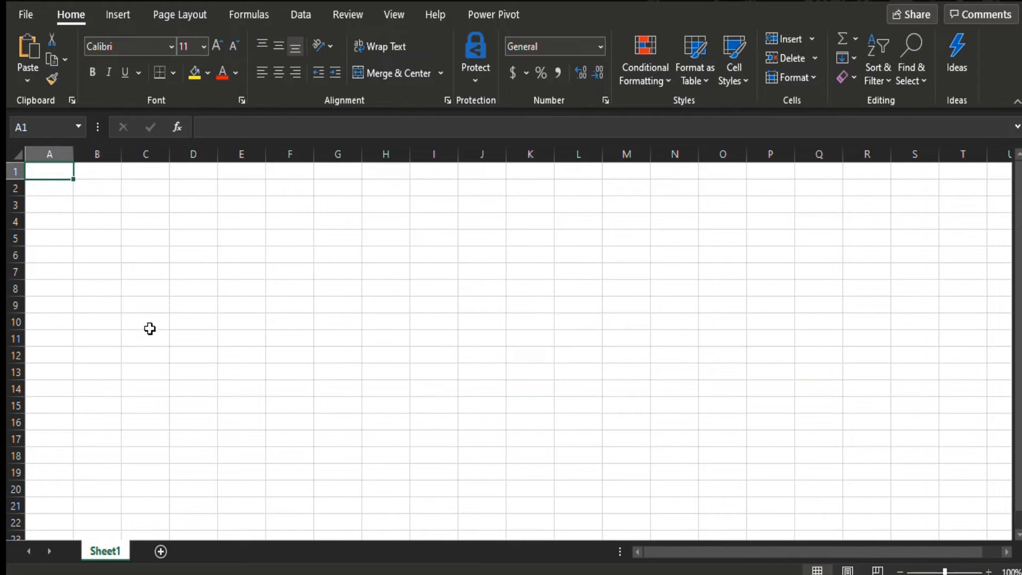
Step: Add two new worksheets, Sheet2 and Sheet3, to the workbook
{"action": "left_click", "coordinate": [159, 550]}
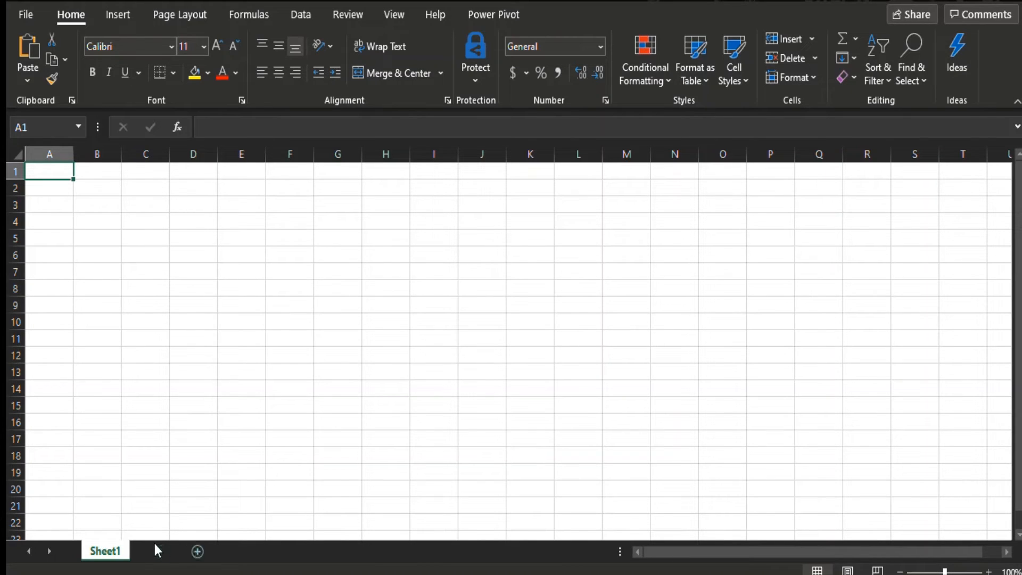
{"action": "left_click", "coordinate": [208, 551]}
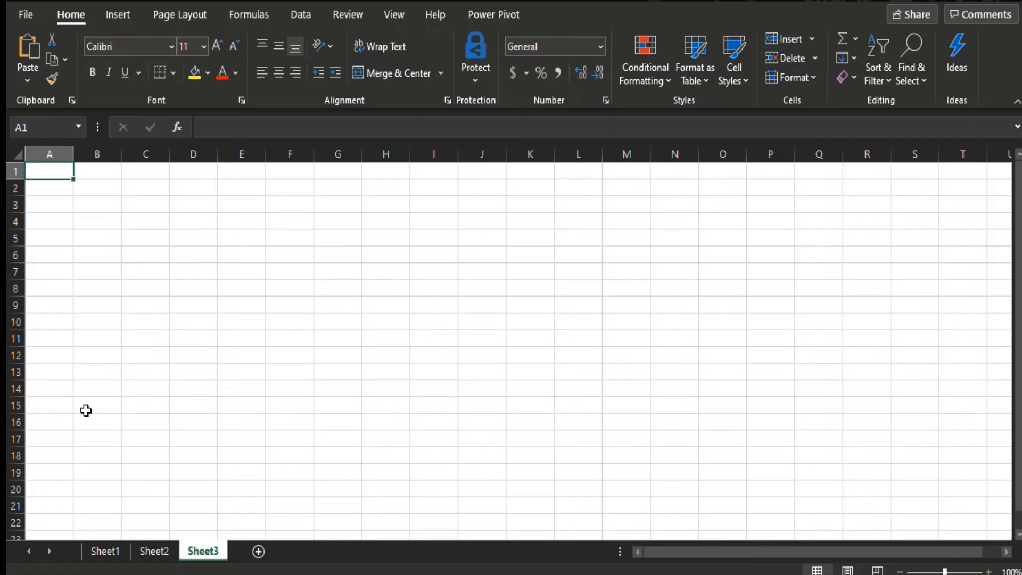
Step: Rename the Sheet1 worksheet as Profit Loss Statement
{"action": "left_click", "coordinate": [105, 550]}
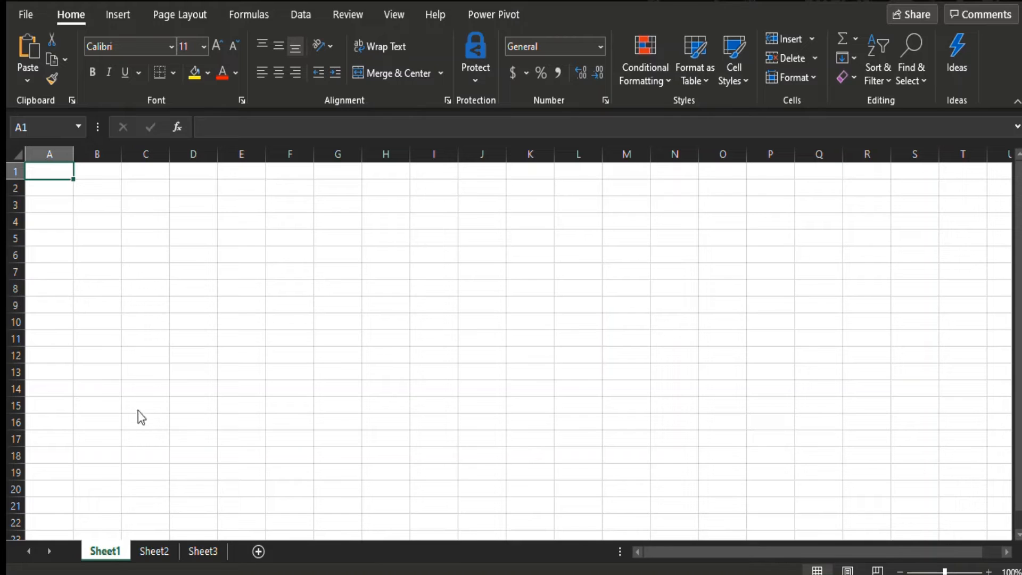
{"action": "key", "text": "alt+h"}
{"action": "key", "text": "o"}
{"action": "key", "text": "r"}
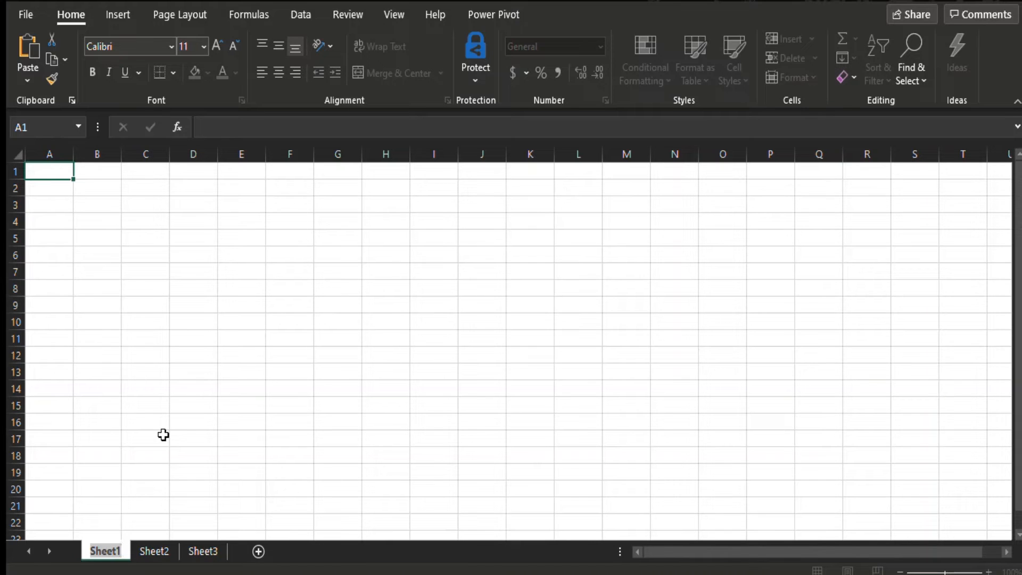
{"action": "type", "text": "Profi"}
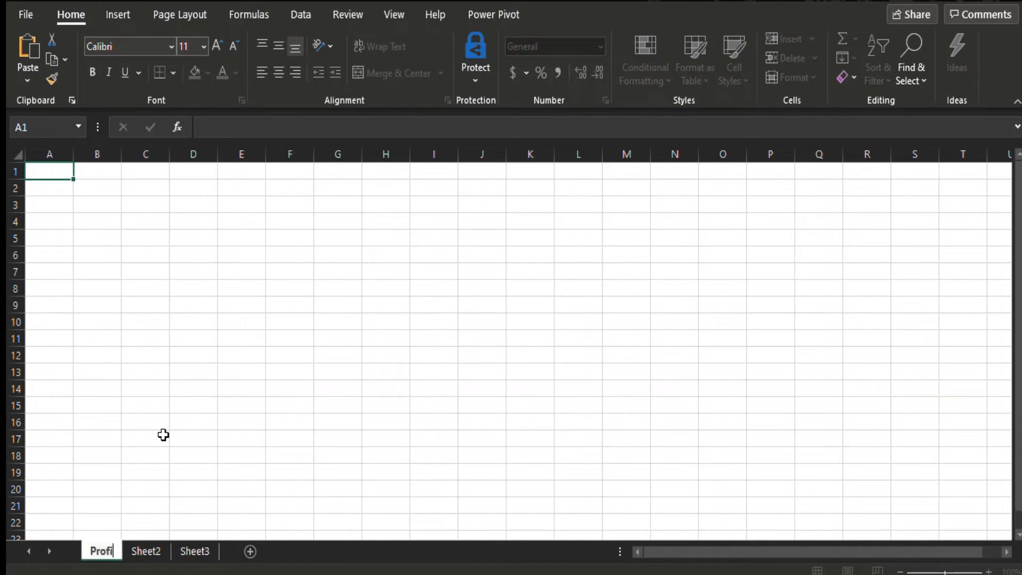
{"action": "type", "text": "t Loss"}
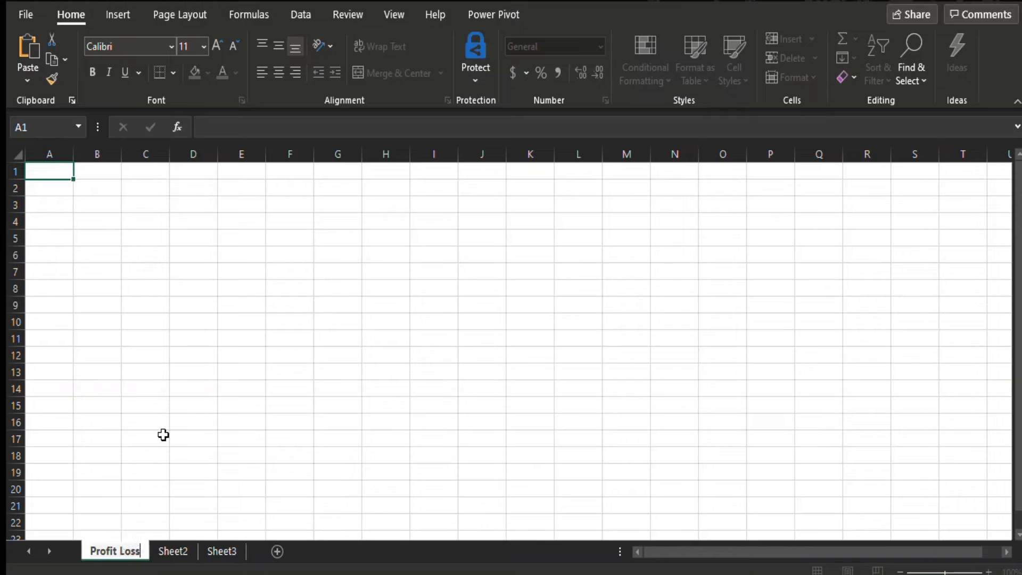
{"action": "type", "text": " St"}
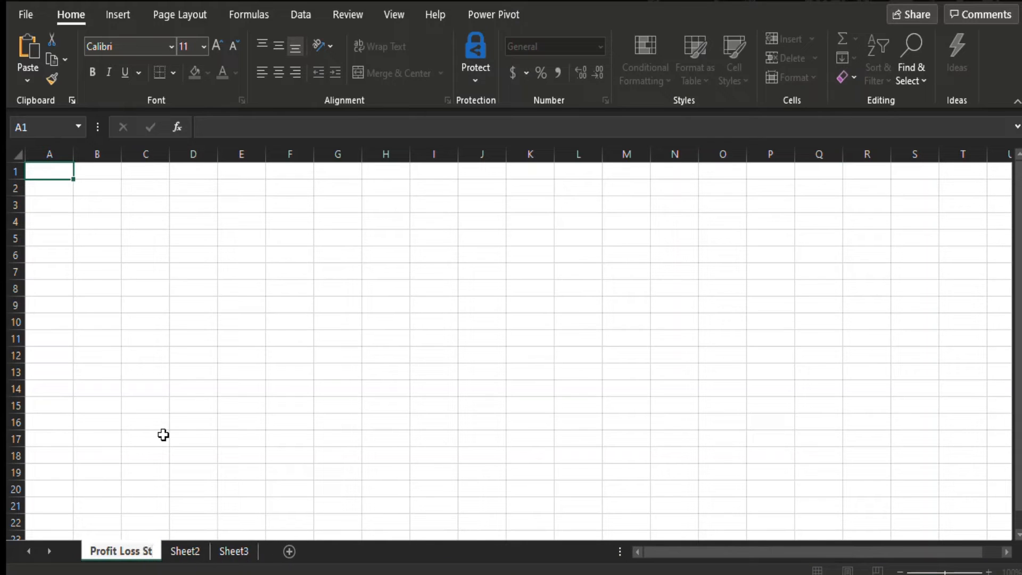
{"action": "type", "text": "atement"}
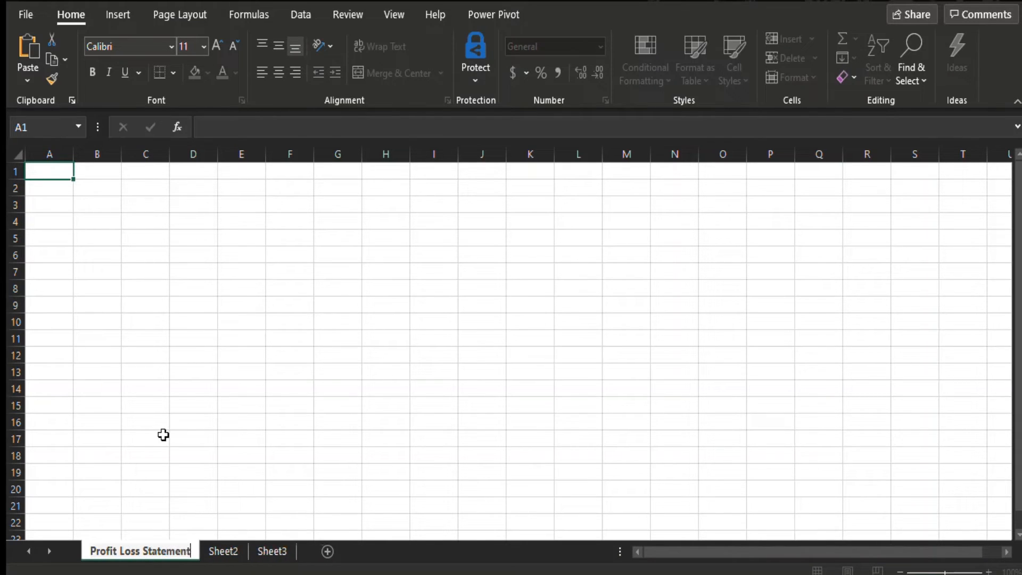
{"action": "left_click", "coordinate": [143, 367]}
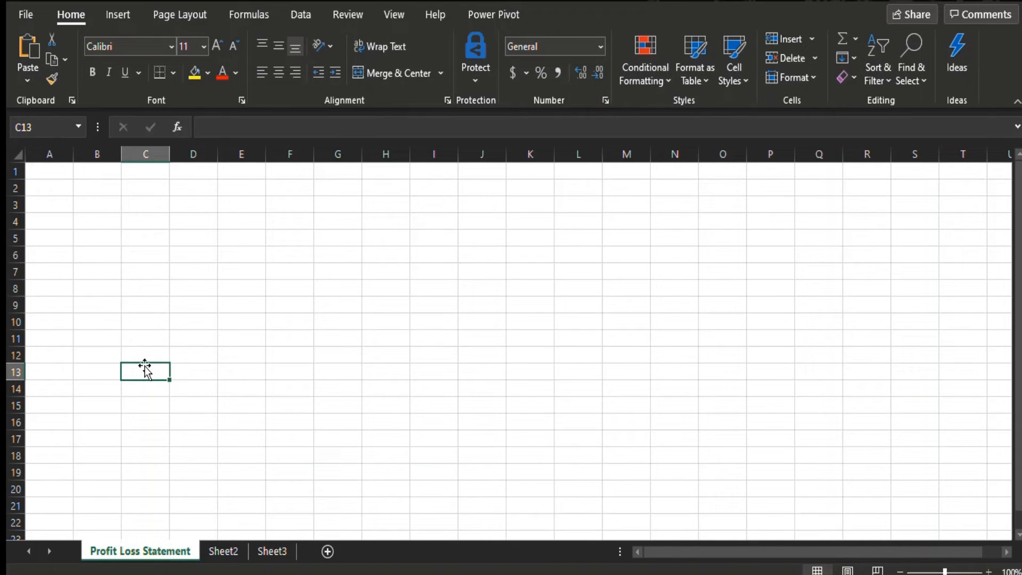
Step: Delete the worksheets Sheet2 and Sheet3 from the workbook
{"action": "left_click", "coordinate": [214, 549]}
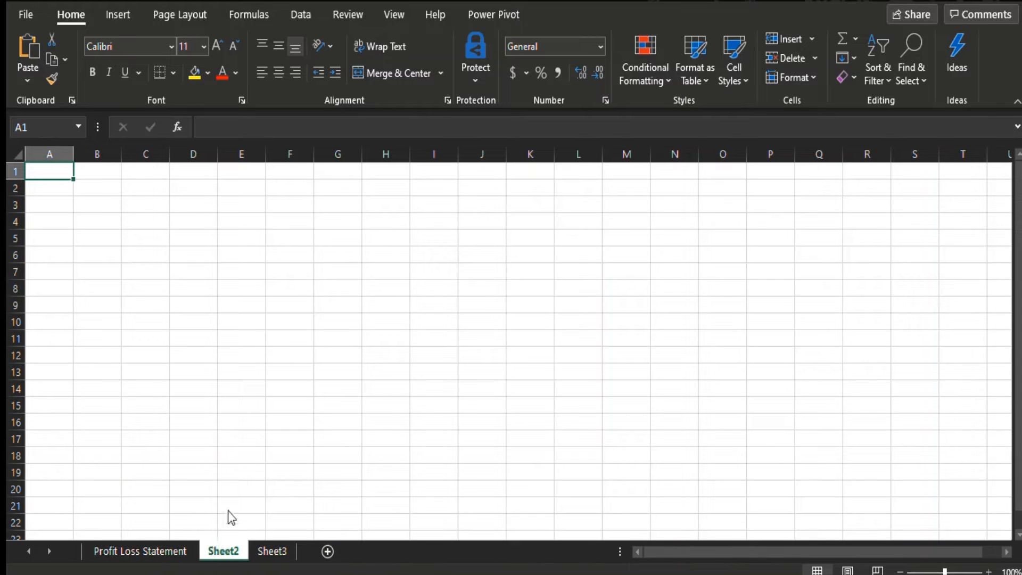
{"action": "left_click", "coordinate": [272, 338]}
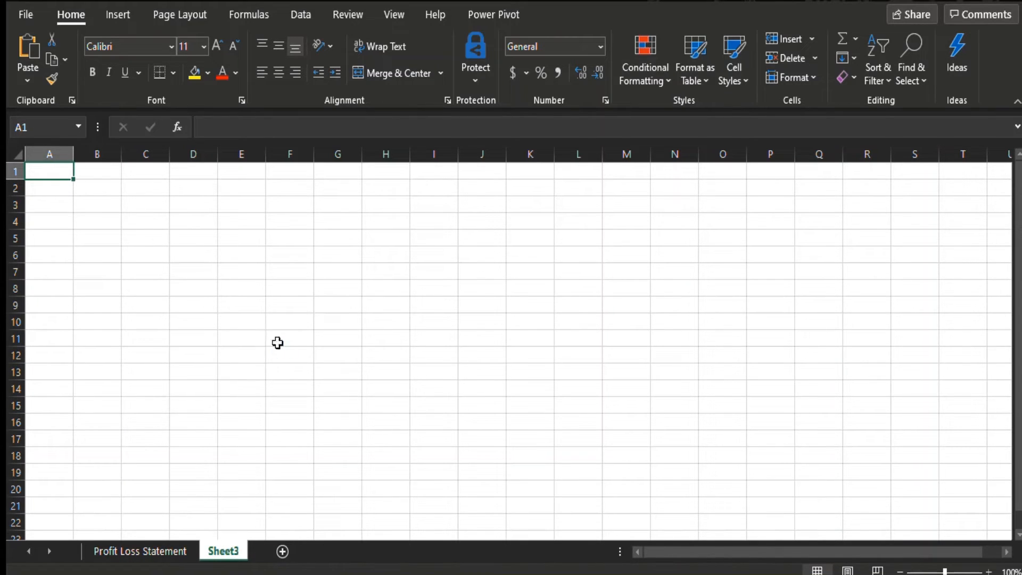
{"action": "right_click", "coordinate": [218, 549]}
{"action": "left_click", "coordinate": [276, 350]}
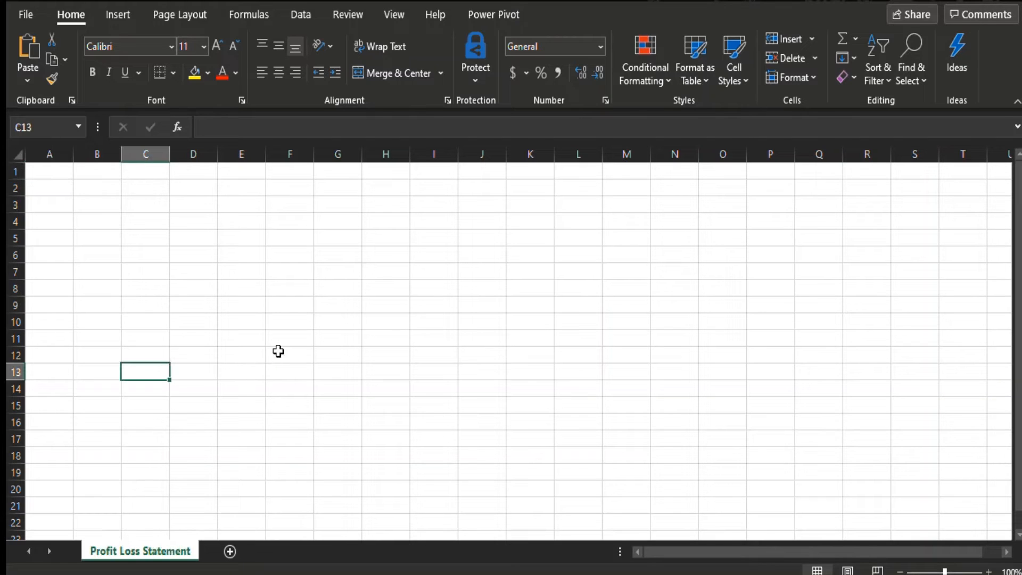
Step: Select cell A1 and enlarge the worksheet zoom to 190%
{"action": "left_click", "coordinate": [58, 176]}
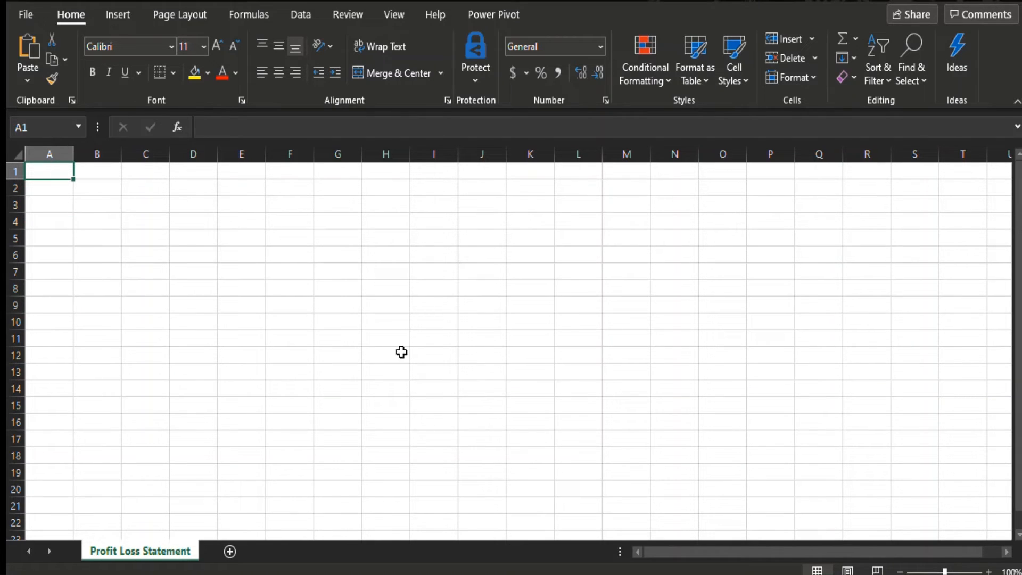
{"action": "left_click", "coordinate": [987, 569]}
{"action": "left_click", "coordinate": [988, 570]}
{"action": "left_click", "coordinate": [988, 569]}
{"action": "left_click", "coordinate": [988, 569]}
{"action": "left_click", "coordinate": [988, 569]}
{"action": "left_click", "coordinate": [988, 569]}
{"action": "left_click", "coordinate": [987, 569]}
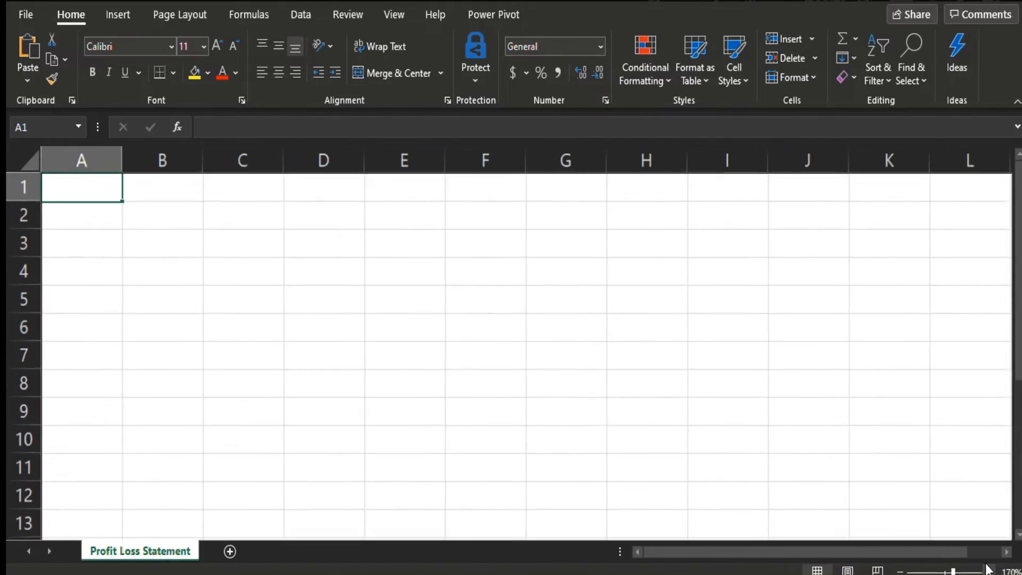
{"action": "left_click", "coordinate": [987, 569]}
{"action": "left_click", "coordinate": [987, 569]}
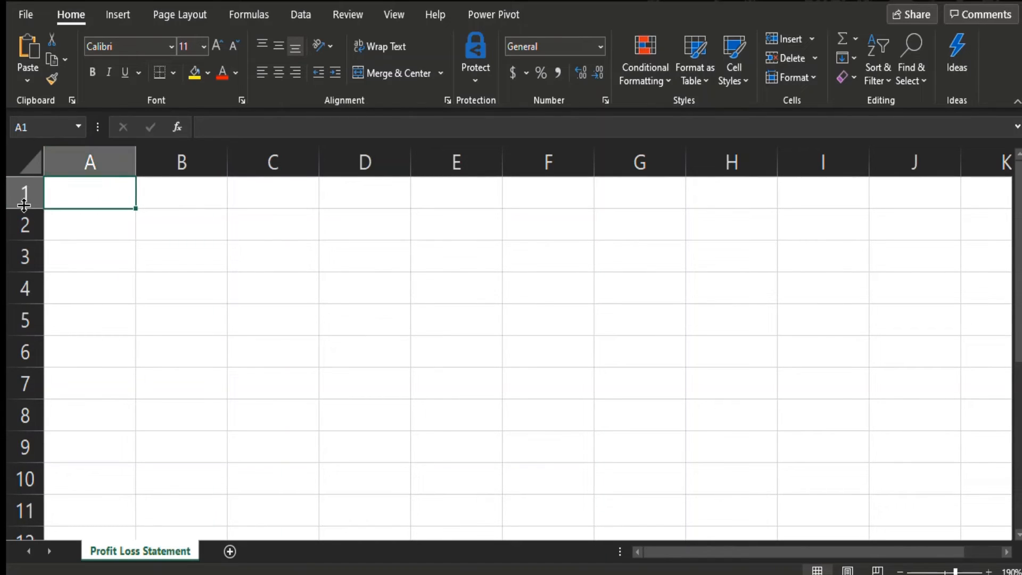
Step: Select cells B3, D5 and H4 in turn to examine their cell addresses, and return to A1 and A2
{"action": "left_click", "coordinate": [180, 268]}
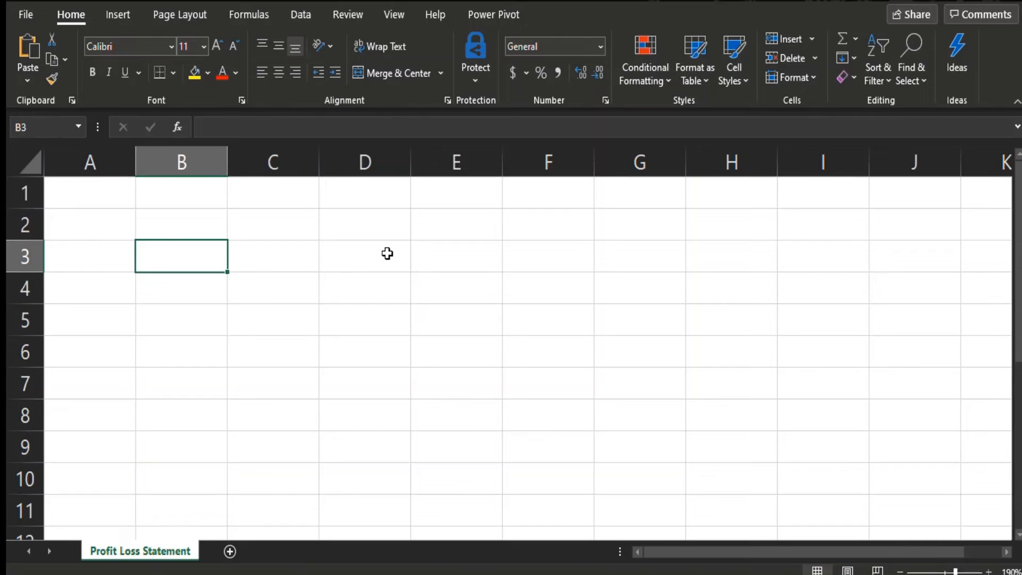
{"action": "left_click", "coordinate": [380, 326]}
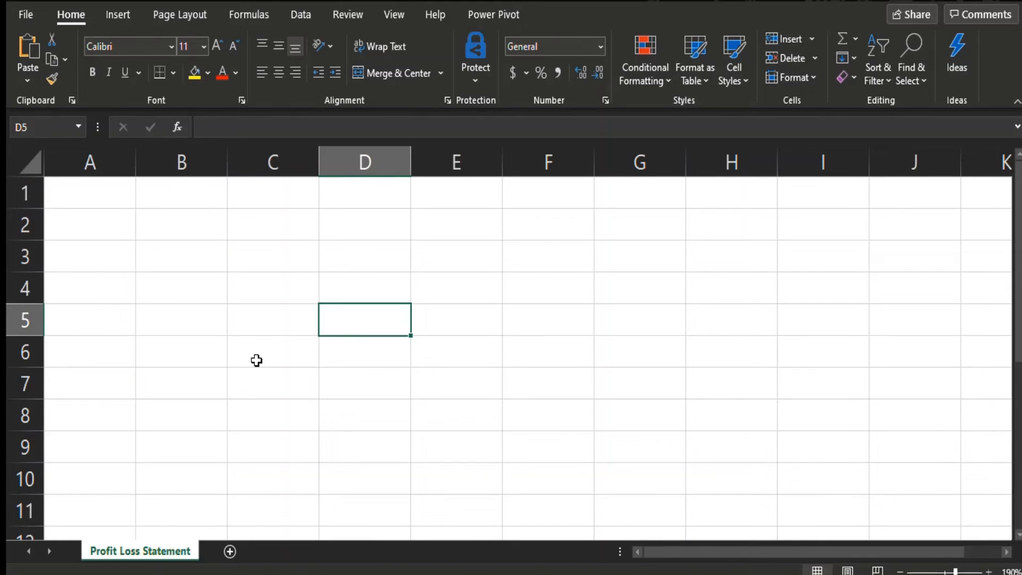
{"action": "left_click", "coordinate": [716, 281]}
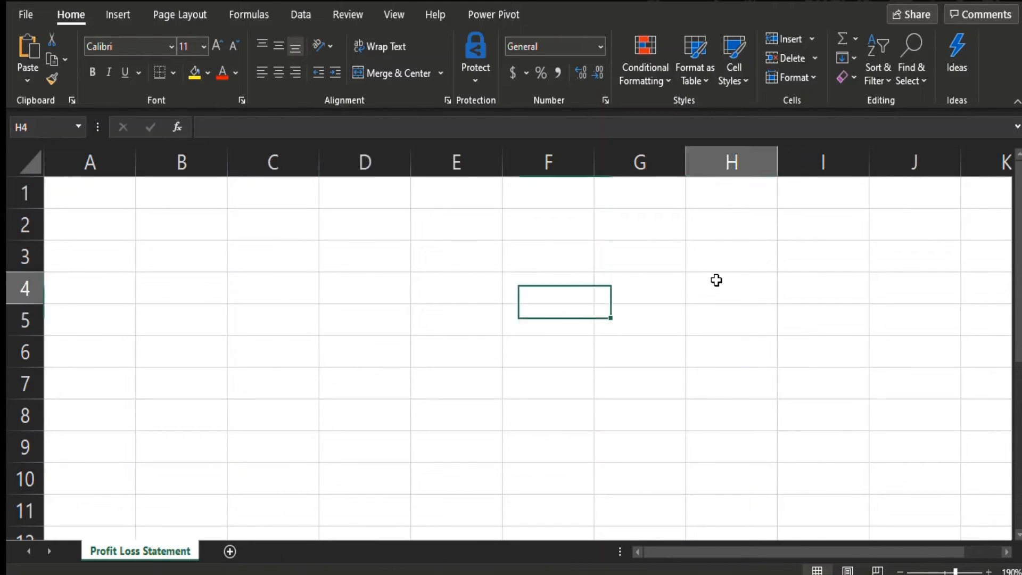
{"action": "left_click", "coordinate": [99, 199]}
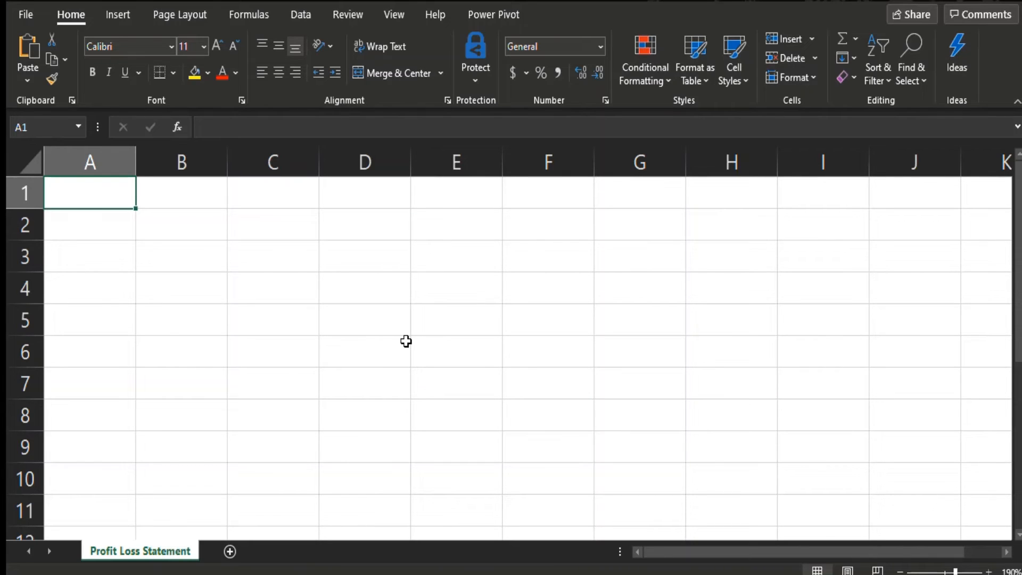
{"action": "key", "text": "Down"}
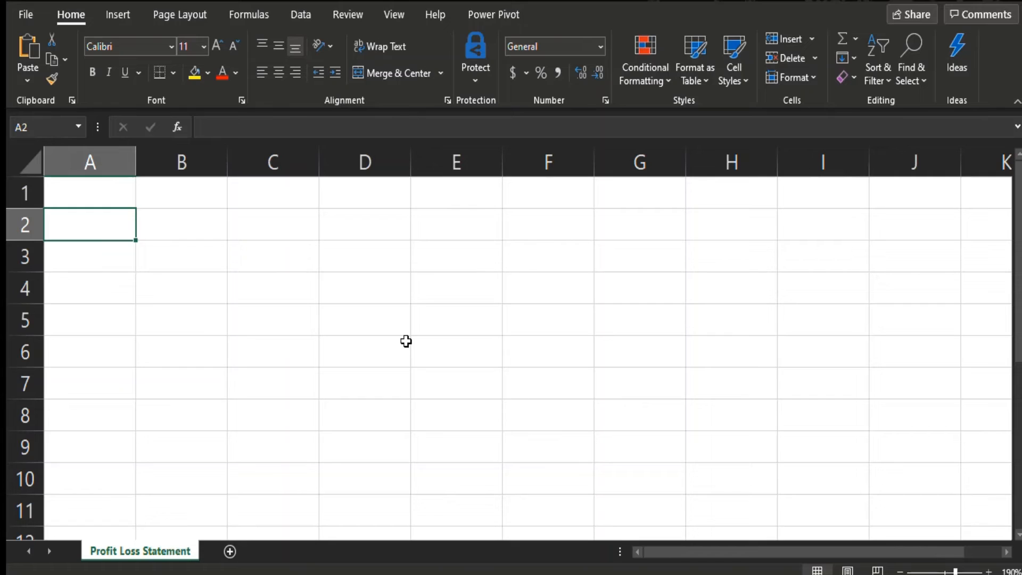
Step: Enter the title Profit & Loss Statement in cell A1
{"action": "key", "text": "Up"}
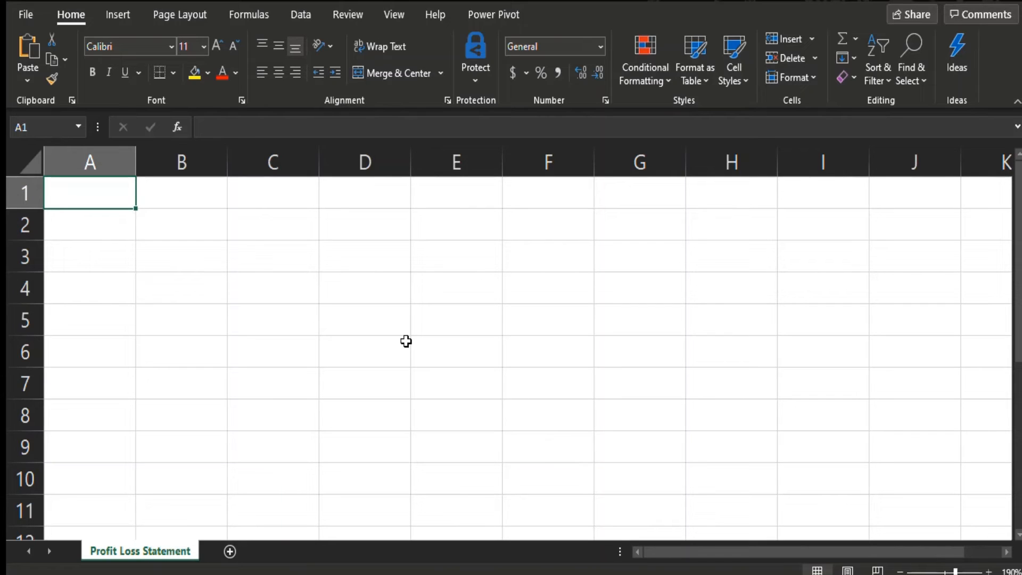
{"action": "type", "text": "Profit "}
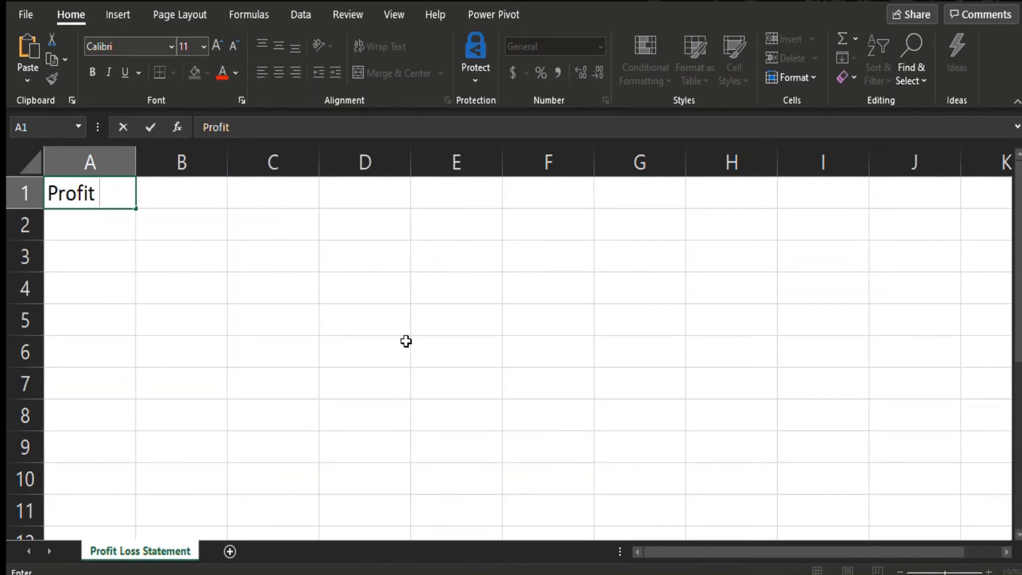
{"action": "type", "text": "& Loss"}
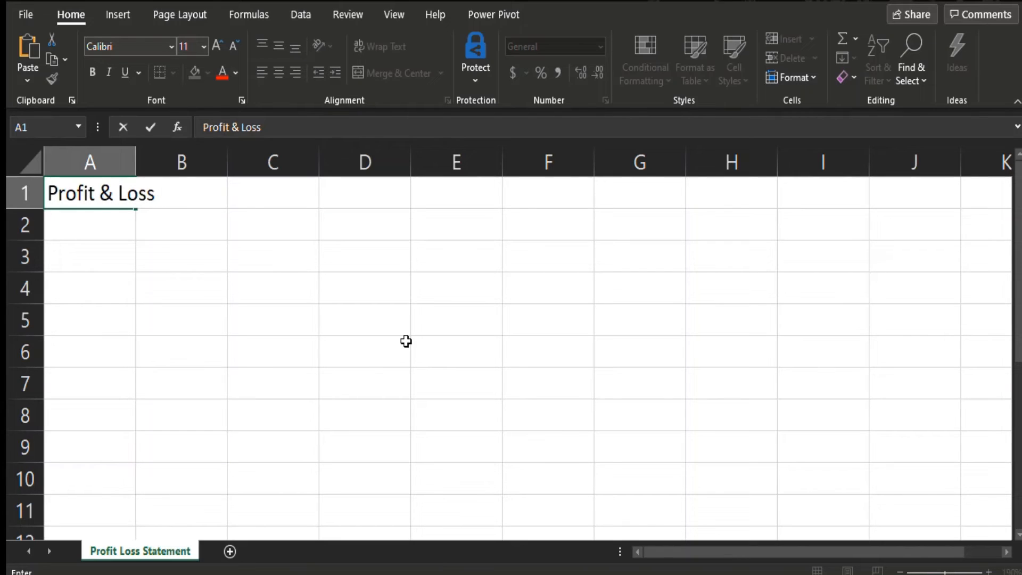
{"action": "type", "text": " Statem"}
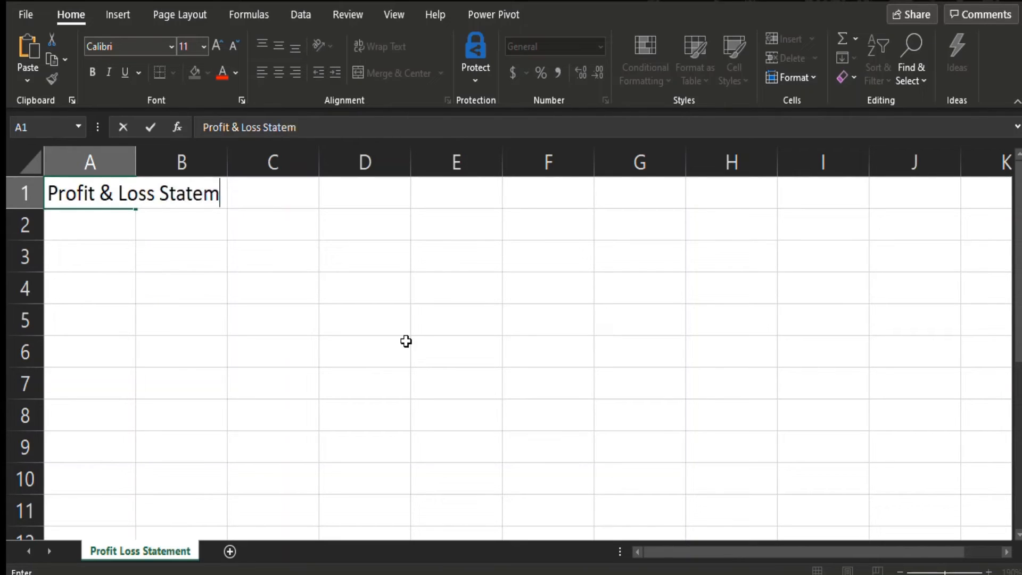
{"action": "type", "text": "ent"}
{"action": "key", "text": "Return"}
Step: Enter the row label Revenue in cell A3, leaving row 2 blank below the title
{"action": "key", "text": "Return"}
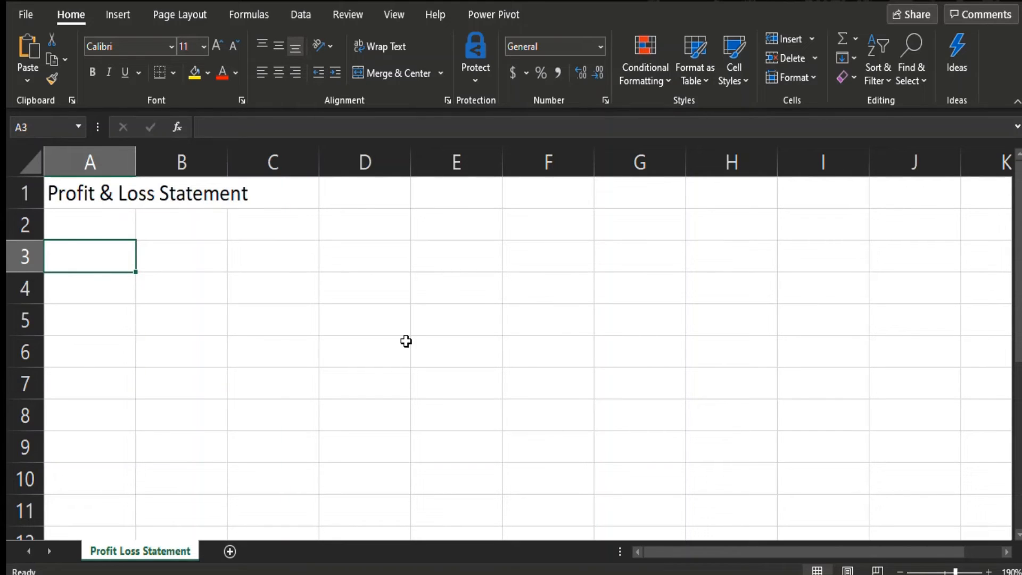
{"action": "type", "text": "R"}
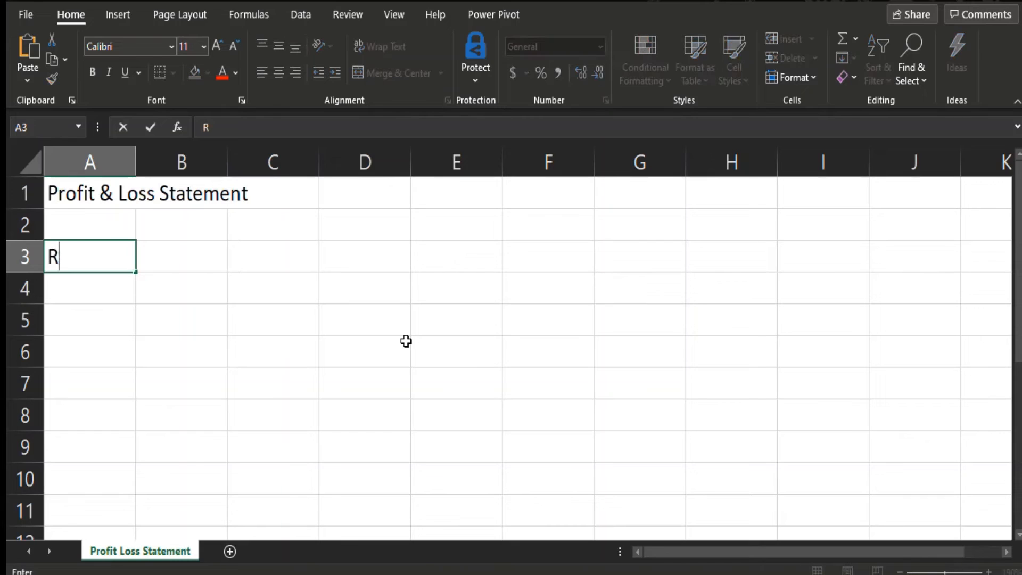
{"action": "type", "text": "eve"}
{"action": "type", "text": "ue"}
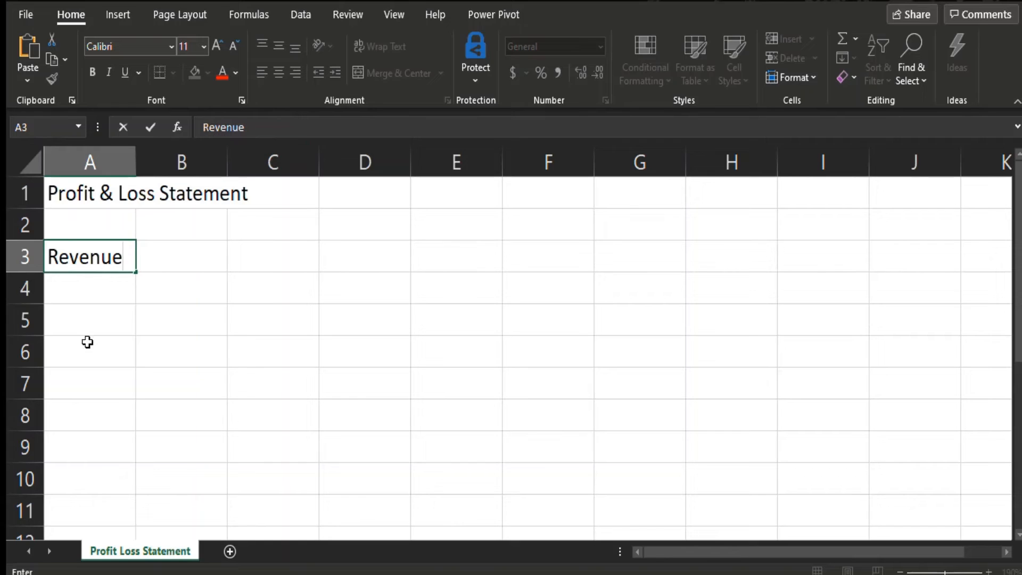
{"action": "key", "text": "Return"}
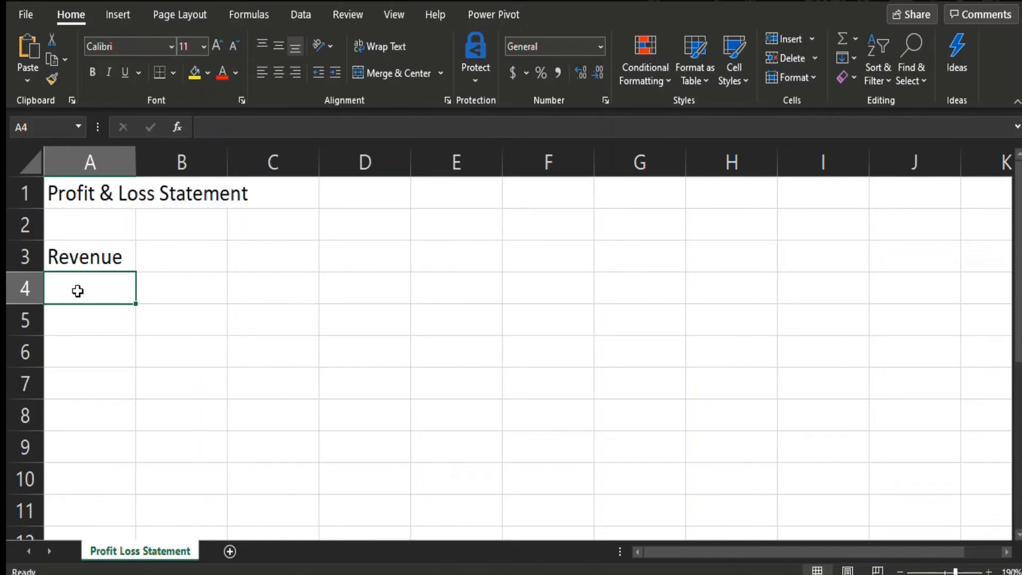
Step: Enter the row label Product Cost in cell A4, using the formula bar for the text
{"action": "left_click", "coordinate": [243, 130]}
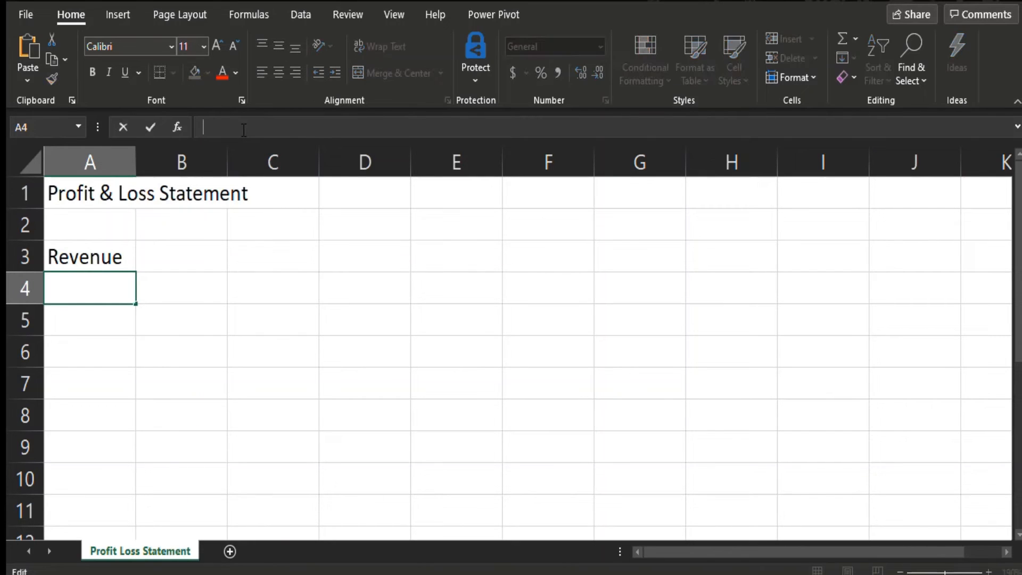
{"action": "type", "text": "Product "}
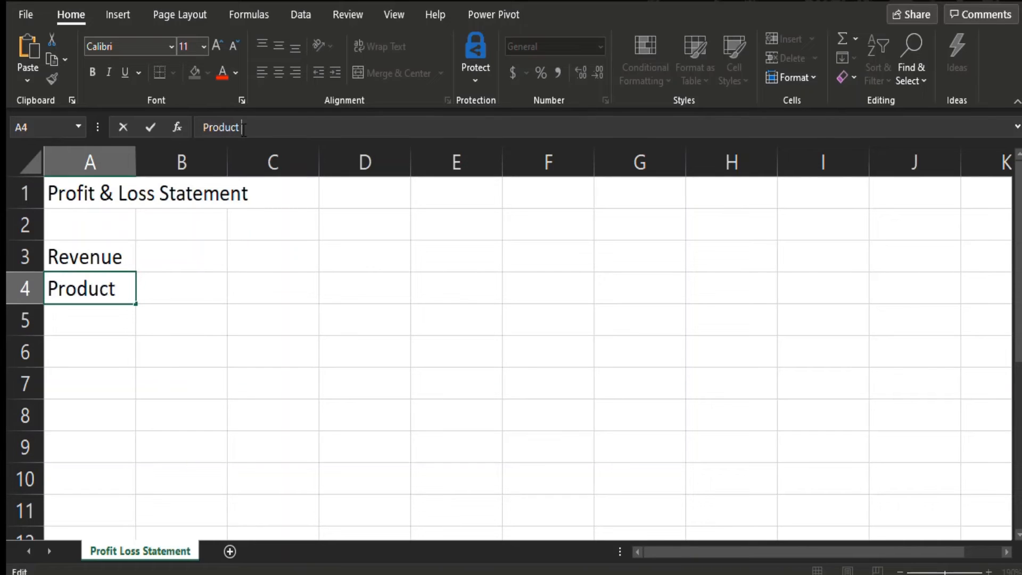
{"action": "type", "text": "Cost"}
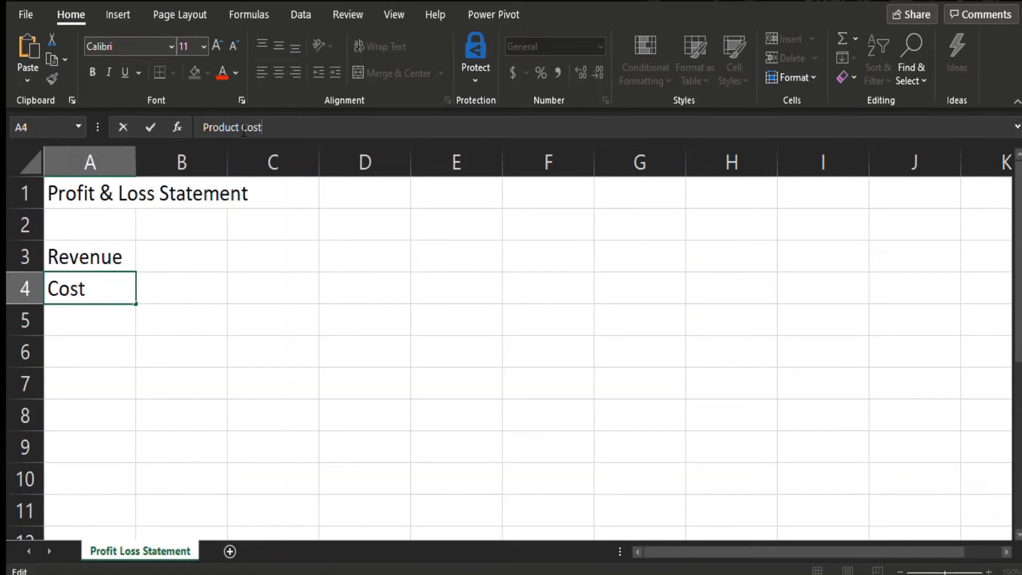
{"action": "key", "text": "Return"}
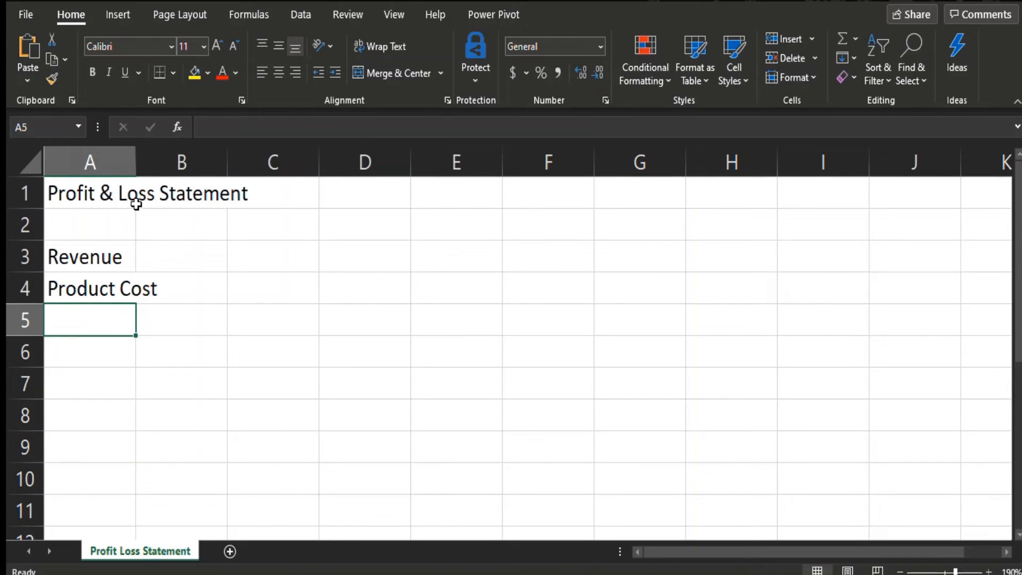
Step: Widen column A and AutoFit it to its longest text, the title in A1
{"action": "mouse_move", "coordinate": [137, 159]}
{"action": "left_mouse_down"}
{"action": "mouse_move", "coordinate": [180, 158]}
{"action": "mouse_move", "coordinate": [135, 171]}
{"action": "left_mouse_up"}
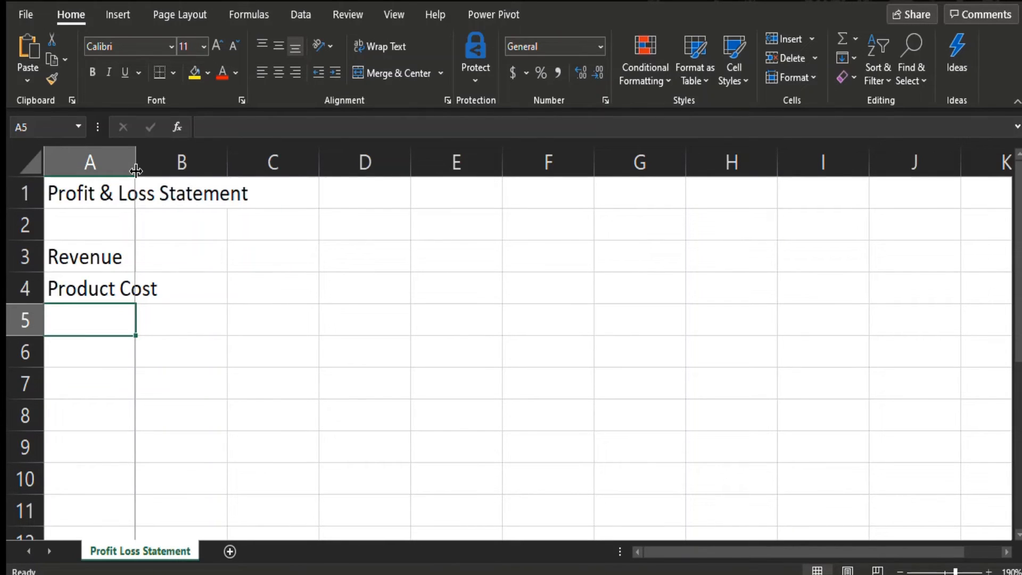
{"action": "left_click_drag", "start_coordinate": [136, 170], "coordinate": [169, 175]}
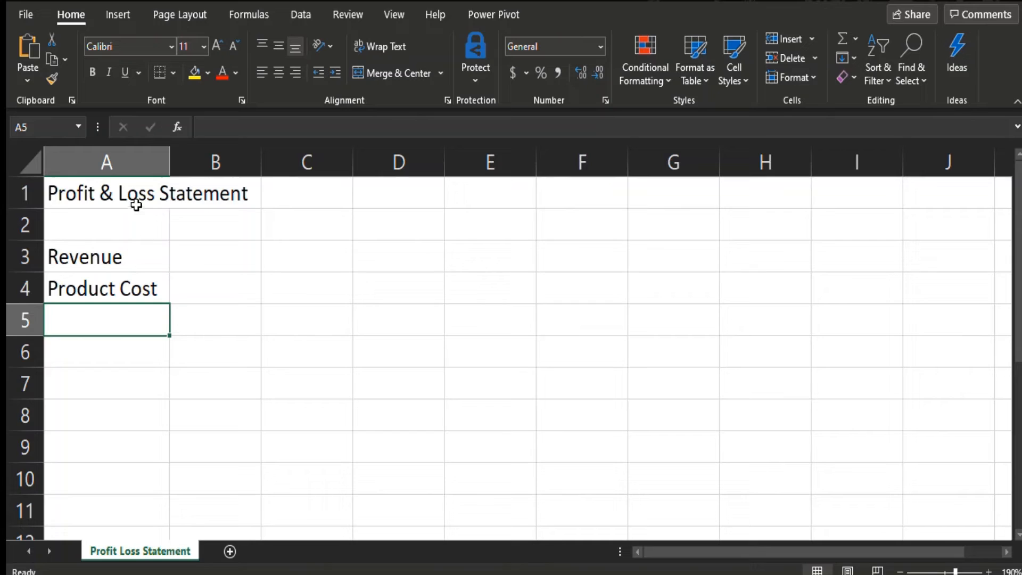
{"action": "double_click", "coordinate": [169, 162]}
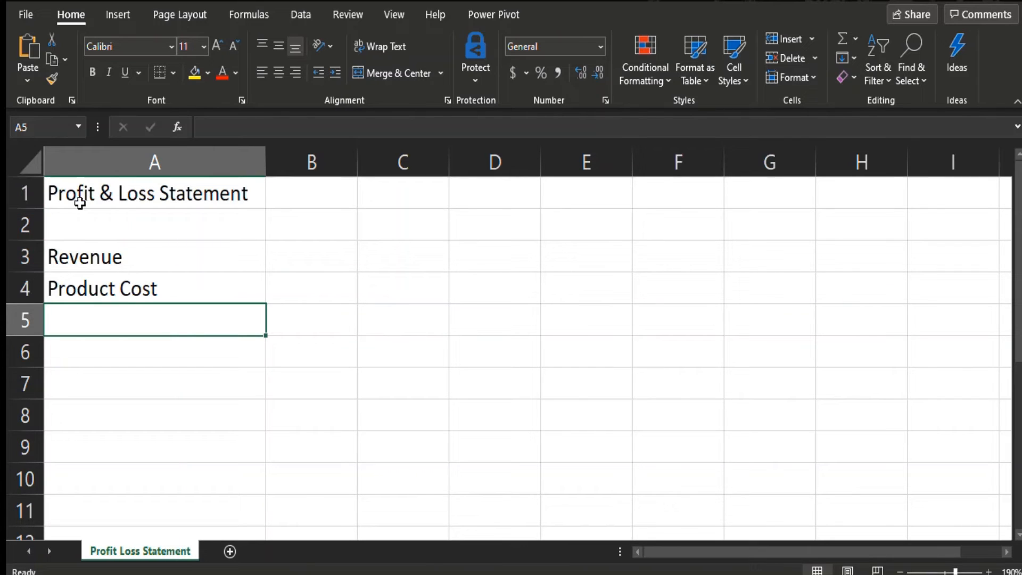
{"action": "left_click", "coordinate": [220, 203]}
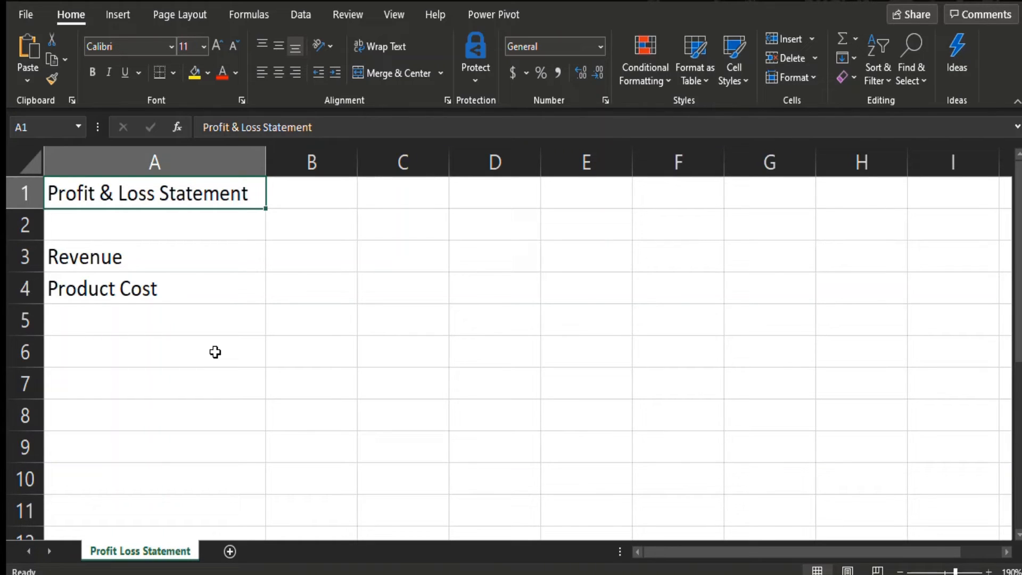
Step: Enter the row labels Marketing Cost in cell A5 and COGS in cell A6
{"action": "left_click", "coordinate": [125, 325]}
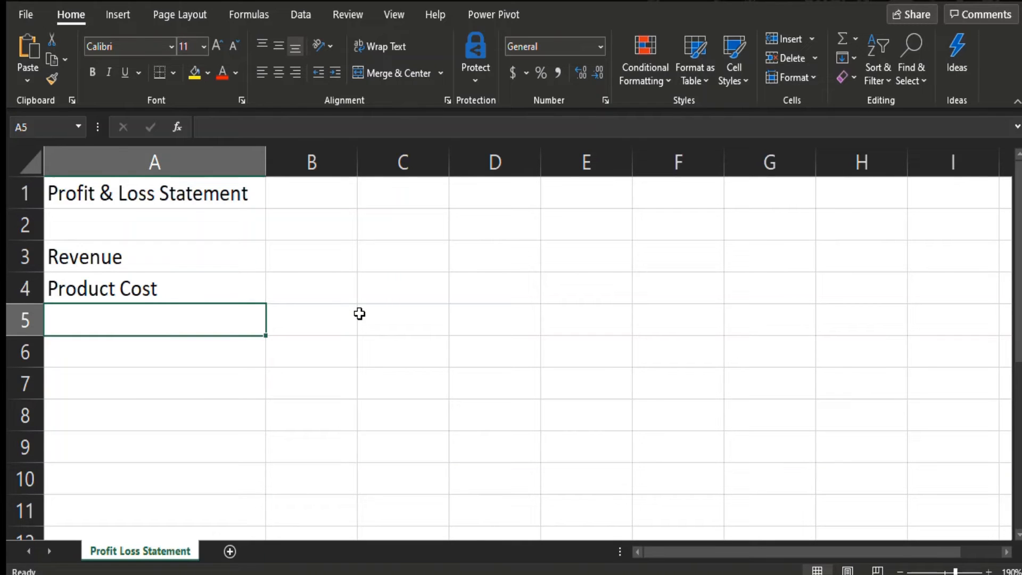
{"action": "type", "text": "Market"}
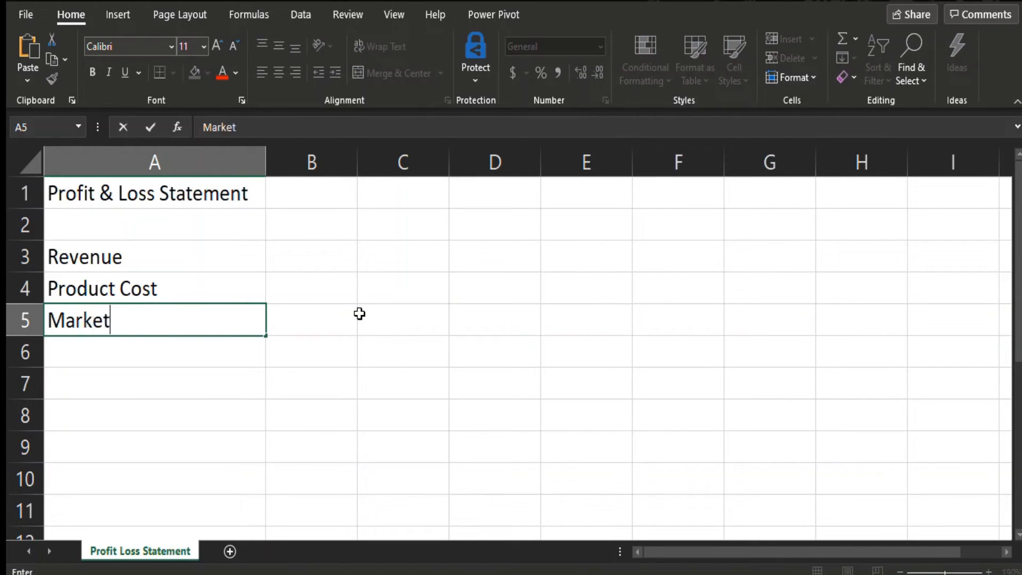
{"action": "type", "text": "ing Cost"}
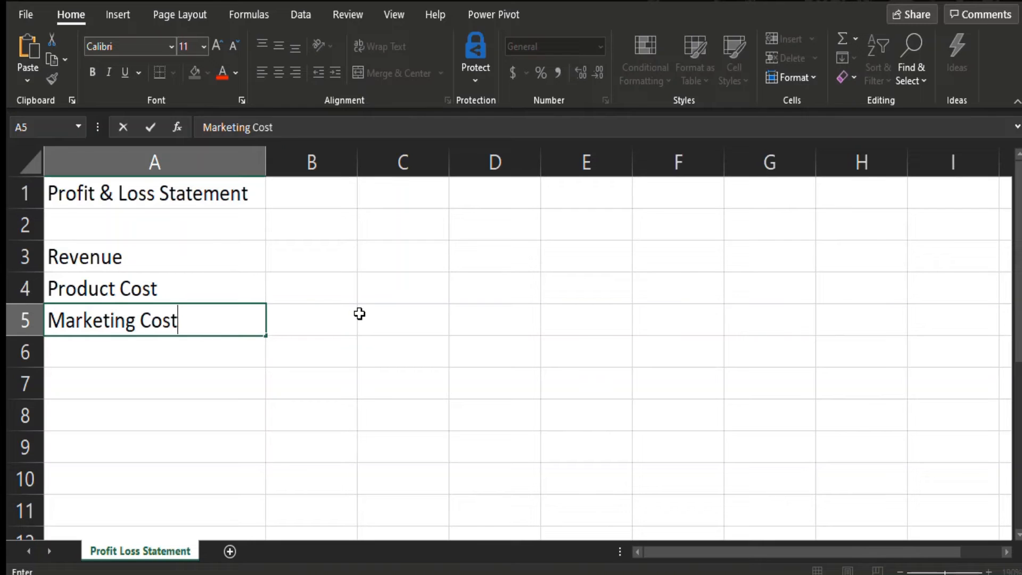
{"action": "key", "text": "Return"}
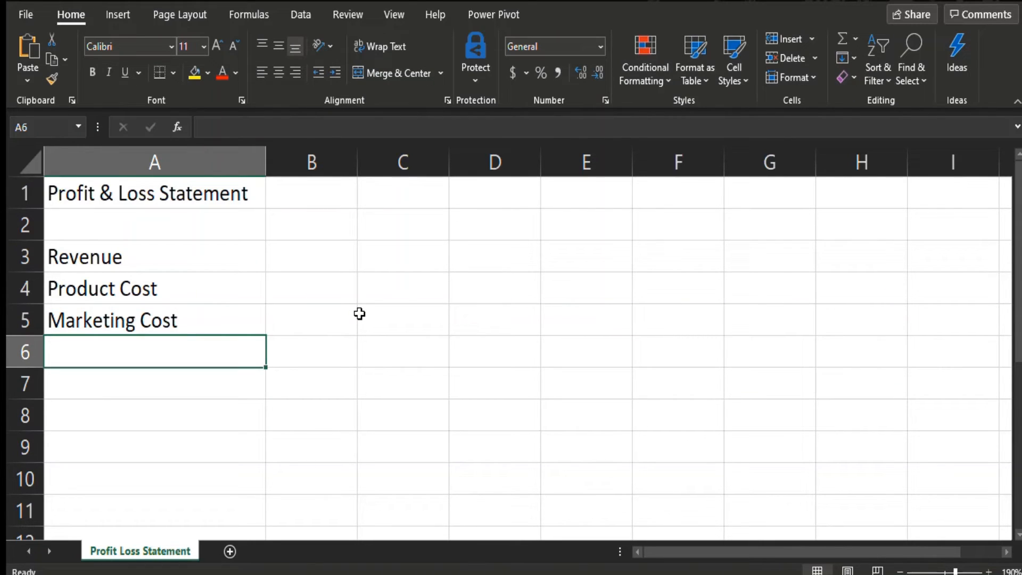
{"action": "type", "text": "COGS"}
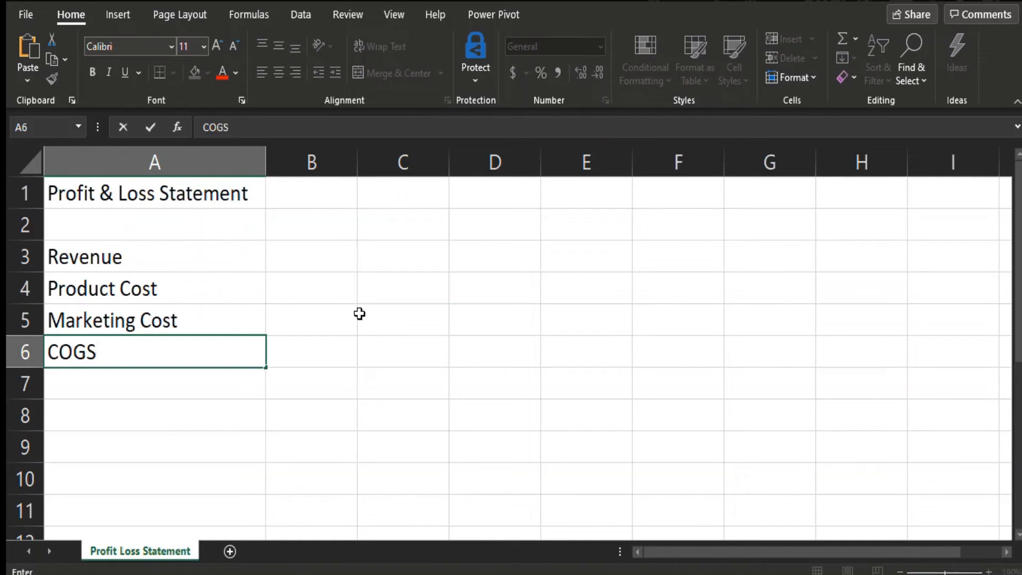
{"action": "key", "text": "Return"}
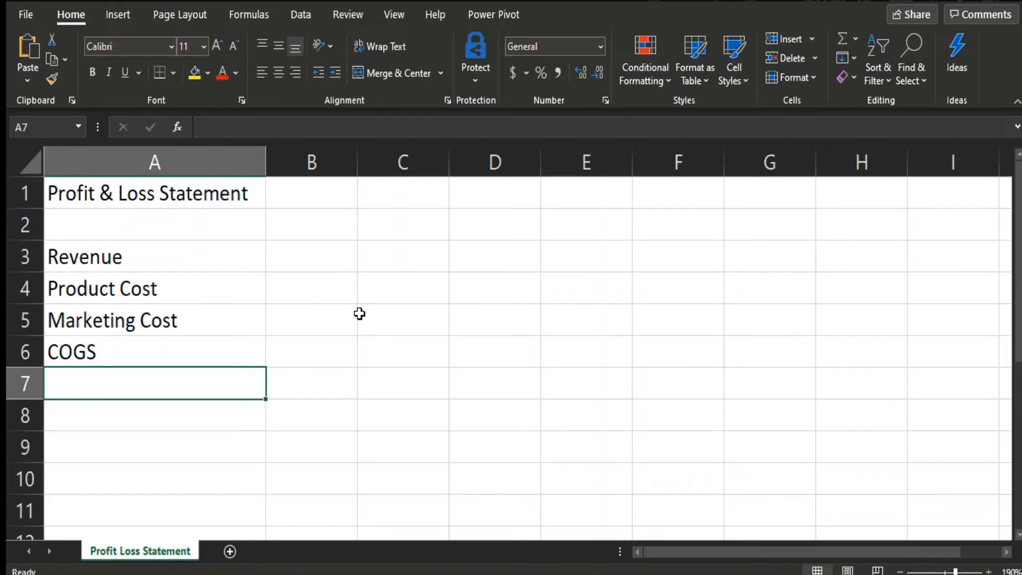
Step: Enter the row labels Website in cell A7, HR in A8 and Social Media in A9
{"action": "type", "text": "Webso"}
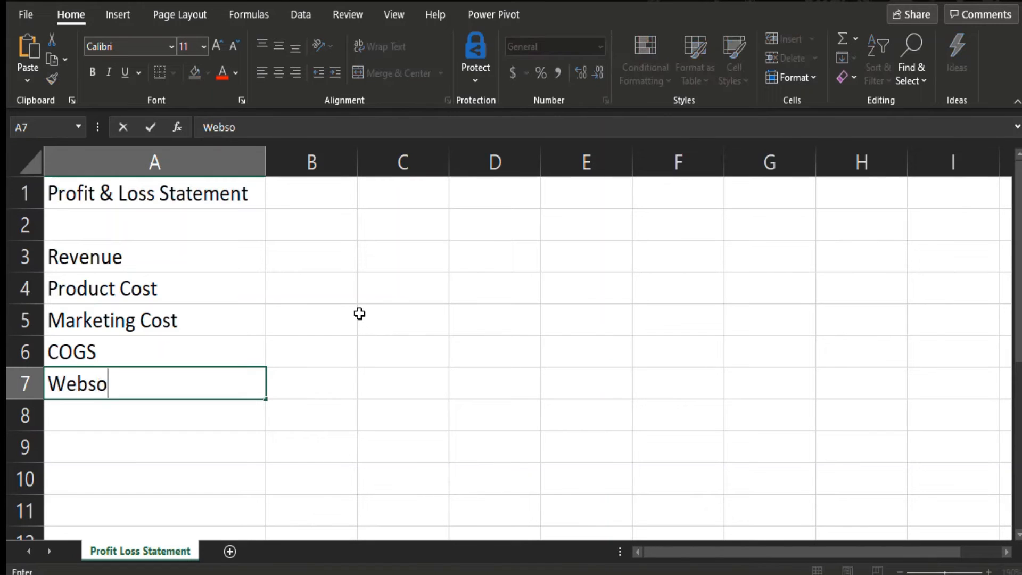
{"action": "key", "text": "BackSpace"}
{"action": "type", "text": "ite"}
{"action": "key", "text": "Return"}
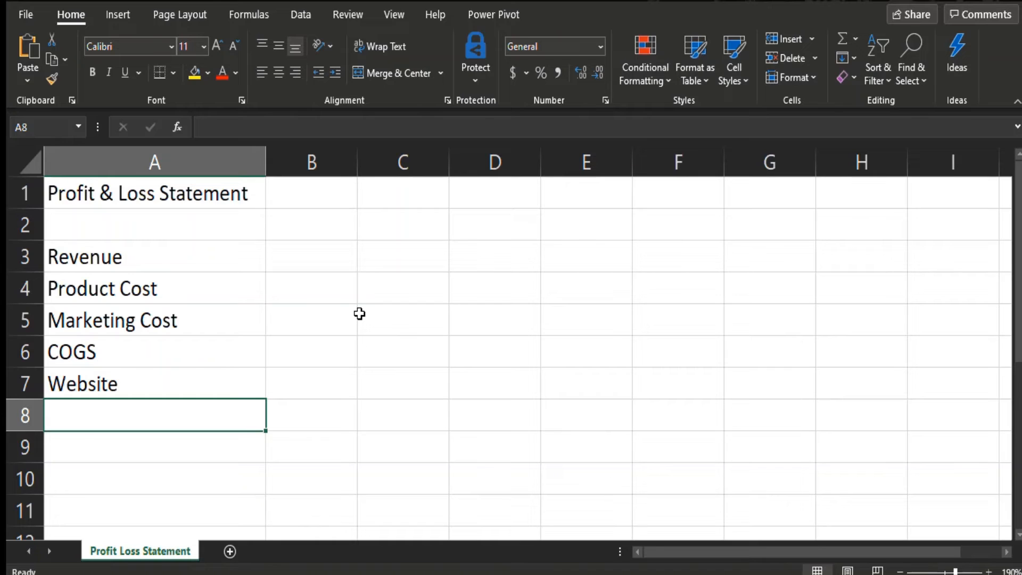
{"action": "type", "text": "HR"}
{"action": "key", "text": "Return"}
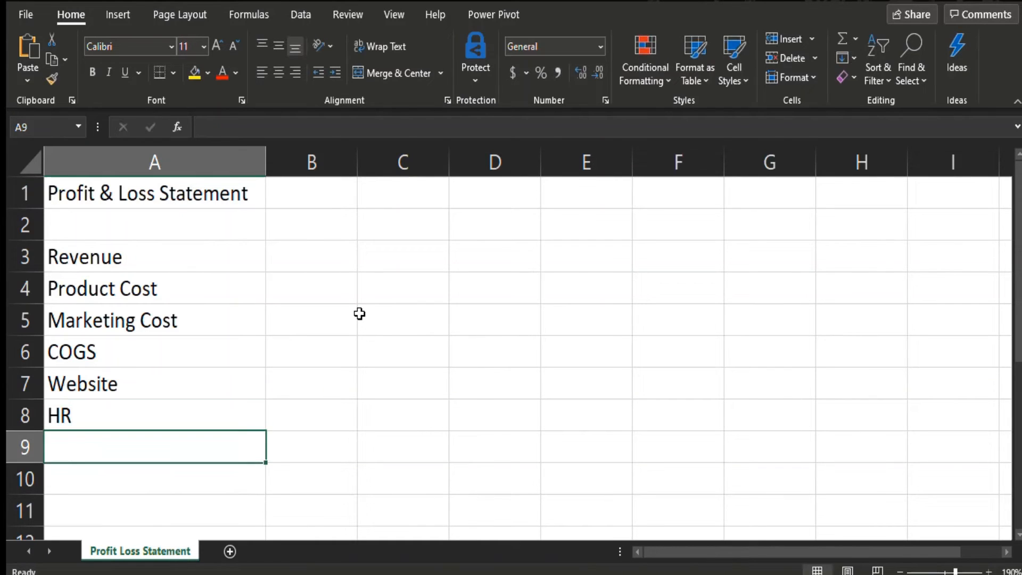
{"action": "type", "text": "Social "}
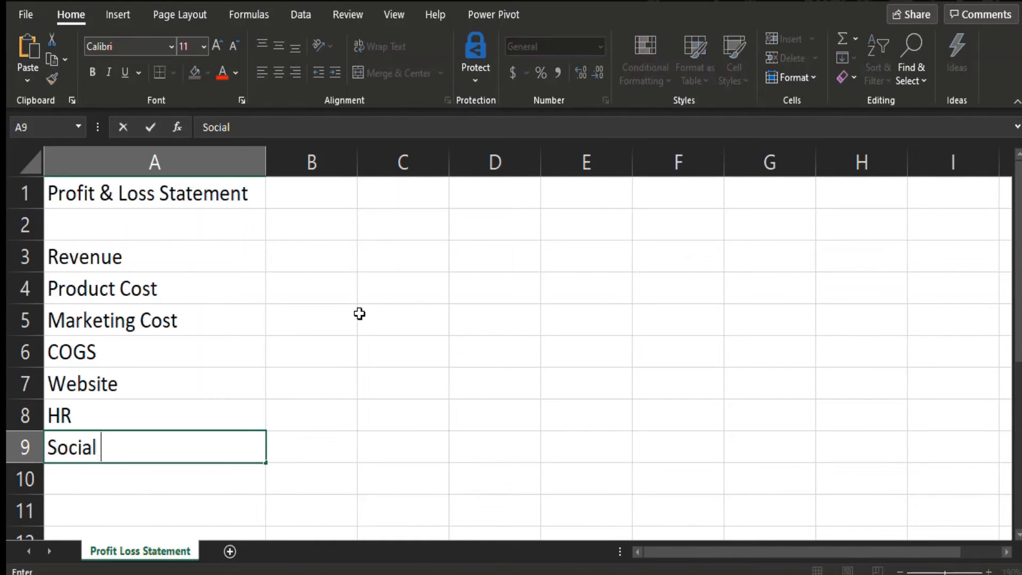
{"action": "type", "text": "Media"}
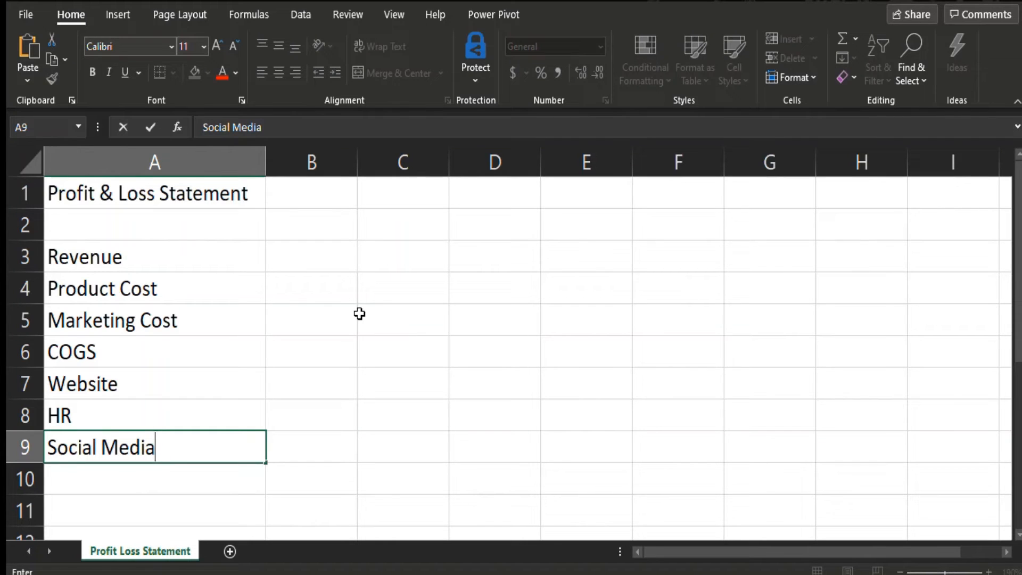
{"action": "key", "text": "Return"}
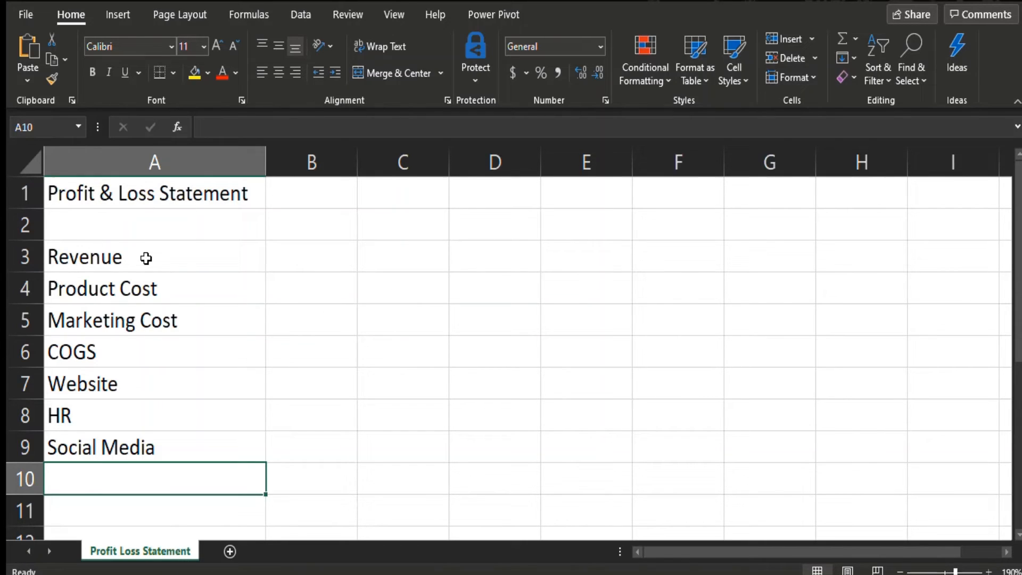
Step: Review the row labels one by one from Revenue in A3 down to Social Media in A9
{"action": "left_click", "coordinate": [146, 258]}
{"action": "left_click", "coordinate": [129, 283]}
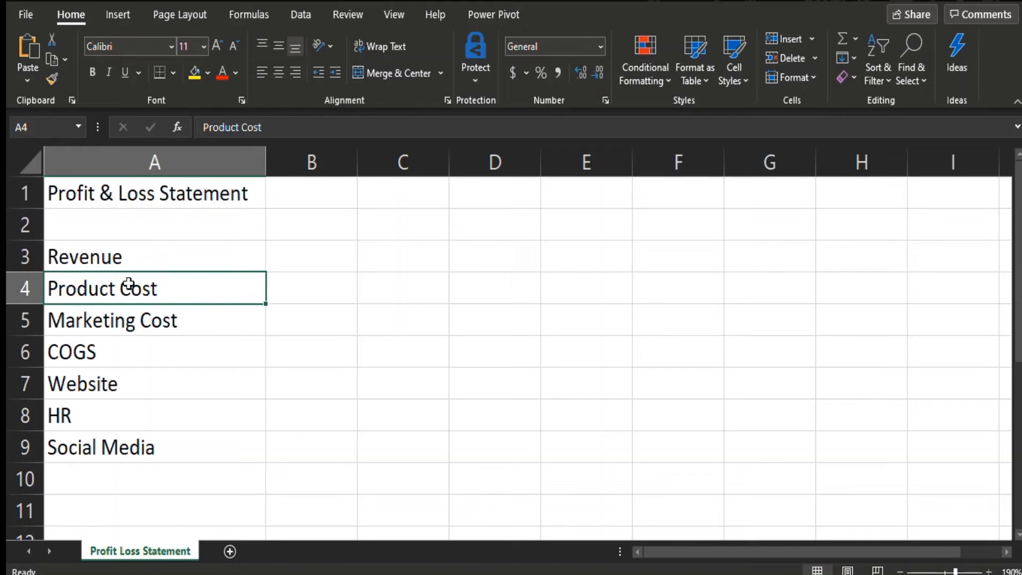
{"action": "left_click", "coordinate": [105, 317]}
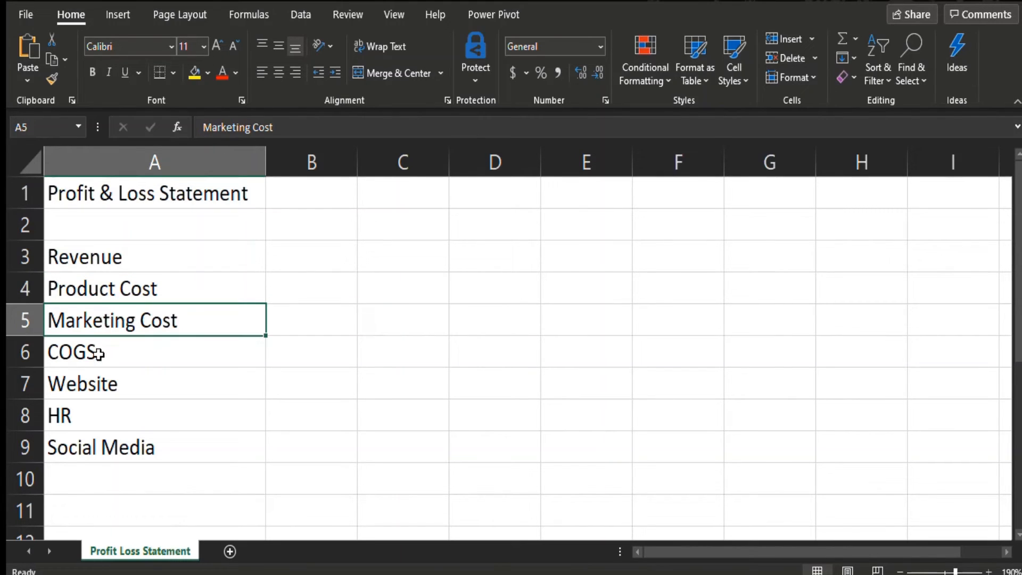
{"action": "left_click", "coordinate": [98, 353]}
{"action": "left_click", "coordinate": [92, 392]}
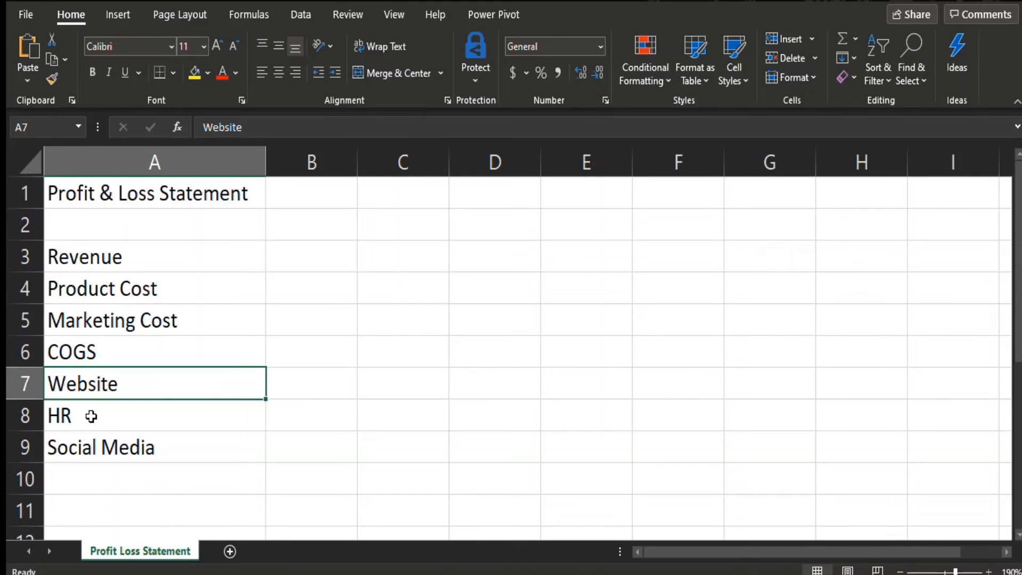
{"action": "left_click", "coordinate": [91, 416]}
{"action": "left_click", "coordinate": [90, 446]}
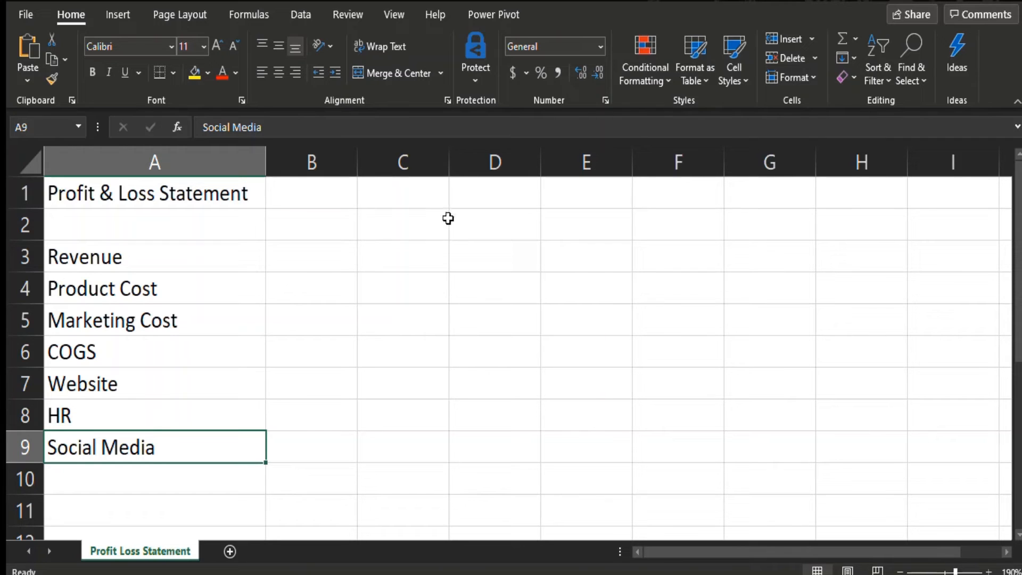
Step: Enter the amount 1000000 for Revenue in cell B3
{"action": "left_click", "coordinate": [336, 250]}
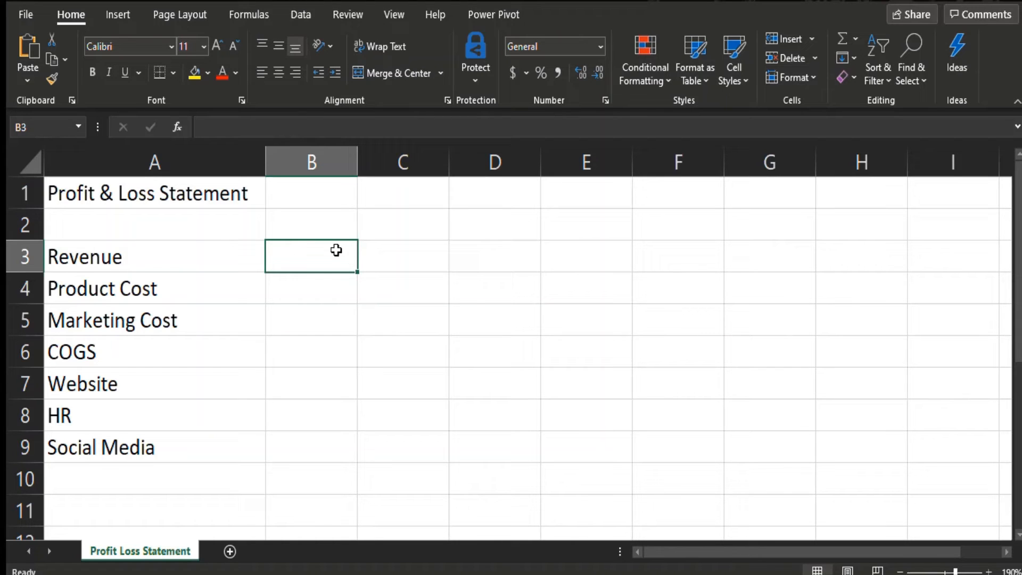
{"action": "type", "text": "10"}
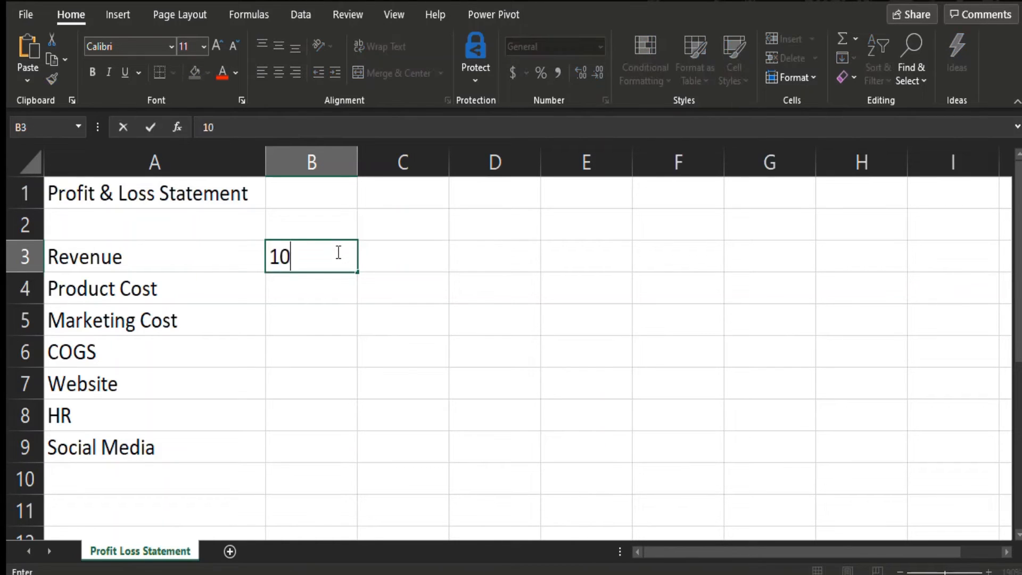
{"action": "type", "text": "00000"}
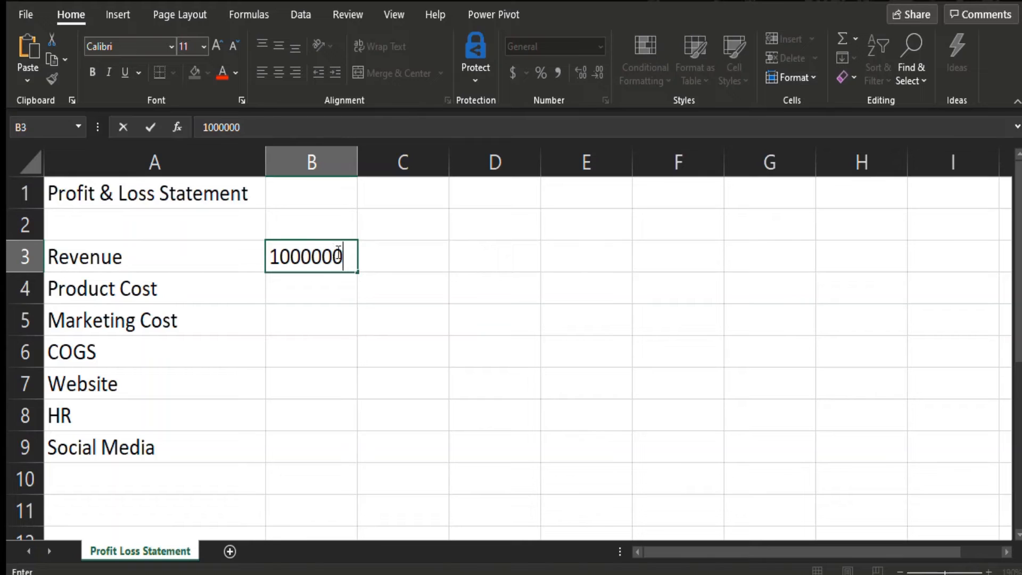
{"action": "key", "text": "Return"}
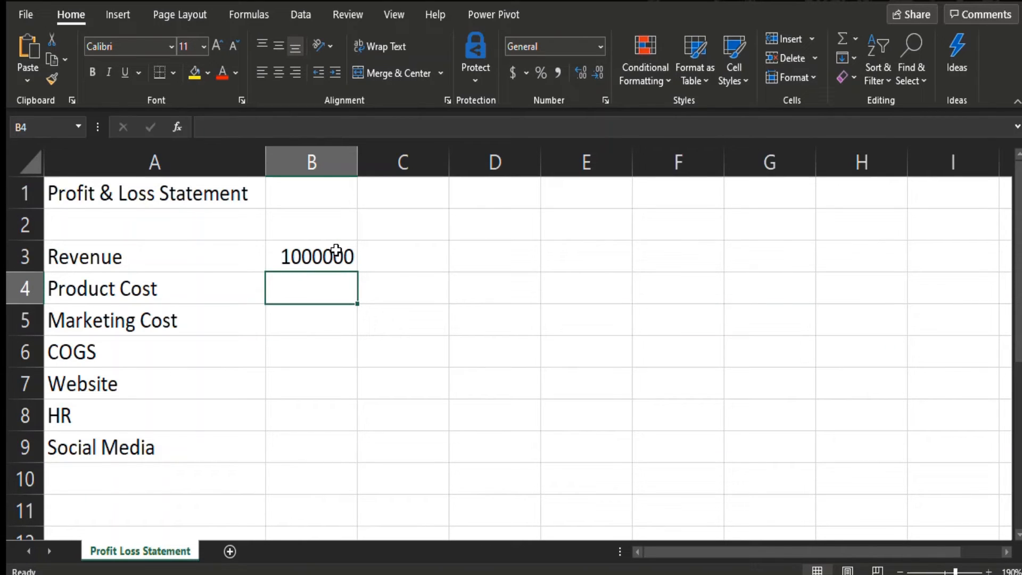
{"action": "left_click", "coordinate": [335, 250]}
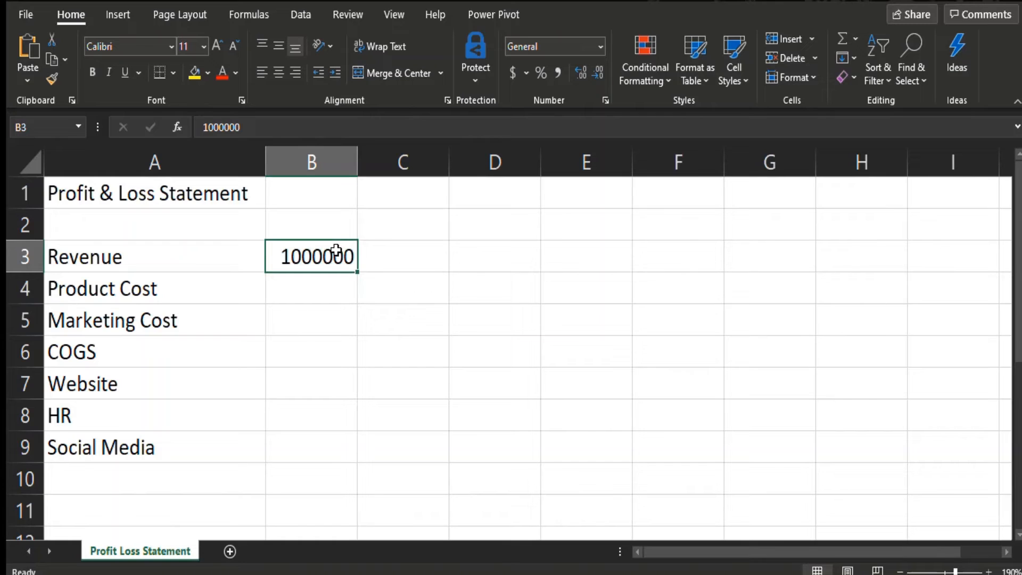
{"action": "key", "text": "Return"}
{"action": "left_click", "coordinate": [336, 250]}
{"action": "key", "text": "Down"}
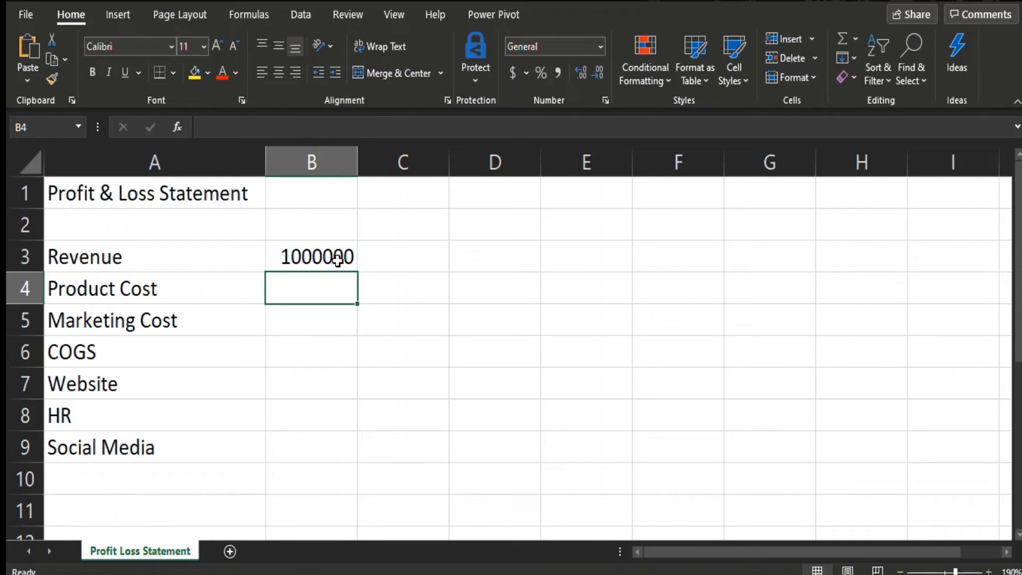
Step: Format the Revenue amount in B3 with the comma style and no decimal places
{"action": "left_click", "coordinate": [338, 260]}
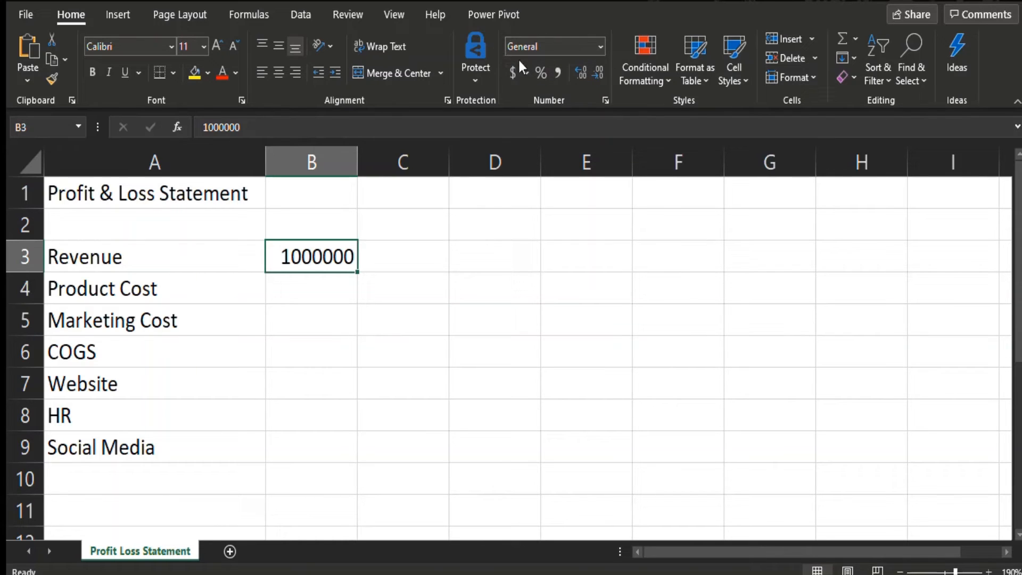
{"action": "left_click", "coordinate": [556, 72]}
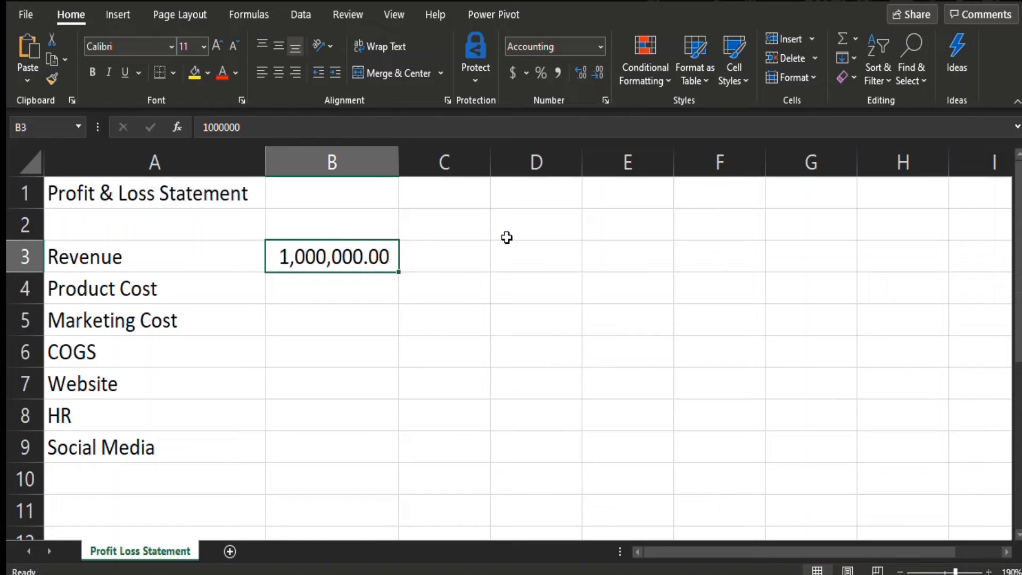
{"action": "left_click", "coordinate": [575, 70]}
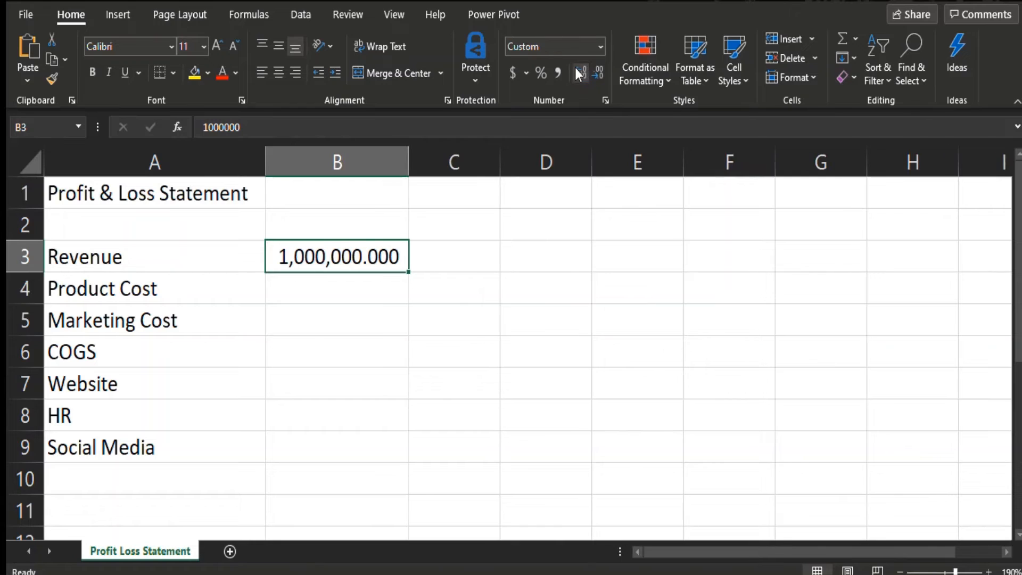
{"action": "left_click", "coordinate": [577, 73]}
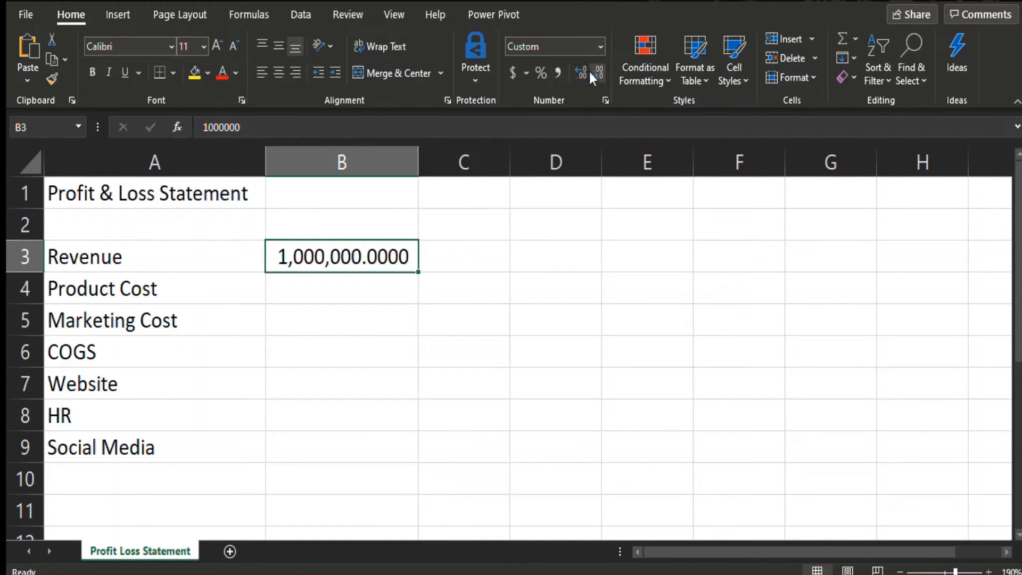
{"action": "left_click", "coordinate": [589, 71]}
{"action": "left_click", "coordinate": [589, 72]}
{"action": "left_click", "coordinate": [589, 72]}
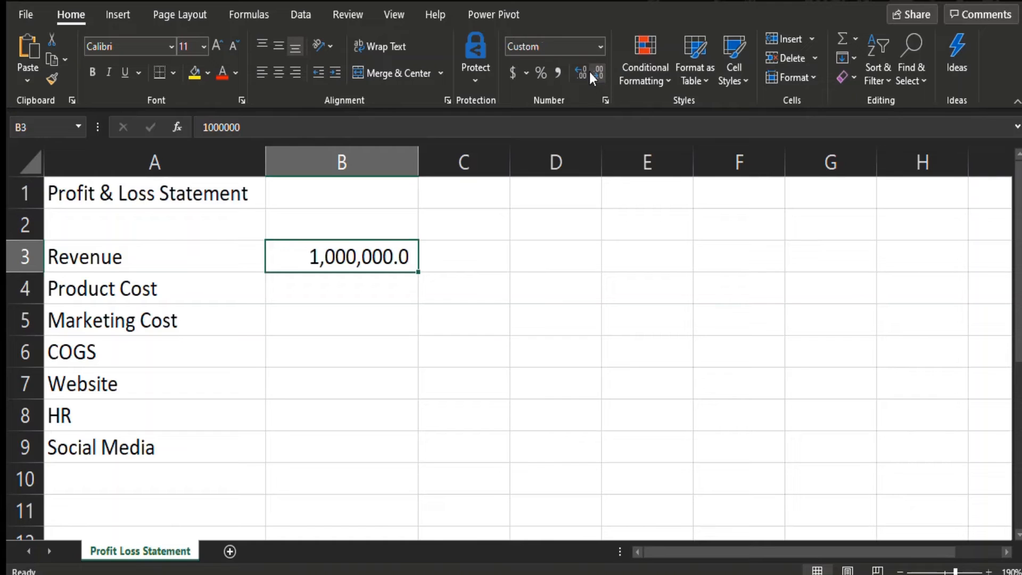
{"action": "left_click", "coordinate": [589, 72]}
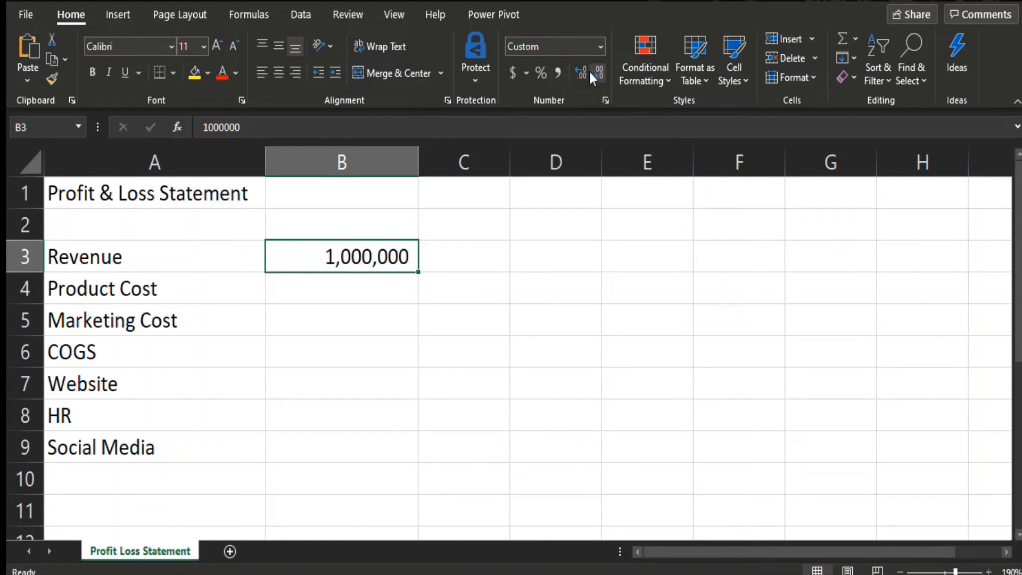
Step: Enter the amounts 200000 for Product Cost in B4, 100000 for Marketing Cost in B5 and 50000 for COGS in B6
{"action": "left_click", "coordinate": [342, 292]}
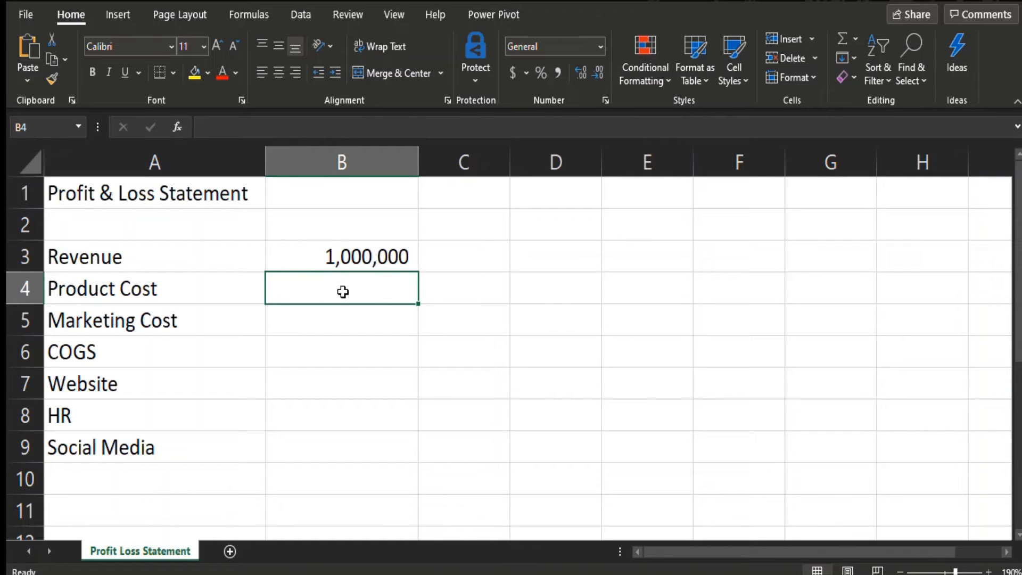
{"action": "type", "text": "200000"}
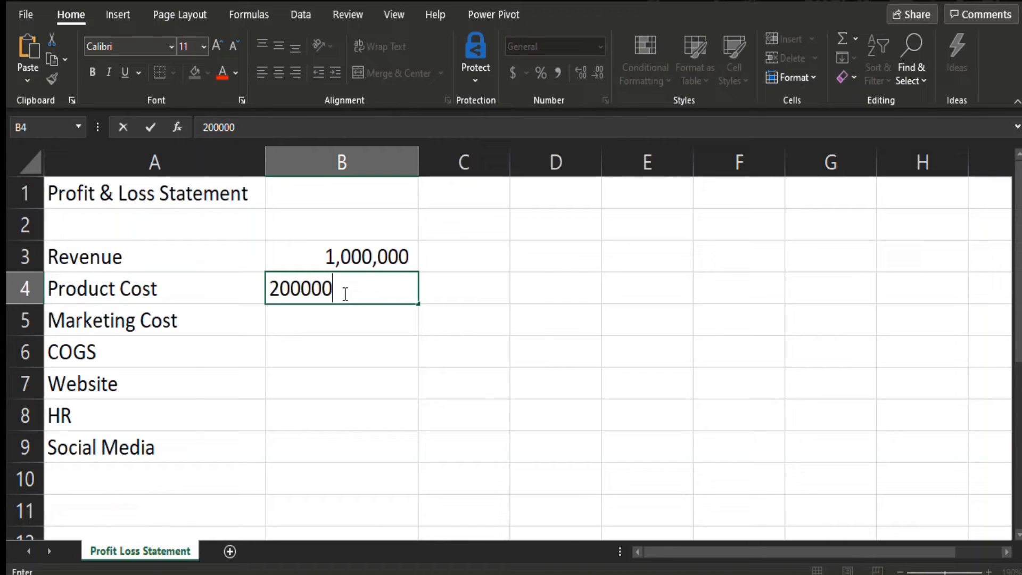
{"action": "key", "text": "Return"}
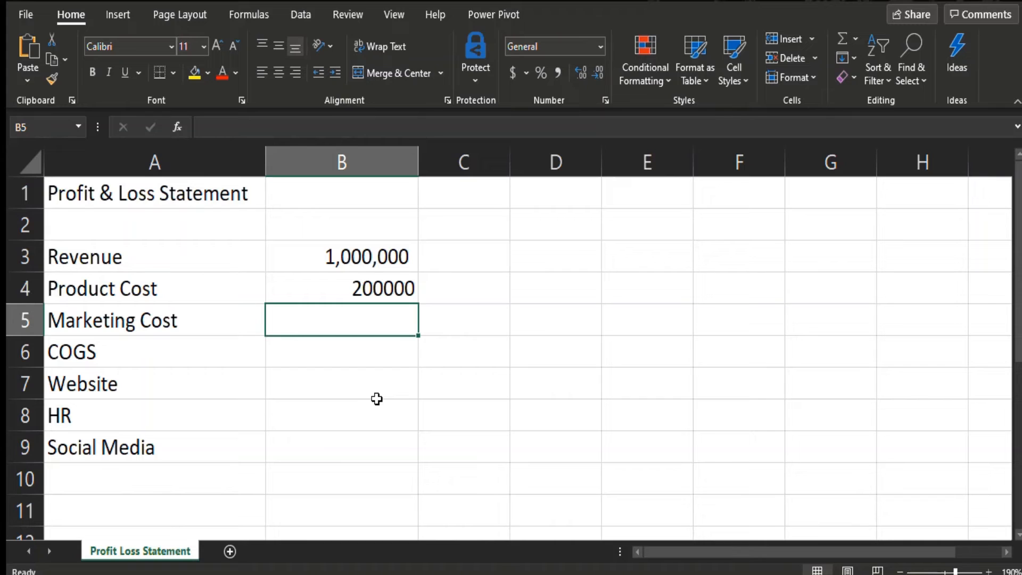
{"action": "type", "text": "100000"}
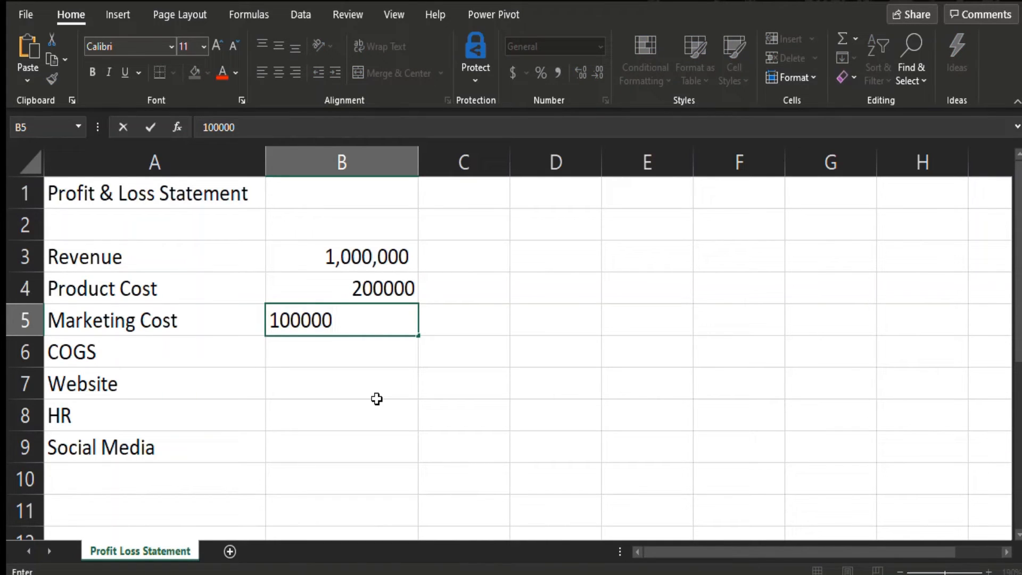
{"action": "key", "text": "Return"}
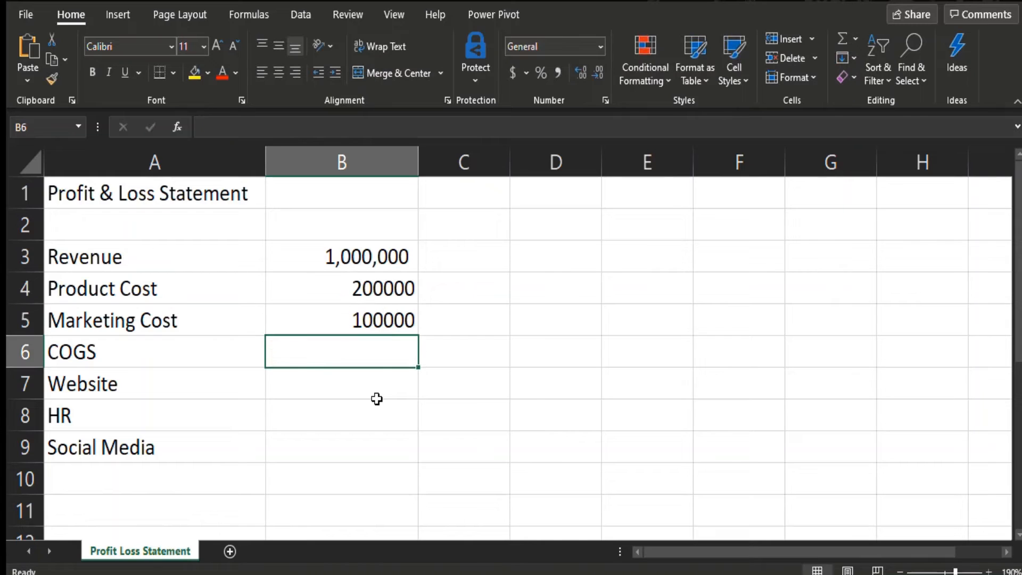
{"action": "type", "text": "50000"}
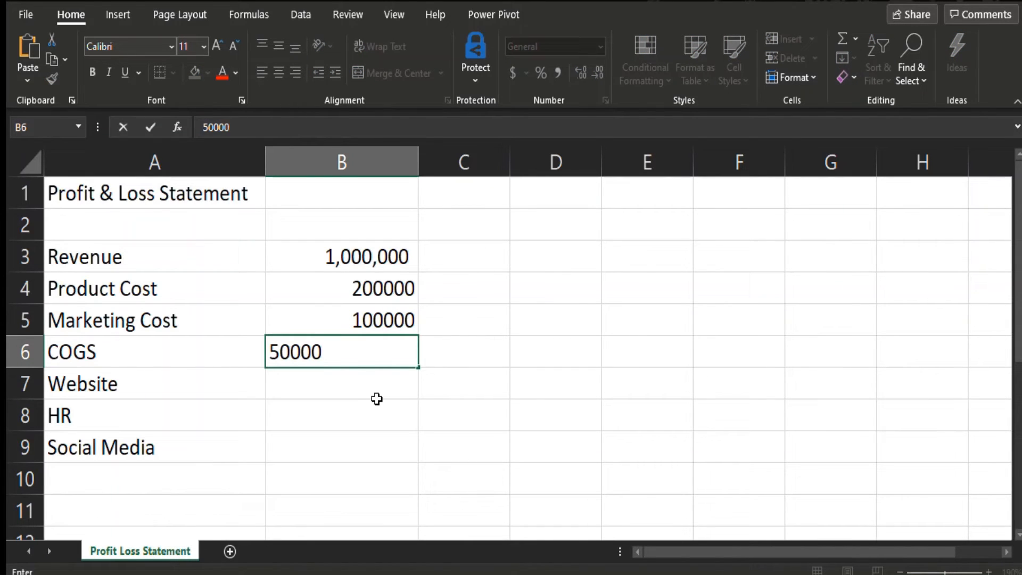
{"action": "key", "text": "Return"}
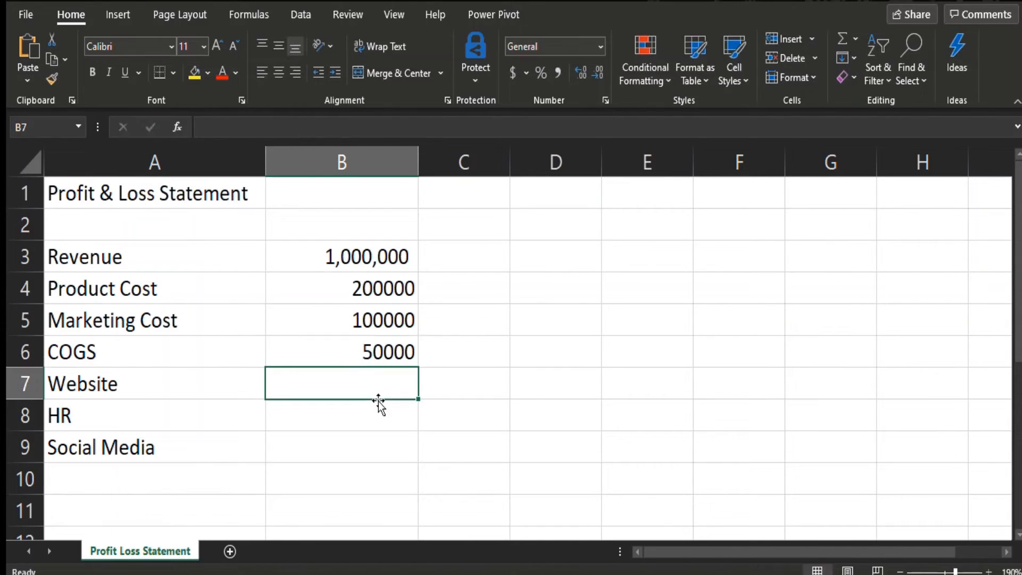
Step: Enter the amounts 50000 for Website in B7, 100000 for HR in B8 and 50000 for Social Media in B9
{"action": "type", "text": "50000"}
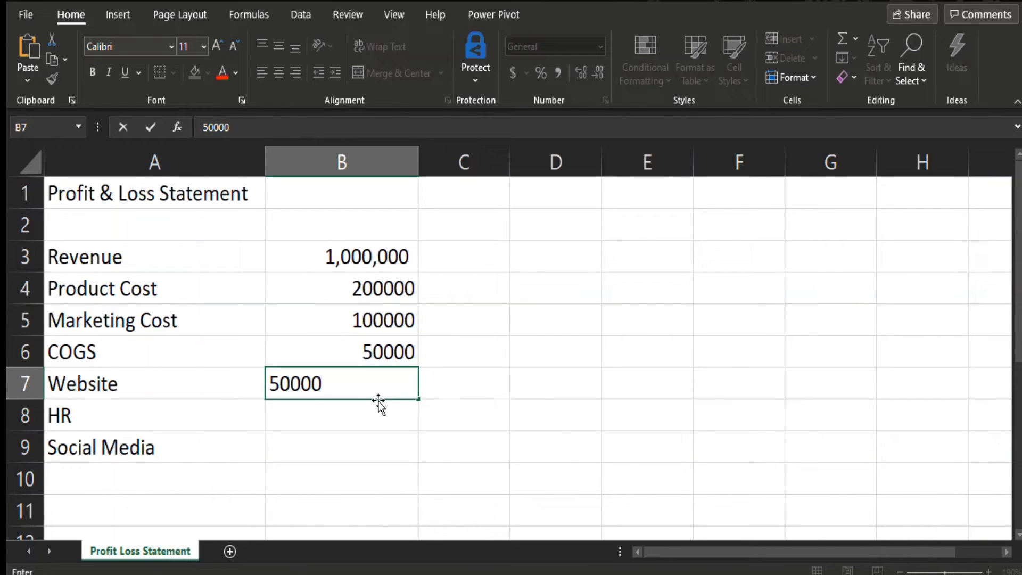
{"action": "key", "text": "Return"}
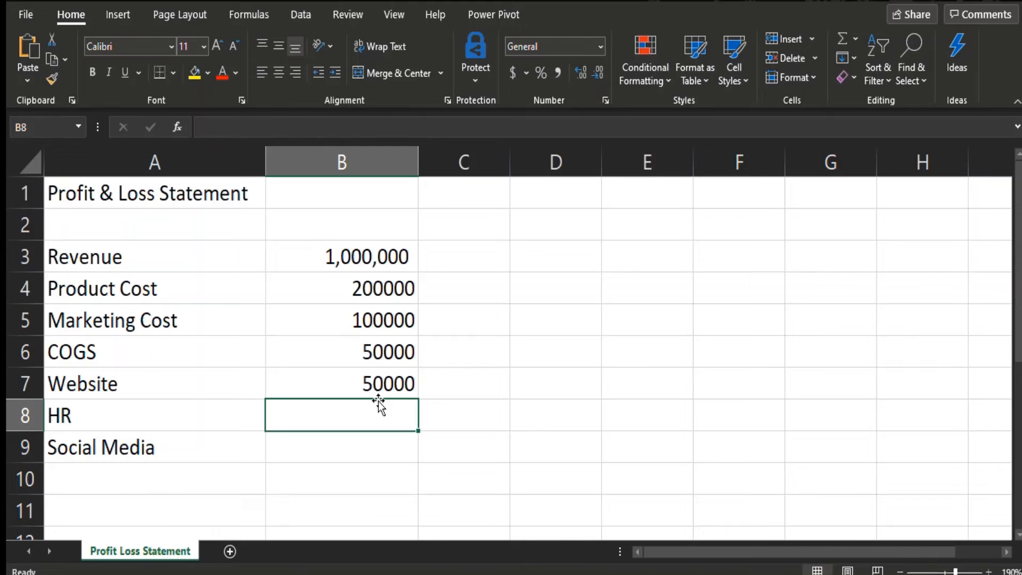
{"action": "type", "text": "10000"}
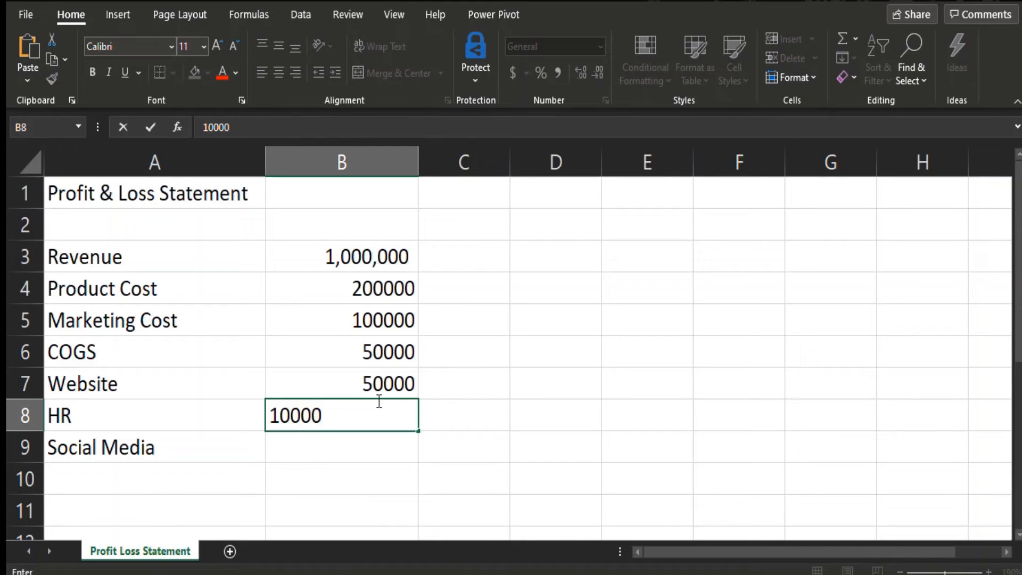
{"action": "type", "text": "0"}
{"action": "key", "text": "Return"}
{"action": "type", "text": "50000"}
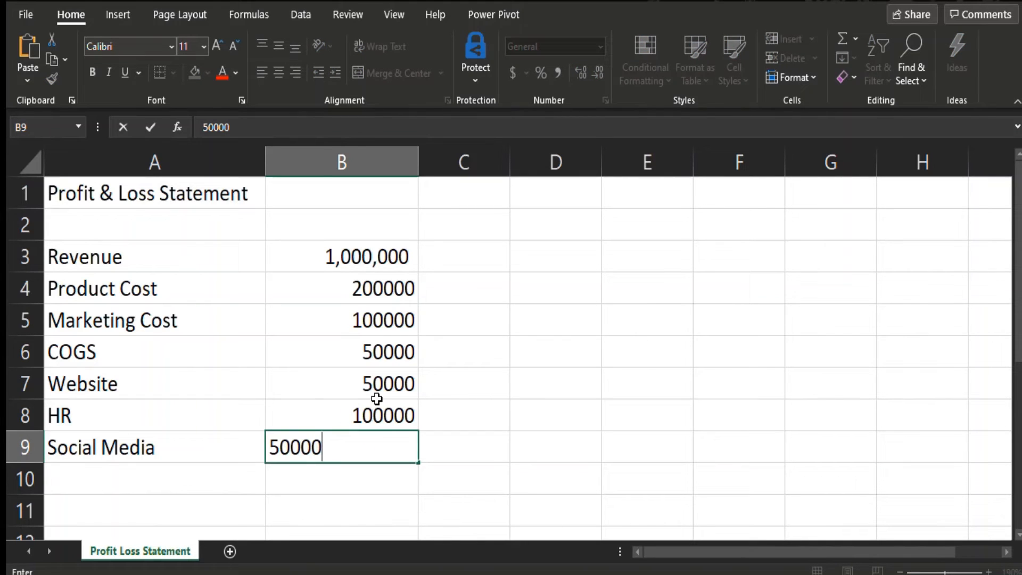
{"action": "key", "text": "Return"}
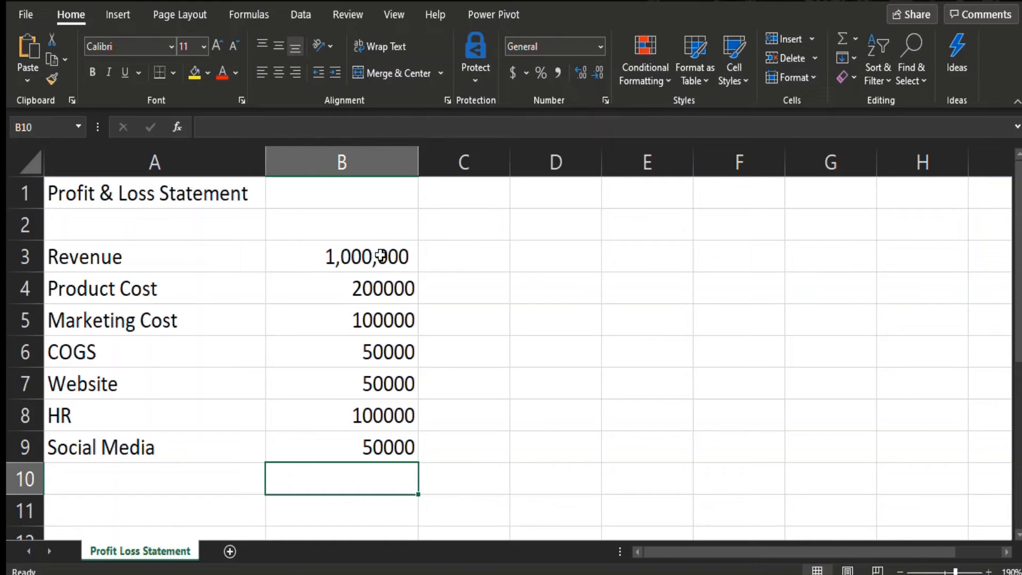
Step: Copy the number format of the Revenue amount in B3 to the cost amounts in B4:B9 with Format Painter
{"action": "left_click", "coordinate": [380, 256]}
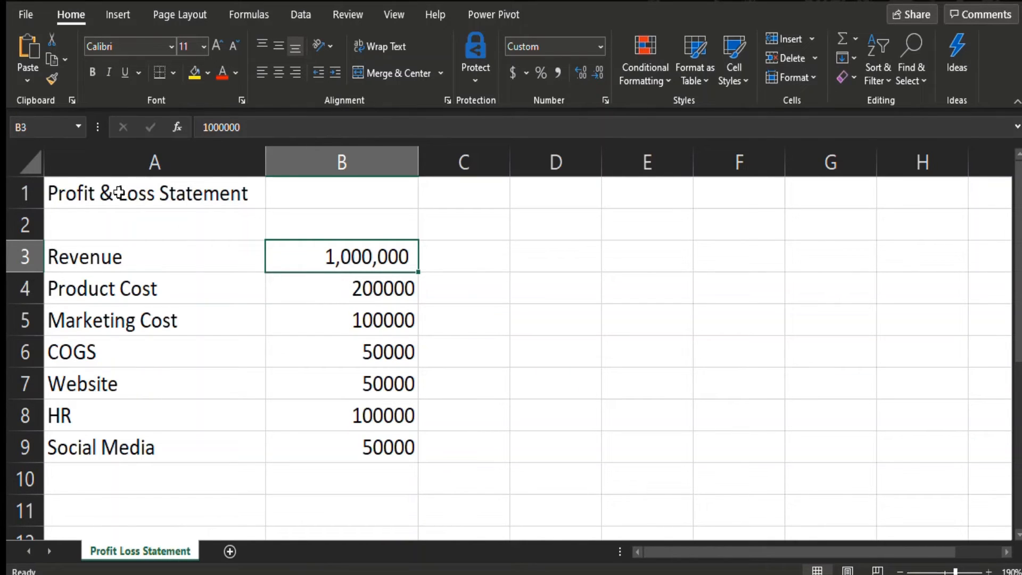
{"action": "left_click", "coordinate": [47, 78]}
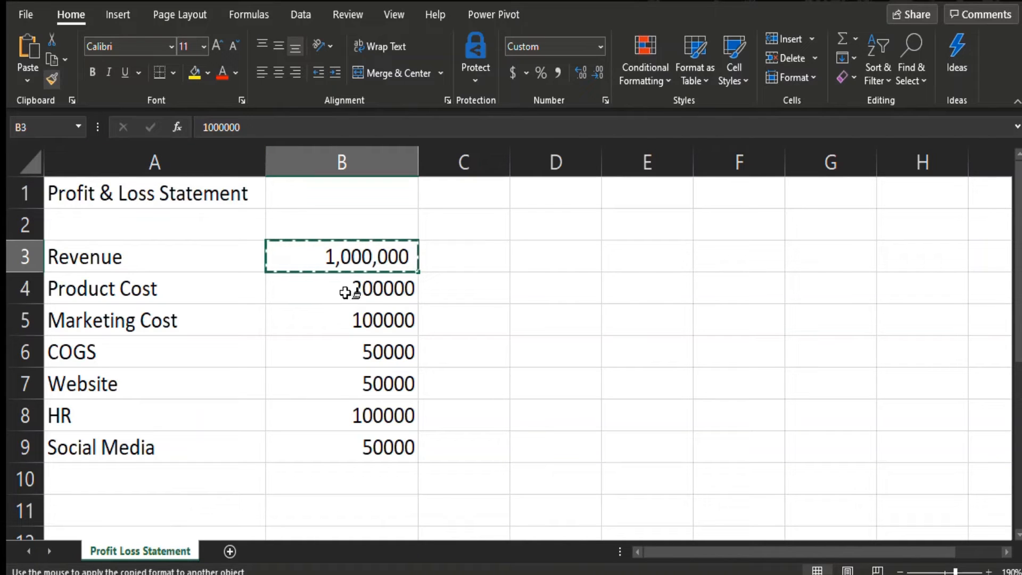
{"action": "left_click_drag", "start_coordinate": [346, 290], "coordinate": [348, 442]}
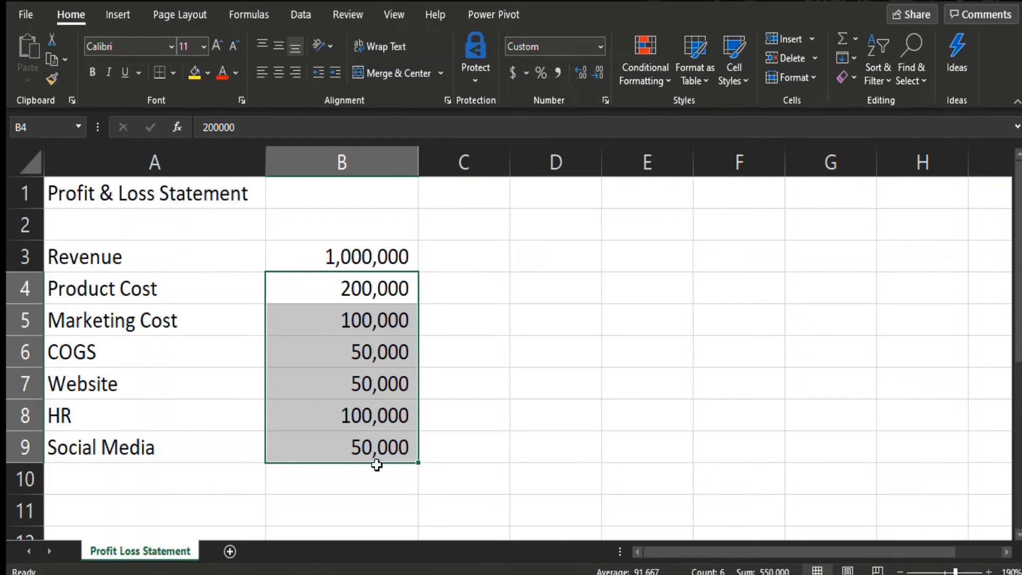
{"action": "left_click", "coordinate": [354, 479]}
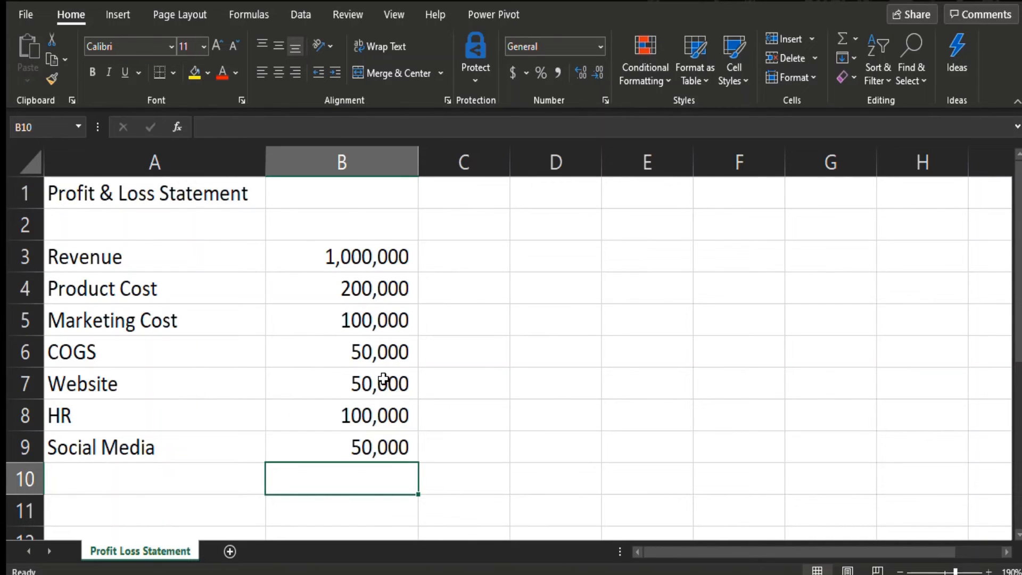
Step: Enter the label Total Expenses in A10 and AutoSum the cost amounts B4:B9 into B10
{"action": "left_click", "coordinate": [88, 488]}
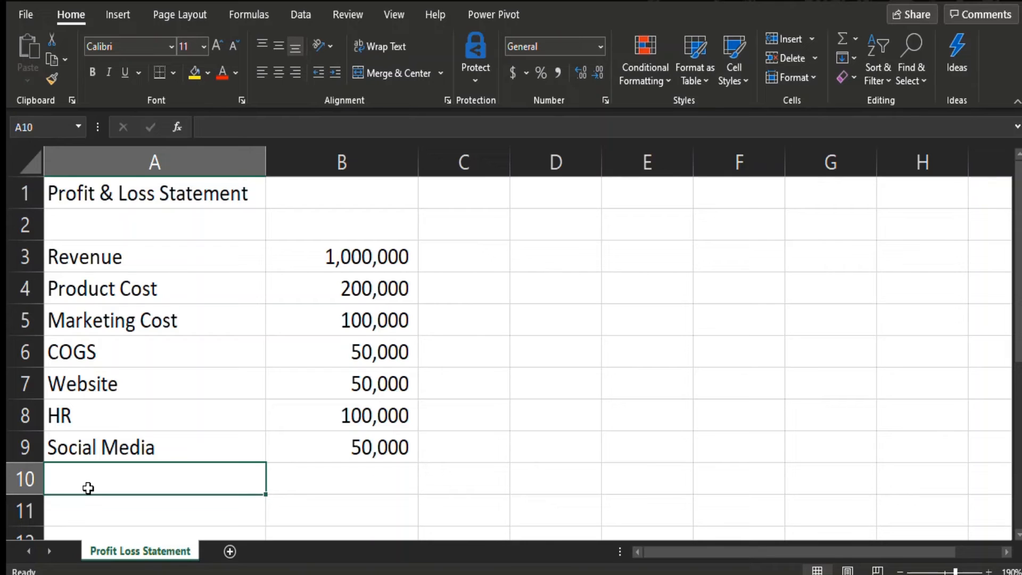
{"action": "type", "text": "To"}
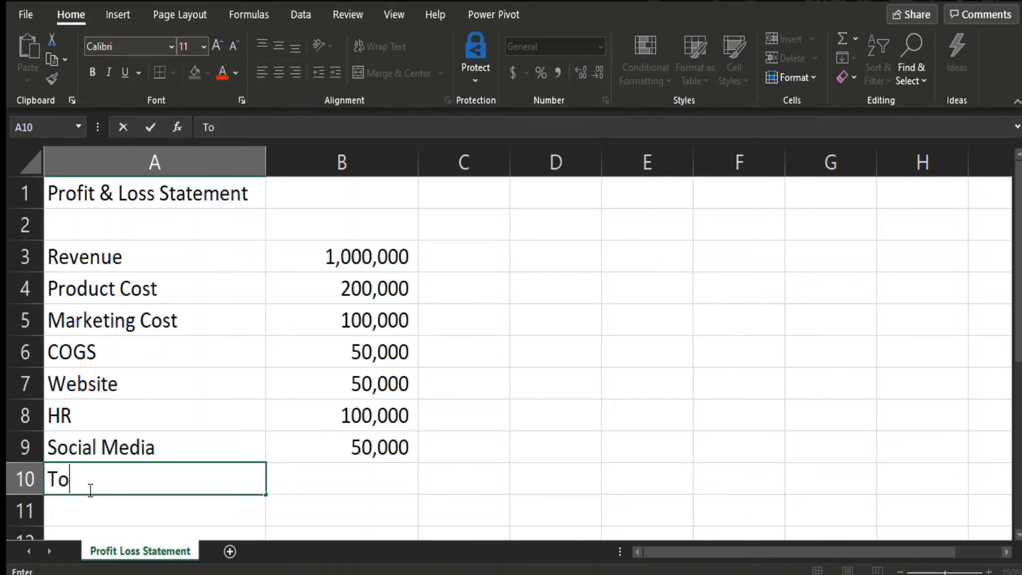
{"action": "type", "text": "tal Expe"}
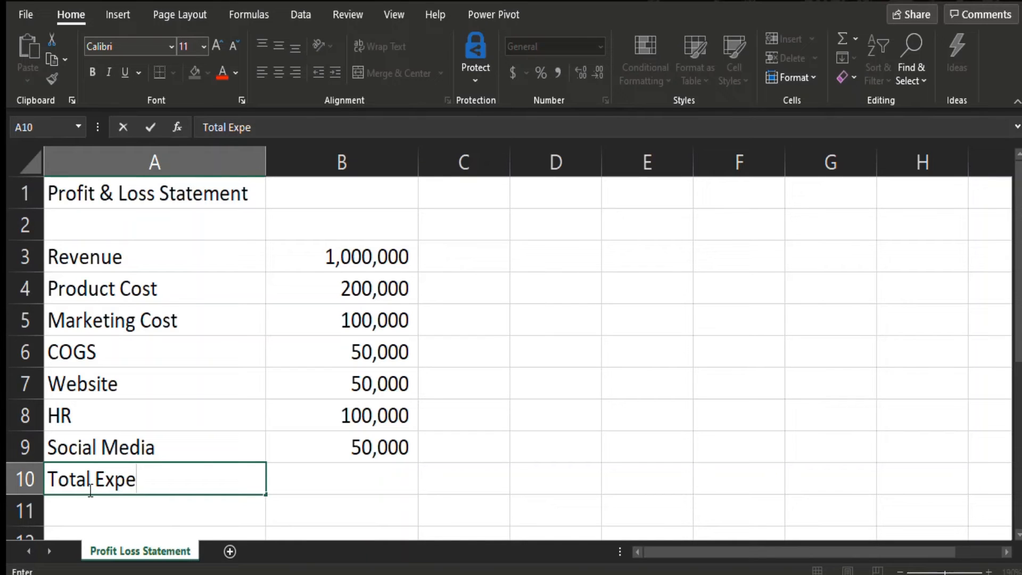
{"action": "type", "text": "nses"}
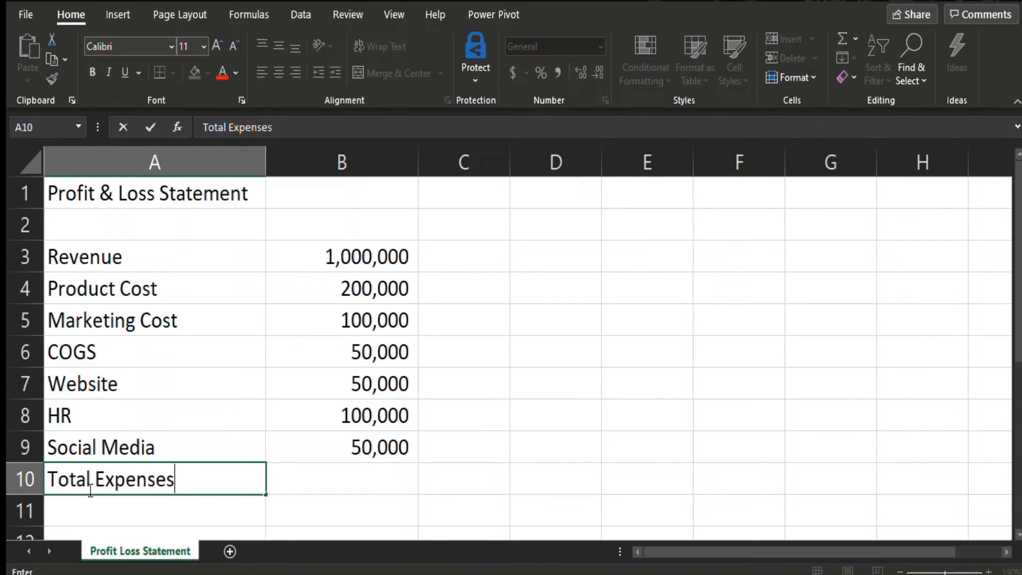
{"action": "key", "text": "Tab"}
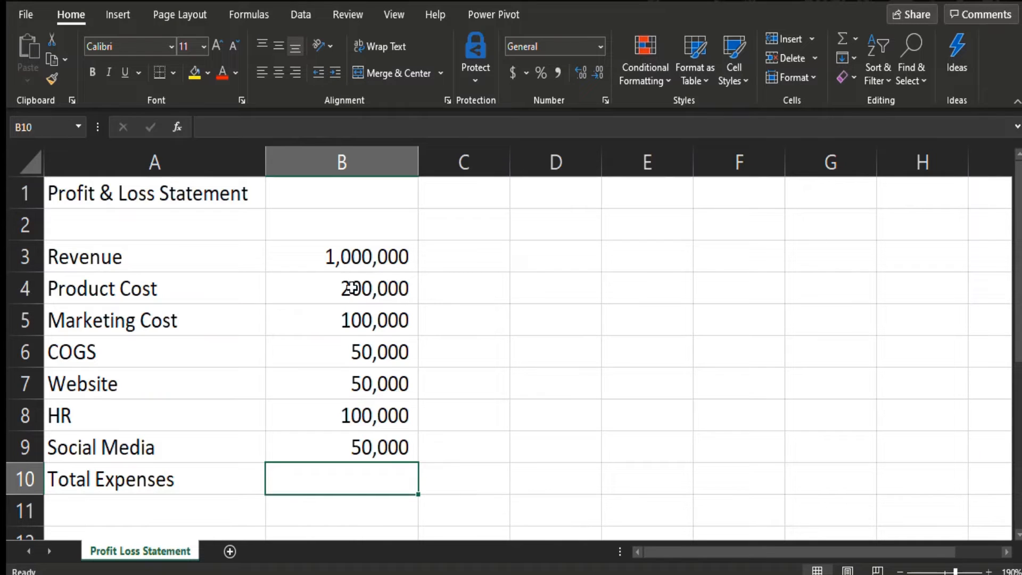
{"action": "left_click_drag", "start_coordinate": [351, 288], "coordinate": [367, 447]}
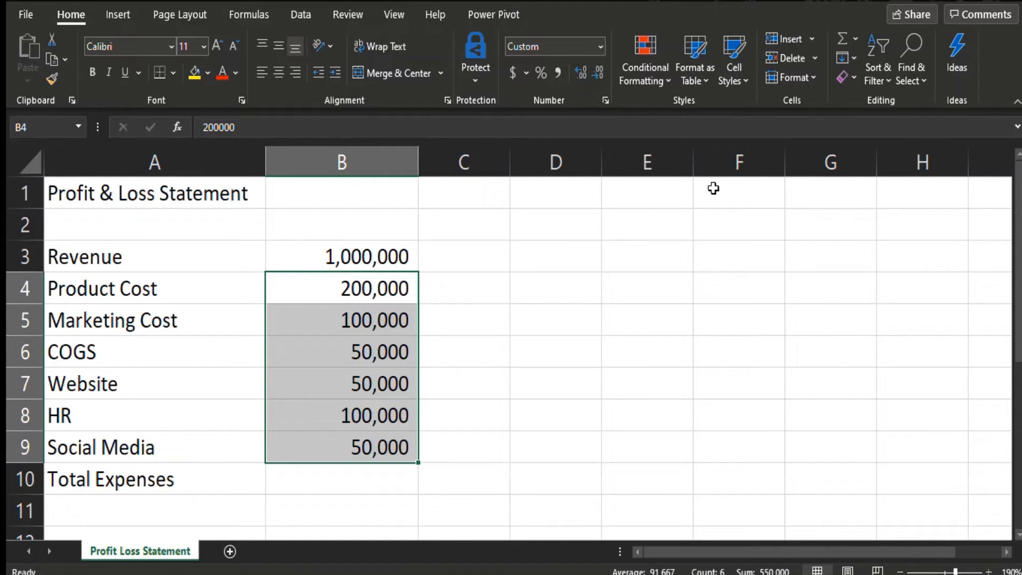
{"action": "left_click", "coordinate": [836, 33]}
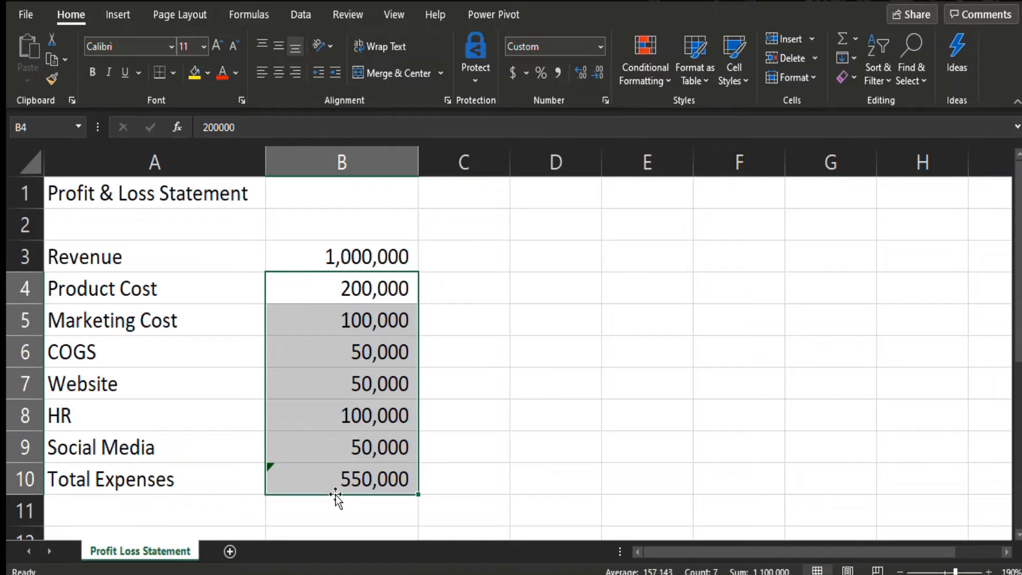
Step: Enter the label Profit in A11, directly below Total Expenses
{"action": "left_click", "coordinate": [352, 476]}
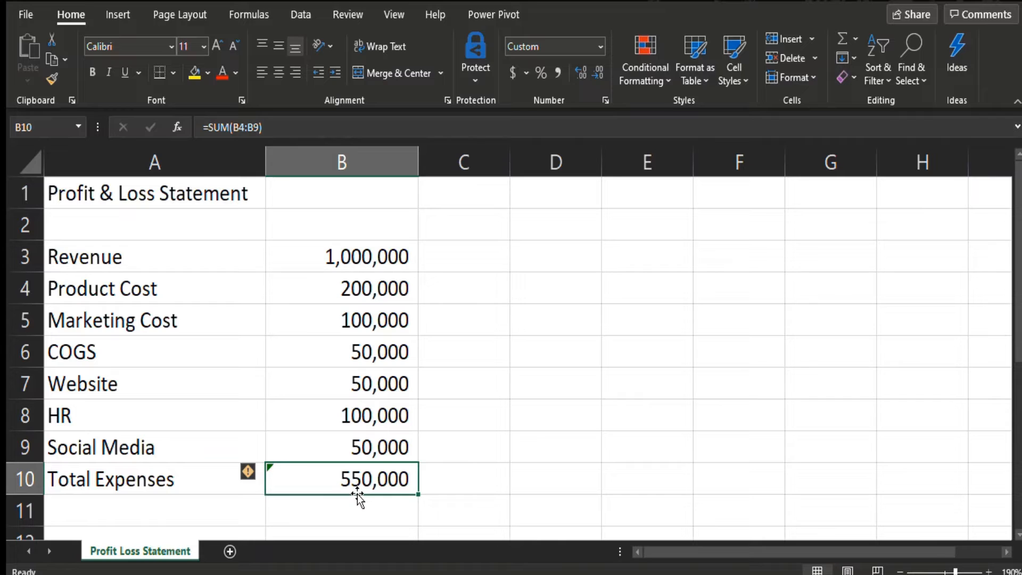
{"action": "left_click", "coordinate": [93, 518]}
{"action": "key", "text": "Down"}
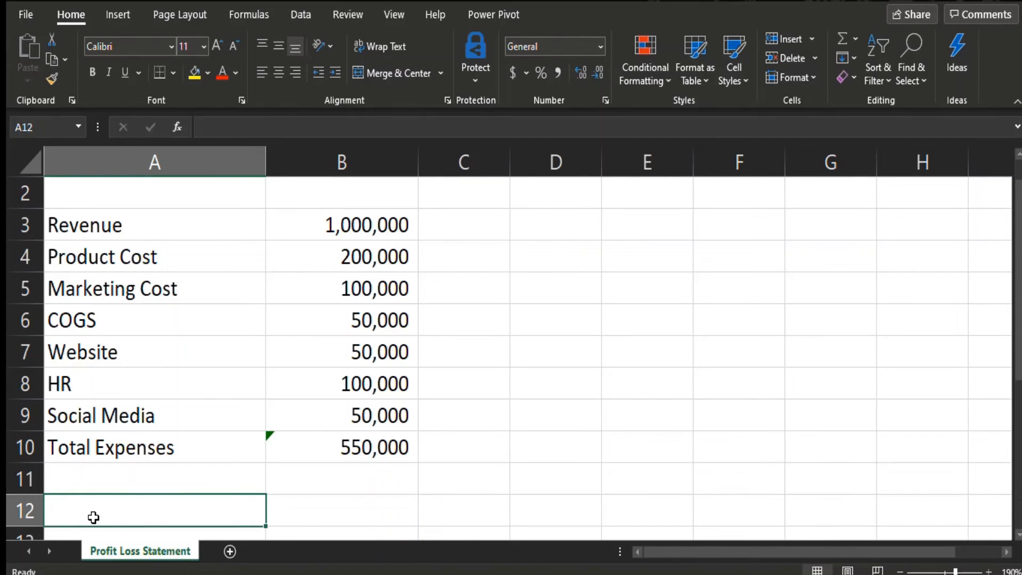
{"action": "key", "text": "Up"}
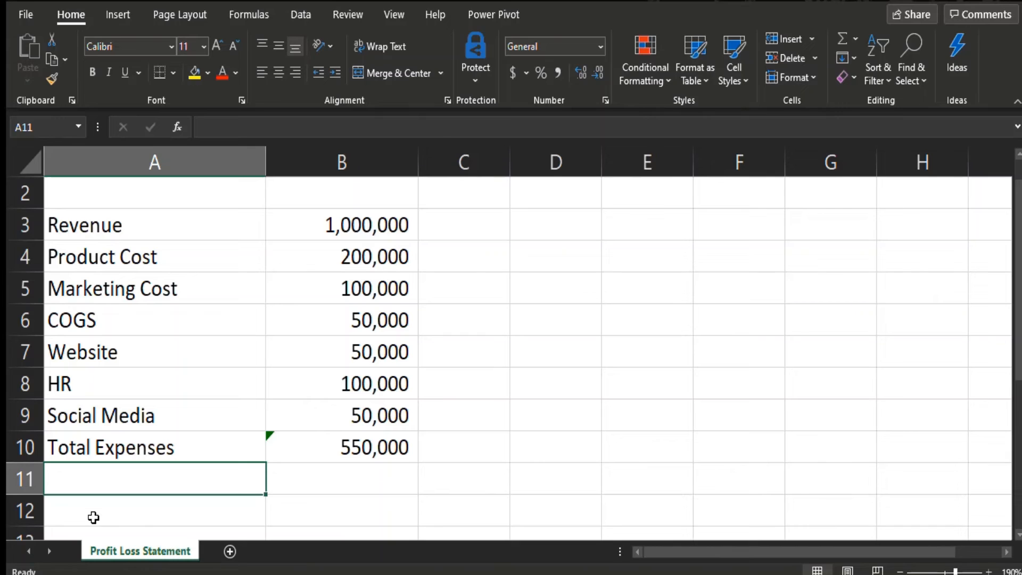
{"action": "type", "text": "Prof"}
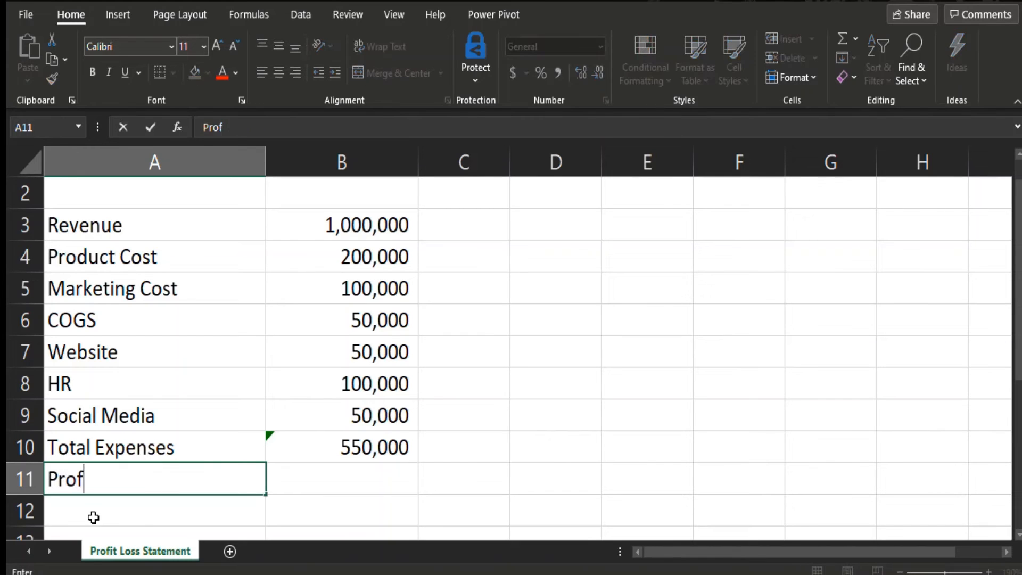
{"action": "type", "text": "it"}
{"action": "key", "text": "Tab"}
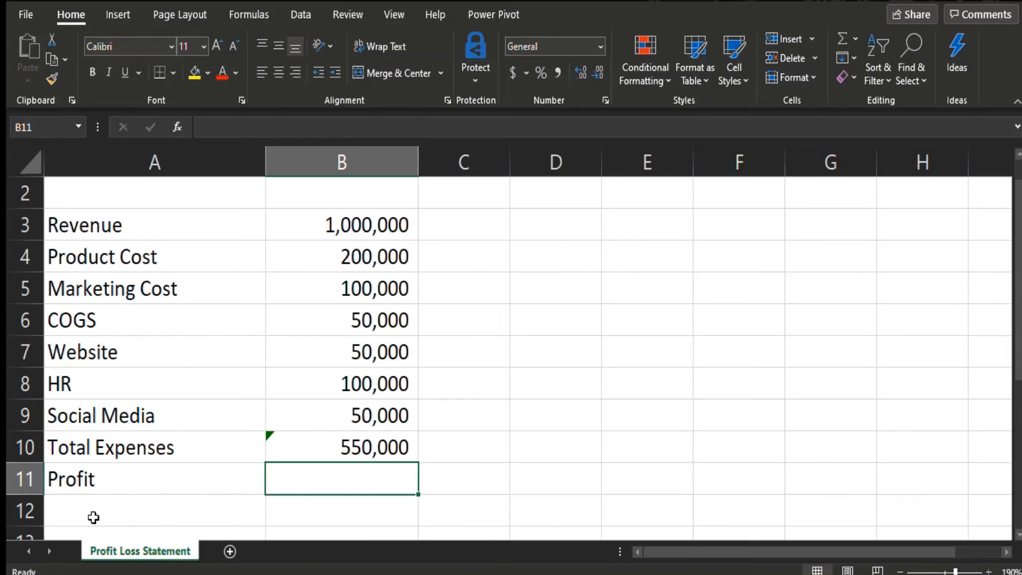
Step: Calculate the profit in B11 with the formula =B3-B10, subtracting Total Expenses from Revenue
{"action": "type", "text": "="}
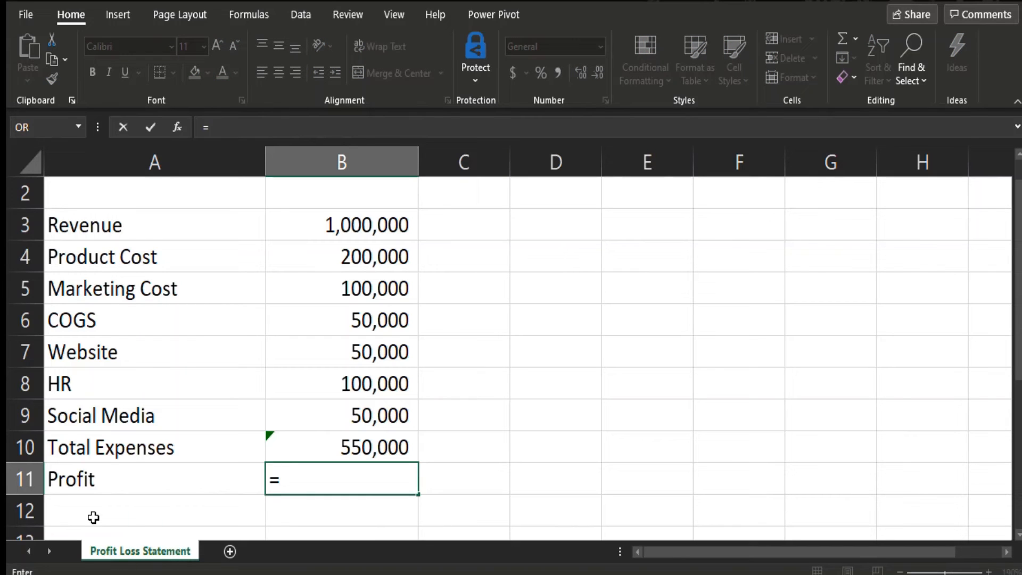
{"action": "key", "text": "Up"}
{"action": "key", "text": "Up"}
{"action": "key", "text": "Up"}
{"action": "key", "text": "Up"}
{"action": "key", "text": "Up"}
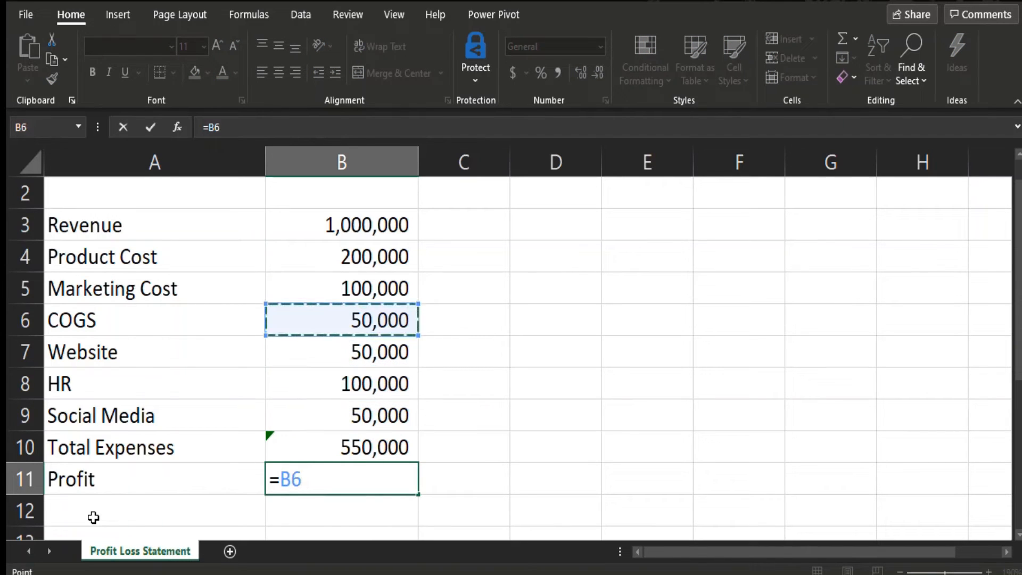
{"action": "key", "text": "Up"}
{"action": "key", "text": "Up"}
{"action": "key", "text": "Up"}
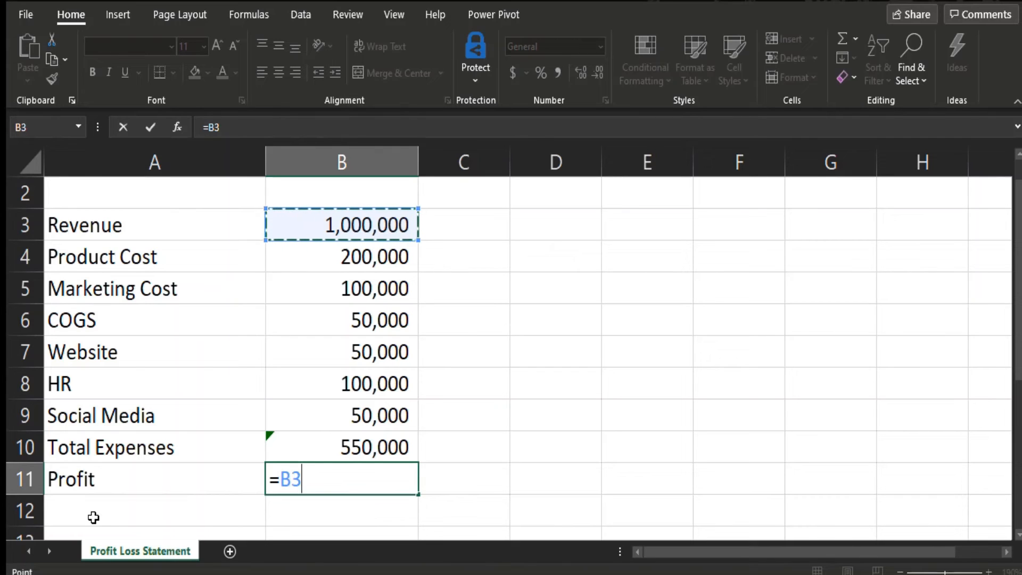
{"action": "type", "text": "-"}
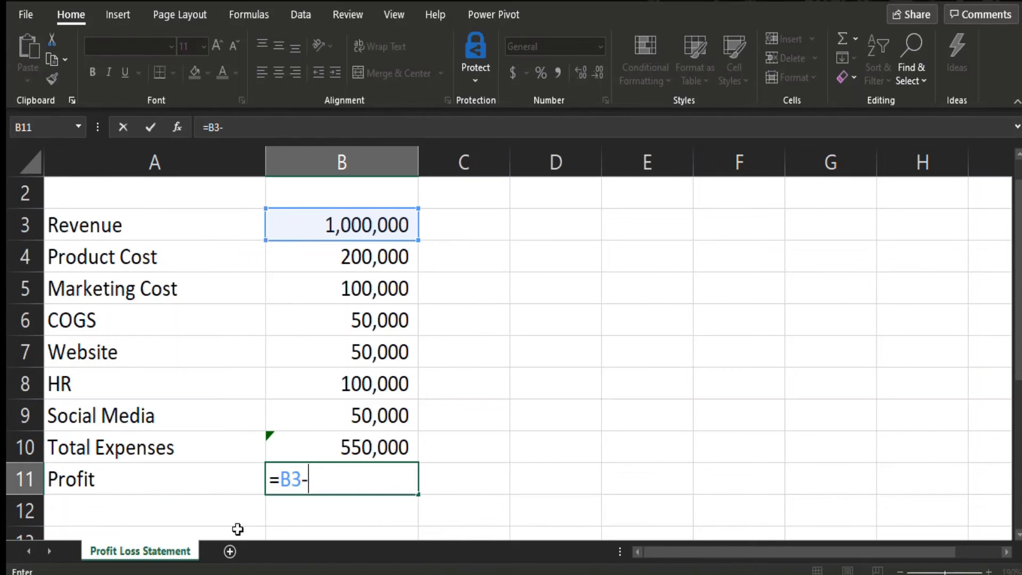
{"action": "left_click", "coordinate": [356, 446]}
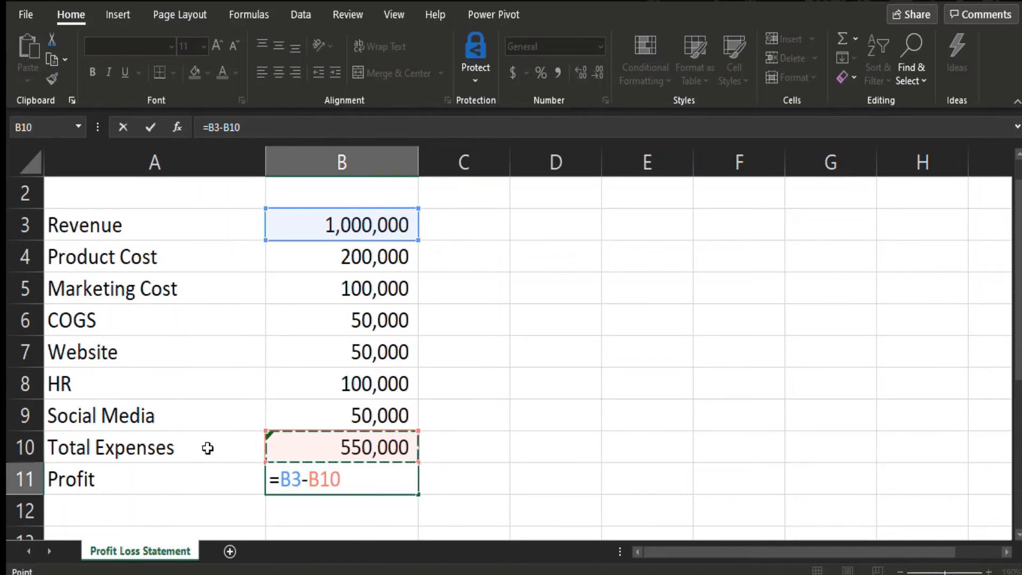
{"action": "key", "text": "Return"}
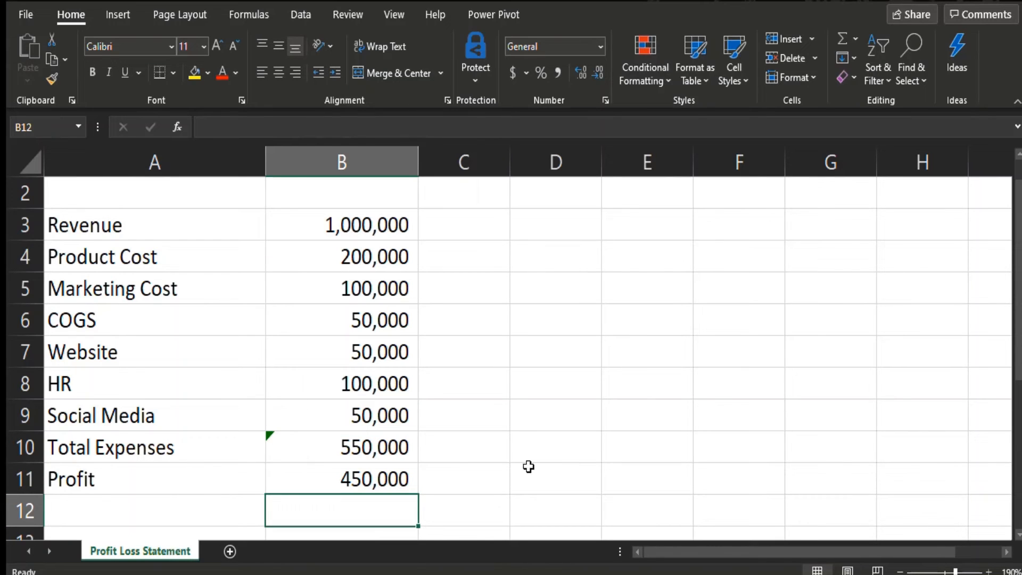
Step: Make the Profit amount in B11 bold and underlined
{"action": "left_click", "coordinate": [385, 481]}
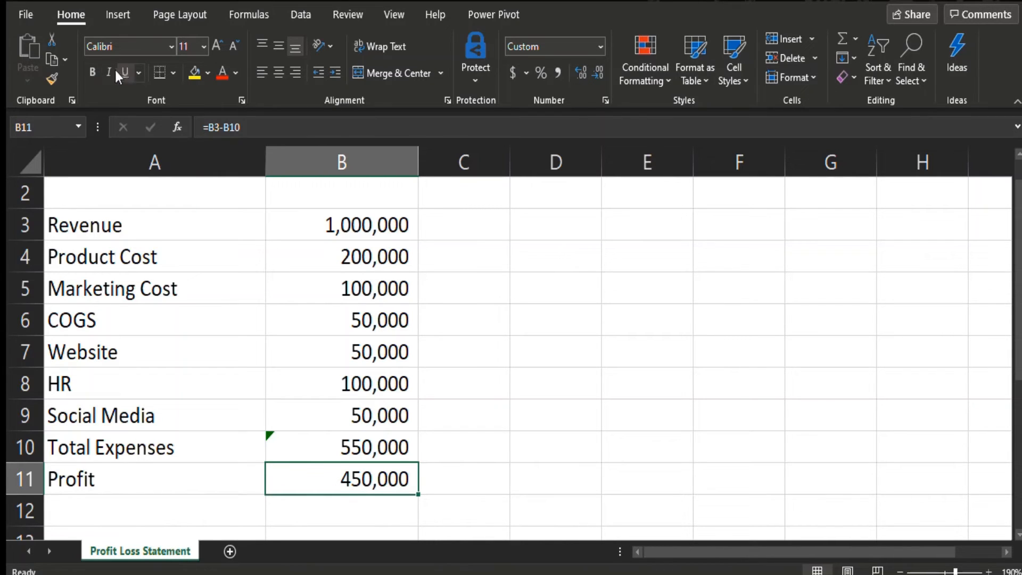
{"action": "left_click", "coordinate": [91, 71]}
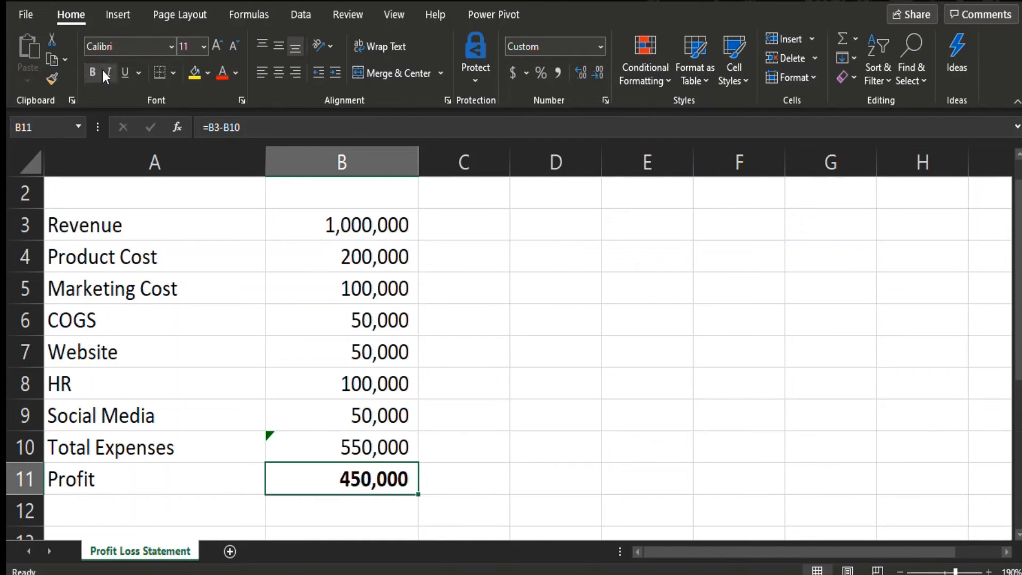
{"action": "left_click", "coordinate": [118, 71]}
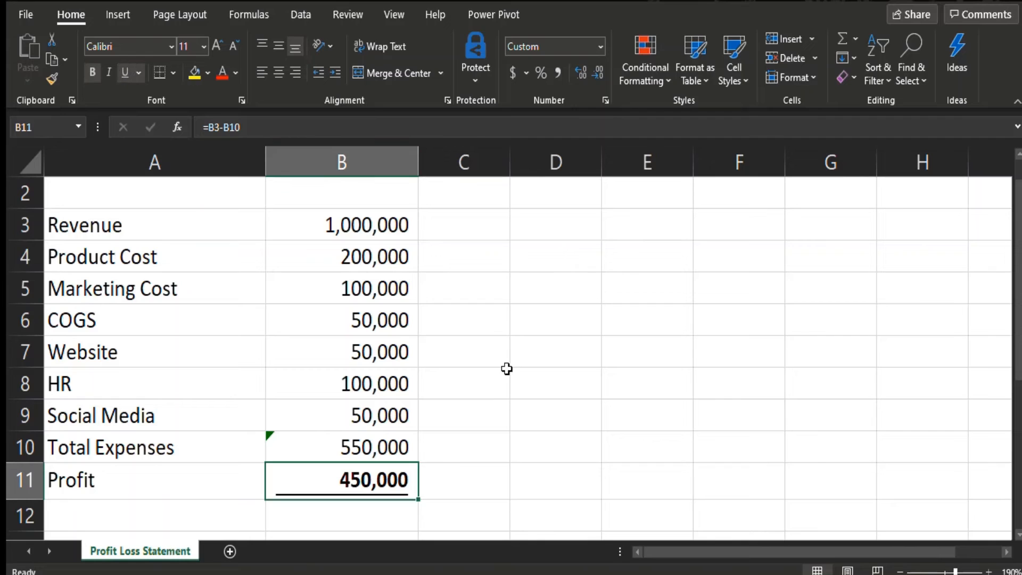
{"action": "left_click", "coordinate": [544, 482]}
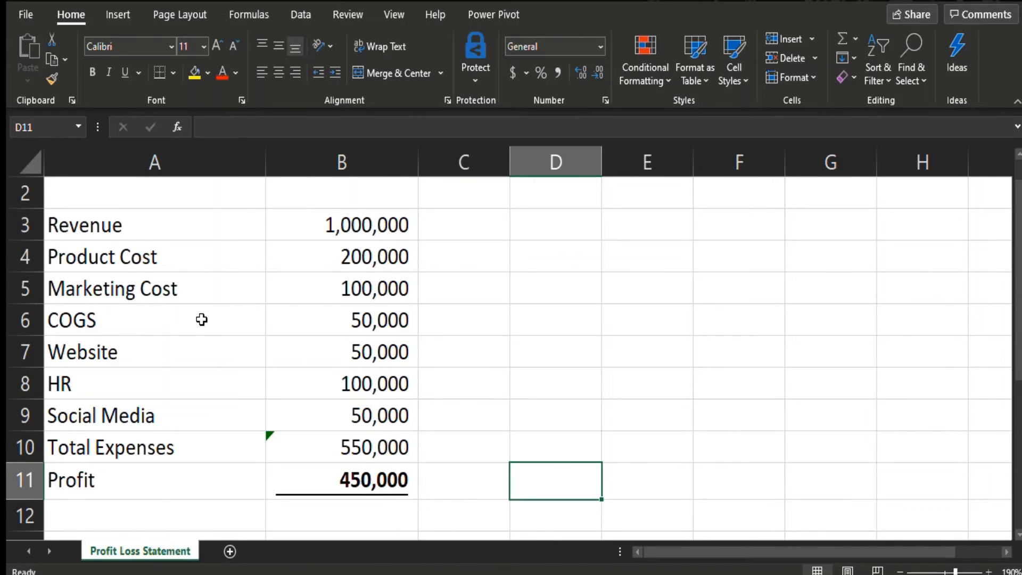
Step: Review the whole statement from the title in row 1 down to the Profit row
{"action": "key", "text": "Up"}
{"action": "key", "text": "Up"}
{"action": "key", "text": "Up"}
{"action": "key", "text": "Up"}
{"action": "key", "text": "Up"}
{"action": "key", "text": "Up"}
{"action": "key", "text": "Up"}
{"action": "key", "text": "Up"}
{"action": "key", "text": "Up"}
{"action": "key", "text": "Up"}
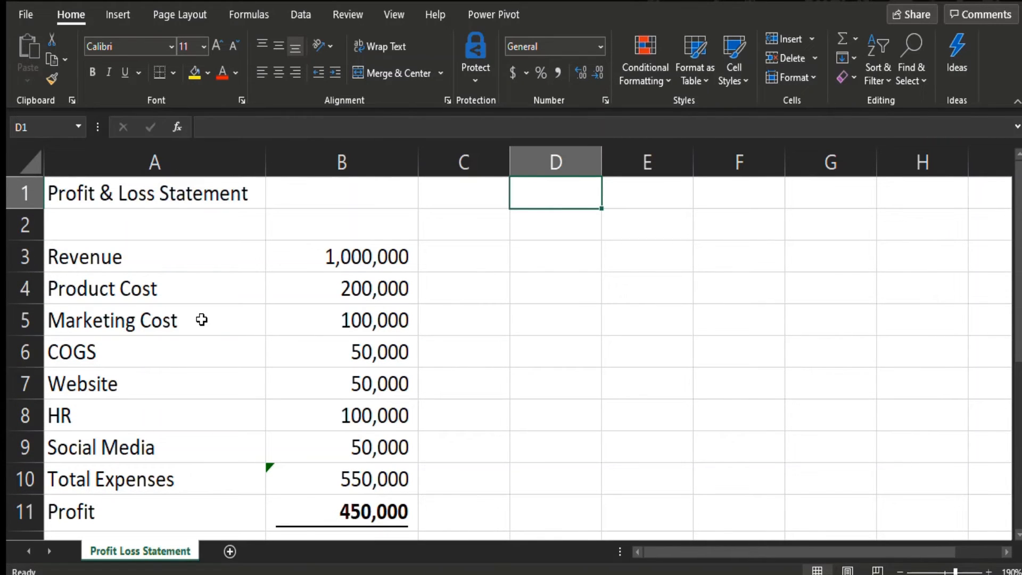
{"action": "key", "text": "Down"}
{"action": "key", "text": "Down"}
{"action": "key", "text": "Down"}
{"action": "key", "text": "Down"}
{"action": "key", "text": "Down"}
{"action": "key", "text": "Down"}
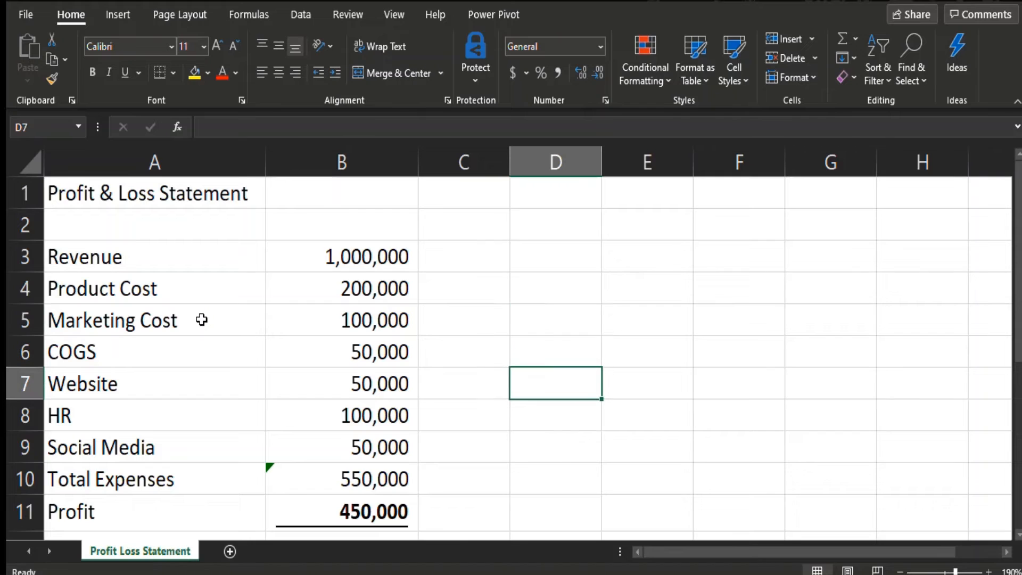
{"action": "key", "text": "Down"}
{"action": "key", "text": "Down"}
{"action": "key", "text": "Down"}
{"action": "key", "text": "Down"}
{"action": "key", "text": "Down"}
{"action": "key", "text": "Down"}
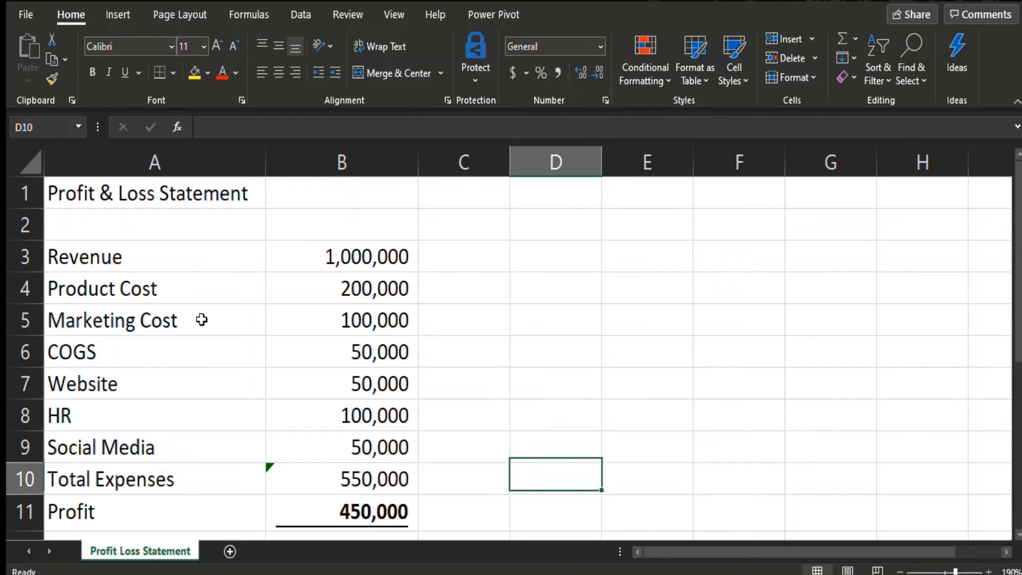
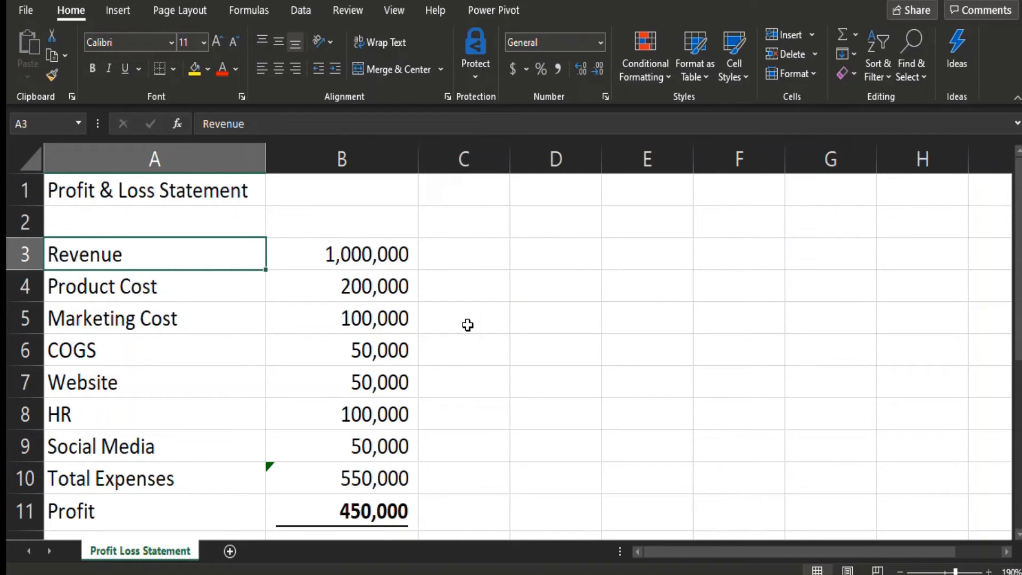
Step: Copy the Revenue label from A3 and paste it into D3
{"action": "key", "text": "Down"}
{"action": "key", "text": "Down"}
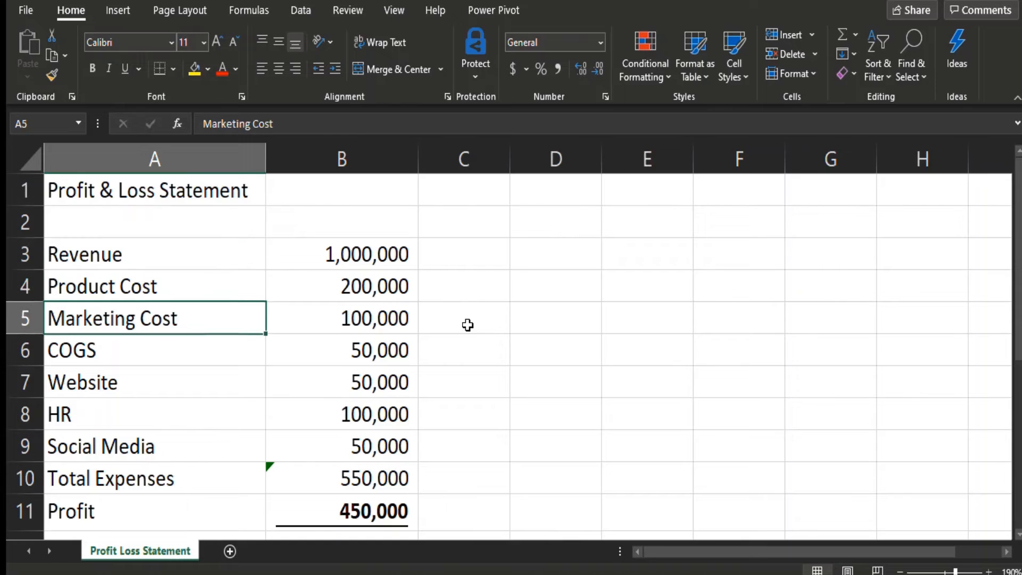
{"action": "key", "text": "Up"}
{"action": "key", "text": "Up"}
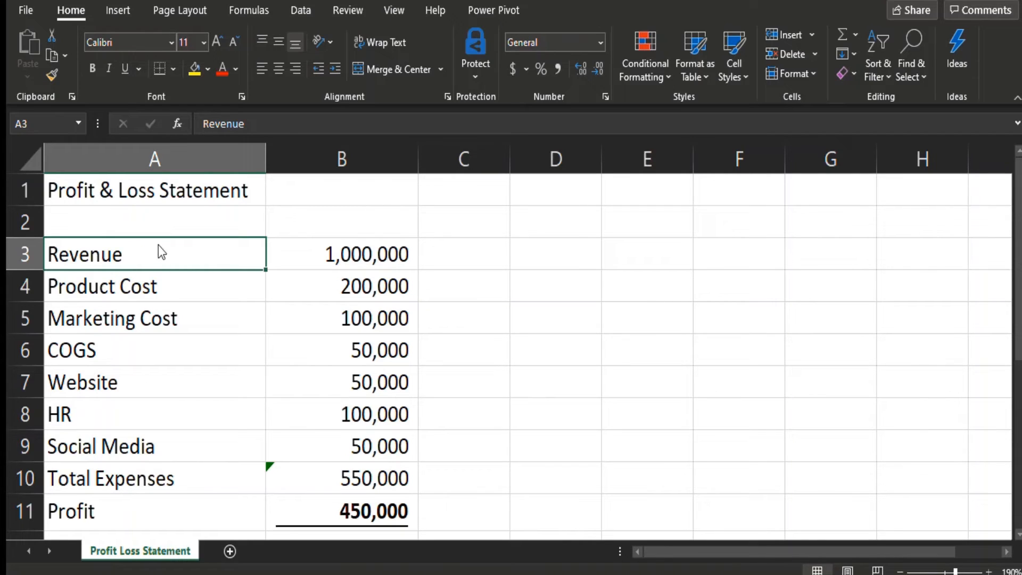
{"action": "key", "text": "ctrl+c"}
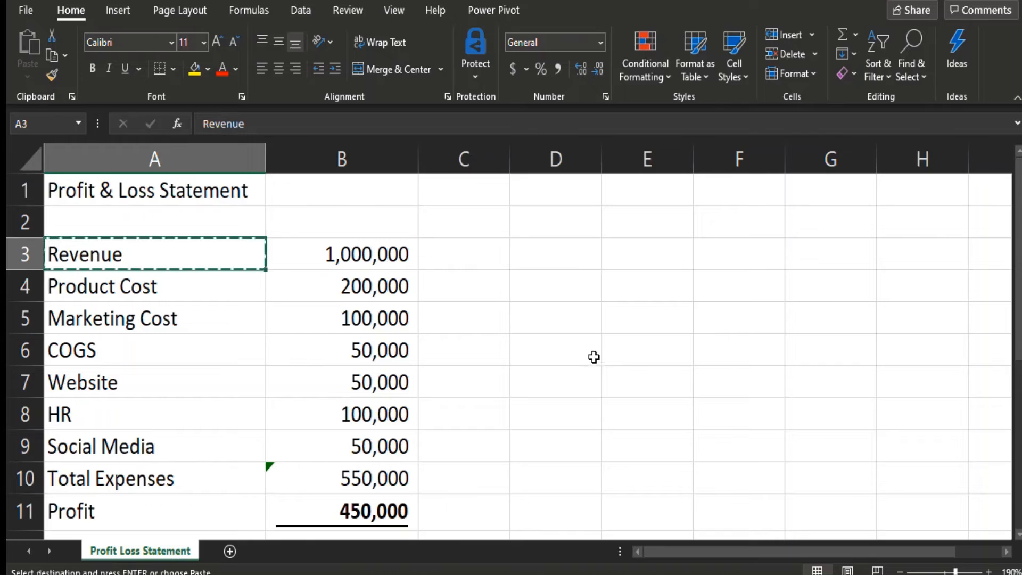
{"action": "left_click", "coordinate": [546, 246]}
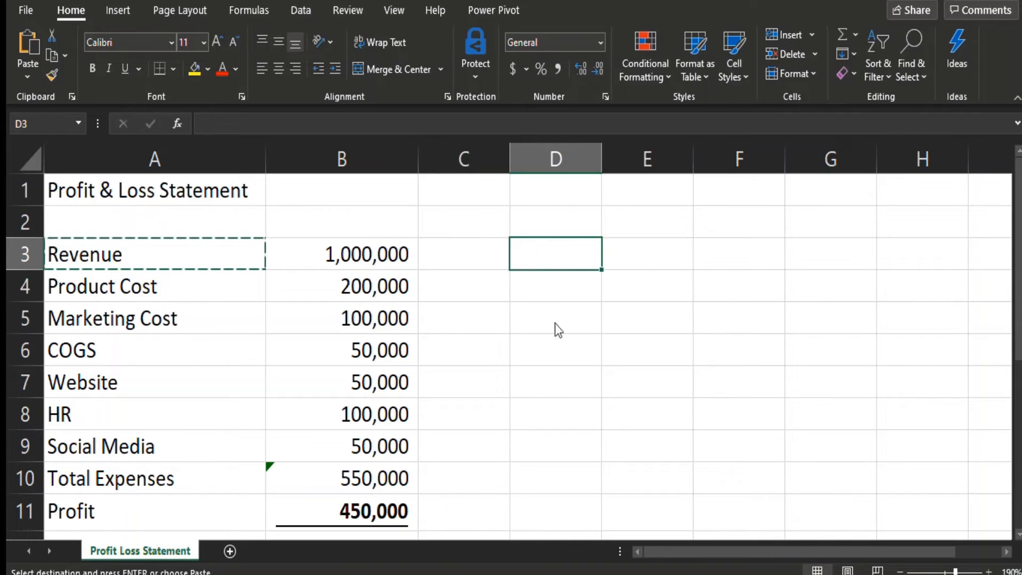
{"action": "key", "text": "ctrl+alt+v"}
{"action": "key", "text": "ctrl+v"}
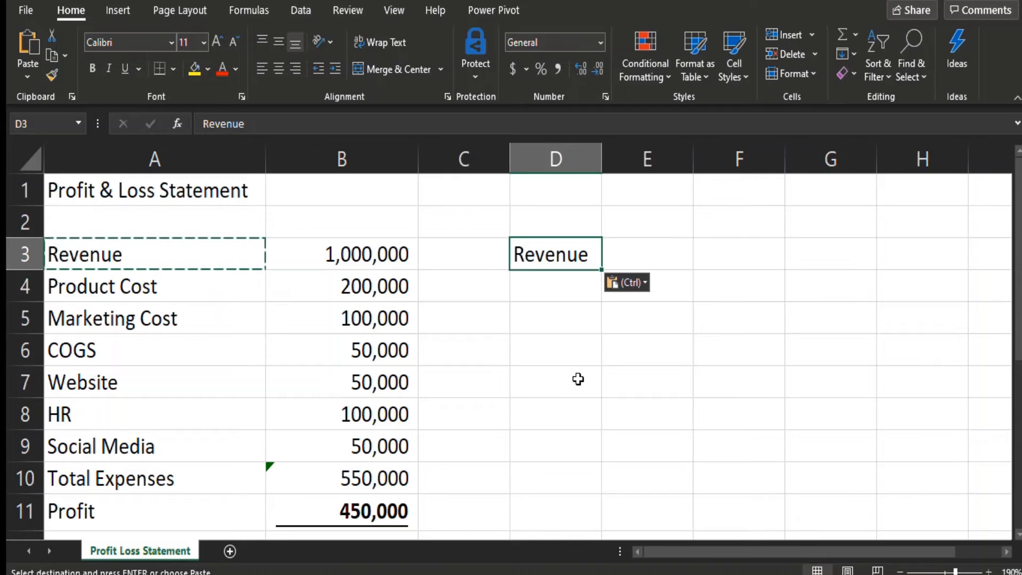
Step: Clear the pasted Revenue label from D3
{"action": "key", "text": "F2"}
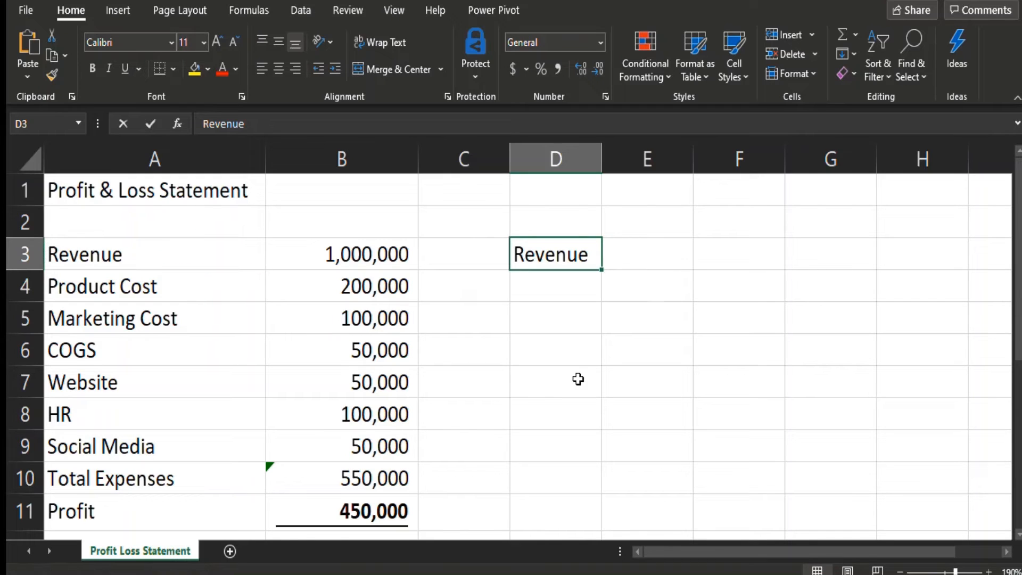
{"action": "key", "text": "BackSpace"}
{"action": "left_click", "coordinate": [563, 360]}
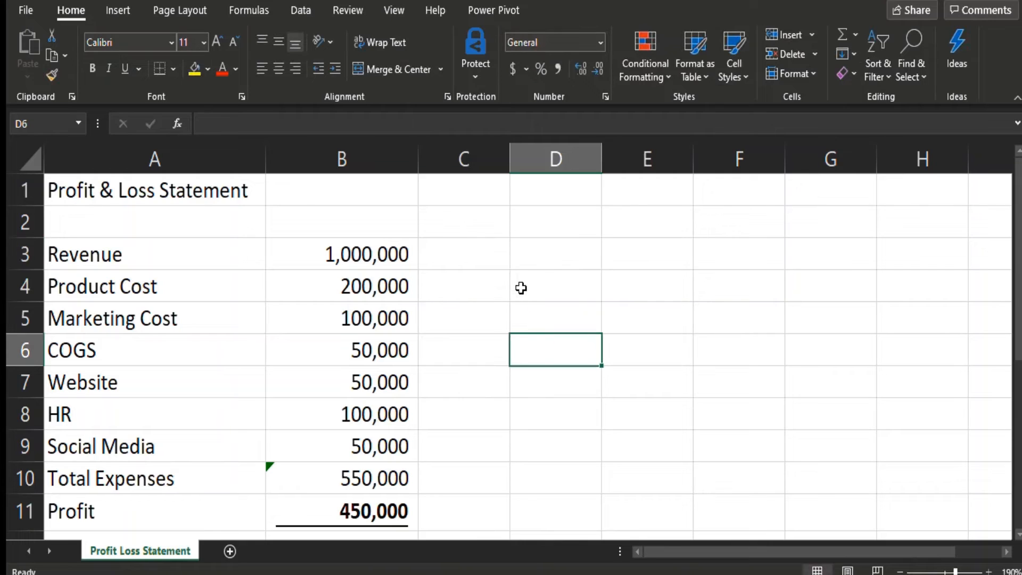
{"action": "left_click", "coordinate": [521, 288]}
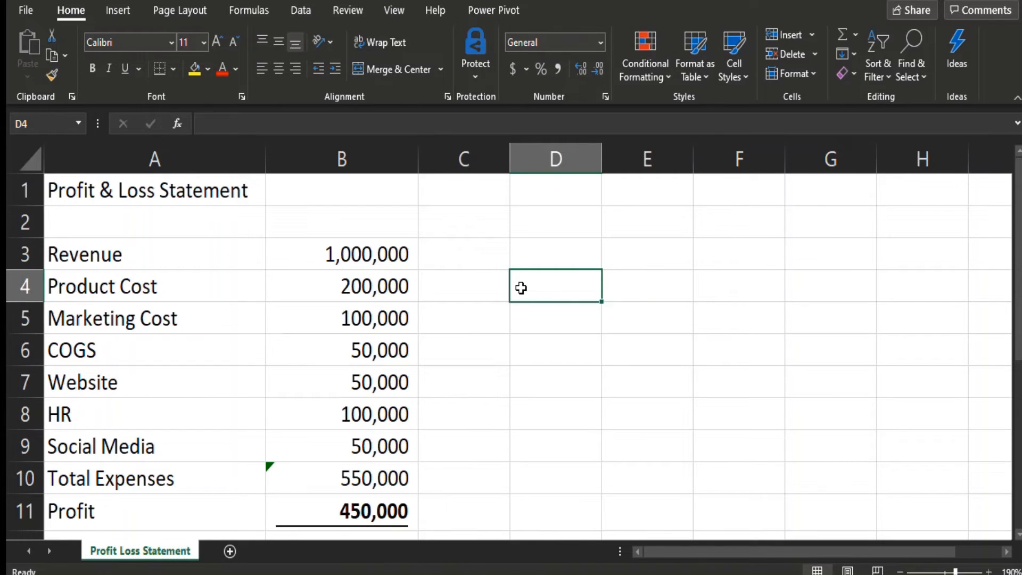
{"action": "left_click", "coordinate": [152, 254]}
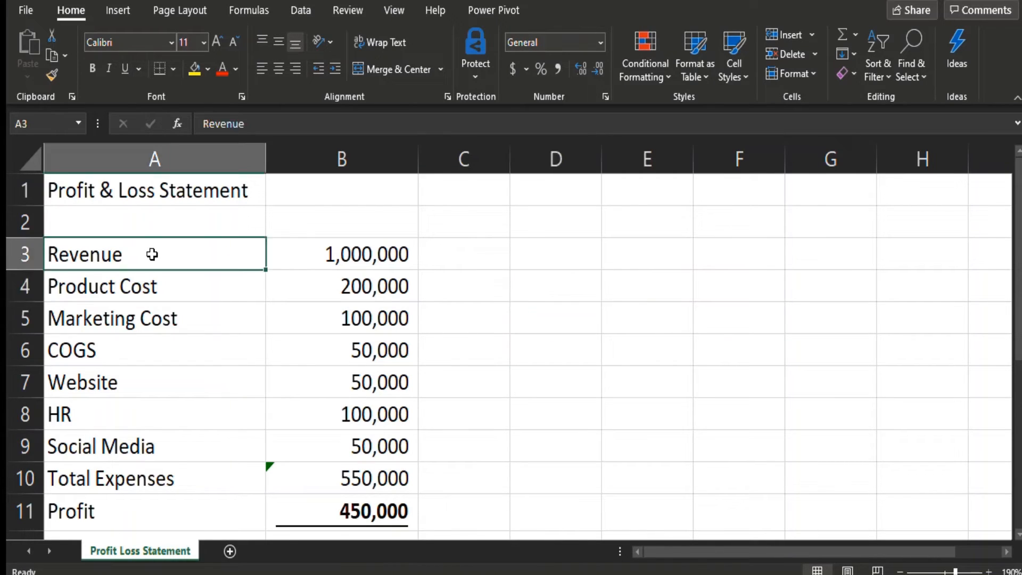
{"action": "key", "text": "ctrl+c"}
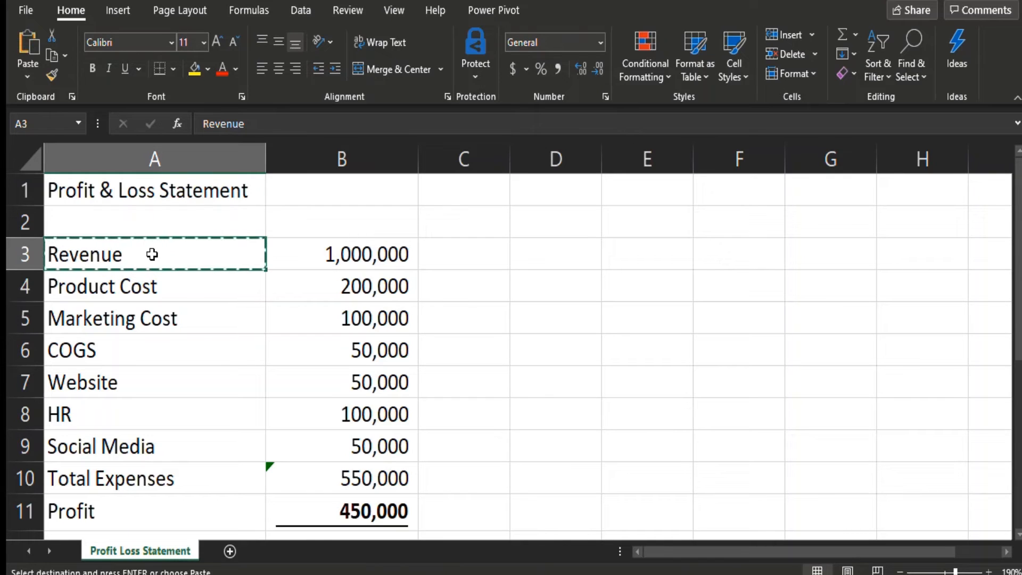
{"action": "left_click", "coordinate": [513, 314]}
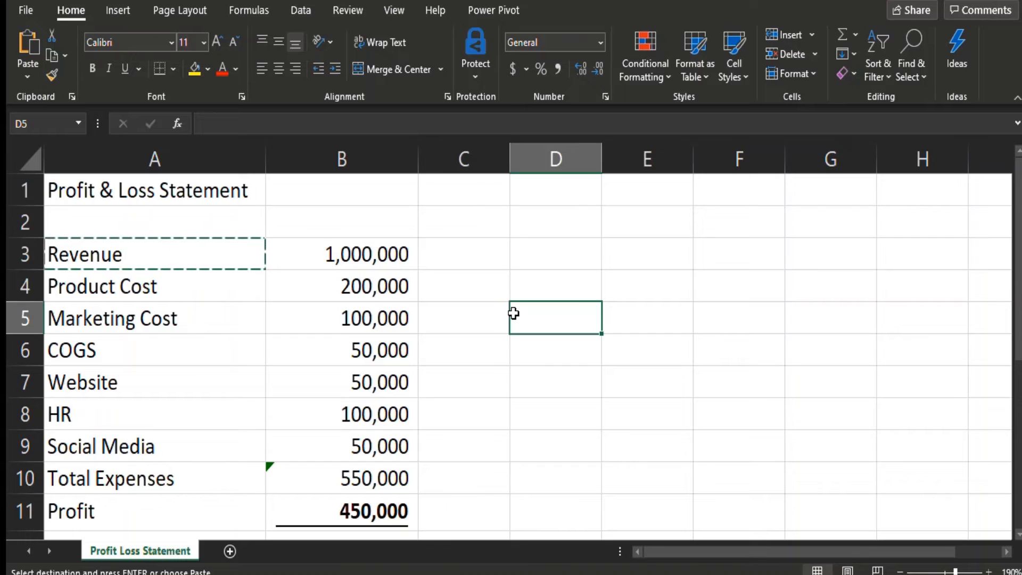
{"action": "type", "text": "1"}
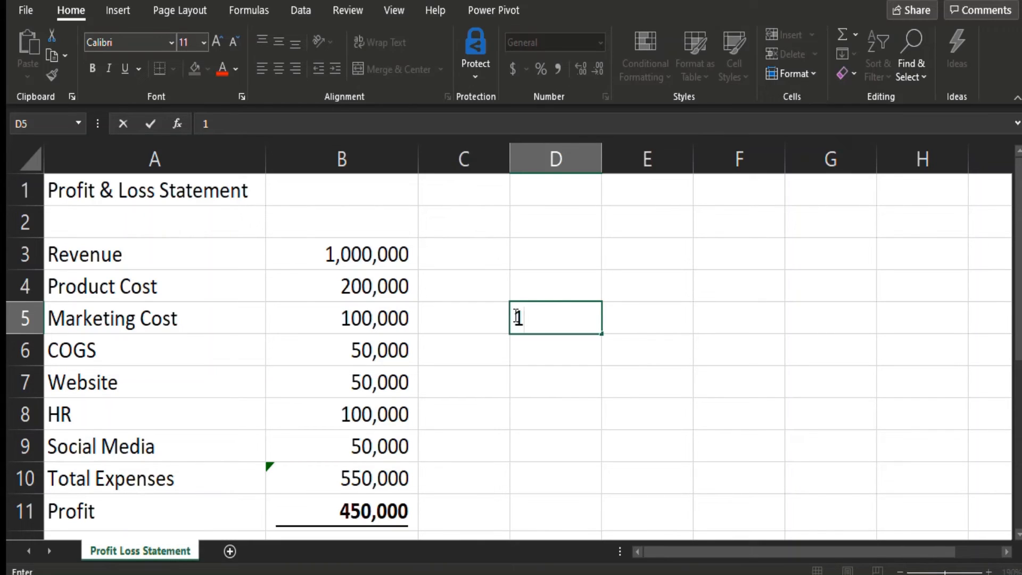
{"action": "key", "text": "BackSpace"}
Step: Copy the Revenue label from A3 and paste it into D3
{"action": "left_click", "coordinate": [502, 252]}
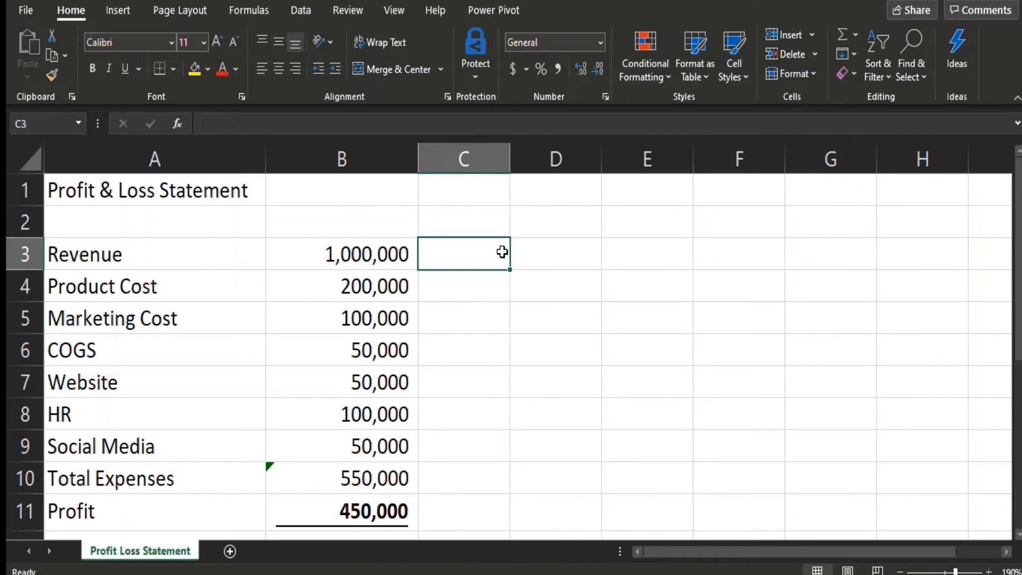
{"action": "key", "text": "Left"}
{"action": "key", "text": "Left"}
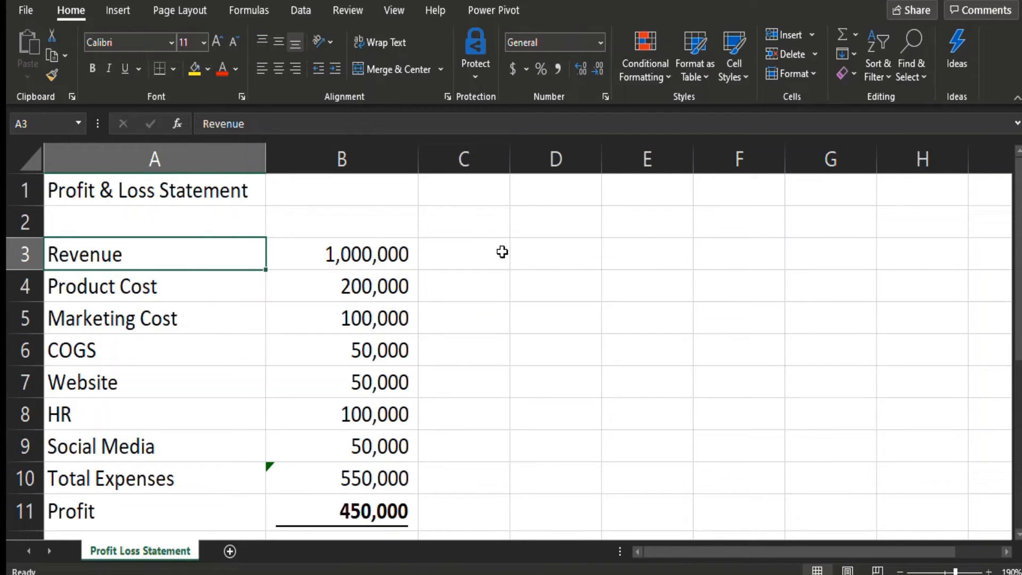
{"action": "key", "text": "ctrl+c"}
{"action": "key", "text": "Right"}
{"action": "key", "text": "Right"}
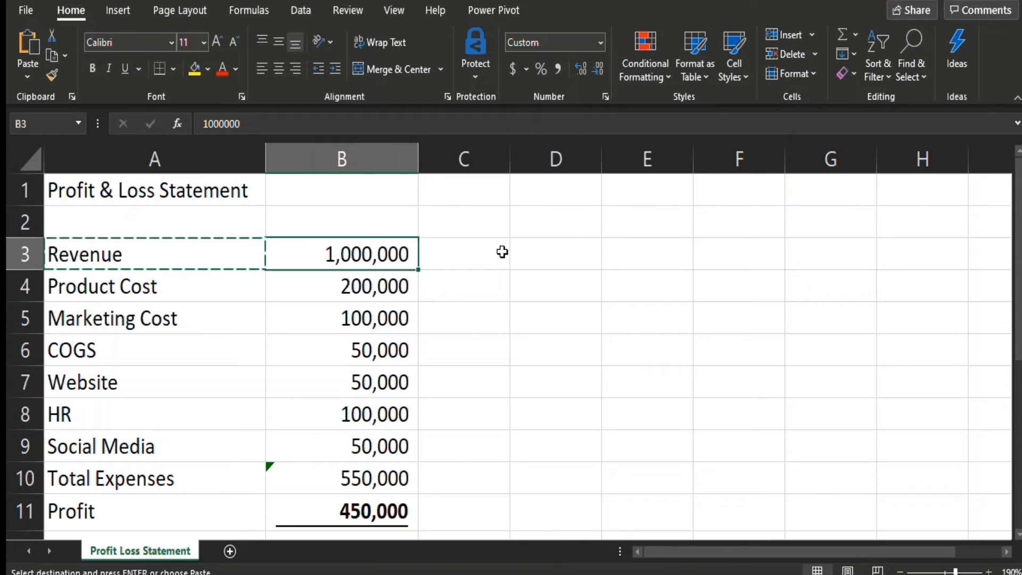
{"action": "key", "text": "Right"}
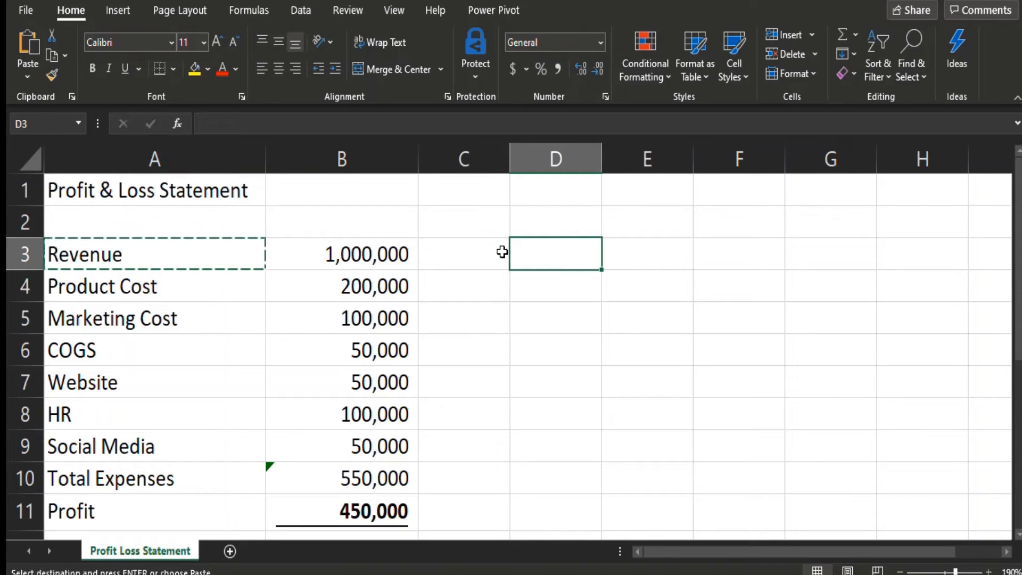
{"action": "key", "text": "ctrl+v"}
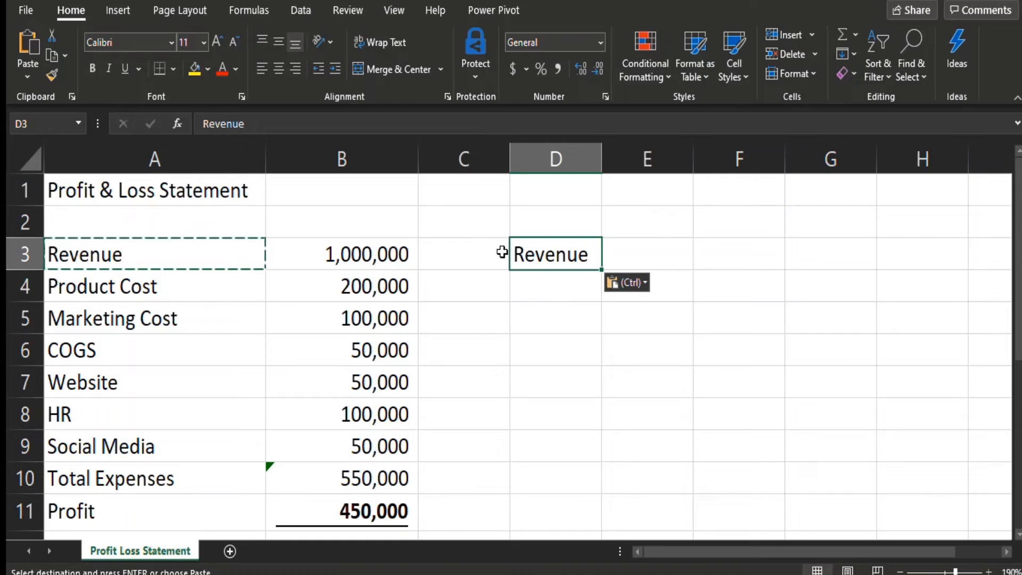
{"action": "key", "text": "Escape"}
{"action": "key", "text": "BackSpace"}
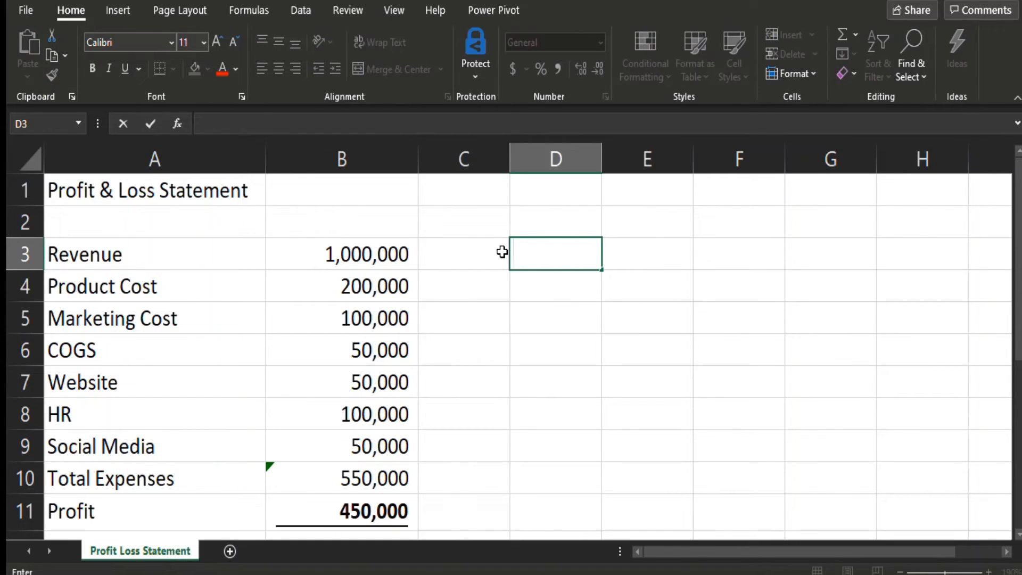
{"action": "key", "text": "Escape"}
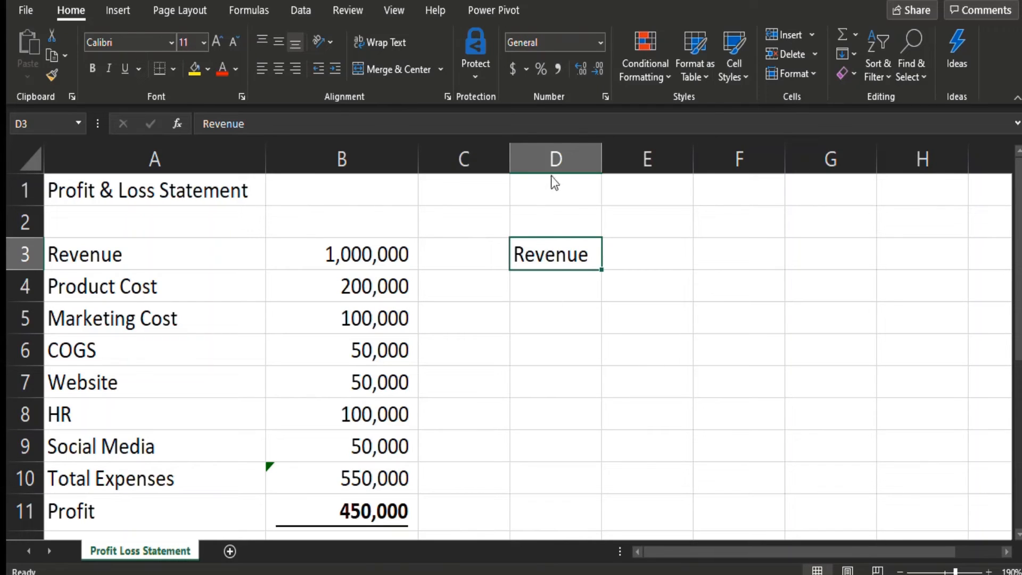
Step: Move the Revenue label from D3 to D5 by cutting and pasting it
{"action": "key", "text": "ctrl+c"}
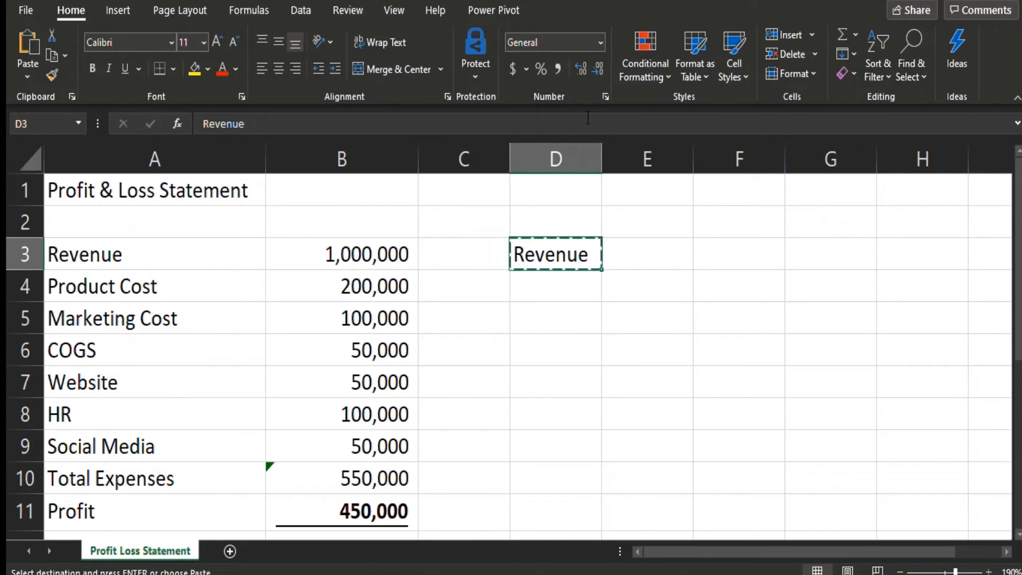
{"action": "left_click", "coordinate": [552, 333]}
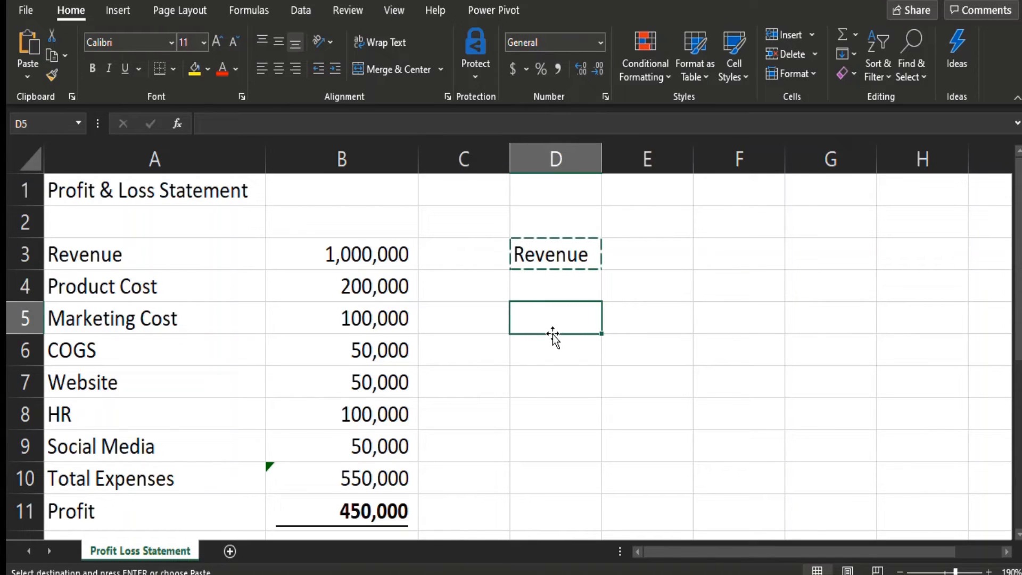
{"action": "key", "text": "Escape"}
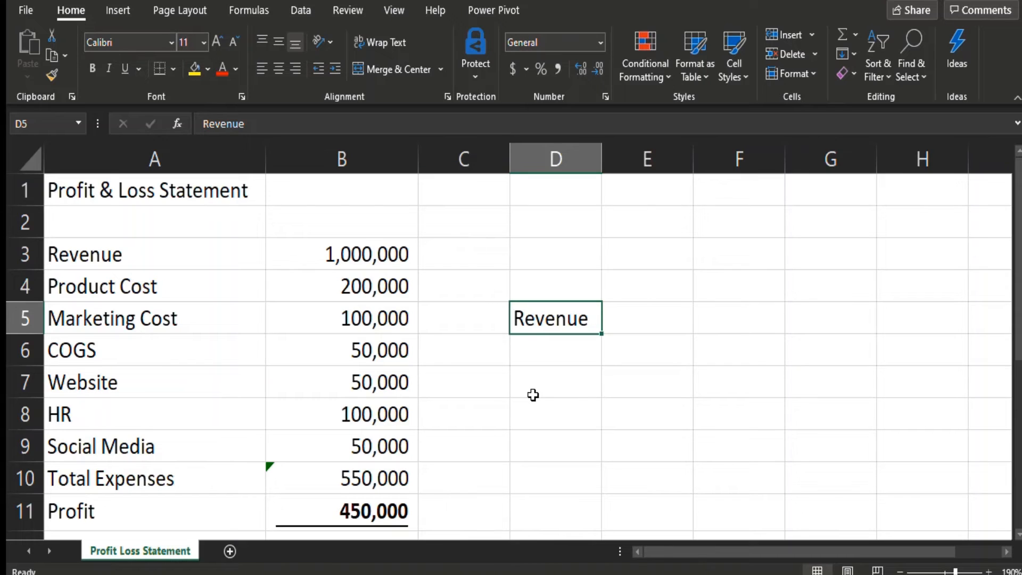
Step: Move the Revenue label from D5 back to D3 and clear it from there
{"action": "key", "text": "ctrl+c"}
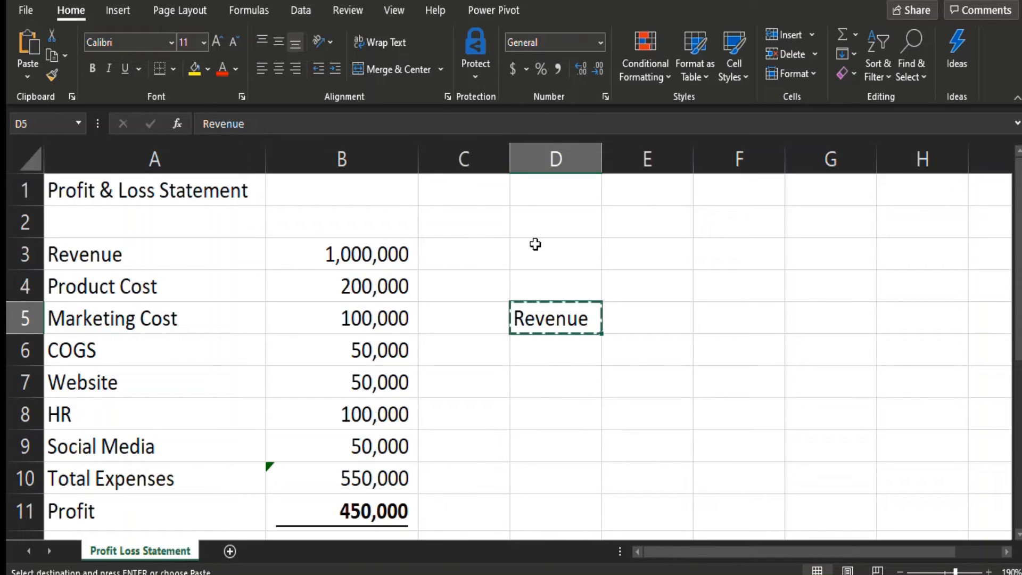
{"action": "left_click", "coordinate": [535, 244]}
{"action": "key", "text": "ctrl+v"}
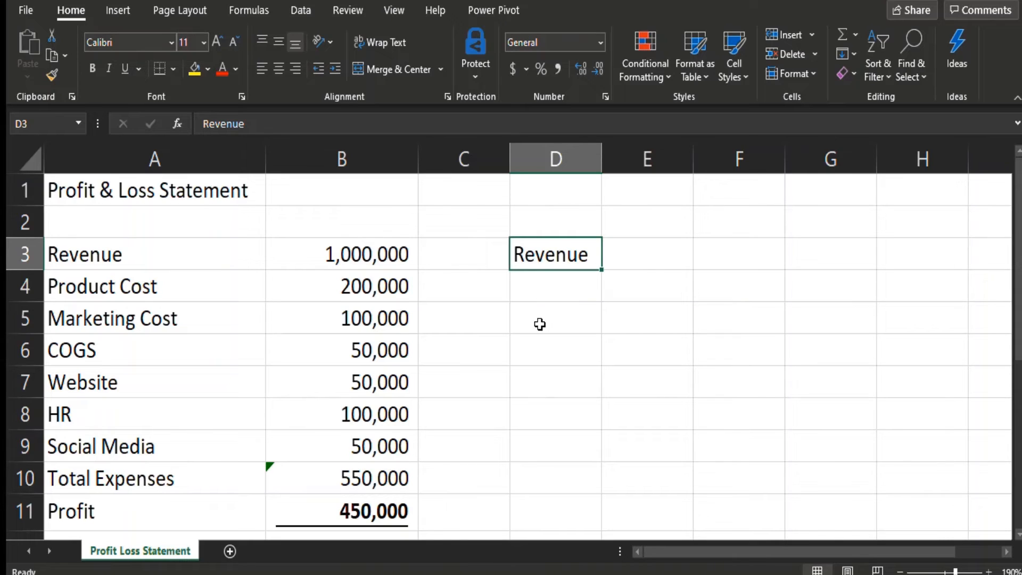
{"action": "key", "text": "Delete"}
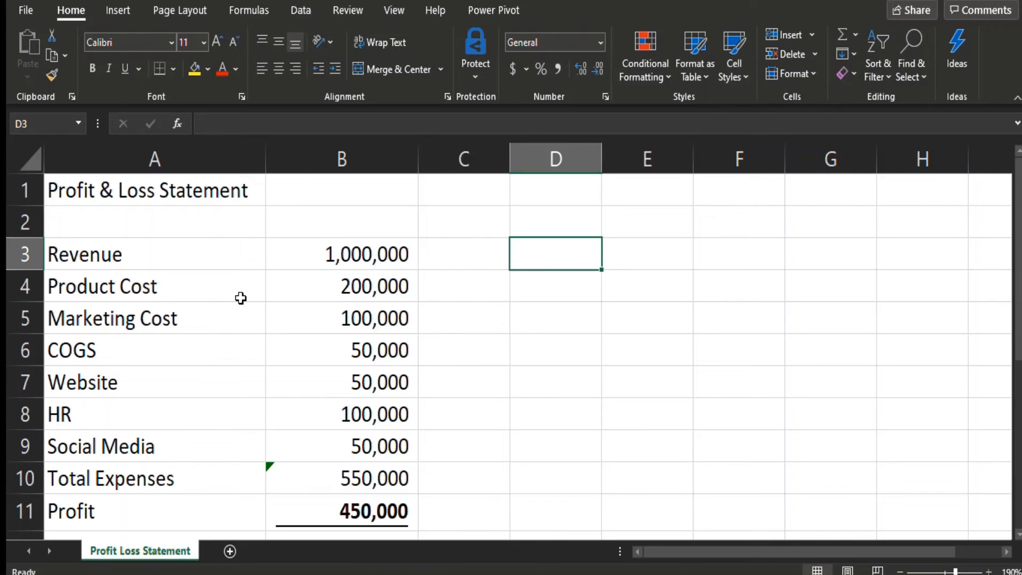
Step: Move the Revenue label from A3 to E3 and undo the move
{"action": "left_click", "coordinate": [192, 250]}
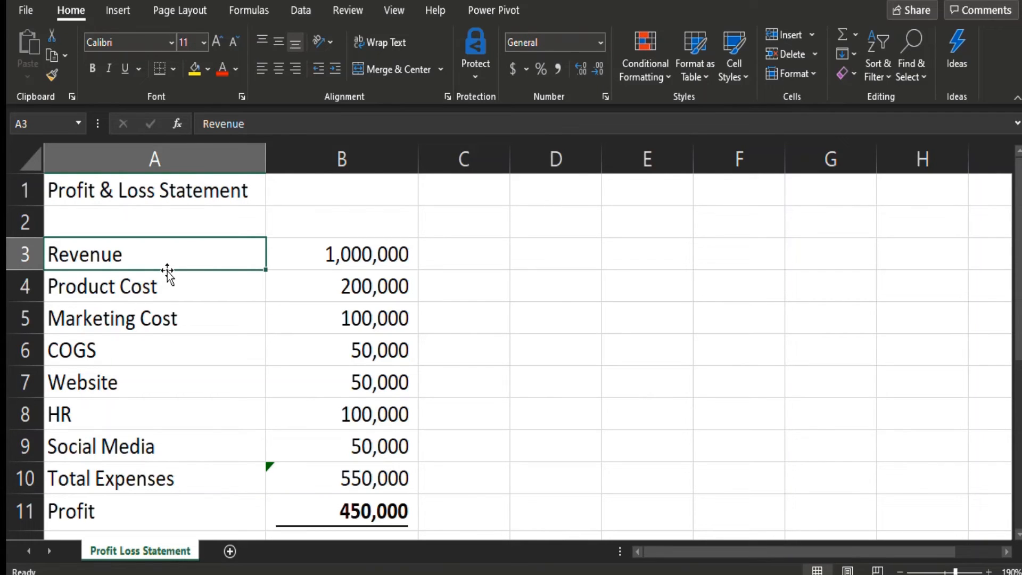
{"action": "left_click_drag", "start_coordinate": [167, 271], "coordinate": [525, 244]}
{"action": "left_click_drag", "start_coordinate": [597, 260], "coordinate": [668, 249]}
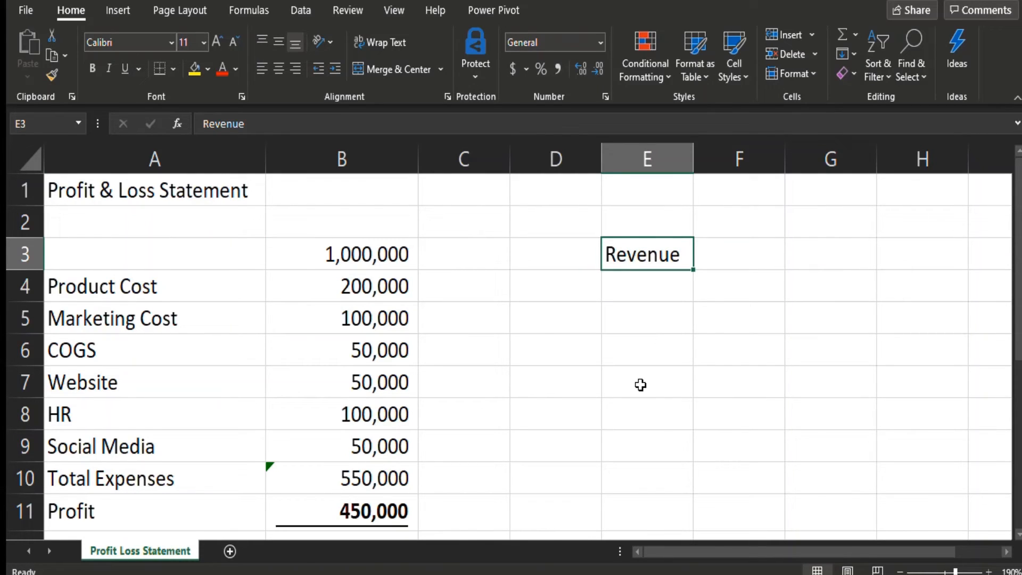
{"action": "key", "text": "ctrl+z"}
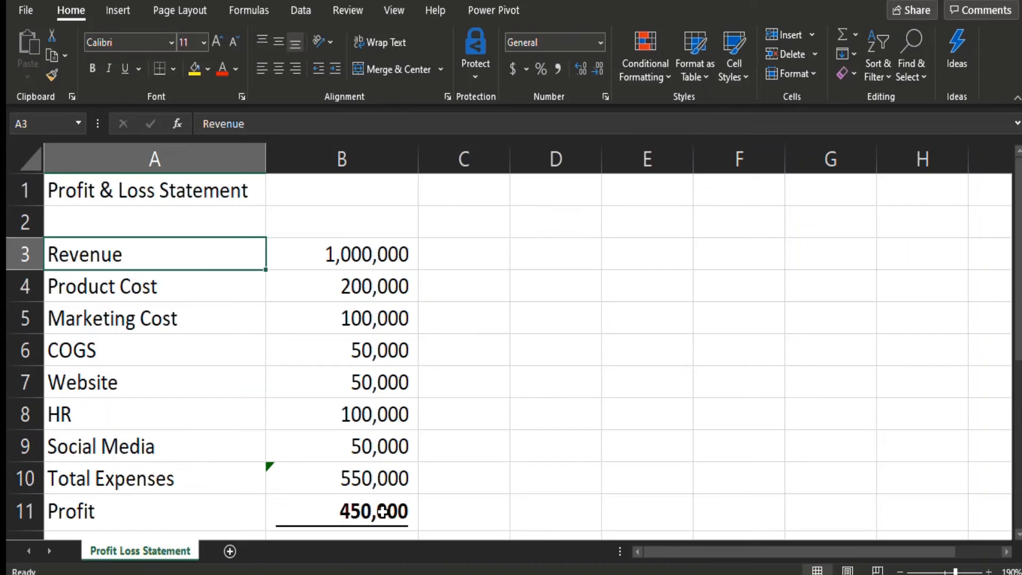
Step: Move the revenue amount from B3 to F5 and auto-fit the width of column F
{"action": "left_click", "coordinate": [382, 511]}
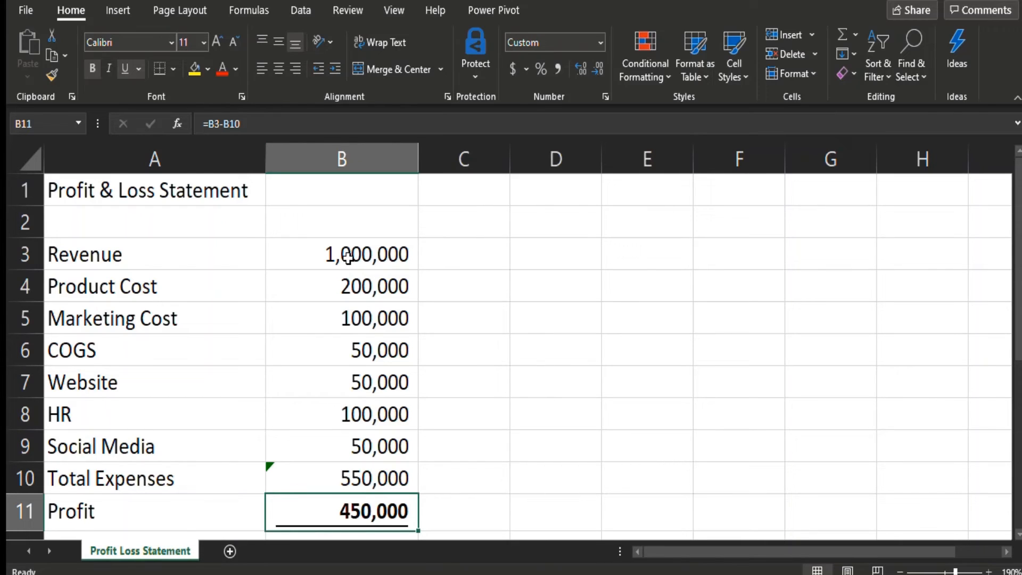
{"action": "left_click", "coordinate": [348, 258]}
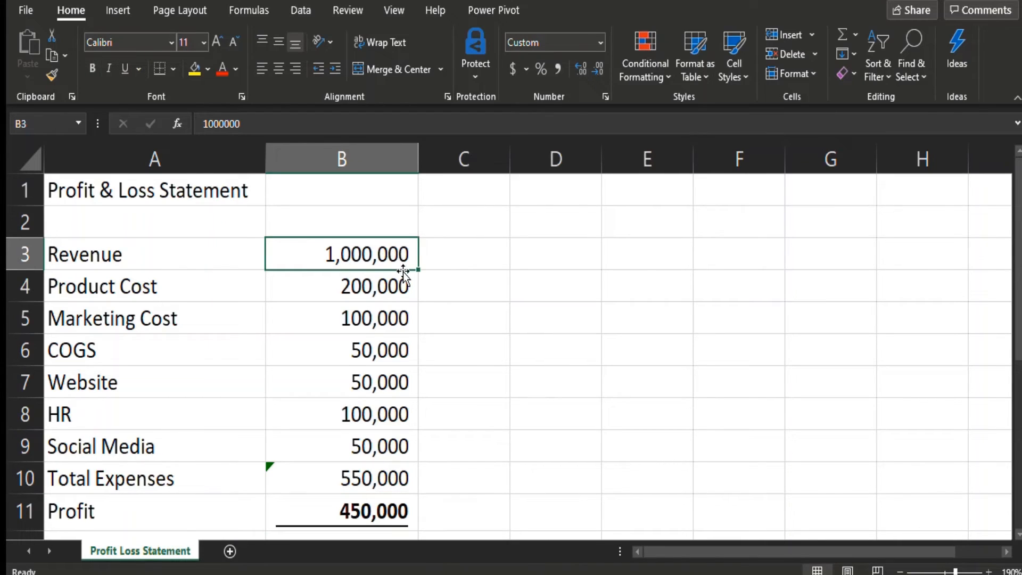
{"action": "left_click_drag", "start_coordinate": [403, 273], "coordinate": [699, 306]}
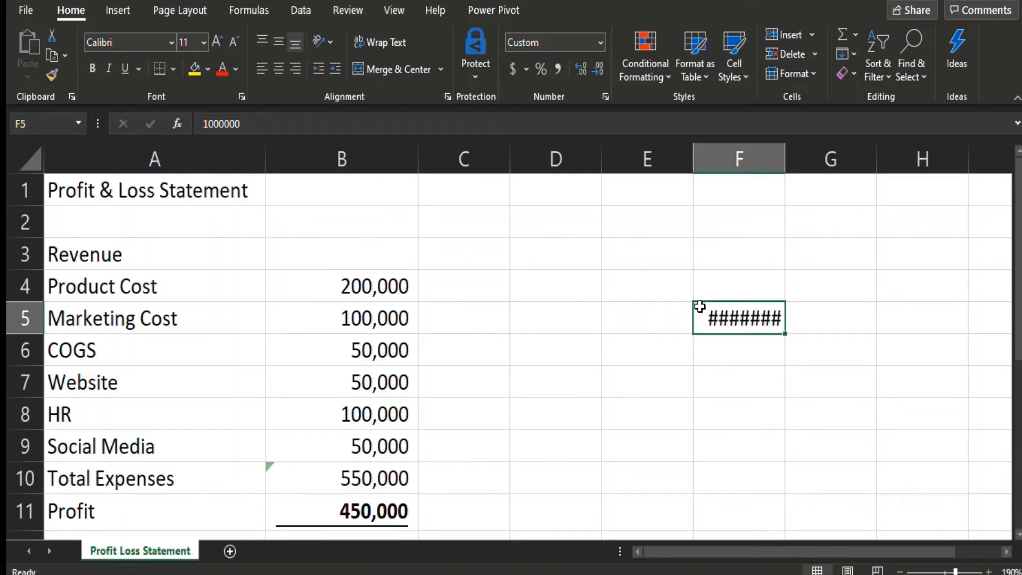
{"action": "double_click", "coordinate": [785, 169]}
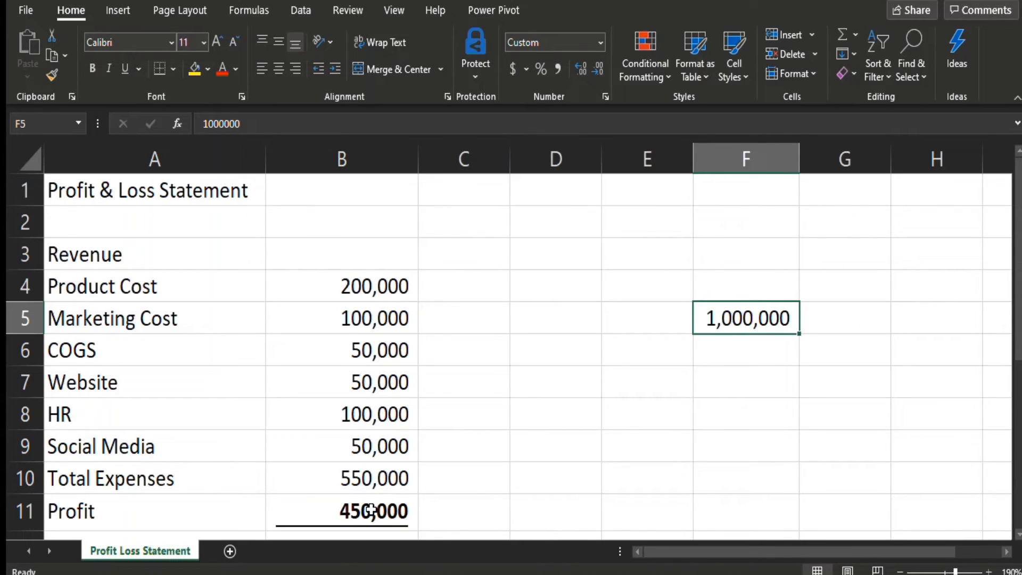
Step: Check the cell references in the Profit formula in B11 and move the revenue amount from F5 back to B3
{"action": "left_click", "coordinate": [353, 508]}
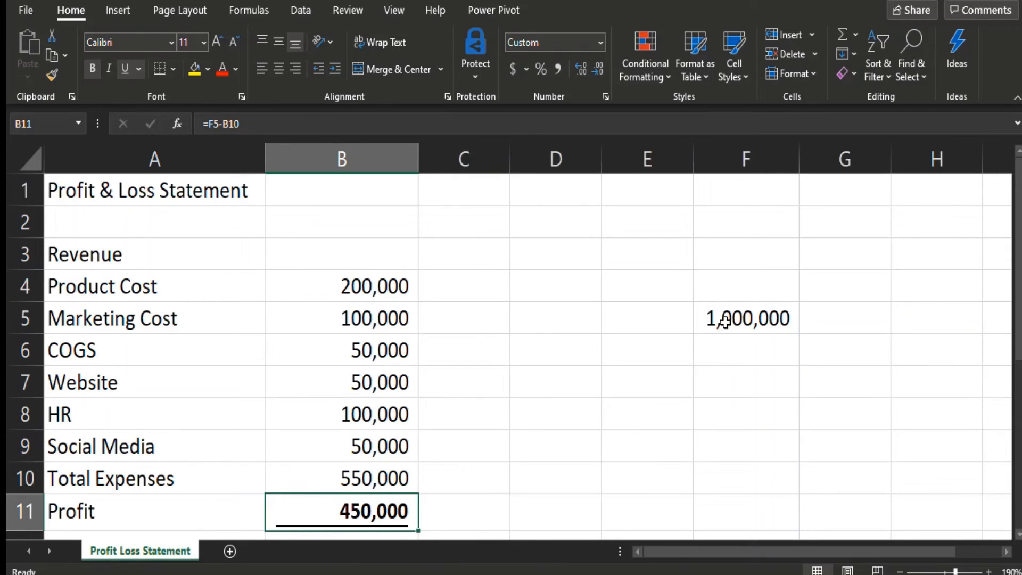
{"action": "key", "text": "F2"}
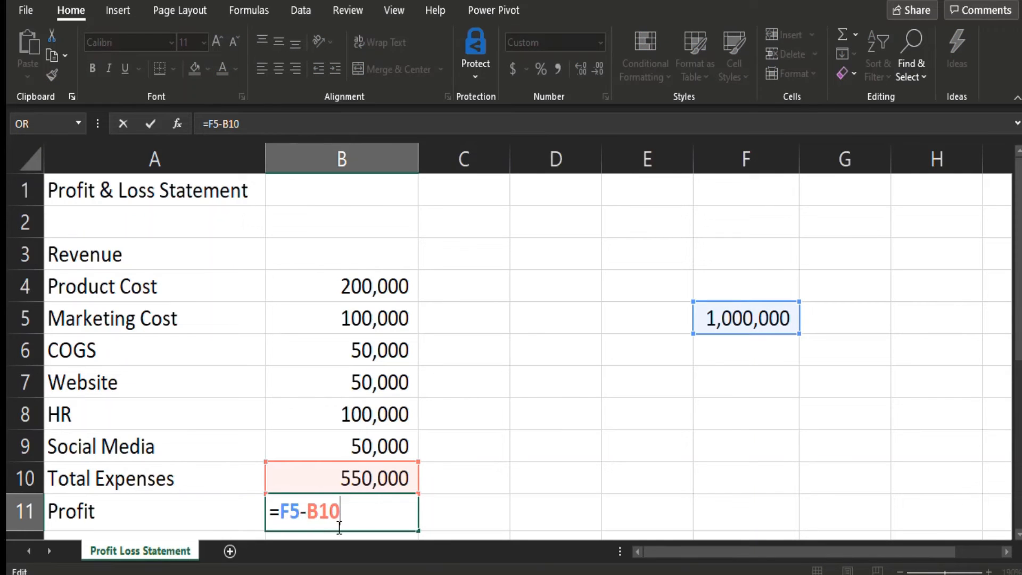
{"action": "key", "text": "ctrl+Return"}
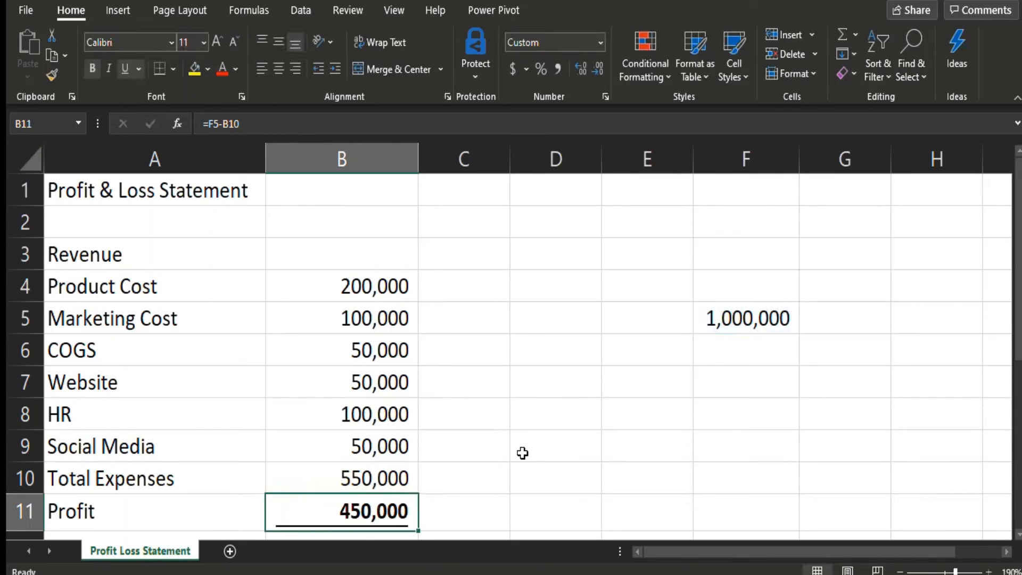
{"action": "left_click", "coordinate": [735, 315]}
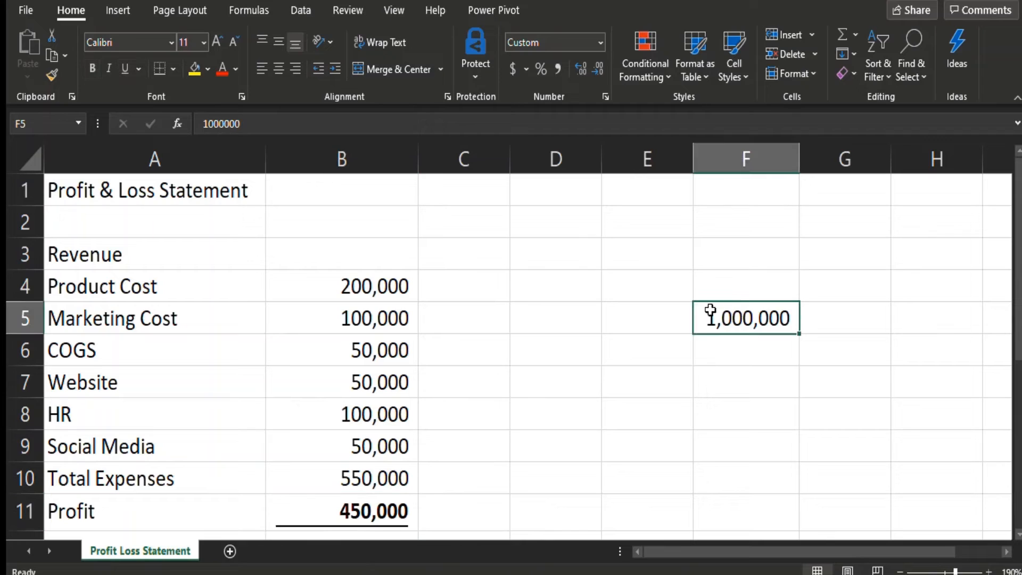
{"action": "left_click_drag", "start_coordinate": [702, 295], "coordinate": [392, 245]}
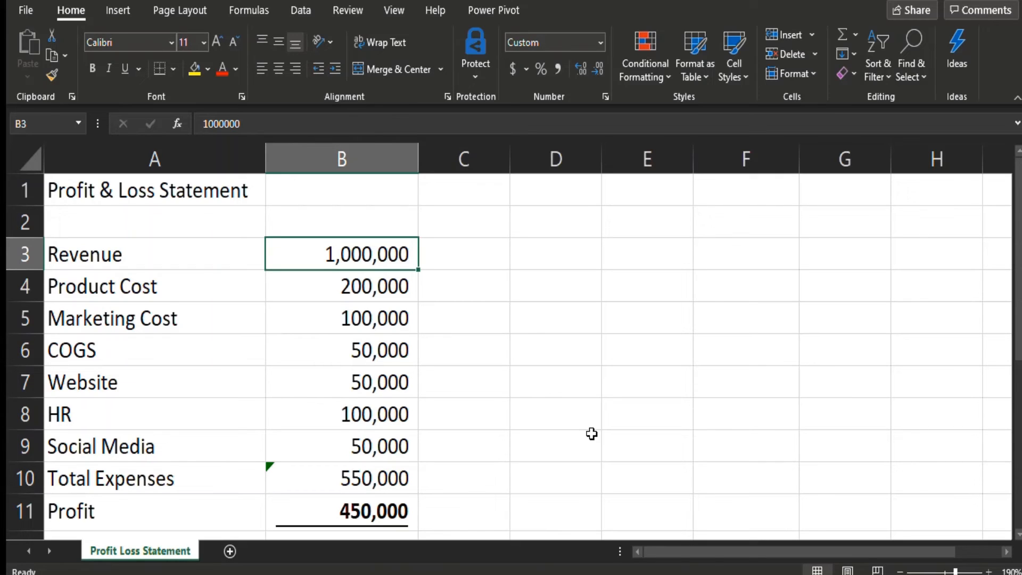
{"action": "key", "text": "Down"}
{"action": "key", "text": "Down"}
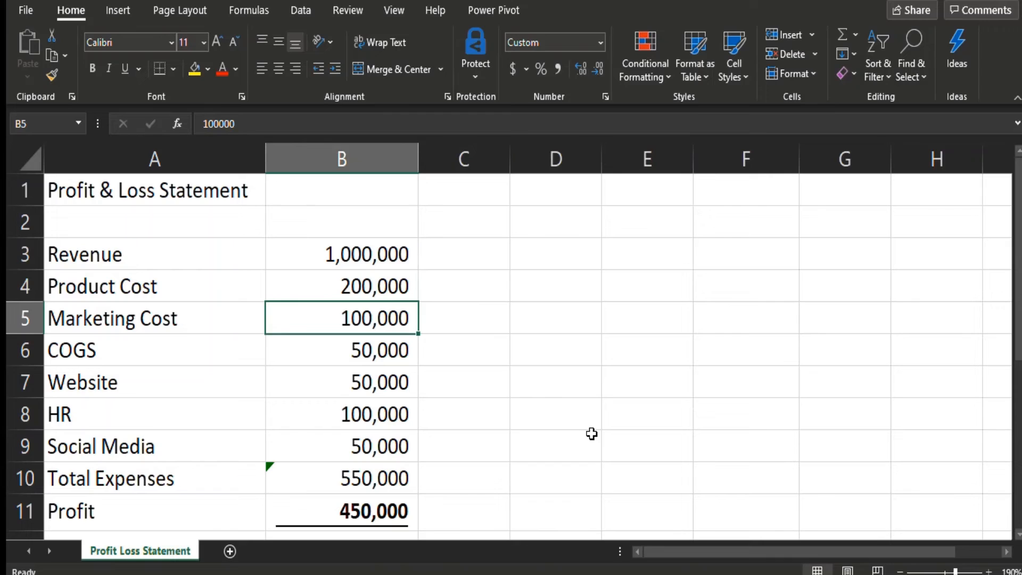
{"action": "key", "text": "Down"}
{"action": "key", "text": "Down"}
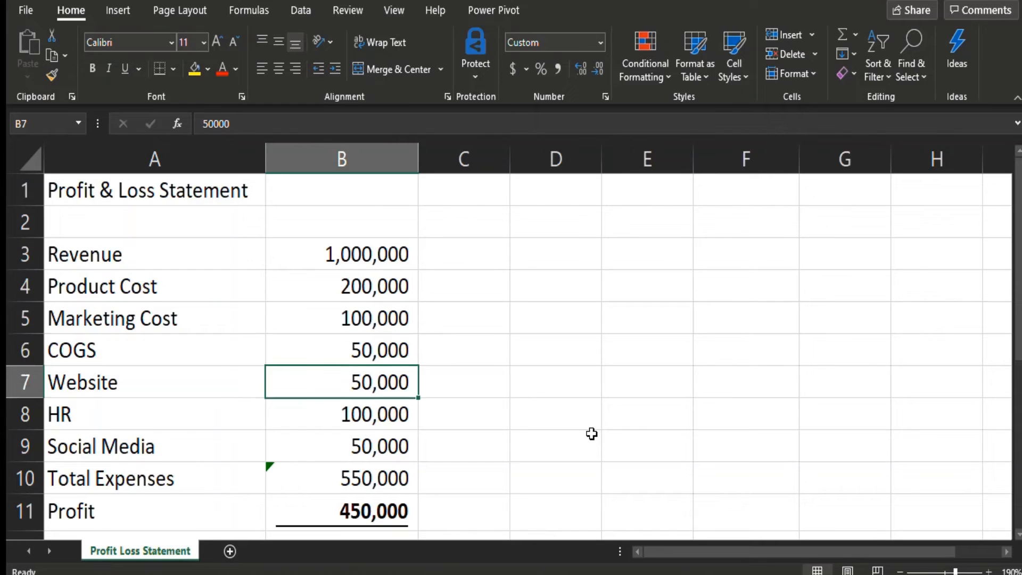
{"action": "key", "text": "Down"}
{"action": "key", "text": "Up"}
{"action": "key", "text": "Up"}
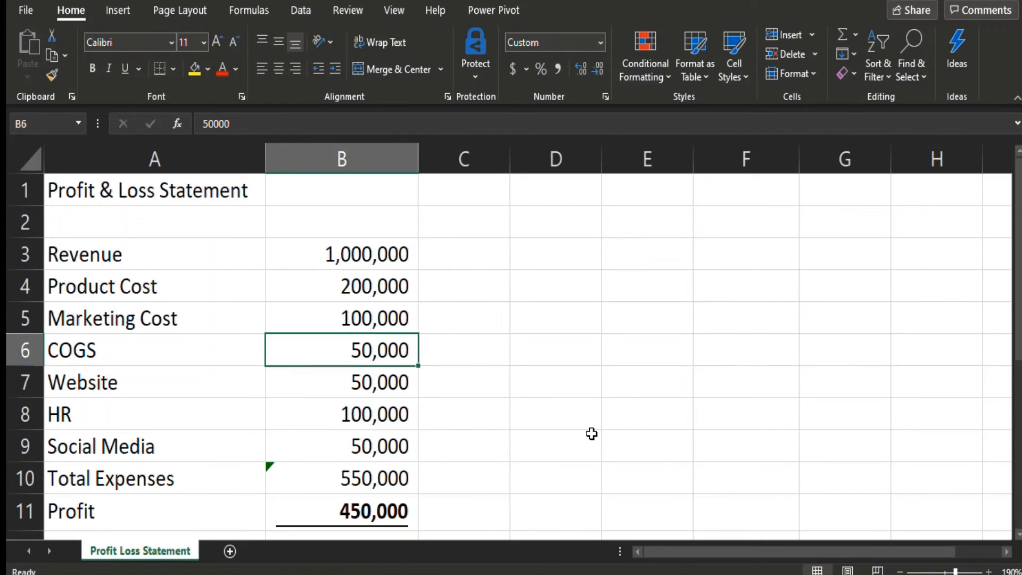
{"action": "key", "text": "Up"}
{"action": "key", "text": "Up"}
{"action": "key", "text": "Up"}
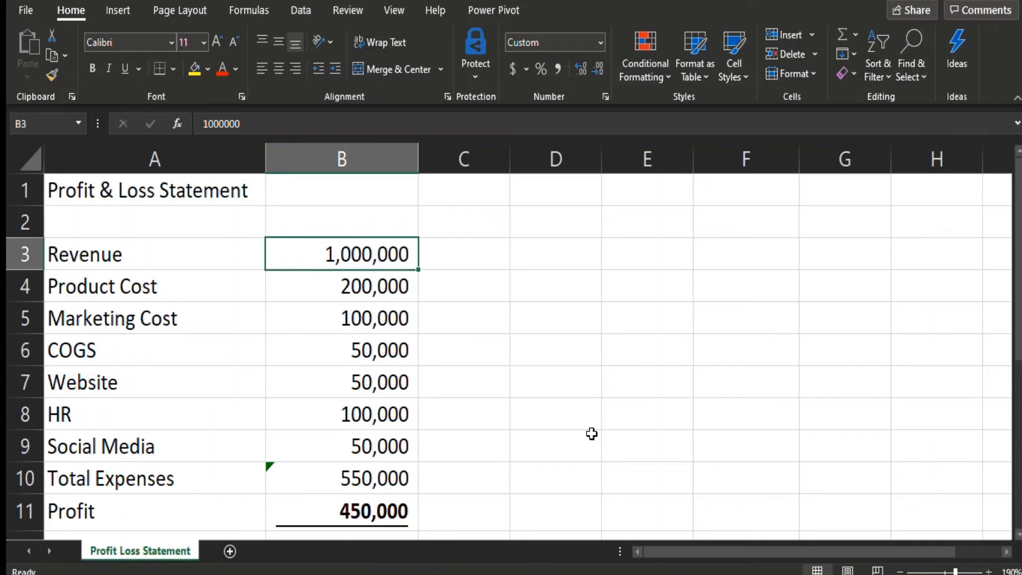
Step: Enter January as the heading in B2 above the revenue amount
{"action": "key", "text": "Right"}
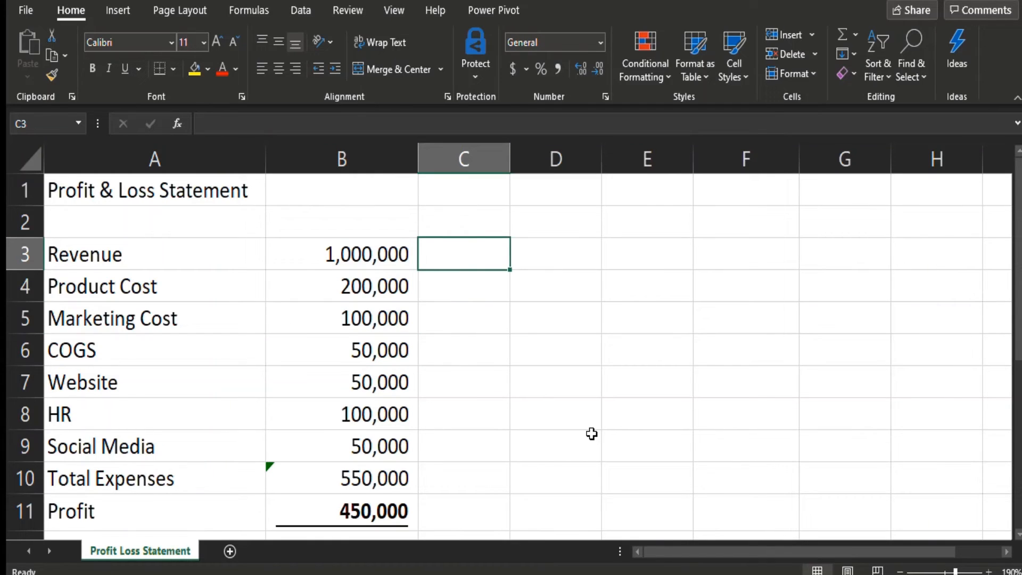
{"action": "key", "text": "Right"}
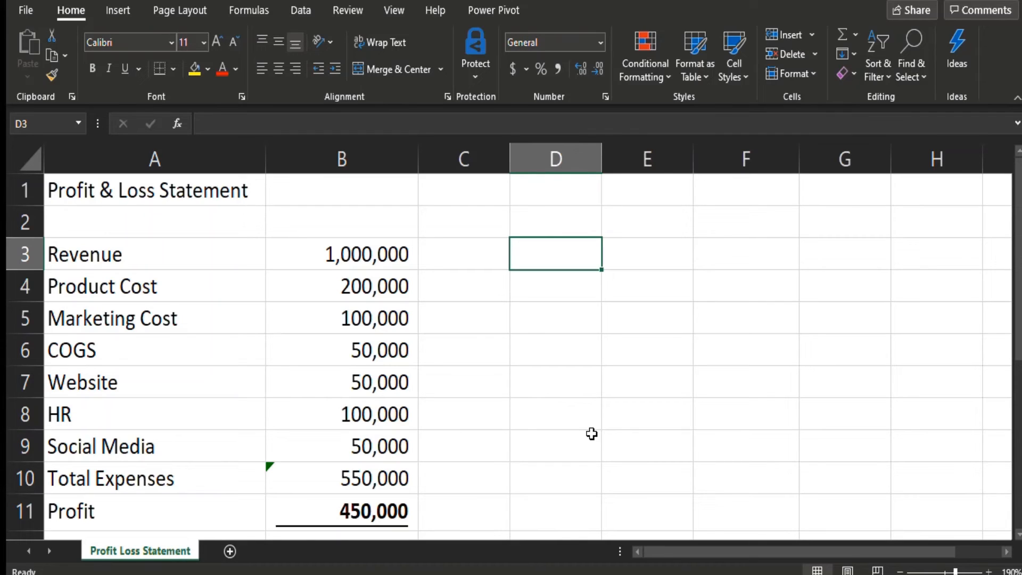
{"action": "key", "text": "Left"}
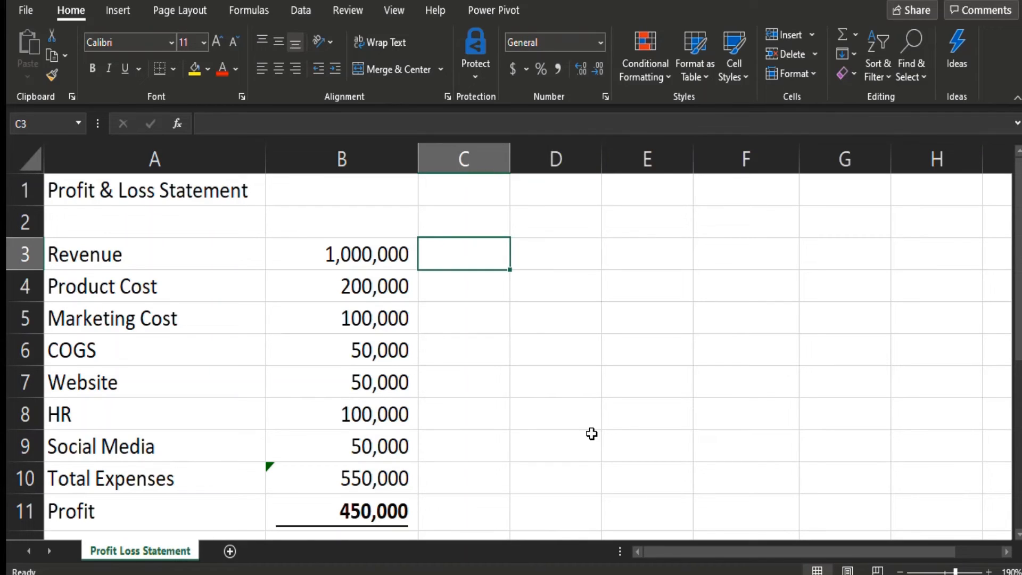
{"action": "key", "text": "Up"}
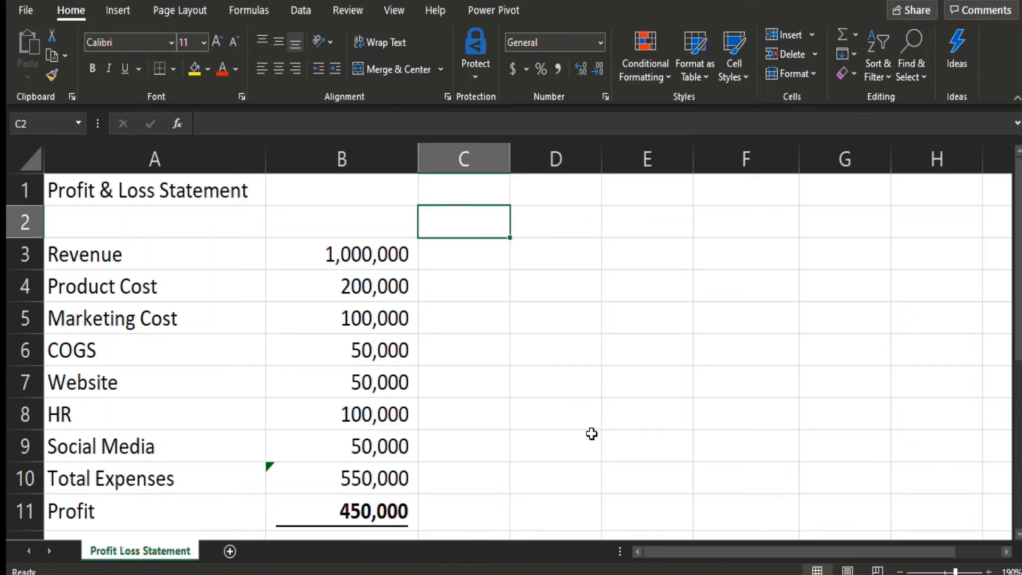
{"action": "key", "text": "Left"}
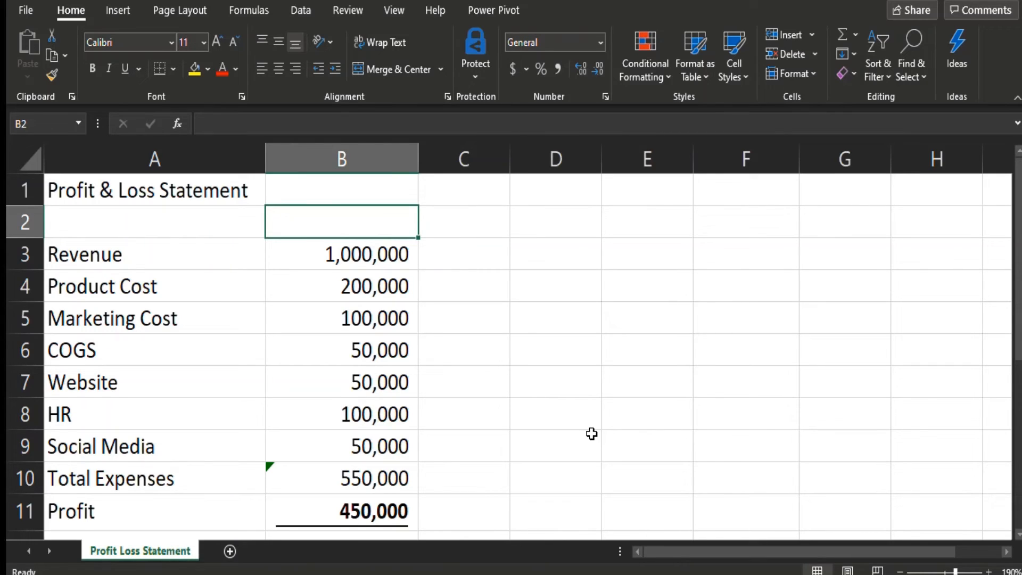
{"action": "type", "text": "January"}
{"action": "key", "text": "Tab"}
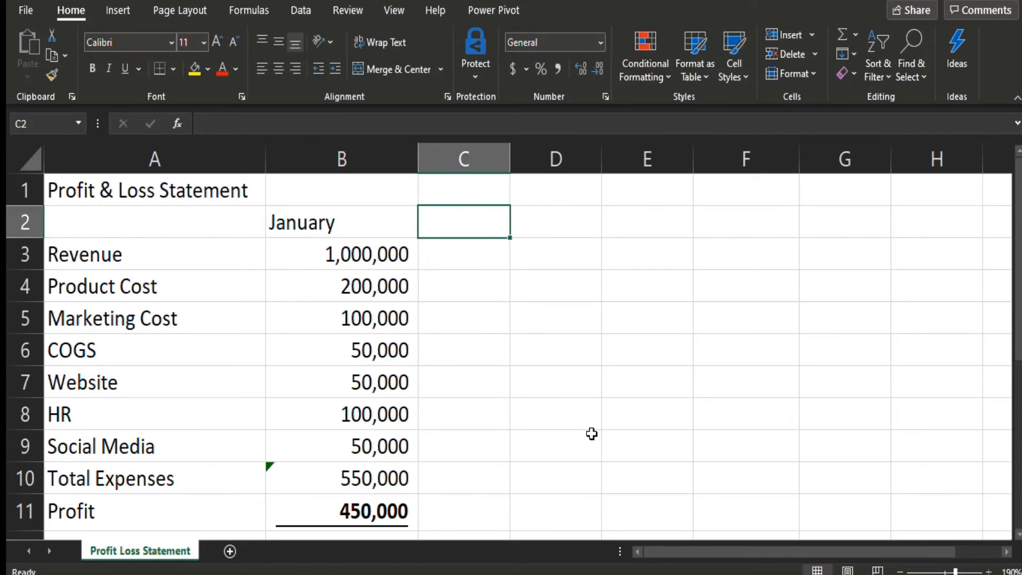
Step: Enter February in C2 and extend the January–February month series across row 2 to July in H2
{"action": "type", "text": "February"}
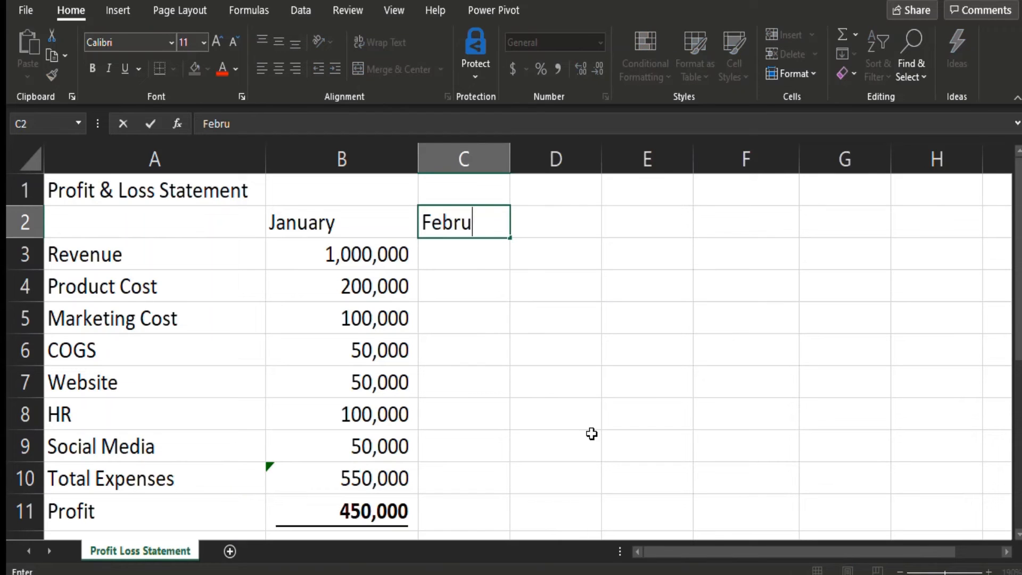
{"action": "key", "text": "Return"}
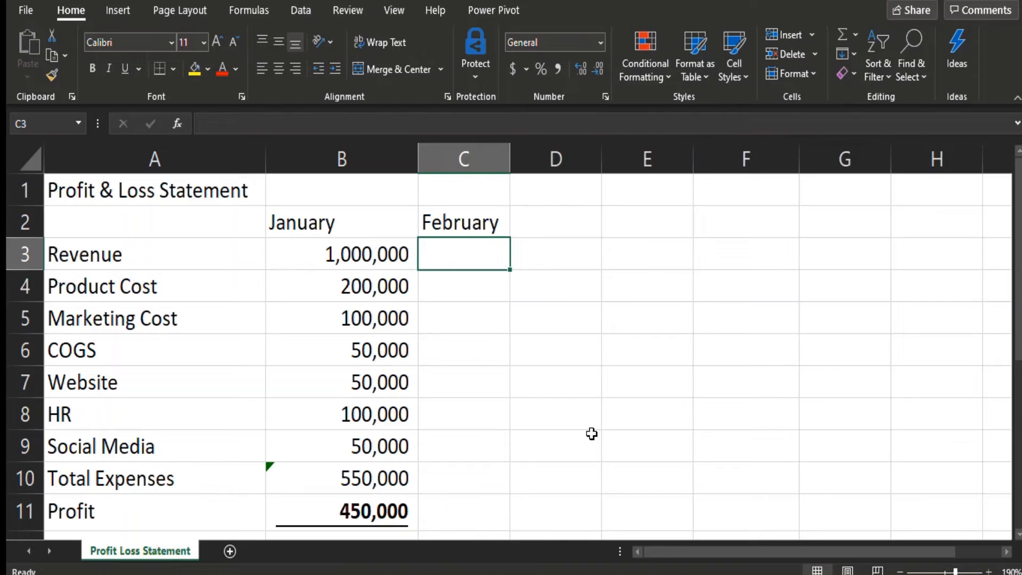
{"action": "key", "text": "Up"}
{"action": "key", "text": "Right"}
{"action": "key", "text": "Right"}
{"action": "key", "text": "Right"}
{"action": "key", "text": "Left"}
{"action": "key", "text": "Left"}
{"action": "key", "text": "Left"}
{"action": "key", "text": "Left"}
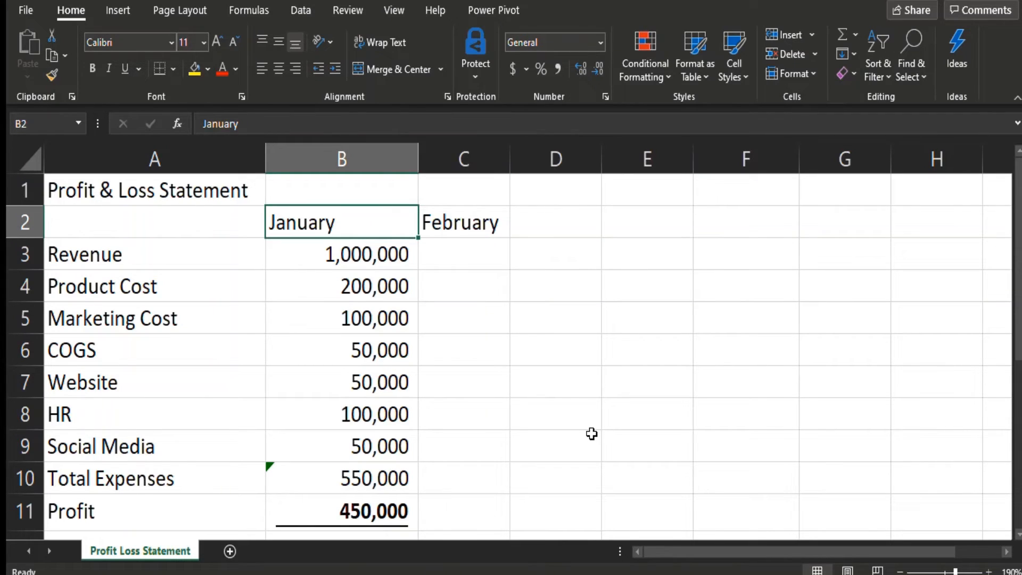
{"action": "key", "text": "shift+Right"}
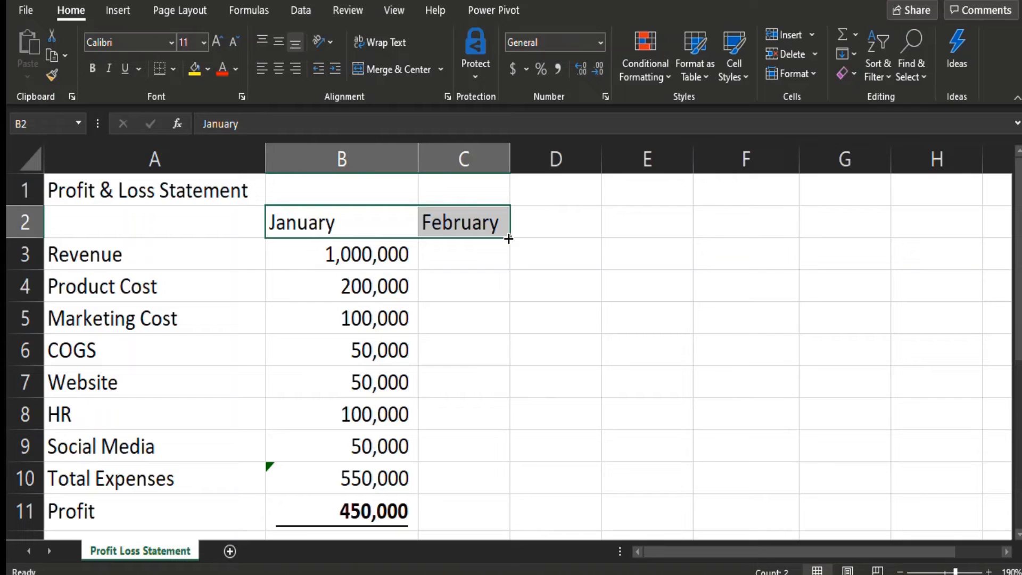
{"action": "left_click_drag", "start_coordinate": [508, 239], "coordinate": [950, 222]}
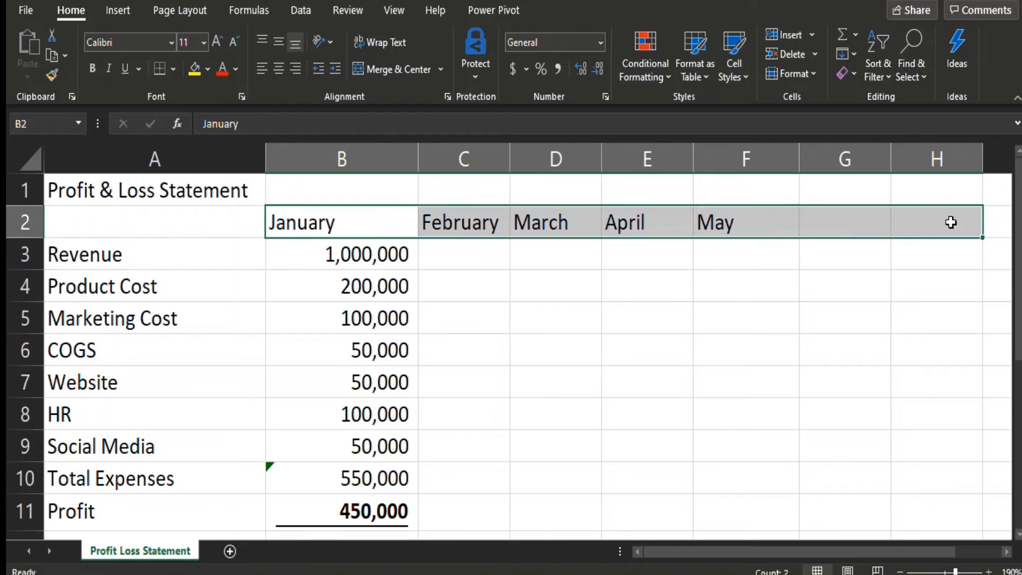
{"action": "left_click", "coordinate": [588, 332]}
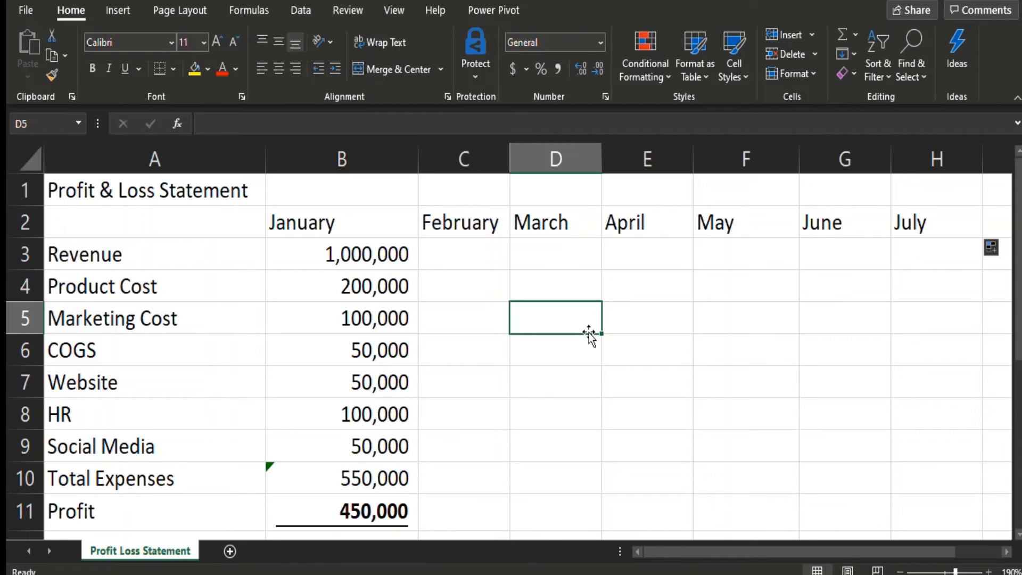
Step: Change the heading in B2 from a plain month name to January 2021
{"action": "left_click", "coordinate": [349, 232]}
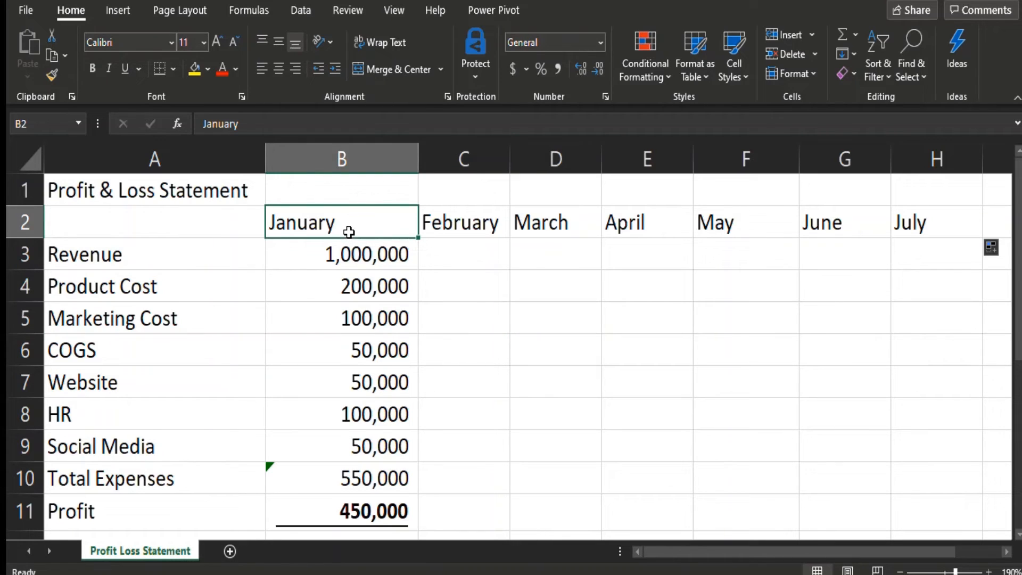
{"action": "left_click", "coordinate": [260, 124]}
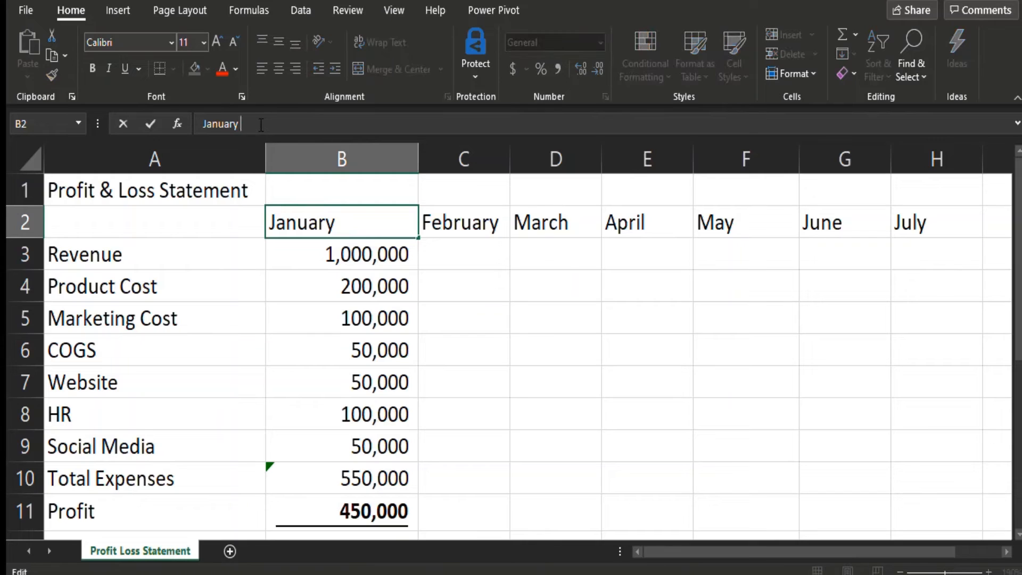
{"action": "type", "text": "2021"}
{"action": "key", "text": "Return"}
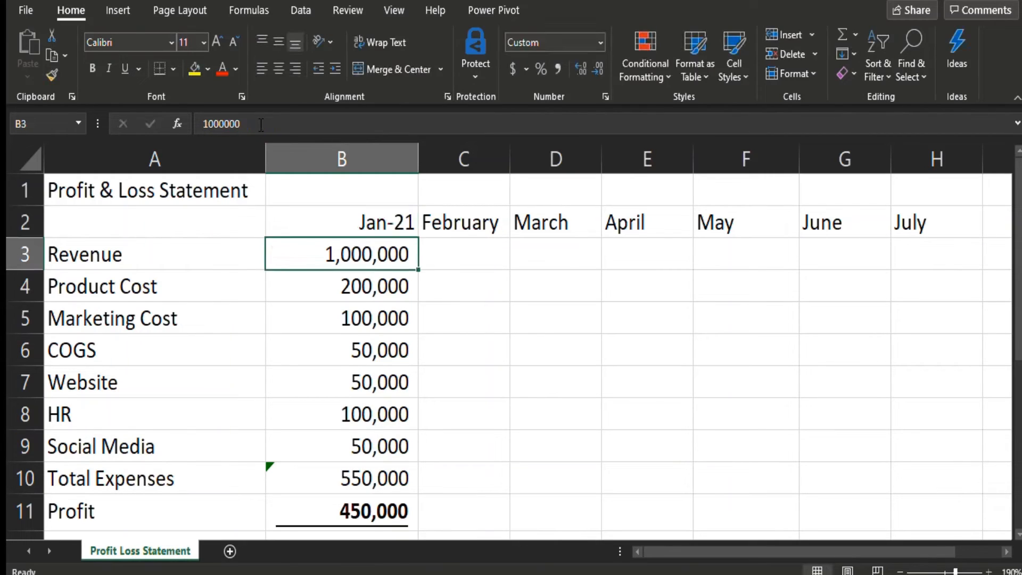
Step: Fill the dated month heading from B2 across to H2, replacing the plain month names with Feb-21 through Jul-21
{"action": "key", "text": "Up"}
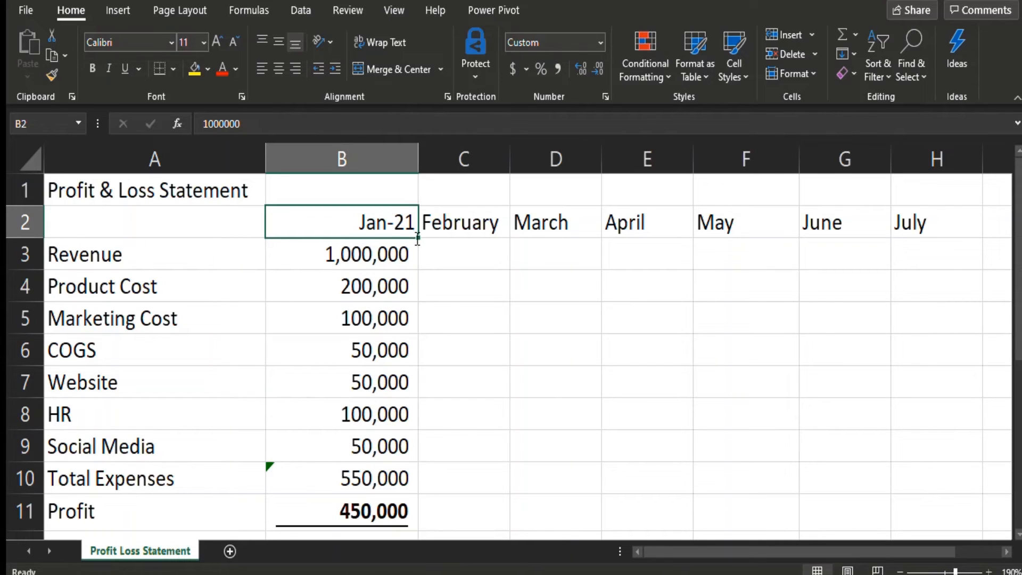
{"action": "left_click", "coordinate": [489, 293]}
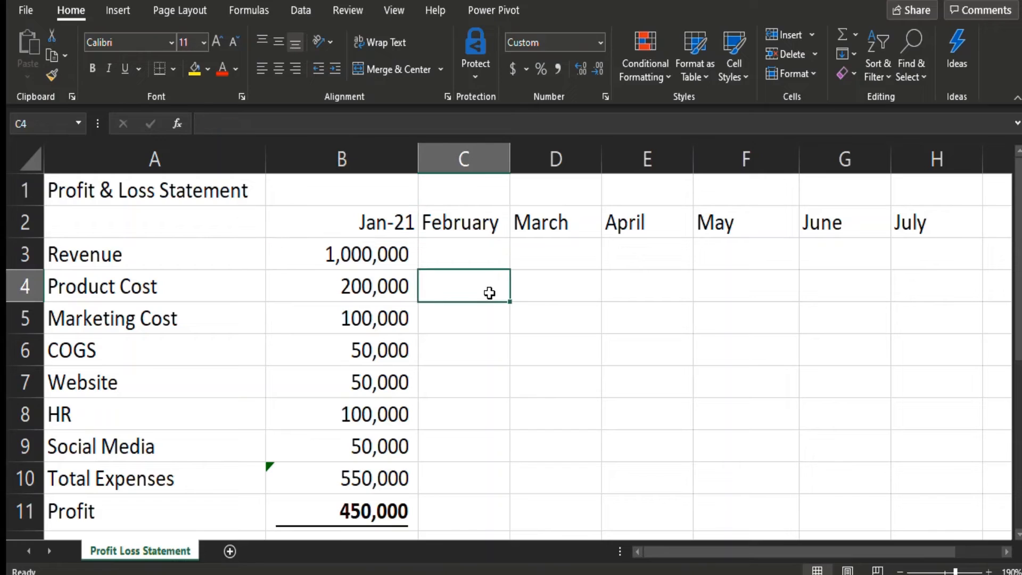
{"action": "left_click", "coordinate": [379, 219]}
{"action": "left_click_drag", "start_coordinate": [417, 237], "coordinate": [967, 212]}
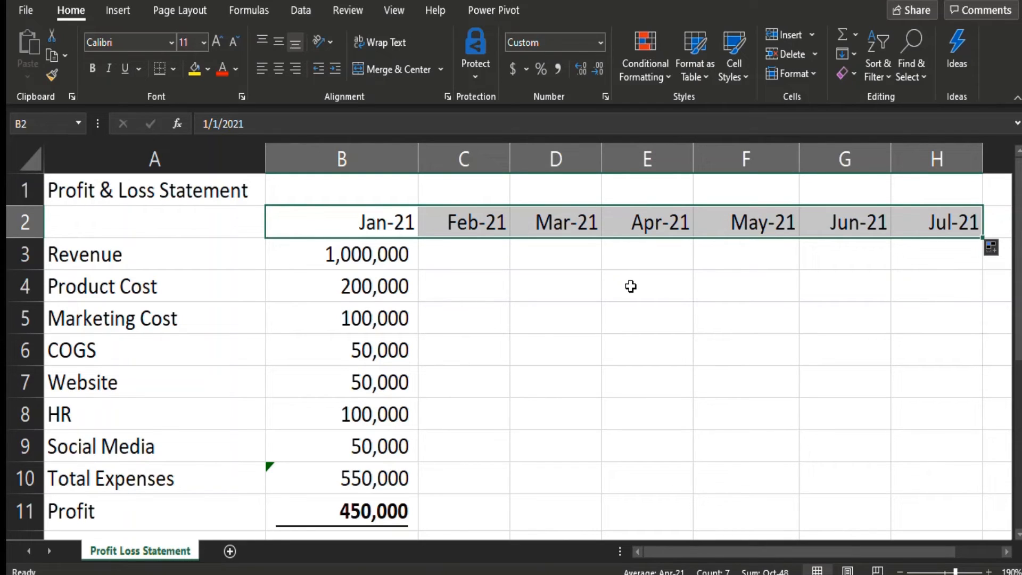
{"action": "left_click", "coordinate": [458, 262]}
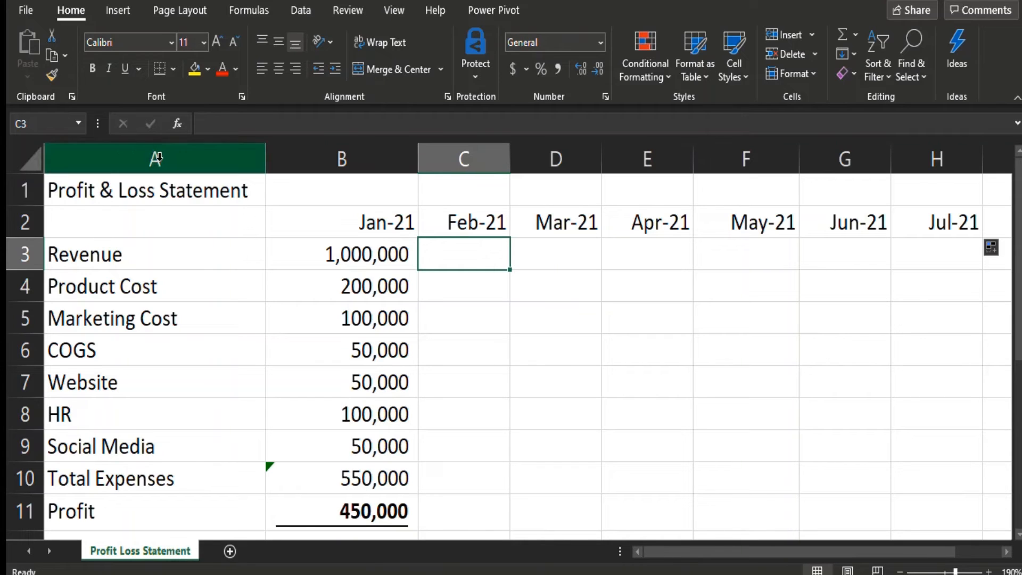
Step: Insert a blank column before the row labels and enter 1 in A3 and 2 in A4
{"action": "left_click", "coordinate": [159, 159]}
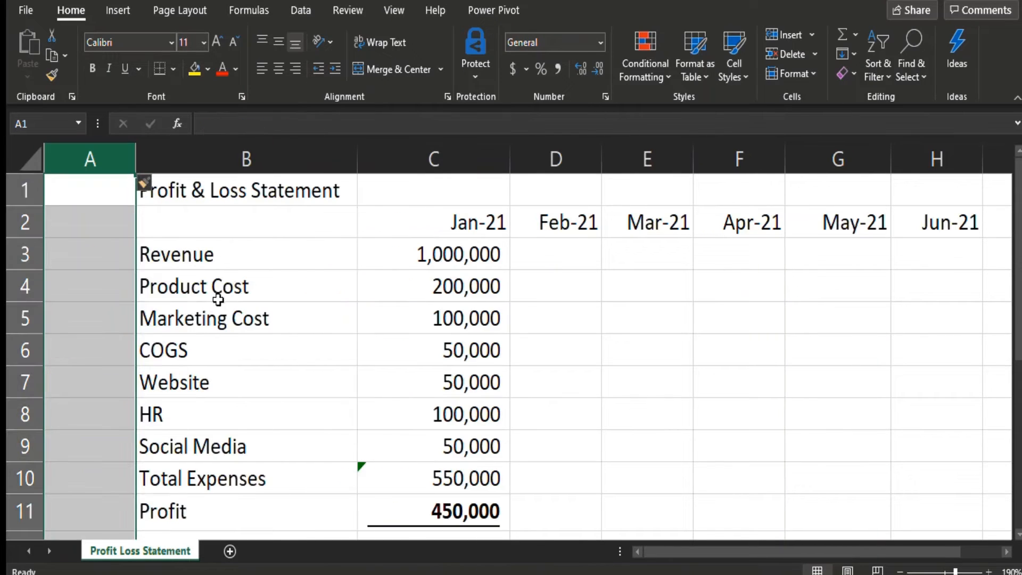
{"action": "left_click", "coordinate": [80, 251]}
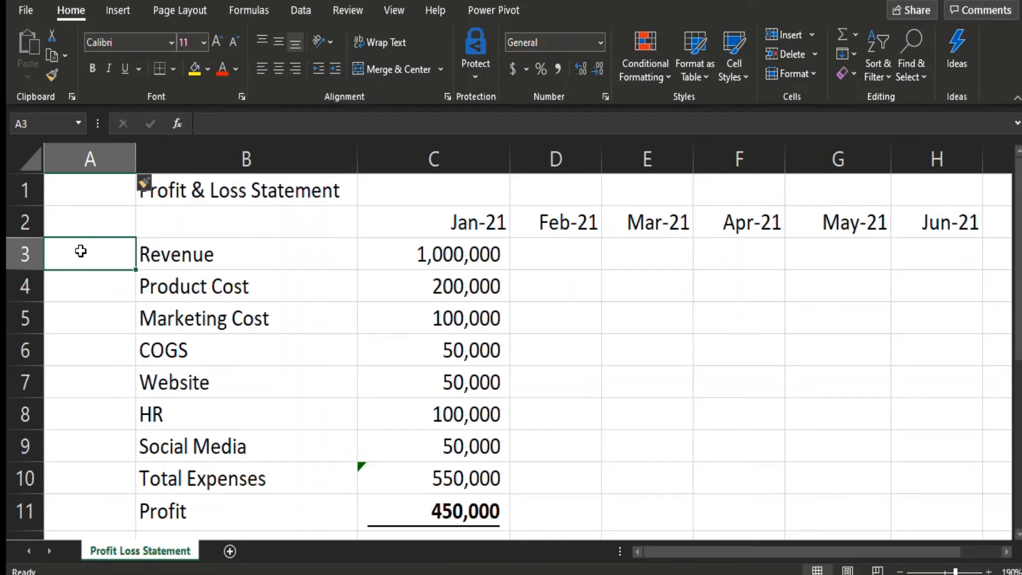
{"action": "type", "text": "1"}
{"action": "key", "text": "Return"}
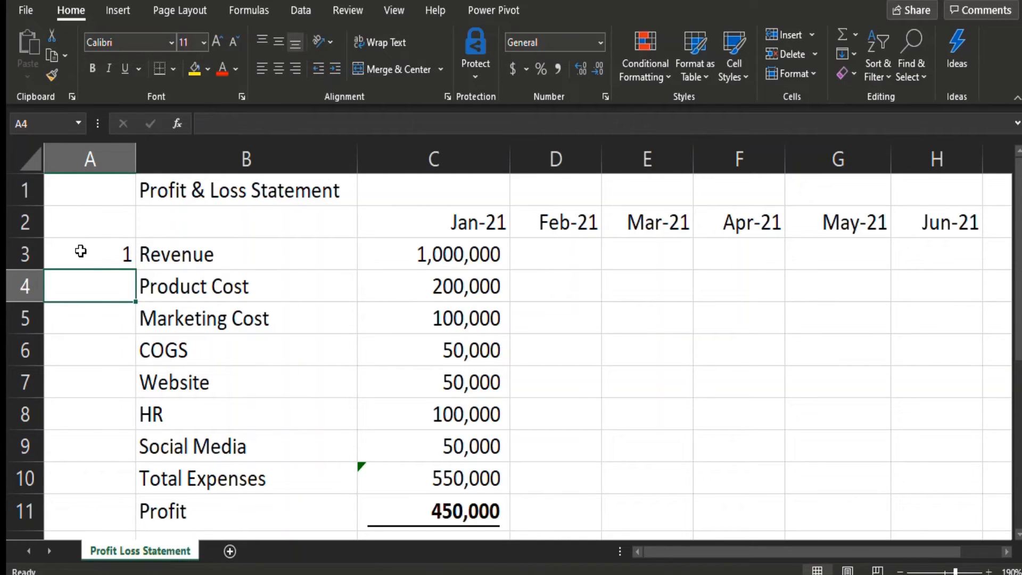
{"action": "type", "text": "2"}
{"action": "key", "text": "Return"}
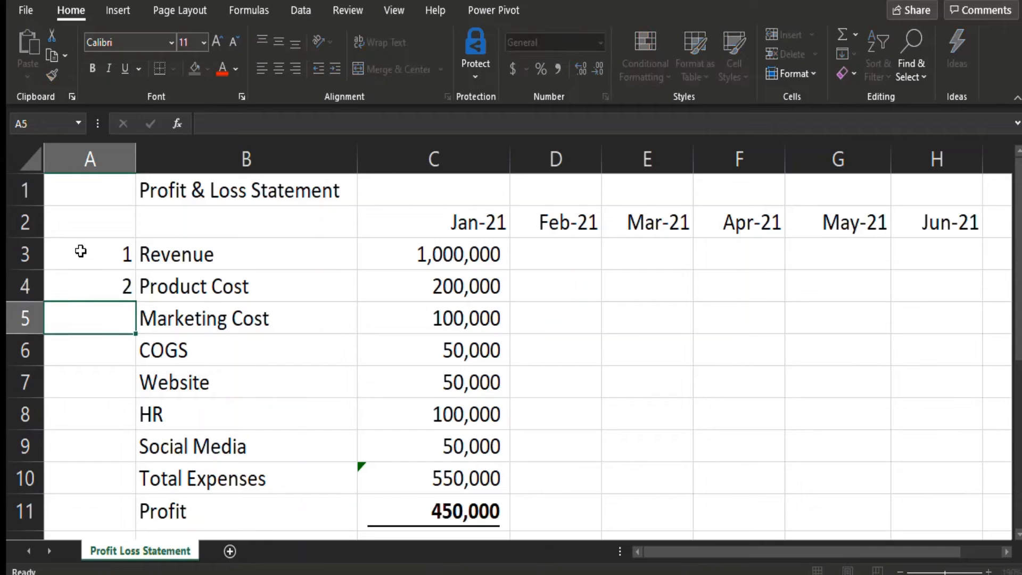
Step: Fill the number series from A3:A4 down to A9 and clear the numbers in A3:A9
{"action": "key", "text": "Up"}
{"action": "key", "text": "Up"}
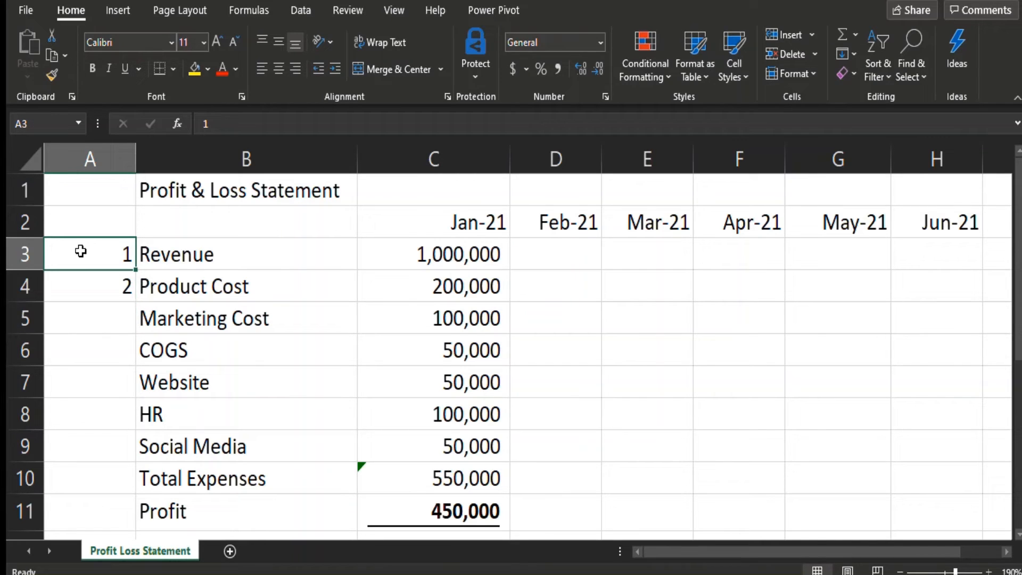
{"action": "key", "text": "shift+Down"}
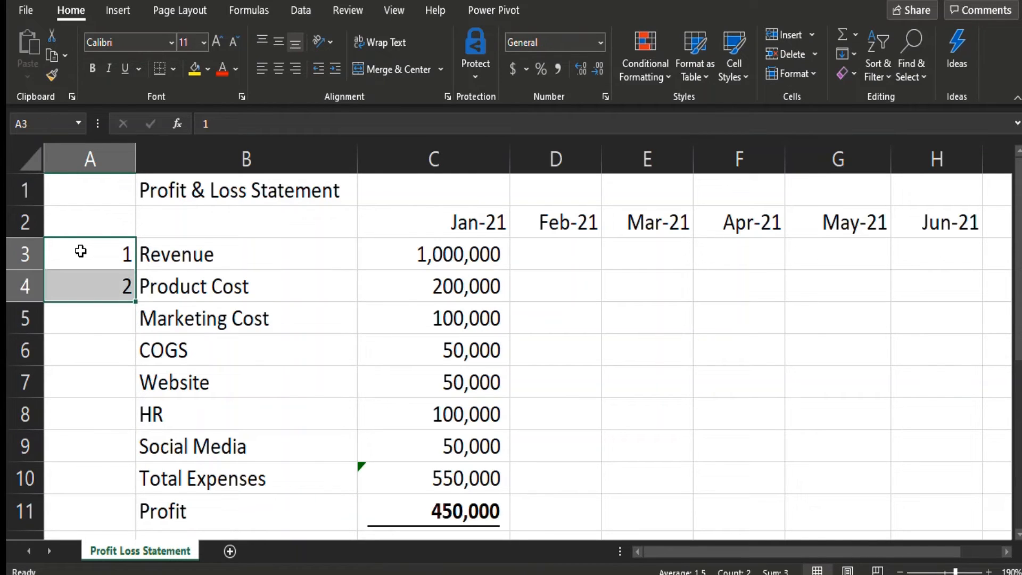
{"action": "left_click_drag", "start_coordinate": [133, 303], "coordinate": [122, 452]}
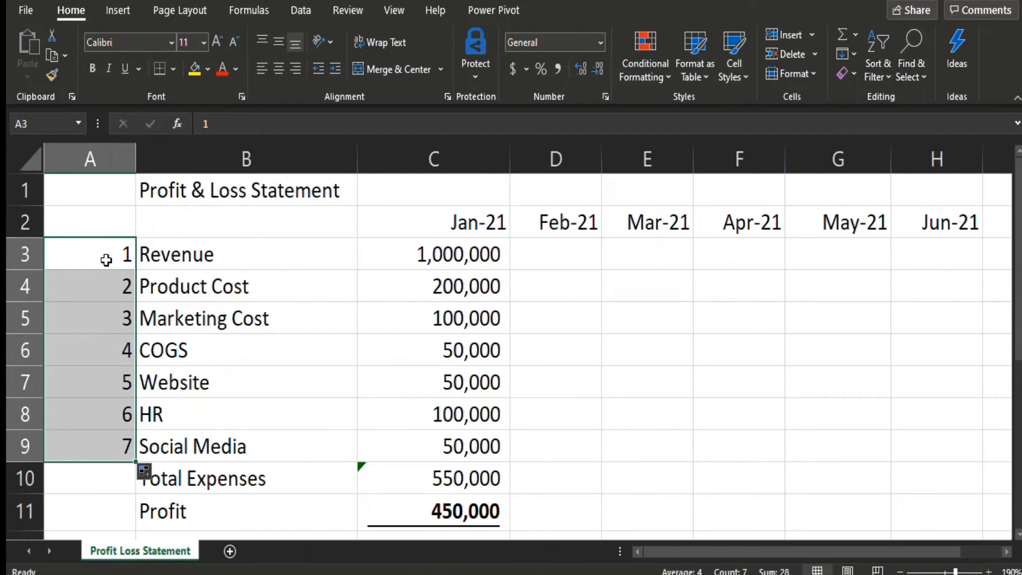
{"action": "key", "text": "Delete"}
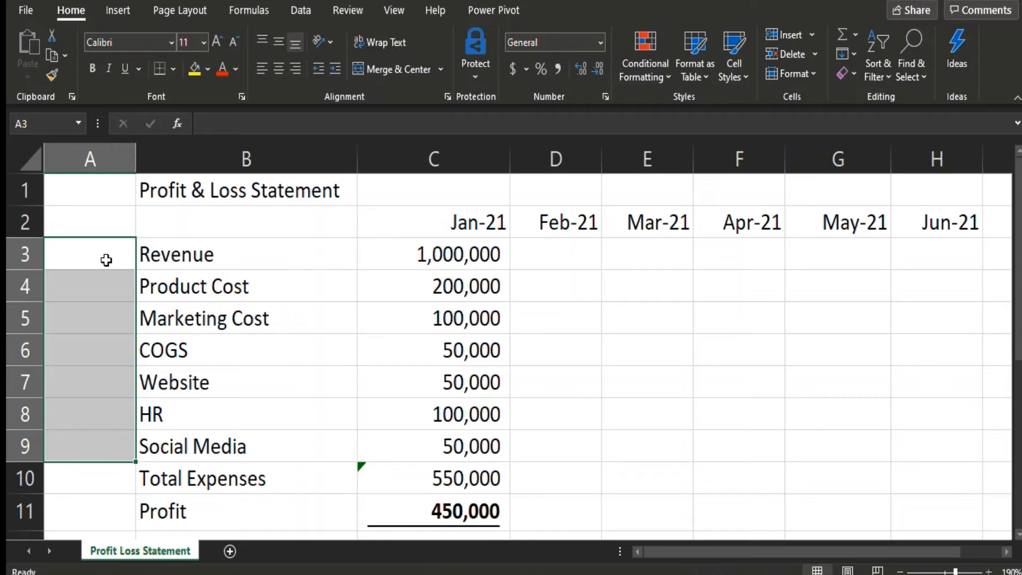
Step: Enter 1 in A3 and fill that single cell down to A9
{"action": "left_click", "coordinate": [106, 260]}
{"action": "type", "text": "1"}
{"action": "key", "text": "Return"}
{"action": "left_click", "coordinate": [111, 256]}
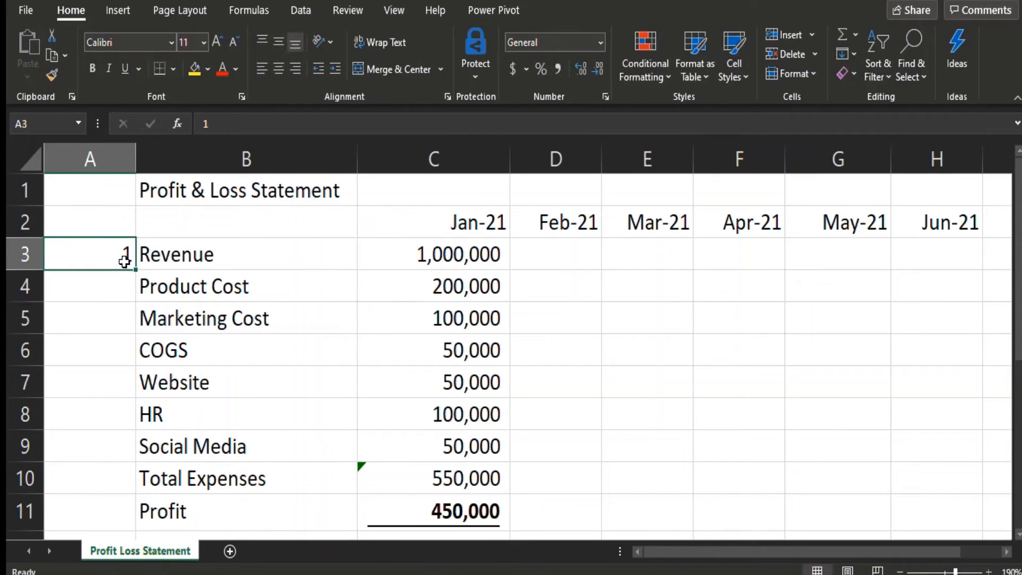
{"action": "left_click_drag", "start_coordinate": [136, 270], "coordinate": [116, 462]}
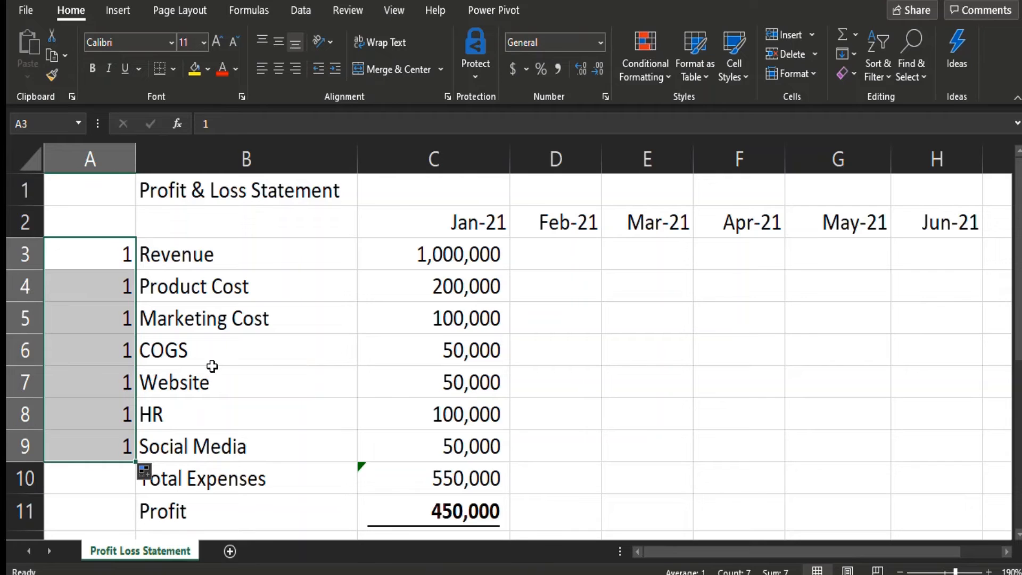
Step: Fill the Profit label from B11 down to B15 and delete the copies in B12:B15
{"action": "left_click", "coordinate": [217, 510]}
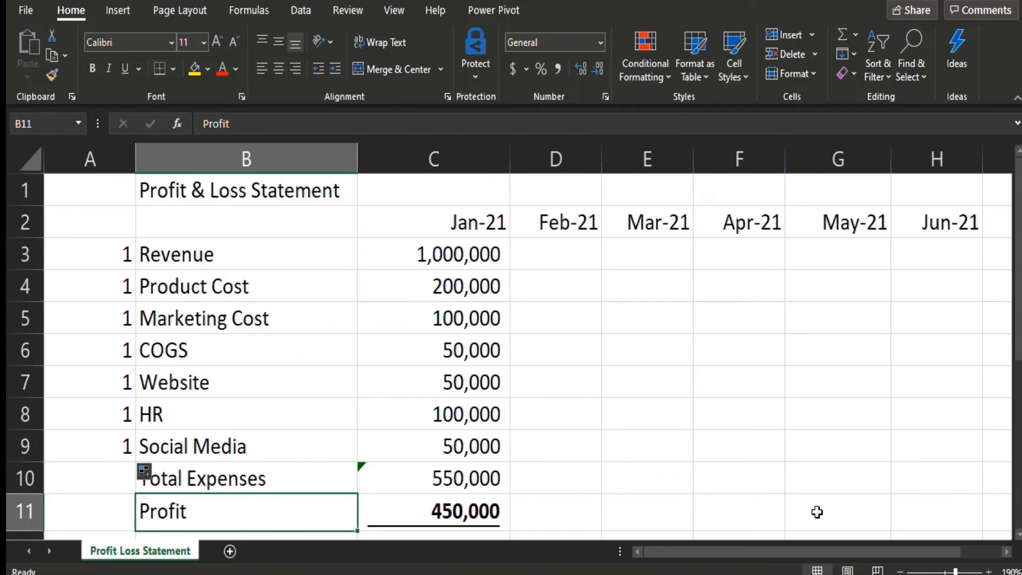
{"action": "left_click", "coordinate": [1017, 533]}
{"action": "left_click", "coordinate": [1017, 534]}
{"action": "left_click_drag", "start_coordinate": [355, 370], "coordinate": [349, 485]}
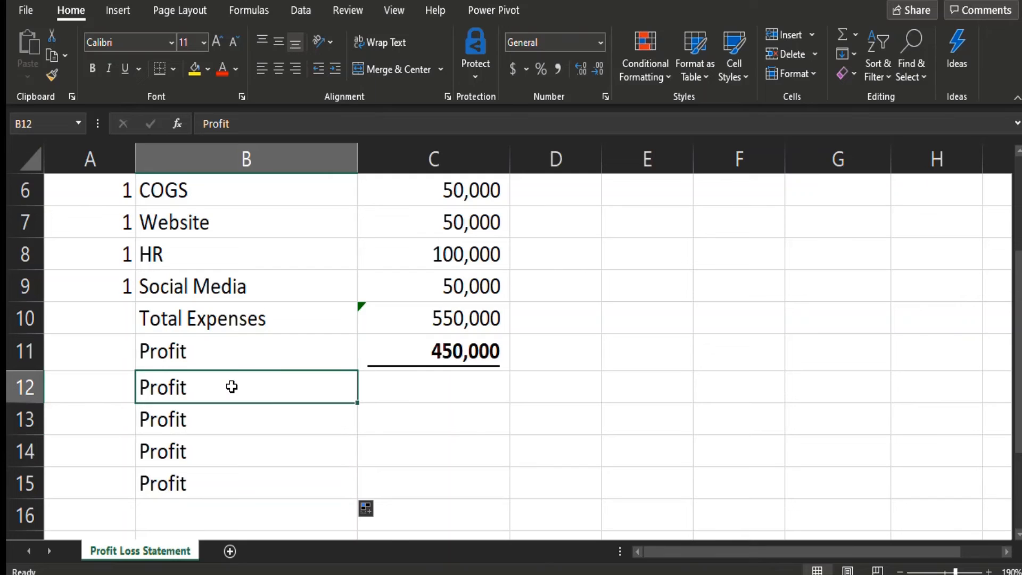
{"action": "key", "text": "shift+Down"}
{"action": "key", "text": "shift+Down"}
{"action": "key", "text": "shift+Down"}
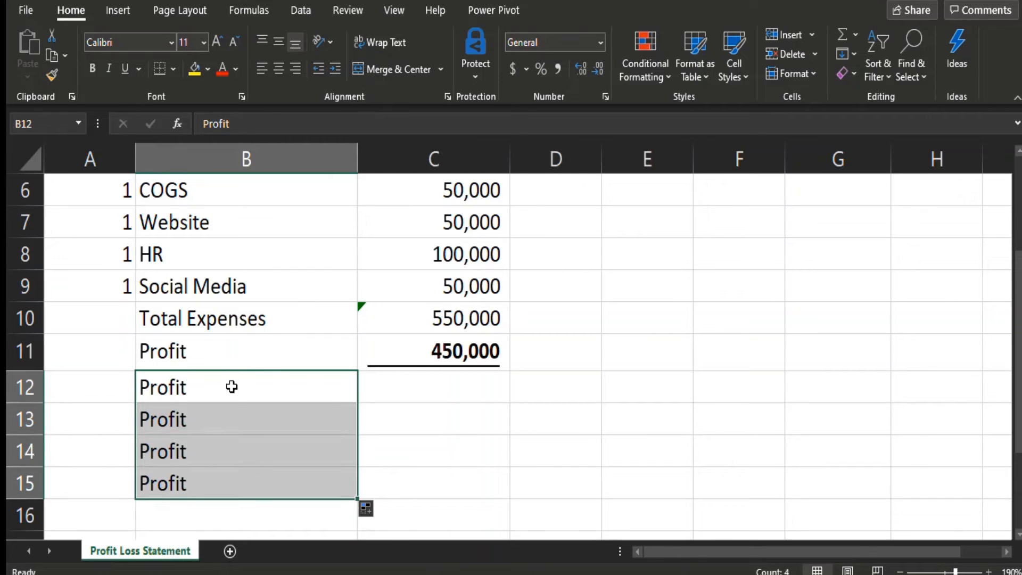
{"action": "key", "text": "Delete"}
Step: Replace the number beside Product Cost in A4 with 2
{"action": "key", "text": "Up"}
{"action": "key", "text": "Up"}
{"action": "key", "text": "Up"}
{"action": "key", "text": "Up"}
{"action": "key", "text": "Up"}
{"action": "key", "text": "Up"}
{"action": "key", "text": "Up"}
{"action": "key", "text": "Up"}
{"action": "key", "text": "Up"}
{"action": "key", "text": "Up"}
{"action": "key", "text": "Up"}
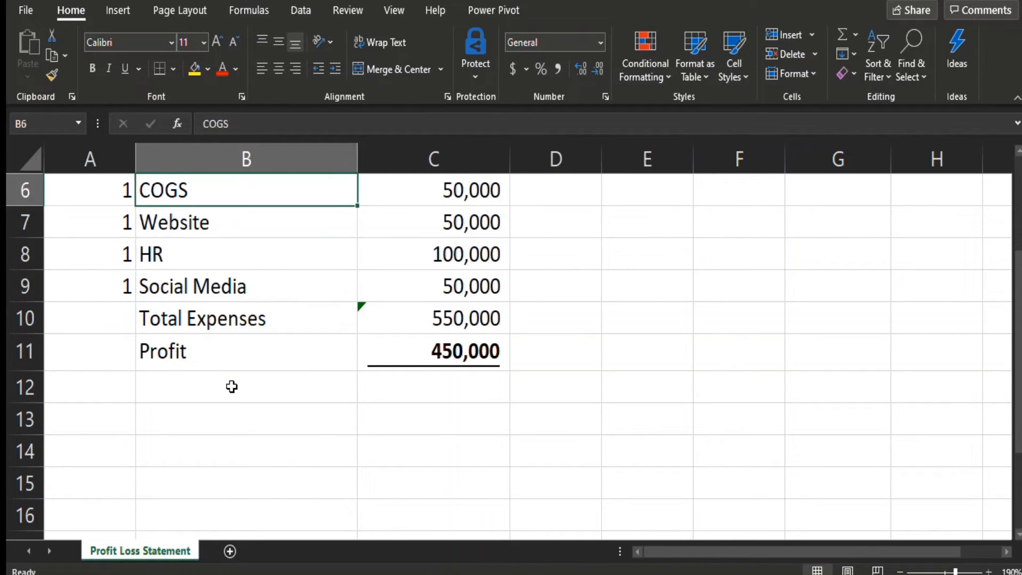
{"action": "key", "text": "Down"}
{"action": "key", "text": "Down"}
{"action": "key", "text": "Left"}
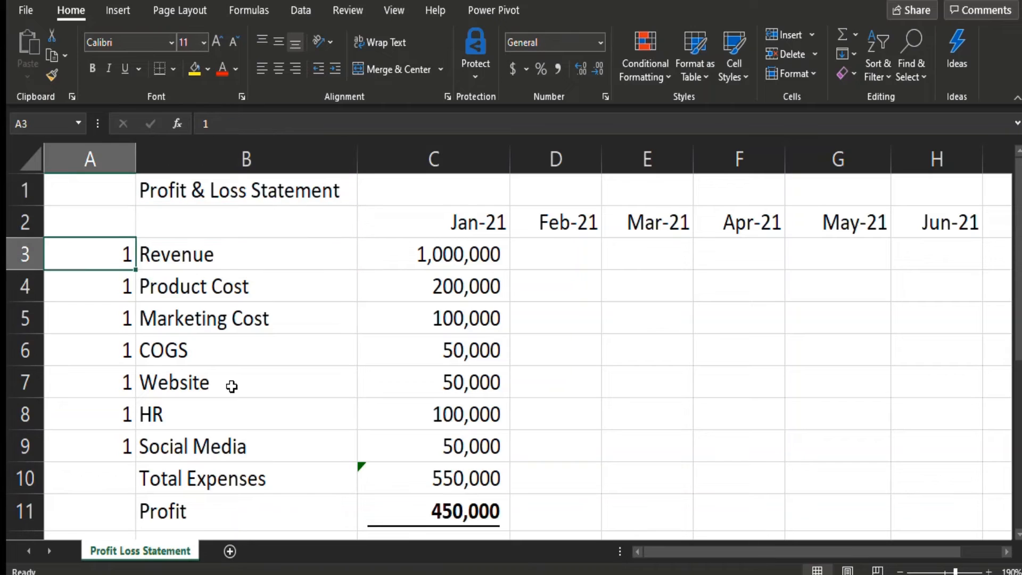
{"action": "key", "text": "Down"}
{"action": "key", "text": "Down"}
{"action": "key", "text": "Down"}
{"action": "key", "text": "Up"}
{"action": "key", "text": "Up"}
{"action": "key", "text": "Up"}
{"action": "key", "text": "Down"}
{"action": "type", "text": "2"}
Step: Fill the series from A3:A4 down to A9 to number the rows 1 to 7
{"action": "key", "text": "Up"}
{"action": "key", "text": "shift+Down"}
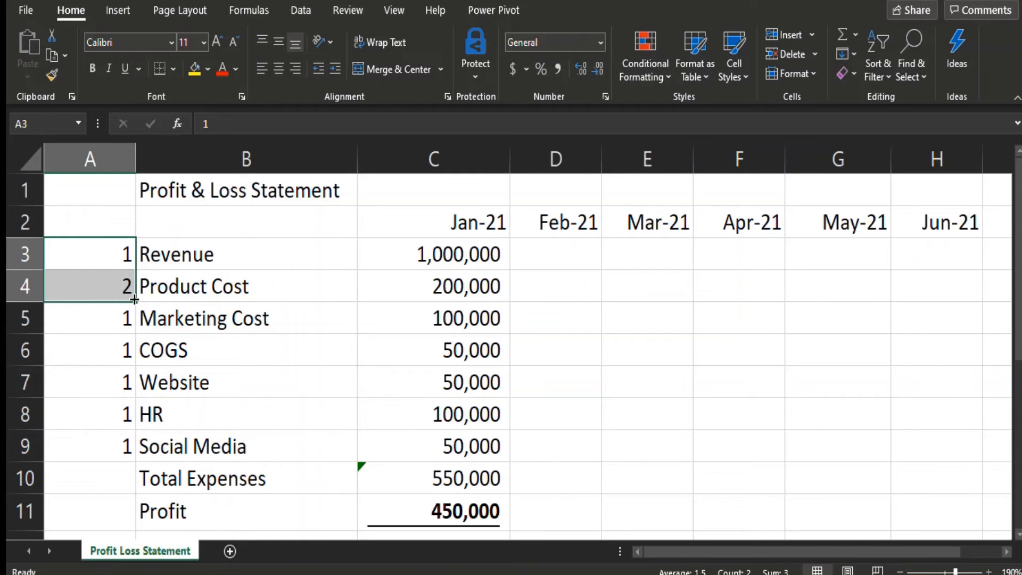
{"action": "left_click_drag", "start_coordinate": [134, 300], "coordinate": [126, 475]}
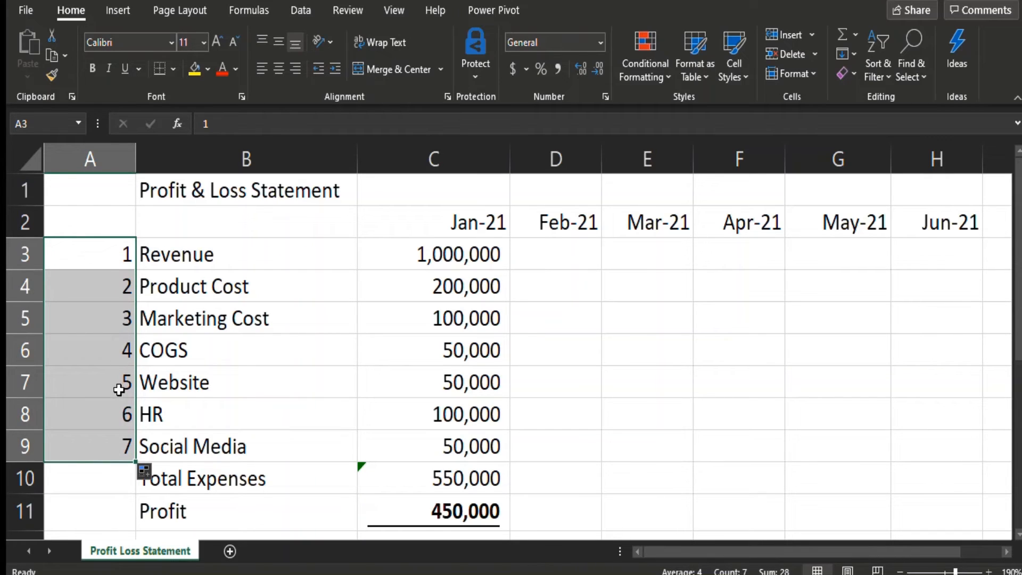
Step: Enter 3 in A4 and 5 in A5 to start an odd-number pattern
{"action": "left_click", "coordinate": [109, 253]}
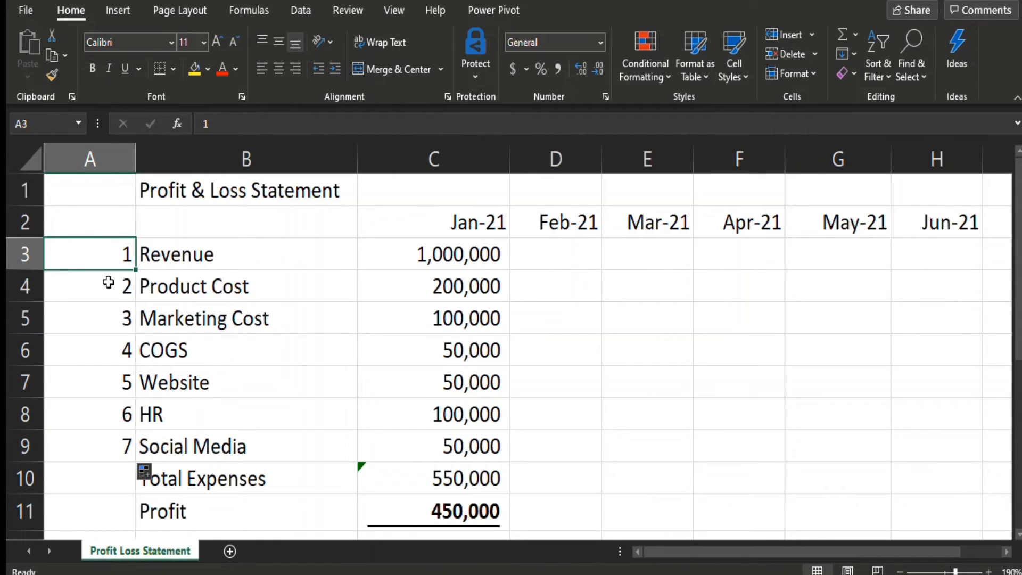
{"action": "left_click", "coordinate": [108, 282]}
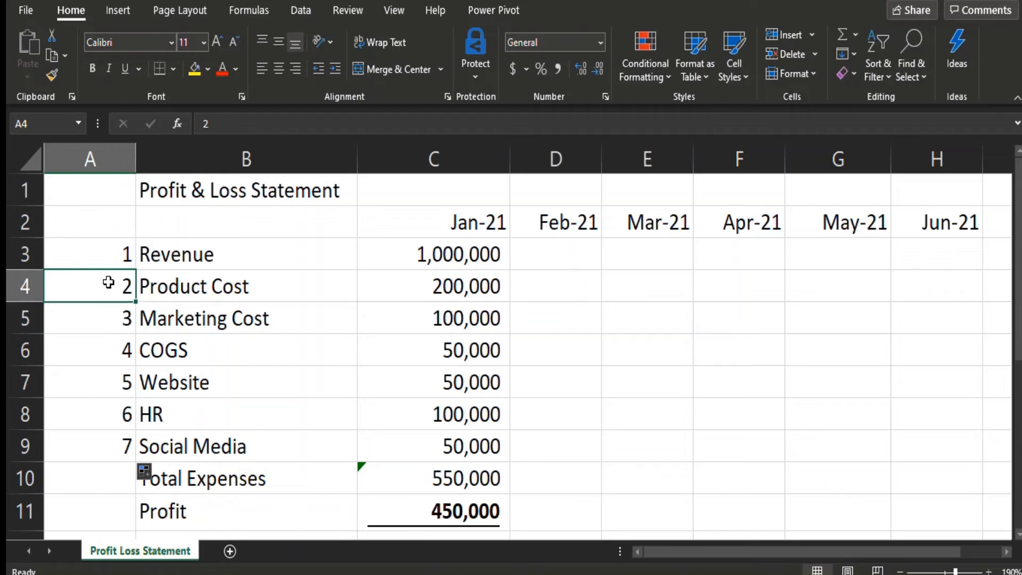
{"action": "type", "text": "3"}
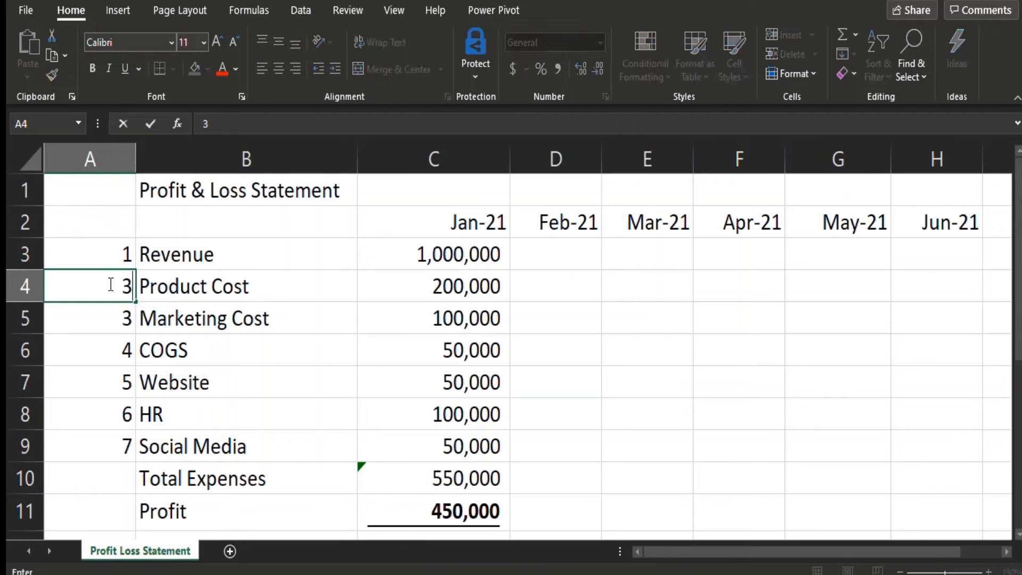
{"action": "key", "text": "Return"}
{"action": "type", "text": "5"}
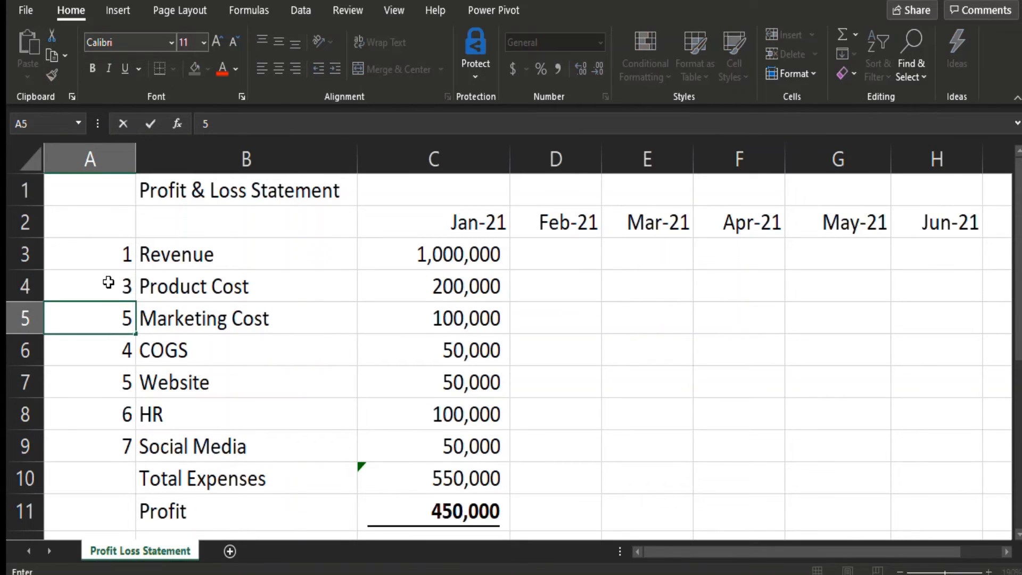
{"action": "key", "text": "Up"}
Step: Fill the odd-number series from A3:A5 down to A9
{"action": "key", "text": "Up"}
{"action": "key", "text": "shift+Down"}
{"action": "key", "text": "shift+Down"}
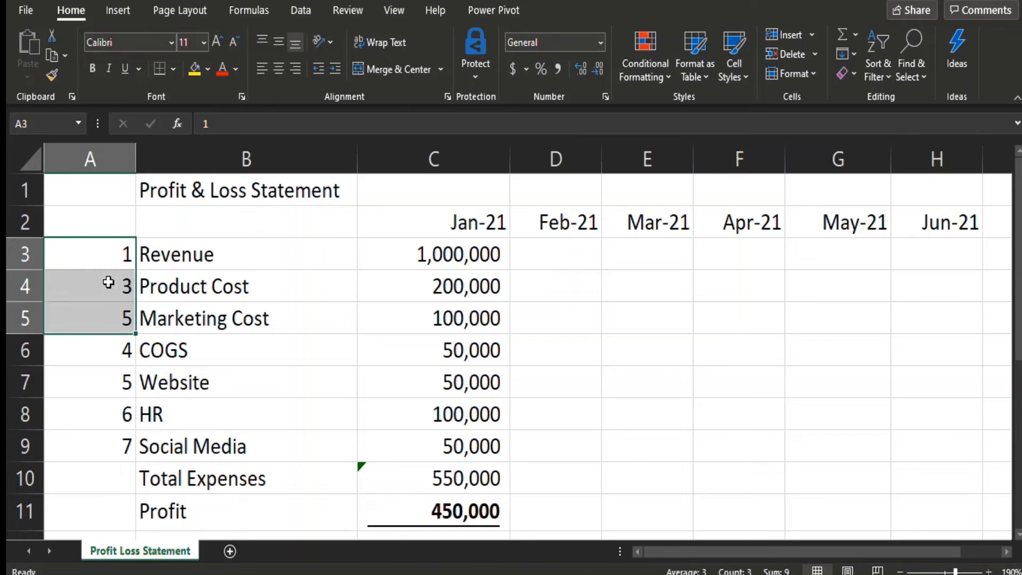
{"action": "left_click_drag", "start_coordinate": [136, 330], "coordinate": [127, 449]}
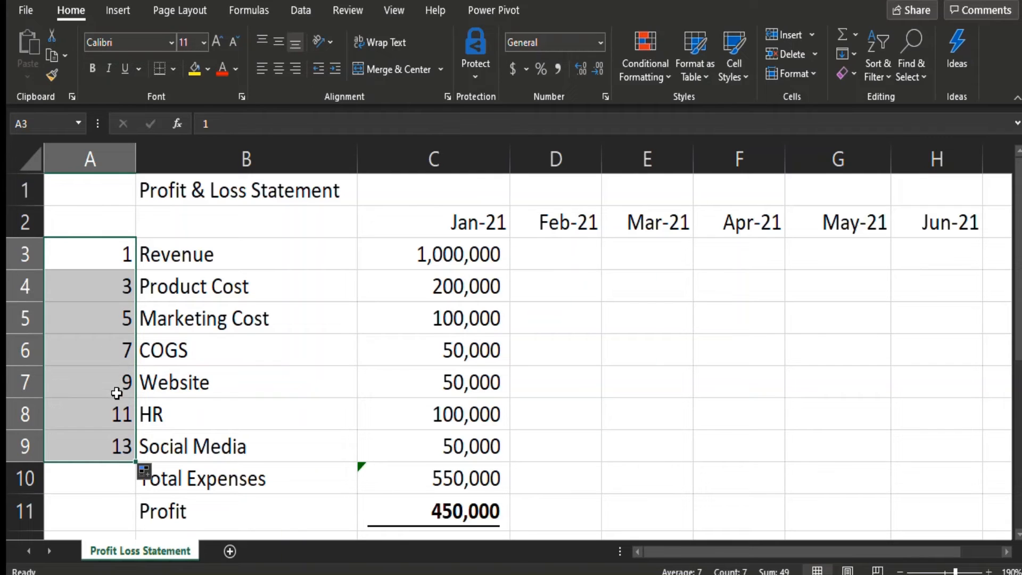
Step: Enter 2 in A3 and 4 in A4 to start an even-number pattern
{"action": "left_click", "coordinate": [108, 244]}
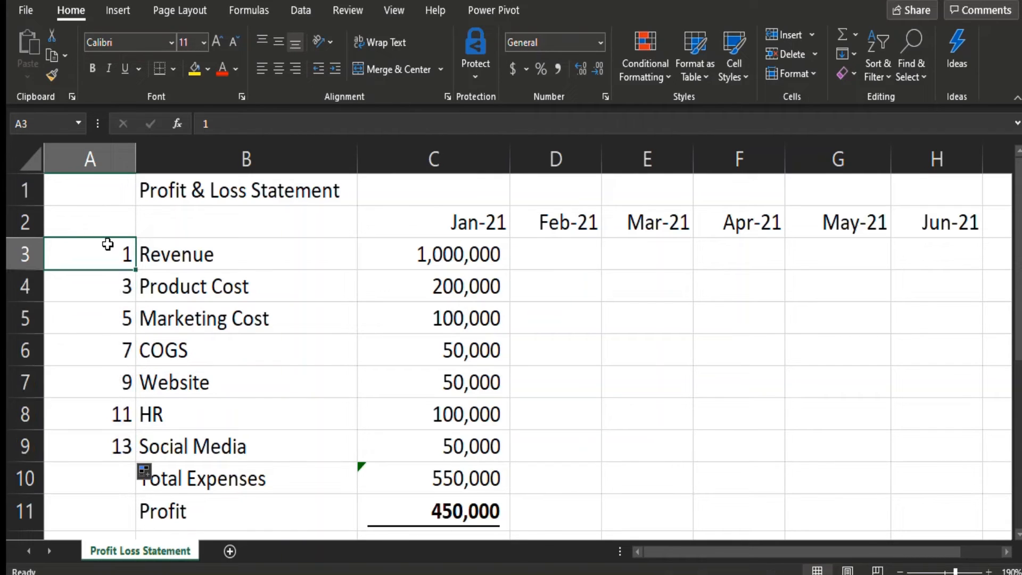
{"action": "type", "text": "2"}
{"action": "key", "text": "Return"}
{"action": "type", "text": "4"}
{"action": "key", "text": "Return"}
Step: Fill the even-number series from A3:A4 down to A9, and clear all the numbers in A3:A9
{"action": "left_click", "coordinate": [107, 244]}
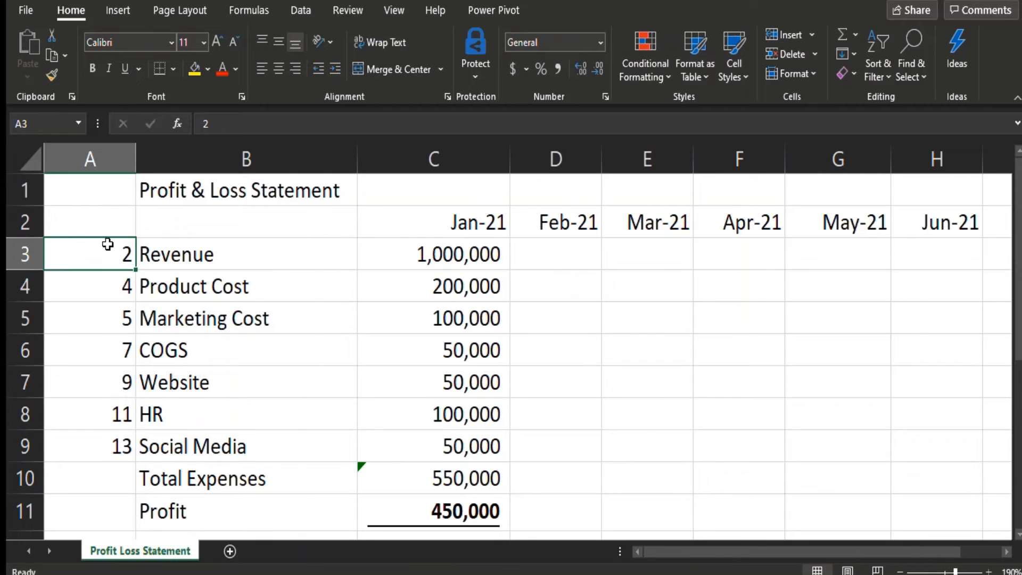
{"action": "key", "text": "shift+Down"}
{"action": "left_click_drag", "start_coordinate": [137, 302], "coordinate": [122, 465]}
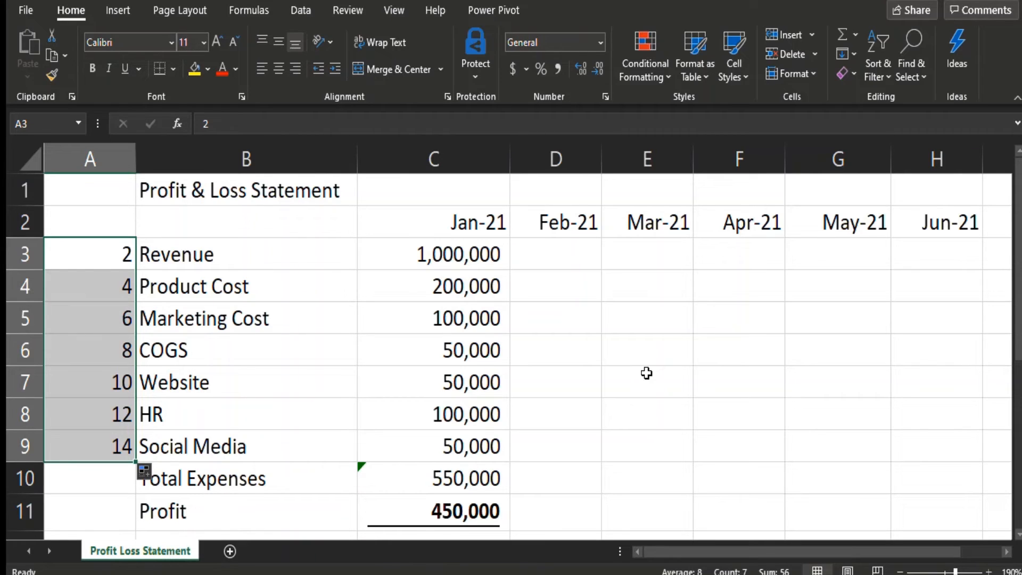
{"action": "key", "text": "Delete"}
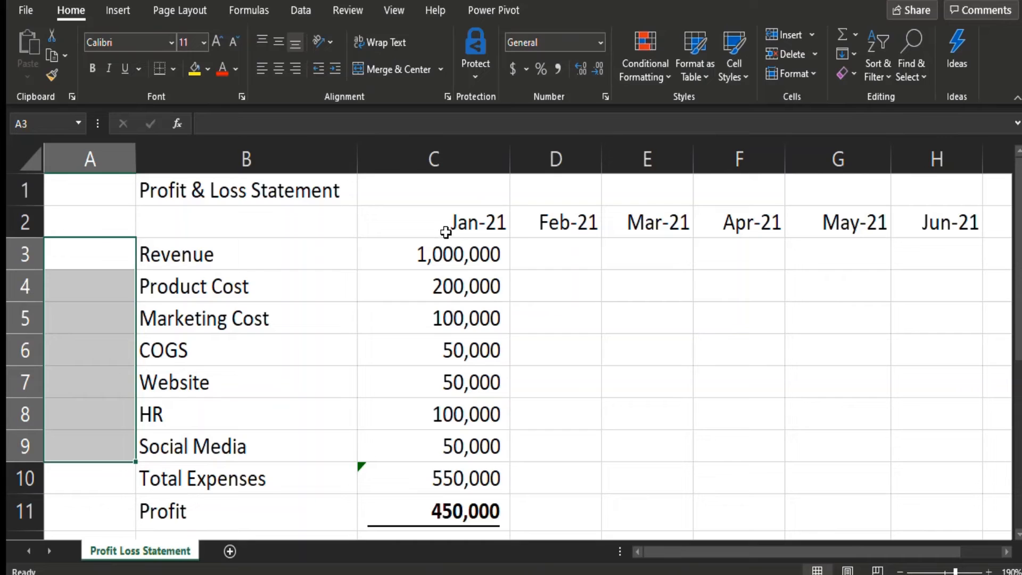
Step: Replace the month headings in C2 and D2 with Q1 and Q2
{"action": "left_click", "coordinate": [445, 232]}
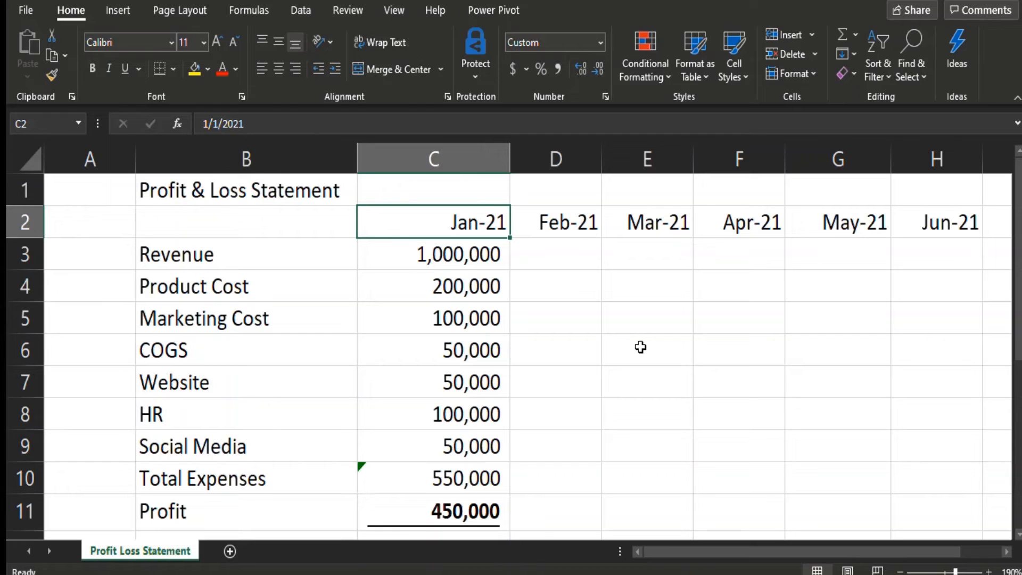
{"action": "type", "text": "Q1"}
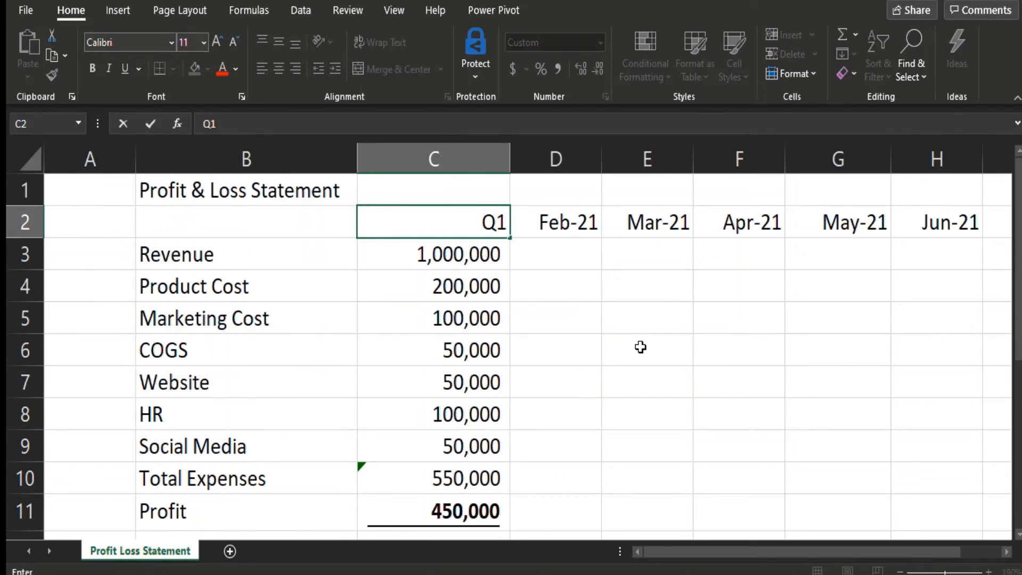
{"action": "key", "text": "Tab"}
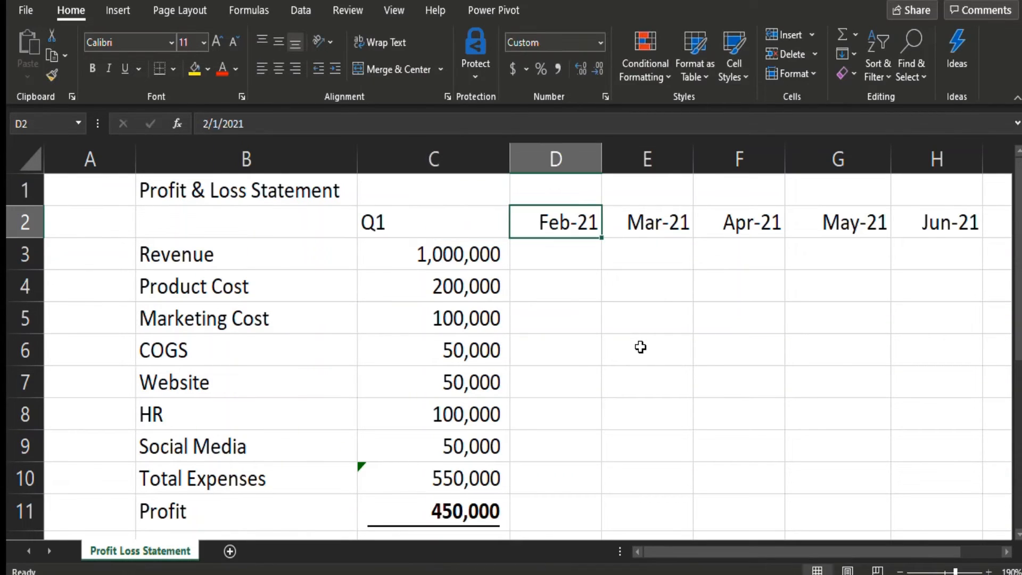
{"action": "type", "text": "Q2"}
{"action": "key", "text": "ctrl+Return"}
Step: Fill the quarter headings from C2:D2 across to F2 to produce Q3 and Q4
{"action": "key", "text": "Left"}
{"action": "key", "text": "Right"}
{"action": "key", "text": "Right"}
{"action": "key", "text": "Left"}
{"action": "key", "text": "Left"}
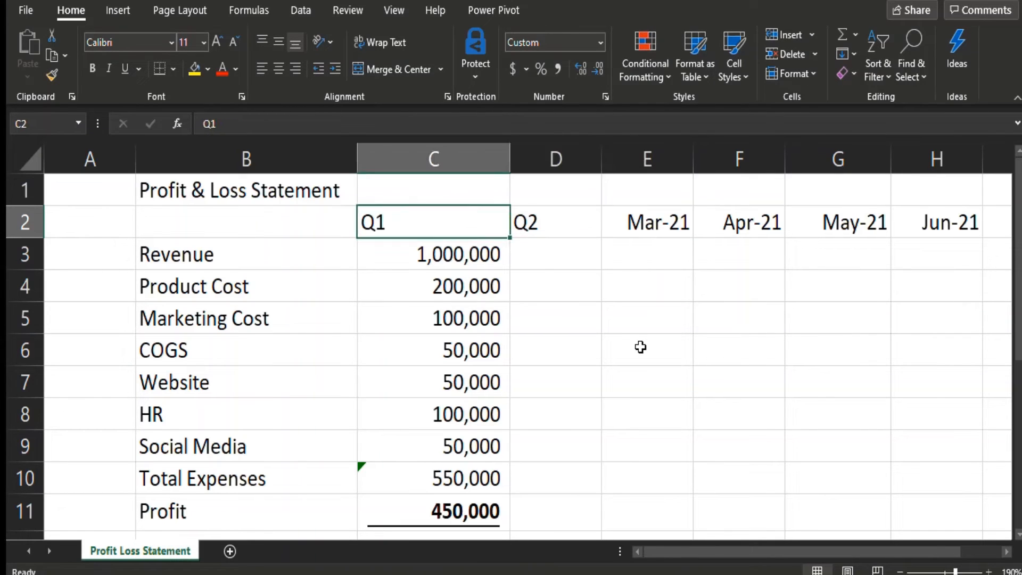
{"action": "key", "text": "shift+Right"}
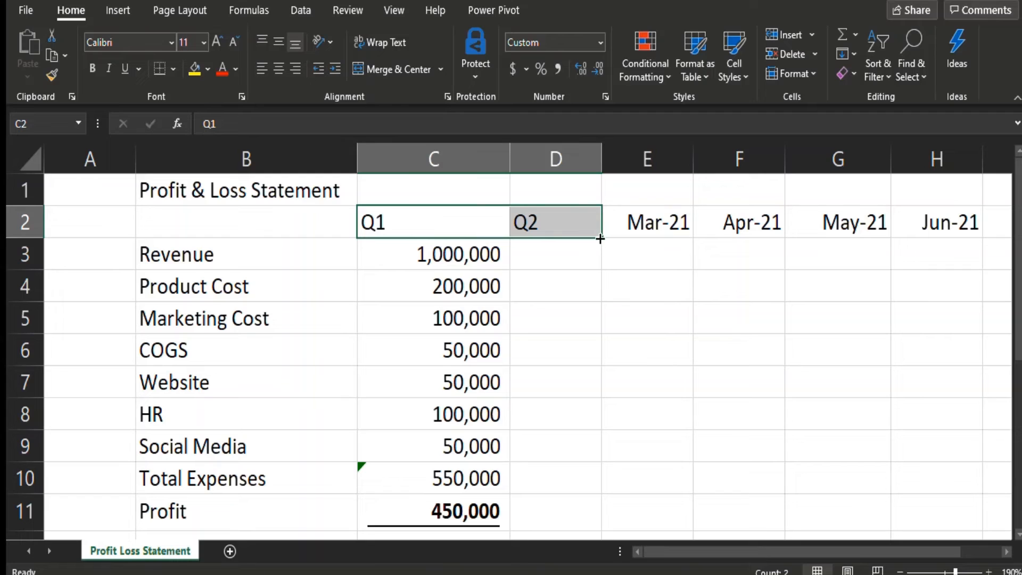
{"action": "left_click_drag", "start_coordinate": [600, 238], "coordinate": [769, 223]}
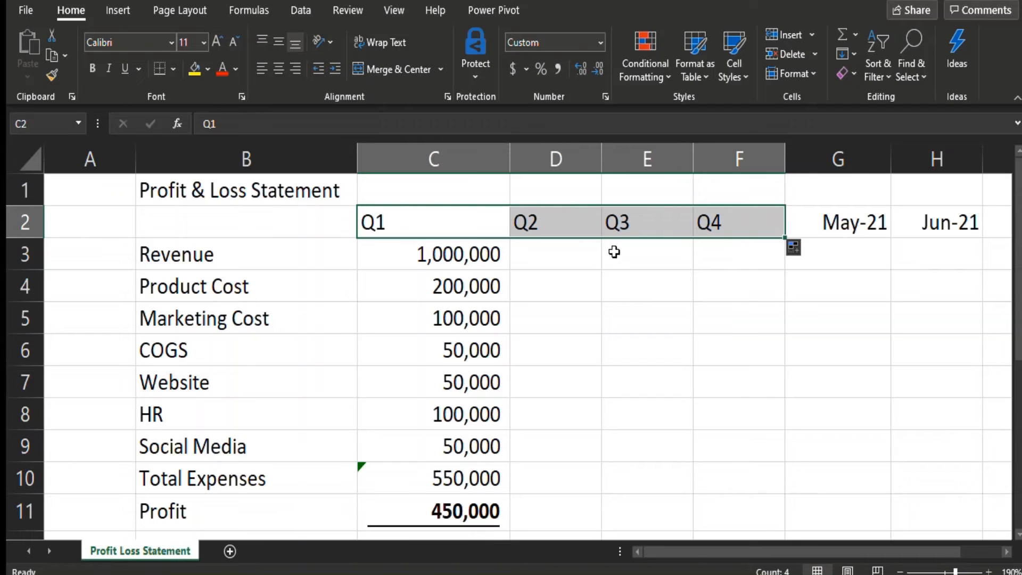
Step: Clear the month headings in G2:H2 and autofit the width of column C
{"action": "left_click_drag", "start_coordinate": [852, 206], "coordinate": [959, 219]}
{"action": "key", "text": "Delete"}
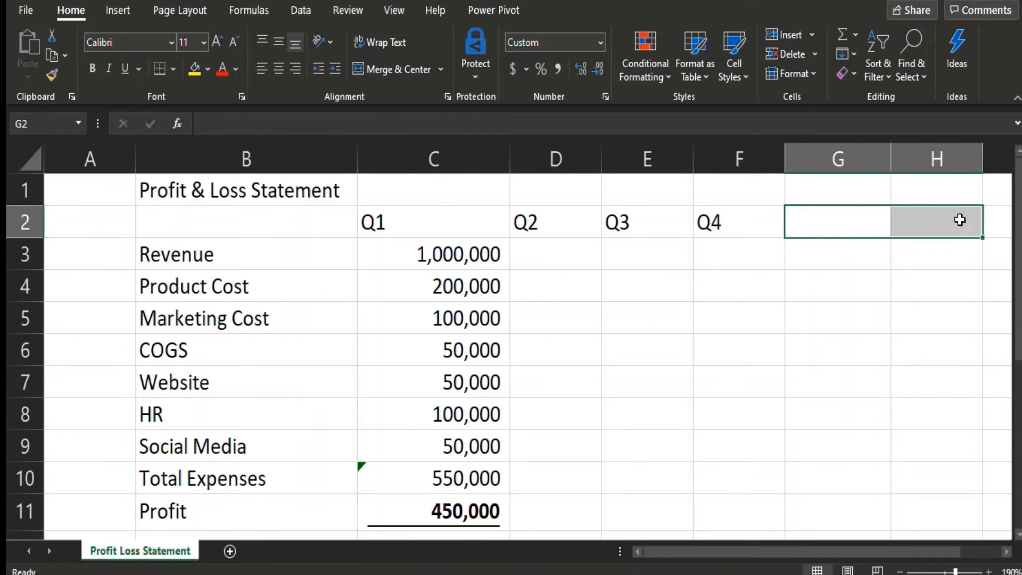
{"action": "key", "text": "Down"}
{"action": "key", "text": "Down"}
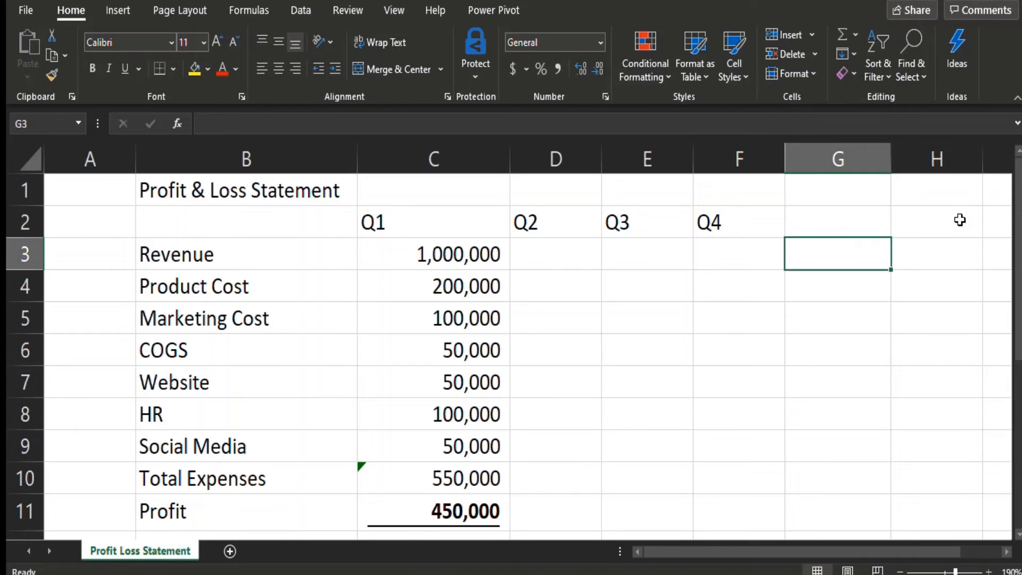
{"action": "key", "text": "Up"}
{"action": "double_click", "coordinate": [510, 156]}
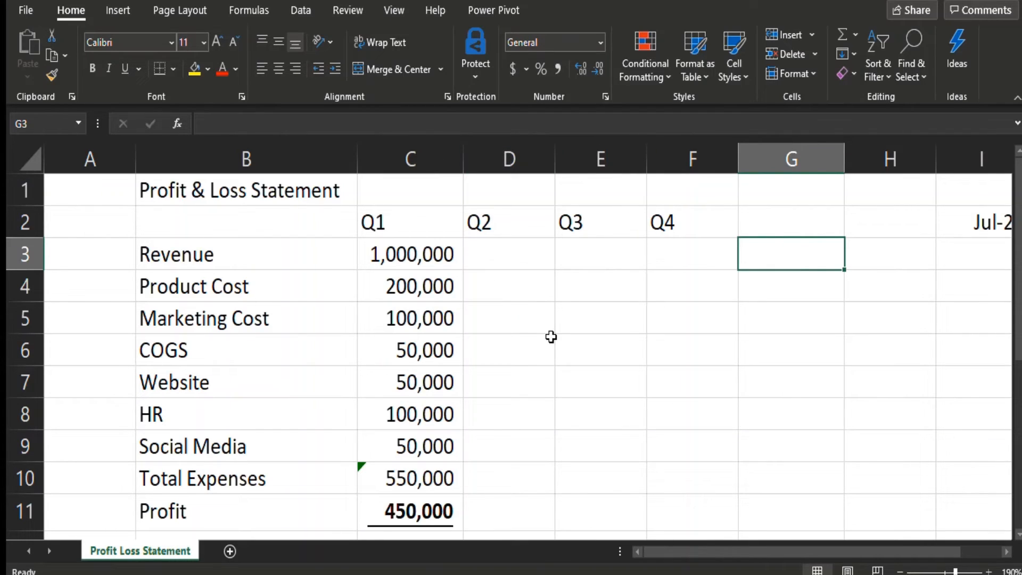
Step: Clear the remaining month headings in row 2 from I2 onward
{"action": "left_click", "coordinate": [994, 227]}
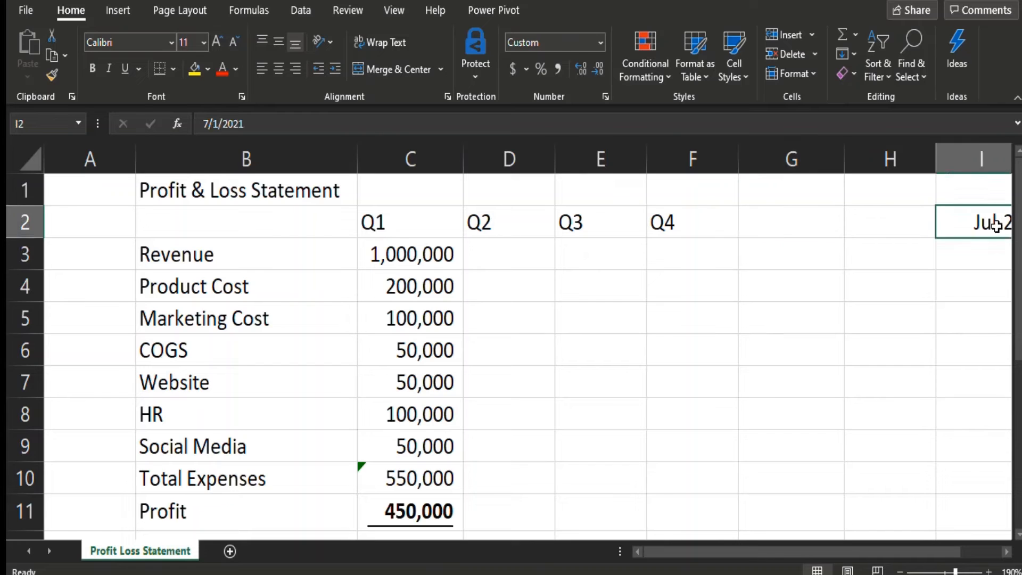
{"action": "scroll", "coordinate": [995, 226], "scroll_direction": "right", "scroll_amount": 3}
{"action": "key", "text": "Left"}
{"action": "key", "text": "Left"}
{"action": "key", "text": "Left"}
{"action": "key", "text": "Left"}
{"action": "key", "text": "Left"}
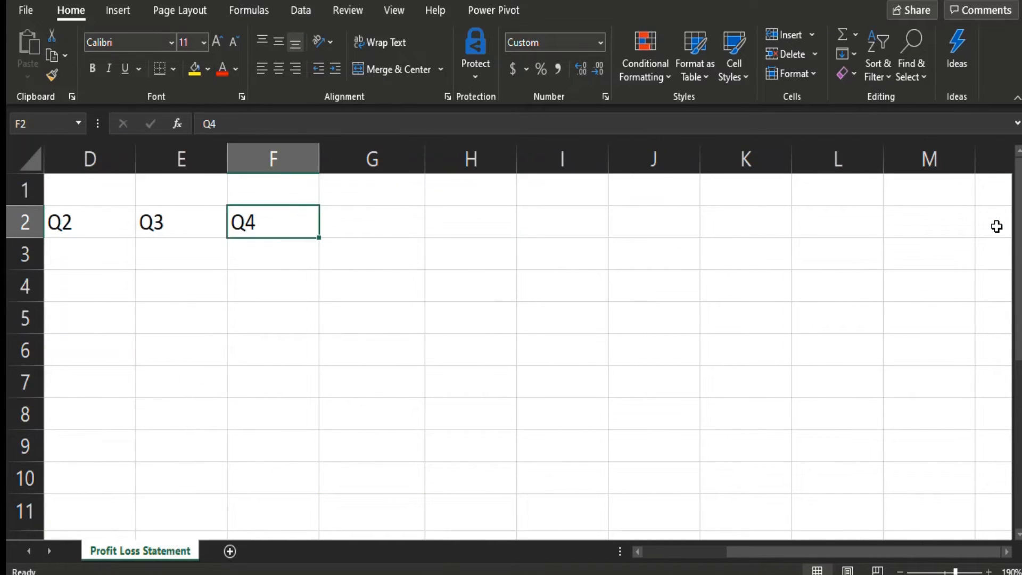
{"action": "key", "text": "Left"}
{"action": "key", "text": "Left"}
{"action": "key", "text": "Left"}
{"action": "key", "text": "Right"}
{"action": "key", "text": "Right"}
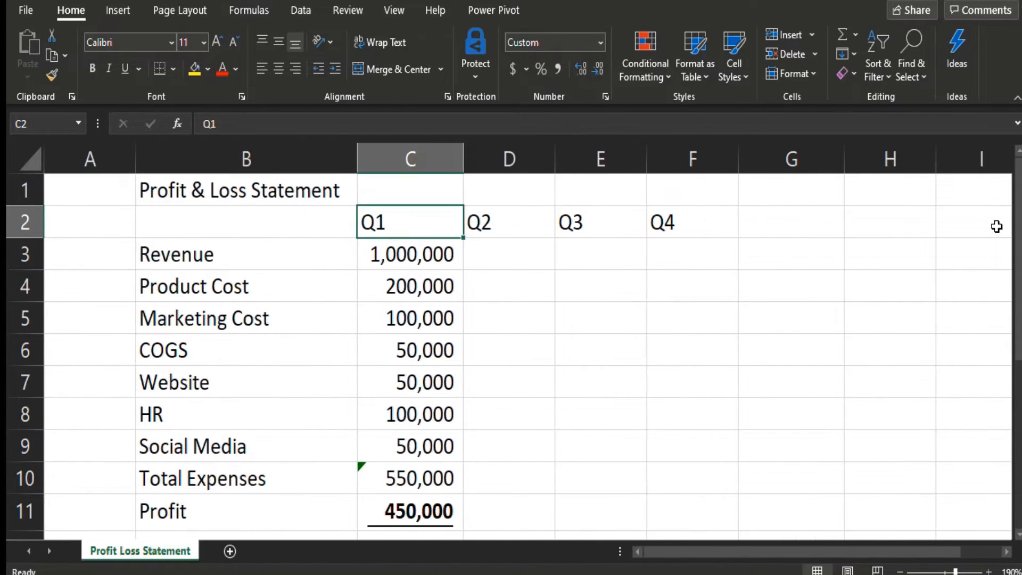
Step: Fill the Q1 Revenue amount from C3 across to F3 for the other quarters
{"action": "key", "text": "Right"}
{"action": "key", "text": "Down"}
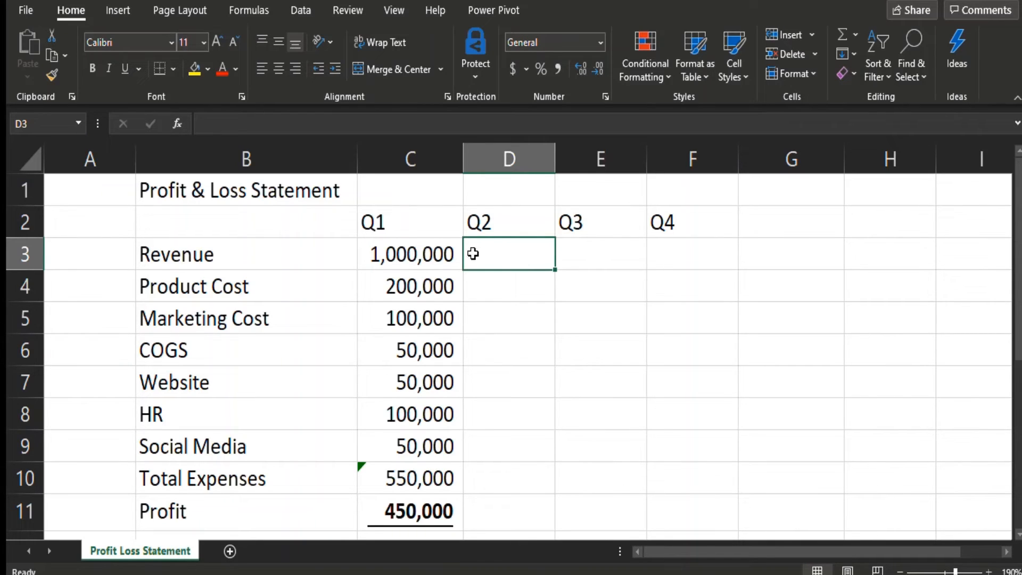
{"action": "left_click", "coordinate": [432, 254]}
{"action": "left_click_drag", "start_coordinate": [463, 269], "coordinate": [723, 269]}
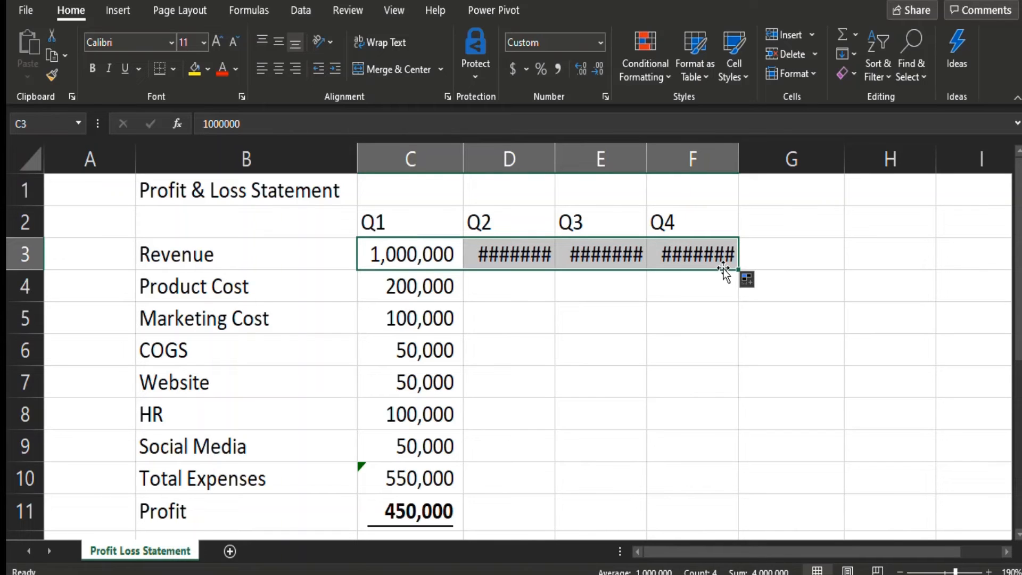
Step: Autofit the widths of columns D, E and F to their Revenue amounts
{"action": "left_click", "coordinate": [498, 284]}
{"action": "left_click", "coordinate": [499, 257]}
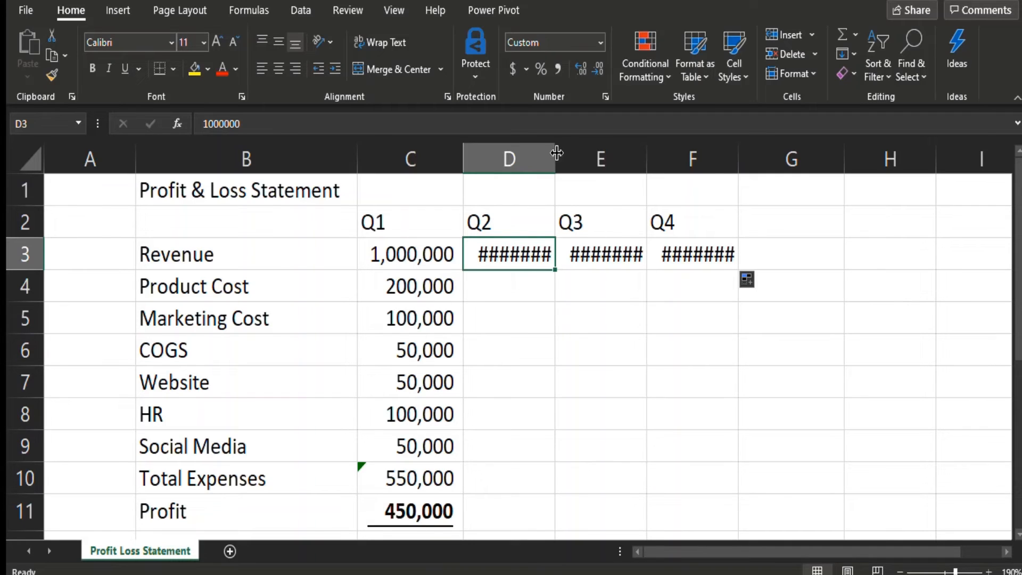
{"action": "mouse_move", "coordinate": [556, 156]}
{"action": "left_mouse_down"}
{"action": "mouse_move", "coordinate": [572, 157]}
{"action": "mouse_move", "coordinate": [561, 158]}
{"action": "left_mouse_up"}
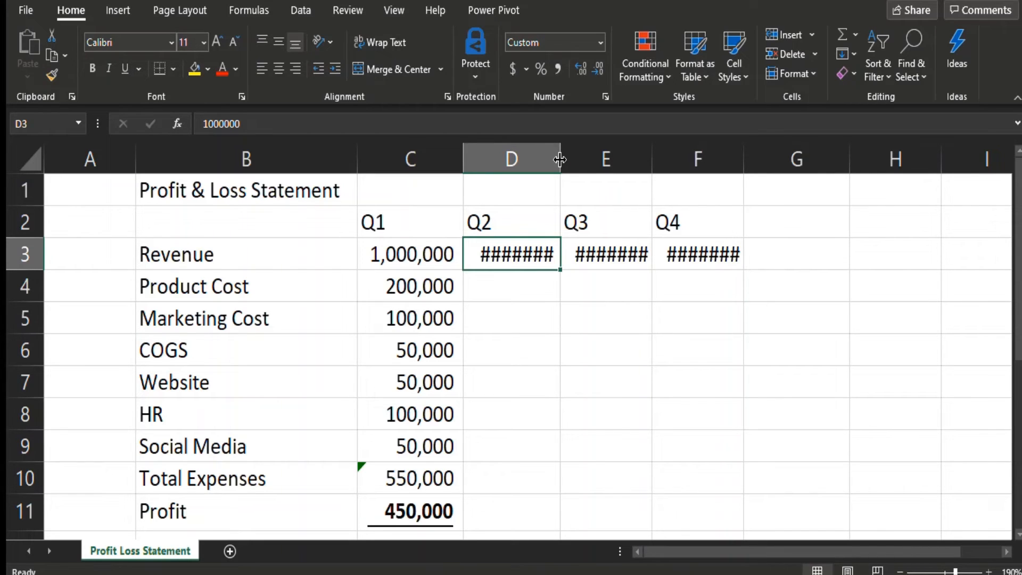
{"action": "double_click", "coordinate": [560, 159]}
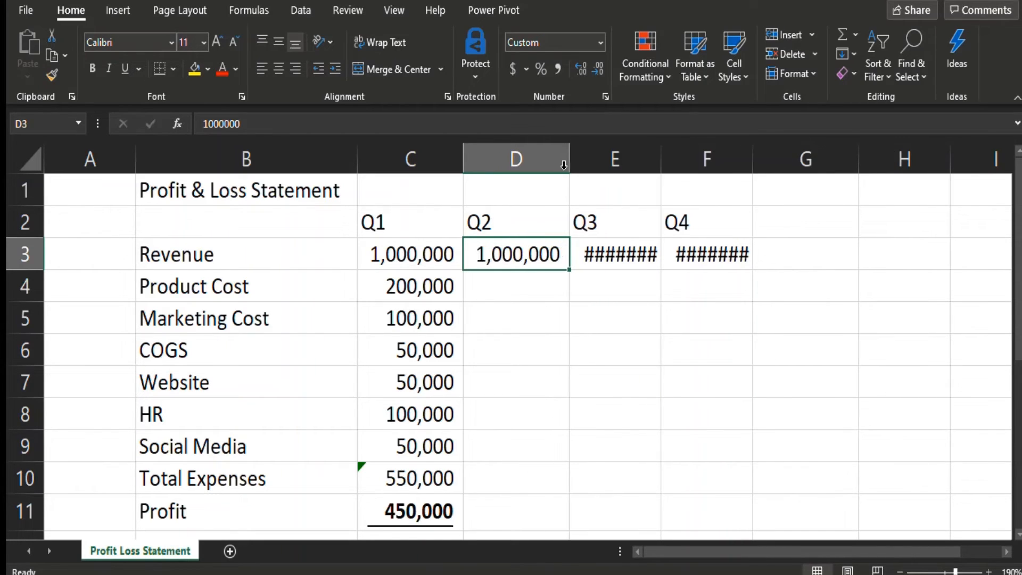
{"action": "double_click", "coordinate": [666, 154]}
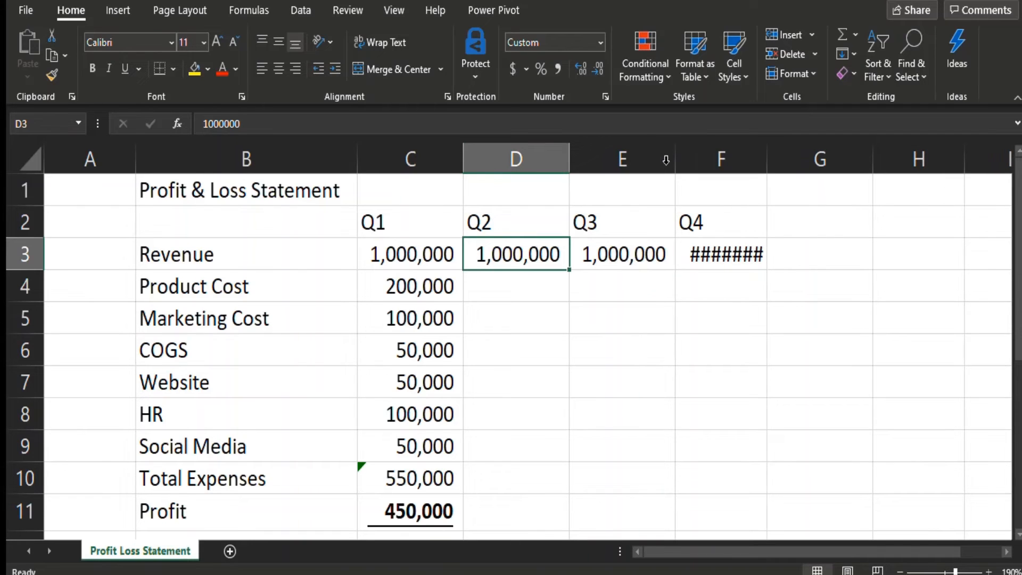
{"action": "double_click", "coordinate": [768, 155]}
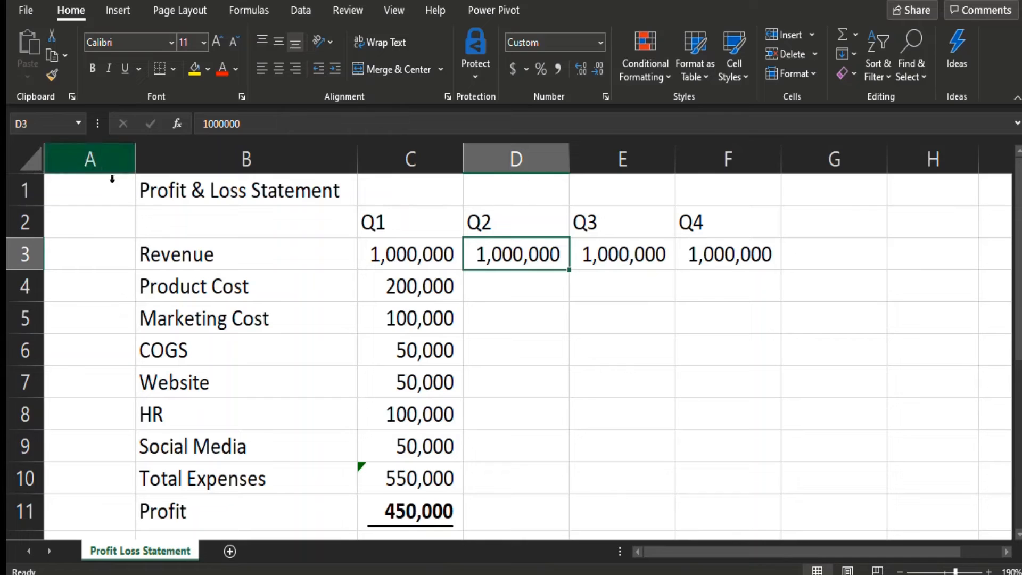
{"action": "left_click", "coordinate": [33, 164]}
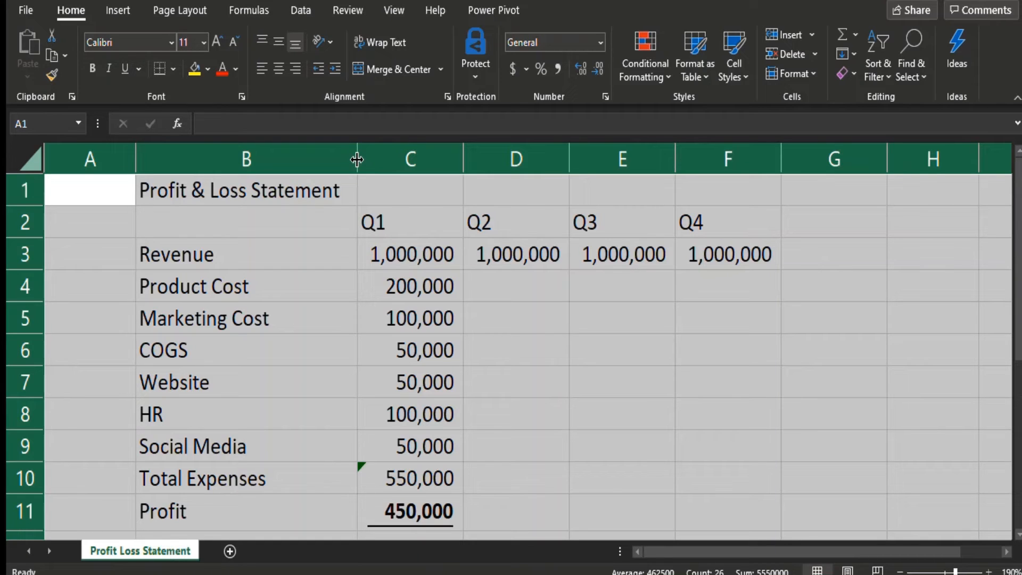
{"action": "left_click", "coordinate": [596, 344]}
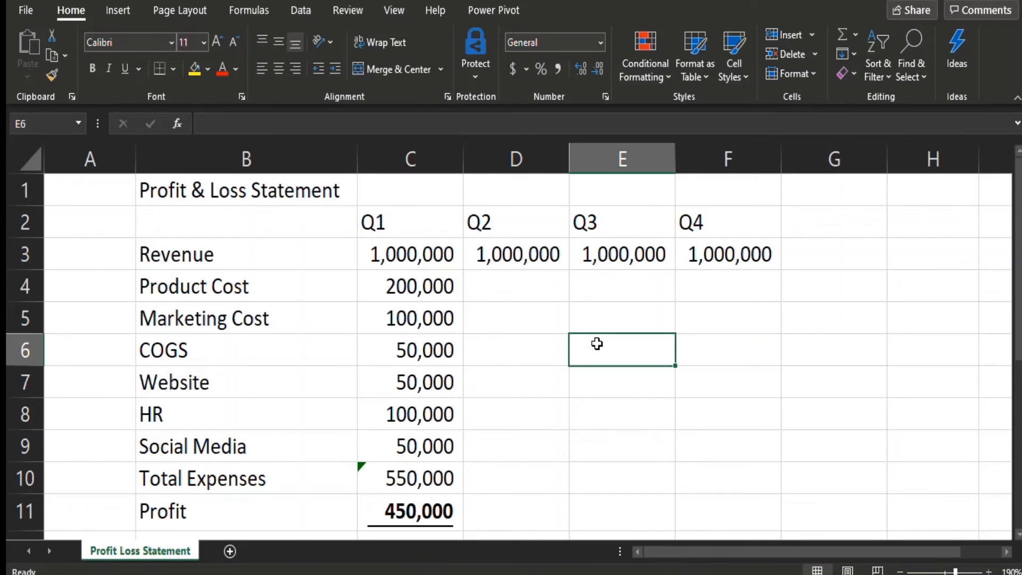
Step: Enter the Product Cost amounts 250000 for Q2, 300000 for Q3 and 200000 for Q4 in D4:F4
{"action": "left_click", "coordinate": [500, 293]}
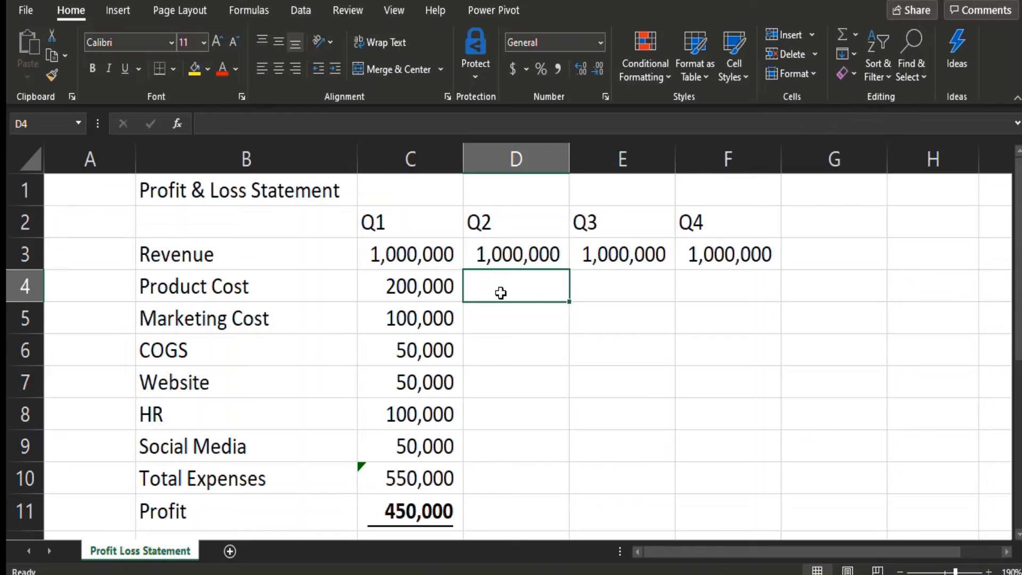
{"action": "type", "text": "250000"}
{"action": "key", "text": "Tab"}
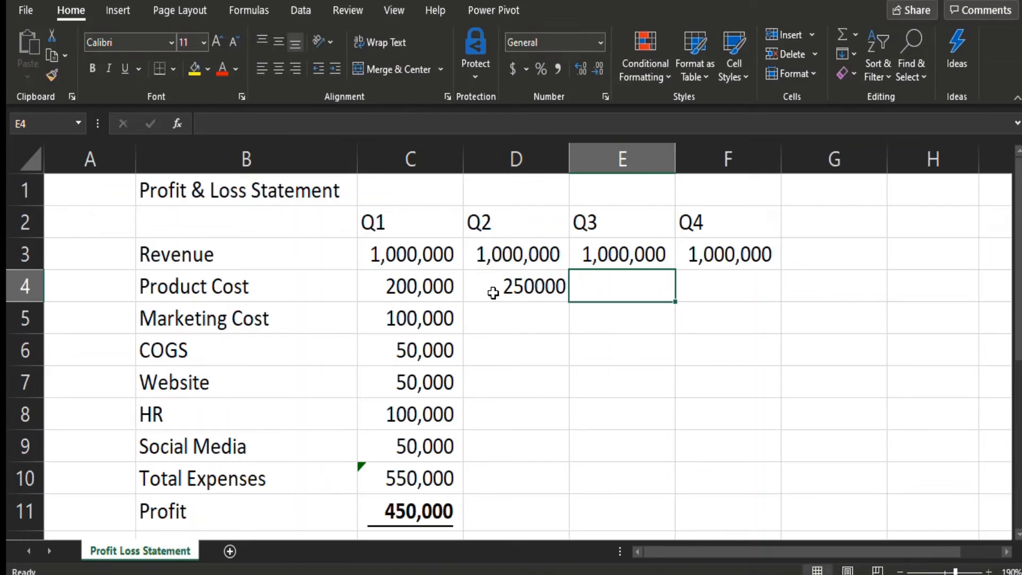
{"action": "type", "text": "300000"}
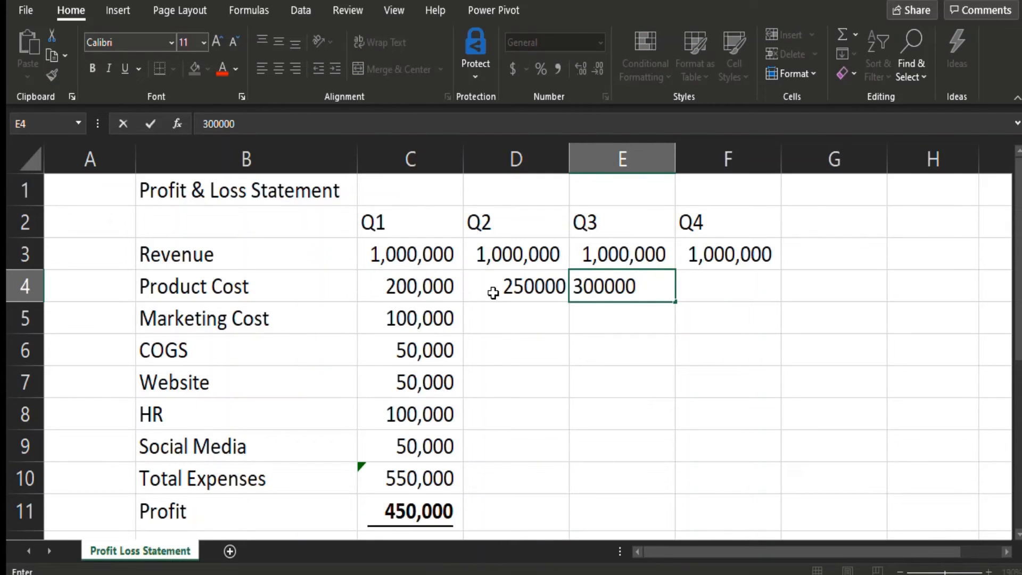
{"action": "key", "text": "Tab"}
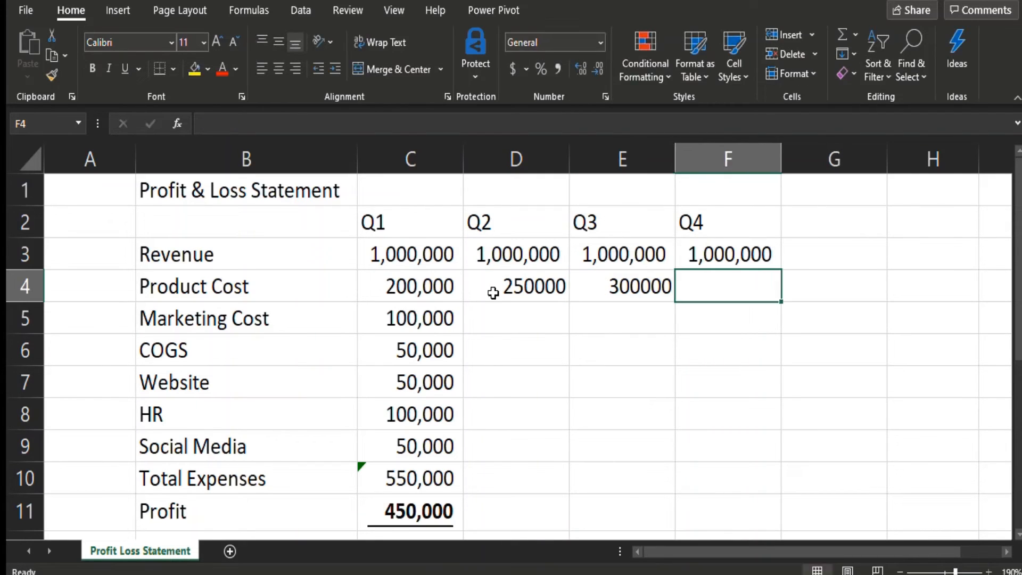
{"action": "type", "text": "200"}
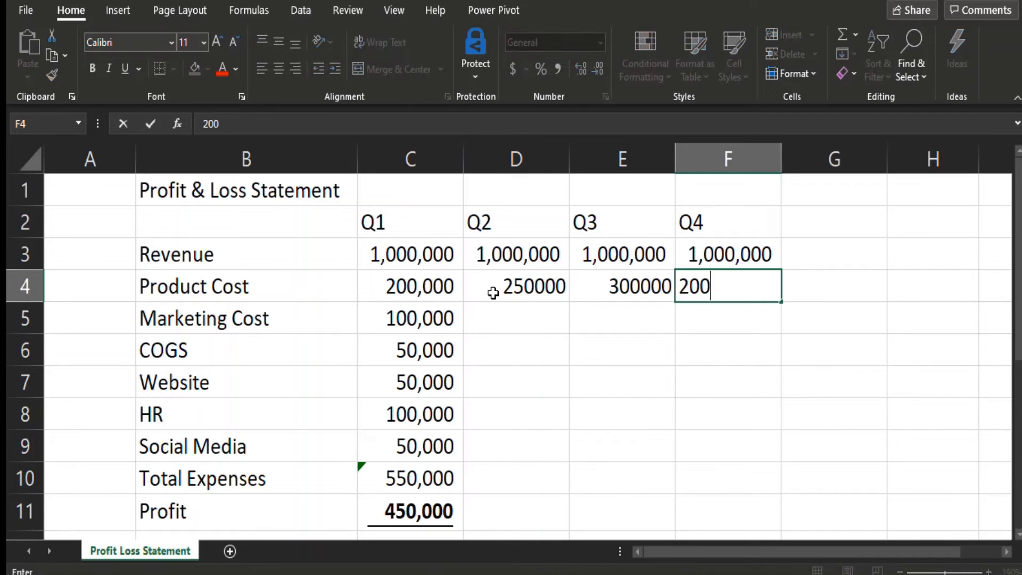
{"action": "type", "text": "000"}
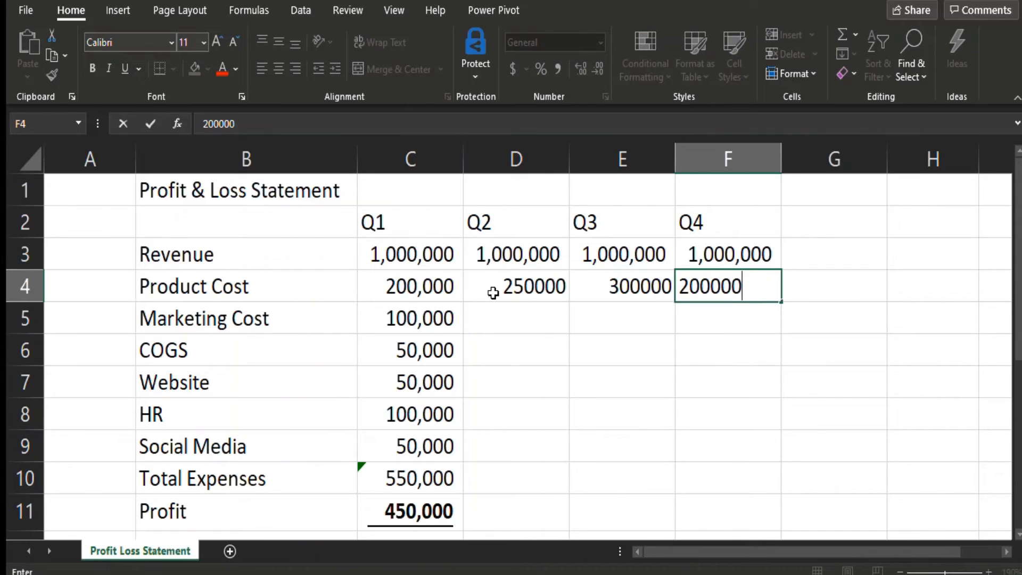
{"action": "key", "text": "Return"}
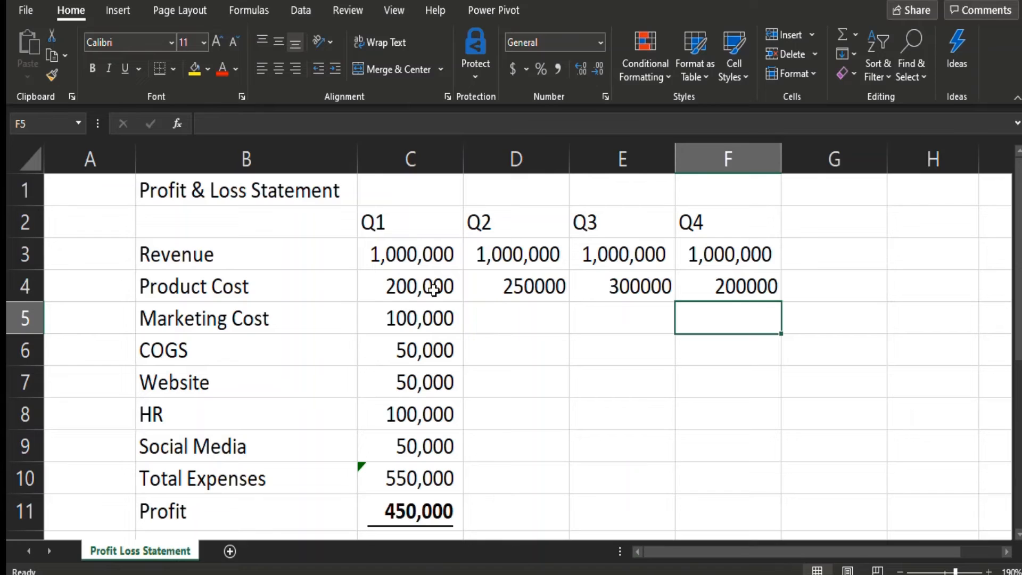
Step: Copy the number format of the Q1 Product Cost amount in C4 onto D4:F4 with Format Painter
{"action": "left_click", "coordinate": [432, 286]}
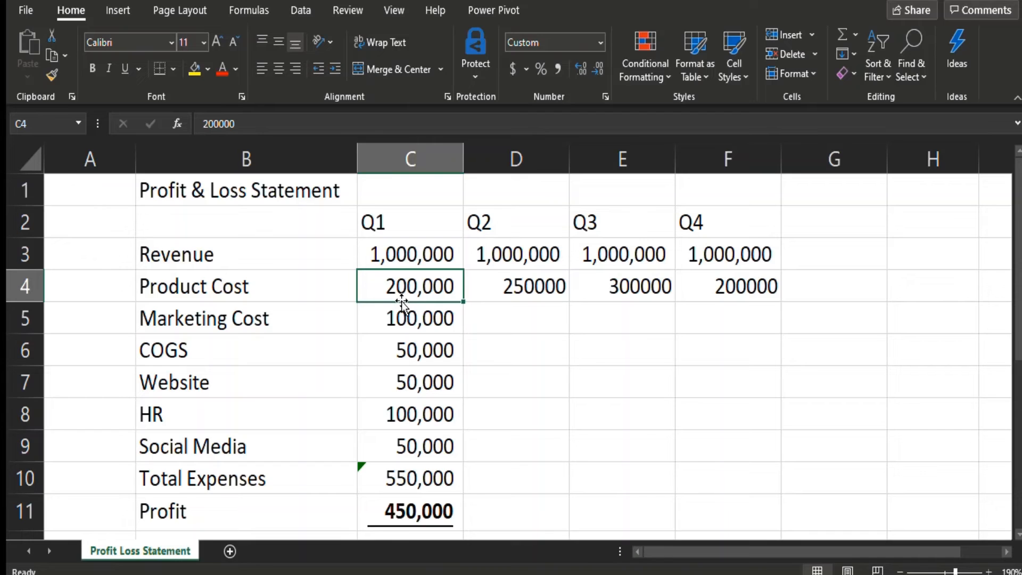
{"action": "left_click", "coordinate": [48, 76]}
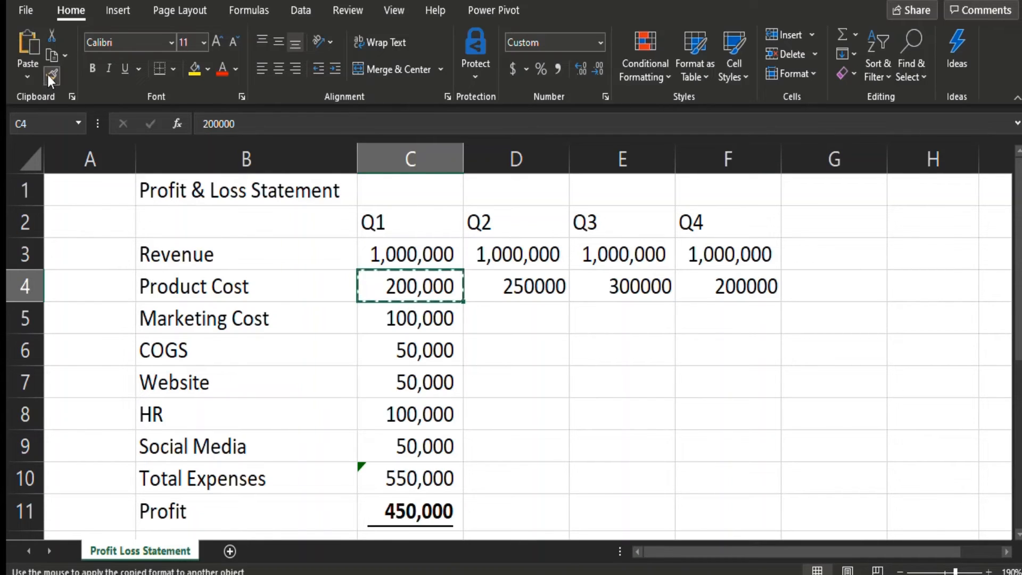
{"action": "mouse_move", "coordinate": [494, 285]}
{"action": "left_mouse_down"}
{"action": "mouse_move", "coordinate": [644, 335]}
{"action": "mouse_move", "coordinate": [710, 261]}
{"action": "mouse_move", "coordinate": [717, 285]}
{"action": "left_mouse_up"}
{"action": "left_click", "coordinate": [574, 357]}
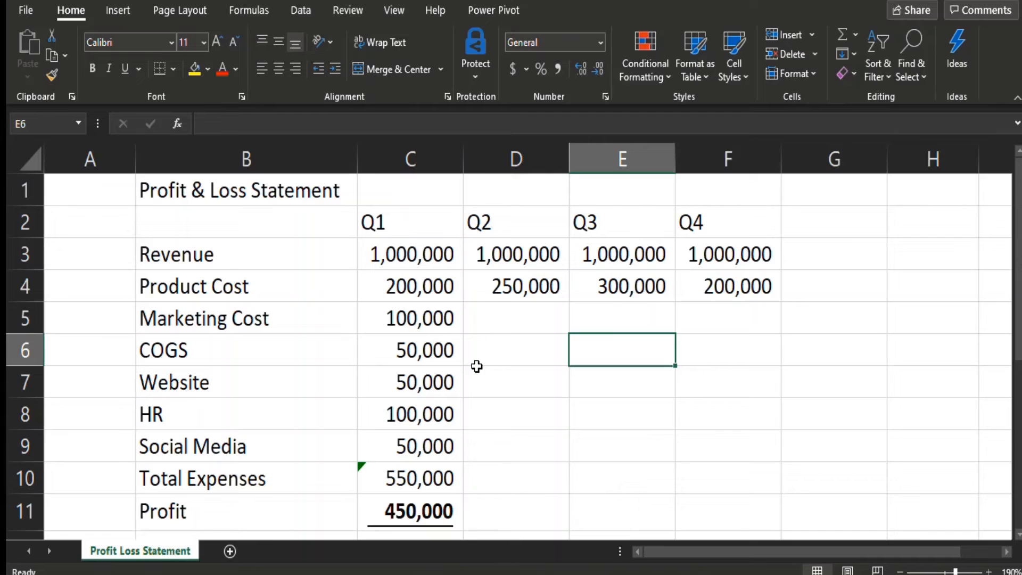
Step: Apply the dollar Accounting format without decimals to the Q1 Revenue amount in C3
{"action": "left_click", "coordinate": [397, 253]}
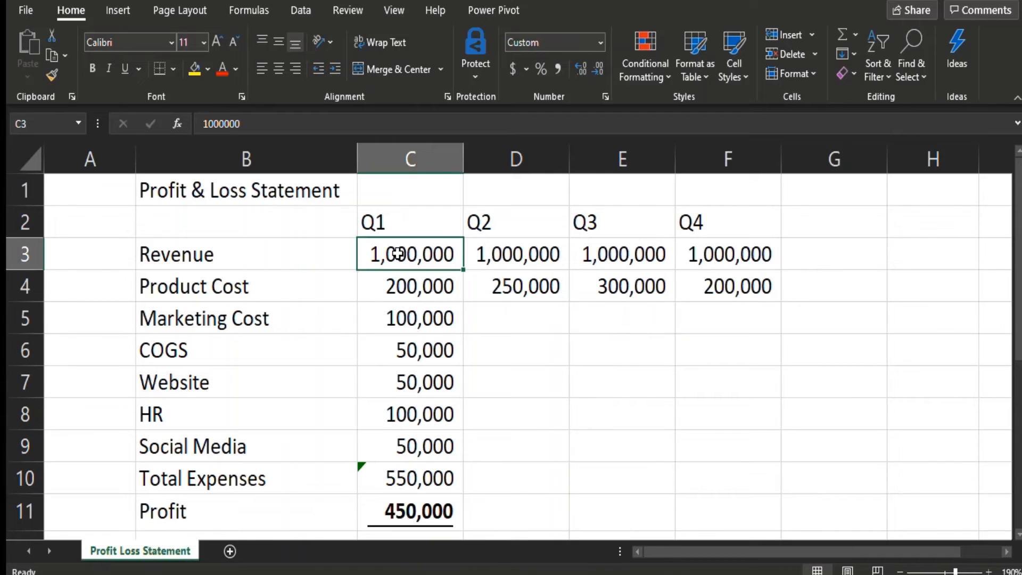
{"action": "left_click", "coordinate": [510, 72]}
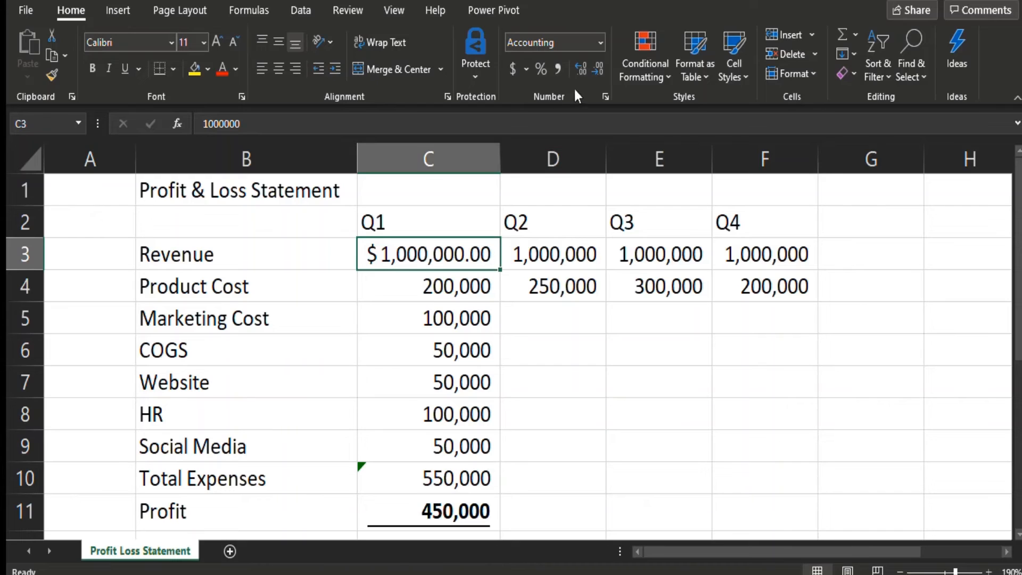
{"action": "left_click", "coordinate": [592, 68]}
{"action": "left_click", "coordinate": [591, 67]}
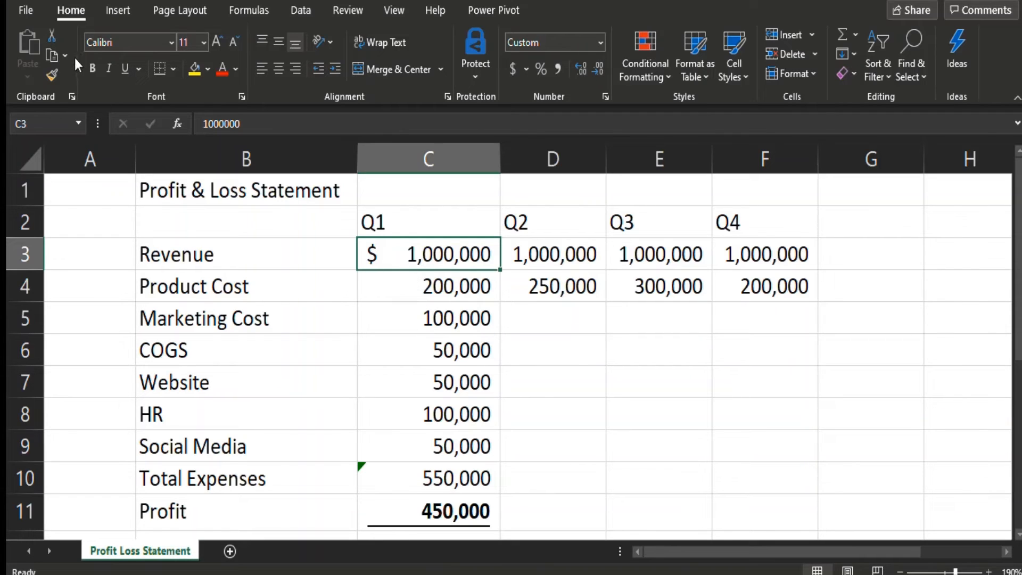
Step: Copy the dollar format of C3 onto the Q1 expense amounts and total in C4:C10 with Format Painter
{"action": "left_click", "coordinate": [52, 76]}
{"action": "mouse_move", "coordinate": [417, 287]}
{"action": "left_mouse_down"}
{"action": "mouse_move", "coordinate": [479, 447]}
{"action": "mouse_move", "coordinate": [471, 481]}
{"action": "left_mouse_up"}
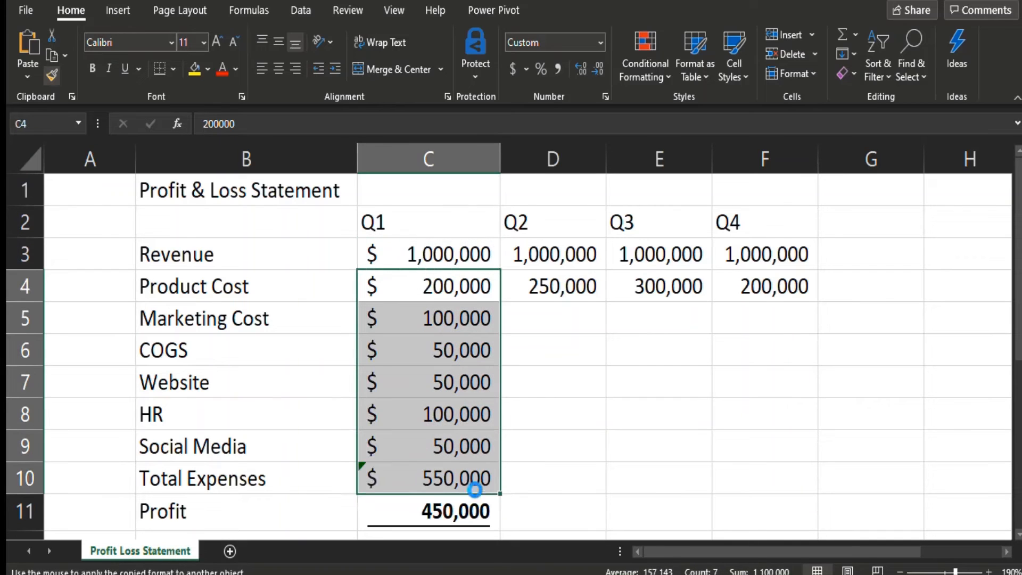
{"action": "left_click", "coordinate": [417, 339]}
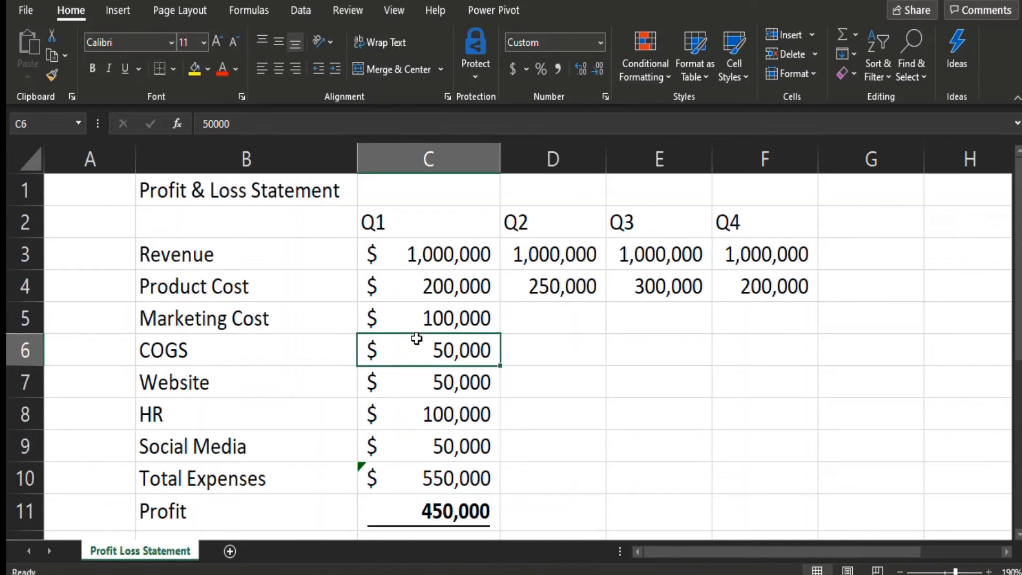
Step: Undo the PKR and euro currency formats applied to the Q1 Revenue amount in C3
{"action": "left_click", "coordinate": [430, 245]}
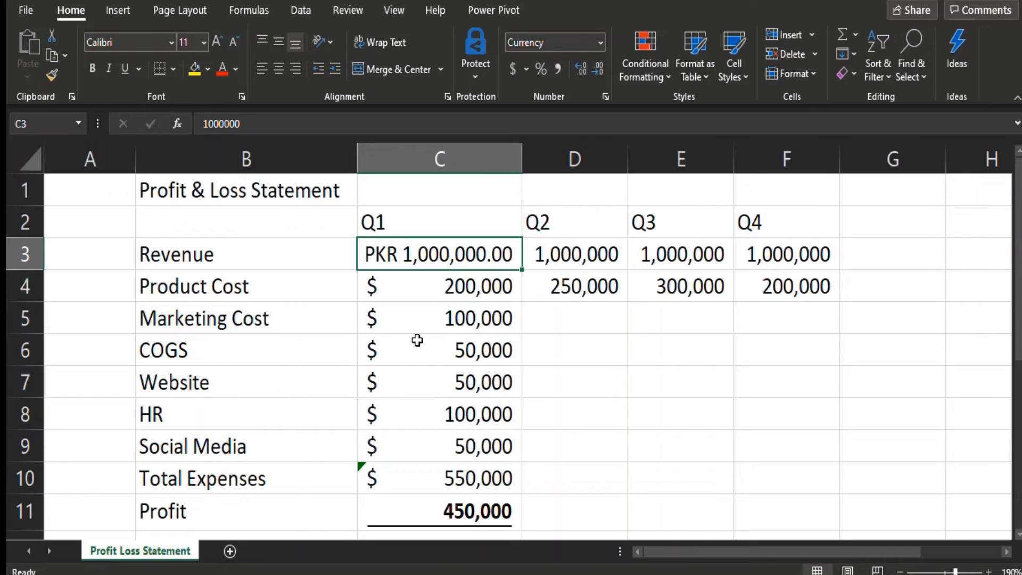
{"action": "key", "text": "ctrl+z"}
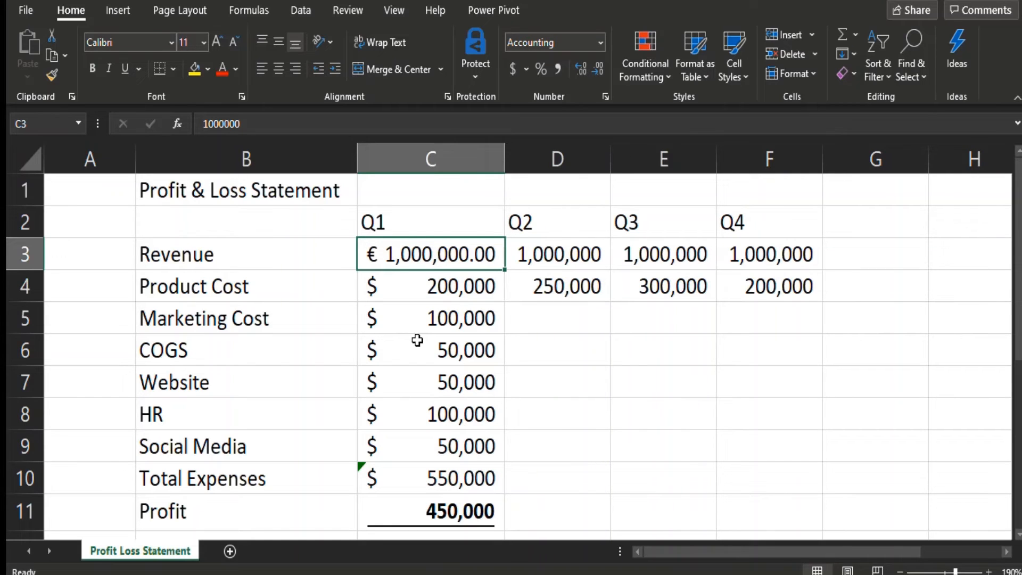
{"action": "key", "text": "ctrl+z"}
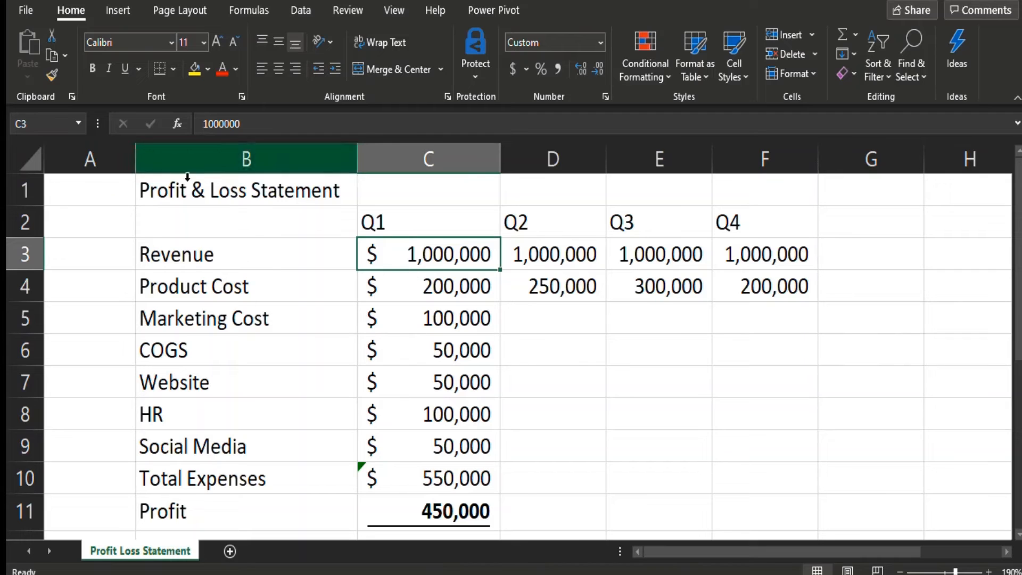
Step: Copy the dollar format of C3 onto the Q2 to Q4 cells D3:F11 with Format Painter
{"action": "left_click", "coordinate": [49, 77]}
{"action": "left_click", "coordinate": [49, 76]}
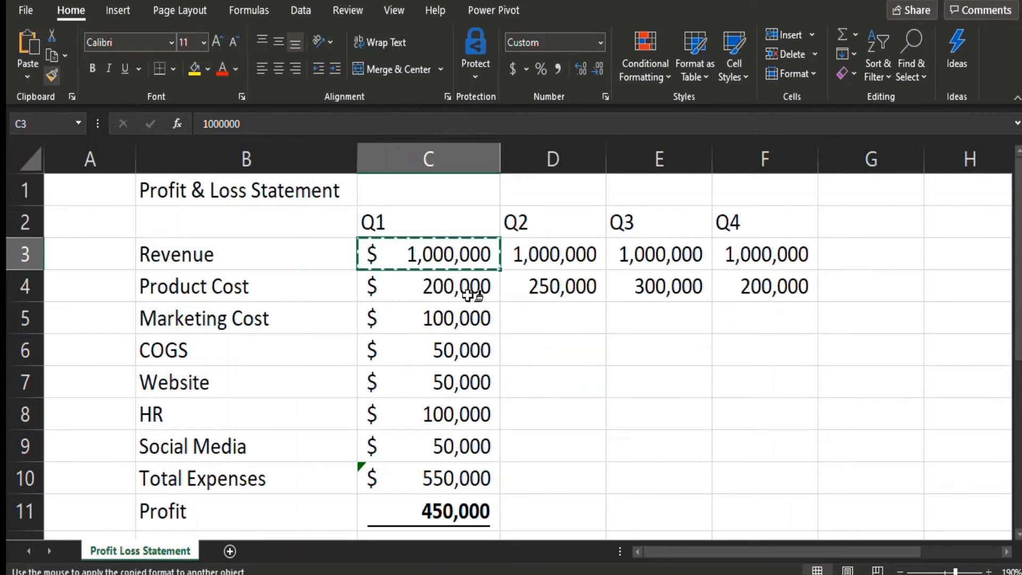
{"action": "mouse_move", "coordinate": [532, 254]}
{"action": "left_mouse_down"}
{"action": "mouse_move", "coordinate": [616, 433]}
{"action": "mouse_move", "coordinate": [673, 467]}
{"action": "mouse_move", "coordinate": [769, 464]}
{"action": "mouse_move", "coordinate": [771, 501]}
{"action": "left_mouse_up"}
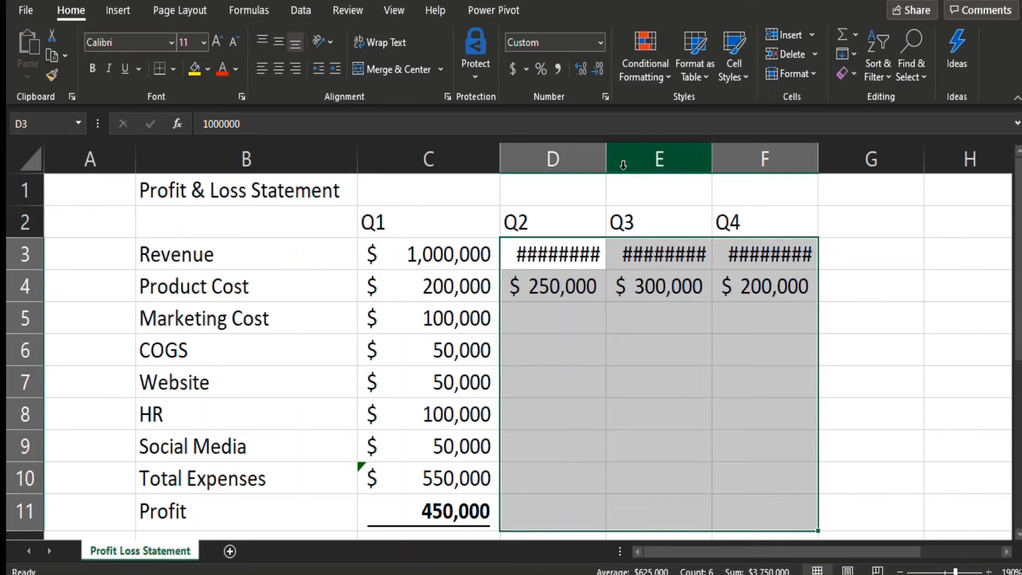
Step: Autofit the widths of columns D, E and F to their dollar-formatted amounts
{"action": "double_click", "coordinate": [606, 160]}
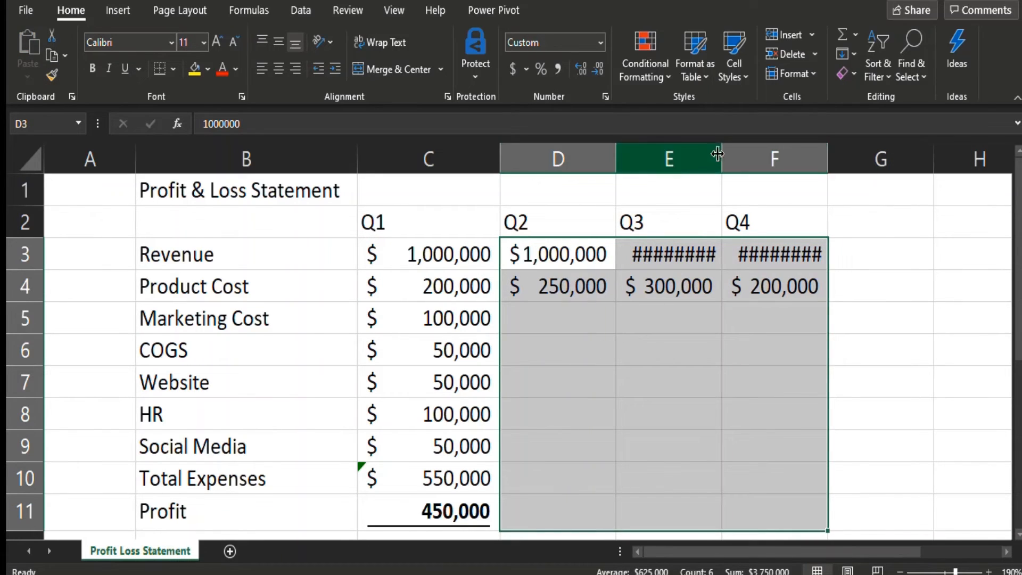
{"action": "double_click", "coordinate": [722, 160]}
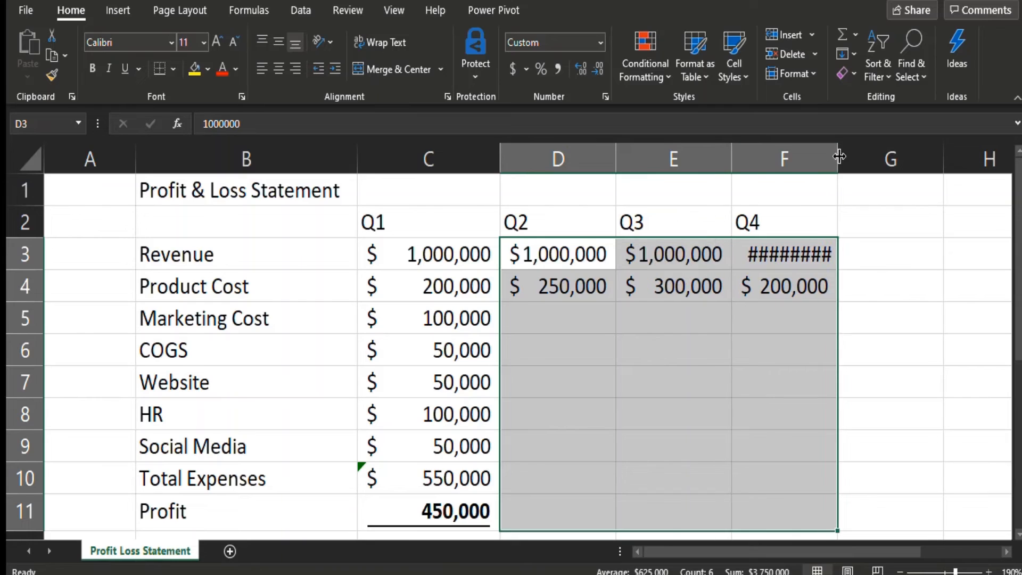
{"action": "double_click", "coordinate": [836, 159]}
{"action": "left_click", "coordinate": [571, 309]}
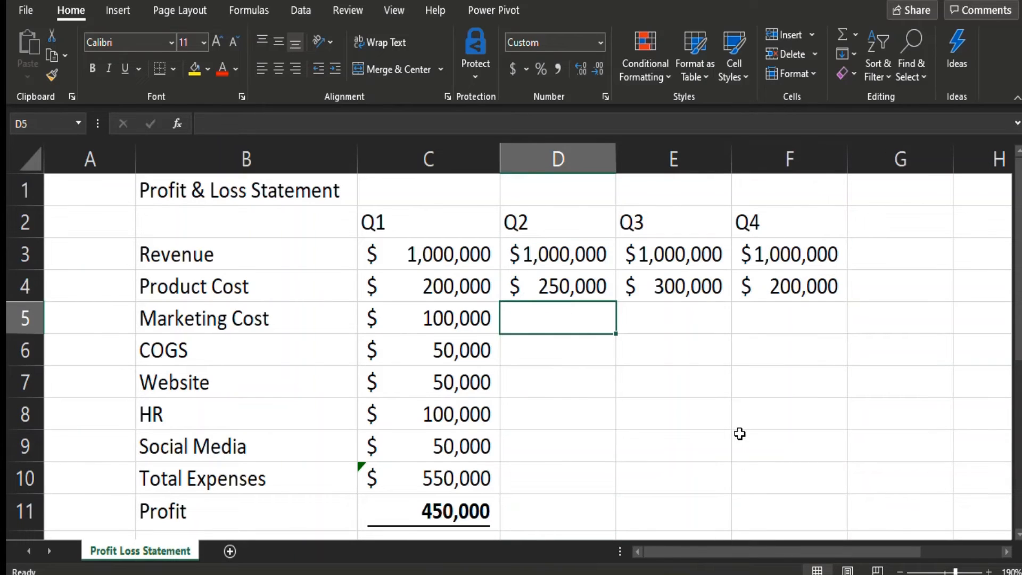
Step: Fill the Q1 Marketing Cost amount from C5 across to F5 for the other quarters
{"action": "left_click", "coordinate": [739, 432]}
{"action": "left_click", "coordinate": [554, 321]}
{"action": "left_click", "coordinate": [452, 322]}
{"action": "left_click_drag", "start_coordinate": [500, 332], "coordinate": [837, 308]}
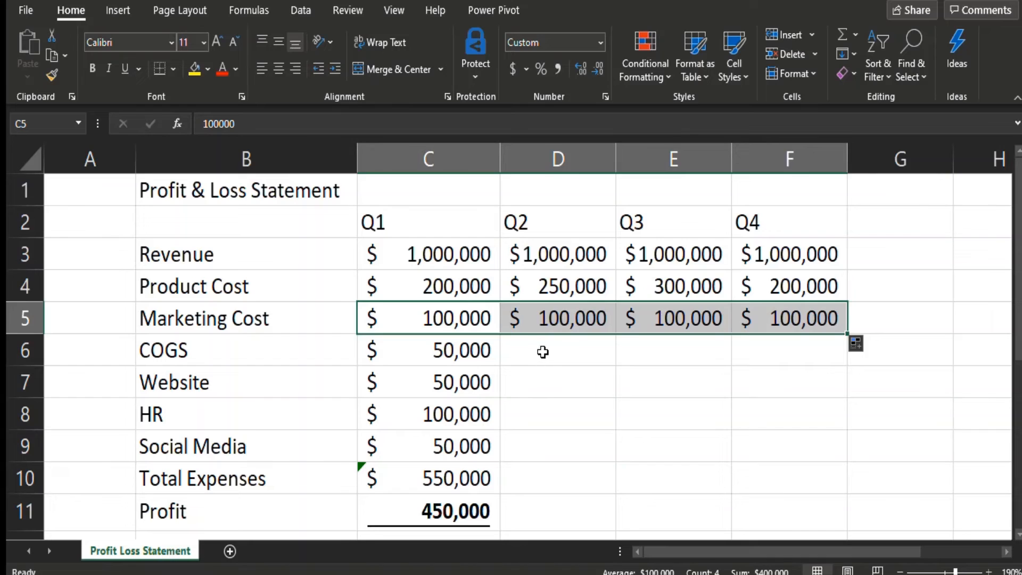
Step: Enter the COGS amounts 60000 for Q2, 70000 for Q3 and 20000 for Q4 in D6:F6
{"action": "double_click", "coordinate": [543, 351]}
{"action": "type", "text": "60000"}
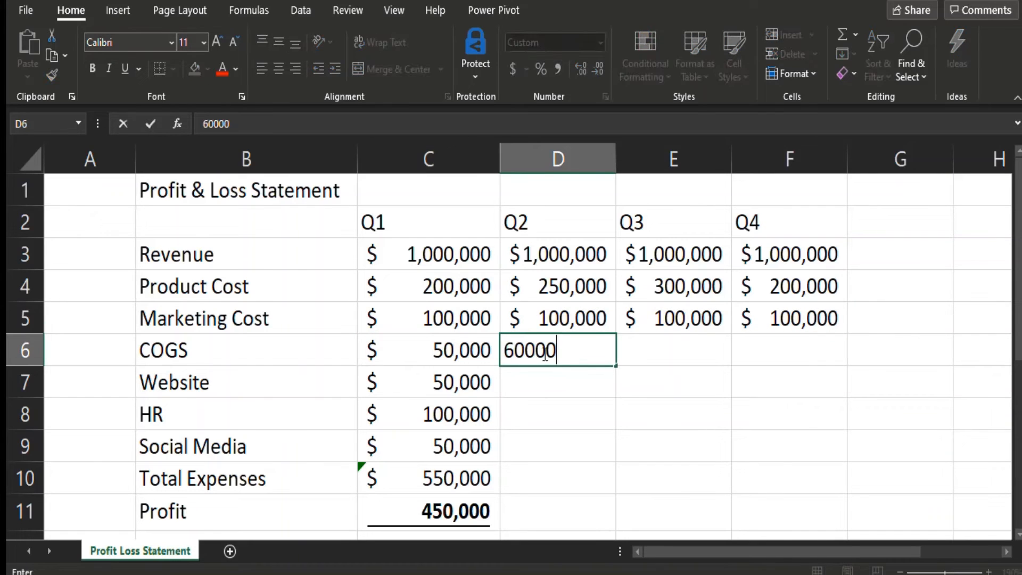
{"action": "key", "text": "Tab"}
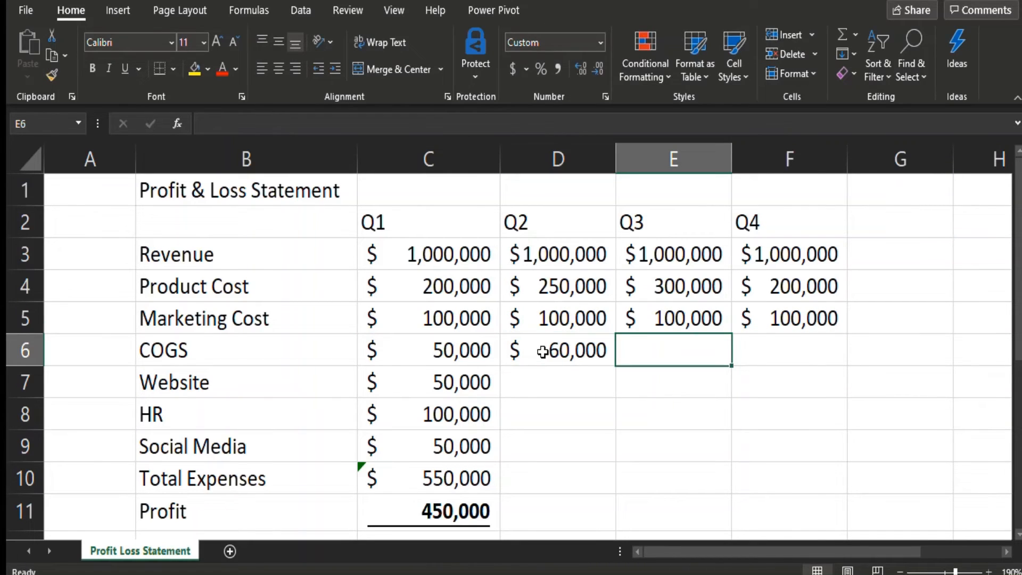
{"action": "type", "text": "70000"}
{"action": "key", "text": "Tab"}
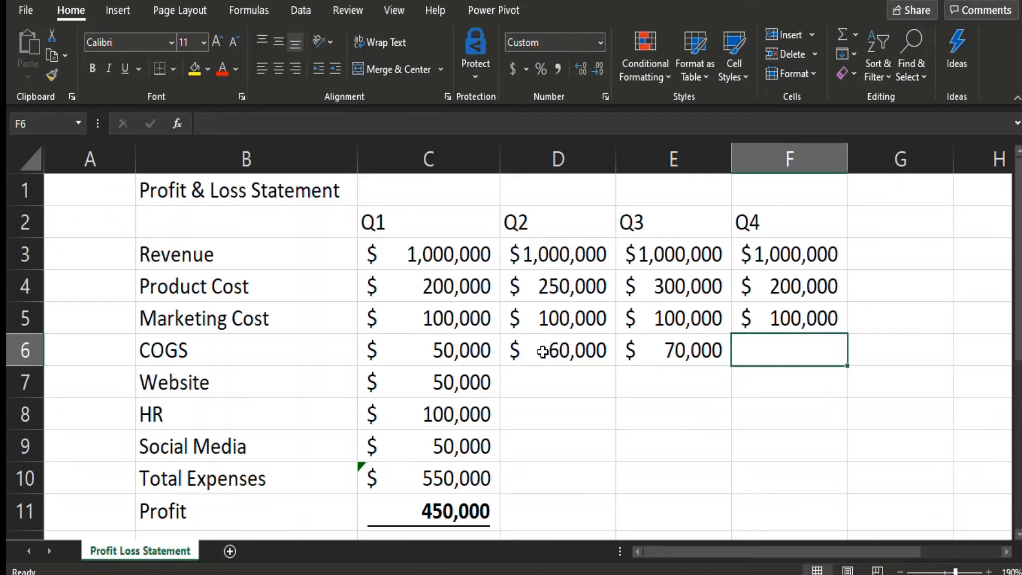
{"action": "type", "text": "20000"}
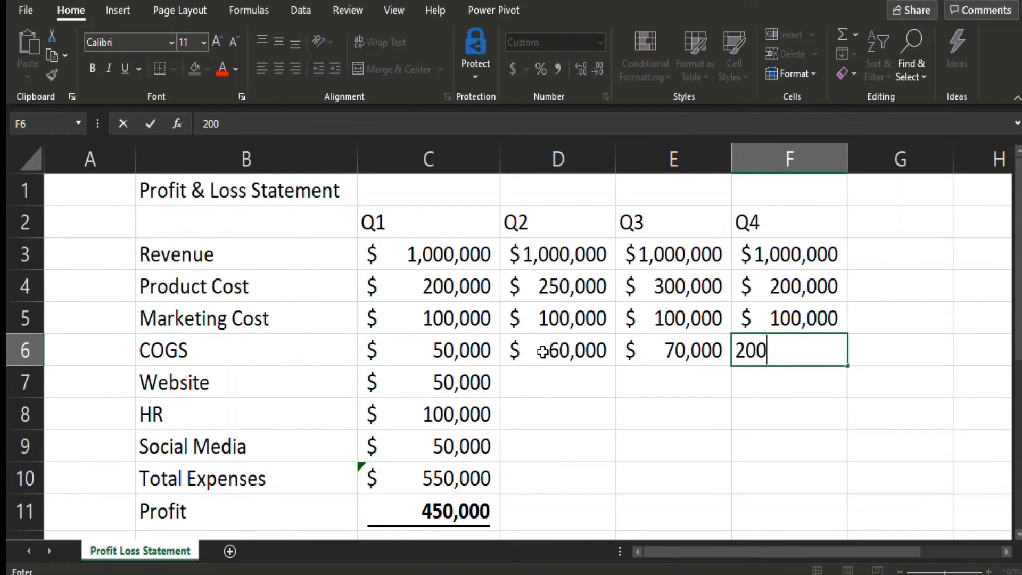
{"action": "key", "text": "Return"}
Step: Fill the Q1 Website amount from C7 across to F7 for the other quarters
{"action": "key", "text": "Left"}
{"action": "key", "text": "Left"}
{"action": "key", "text": "Left"}
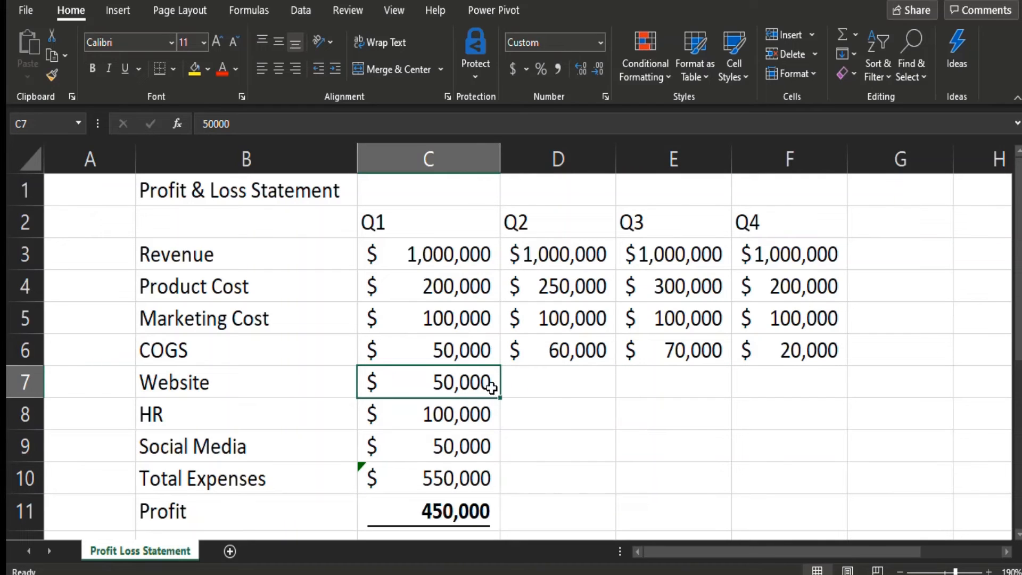
{"action": "left_click_drag", "start_coordinate": [503, 397], "coordinate": [851, 378]}
Step: Enter HR amounts of 100000 for Q2 in D8 and 110000 for Q3 in E8, filling the Q3 amount into F8 for Q4
{"action": "left_click", "coordinate": [549, 411]}
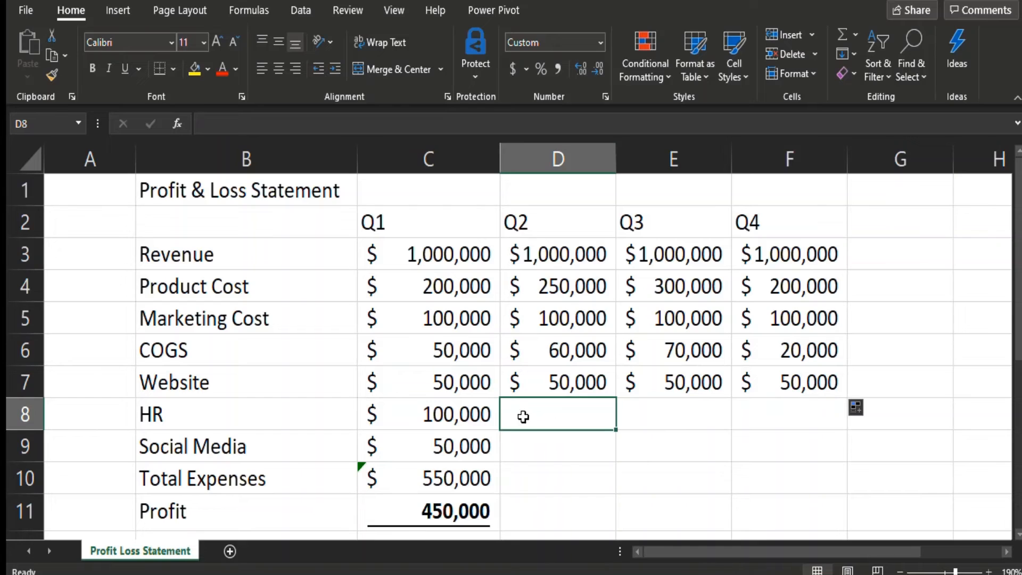
{"action": "type", "text": "100000"}
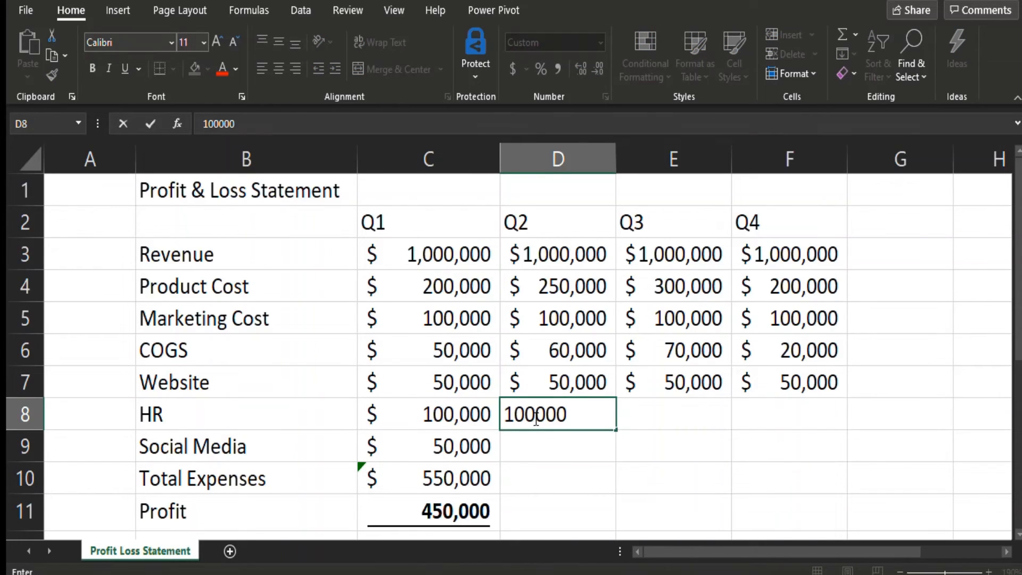
{"action": "key", "text": "Tab"}
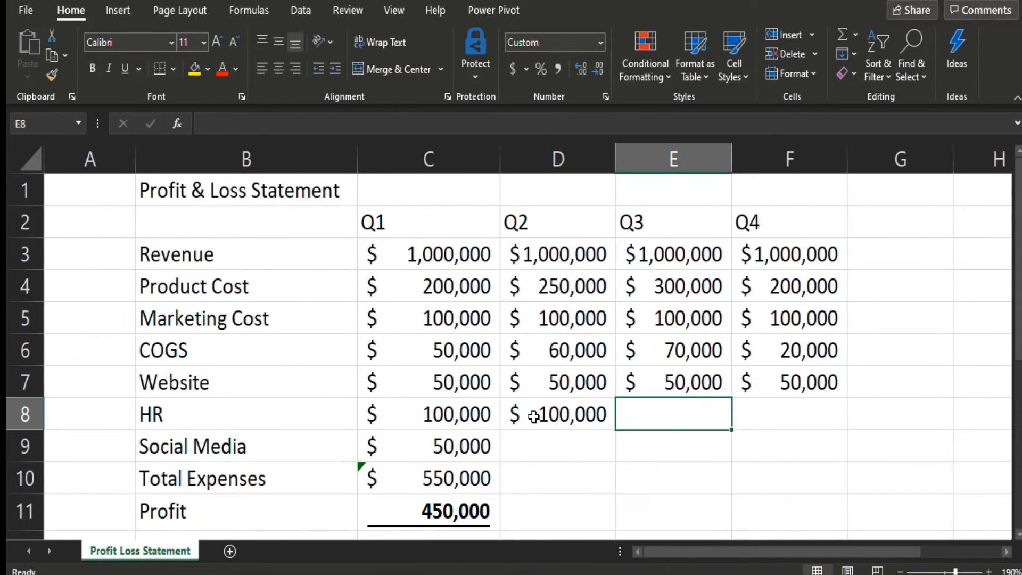
{"action": "type", "text": "110,00"}
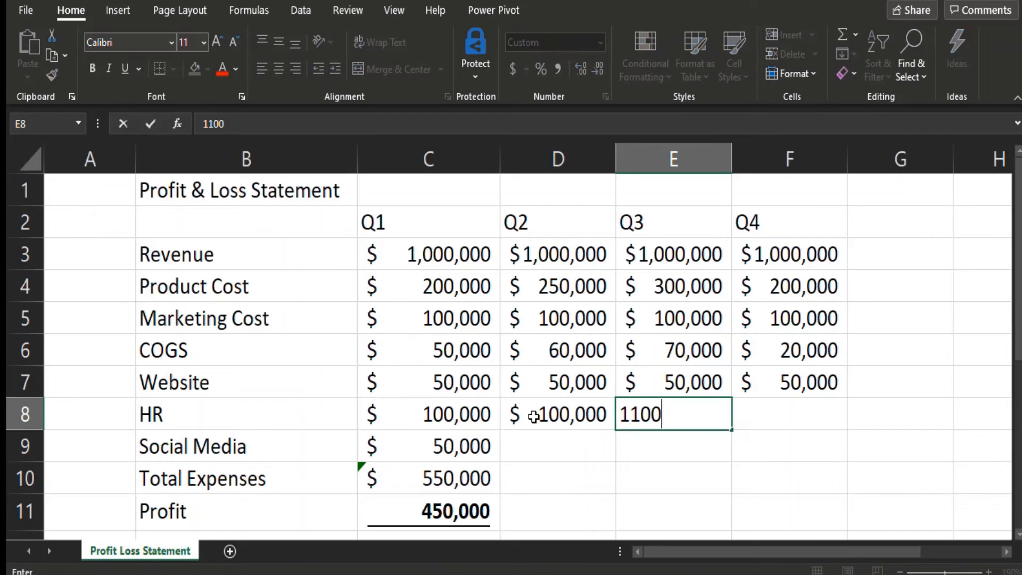
{"action": "type", "text": "00"}
{"action": "key", "text": "Tab"}
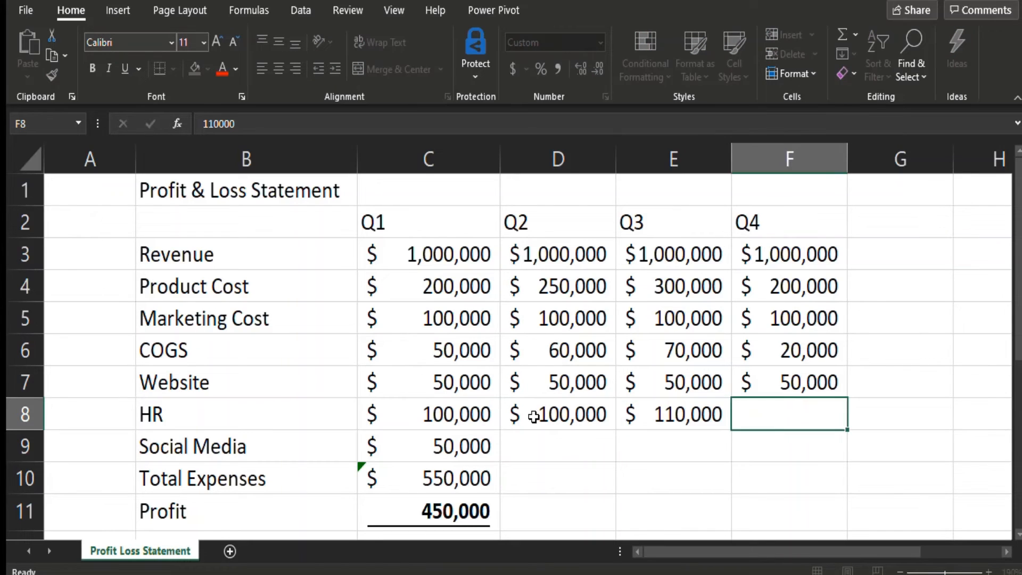
{"action": "key", "text": "Left"}
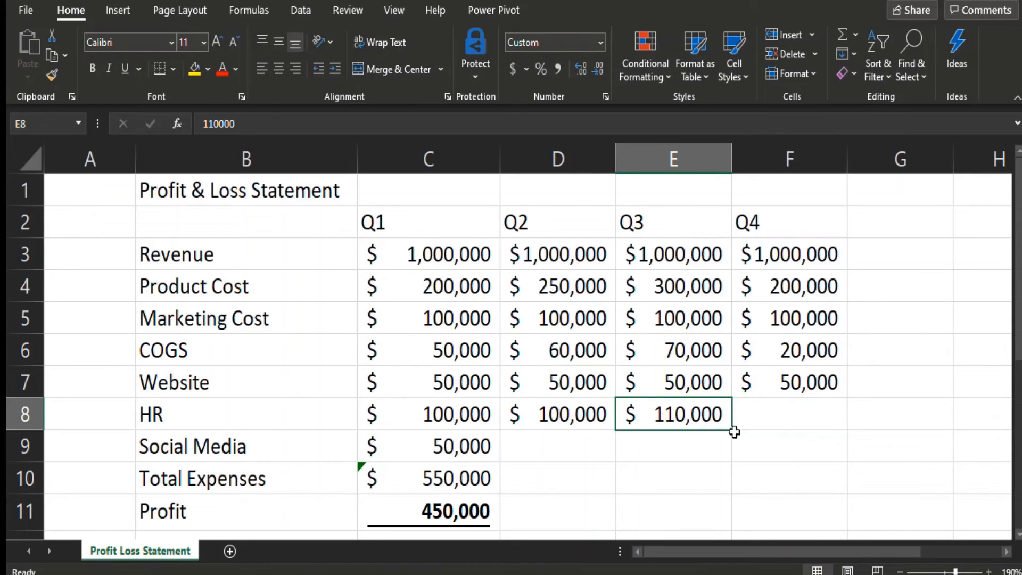
{"action": "left_click_drag", "start_coordinate": [732, 430], "coordinate": [822, 423]}
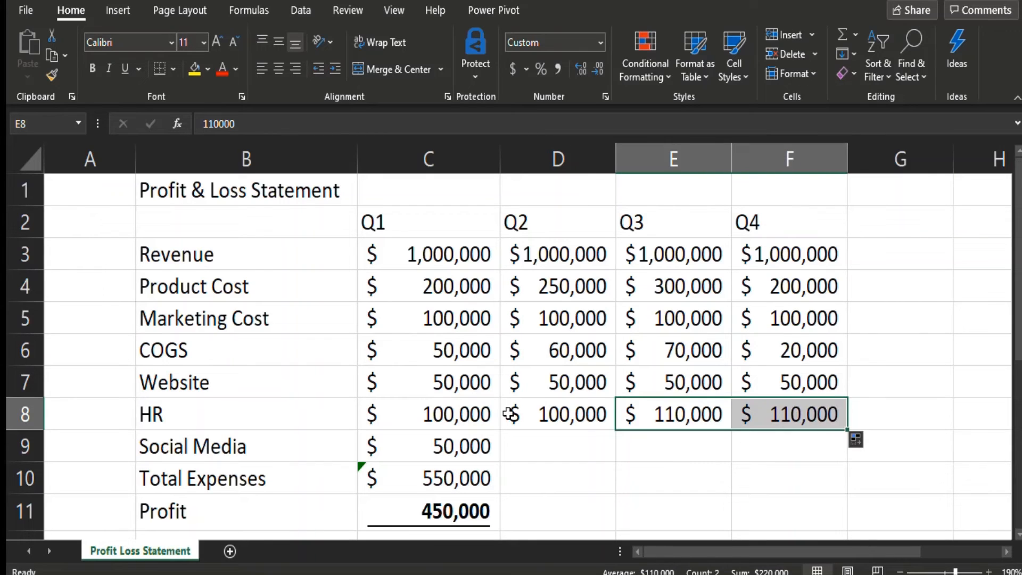
Step: Fill the Q1 Social Media amount from C9 across to F9 for the other quarters
{"action": "left_click", "coordinate": [459, 455]}
{"action": "left_click_drag", "start_coordinate": [500, 462], "coordinate": [840, 446]}
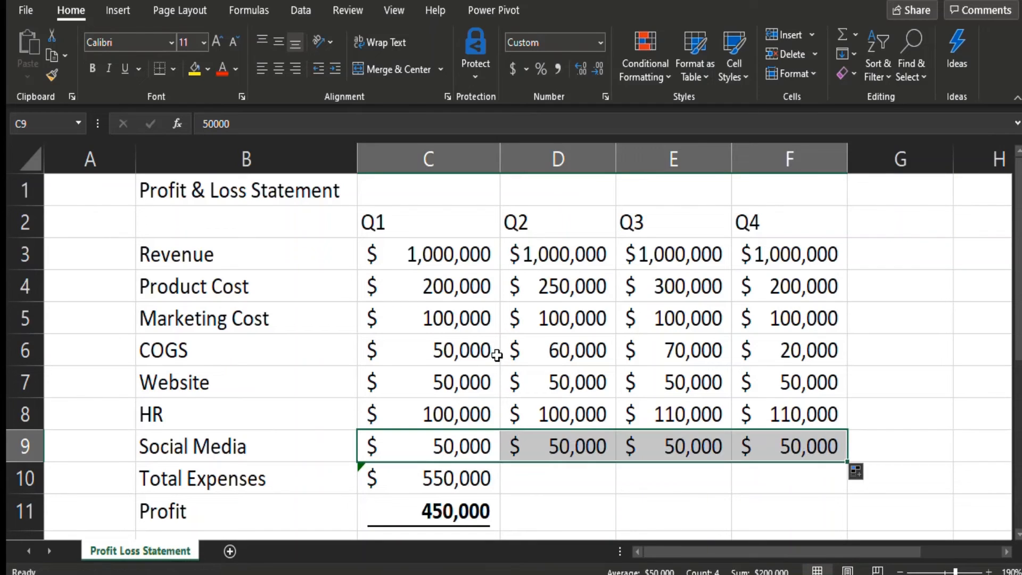
Step: Fill the Q1 Total Expenses formula in C10 and the Profit formula in C11 across to column F
{"action": "left_click", "coordinate": [426, 484]}
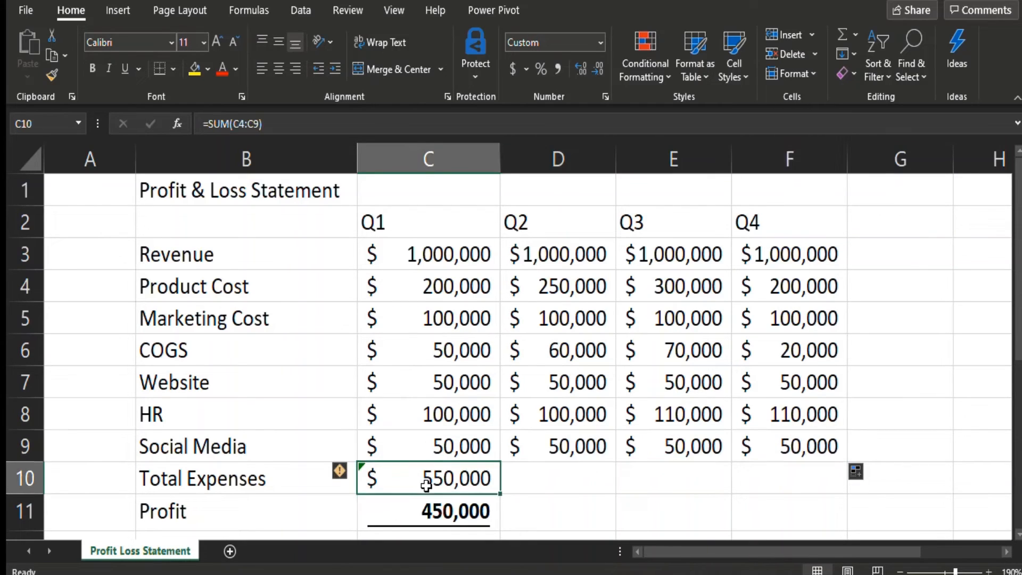
{"action": "left_click_drag", "start_coordinate": [500, 494], "coordinate": [836, 479]}
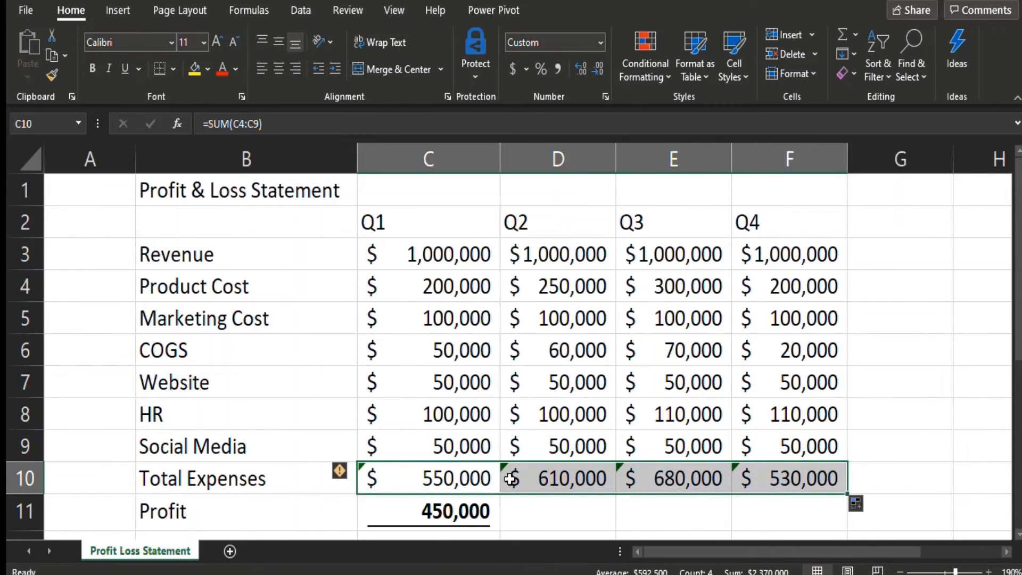
{"action": "left_click", "coordinate": [452, 515]}
{"action": "left_click_drag", "start_coordinate": [500, 530], "coordinate": [823, 514]}
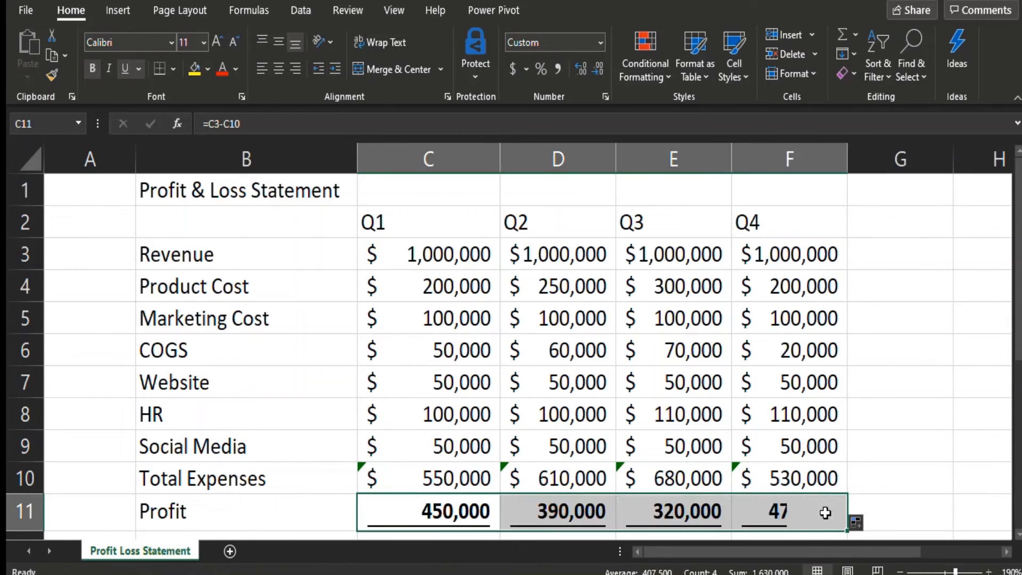
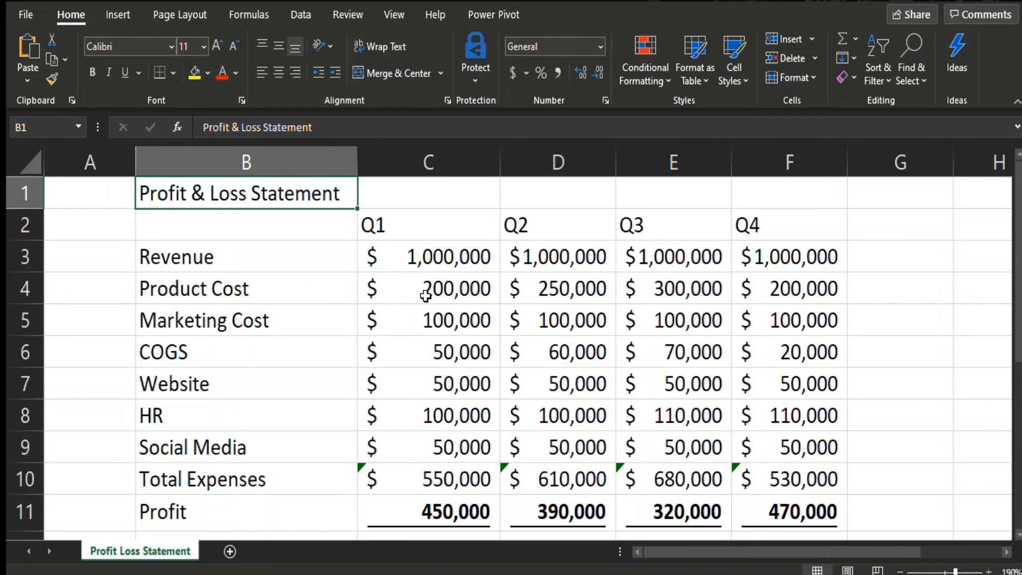
{"action": "left_click", "coordinate": [278, 314]}
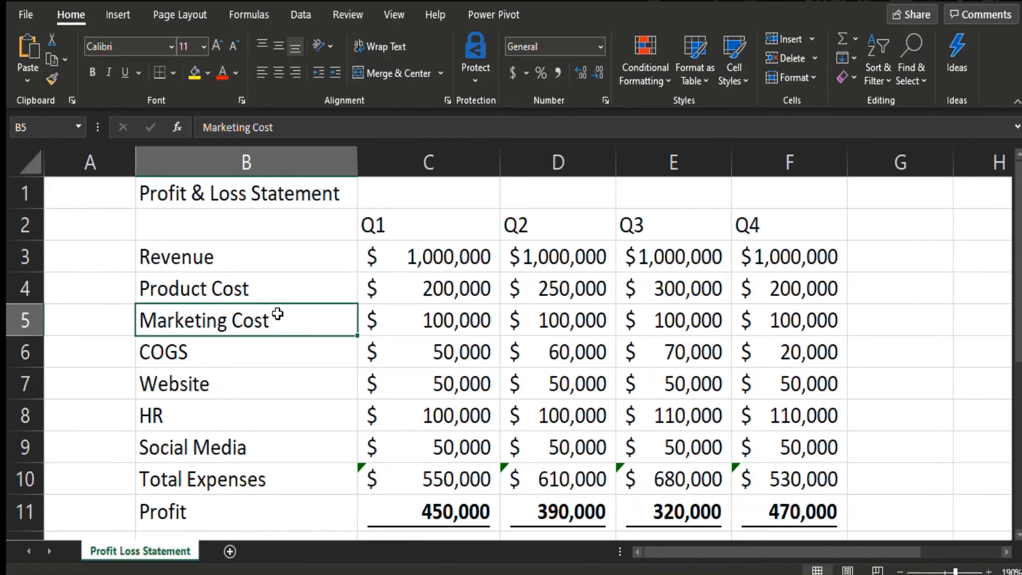
Step: Apply a bold blue 15-point heading cell style to the title in B1 and merge and center it across B1:F1
{"action": "left_click", "coordinate": [268, 235]}
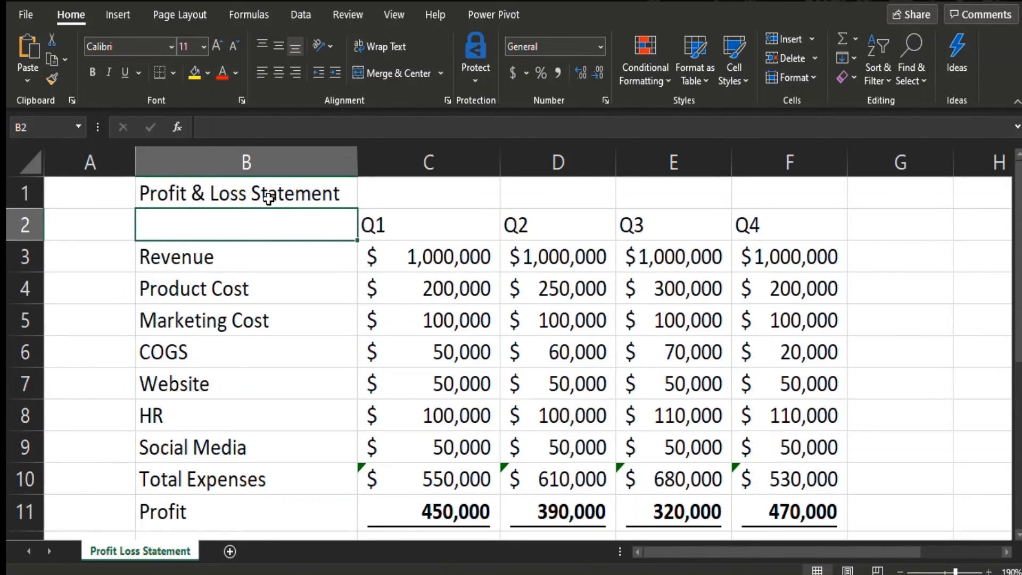
{"action": "left_click", "coordinate": [268, 197]}
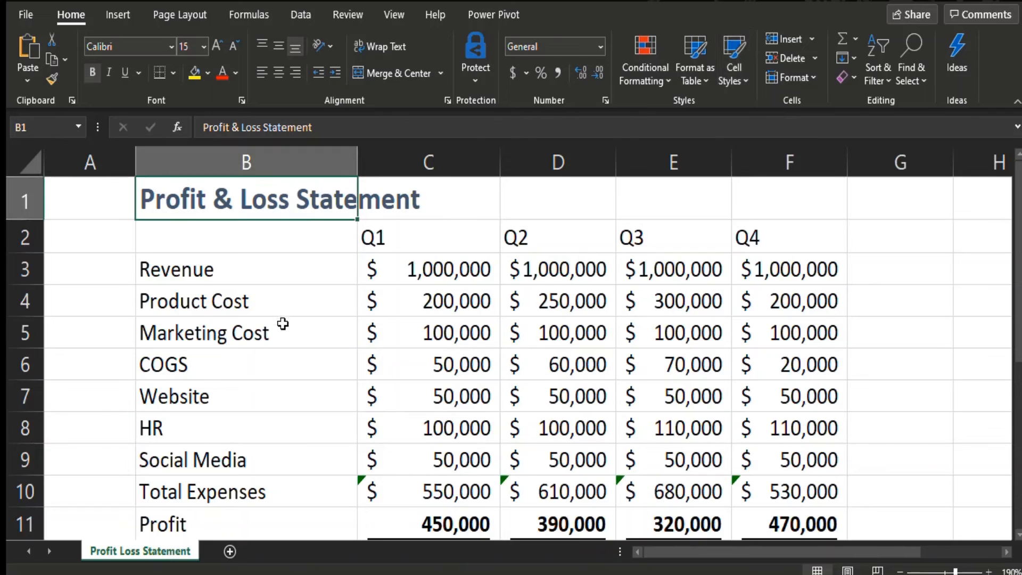
{"action": "left_click", "coordinate": [281, 324]}
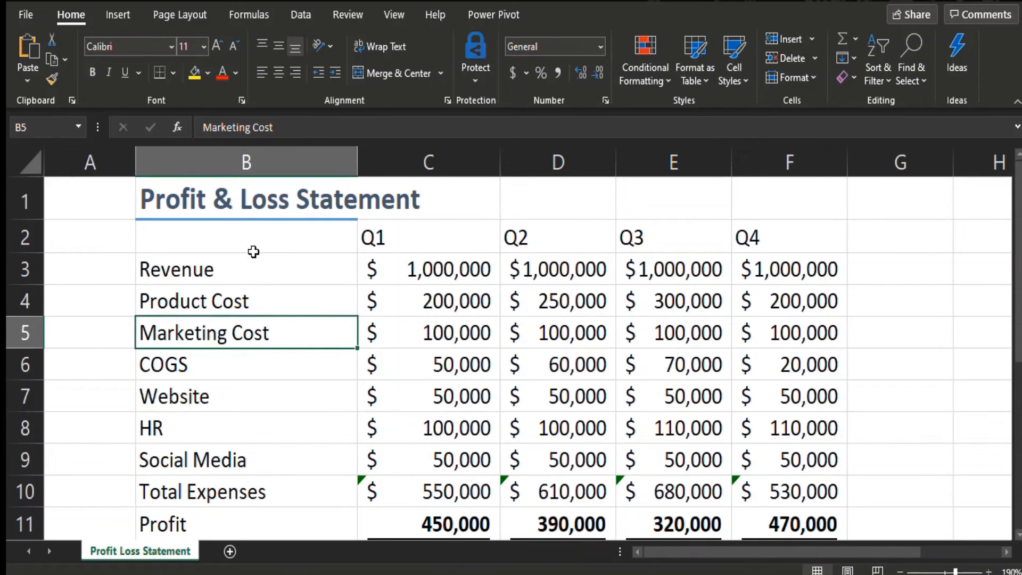
{"action": "left_click_drag", "start_coordinate": [256, 207], "coordinate": [796, 177]}
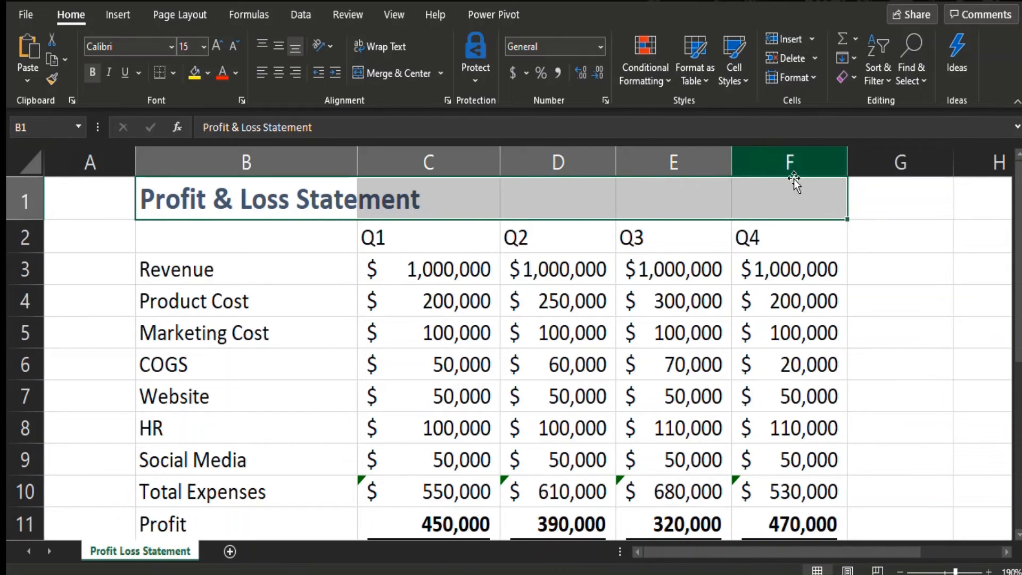
{"action": "left_click", "coordinate": [390, 74]}
{"action": "left_click", "coordinate": [336, 367]}
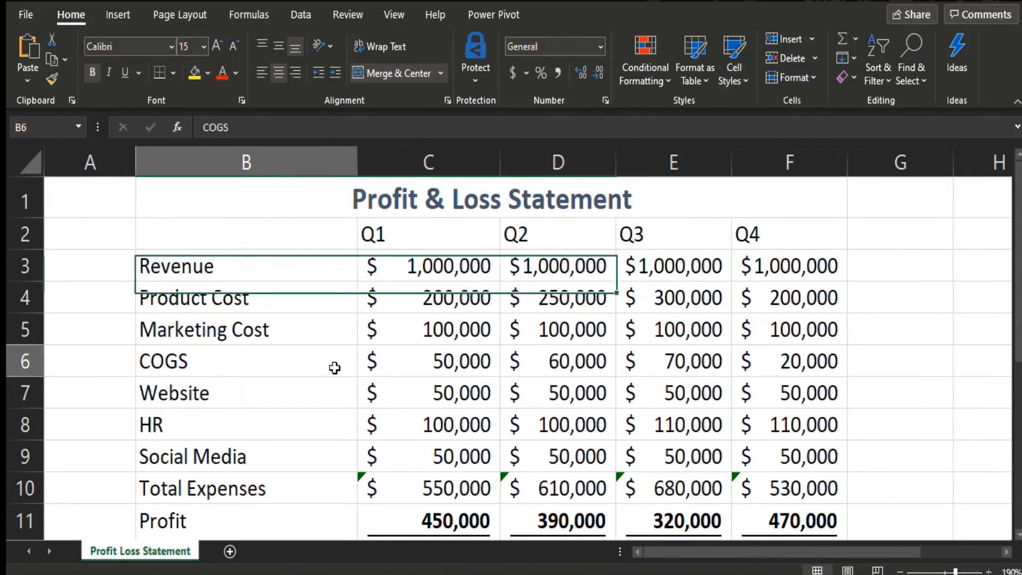
Step: Add borders around all cells of the statement table in B2:F11
{"action": "left_click", "coordinate": [250, 232]}
{"action": "left_click_drag", "start_coordinate": [251, 232], "coordinate": [795, 533]}
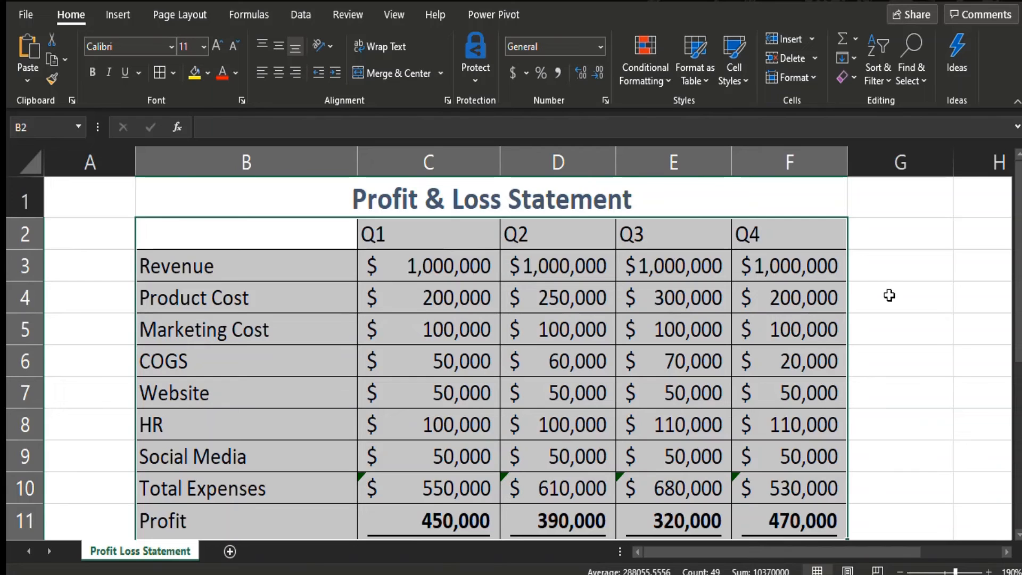
{"action": "left_click", "coordinate": [893, 299]}
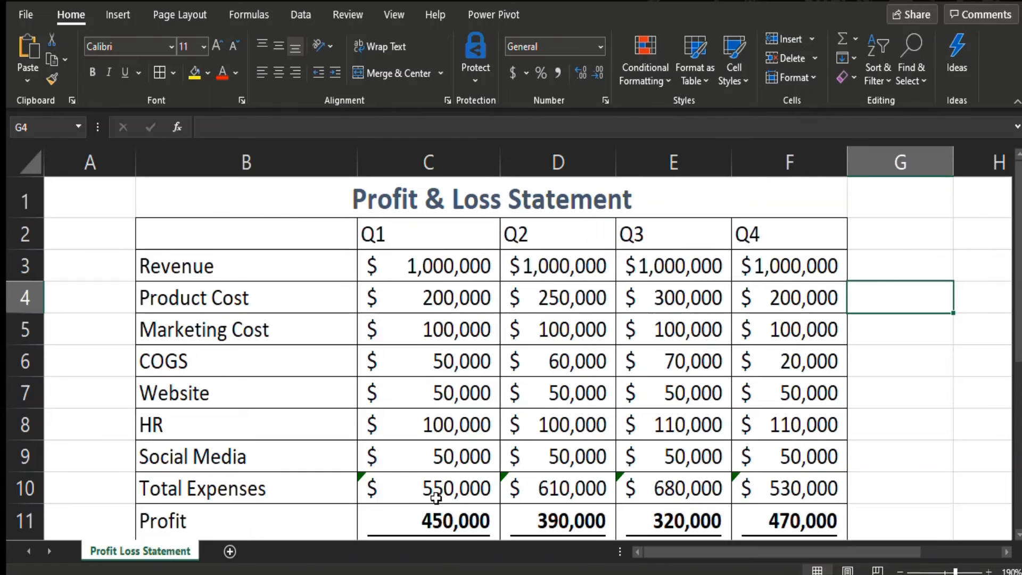
Step: Clear the Total Expenses and Profit formulas for all four quarters in C10:F11
{"action": "left_click", "coordinate": [435, 491]}
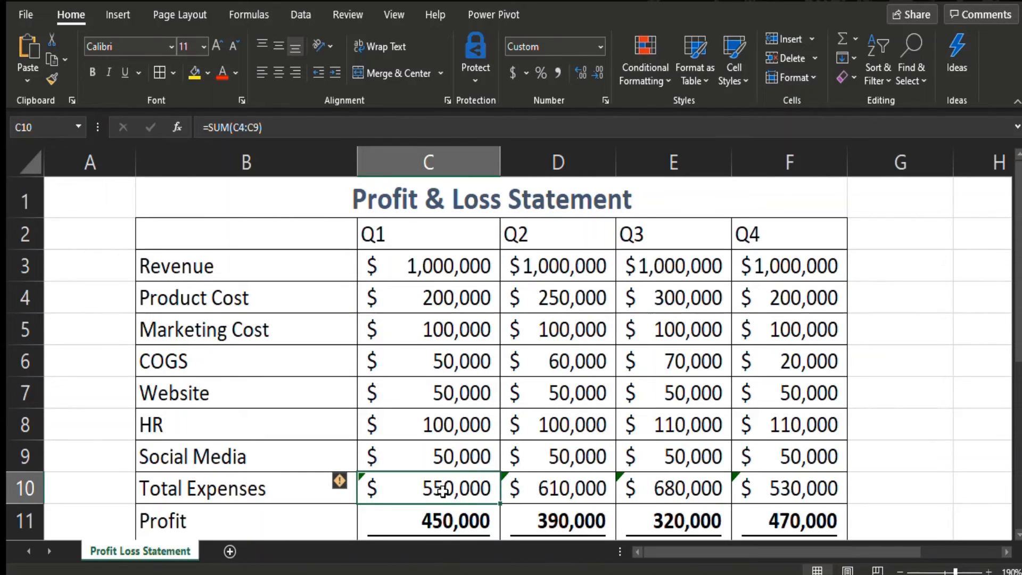
{"action": "left_click", "coordinate": [455, 524]}
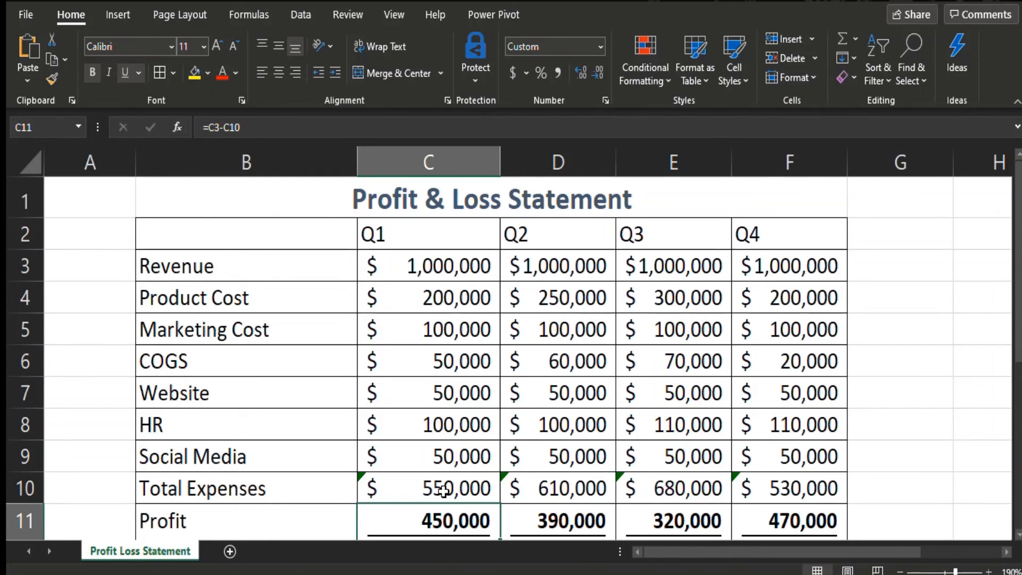
{"action": "left_click", "coordinate": [443, 491]}
{"action": "key", "text": "shift+Right"}
{"action": "key", "text": "shift+Right"}
{"action": "key", "text": "shift+Right"}
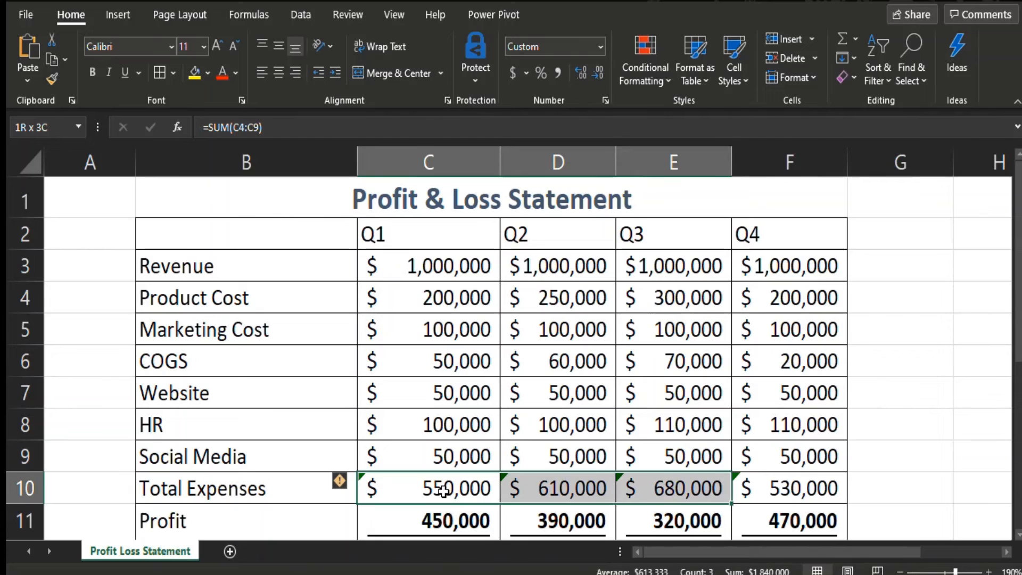
{"action": "key", "text": "shift+Down"}
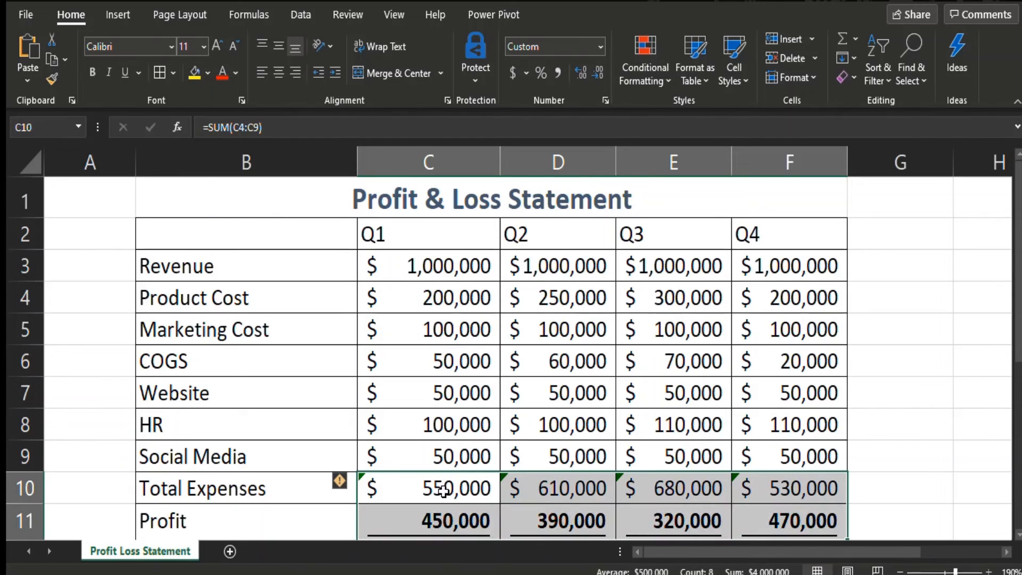
{"action": "key", "text": "Delete"}
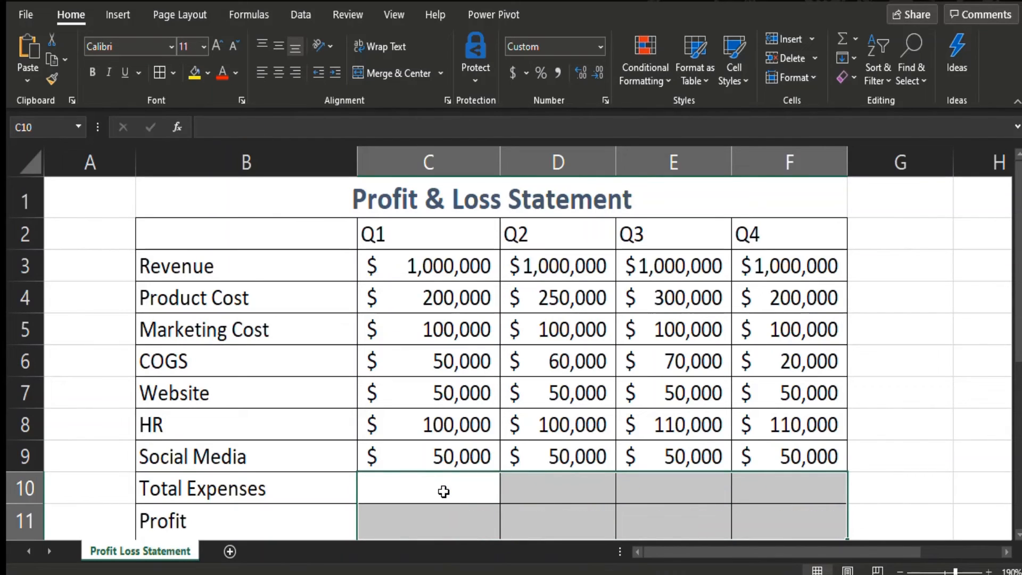
{"action": "left_click", "coordinate": [443, 491]}
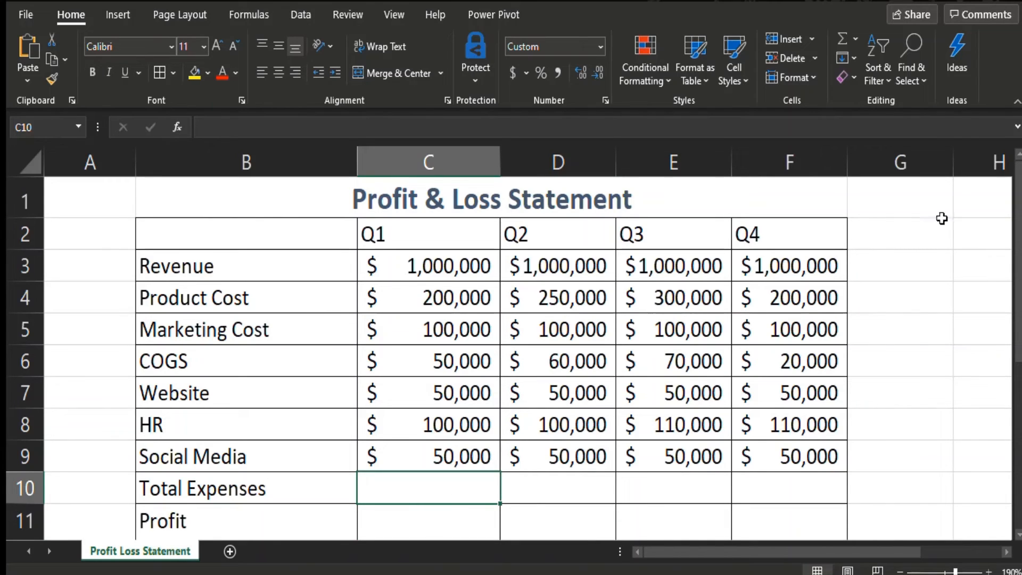
Step: Enter the column heading Total in G2, beside the Q4 heading
{"action": "left_click", "coordinate": [886, 231]}
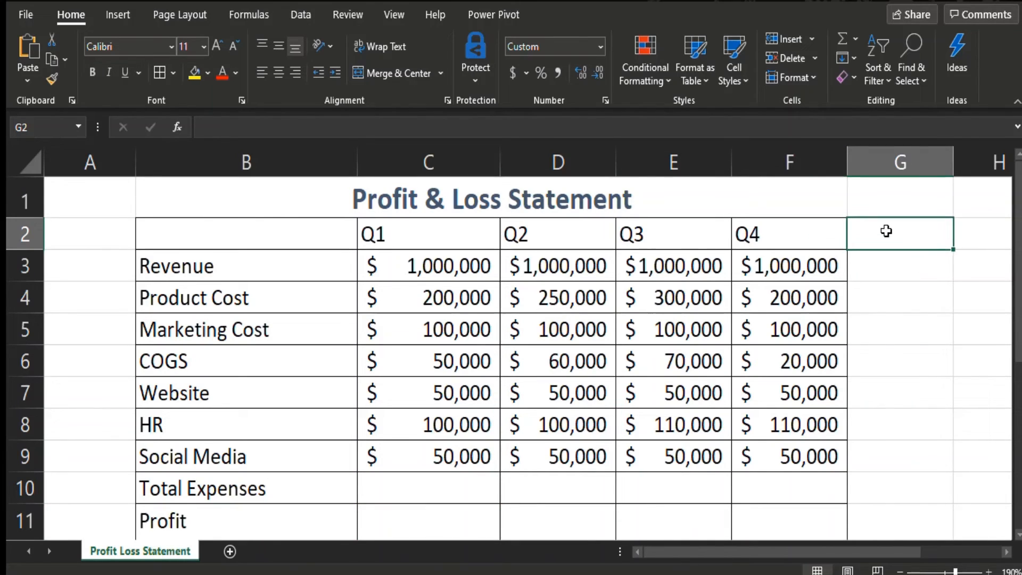
{"action": "type", "text": "Tota"}
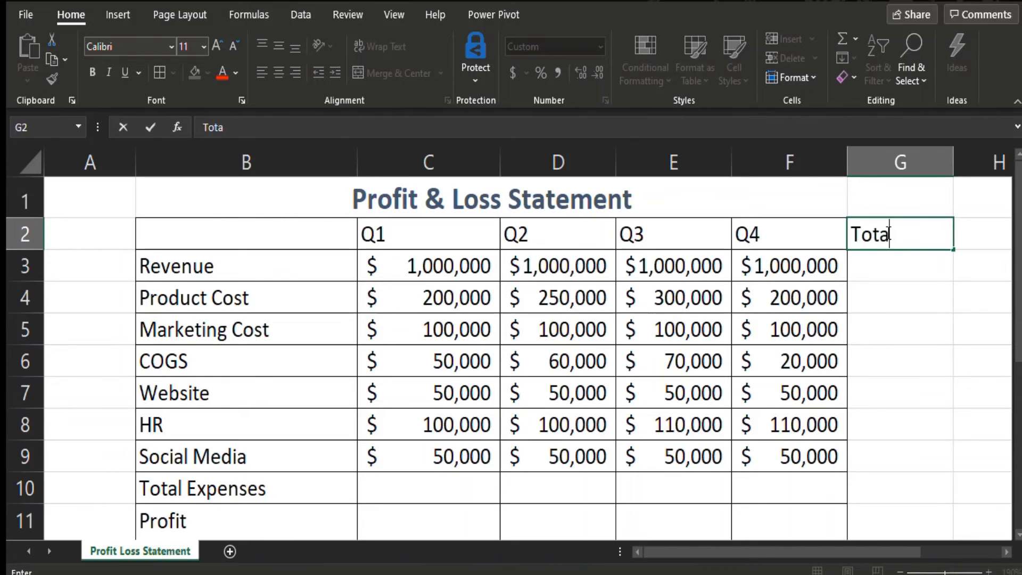
{"action": "type", "text": "l"}
{"action": "key", "text": "Return"}
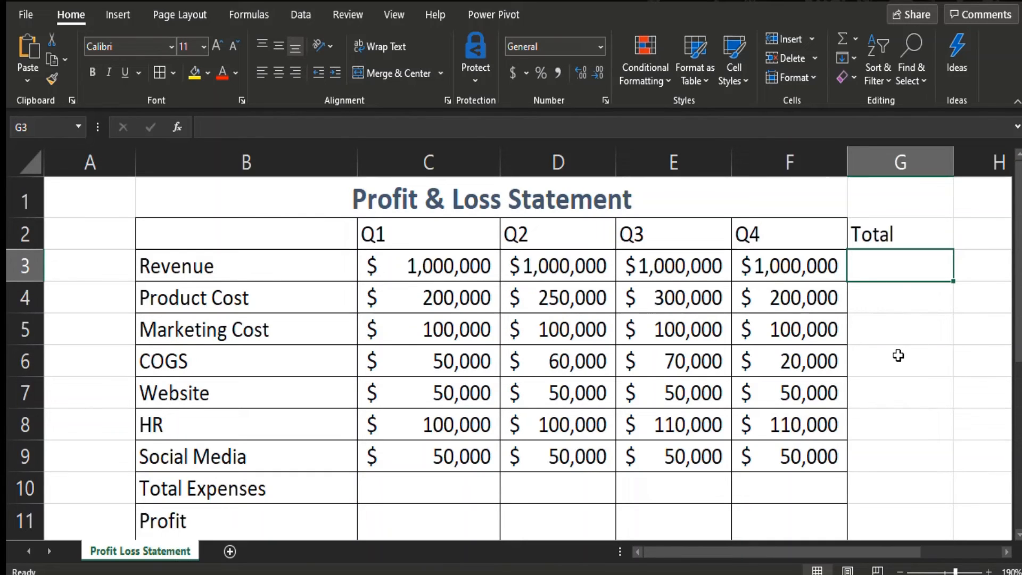
Step: Enter the formula =C3+D3+E3+F3 in G3 to total the Revenue of the four quarters
{"action": "type", "text": "="}
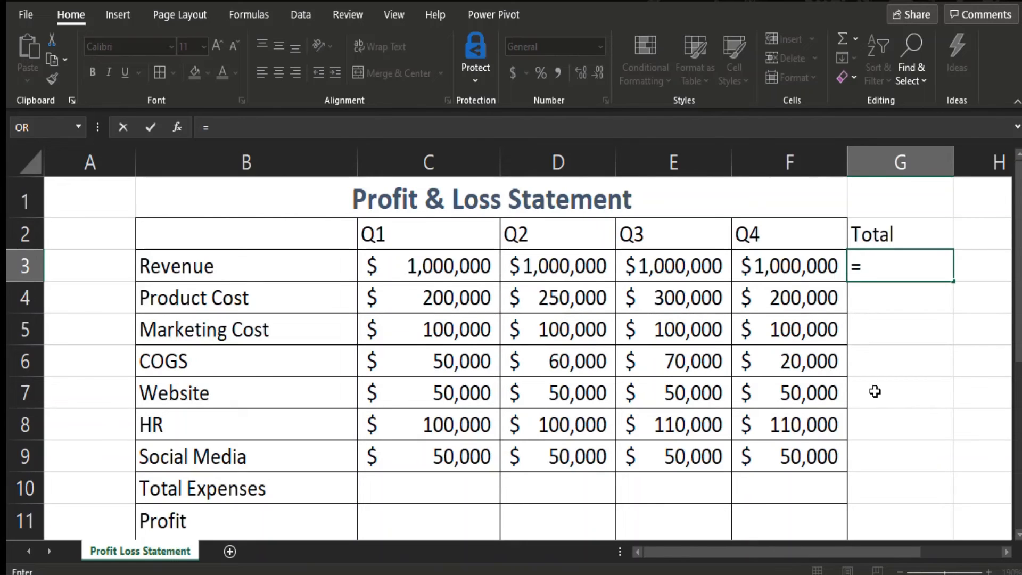
{"action": "type", "text": "C3"}
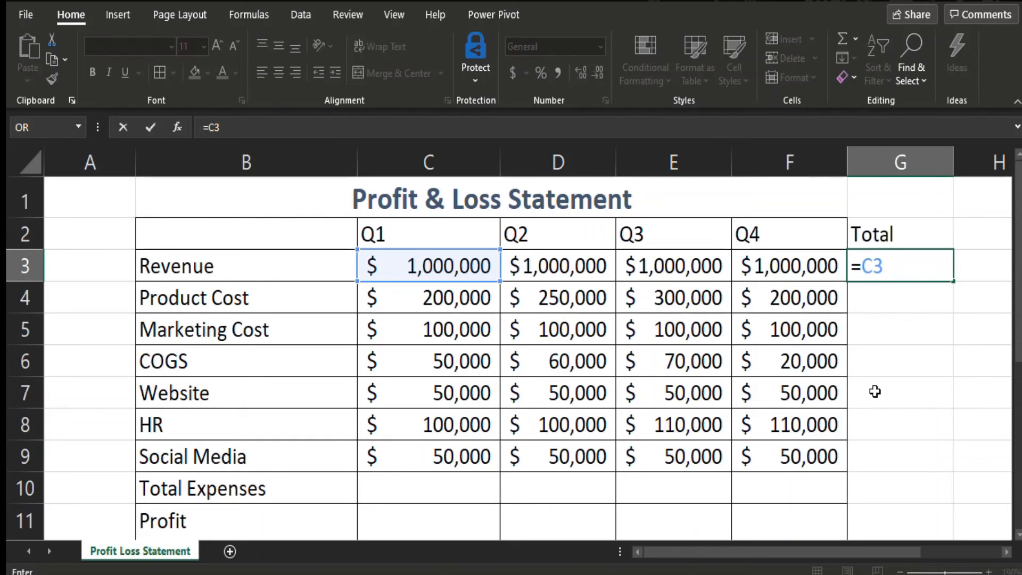
{"action": "type", "text": "+"}
{"action": "type", "text": "D3"}
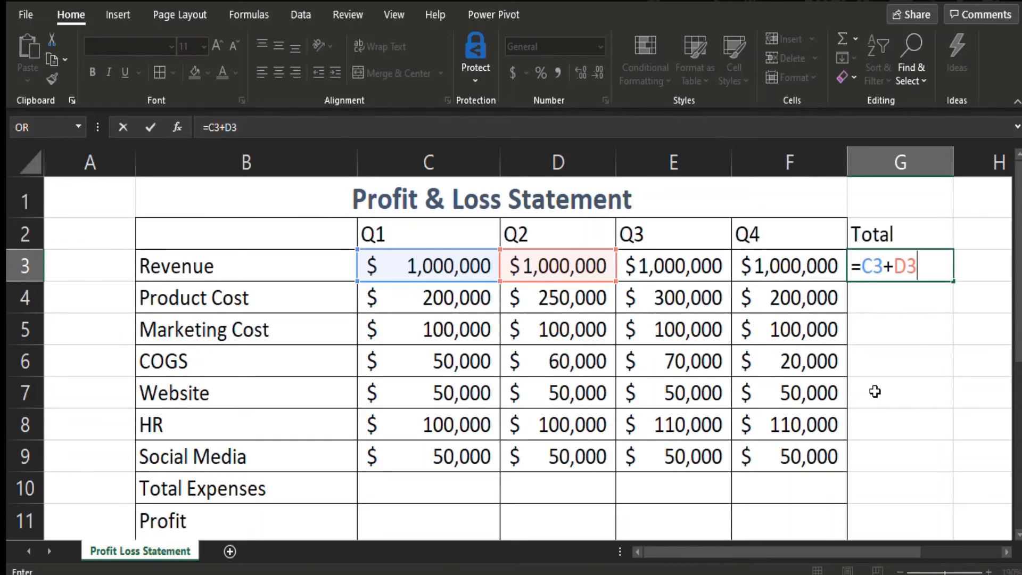
{"action": "type", "text": "+E3"}
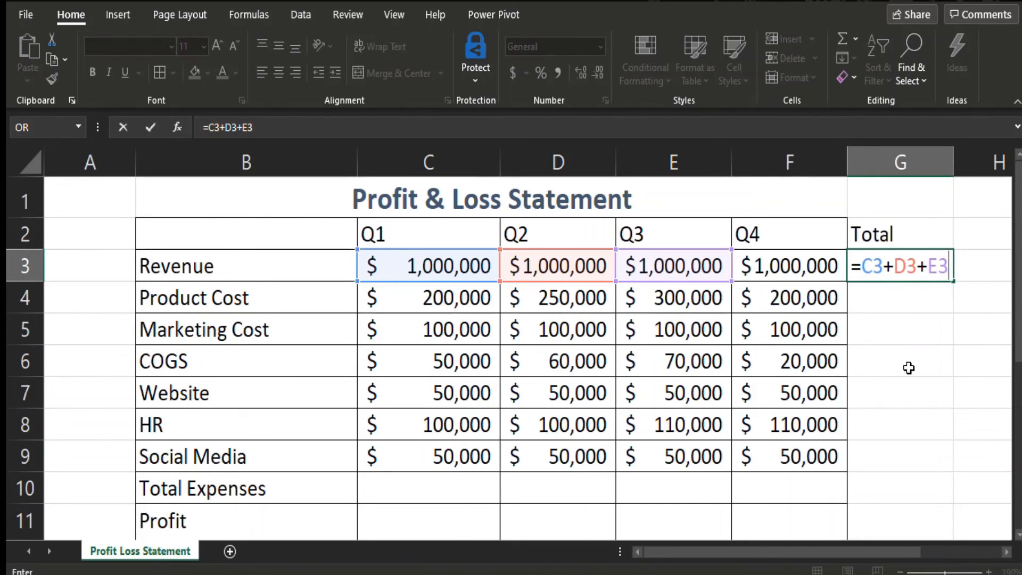
{"action": "type", "text": "+F3"}
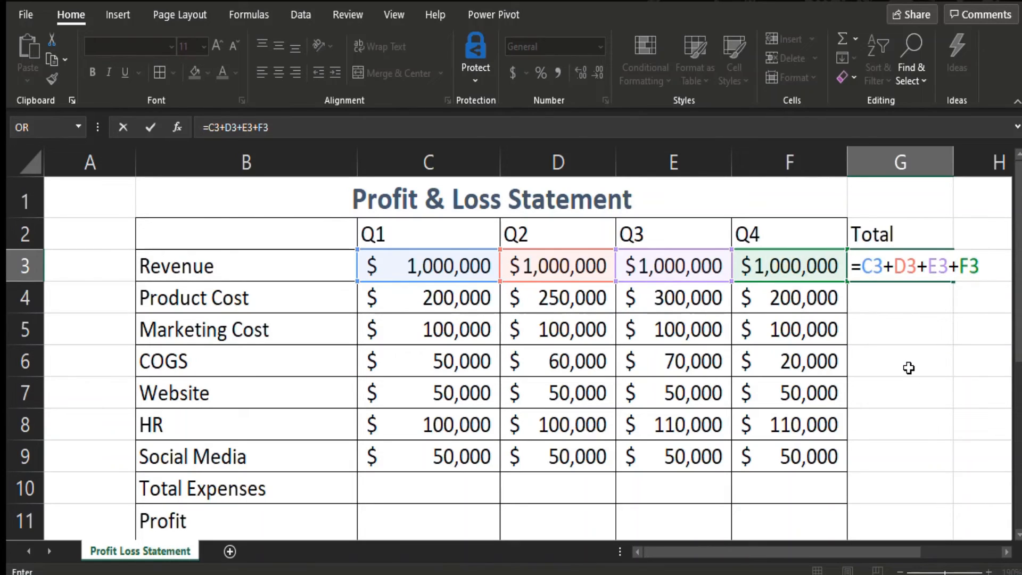
{"action": "key", "text": "Return"}
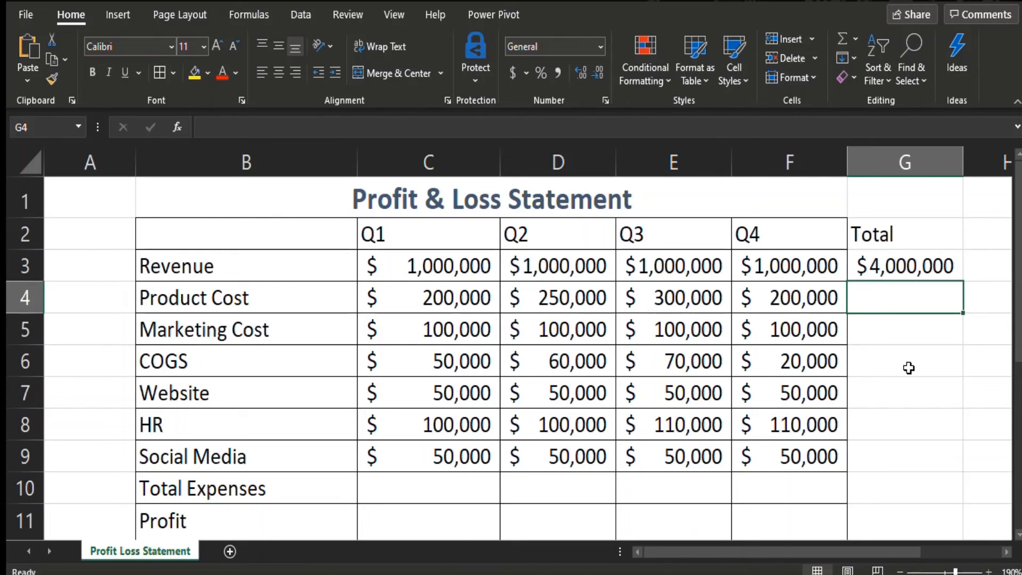
Step: Enter the formula =C4+C5+C6+C7+C8+C9 in C10 to add up the Q1 expenses
{"action": "left_click", "coordinate": [406, 494]}
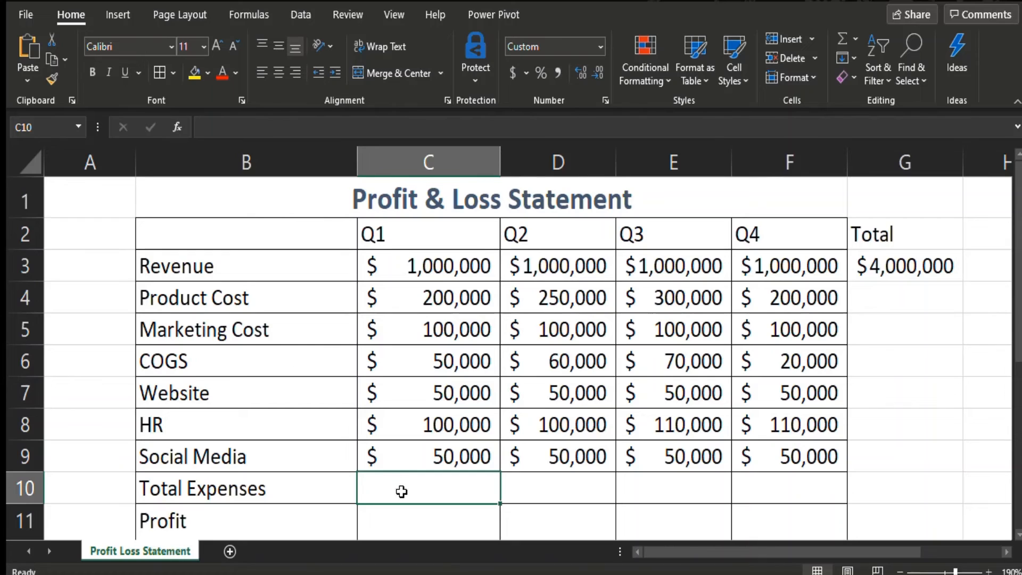
{"action": "type", "text": "="}
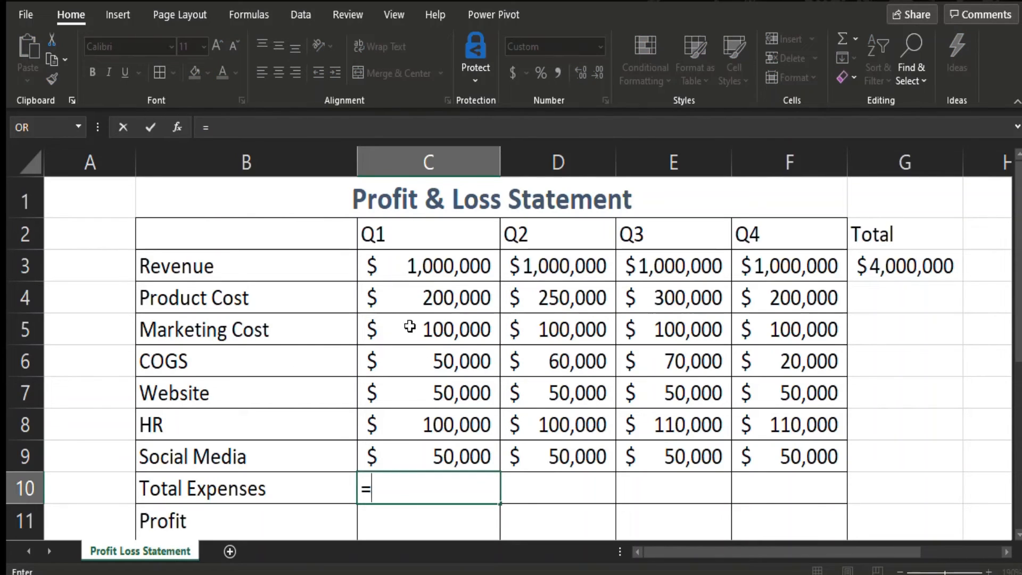
{"action": "left_click", "coordinate": [416, 303]}
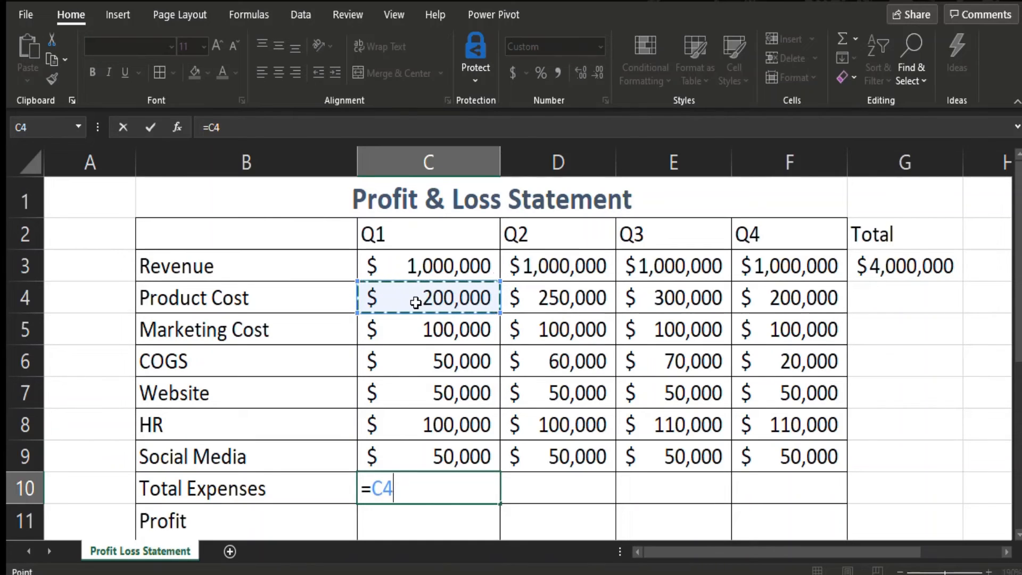
{"action": "type", "text": "+"}
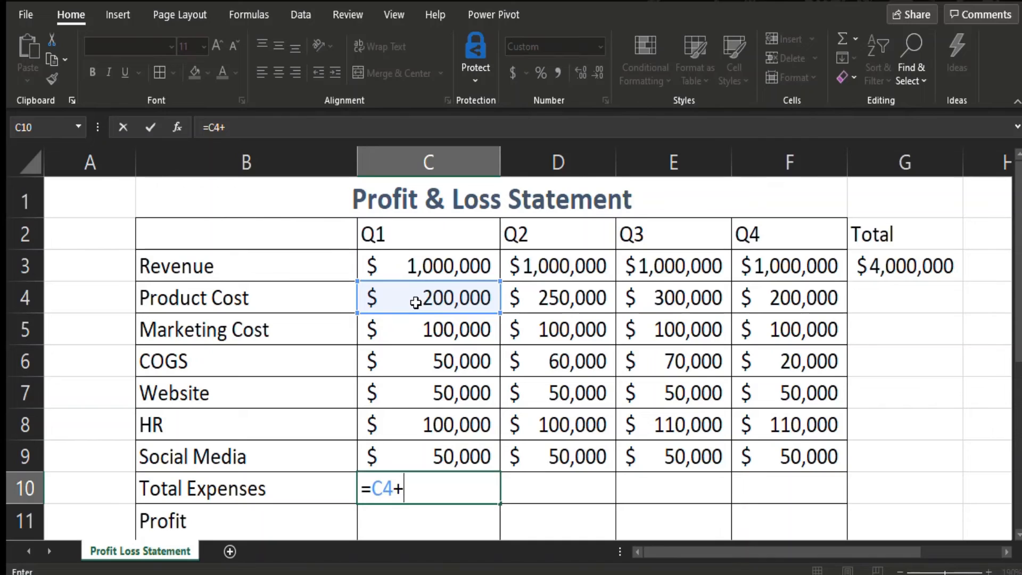
{"action": "left_click", "coordinate": [419, 333]}
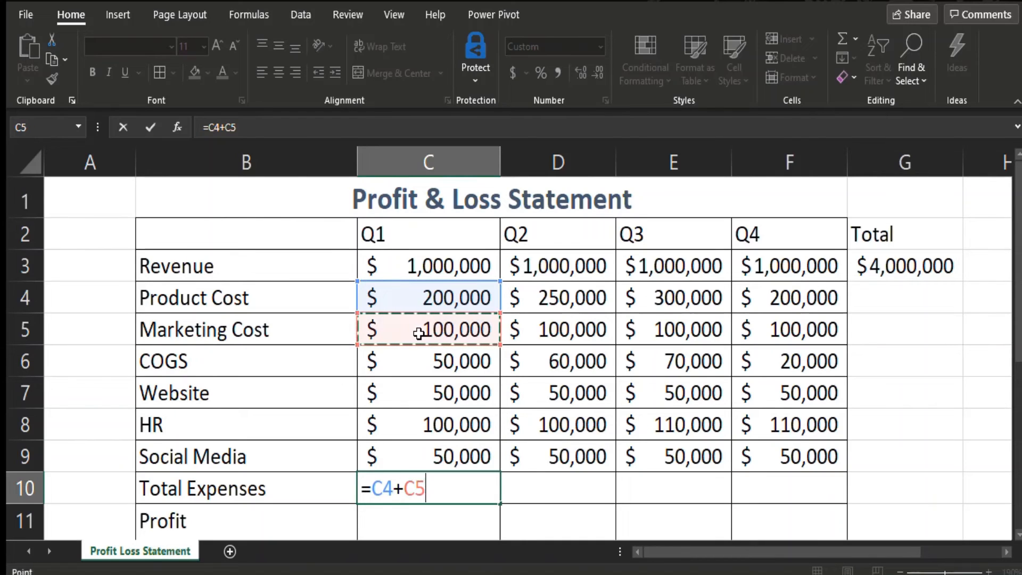
{"action": "type", "text": "+"}
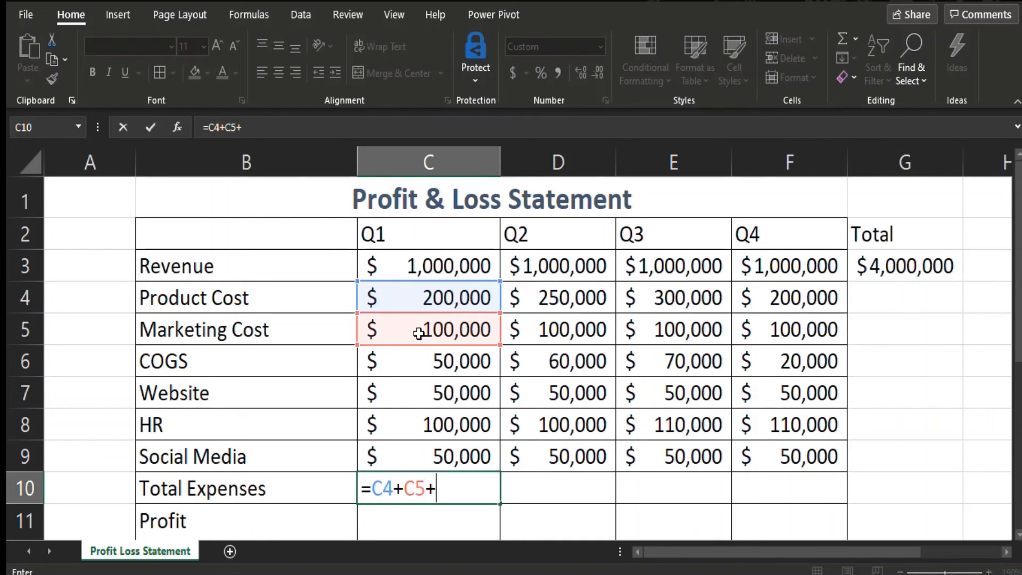
{"action": "left_click", "coordinate": [419, 365]}
{"action": "type", "text": "+"}
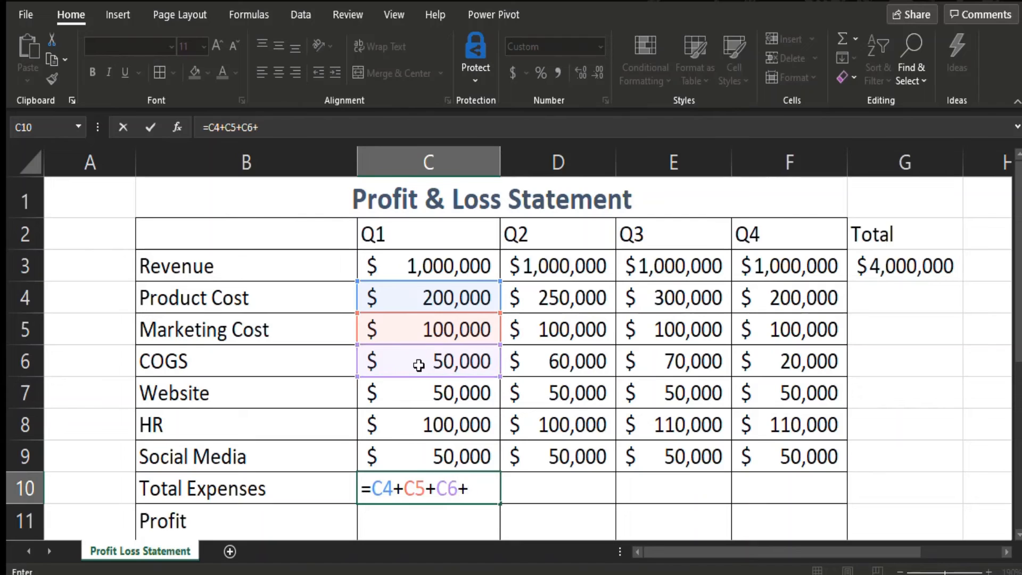
{"action": "left_click", "coordinate": [419, 391]}
{"action": "type", "text": "+"}
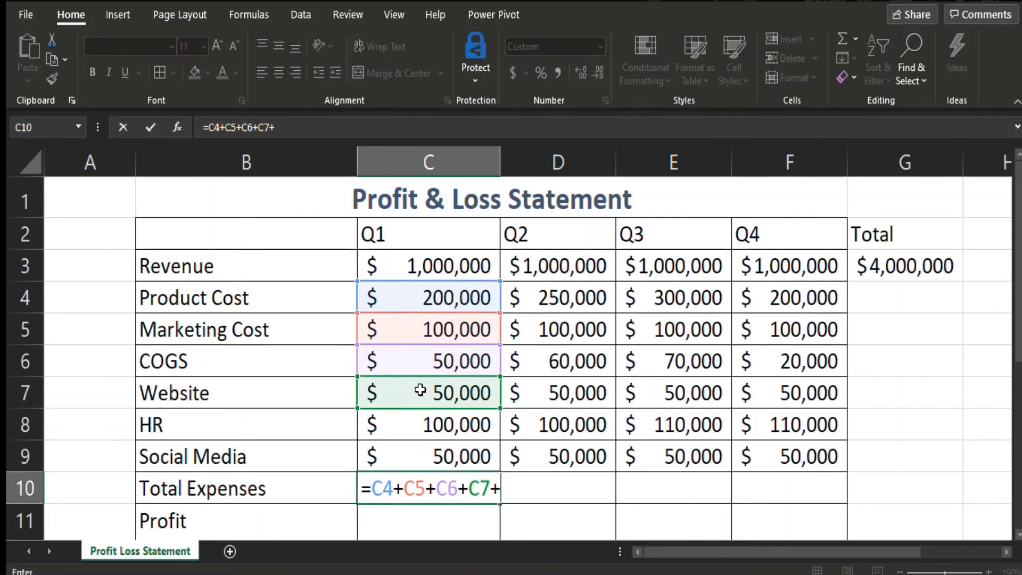
{"action": "left_click", "coordinate": [422, 425]}
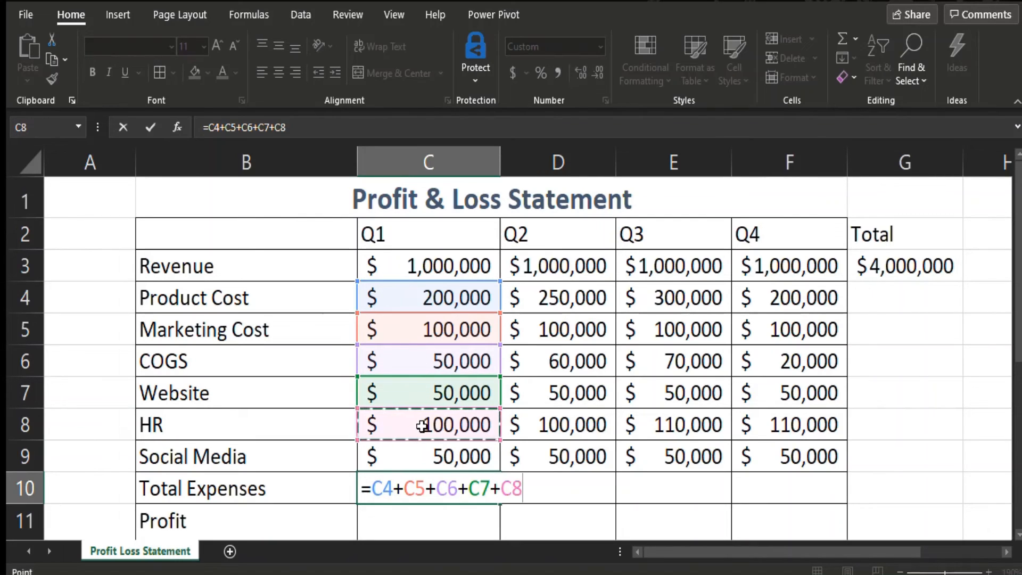
{"action": "type", "text": "+"}
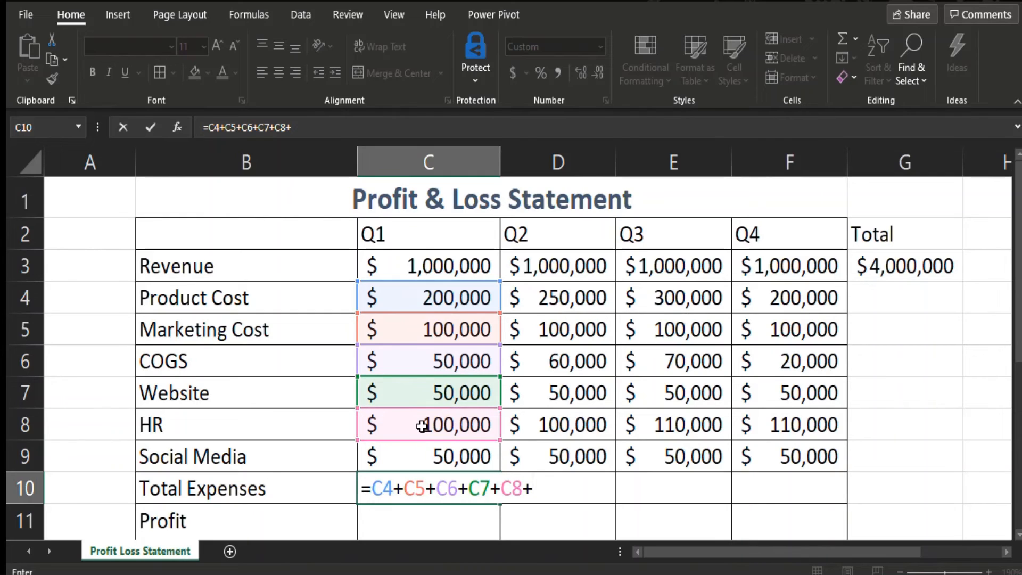
{"action": "left_click", "coordinate": [425, 464]}
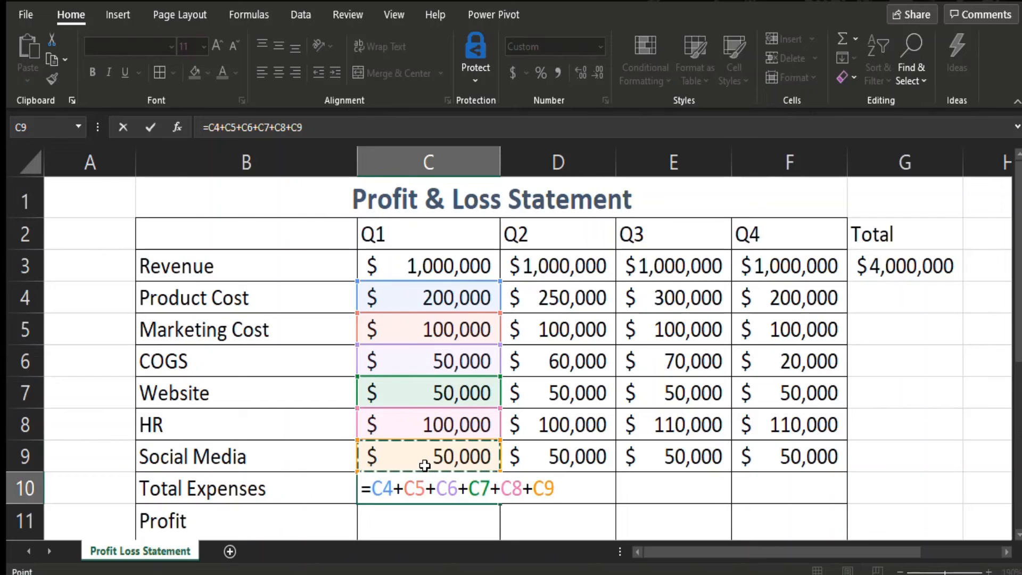
{"action": "key", "text": "Return"}
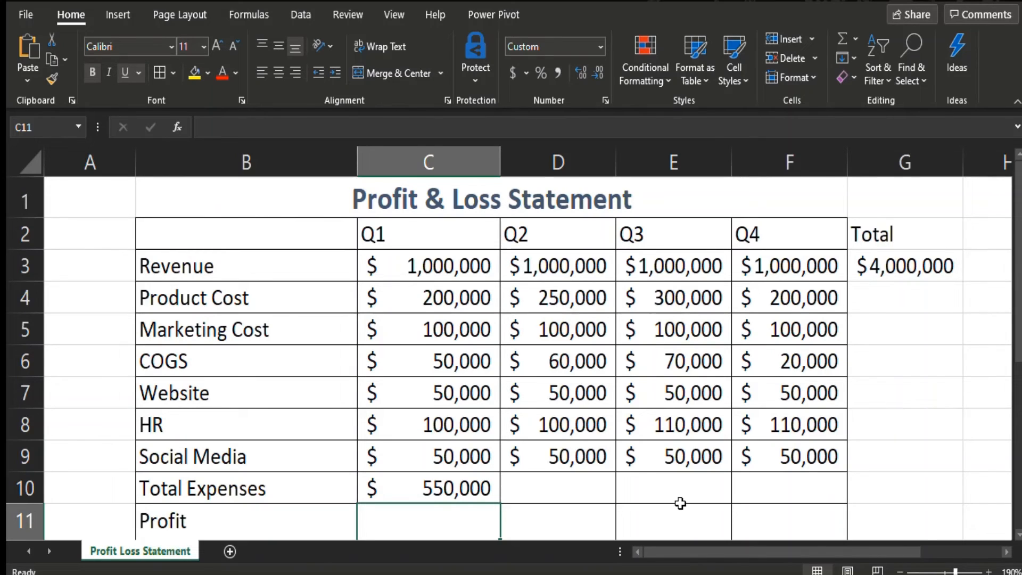
{"action": "left_click", "coordinate": [437, 487]}
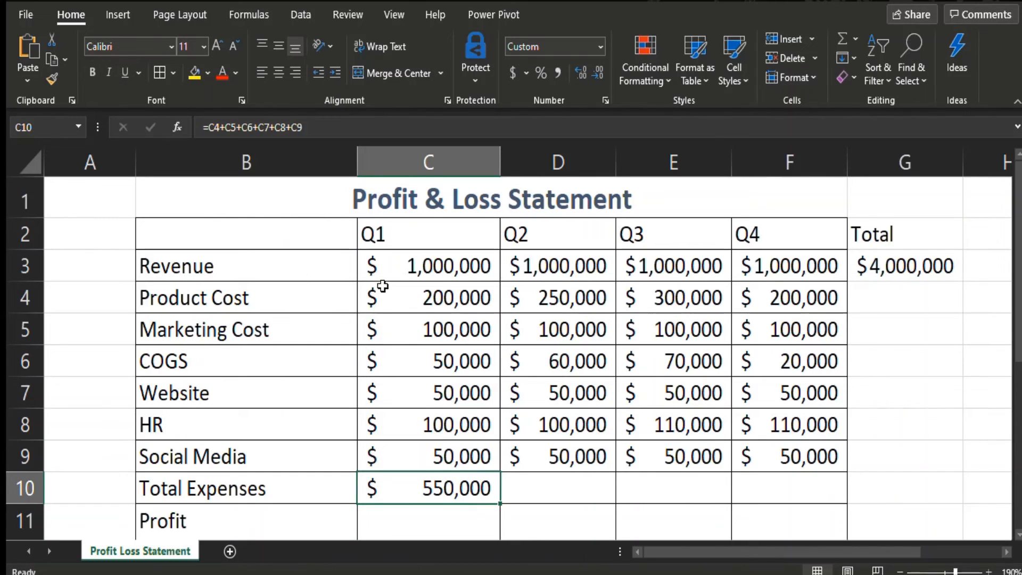
Step: Copy the Q1 Total Expenses formula in C10 across to Q2, Q3 and Q4 in D10:F10
{"action": "key", "text": "F2"}
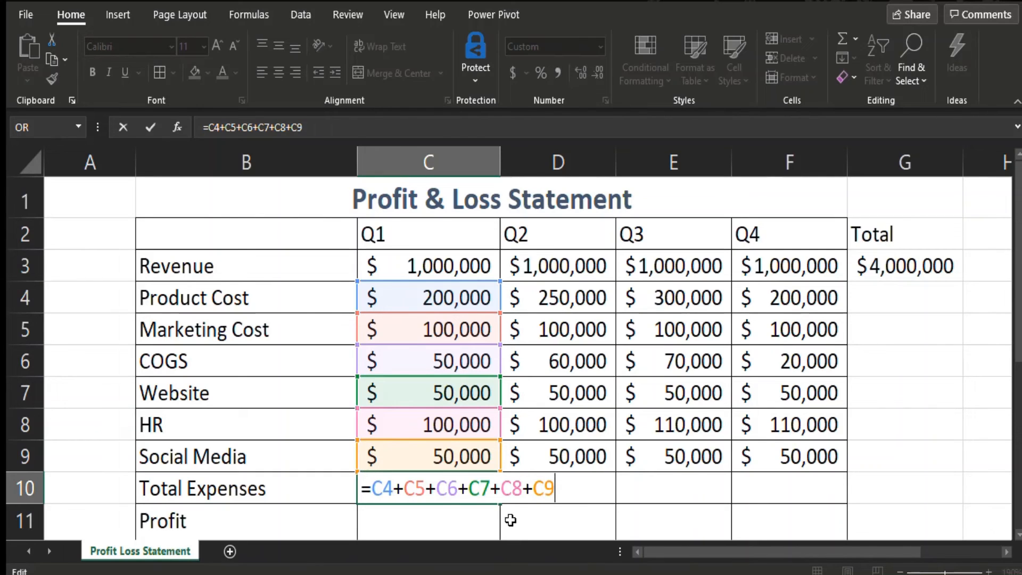
{"action": "key", "text": "ctrl+Return"}
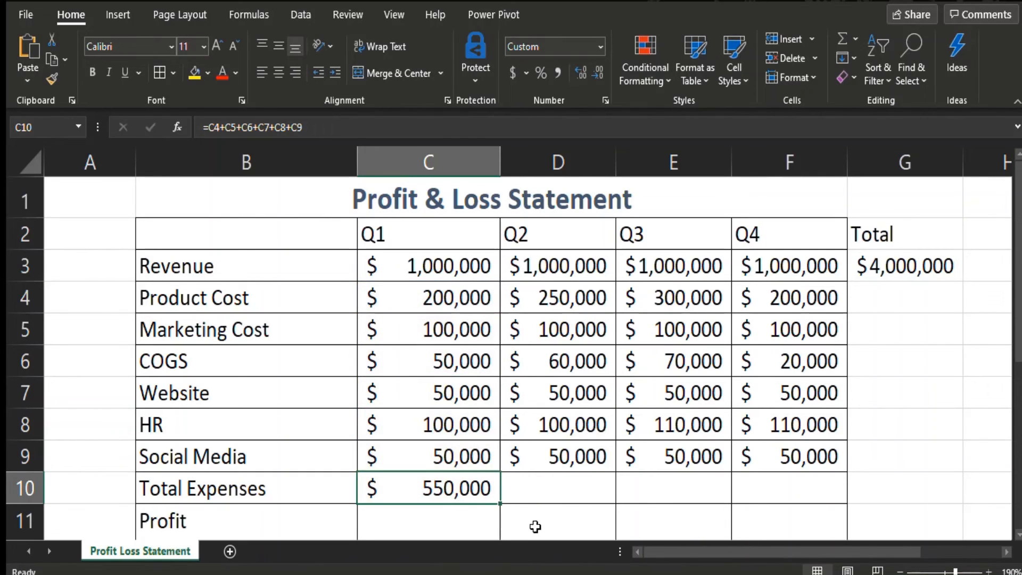
{"action": "left_click", "coordinate": [554, 483]}
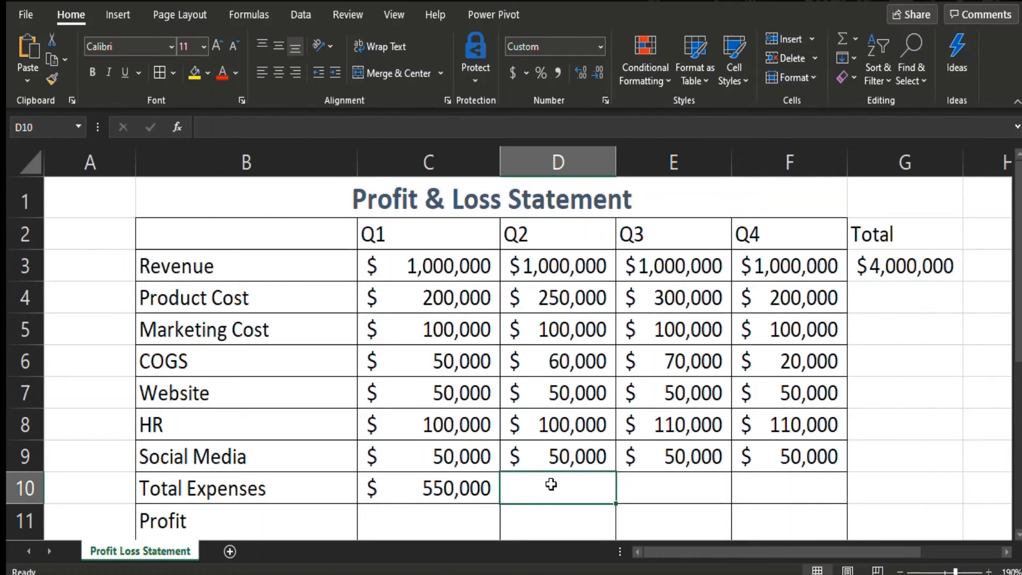
{"action": "left_click", "coordinate": [434, 479]}
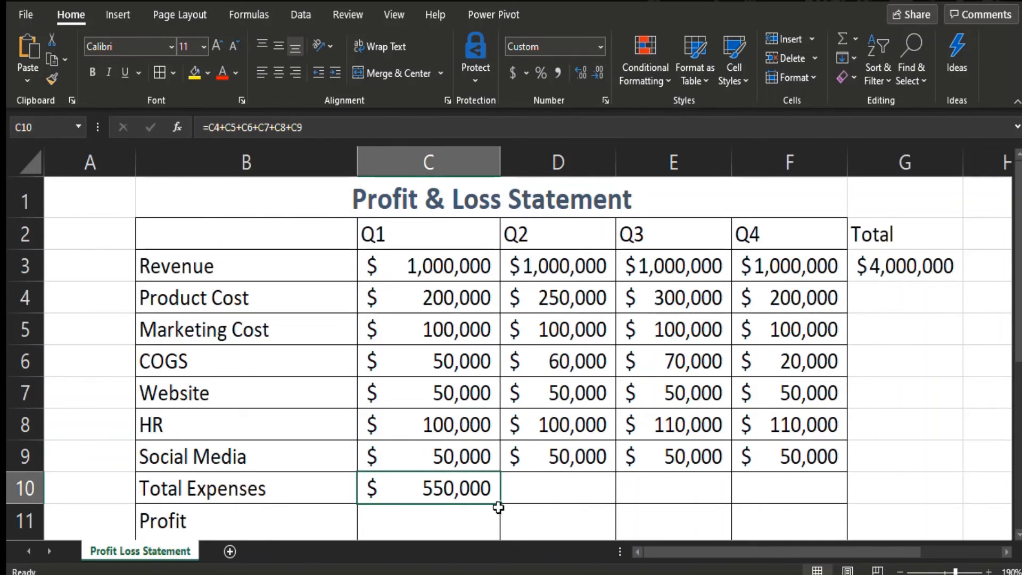
{"action": "left_click_drag", "start_coordinate": [503, 504], "coordinate": [823, 493]}
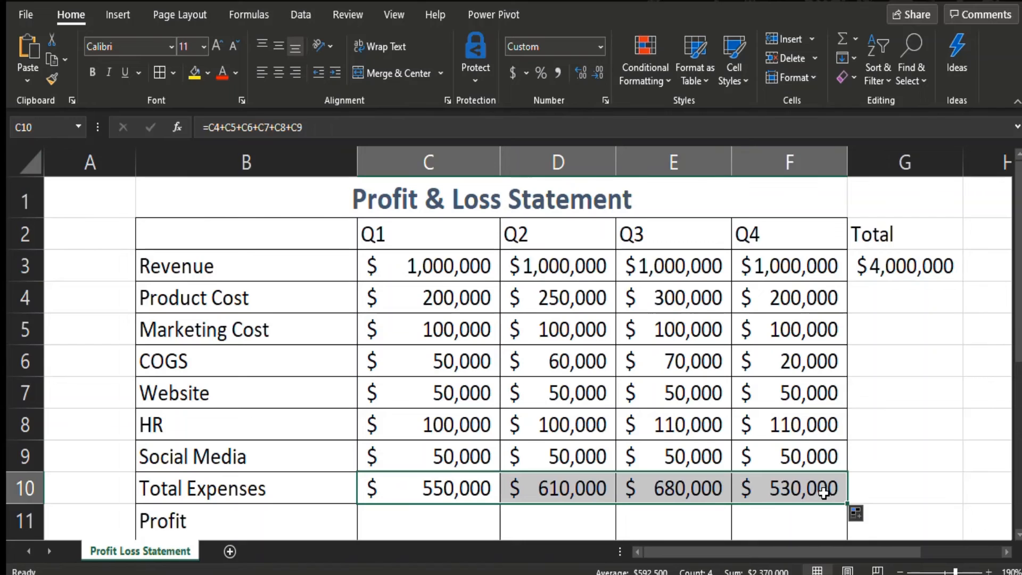
Step: Inspect the cell references in the copied Total Expenses formulas for Q2, Q3 and Q4 in D10, E10 and F10
{"action": "left_click", "coordinate": [580, 488]}
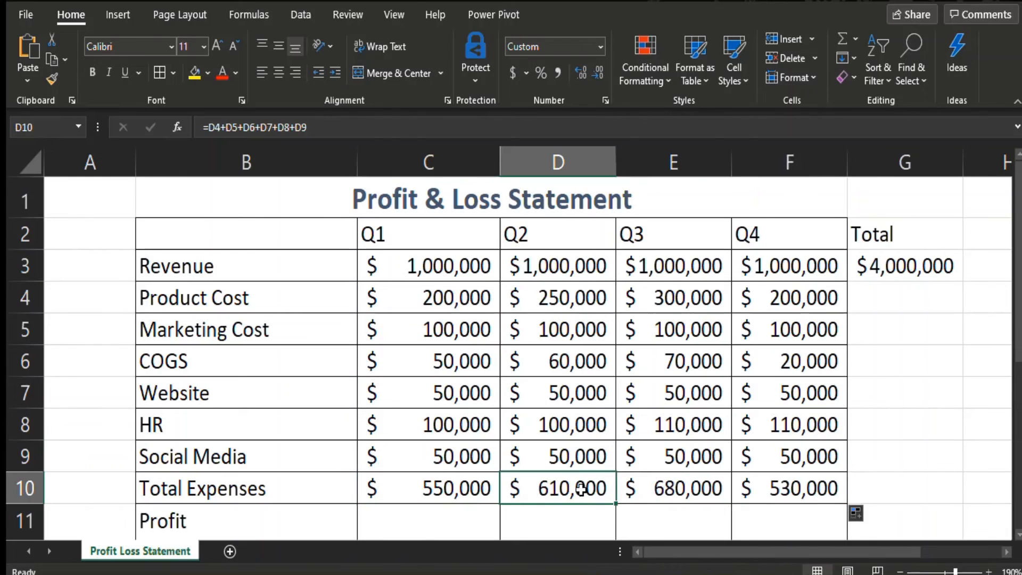
{"action": "key", "text": "F2"}
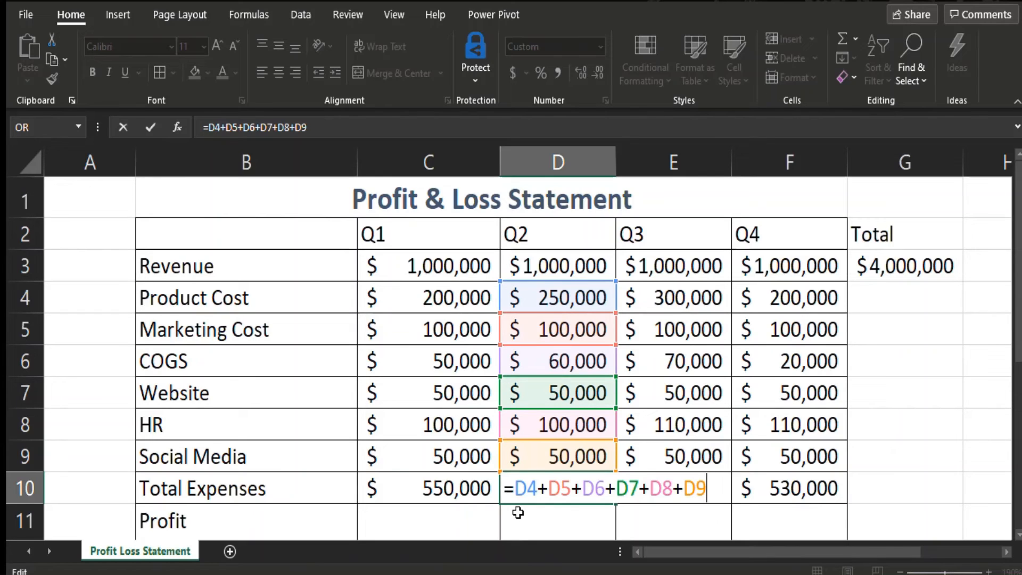
{"action": "left_click", "coordinate": [650, 530]}
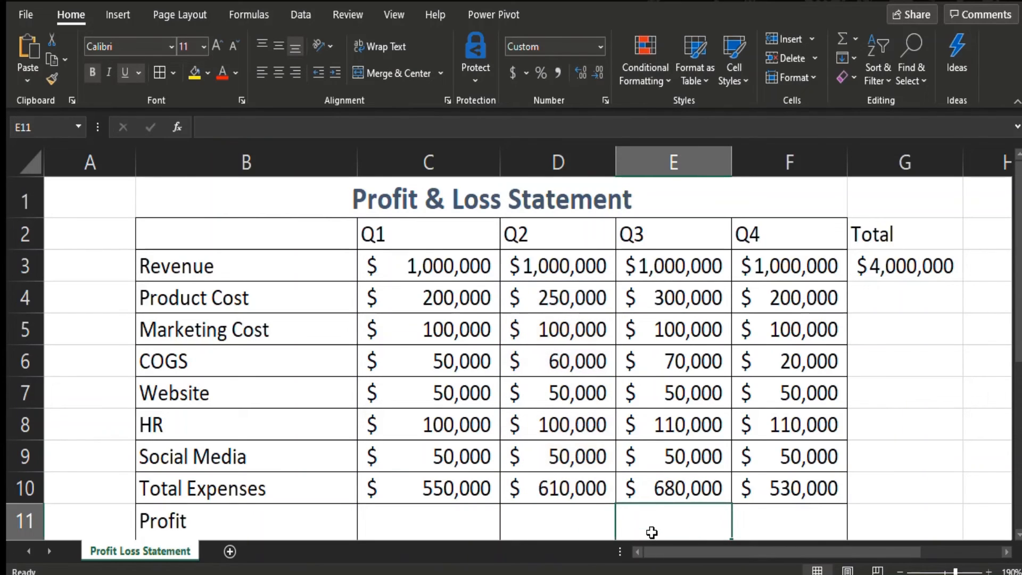
{"action": "left_click", "coordinate": [666, 487]}
{"action": "double_click", "coordinate": [665, 487]}
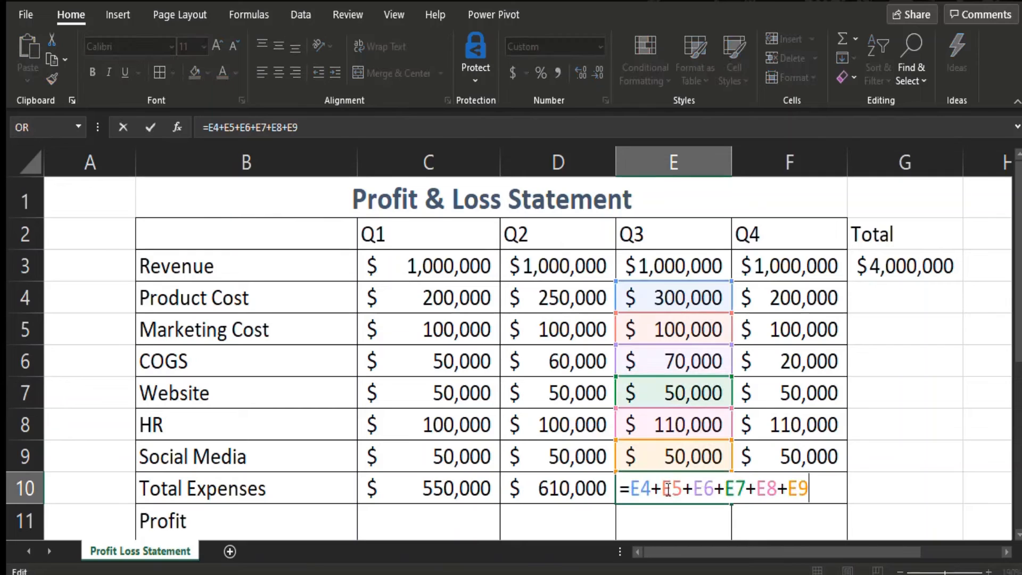
{"action": "left_click", "coordinate": [663, 527]}
{"action": "left_click", "coordinate": [788, 483]}
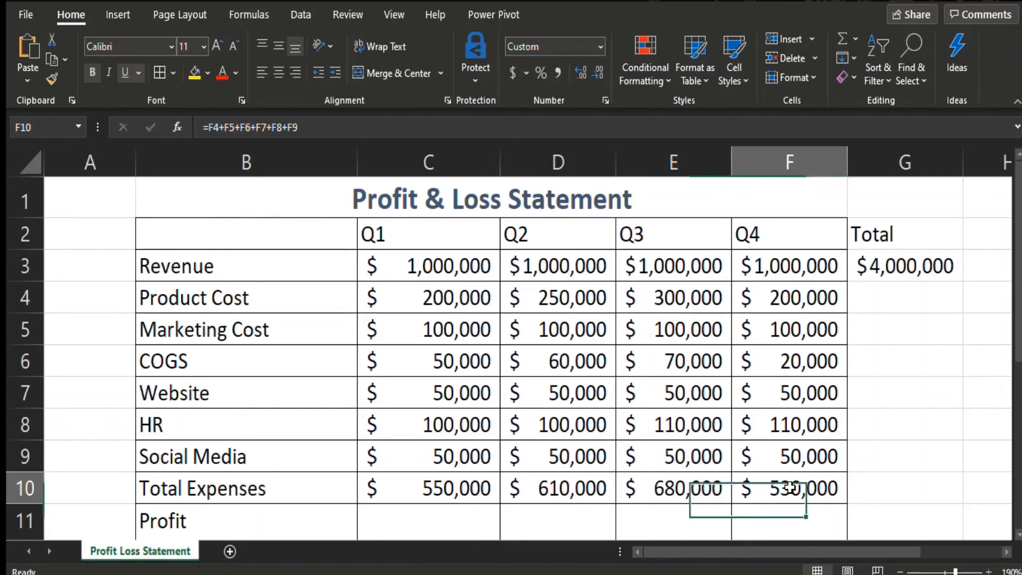
{"action": "double_click", "coordinate": [790, 488]}
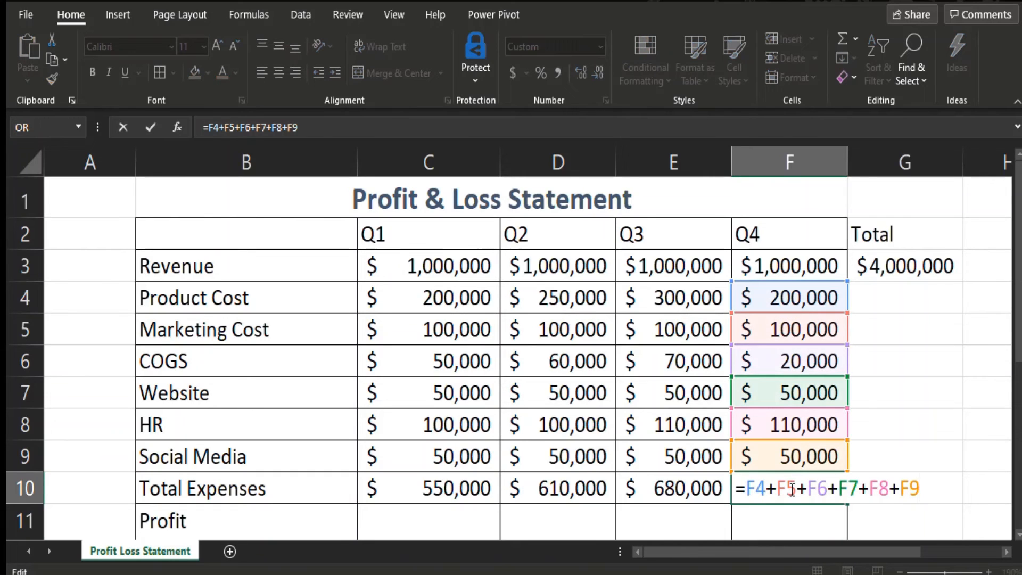
{"action": "left_click", "coordinate": [973, 468]}
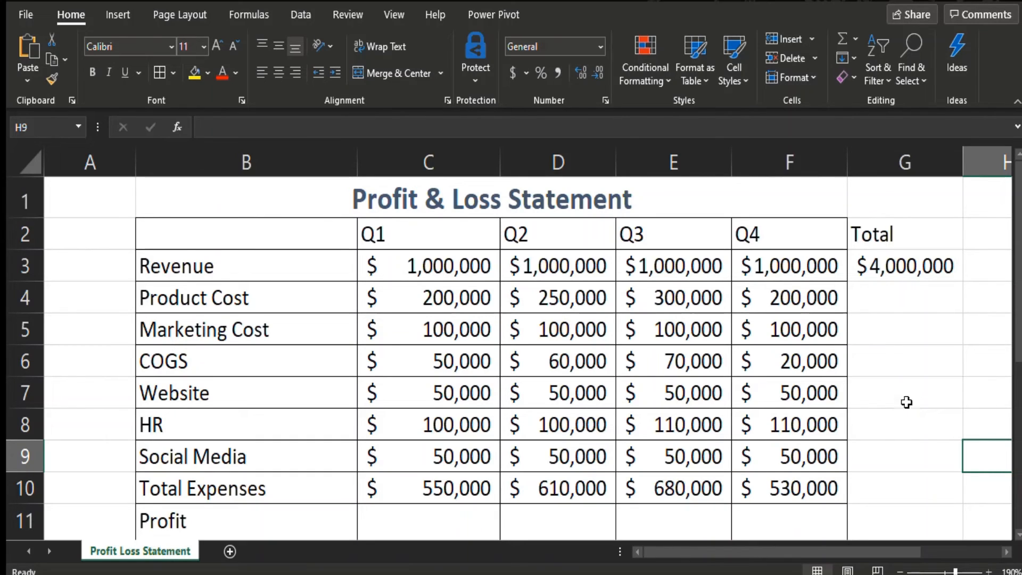
Step: Clear the Total heading and the Revenue total from G2:G3
{"action": "left_click_drag", "start_coordinate": [901, 234], "coordinate": [899, 265]}
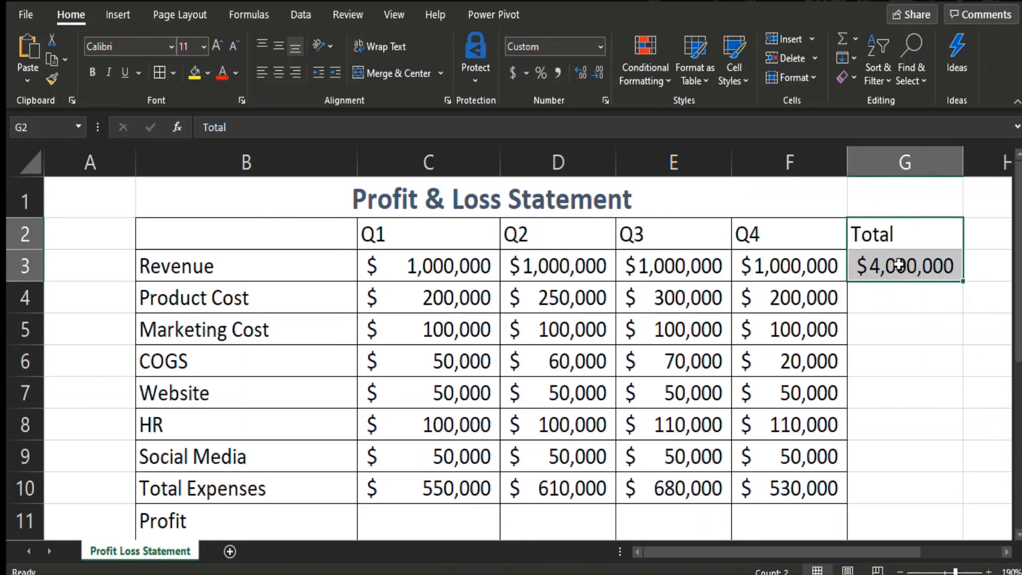
{"action": "key", "text": "Delete"}
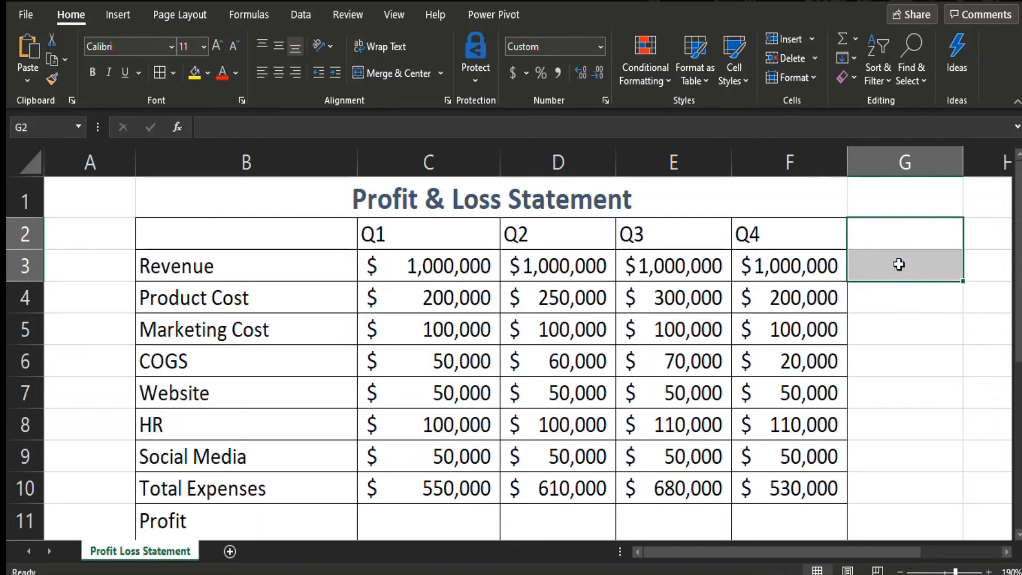
{"action": "left_click", "coordinate": [882, 237]}
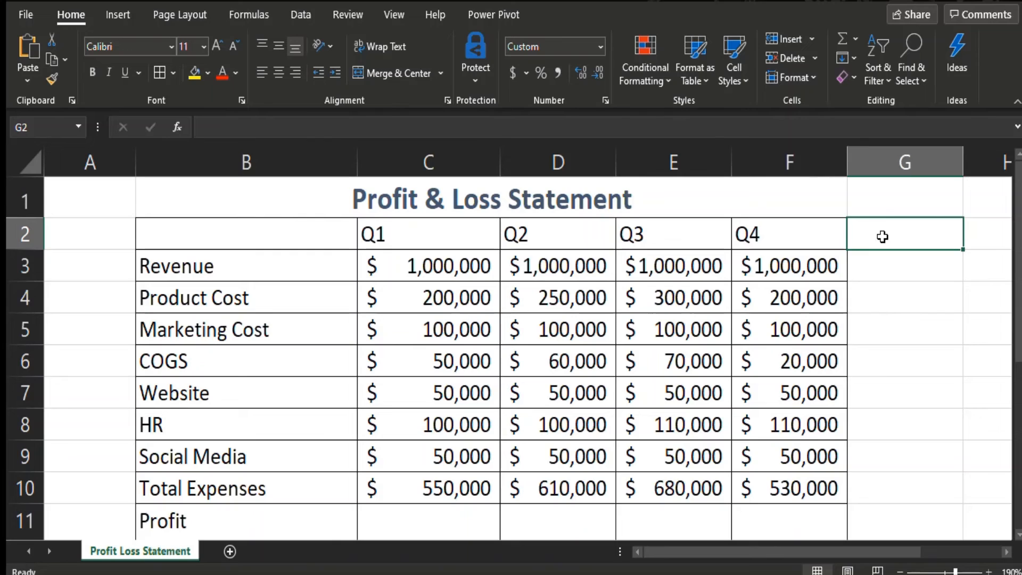
Step: Enter the formula =F4/F10 in G4 to calculate Product Cost as a share of Q4 Total Expenses
{"action": "left_click", "coordinate": [882, 302]}
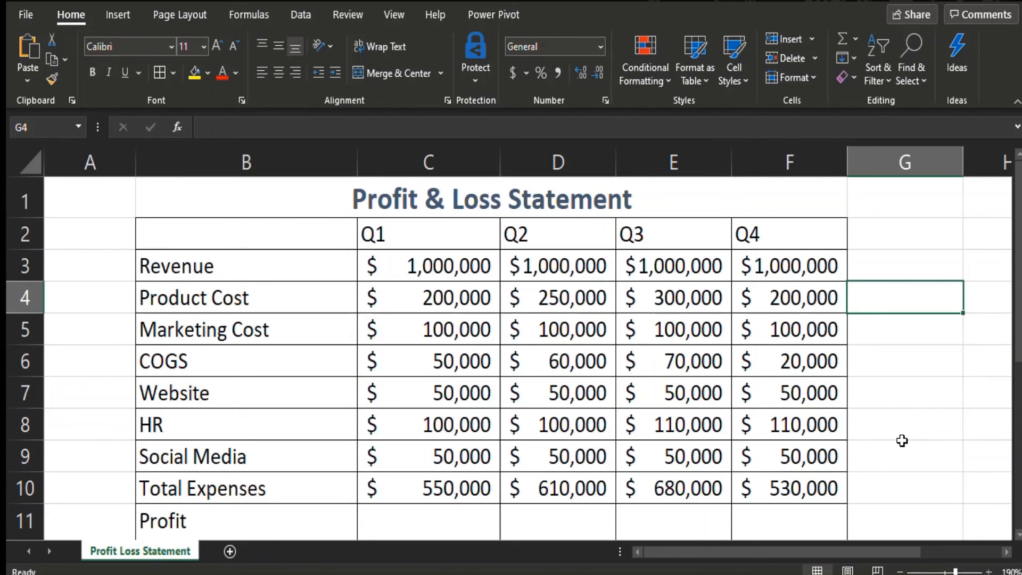
{"action": "type", "text": "="}
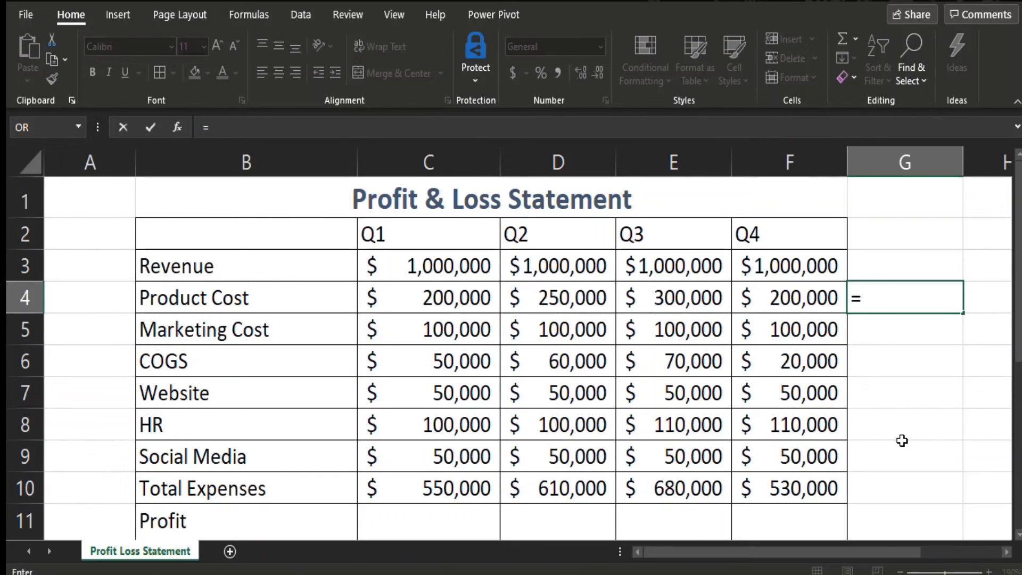
{"action": "key", "text": "Left"}
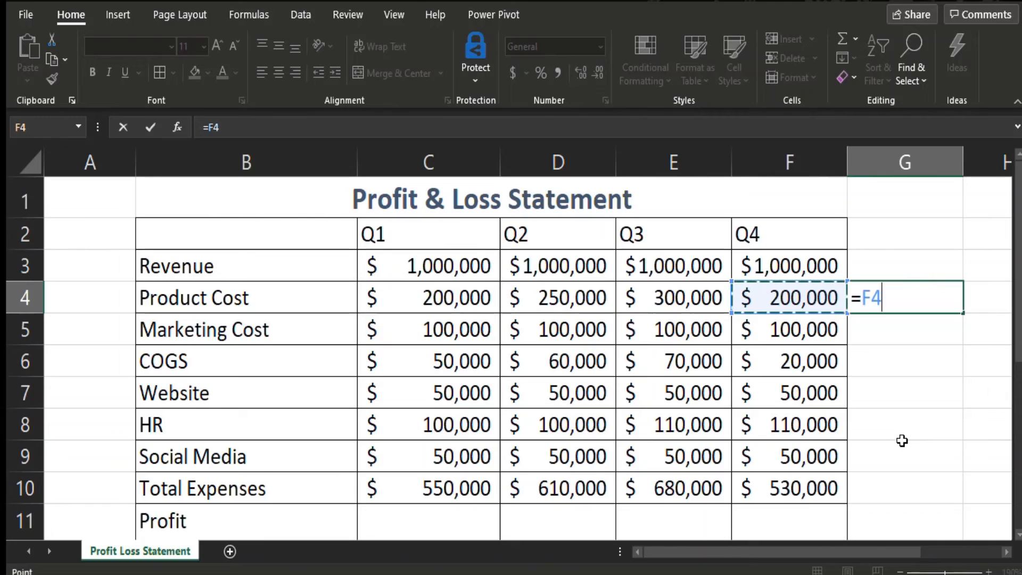
{"action": "type", "text": "/"}
{"action": "key", "text": "Down"}
{"action": "key", "text": "Down"}
{"action": "key", "text": "Down"}
{"action": "key", "text": "Down"}
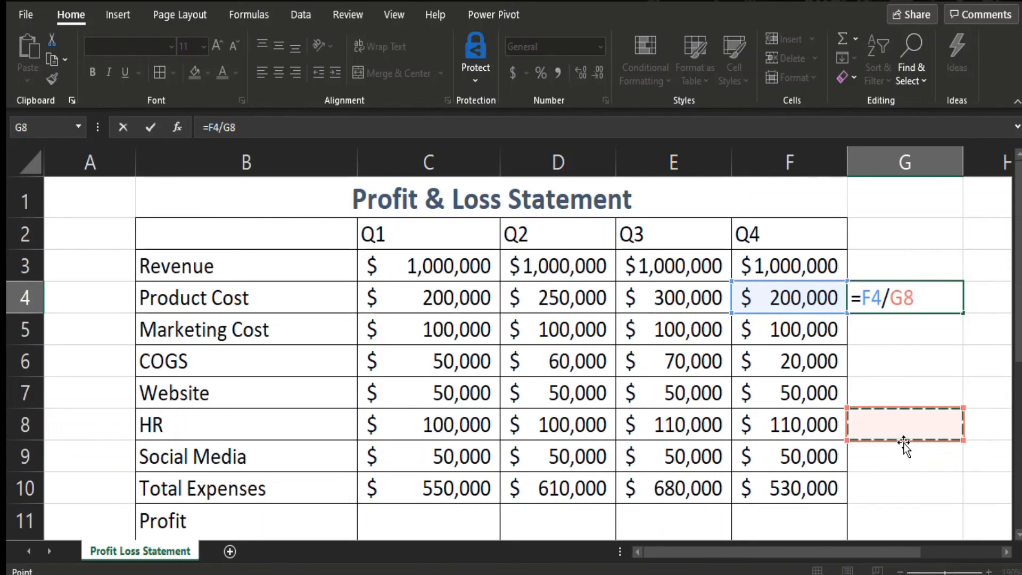
{"action": "key", "text": "Down"}
{"action": "key", "text": "Down"}
{"action": "key", "text": "Left"}
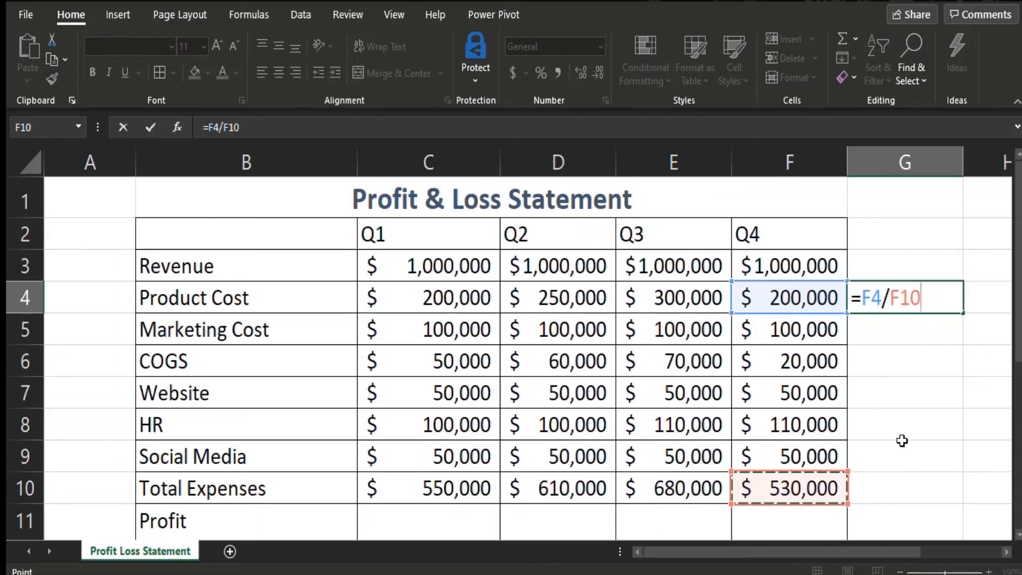
{"action": "key", "text": "Return"}
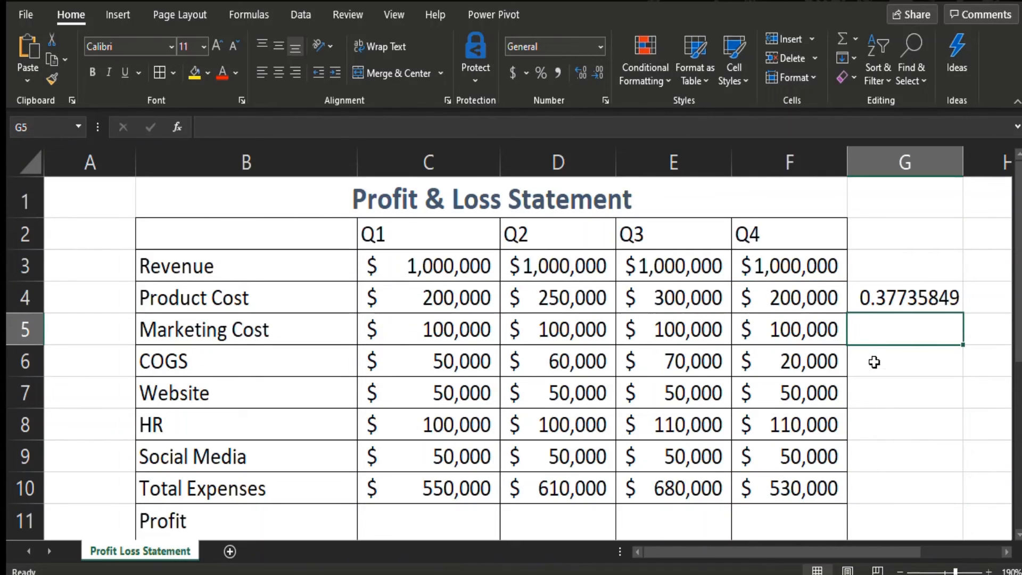
Step: Format the Product Cost share in G4 as a percentage and fill its formula down to G9
{"action": "left_click", "coordinate": [898, 301]}
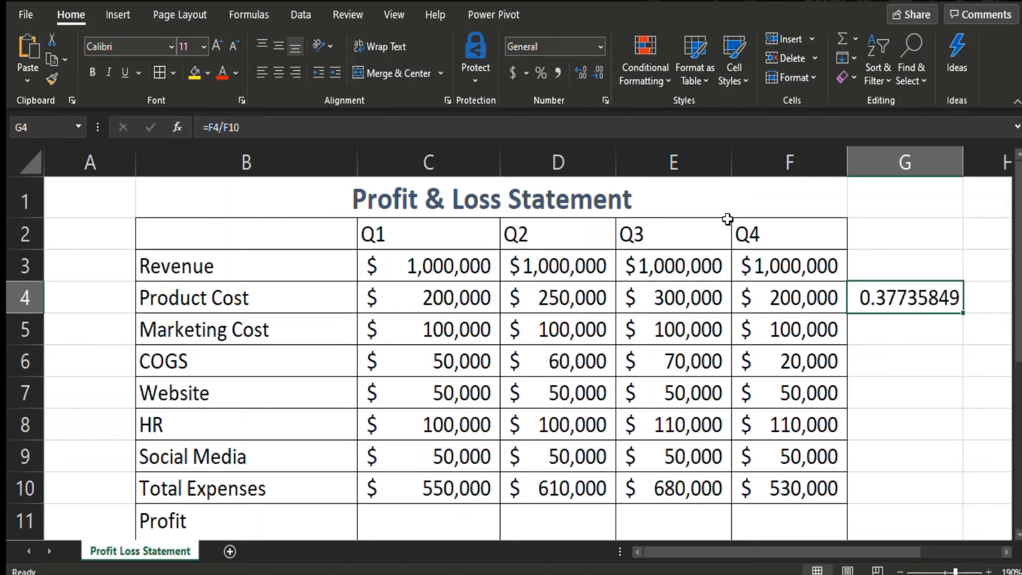
{"action": "left_click", "coordinate": [539, 74]}
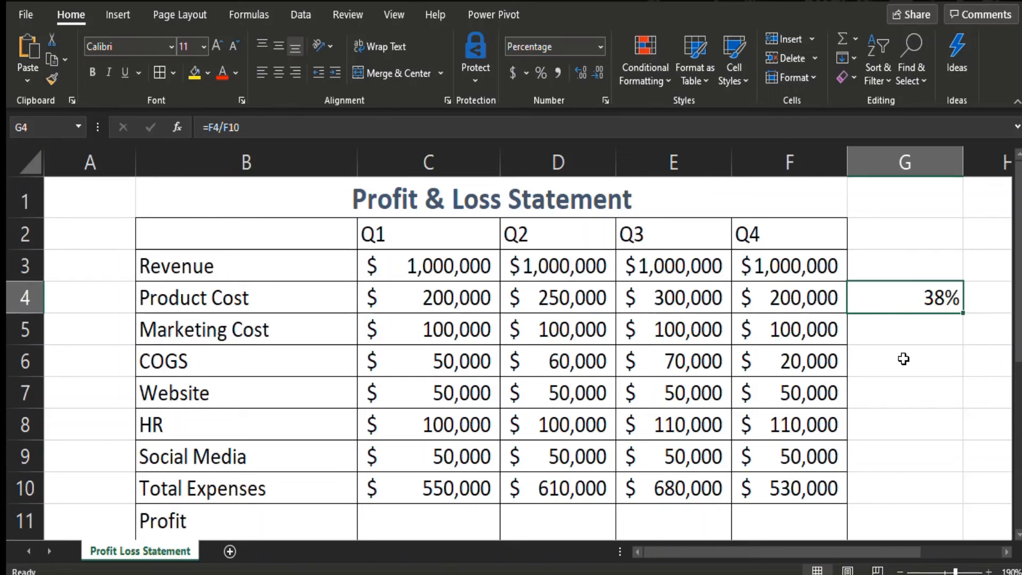
{"action": "left_click_drag", "start_coordinate": [963, 313], "coordinate": [942, 458]}
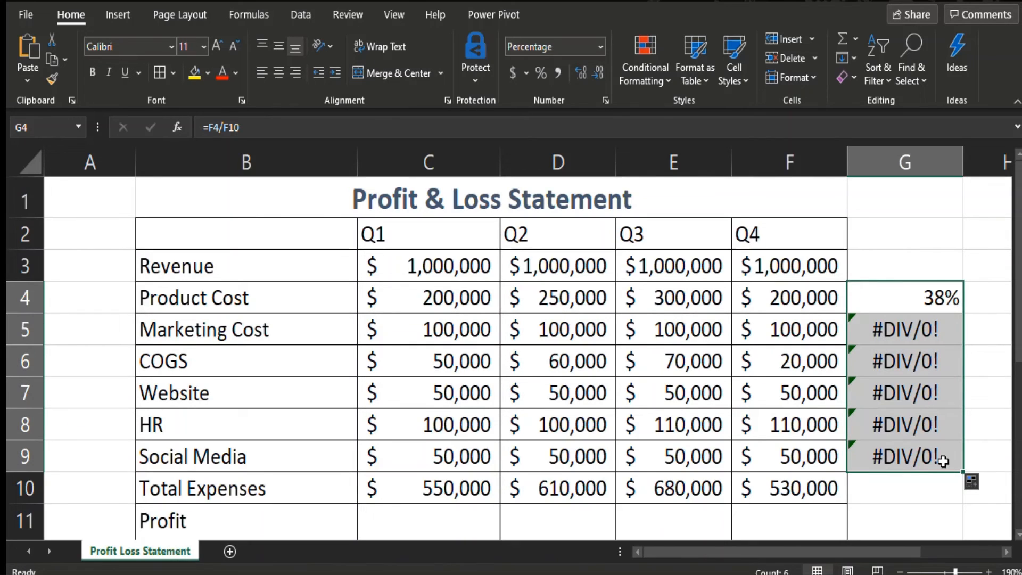
Step: Examine which cells the filled formulas in G5 and G6 refer to, and compare them with the source formula in G4
{"action": "left_click", "coordinate": [912, 331]}
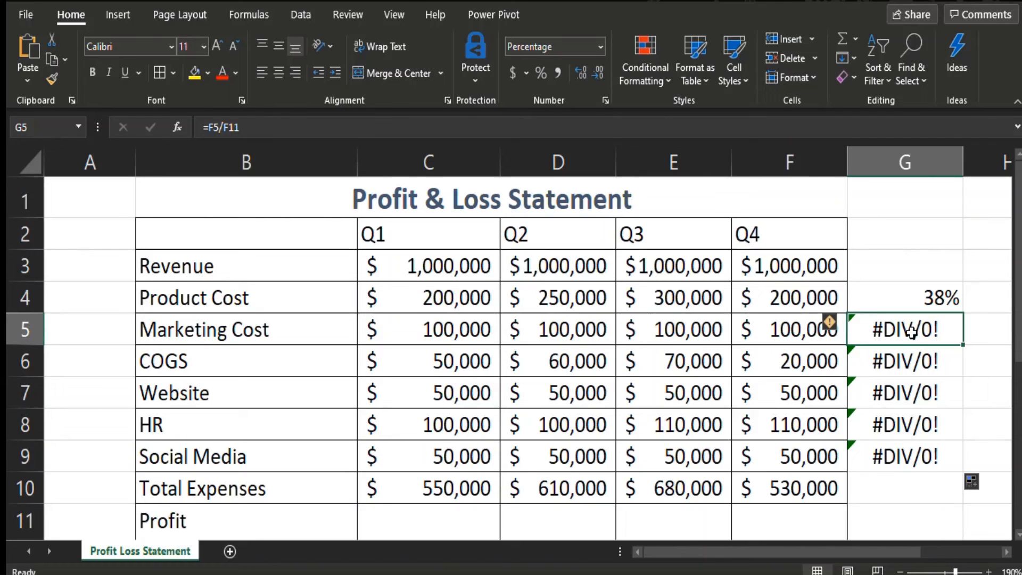
{"action": "double_click", "coordinate": [911, 331]}
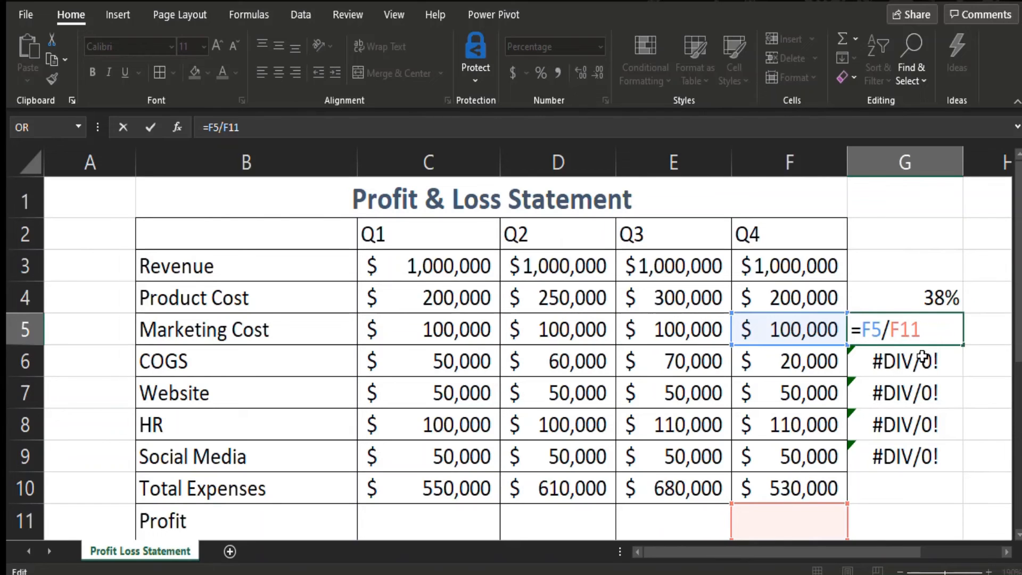
{"action": "key", "text": "Return"}
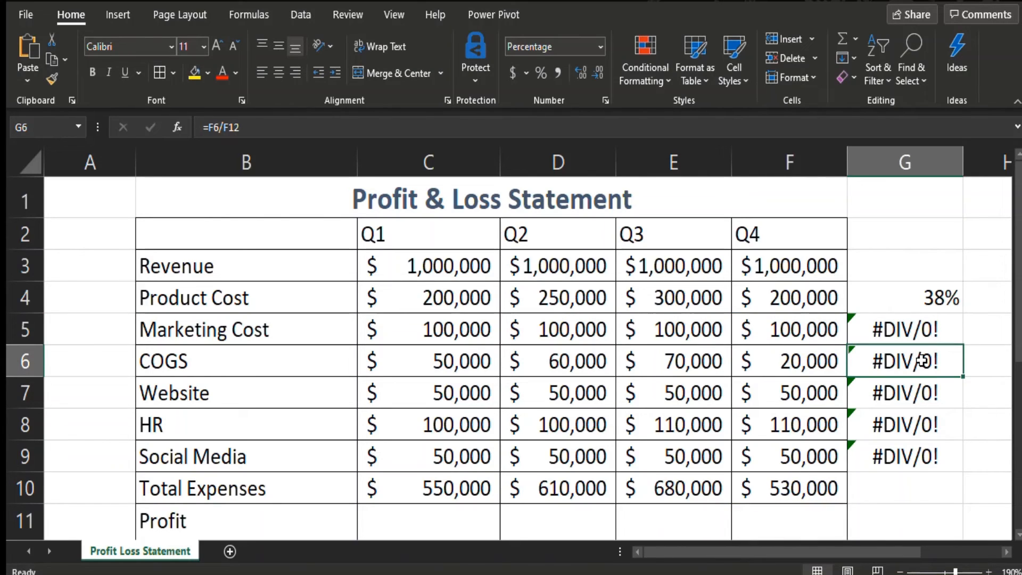
{"action": "double_click", "coordinate": [922, 360]}
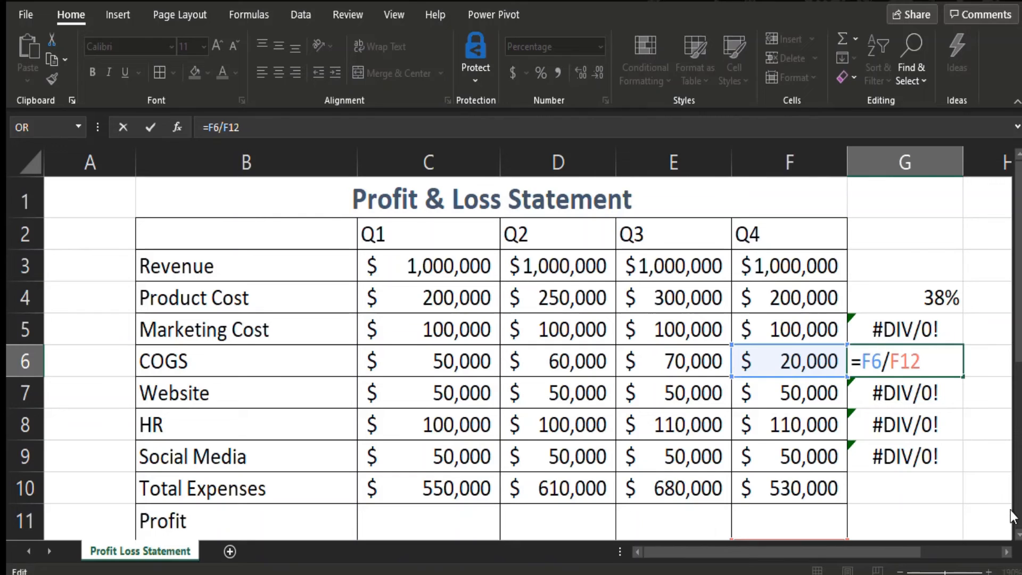
{"action": "left_click", "coordinate": [1015, 534]}
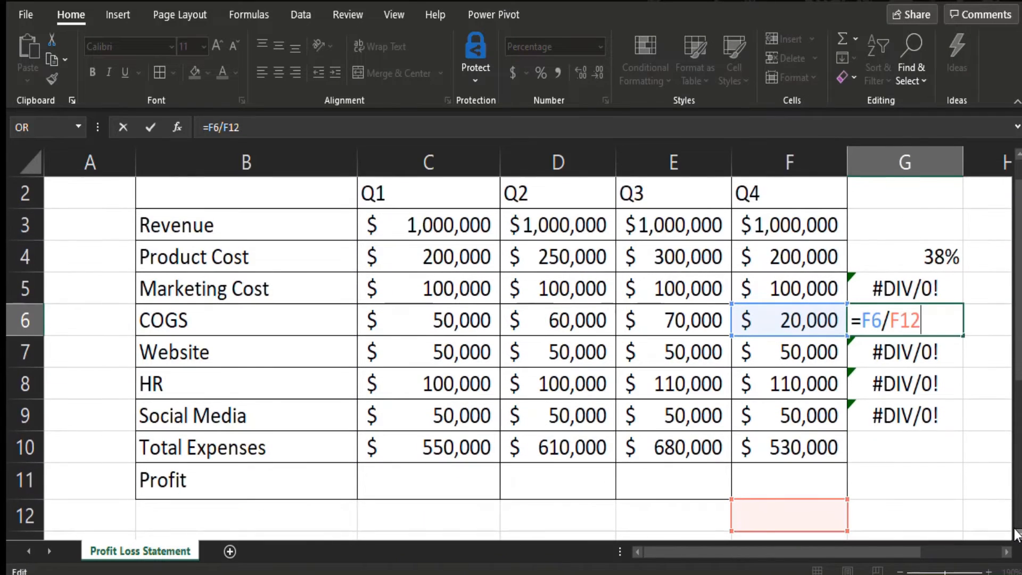
{"action": "left_click", "coordinate": [1017, 155]}
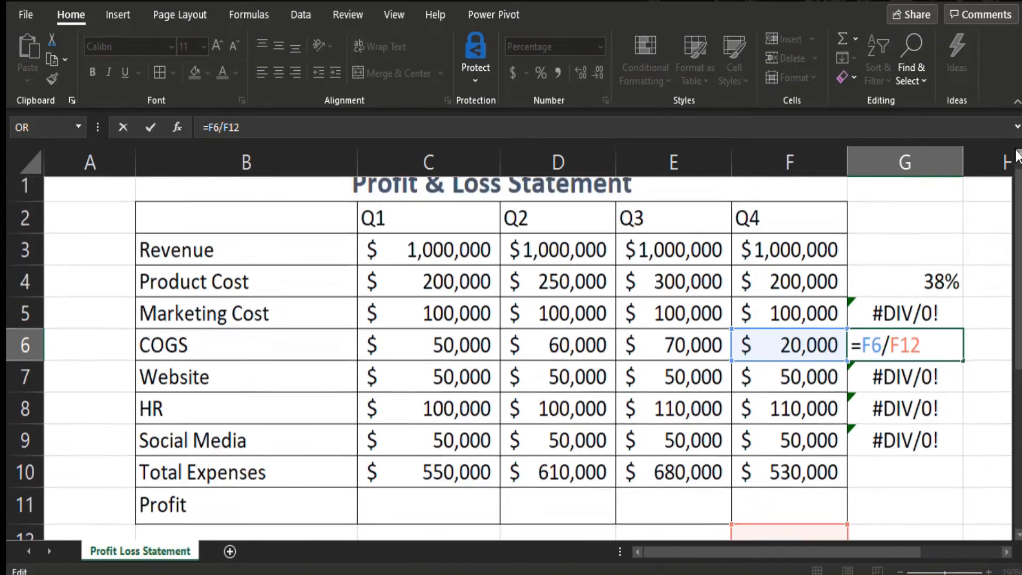
{"action": "left_click", "coordinate": [911, 323]}
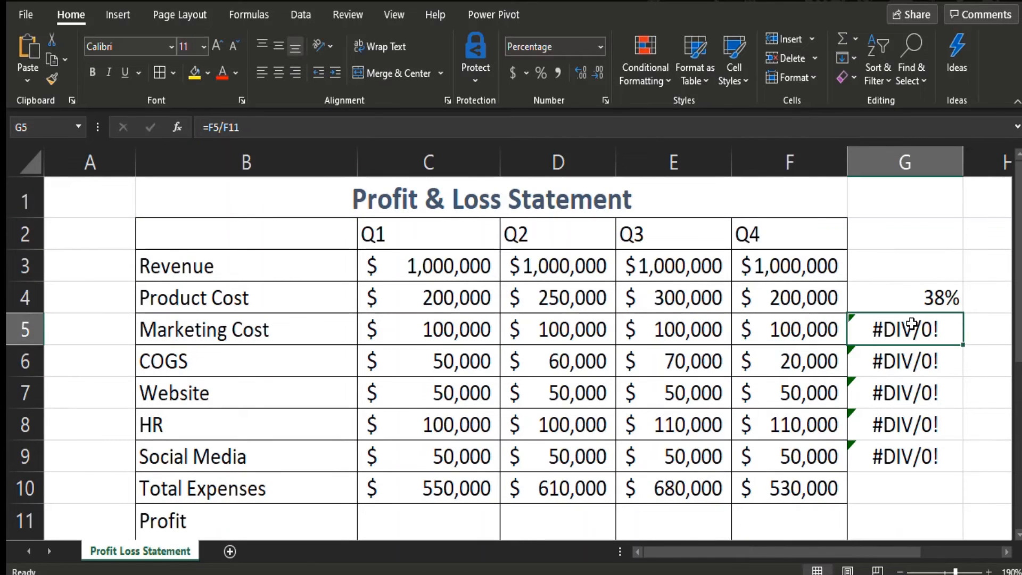
{"action": "left_click", "coordinate": [909, 296]}
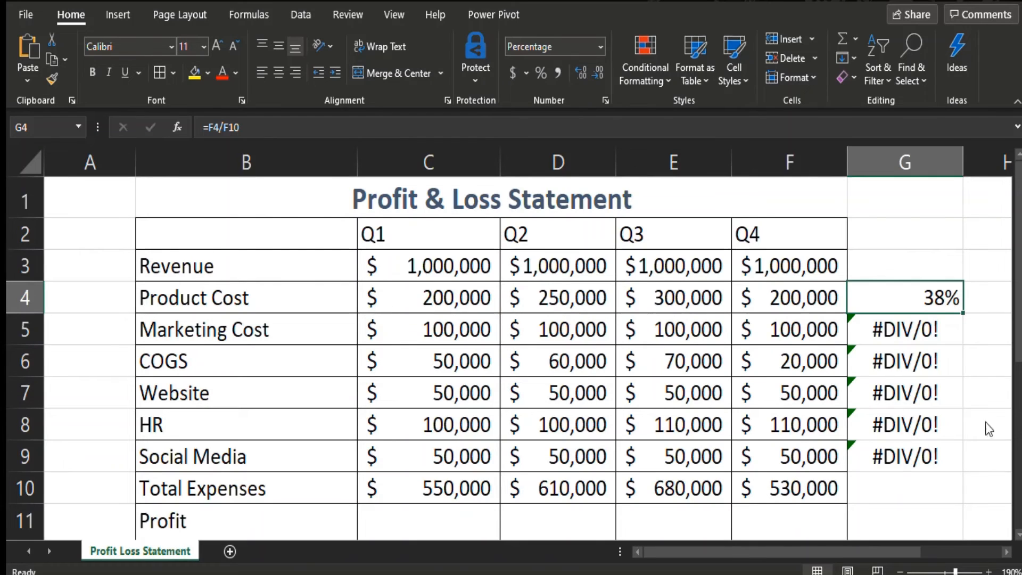
{"action": "left_click", "coordinate": [826, 298]}
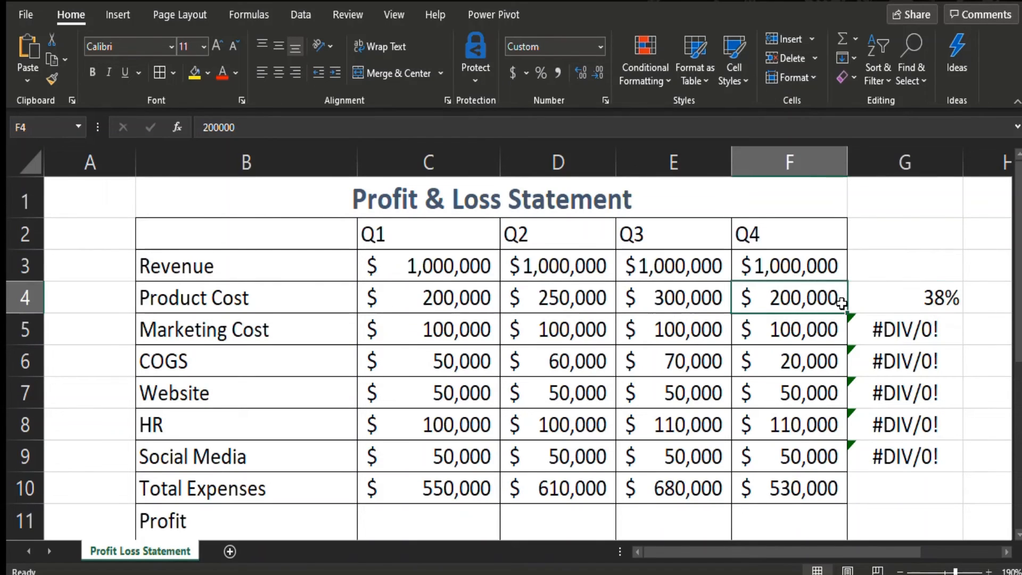
Step: Make the Total Expenses reference absolute in G4 so the formula is =F4/$F$10
{"action": "left_click", "coordinate": [888, 301]}
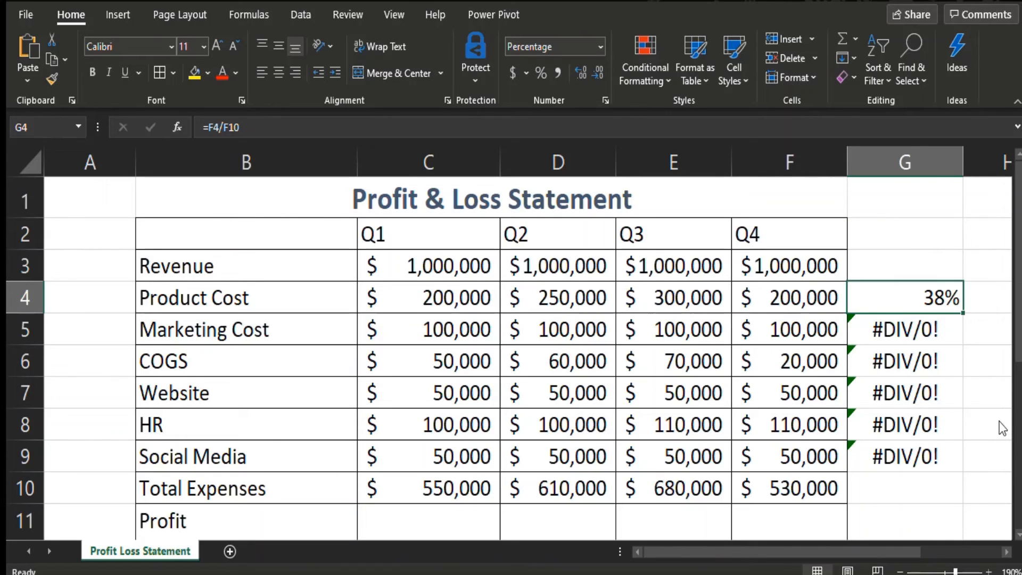
{"action": "double_click", "coordinate": [893, 298]}
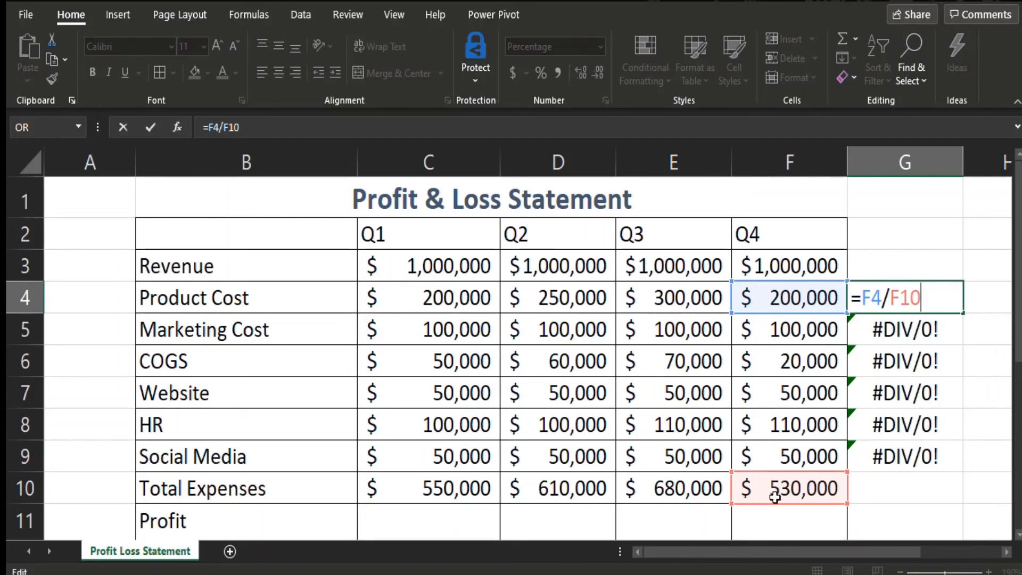
{"action": "left_click", "coordinate": [890, 302]}
{"action": "type", "text": "$"}
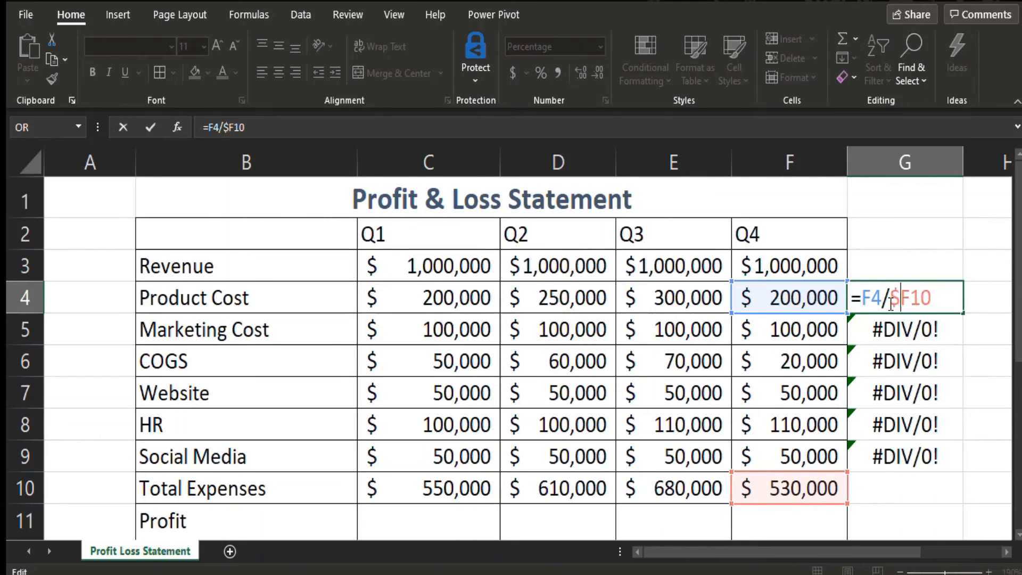
{"action": "left_click", "coordinate": [911, 303]}
{"action": "type", "text": "$"}
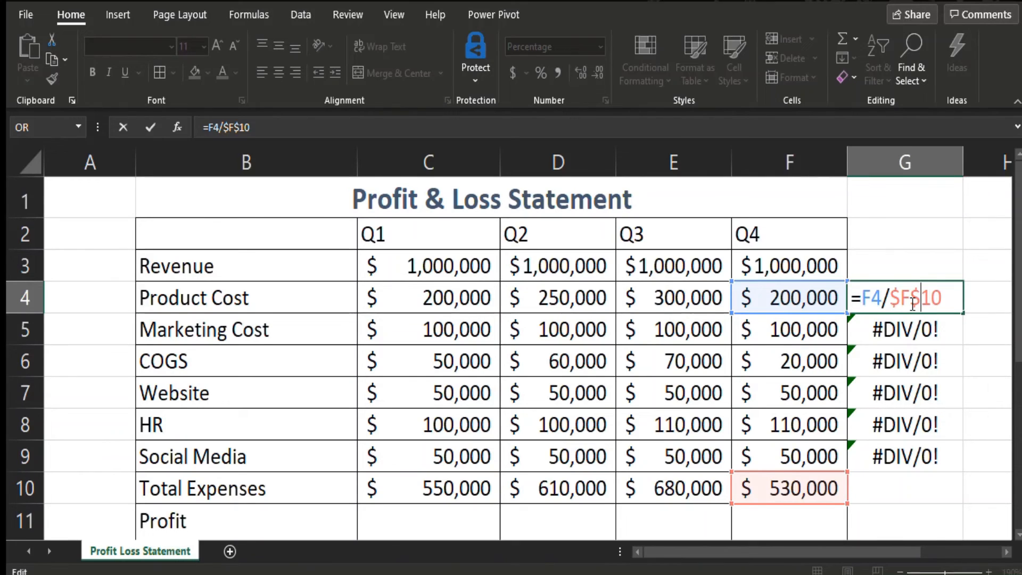
{"action": "key", "text": "Return"}
Step: Fill the G4 percentage formula down through the Total Expenses row, to G10
{"action": "left_click", "coordinate": [909, 301]}
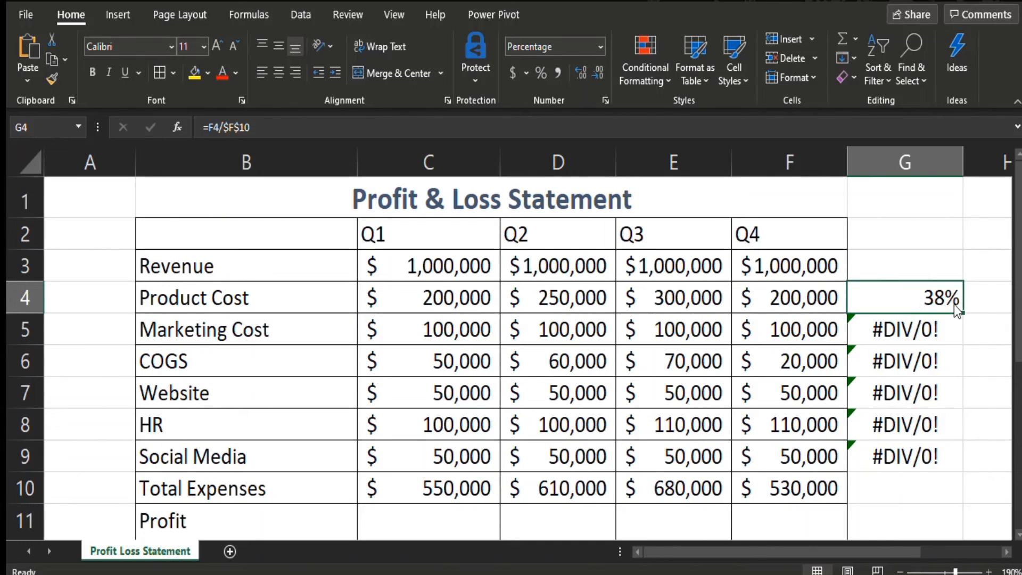
{"action": "left_click_drag", "start_coordinate": [962, 314], "coordinate": [935, 458]}
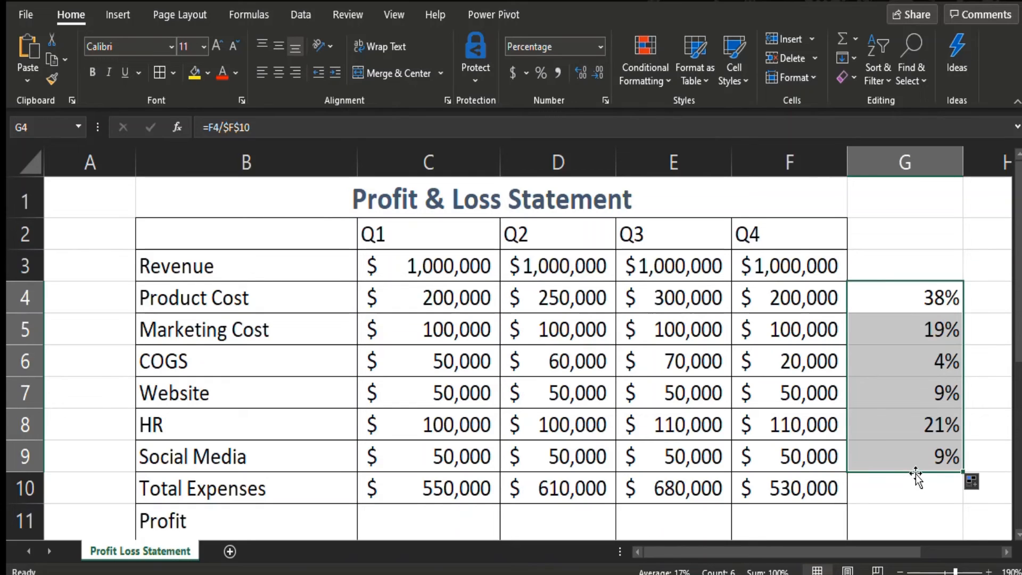
{"action": "left_click_drag", "start_coordinate": [961, 470], "coordinate": [949, 501]}
{"action": "left_click", "coordinate": [882, 476]}
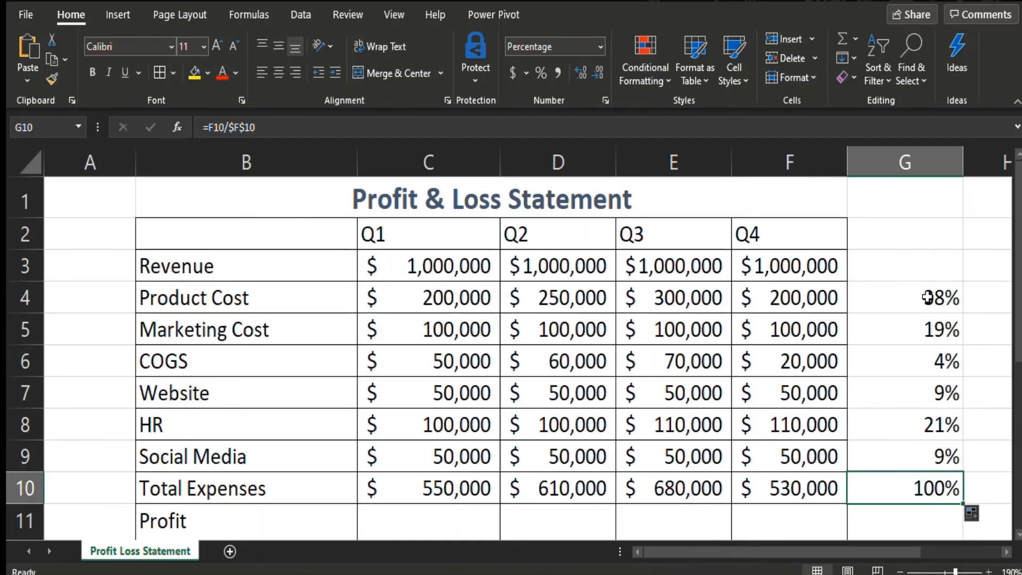
Step: Review the expense percentages in G4:G9 and inspect the cell references in the G4 formula
{"action": "left_click_drag", "start_coordinate": [926, 297], "coordinate": [920, 449]}
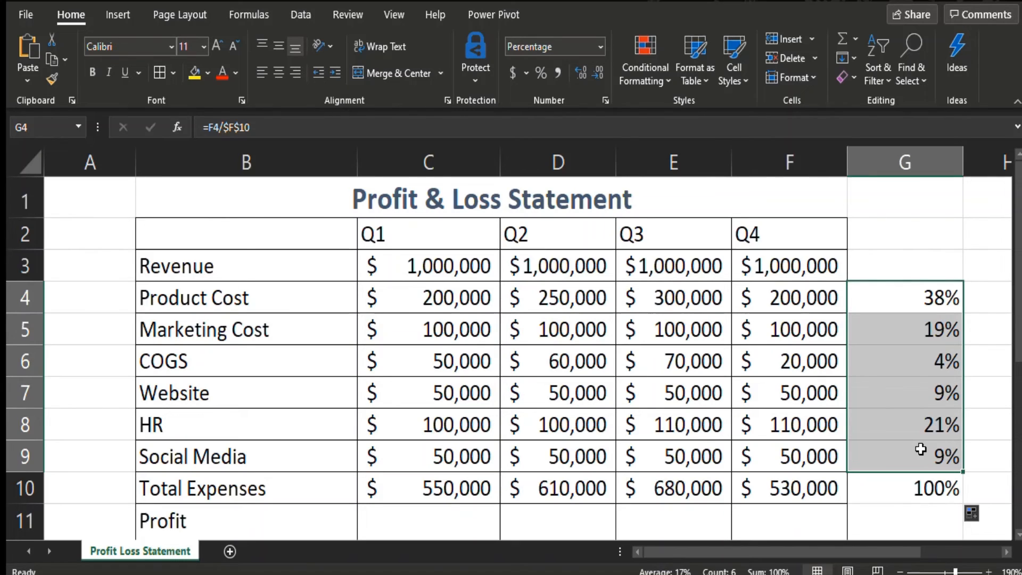
{"action": "left_click", "coordinate": [901, 304]}
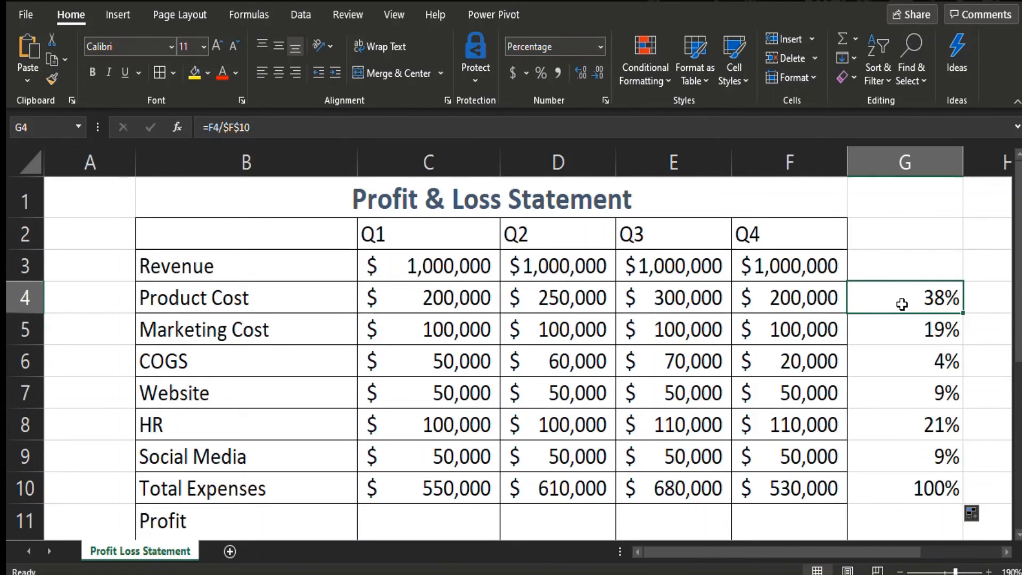
{"action": "key", "text": "F2"}
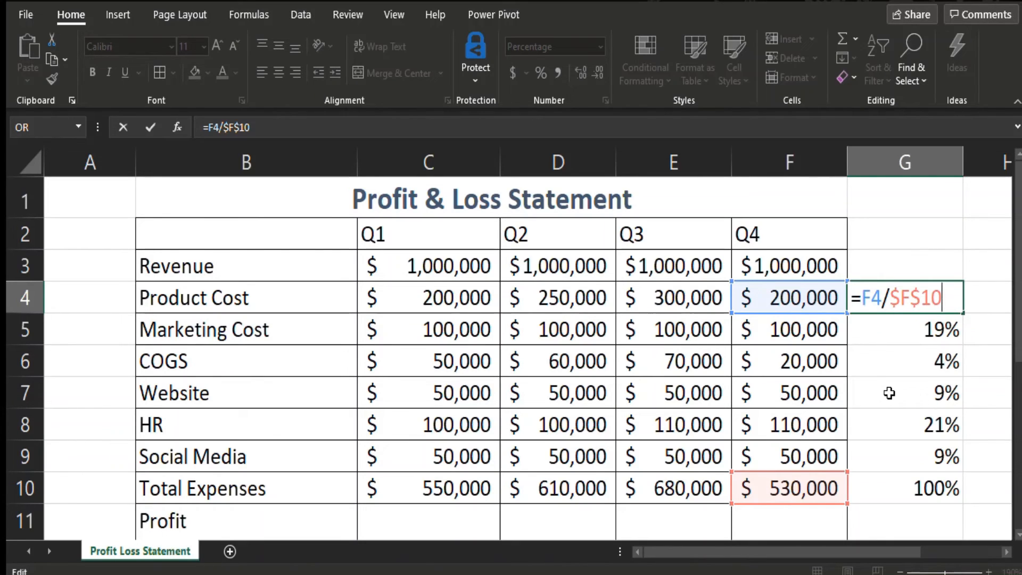
{"action": "key", "text": "ctrl+Return"}
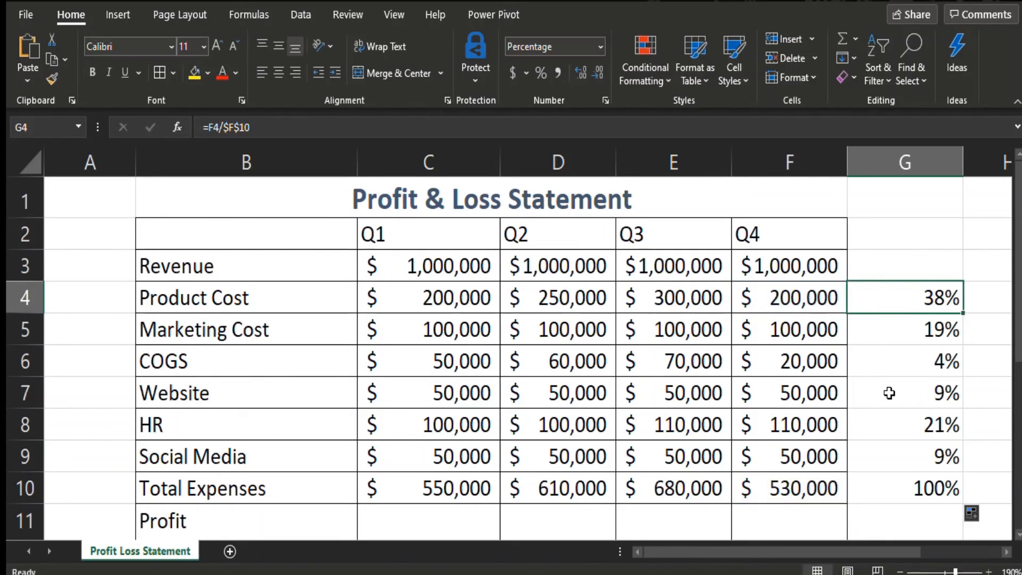
Step: Enter the formula =F3*4 in G3 to multiply the Q4 revenue by four
{"action": "left_click", "coordinate": [885, 255]}
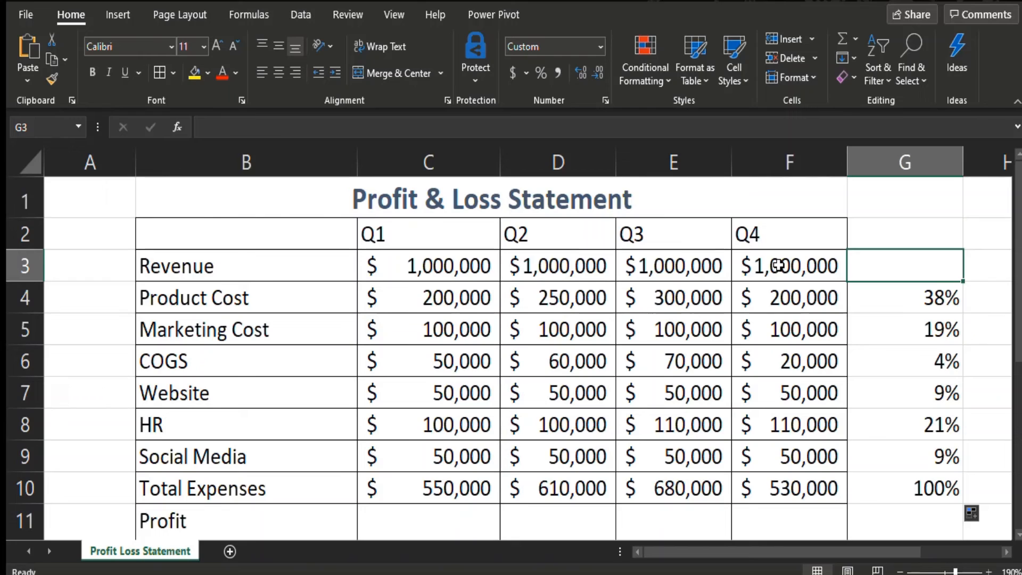
{"action": "type", "text": "="}
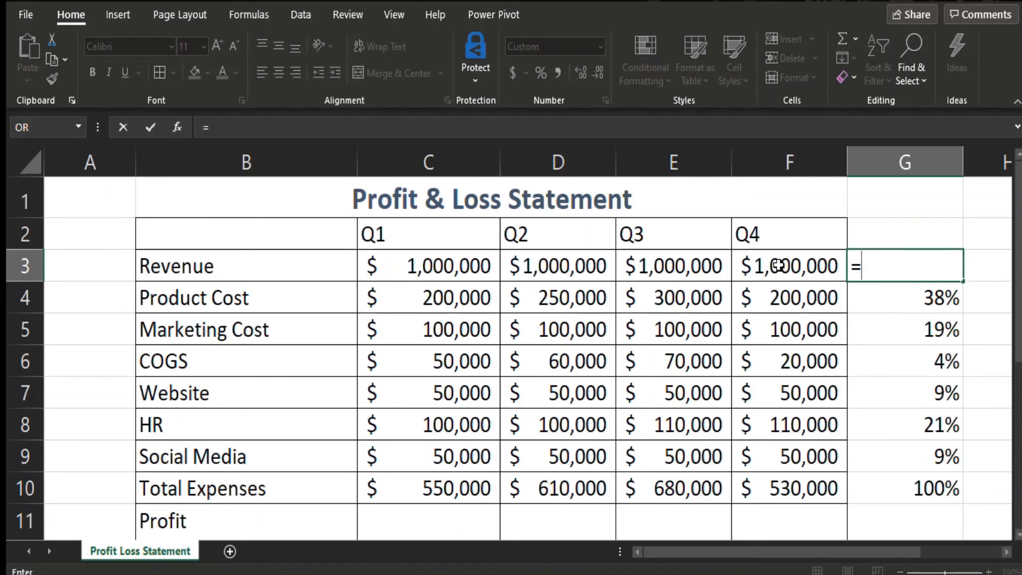
{"action": "left_click", "coordinate": [778, 265]}
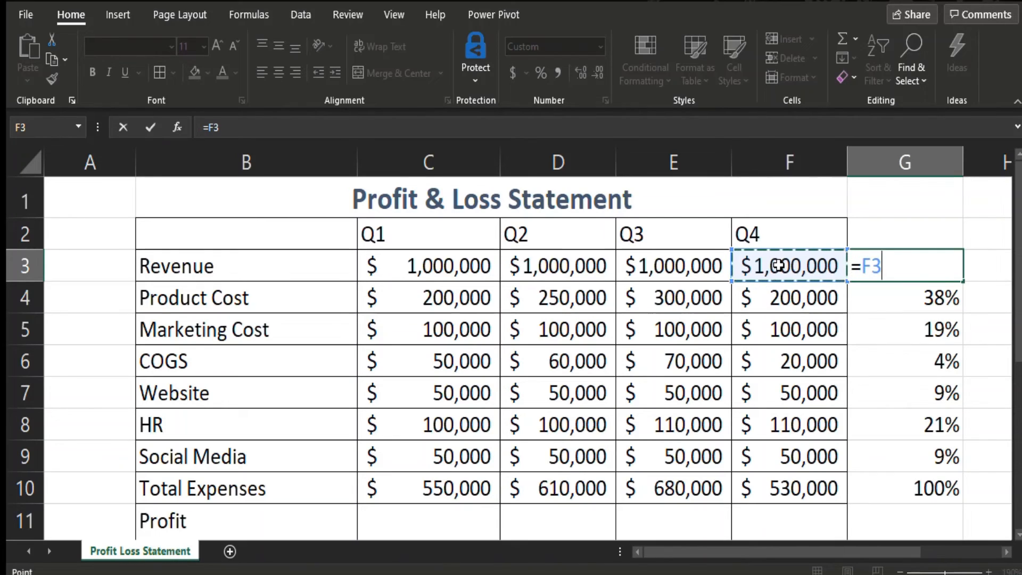
{"action": "type", "text": "*"}
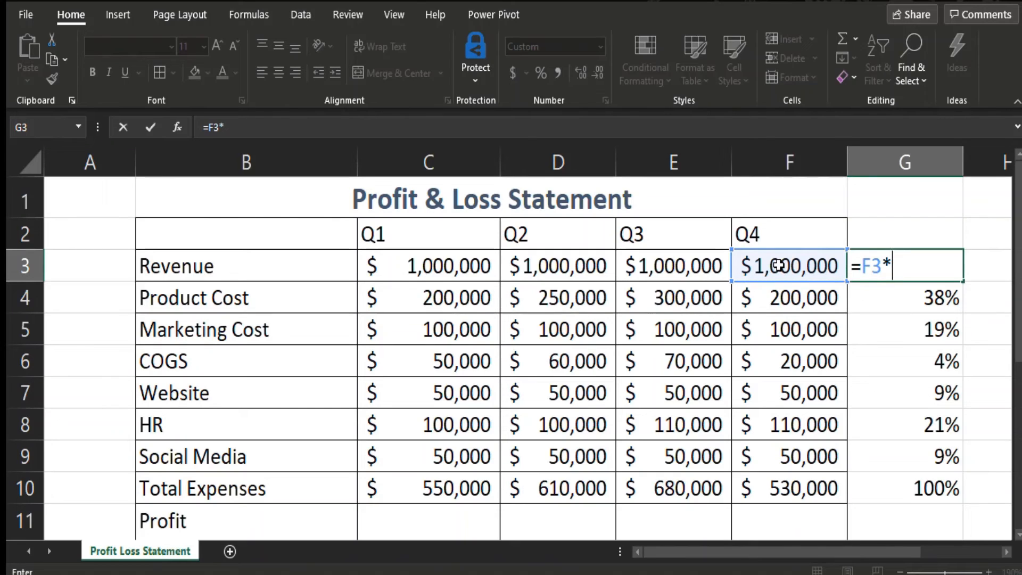
{"action": "type", "text": "4"}
{"action": "key", "text": "Return"}
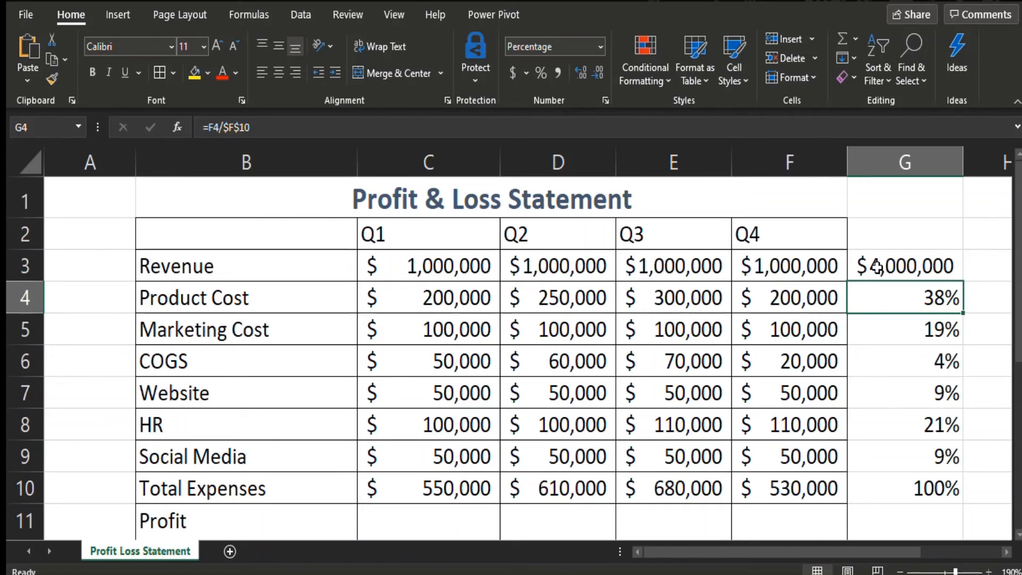
Step: Clear the contents of G3:G10 beside the statement table
{"action": "left_click_drag", "start_coordinate": [877, 266], "coordinate": [890, 488]}
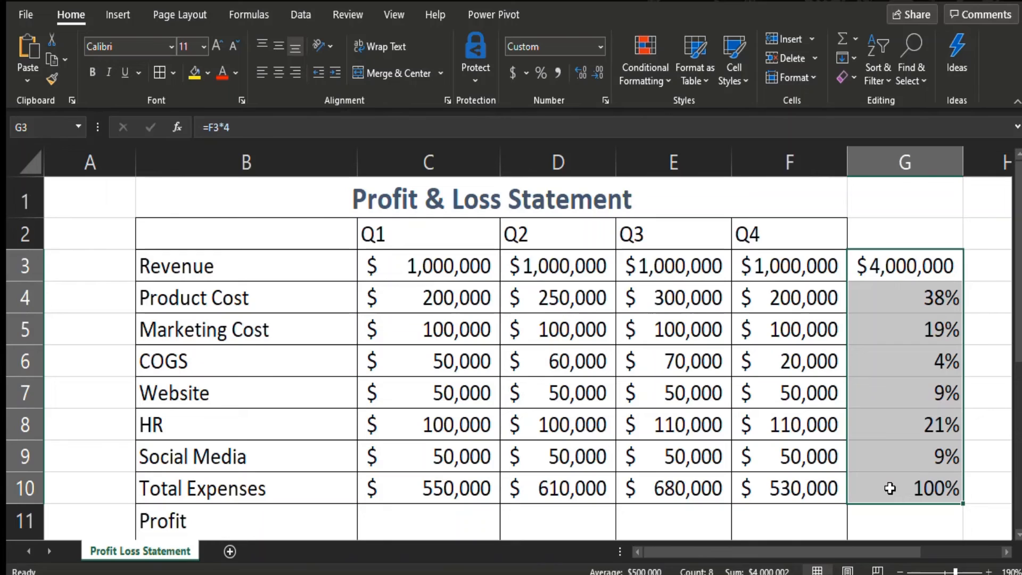
{"action": "key", "text": "Delete"}
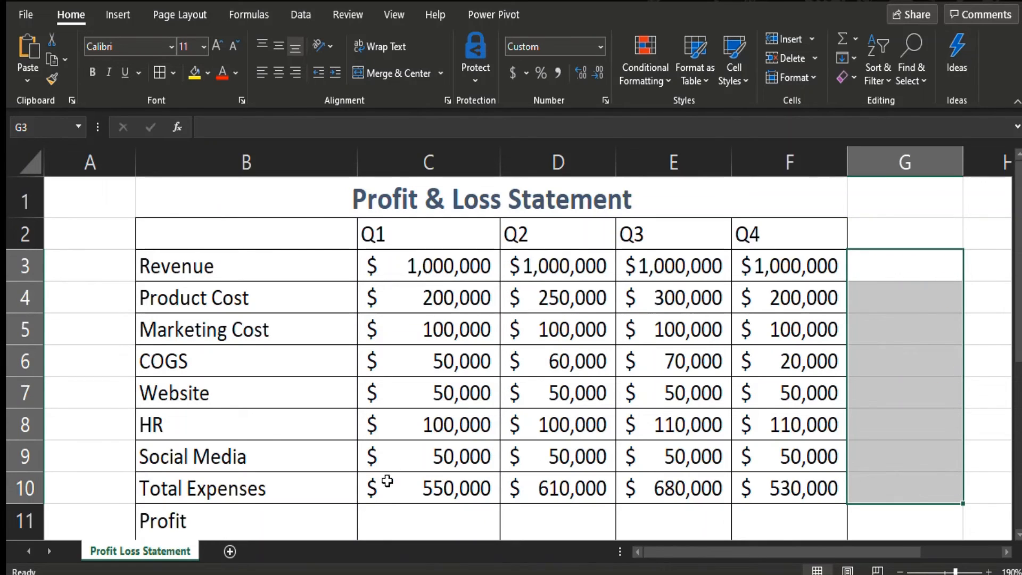
Step: Calculate the Q1 profit in C11 with =C3-C10 and fill the formula across to F11 for the other quarters
{"action": "left_click", "coordinate": [393, 522]}
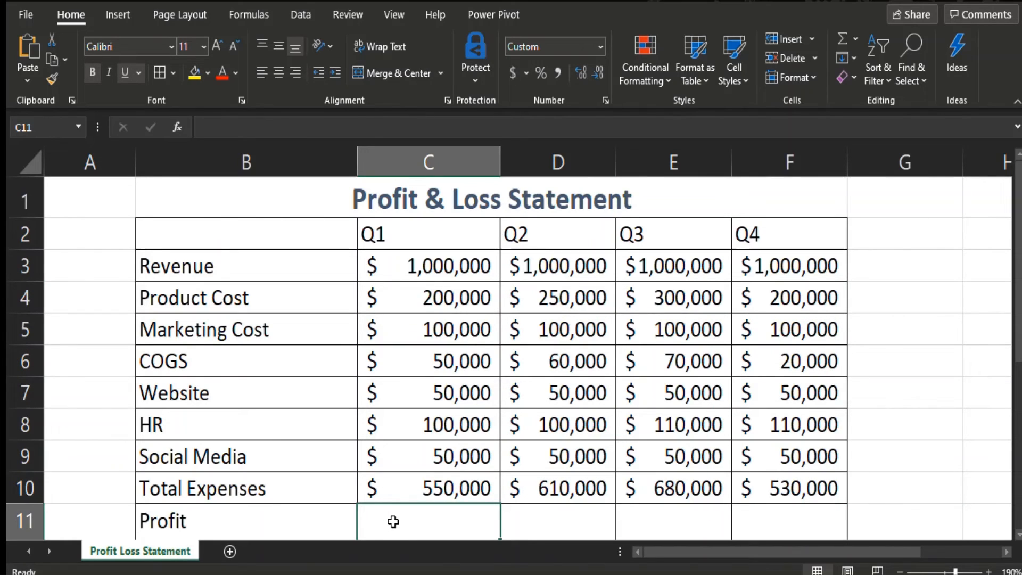
{"action": "type", "text": "="}
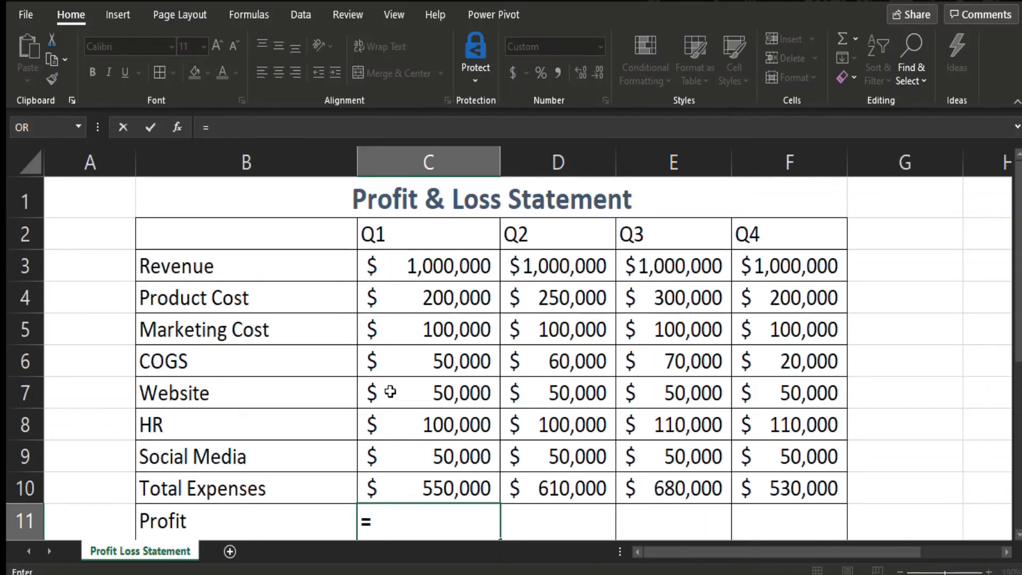
{"action": "left_click", "coordinate": [414, 265]}
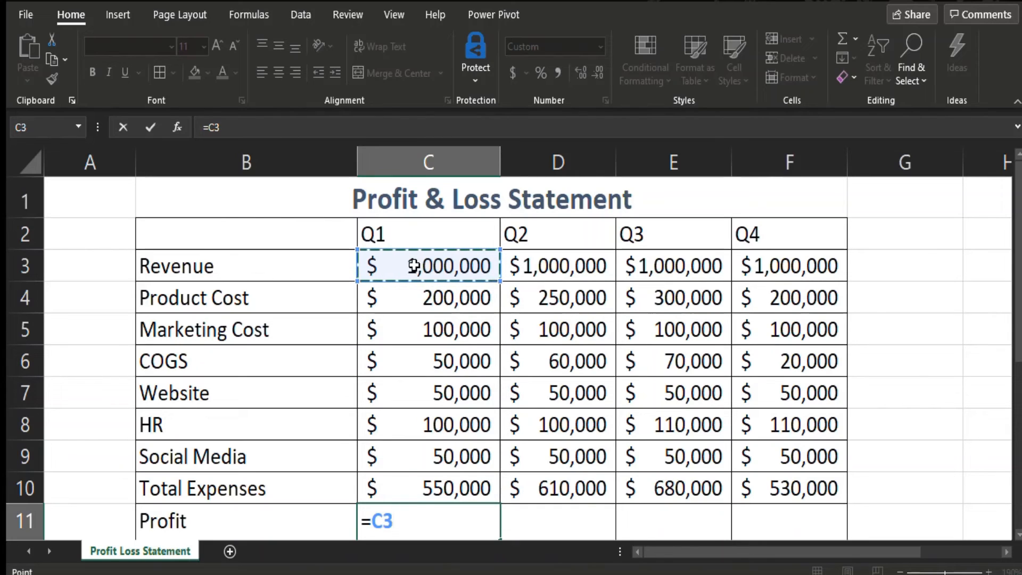
{"action": "type", "text": "-"}
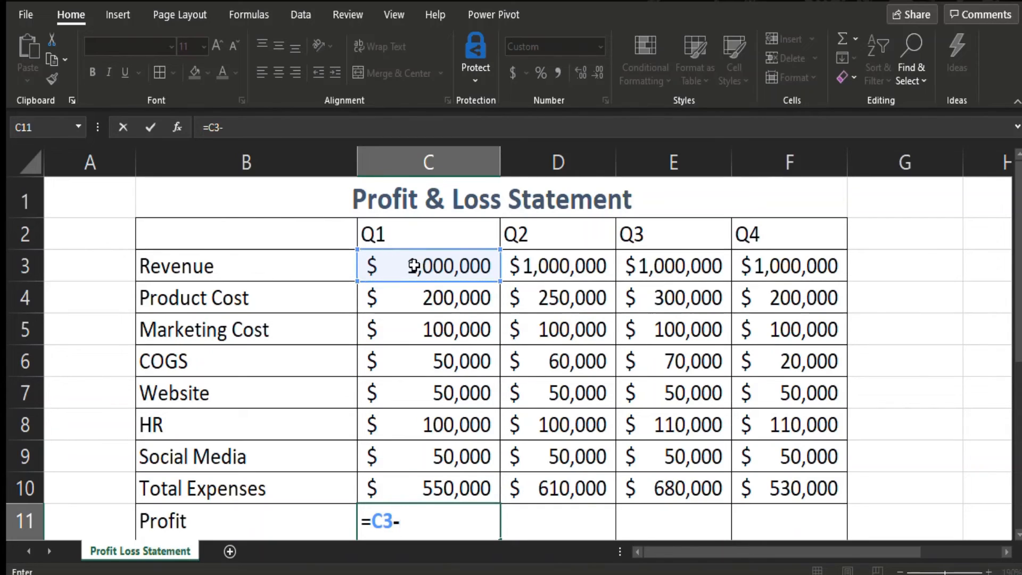
{"action": "left_click", "coordinate": [444, 494]}
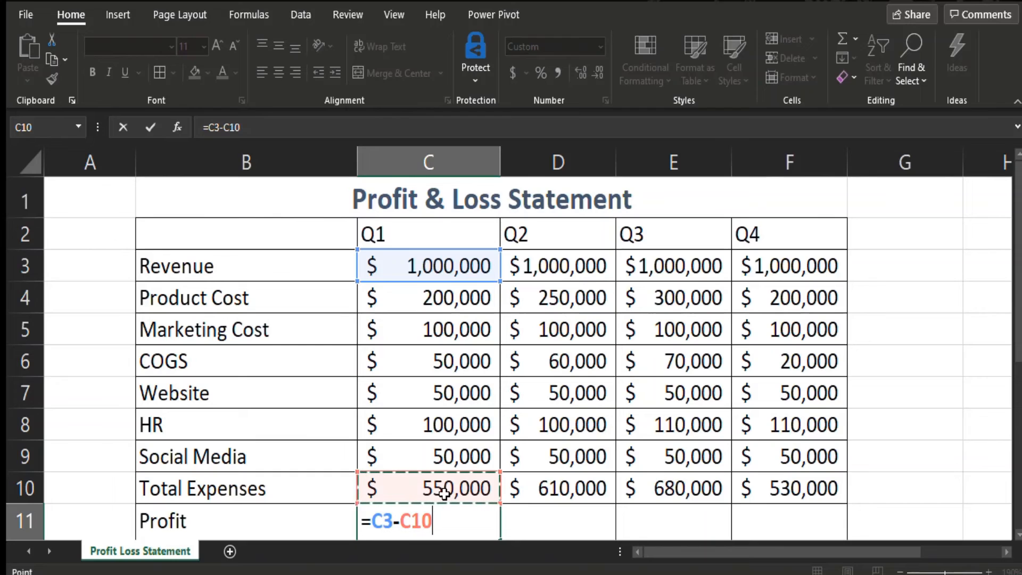
{"action": "key", "text": "Return"}
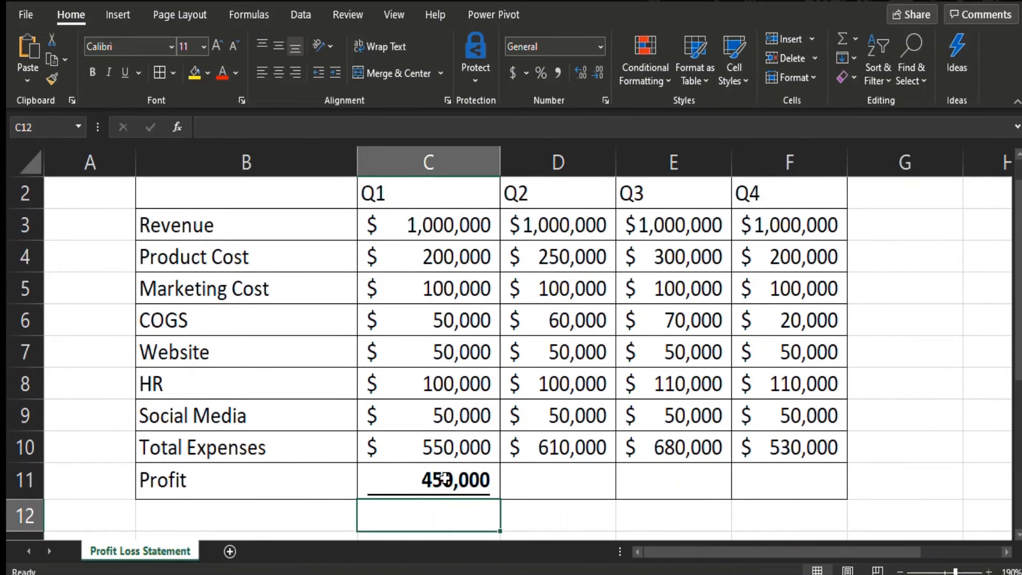
{"action": "left_click", "coordinate": [444, 485]}
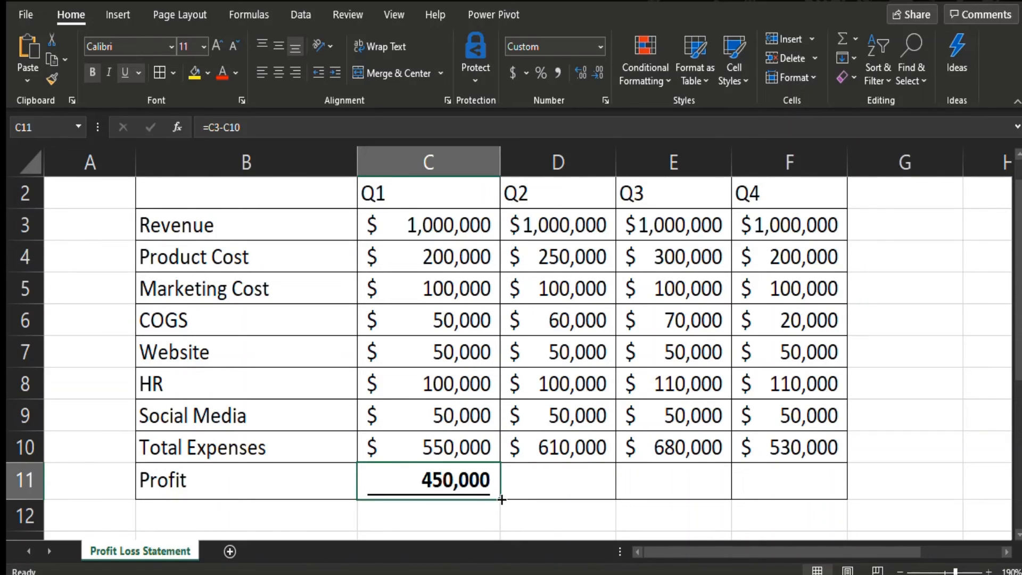
{"action": "left_click_drag", "start_coordinate": [502, 499], "coordinate": [839, 479]}
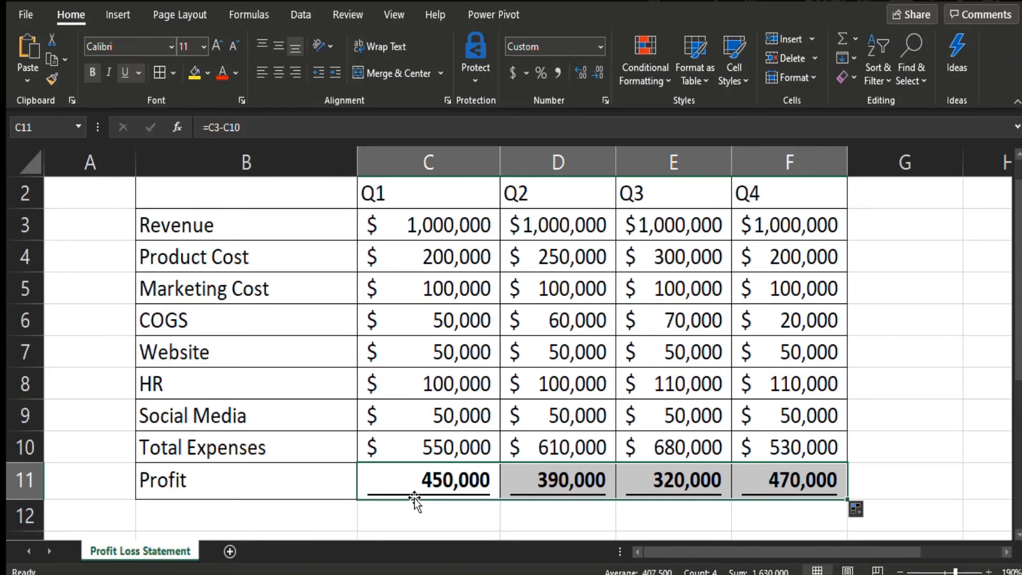
Step: Format the profit values in C11:F11 as accounting dollar amounts with no decimal places
{"action": "left_click", "coordinate": [512, 72]}
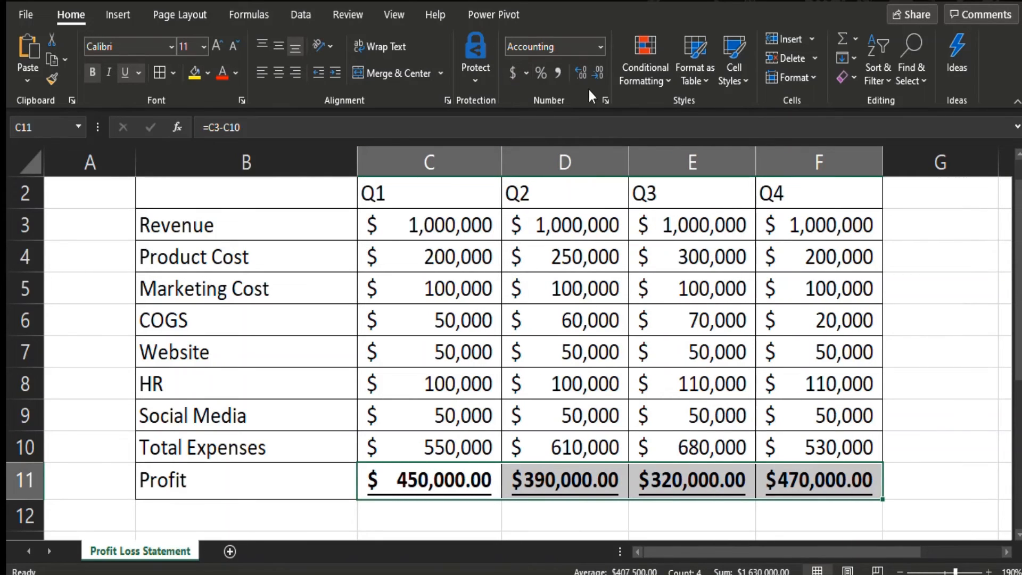
{"action": "left_click", "coordinate": [598, 72]}
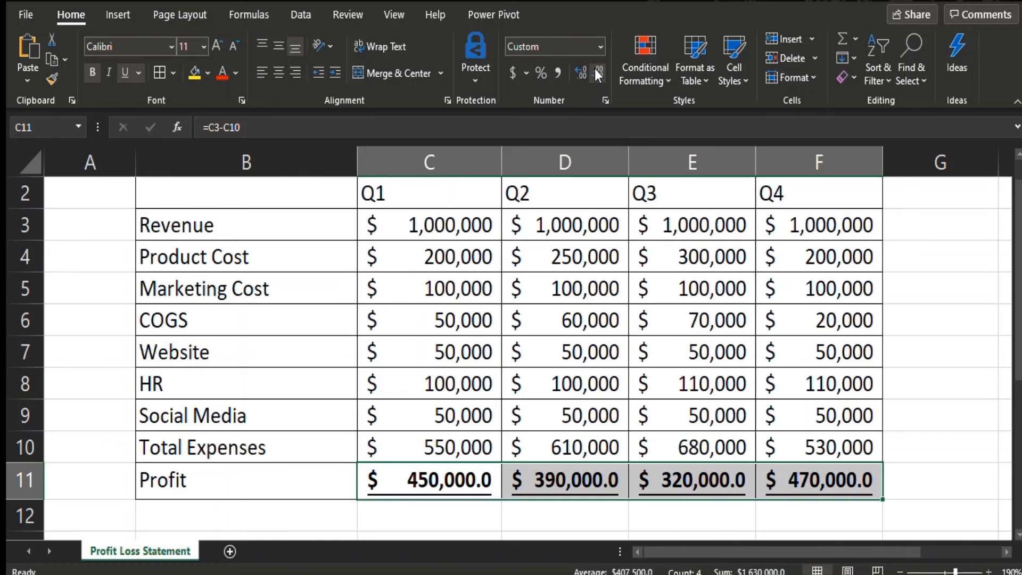
{"action": "left_click", "coordinate": [596, 70]}
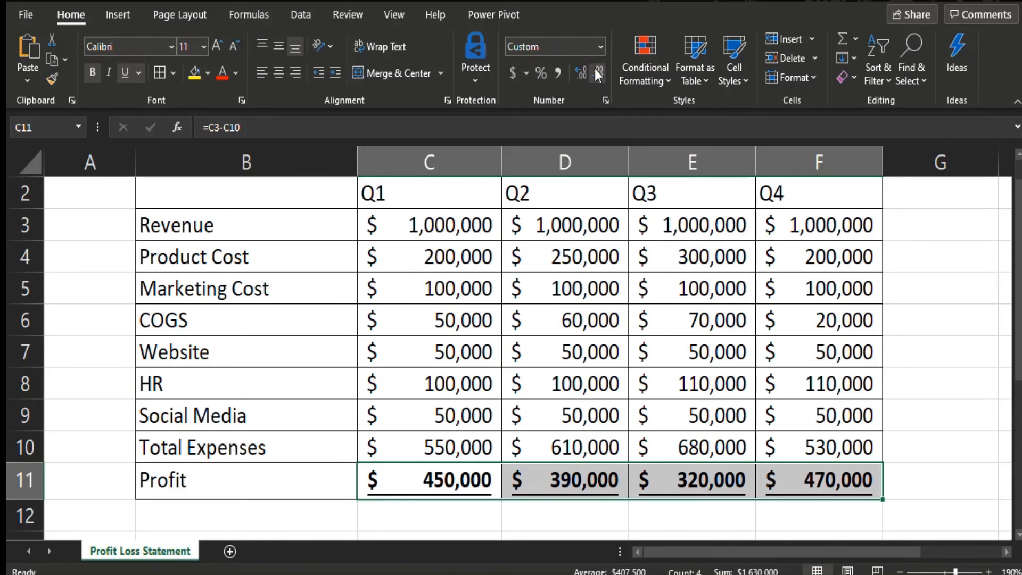
{"action": "left_click", "coordinate": [919, 503]}
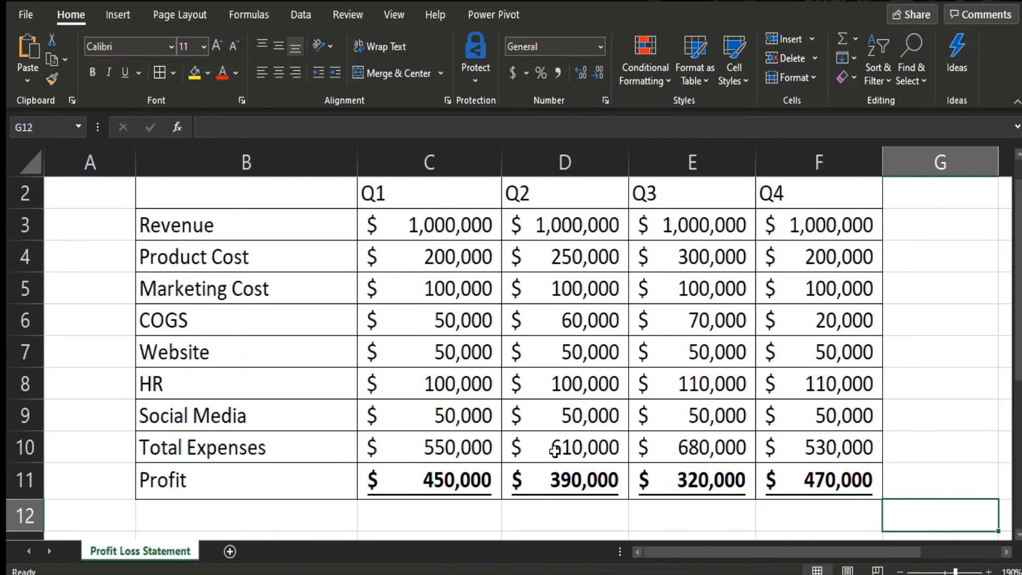
{"action": "left_click", "coordinate": [432, 232]}
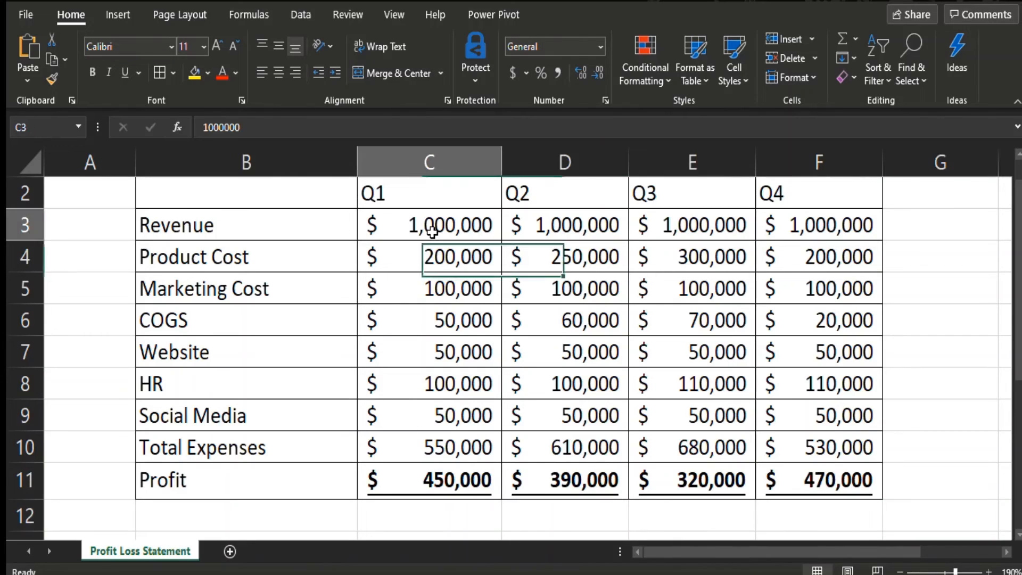
{"action": "left_click", "coordinate": [1016, 156]}
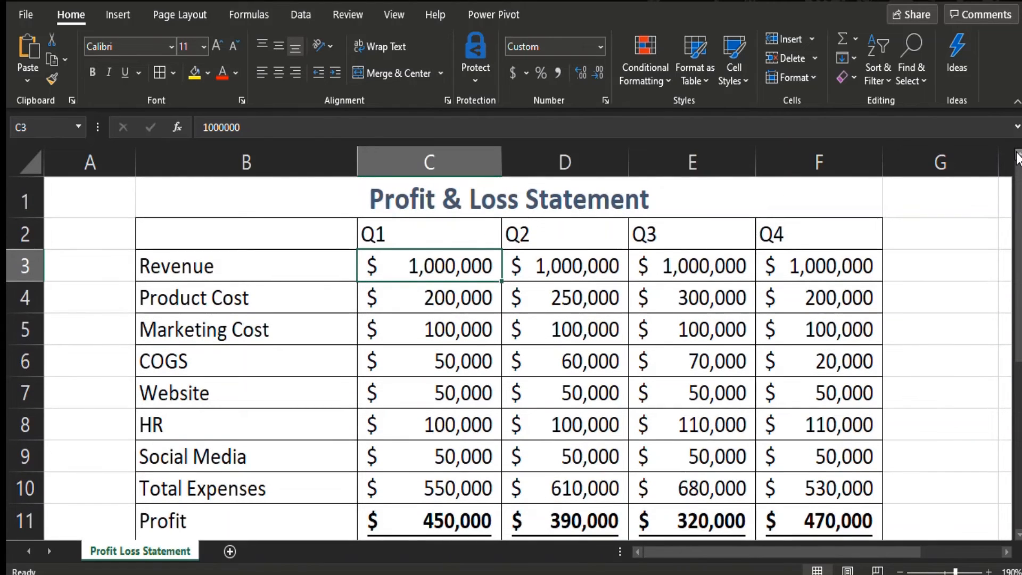
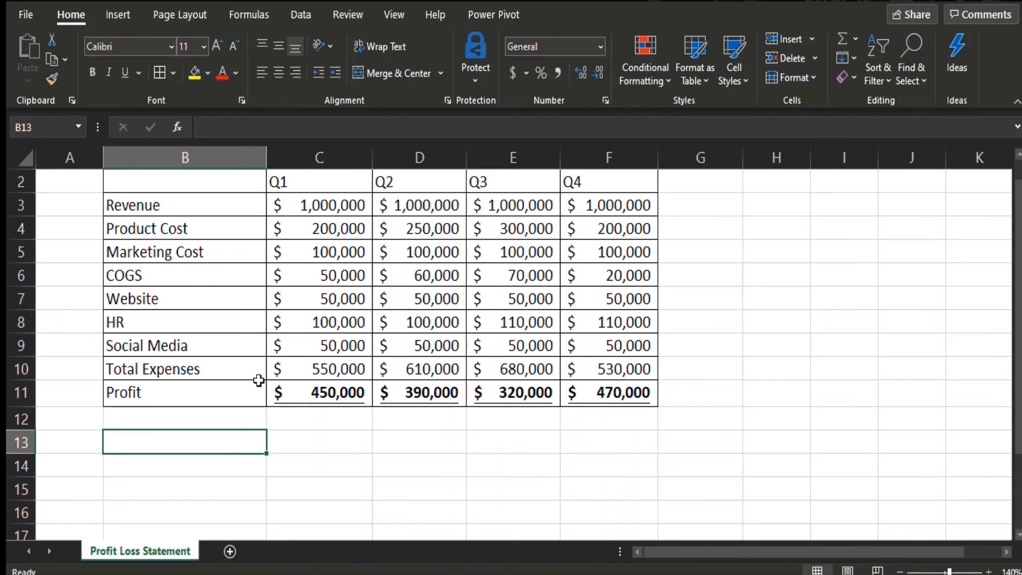
Step: Clear the Marketing Cost values for all four quarters in C5:F5
{"action": "left_click", "coordinate": [320, 257]}
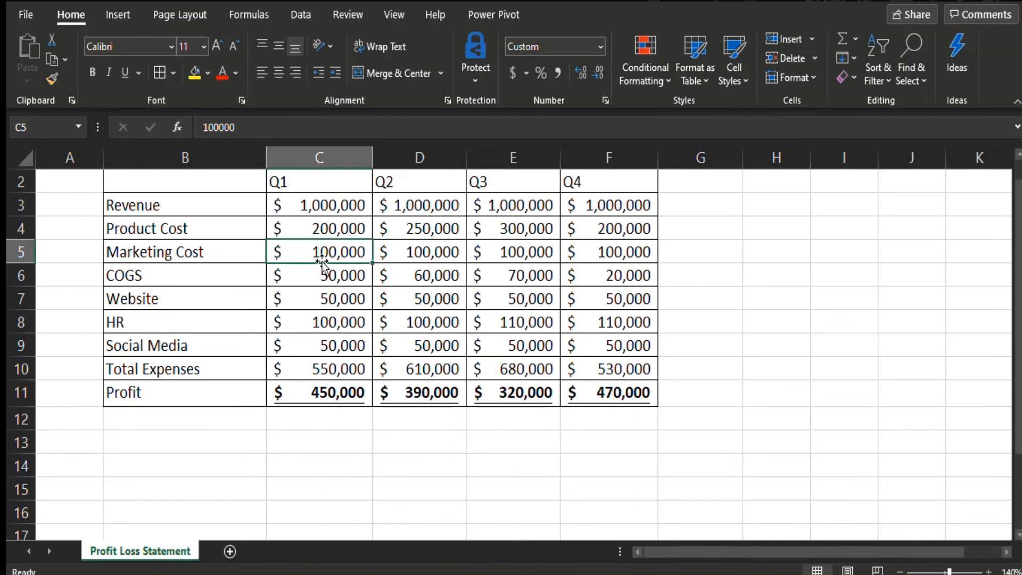
{"action": "key", "text": "shift+Right"}
{"action": "key", "text": "shift+Right"}
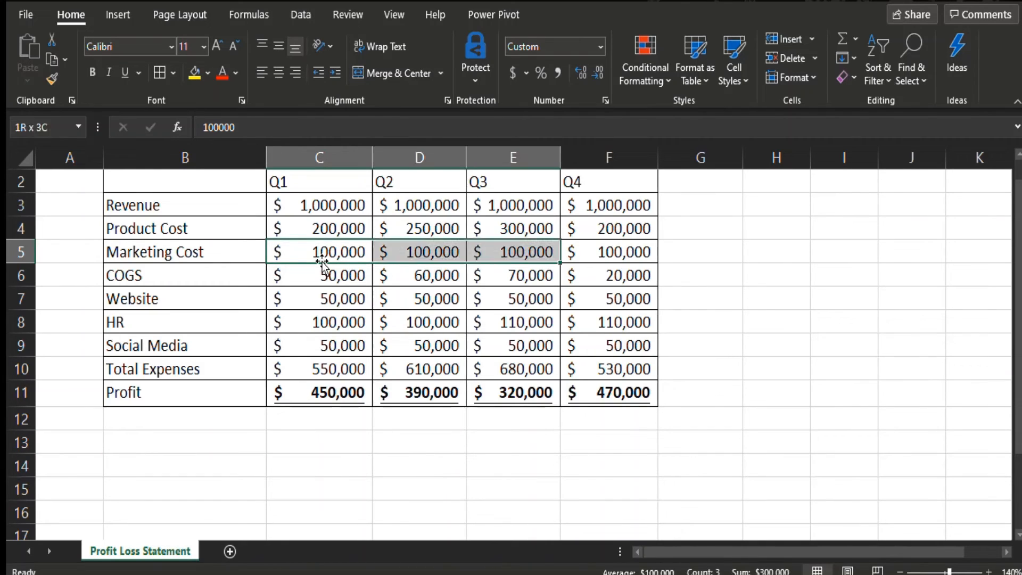
{"action": "key", "text": "shift+Right"}
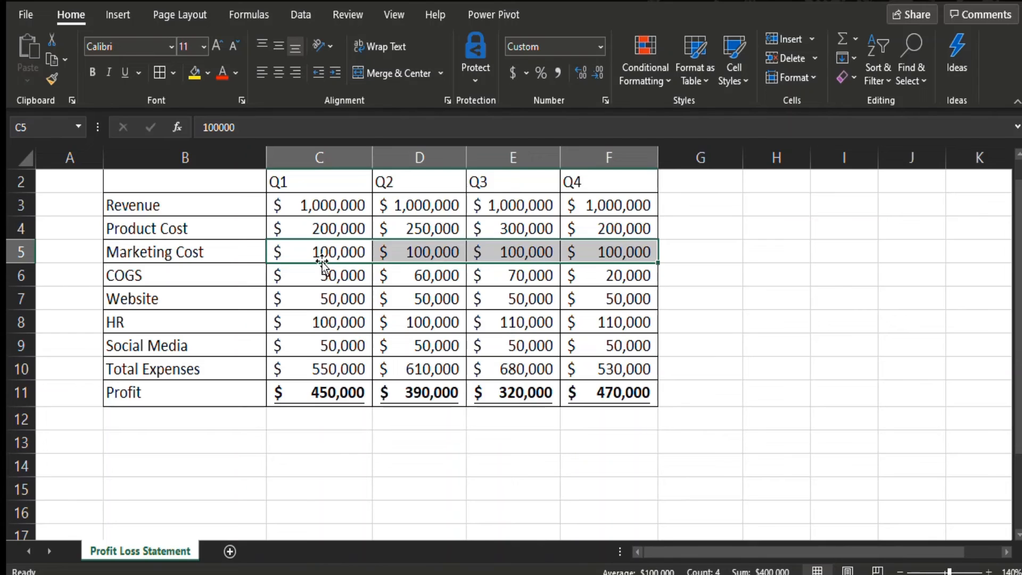
{"action": "key", "text": "Delete"}
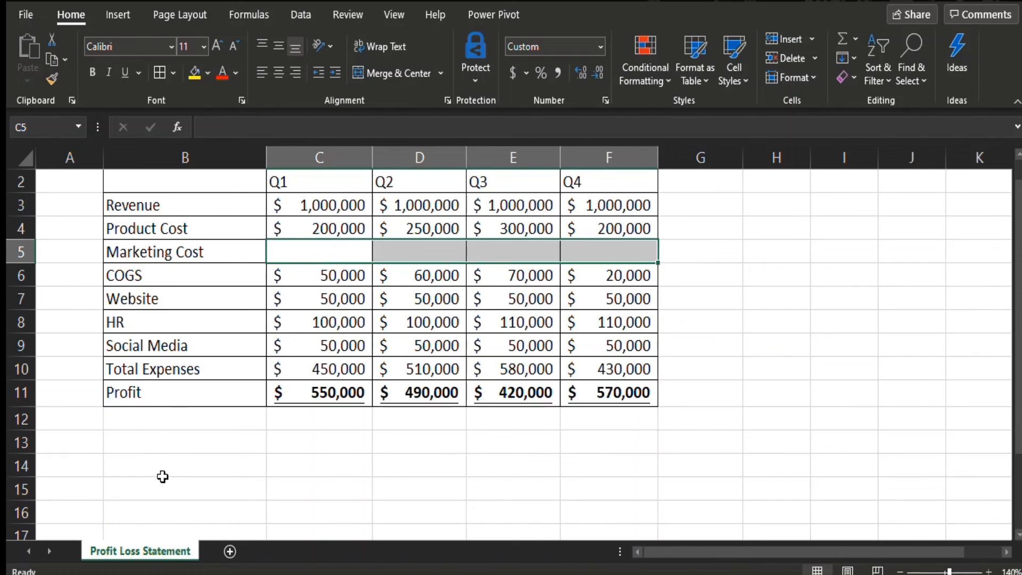
Step: Enter the row label "North Roadshow" in B13 below the statement table
{"action": "left_click", "coordinate": [165, 449]}
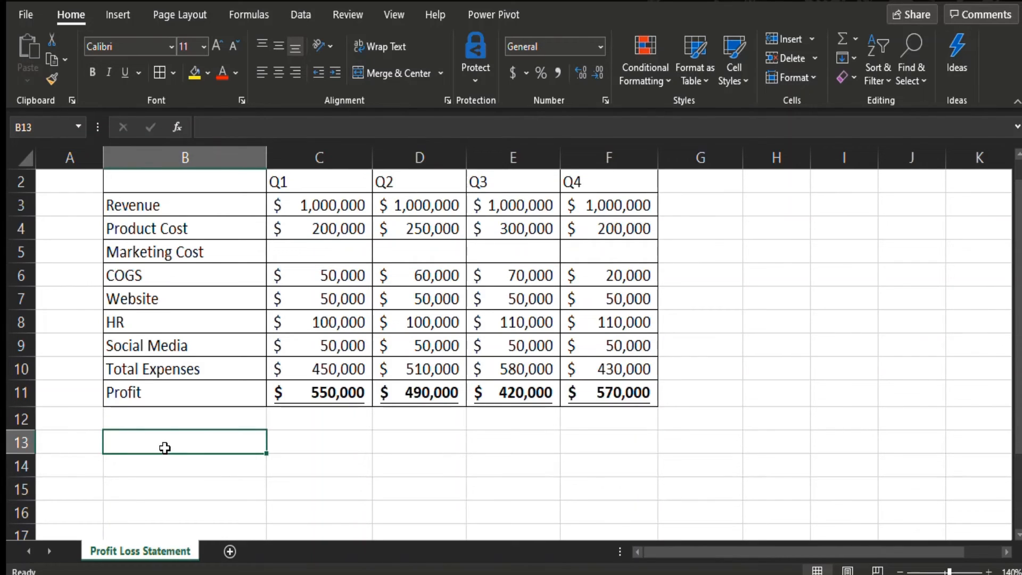
{"action": "type", "text": "North"}
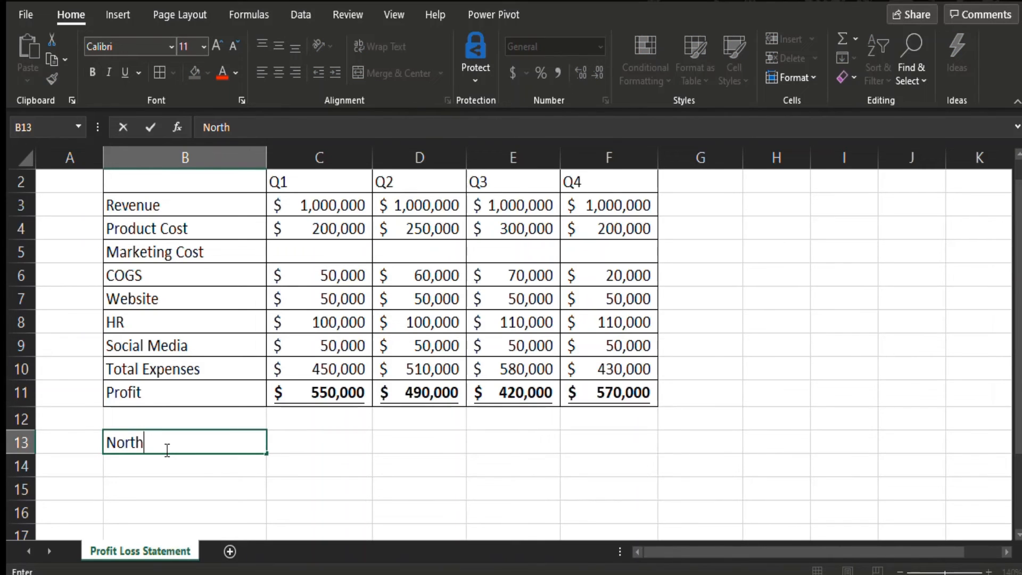
{"action": "type", "text": " Ro"}
{"action": "type", "text": "adhso"}
{"action": "key", "text": "BackSpace"}
{"action": "key", "text": "BackSpace"}
{"action": "key", "text": "BackSpace"}
{"action": "type", "text": "show"}
{"action": "key", "text": "Return"}
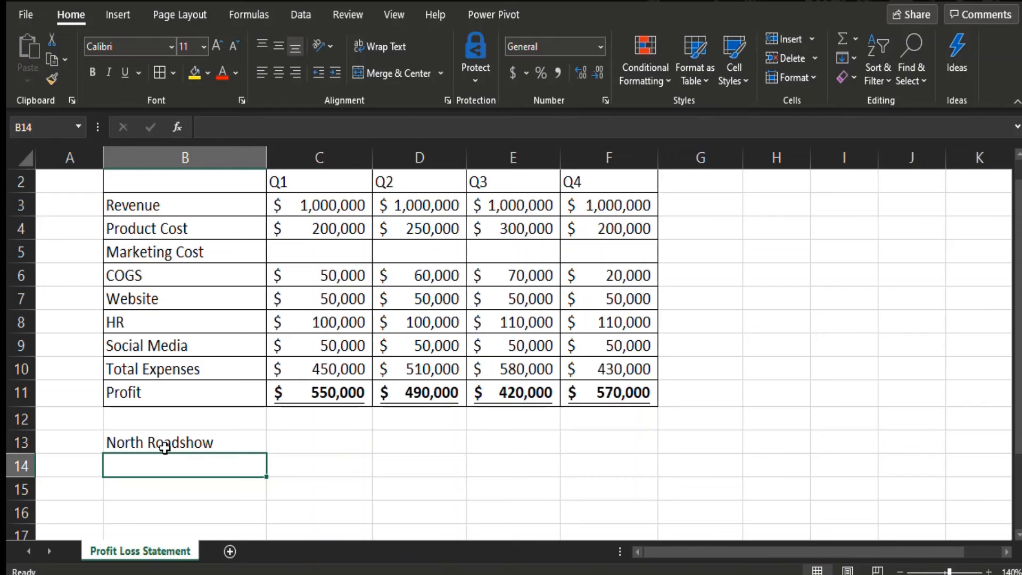
Step: Add the row labels "South Roadshow" in B14 and "East Roadshow" in B15
{"action": "type", "text": "South "}
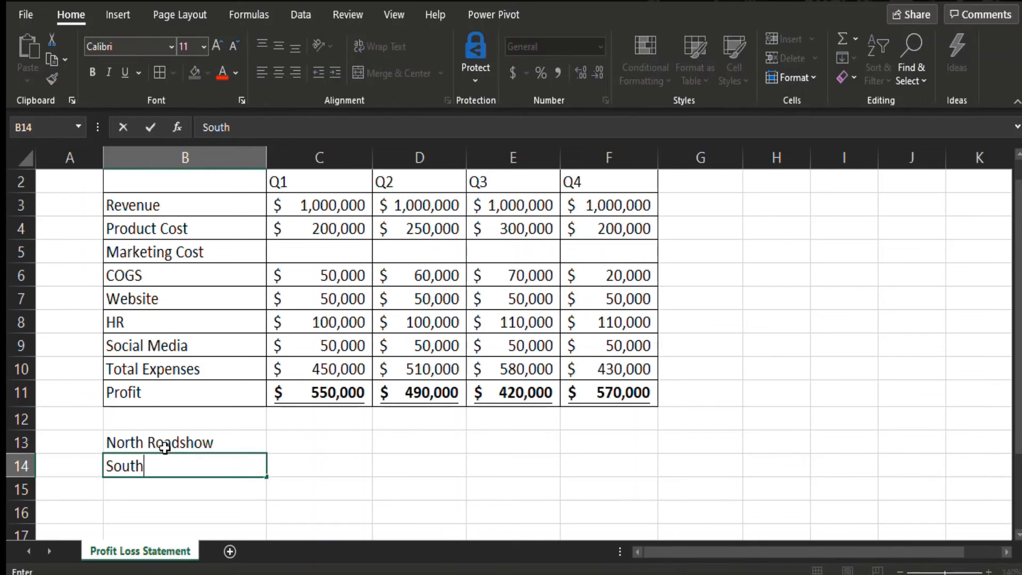
{"action": "type", "text": "Roadshow"}
{"action": "key", "text": "Return"}
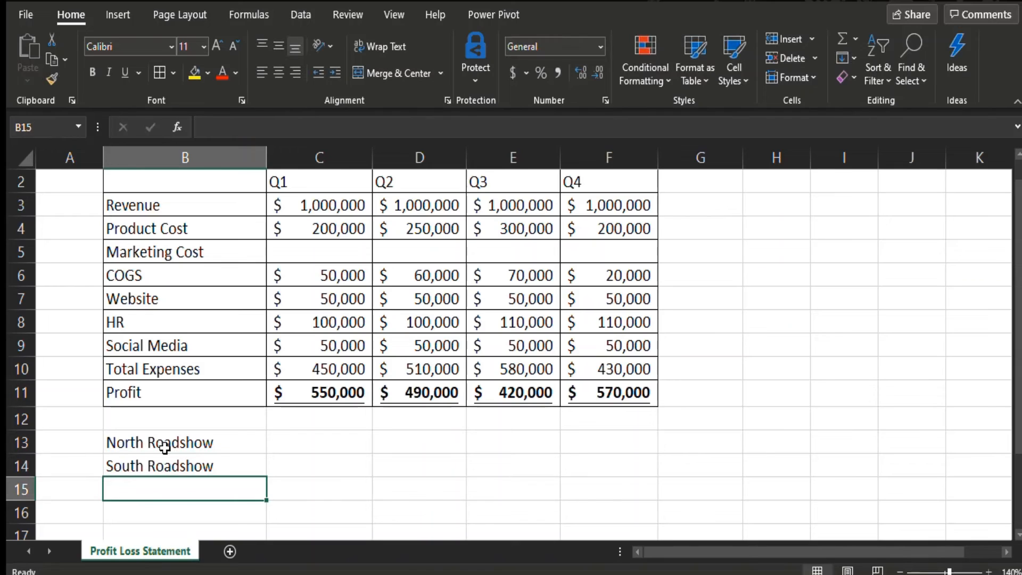
{"action": "type", "text": "East "}
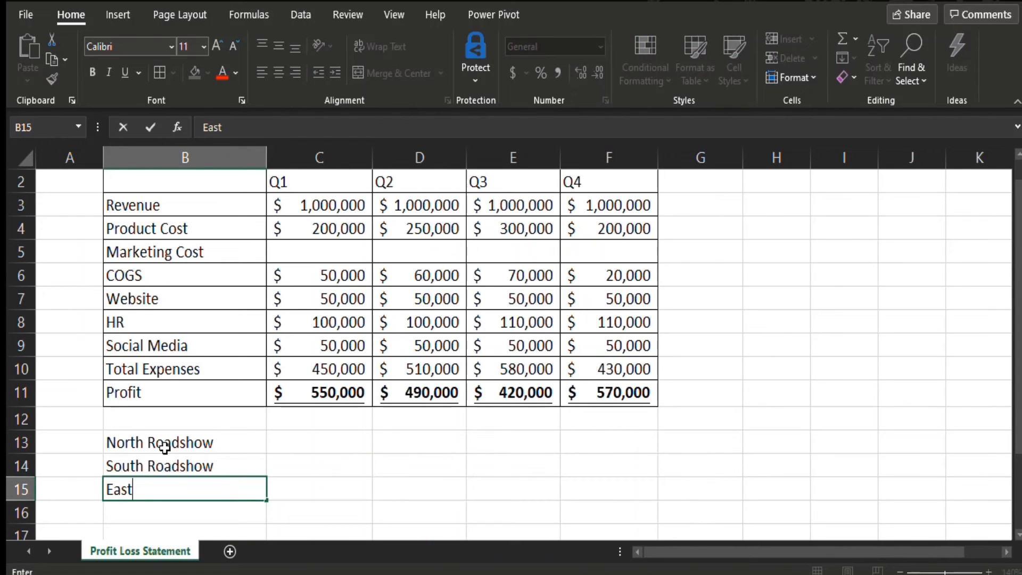
{"action": "type", "text": "Roadshow"}
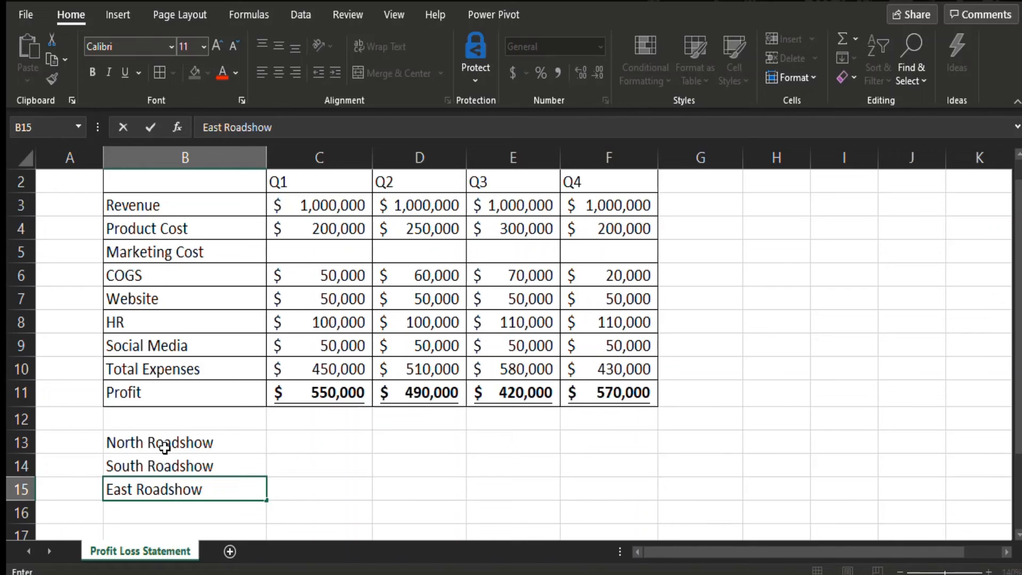
{"action": "key", "text": "Tab"}
Step: Enter the column headings "Logistics" in C12 and "Vendor costs" in D12 above the roadshow rows
{"action": "key", "text": "Up"}
{"action": "key", "text": "Up"}
{"action": "key", "text": "Up"}
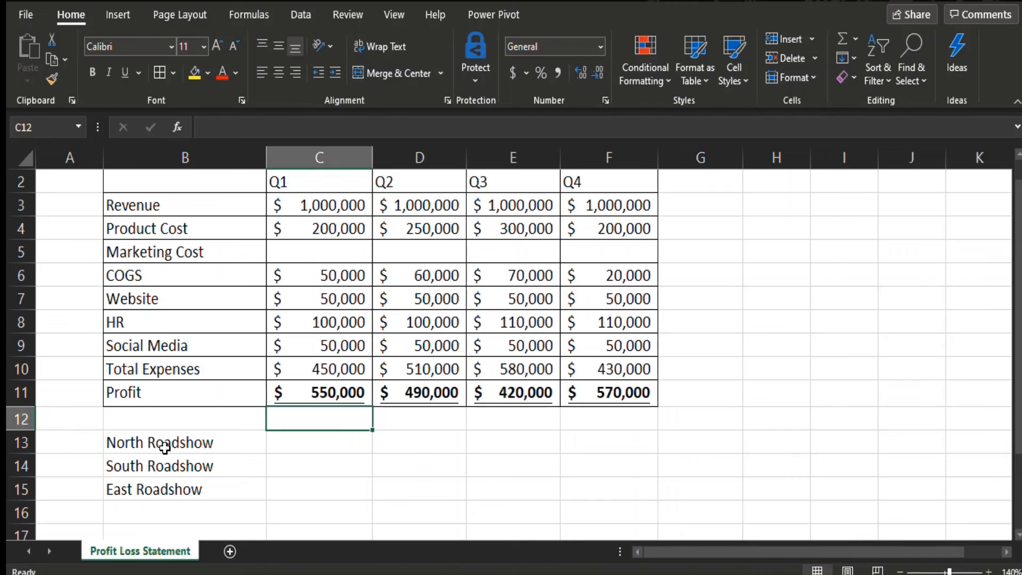
{"action": "type", "text": "Logist"}
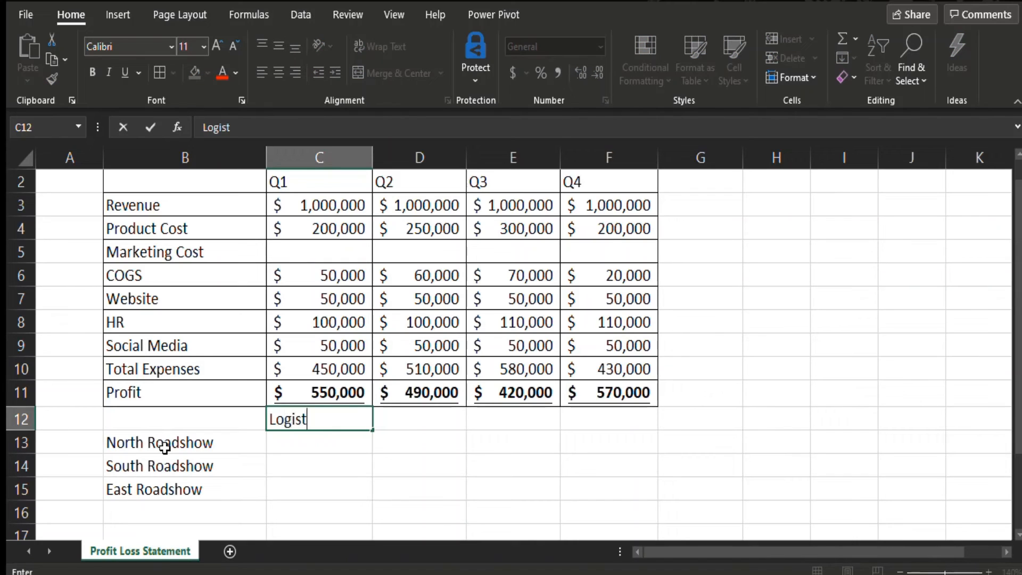
{"action": "type", "text": "ics"}
{"action": "key", "text": "Tab"}
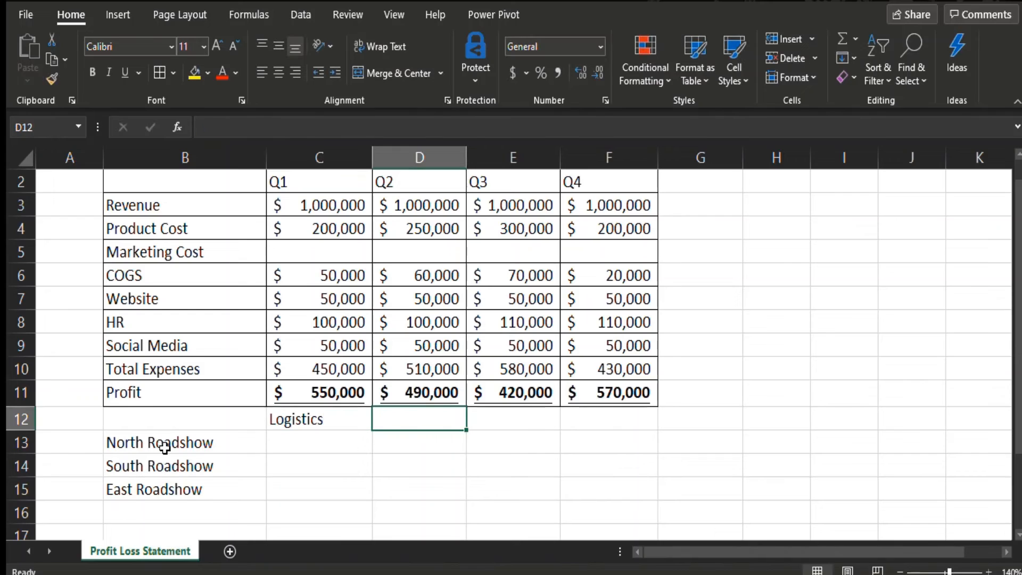
{"action": "type", "text": "Vendor"}
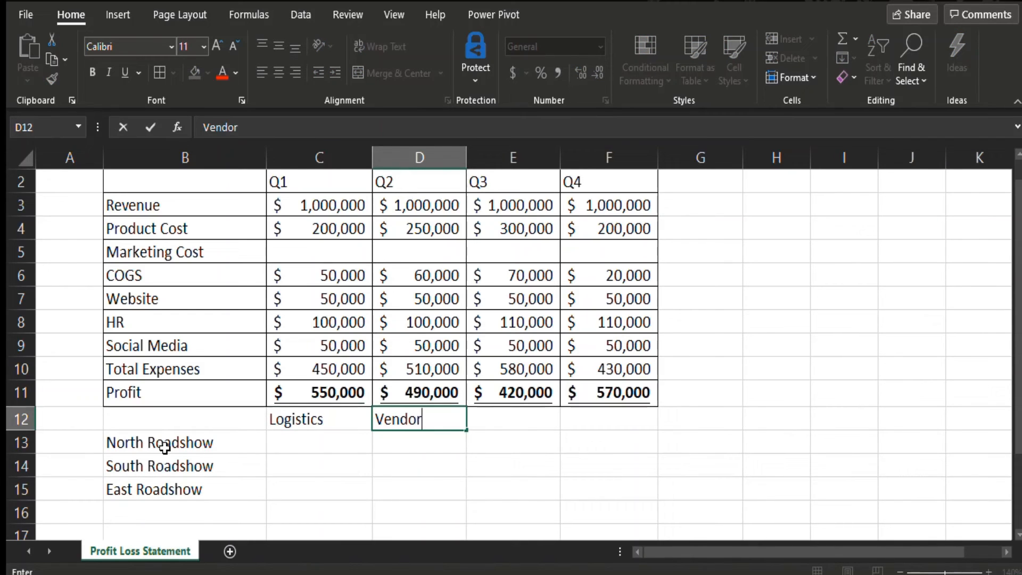
{"action": "type", "text": " costs"}
{"action": "key", "text": "Tab"}
Step: Enter the remaining roadshow headings "Hotel", "Staff no." and "Total costs" in E12:G12
{"action": "type", "text": "Ho"}
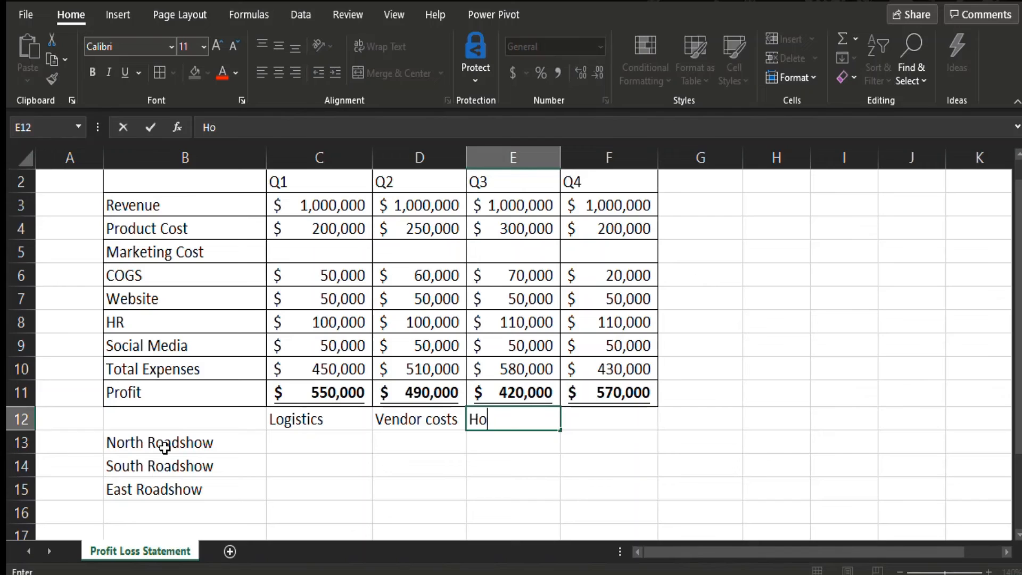
{"action": "type", "text": "tel"}
{"action": "key", "text": "Tab"}
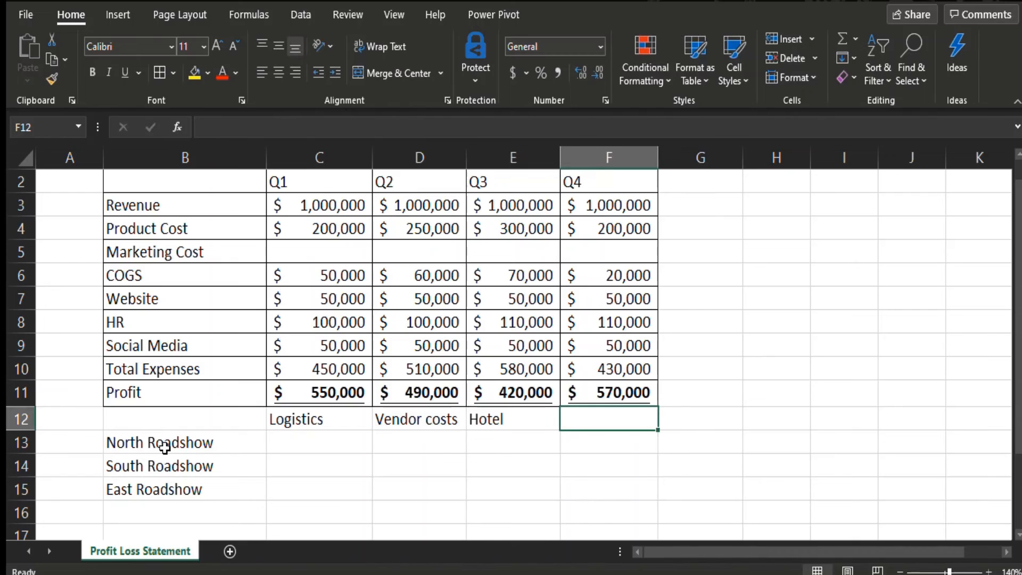
{"action": "type", "text": "Sta"}
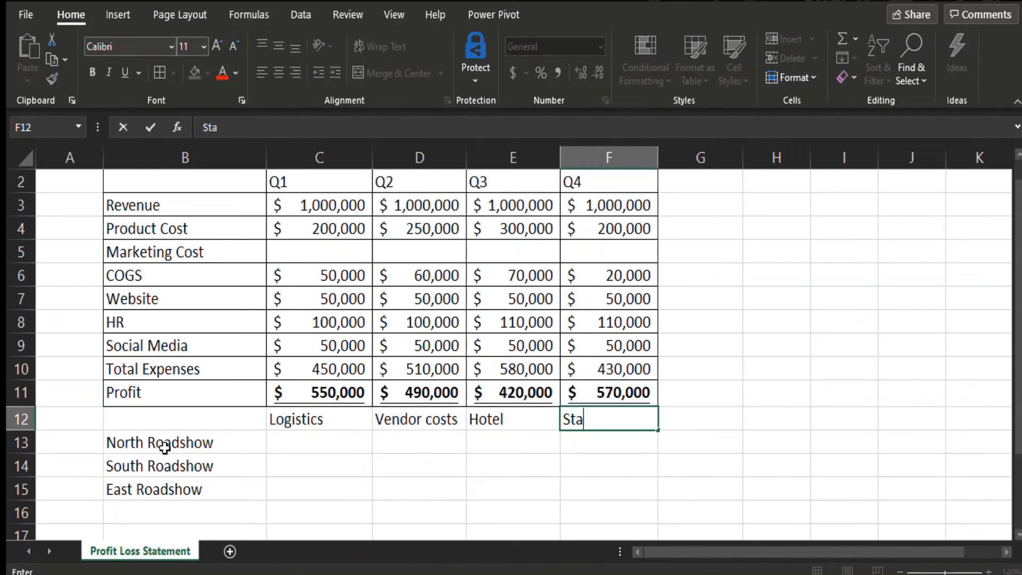
{"action": "type", "text": "ff no."}
{"action": "key", "text": "Tab"}
{"action": "type", "text": "T"}
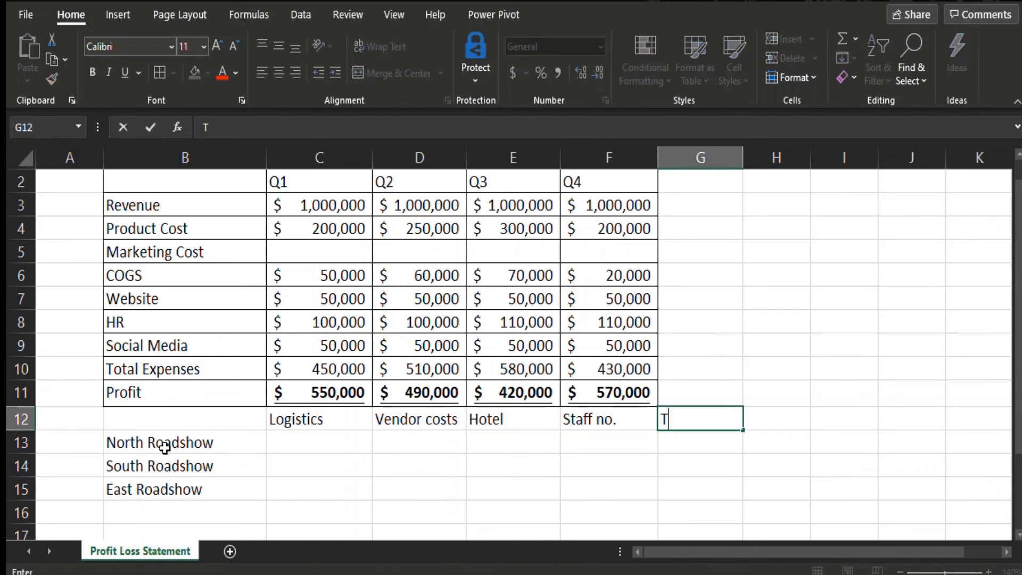
{"action": "type", "text": "otal costs"}
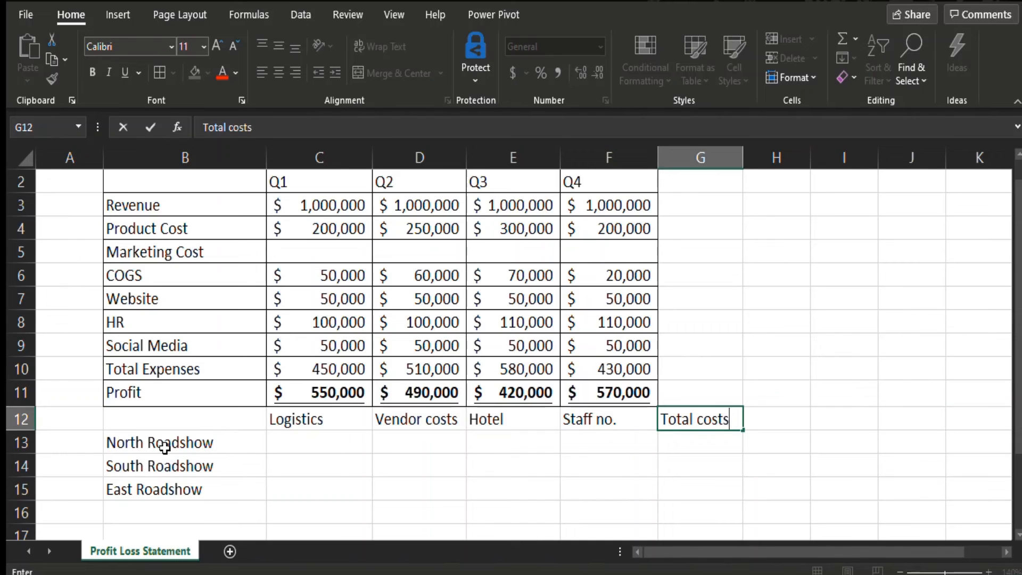
{"action": "key", "text": "Return"}
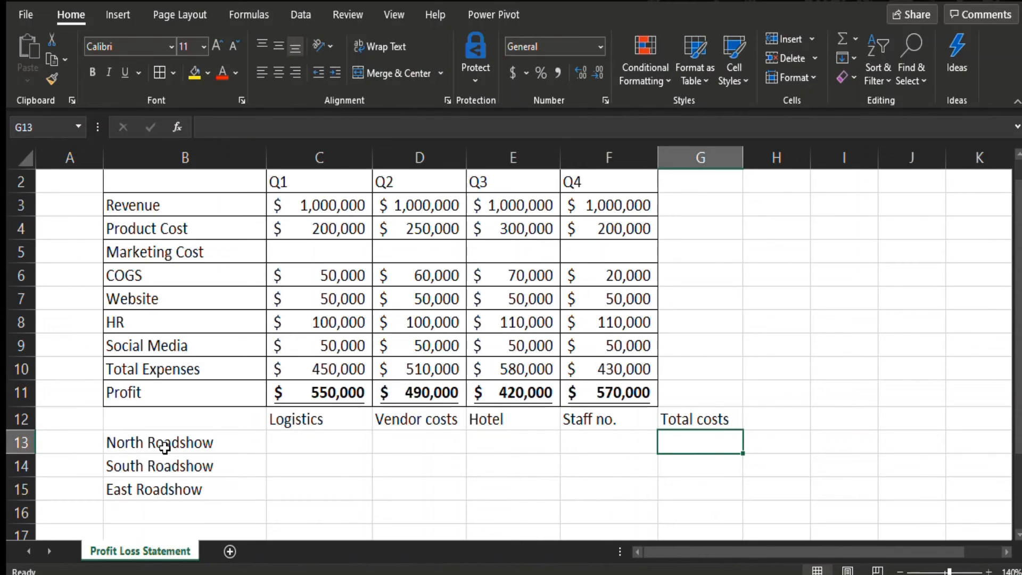
Step: Fill in the North Roadshow costs in row 13: 20000 for Logistics, 15000 for Vendor costs and 1000 for Hotel
{"action": "key", "text": "Left"}
{"action": "key", "text": "Left"}
{"action": "key", "text": "Left"}
{"action": "key", "text": "Left"}
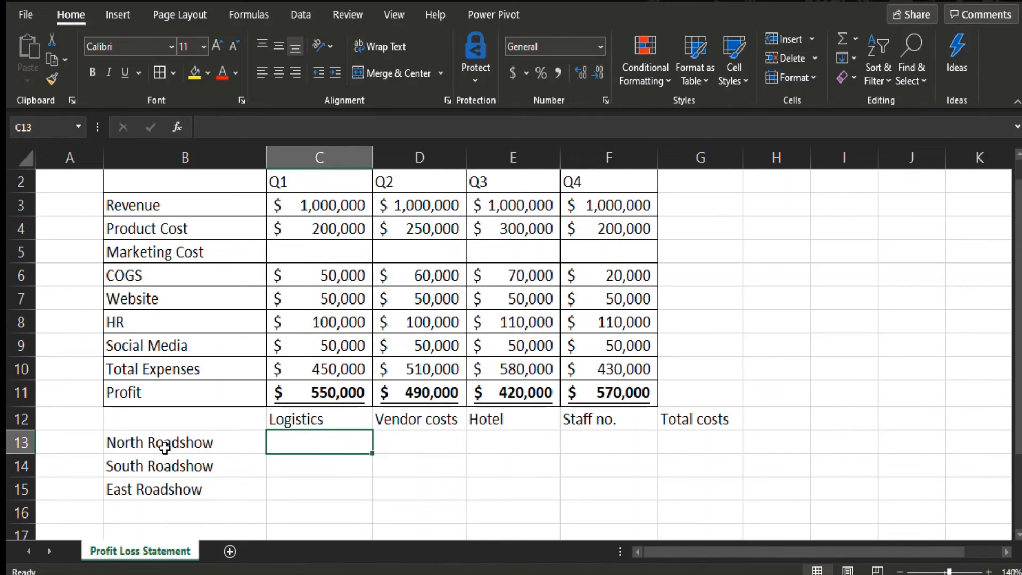
{"action": "type", "text": "20000"}
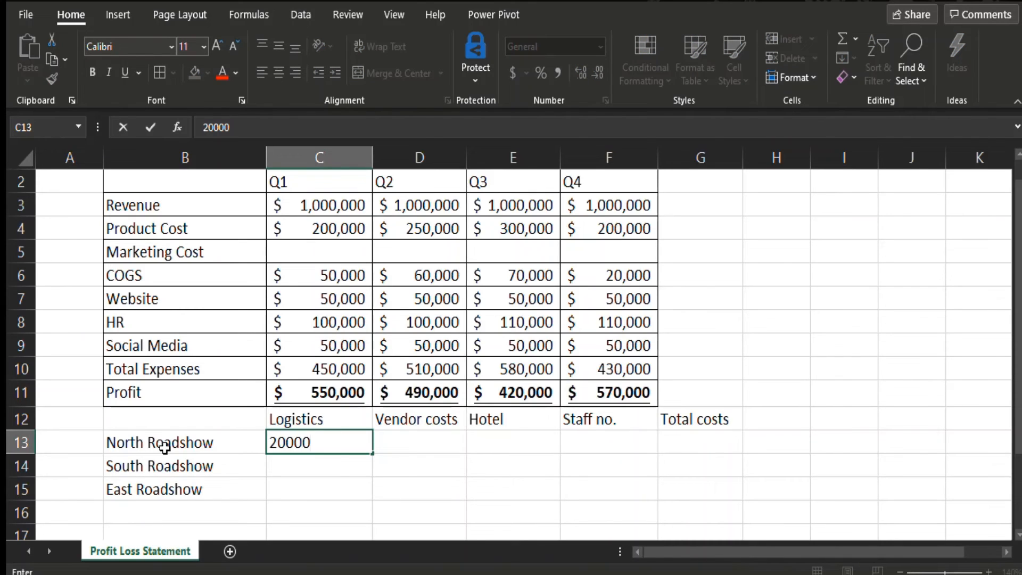
{"action": "key", "text": "Tab"}
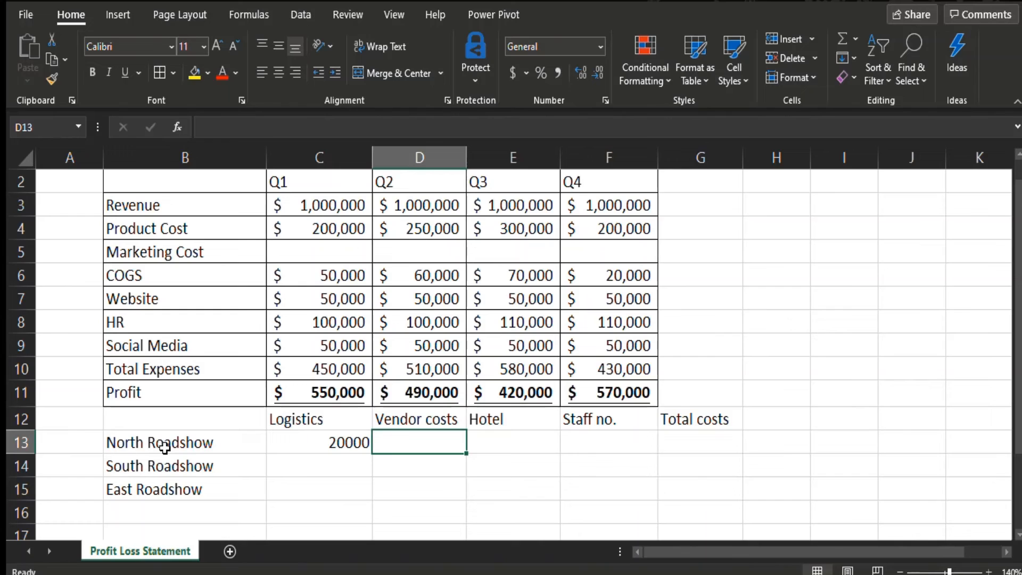
{"action": "type", "text": "15000"}
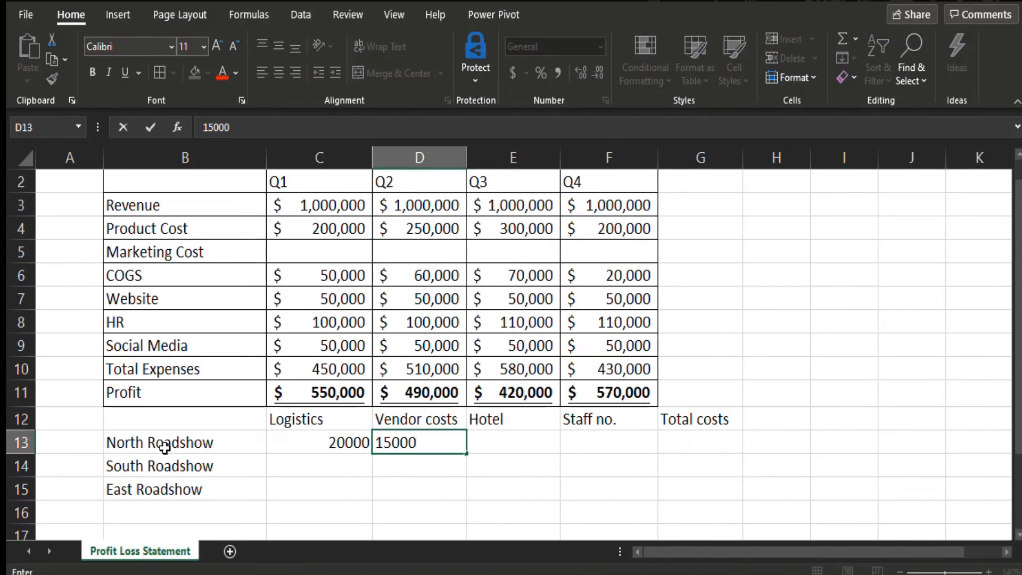
{"action": "key", "text": "Tab"}
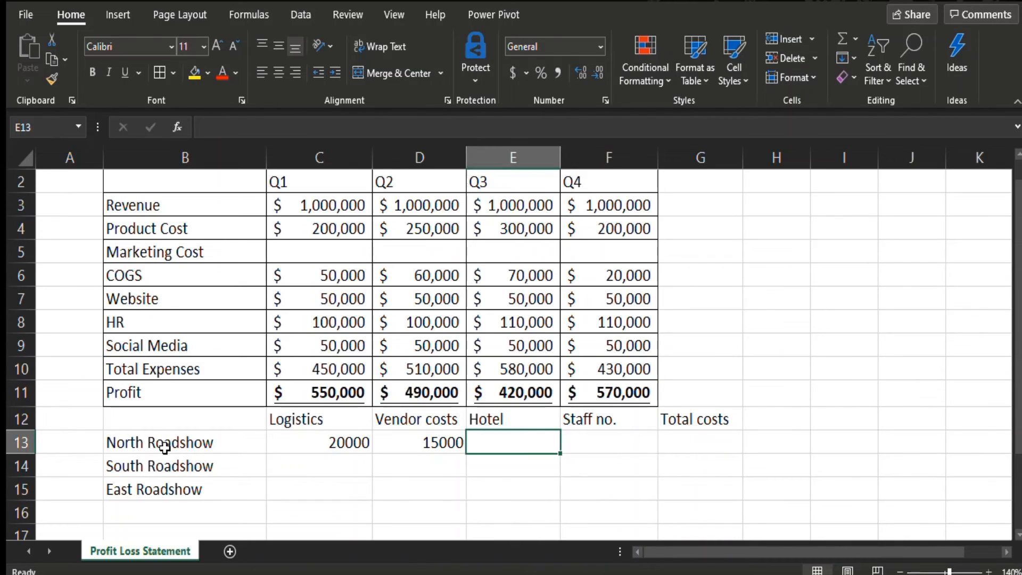
{"action": "type", "text": "1000"}
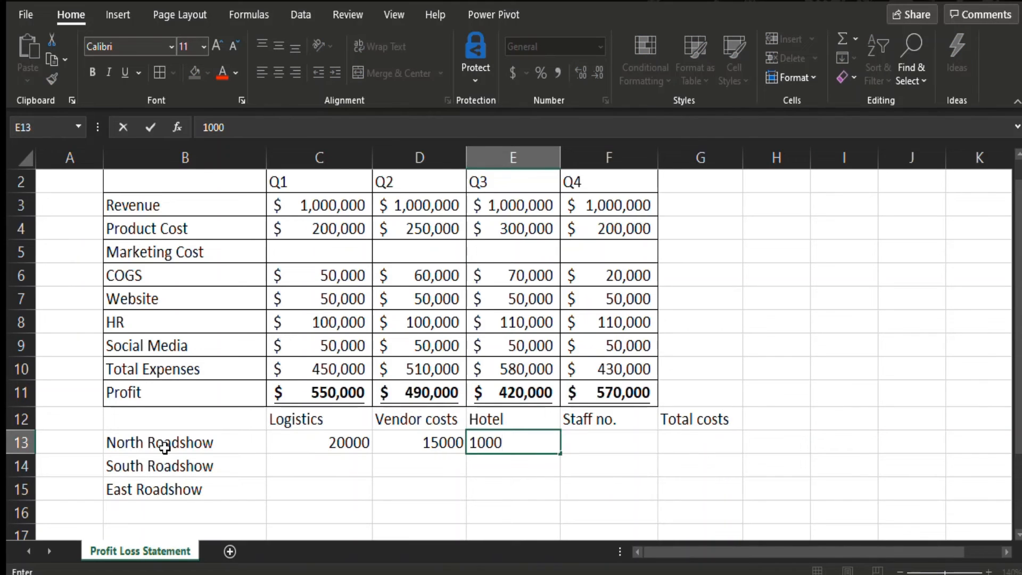
{"action": "key", "text": "Tab"}
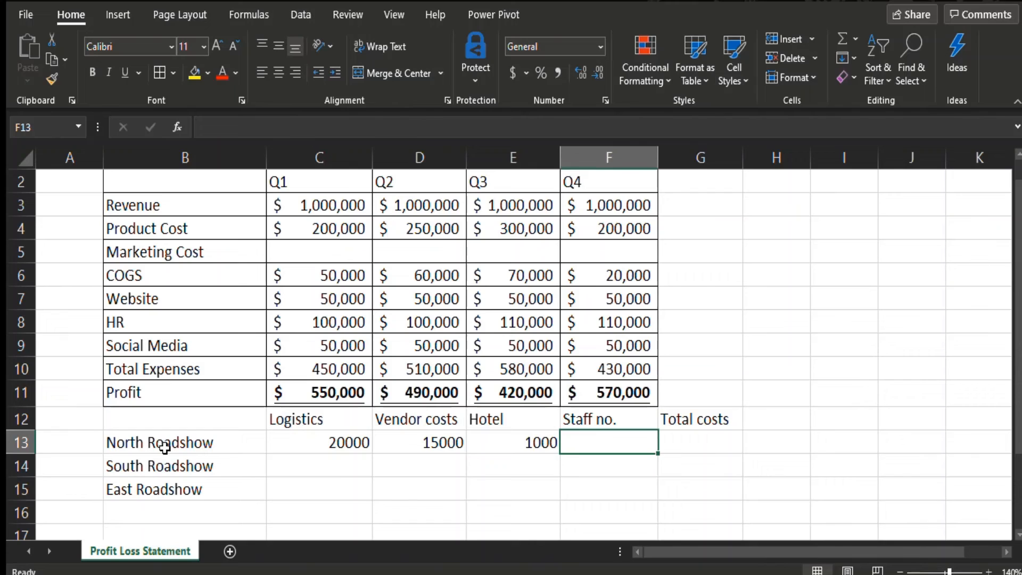
Step: Format the roadshow cells C13:G15 as accounting dollar amounts with no decimal places
{"action": "left_click", "coordinate": [309, 444]}
{"action": "left_click_drag", "start_coordinate": [310, 444], "coordinate": [696, 490]}
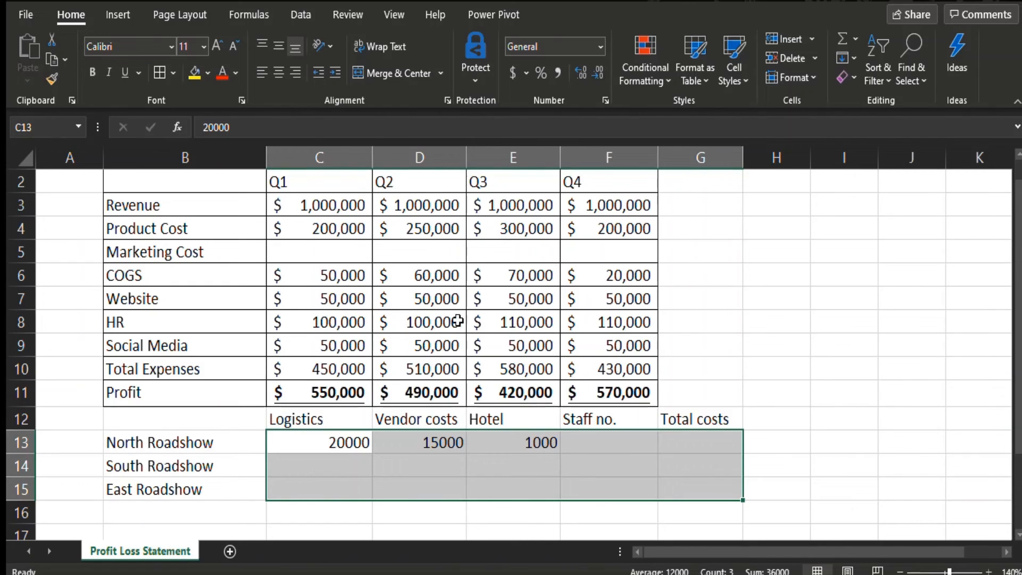
{"action": "left_click", "coordinate": [511, 73]}
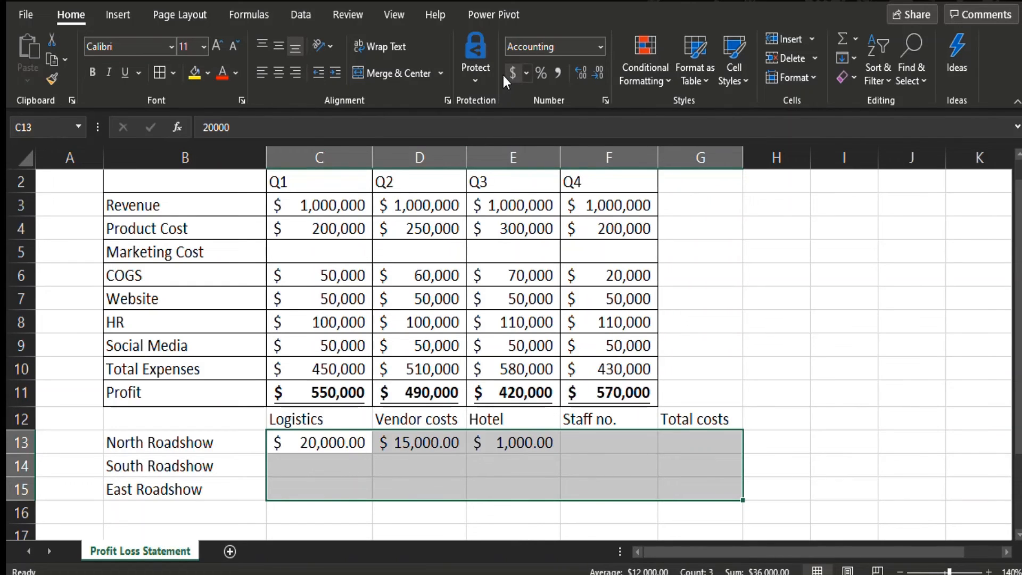
{"action": "left_click", "coordinate": [597, 65]}
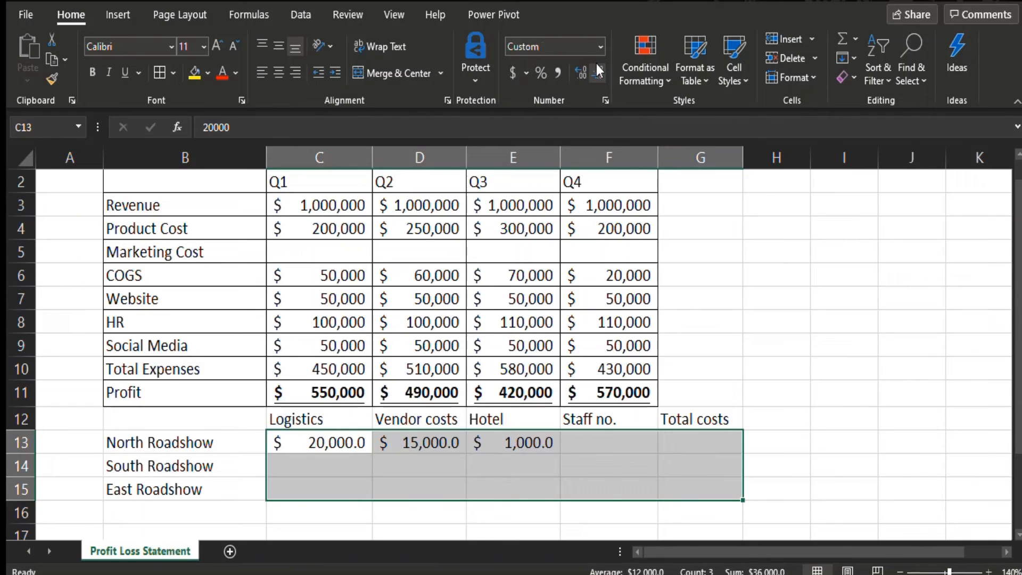
{"action": "left_click", "coordinate": [596, 65]}
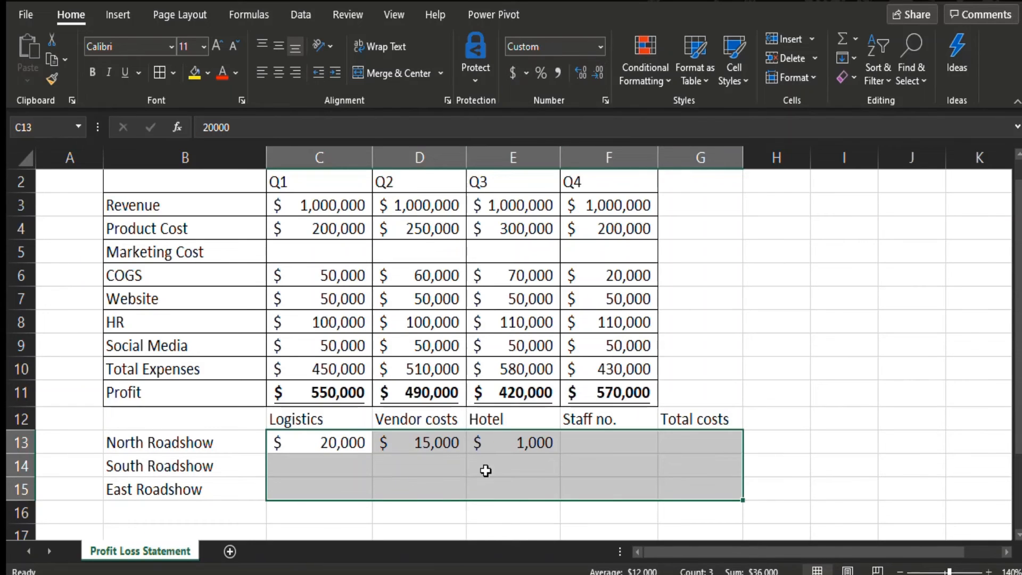
Step: Enter 3 as the North Roadshow staff number in F13
{"action": "left_click", "coordinate": [597, 446]}
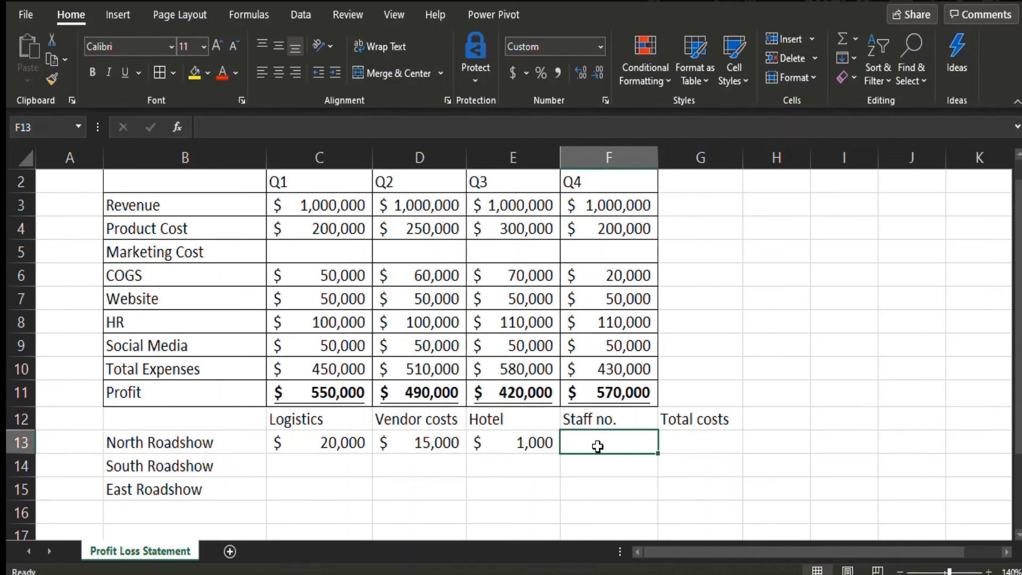
{"action": "type", "text": "3"}
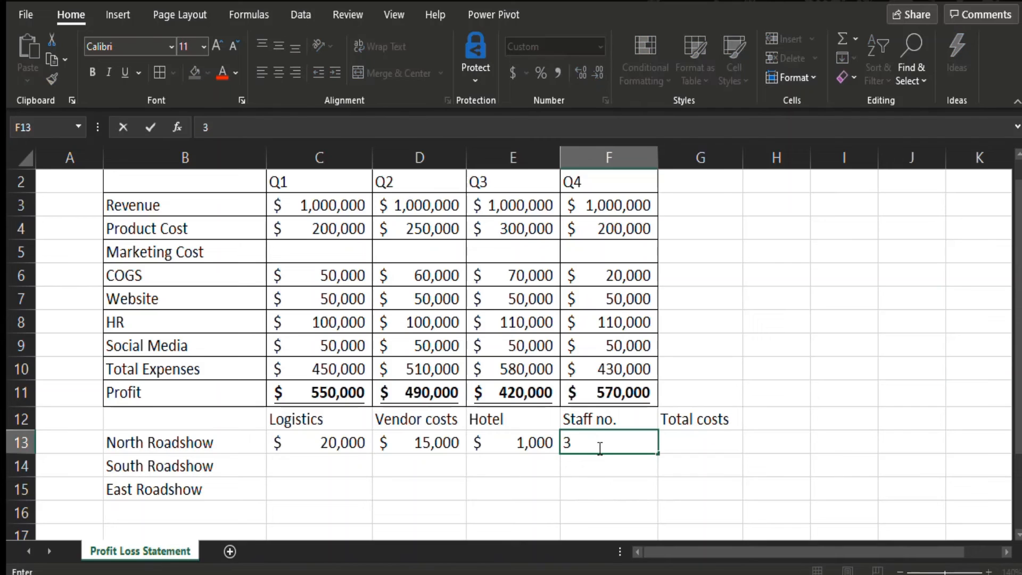
{"action": "key", "text": "Tab"}
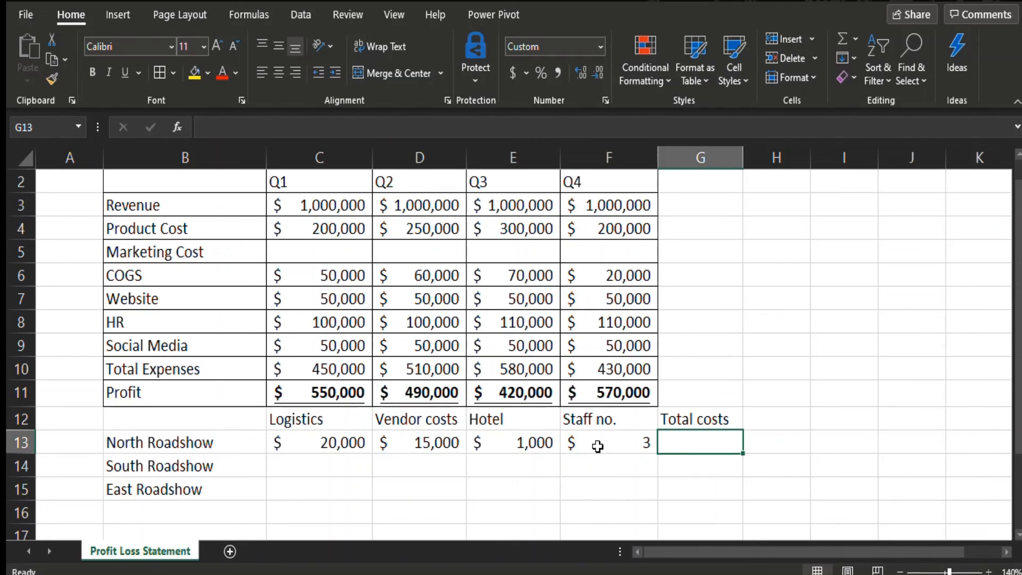
Step: Format the North Roadshow staff number in F13 in comma style without a currency symbol and with no decimal places
{"action": "left_click", "coordinate": [597, 446]}
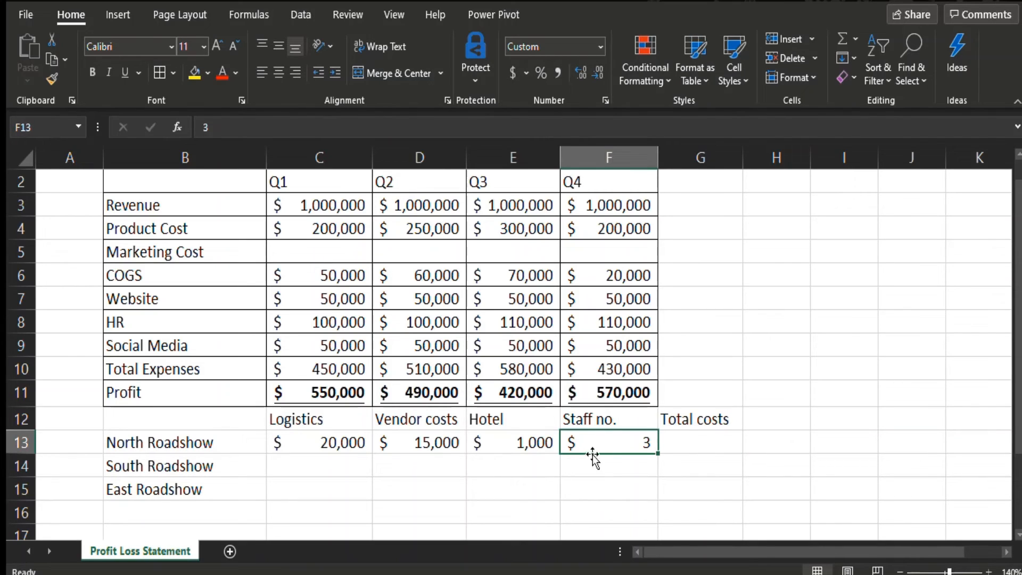
{"action": "left_click", "coordinate": [555, 77]}
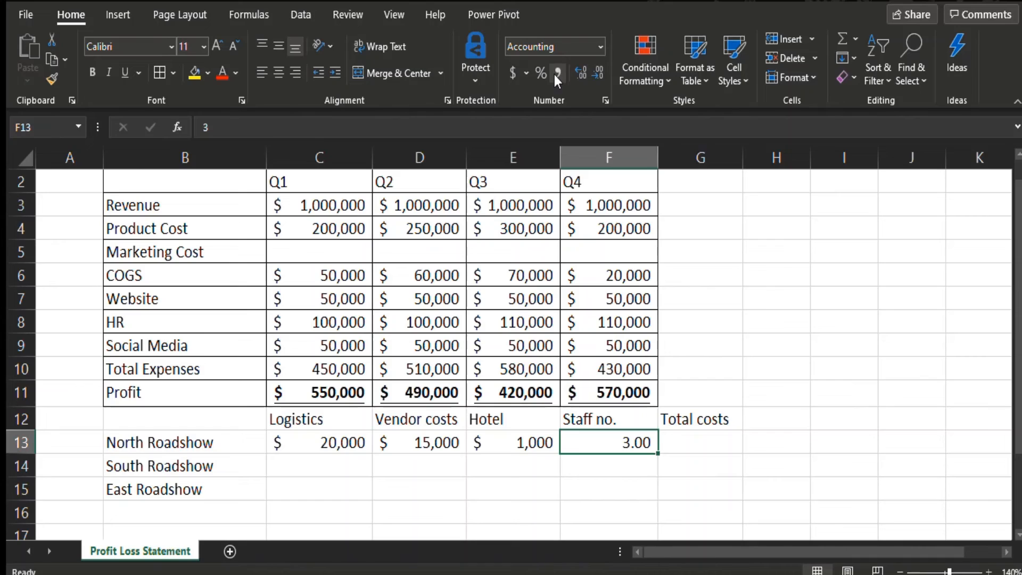
{"action": "left_click", "coordinate": [594, 71]}
{"action": "left_click", "coordinate": [594, 71]}
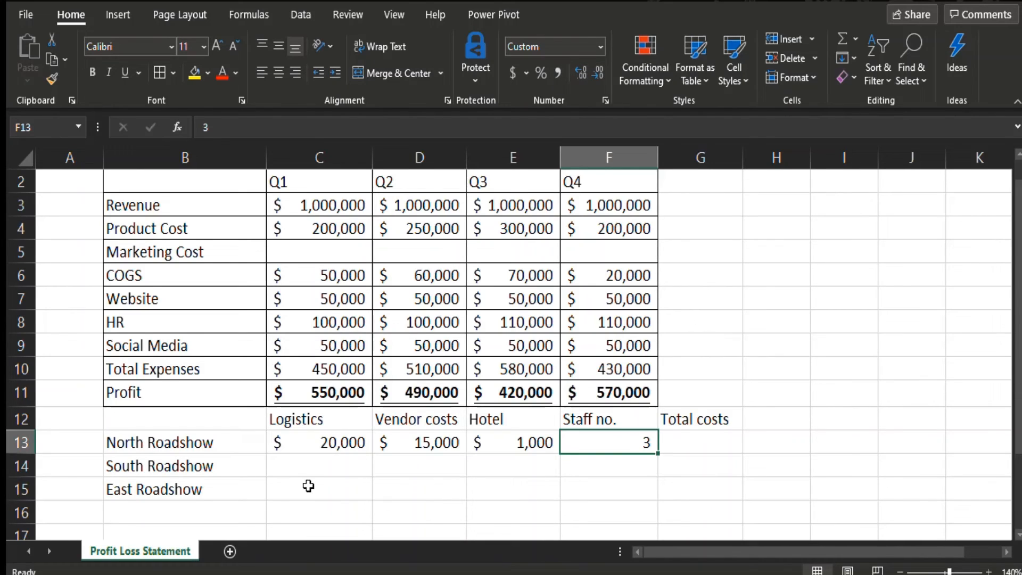
Step: Fill in the South Roadshow row C14:F14 with 25000 for Logistics, 2000 for Vendor costs, 2000 for Hotel and 4 for Staff no
{"action": "left_click", "coordinate": [305, 468]}
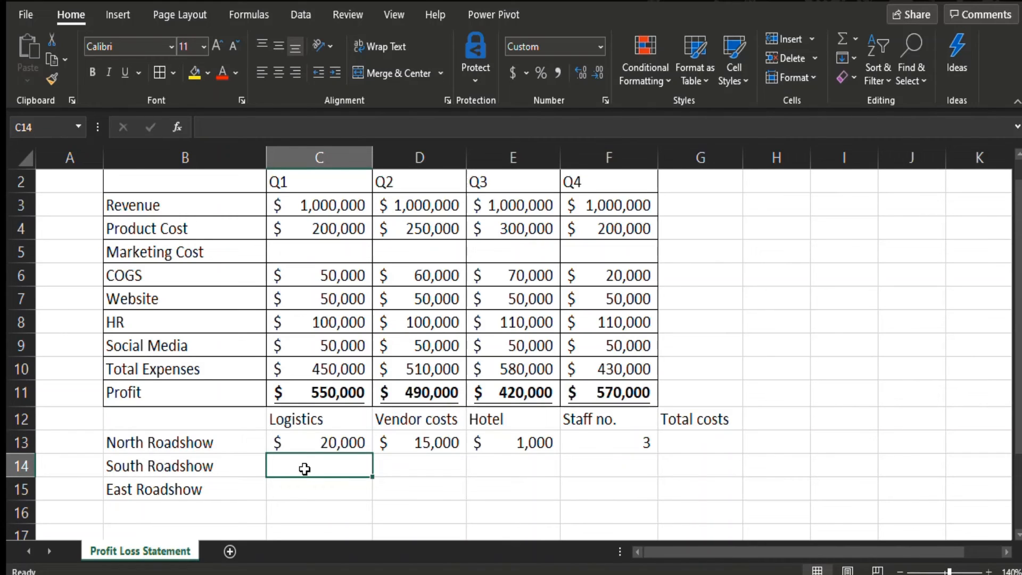
{"action": "type", "text": "25,00"}
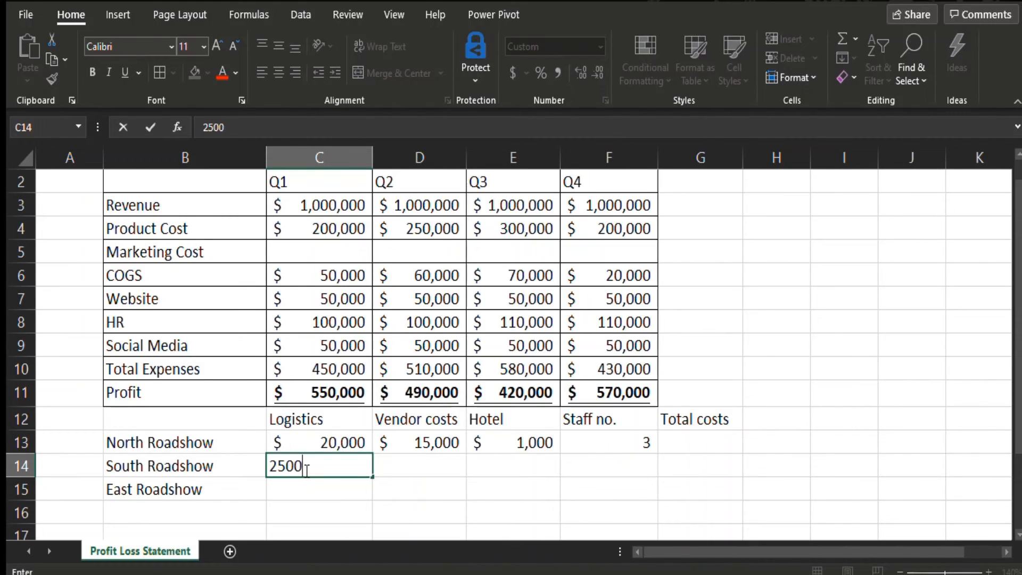
{"action": "type", "text": "0"}
{"action": "key", "text": "Tab"}
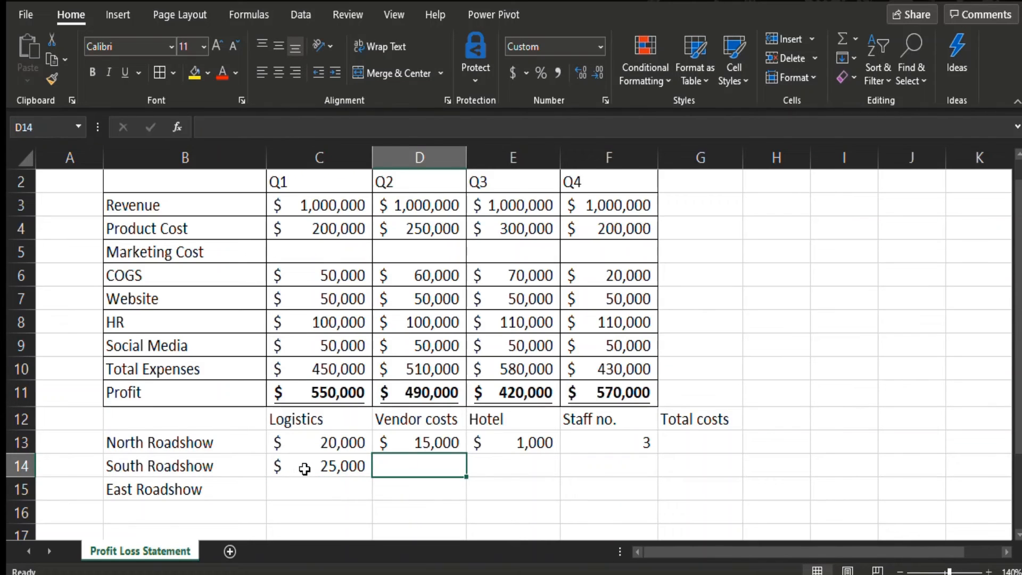
{"action": "type", "text": "2000"}
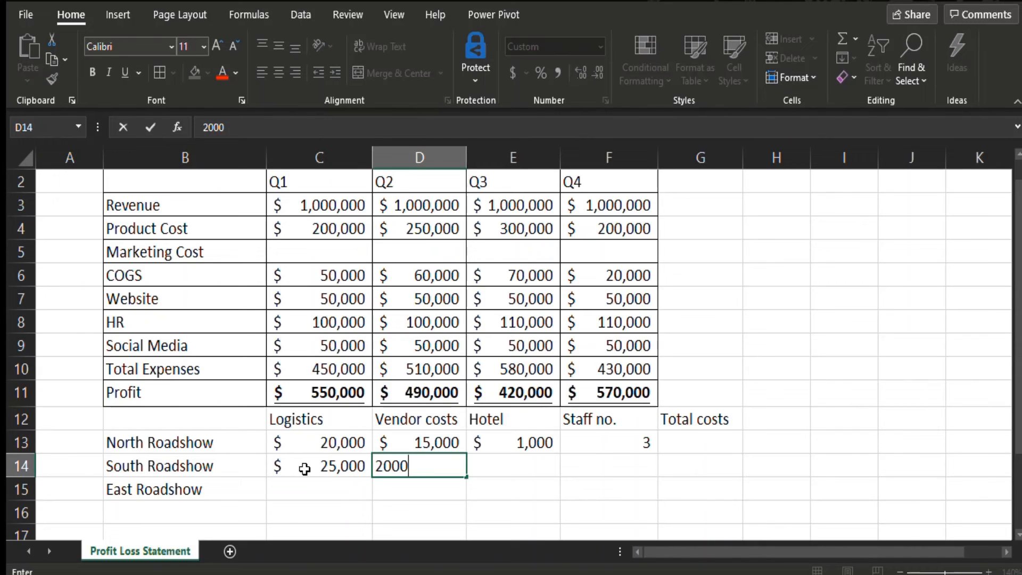
{"action": "key", "text": "Tab"}
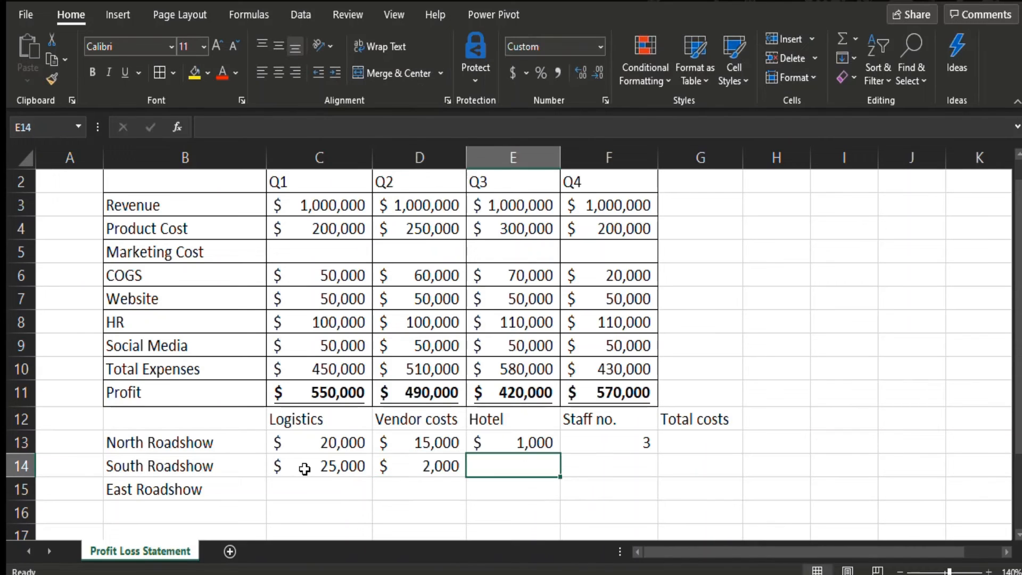
{"action": "type", "text": "2000"}
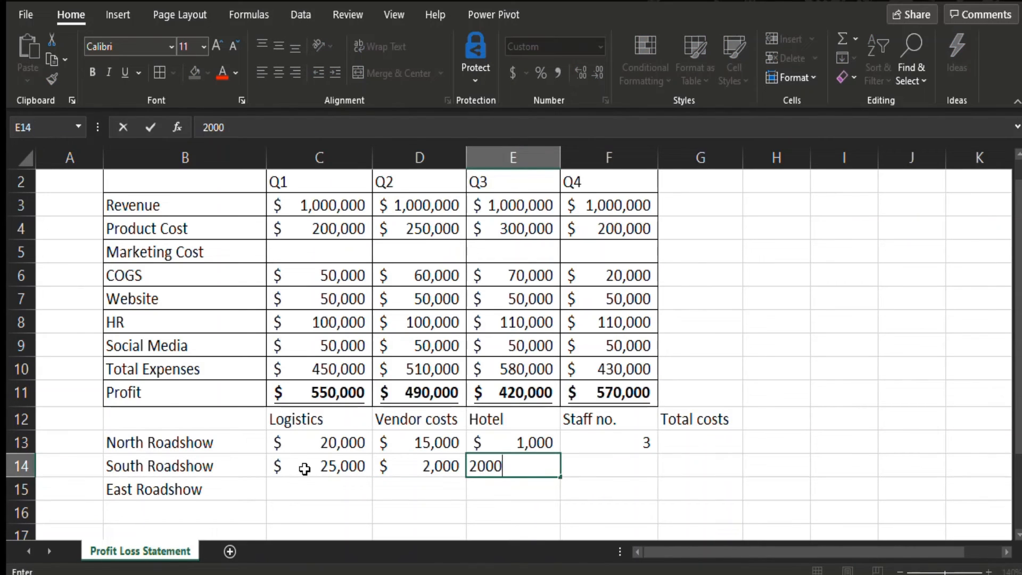
{"action": "key", "text": "Tab"}
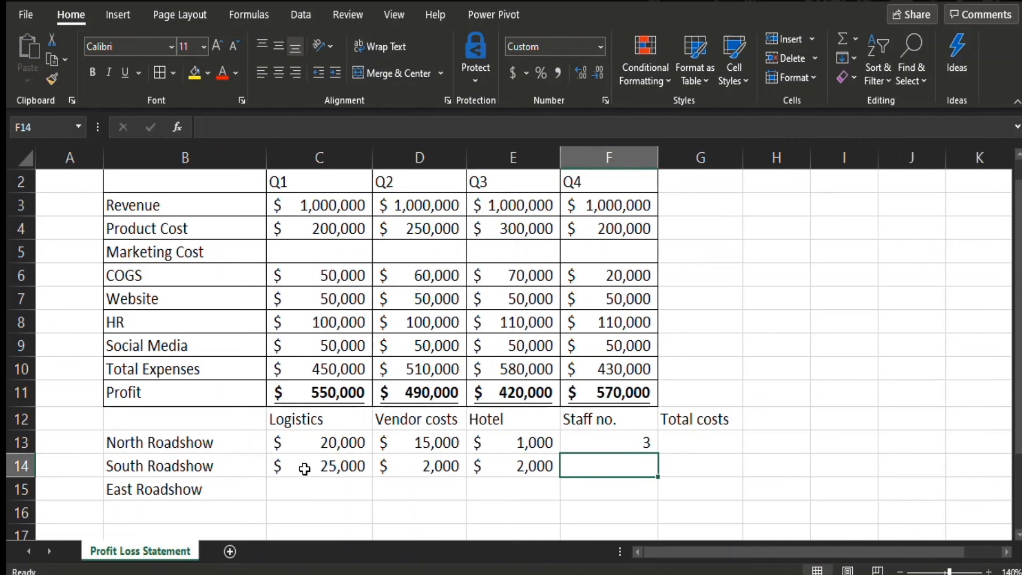
{"action": "type", "text": "4"}
{"action": "key", "text": "Tab"}
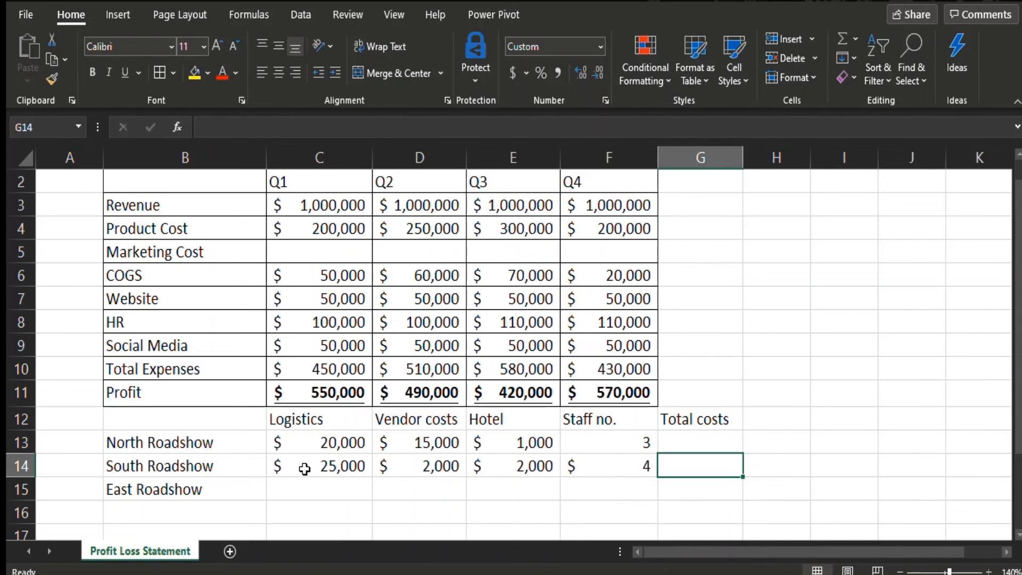
Step: Copy the number format of F13 onto the South and East Roadshow staff cells F14:F15
{"action": "key", "text": "Left"}
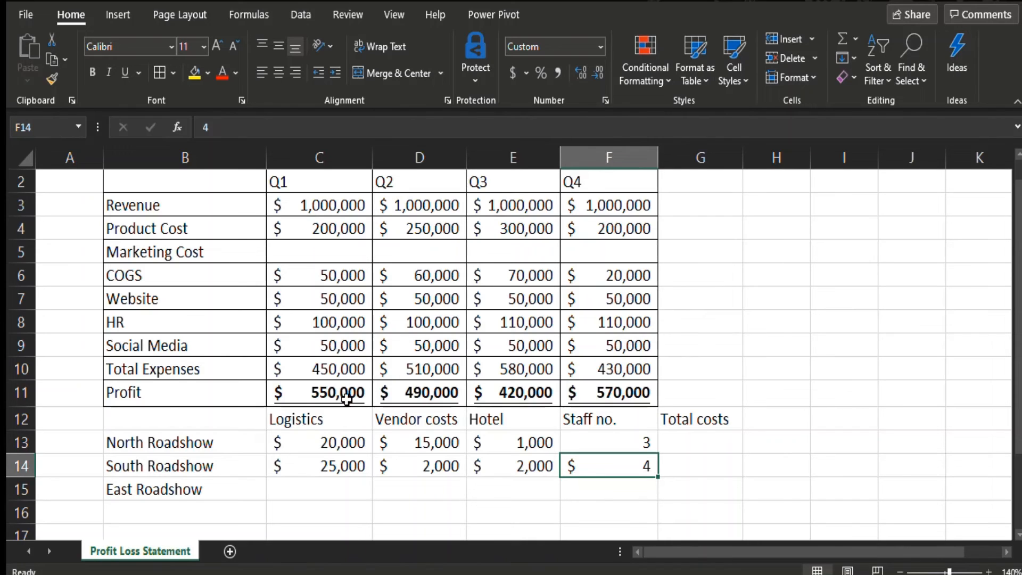
{"action": "left_click", "coordinate": [612, 442]}
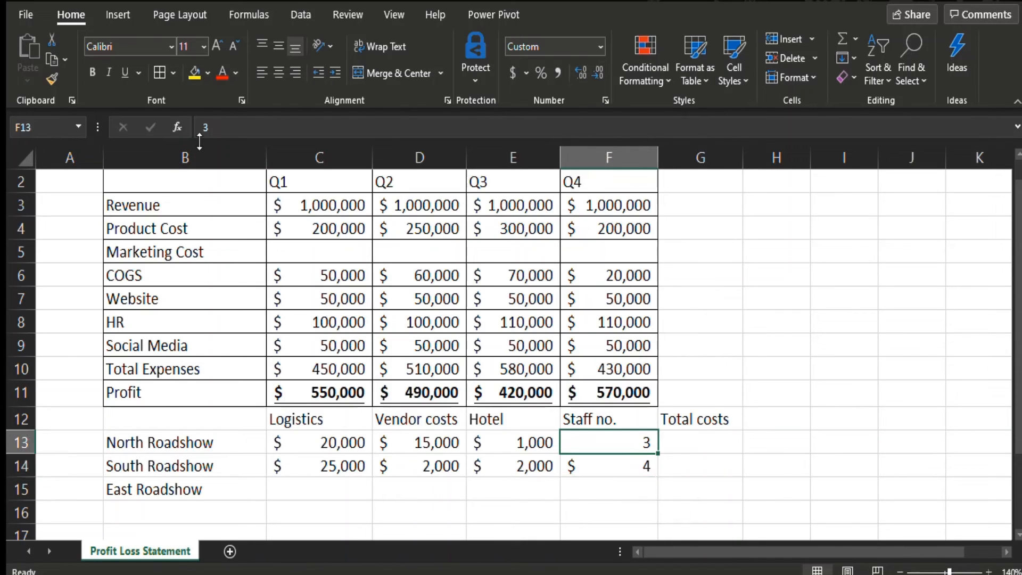
{"action": "left_click", "coordinate": [47, 73]}
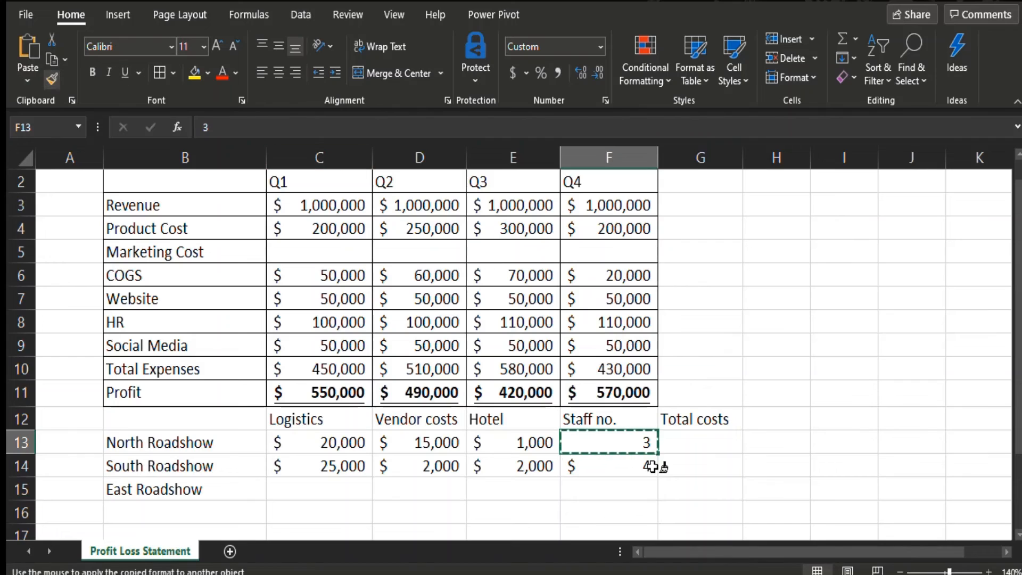
{"action": "left_click_drag", "start_coordinate": [619, 466], "coordinate": [619, 490]}
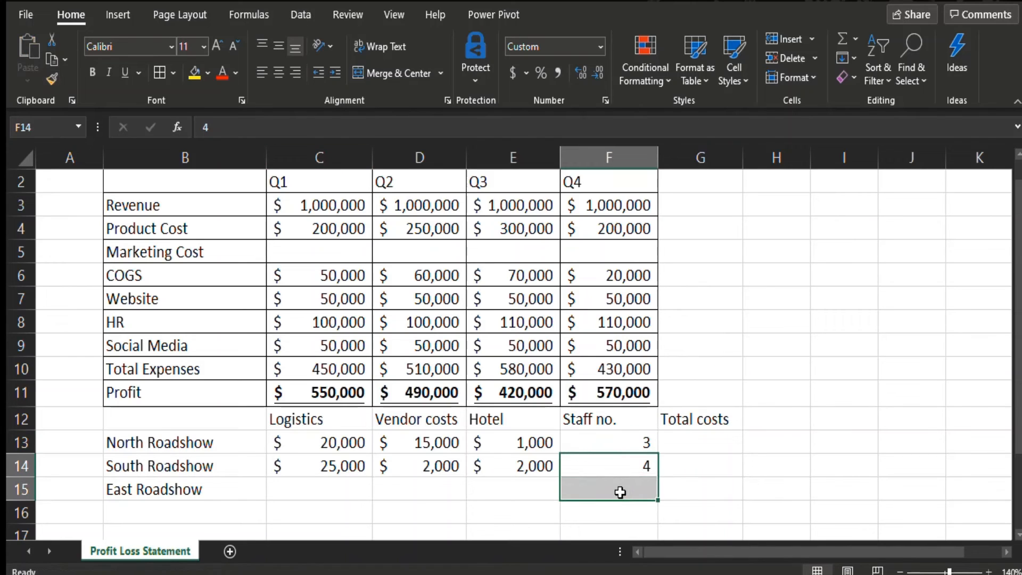
{"action": "left_click", "coordinate": [611, 446]}
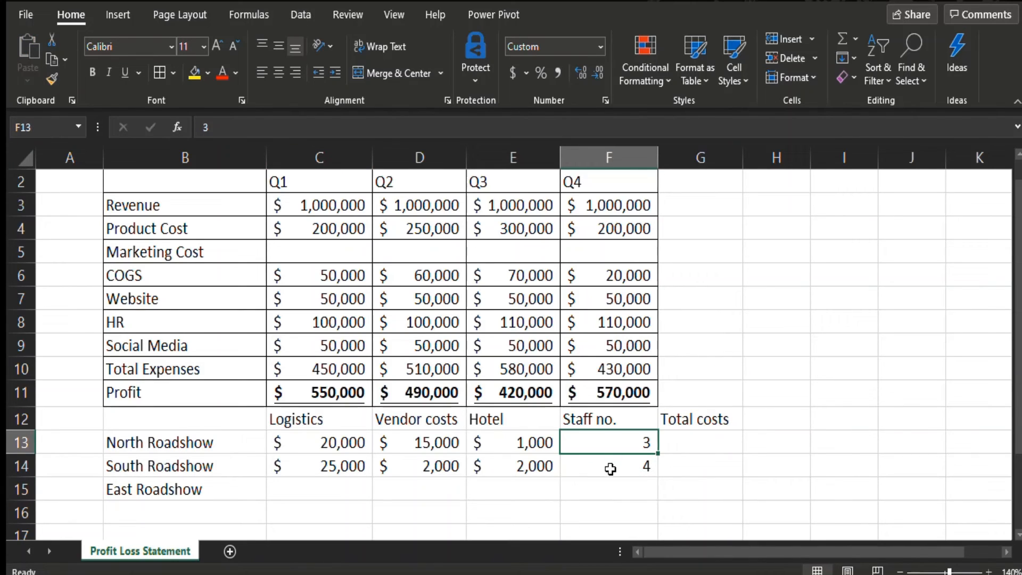
{"action": "left_click", "coordinate": [610, 467]}
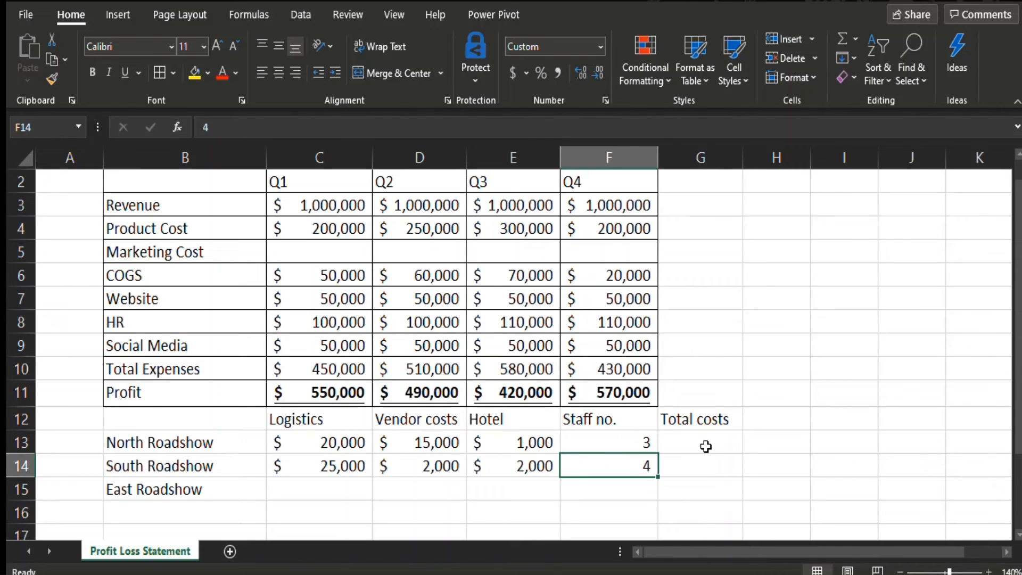
Step: Enter 15000 as the East Roadshow Logistics cost in C15
{"action": "left_click", "coordinate": [299, 488]}
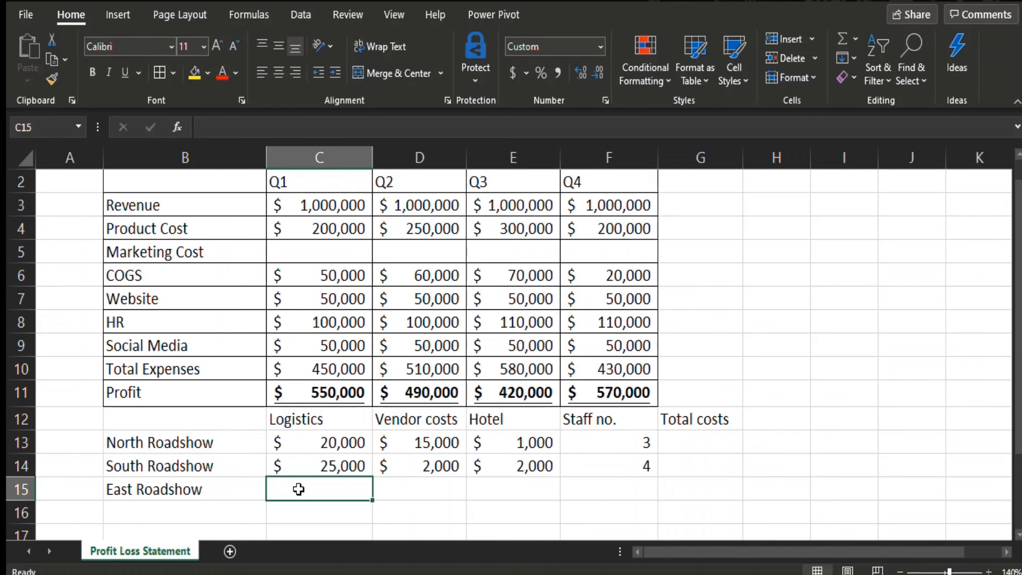
{"action": "type", "text": "15000"}
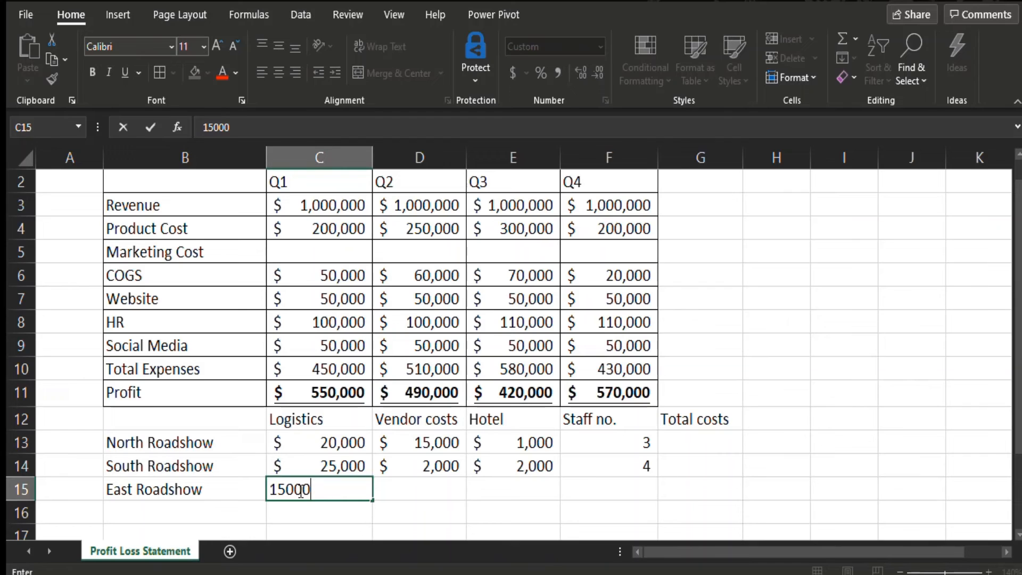
{"action": "key", "text": "Tab"}
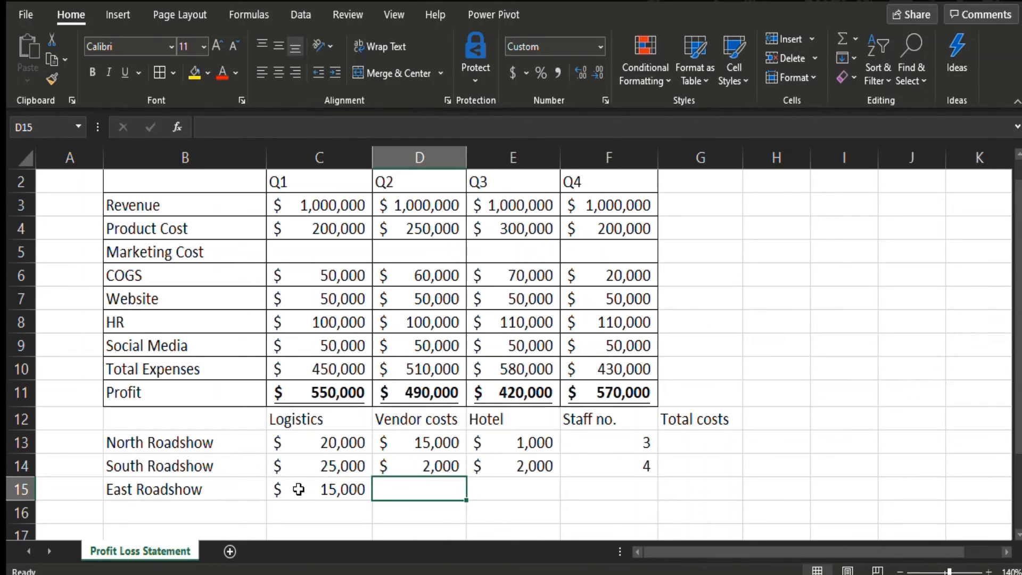
Step: Set the South Roadshow Vendor costs in D14 to 20000
{"action": "key", "text": "Up"}
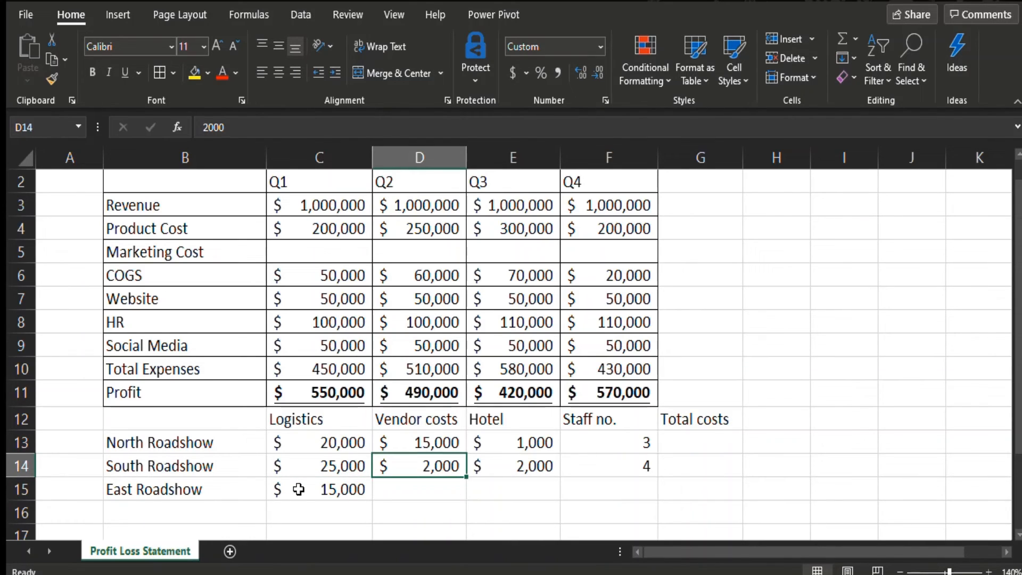
{"action": "type", "text": "20000"}
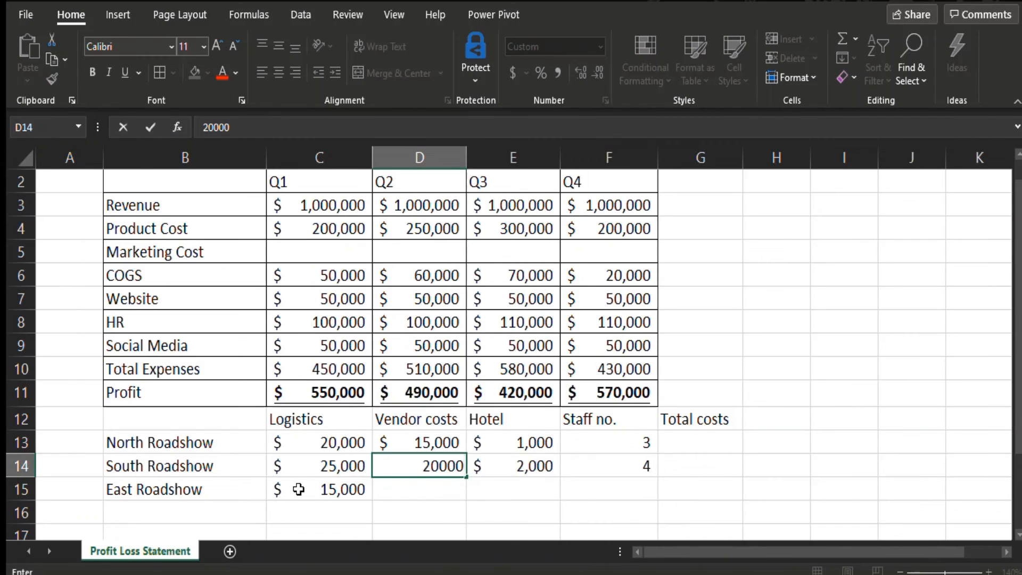
{"action": "key", "text": "Return"}
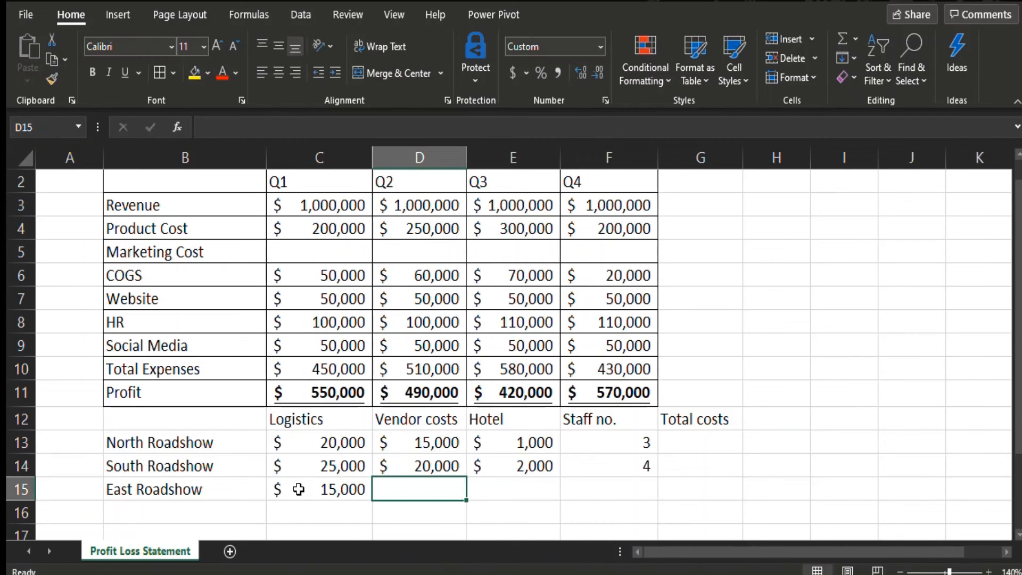
Step: Complete the East Roadshow row in D15:F15 with 20000 for Vendor costs, 1500 for Hotel and 5 for Staff no
{"action": "type", "text": "20000"}
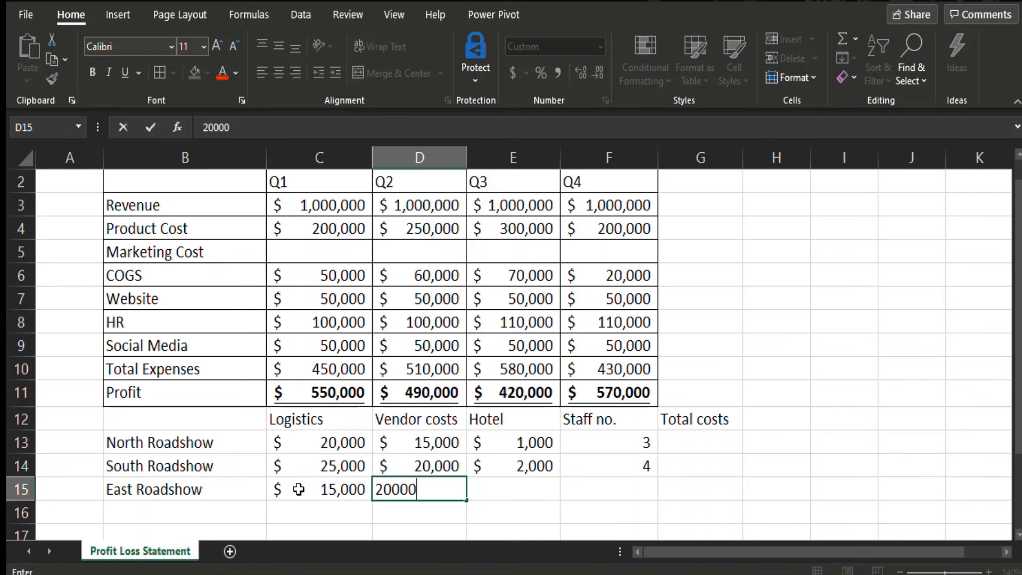
{"action": "key", "text": "Tab"}
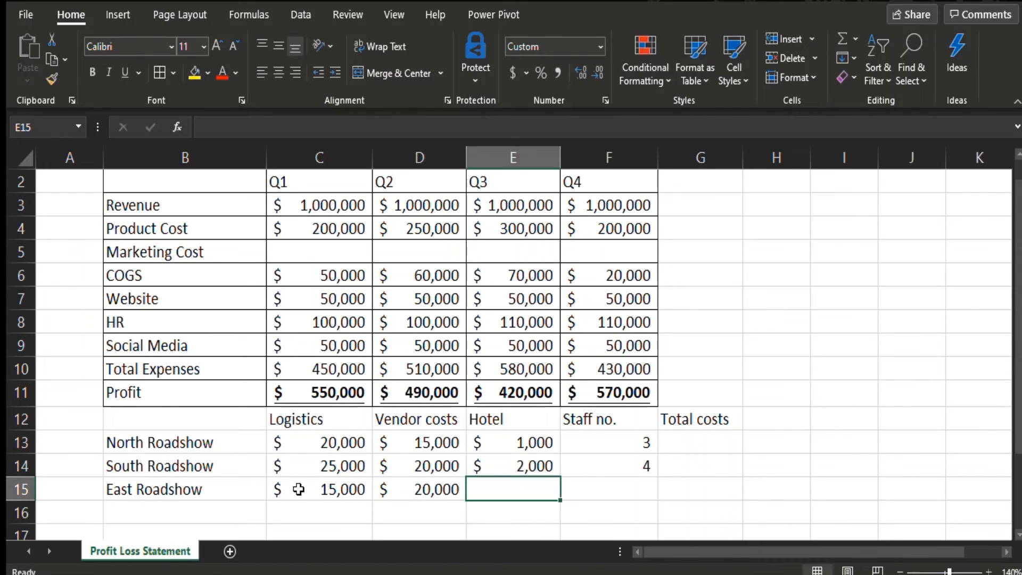
{"action": "type", "text": "1500"}
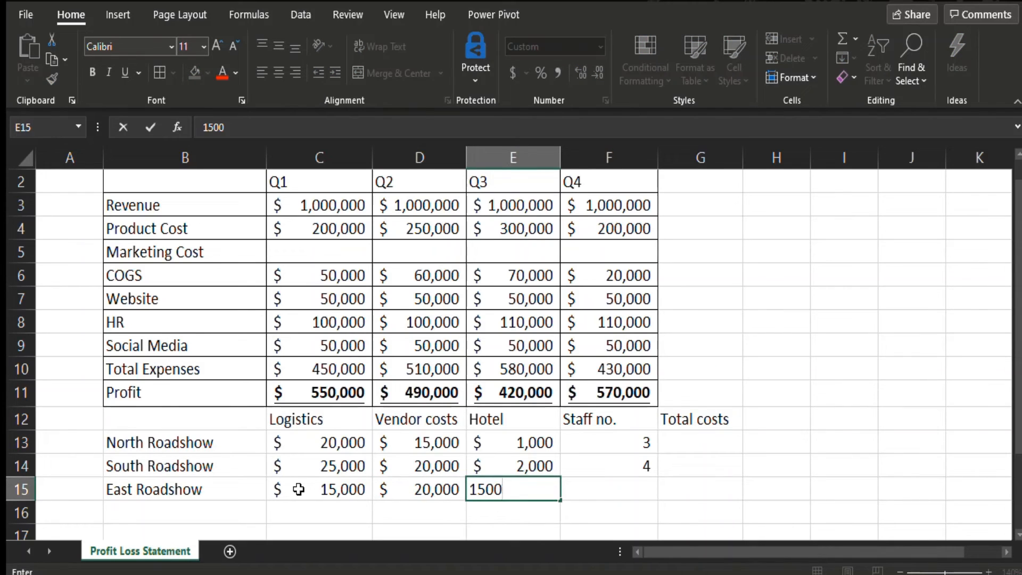
{"action": "key", "text": "Tab"}
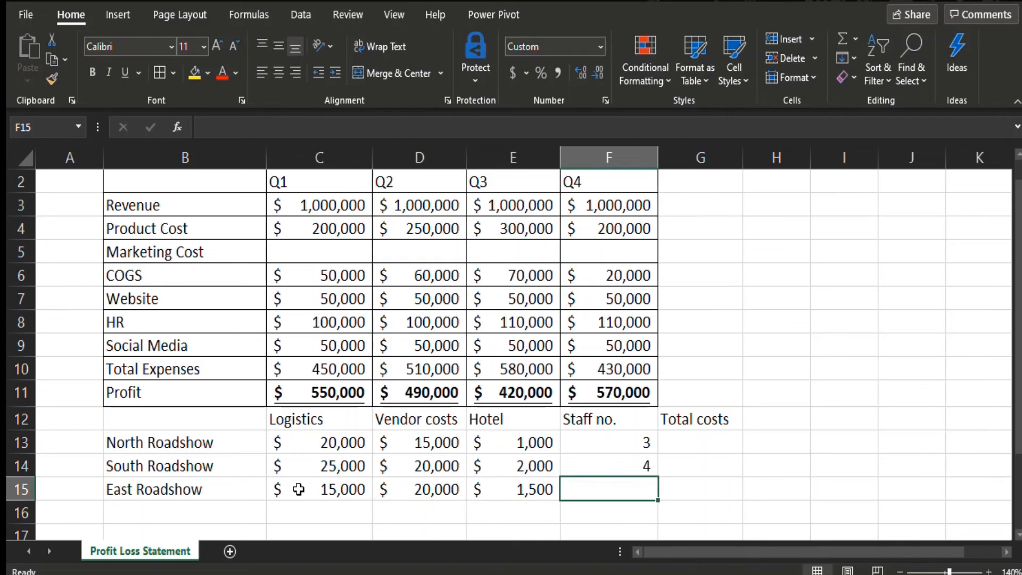
{"action": "type", "text": "5"}
{"action": "key", "text": "Tab"}
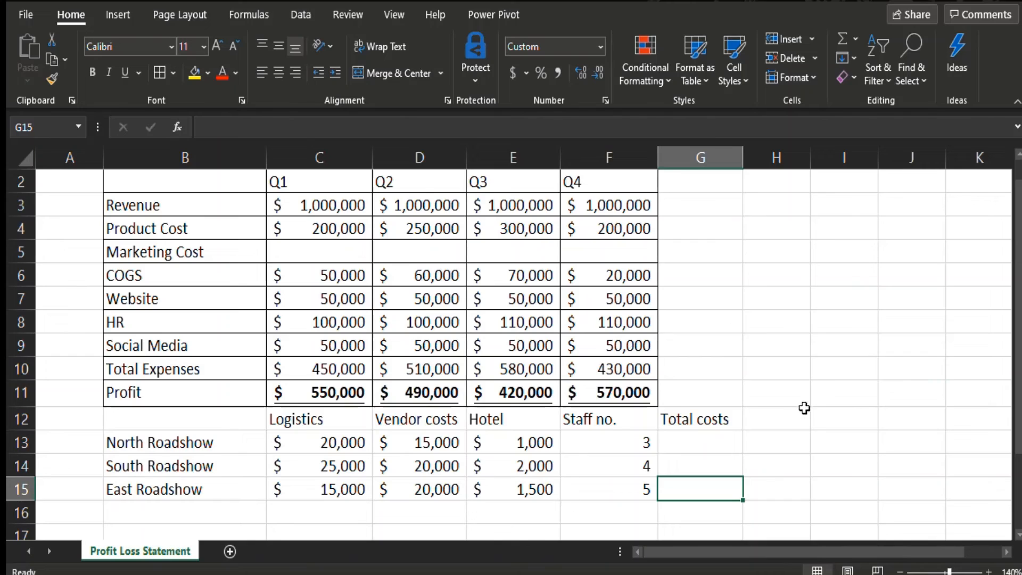
Step: Calculate the North Roadshow Total costs in G13 with the formula =C13+D13+(E13*F13)
{"action": "left_click", "coordinate": [711, 445]}
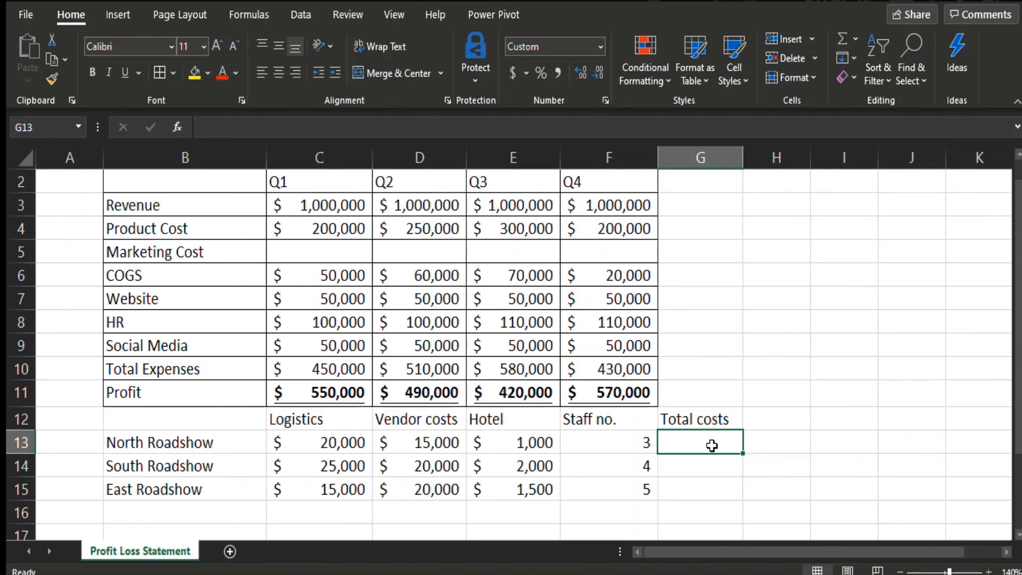
{"action": "type", "text": "="}
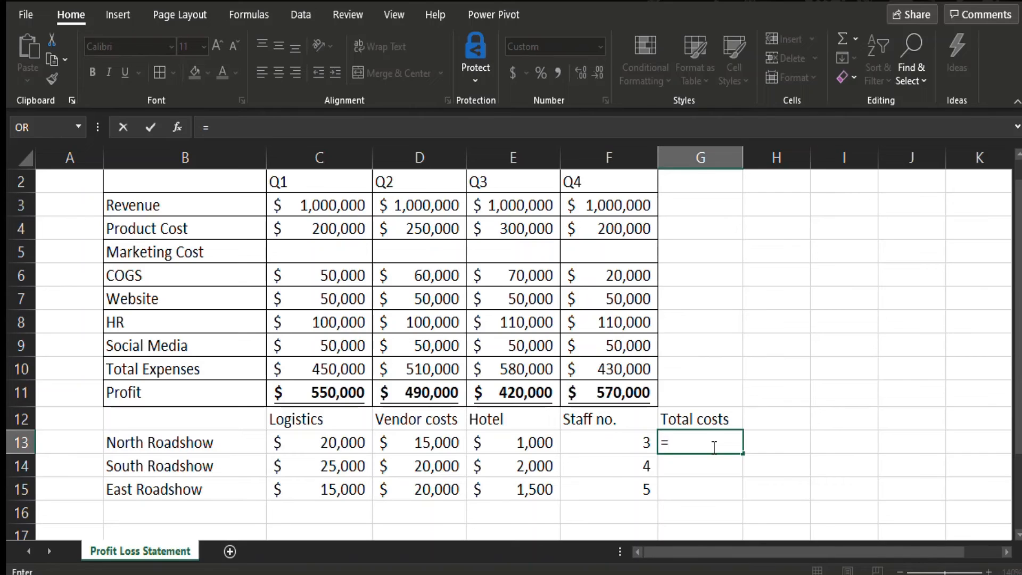
{"action": "left_click", "coordinate": [349, 445]}
{"action": "type", "text": "+"}
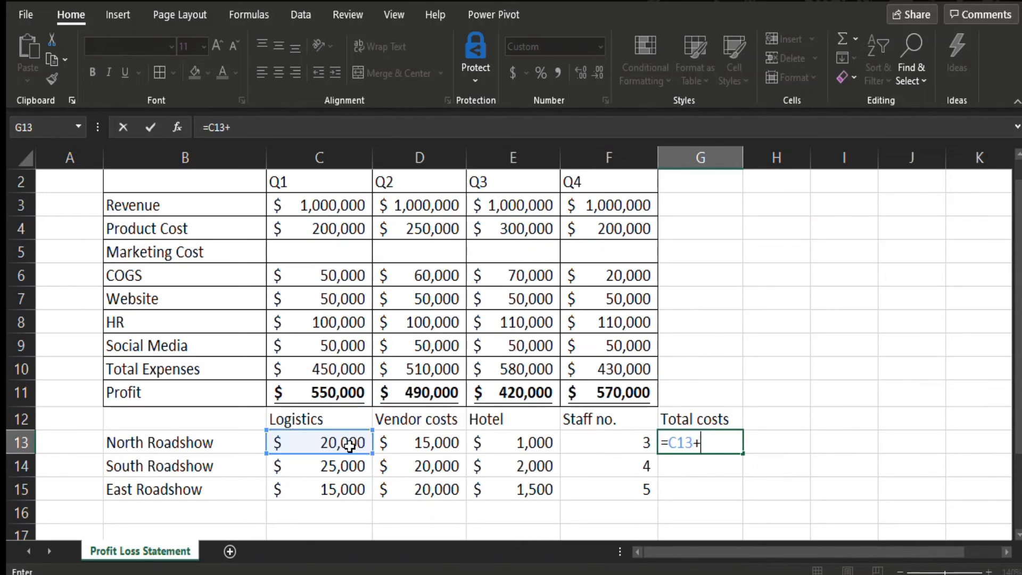
{"action": "left_click", "coordinate": [427, 441]}
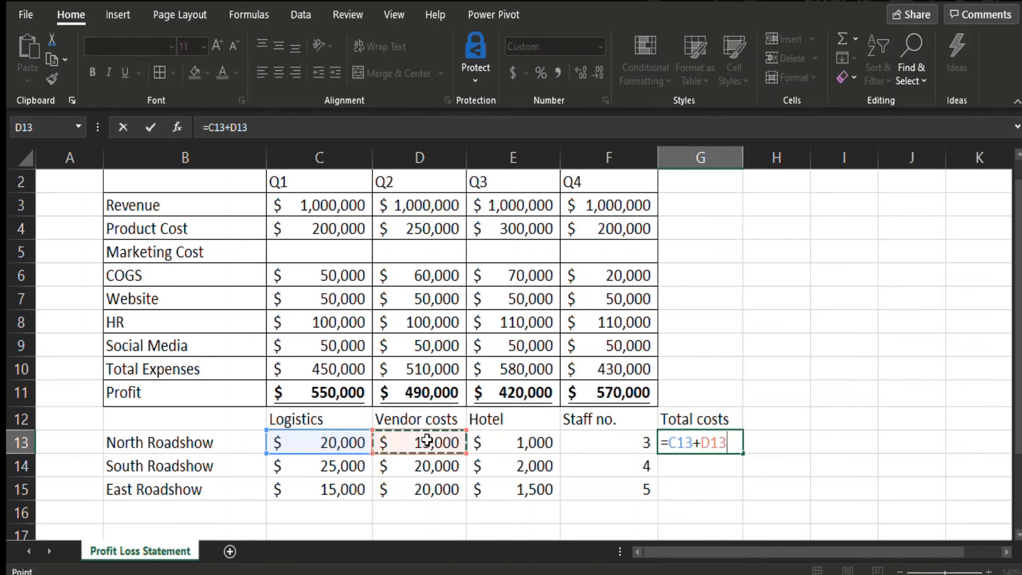
{"action": "type", "text": "+"}
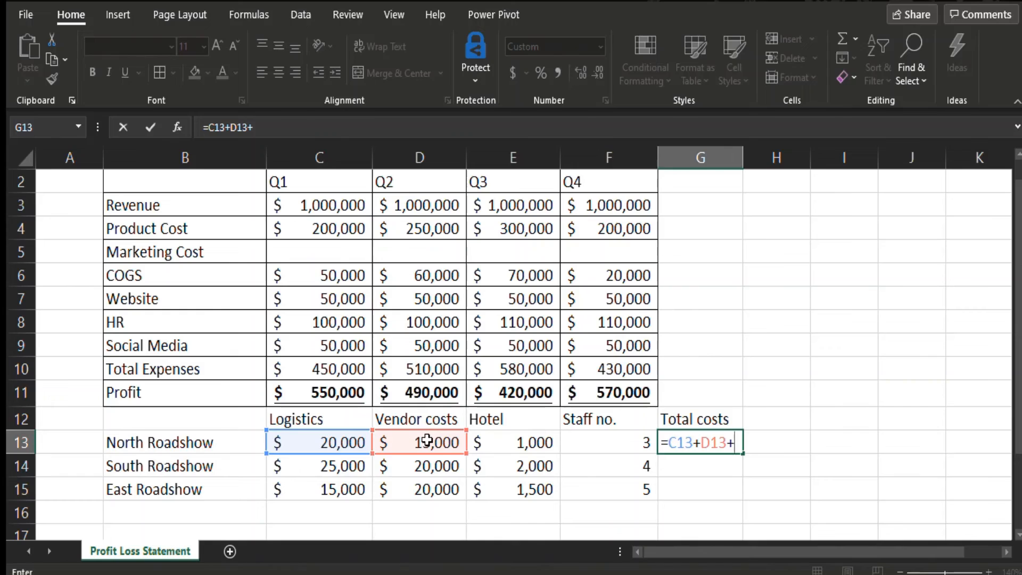
{"action": "left_click", "coordinate": [521, 447]}
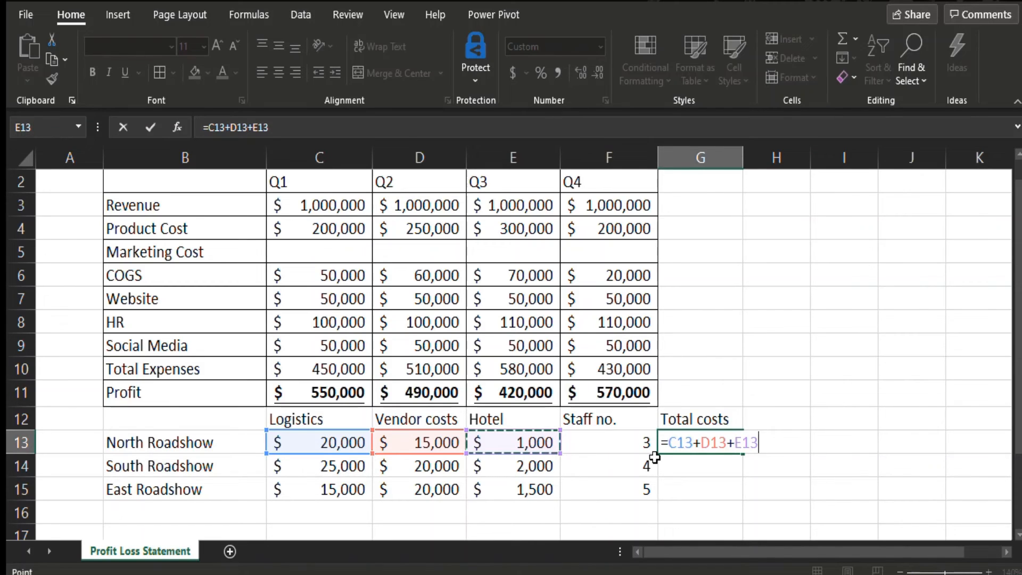
{"action": "type", "text": "*"}
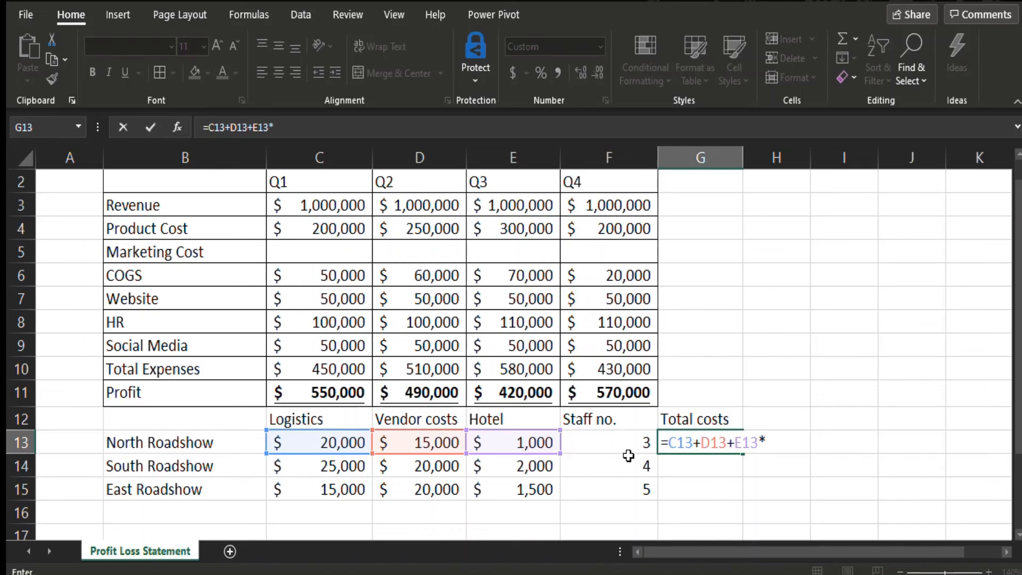
{"action": "left_click", "coordinate": [627, 452]}
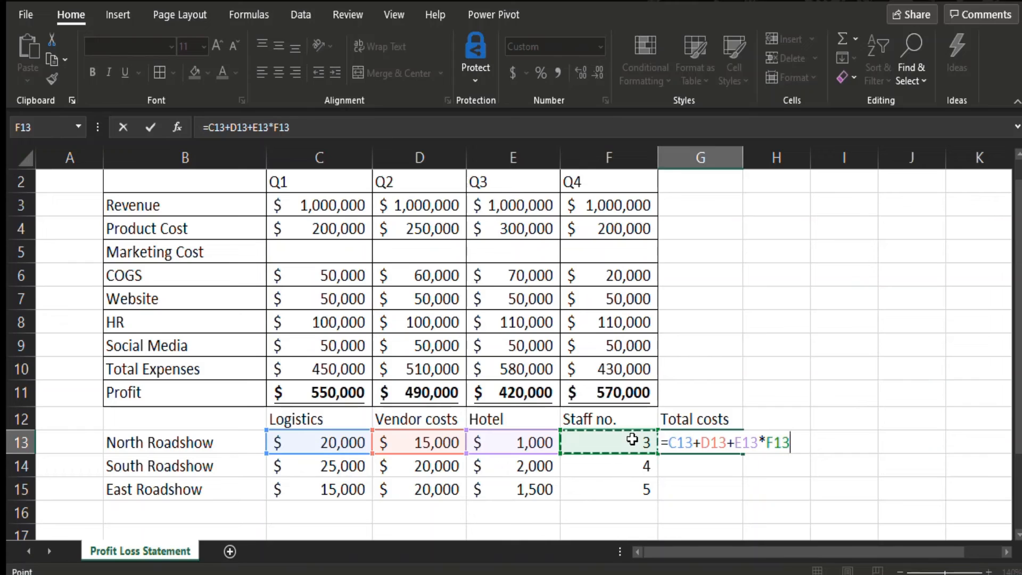
{"action": "left_click", "coordinate": [737, 447]}
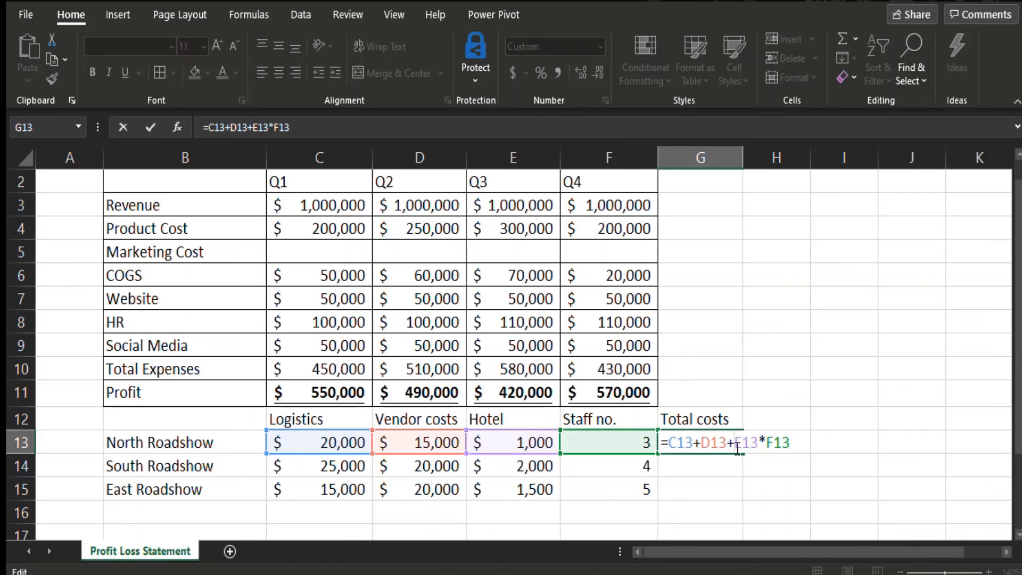
{"action": "type", "text": "("}
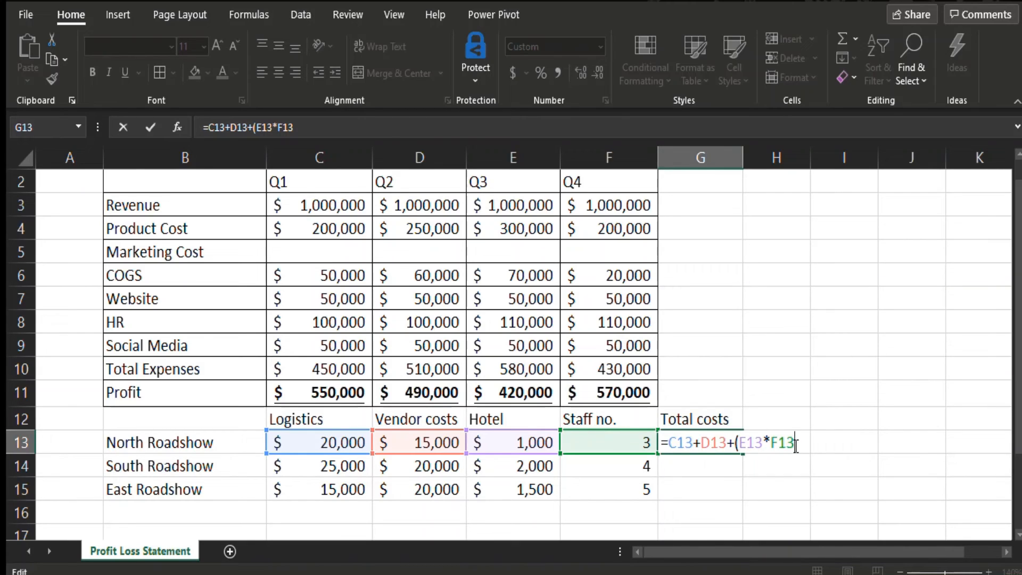
{"action": "type", "text": ")"}
{"action": "key", "text": "Return"}
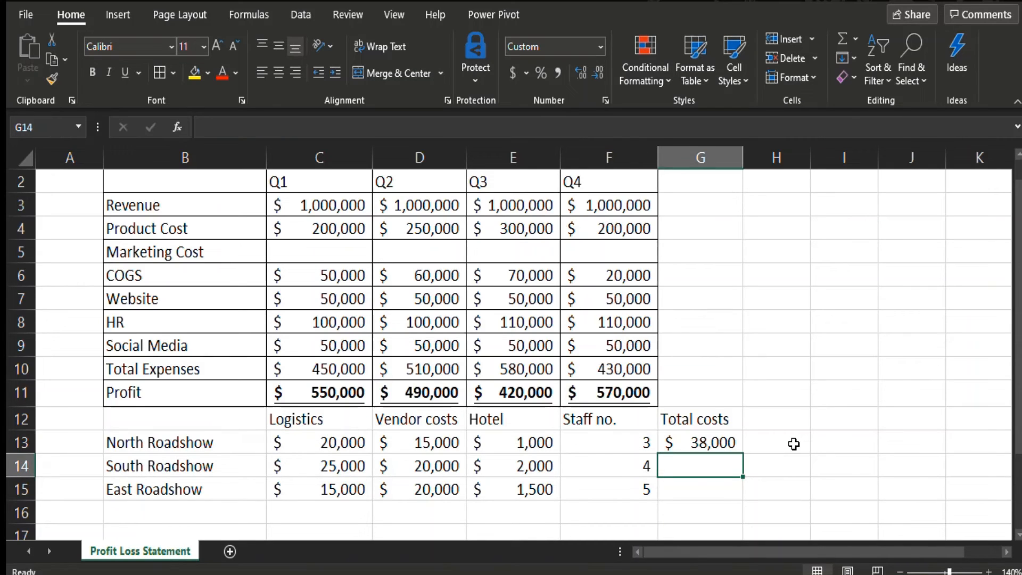
Step: Fill the Total costs formula from G13 down to the South and East Roadshow cells G14:G15
{"action": "left_click", "coordinate": [718, 444]}
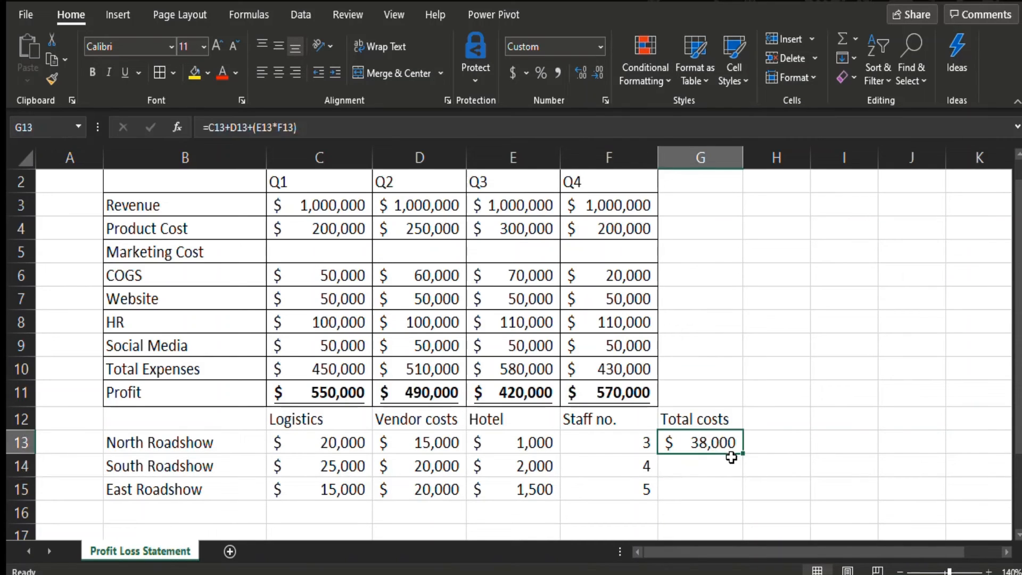
{"action": "left_click_drag", "start_coordinate": [744, 453], "coordinate": [735, 492]}
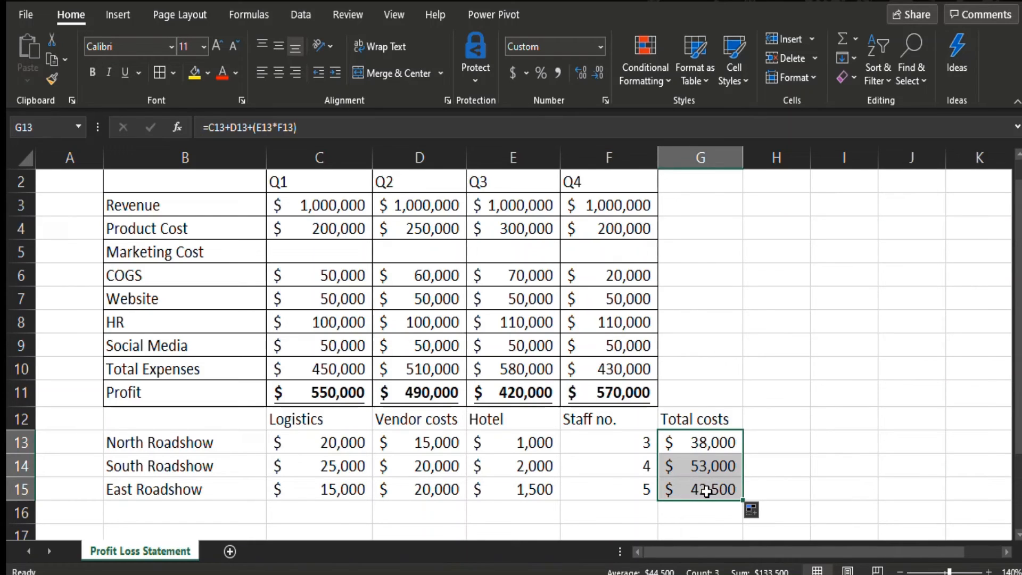
{"action": "left_click", "coordinate": [611, 475]}
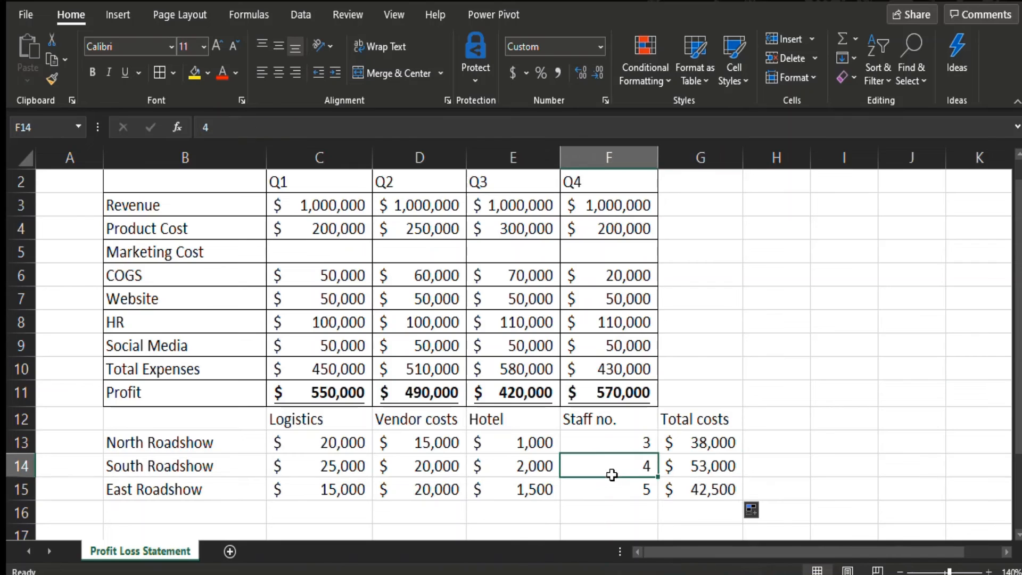
{"action": "left_click", "coordinate": [684, 451]}
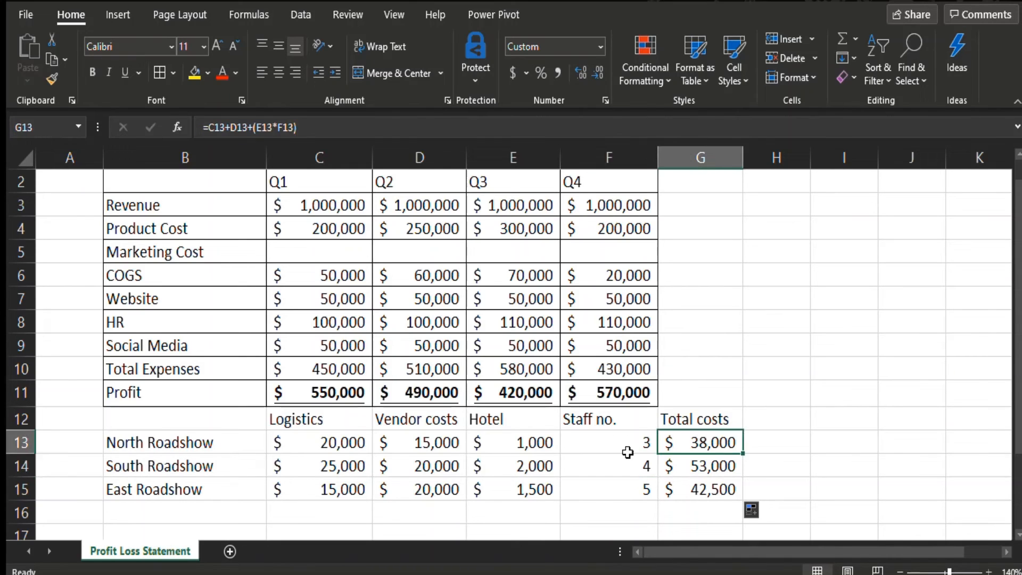
Step: Link the Q1 Marketing Cost in C5 to the North Roadshow total with =G13
{"action": "left_click", "coordinate": [312, 254]}
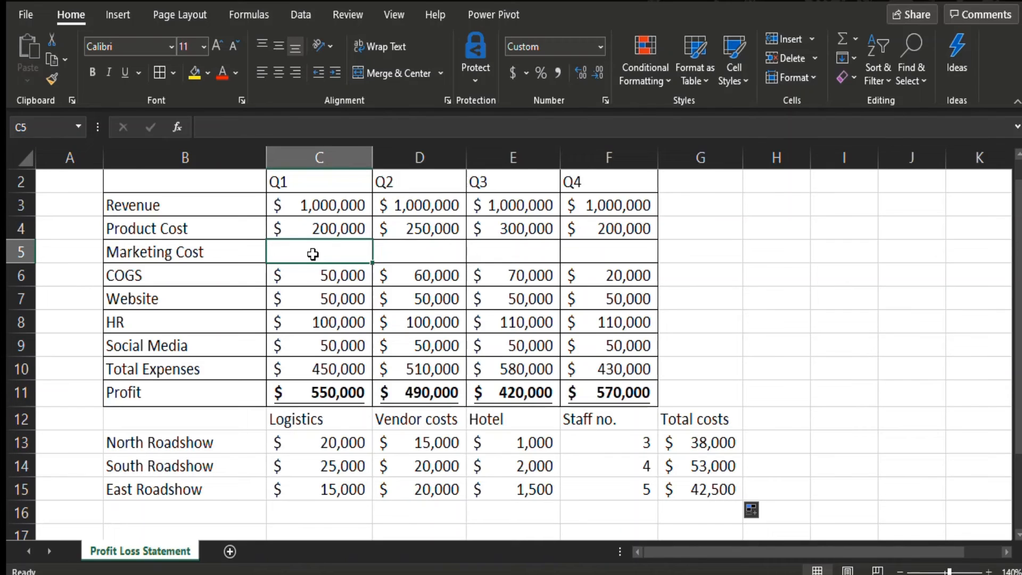
{"action": "type", "text": "="}
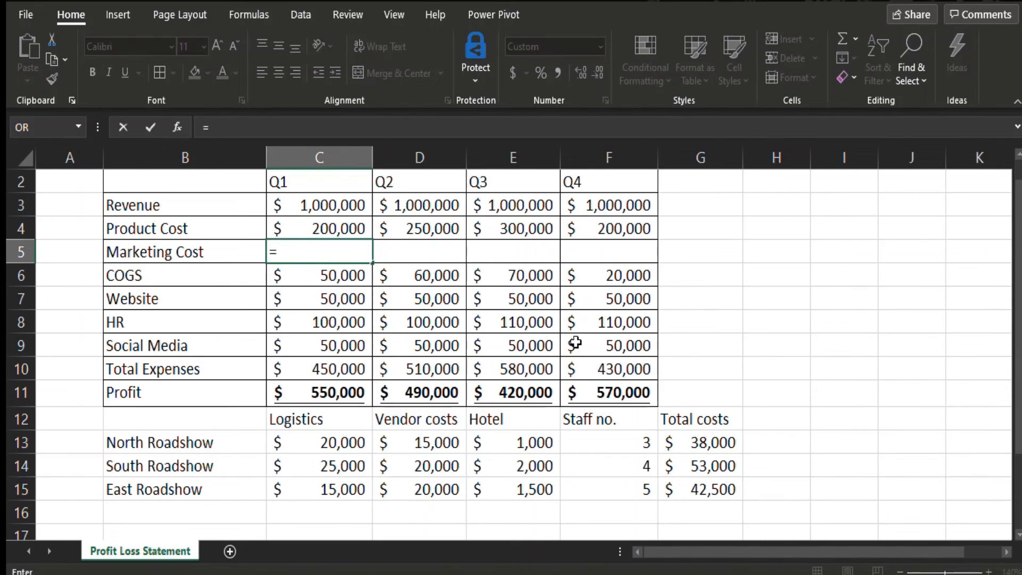
{"action": "left_click", "coordinate": [711, 444]}
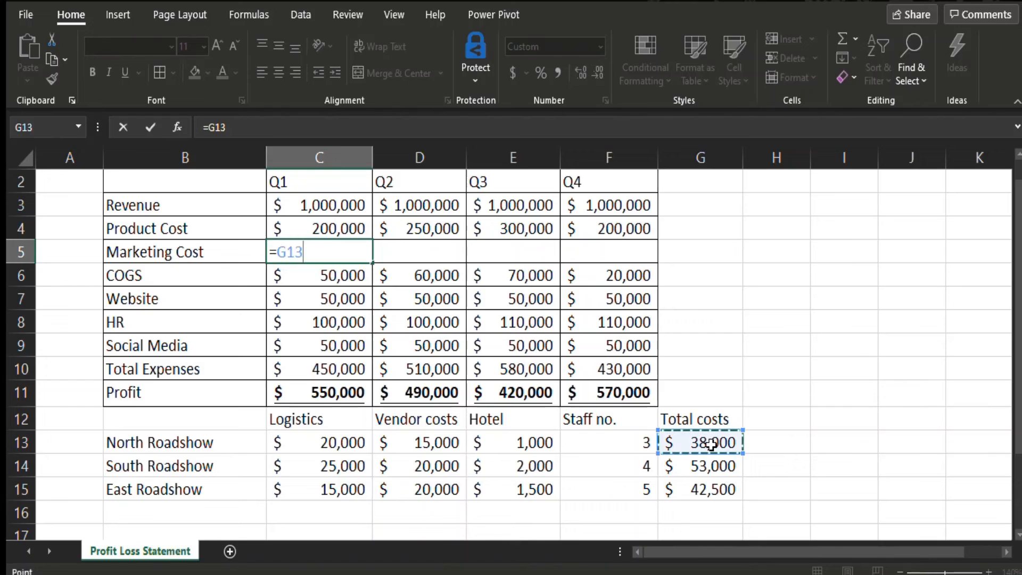
{"action": "key", "text": "Return"}
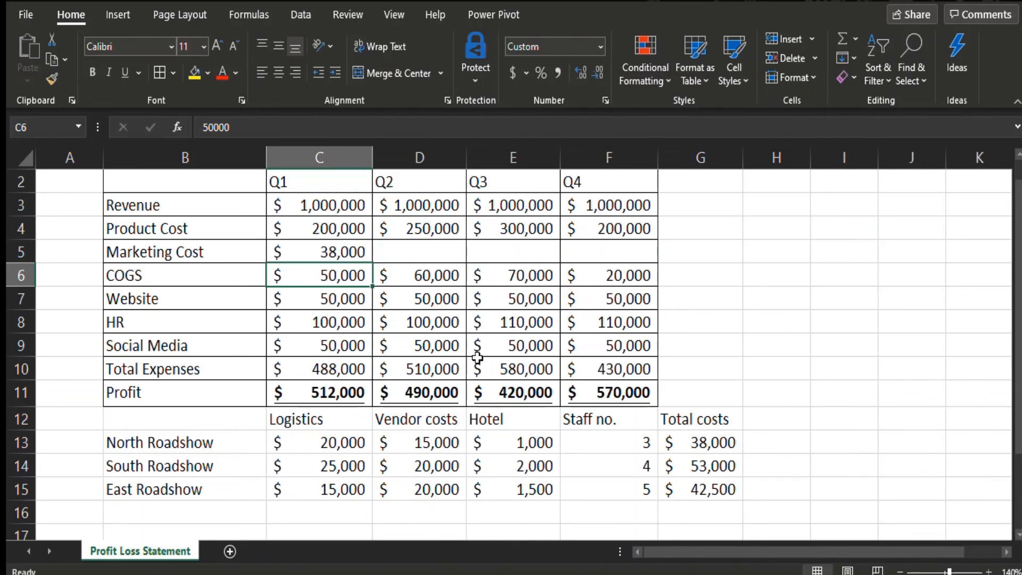
Step: Link the Q3 Marketing Cost in E5 to the South Roadshow total with =G14
{"action": "left_click", "coordinate": [503, 252]}
{"action": "type", "text": "="}
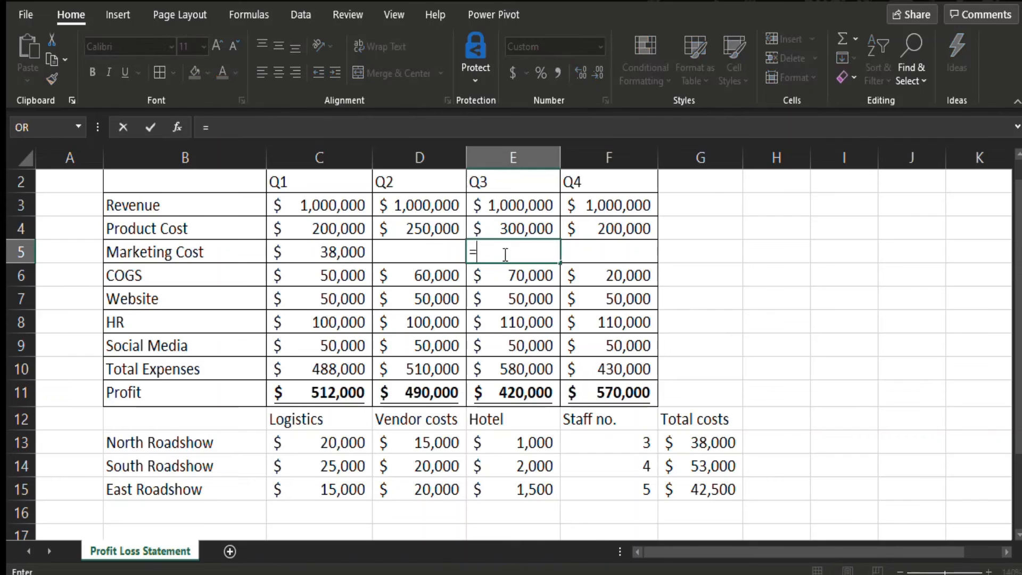
{"action": "left_click", "coordinate": [712, 465]}
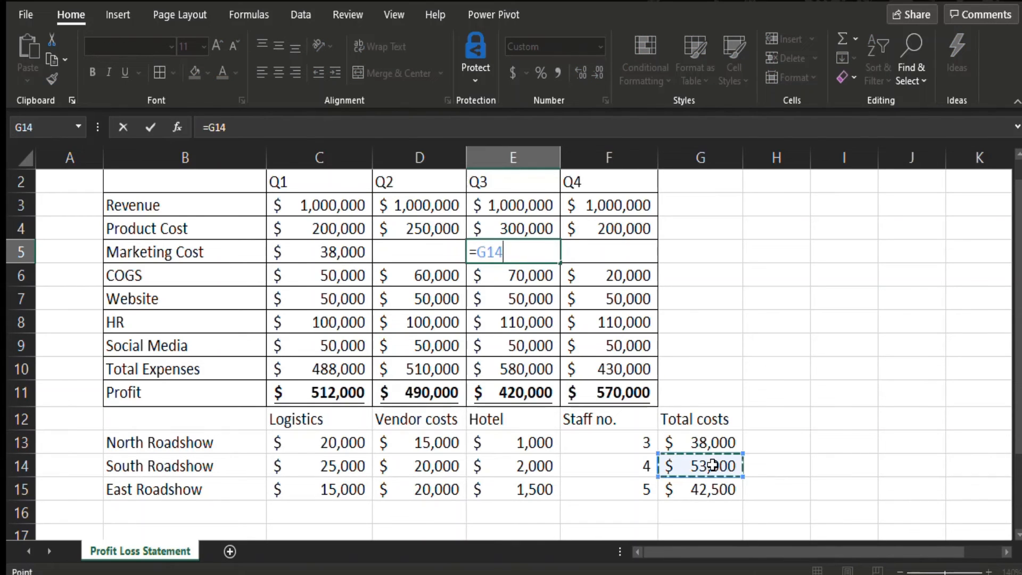
{"action": "key", "text": "Return"}
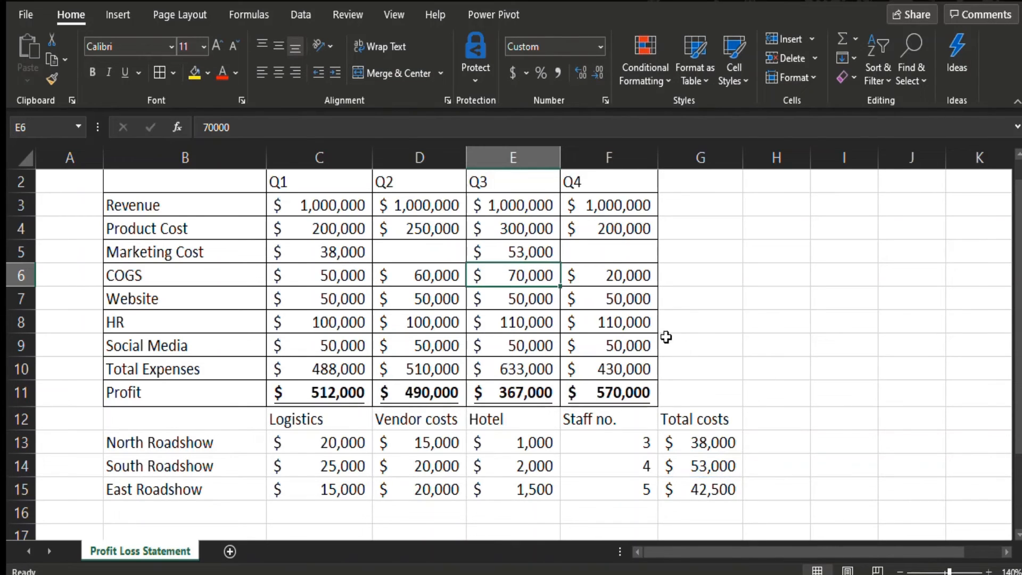
Step: Link the Q4 Marketing Cost in F5 to the East Roadshow total with =G15
{"action": "left_click", "coordinate": [608, 251]}
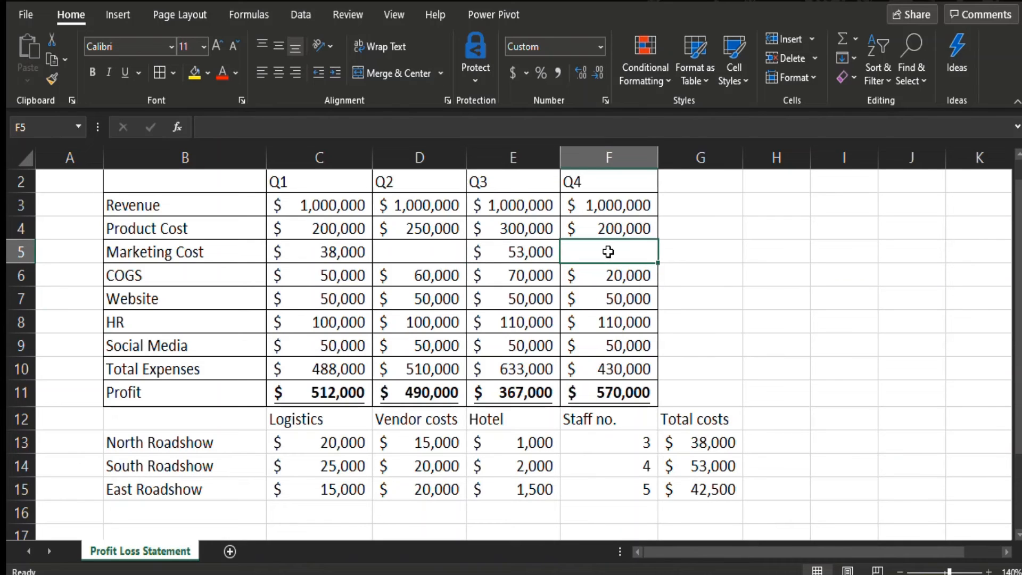
{"action": "type", "text": "="}
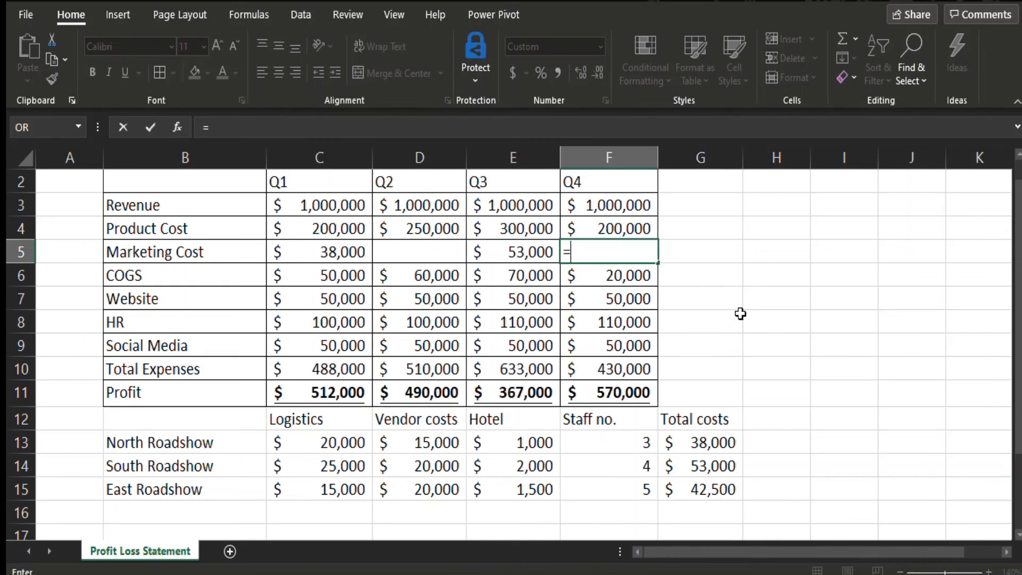
{"action": "type", "text": "G15"}
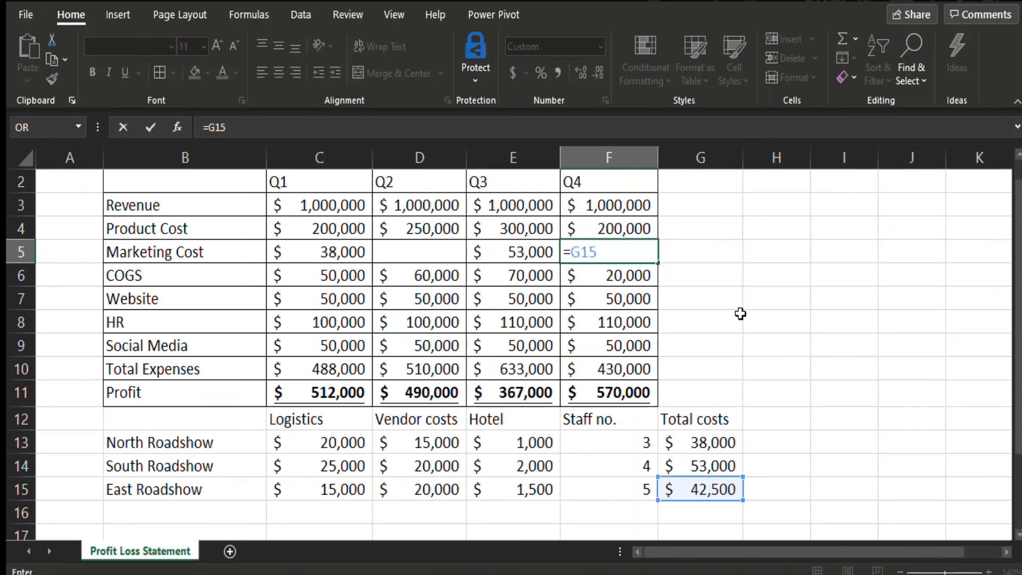
{"action": "key", "text": "Return"}
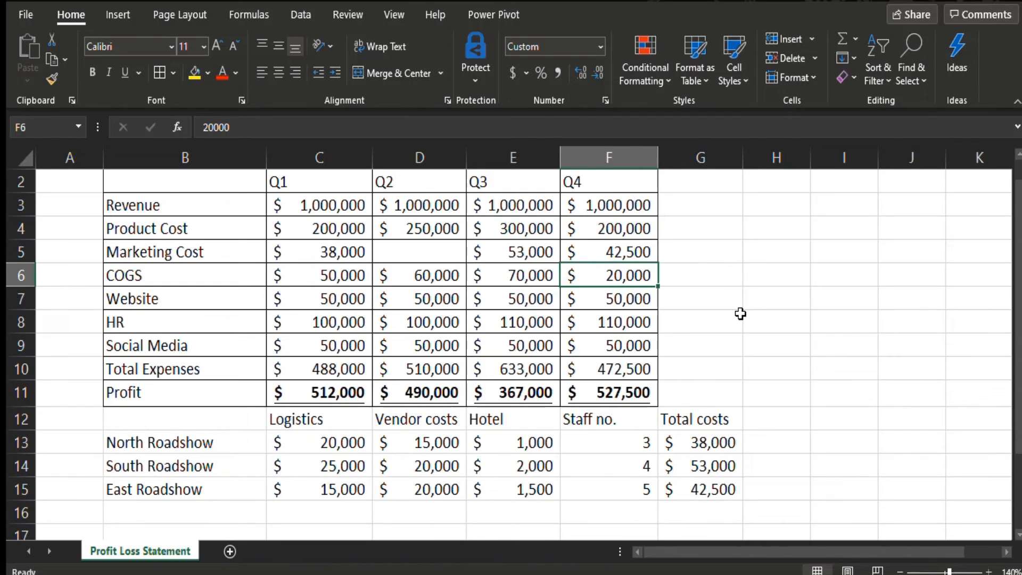
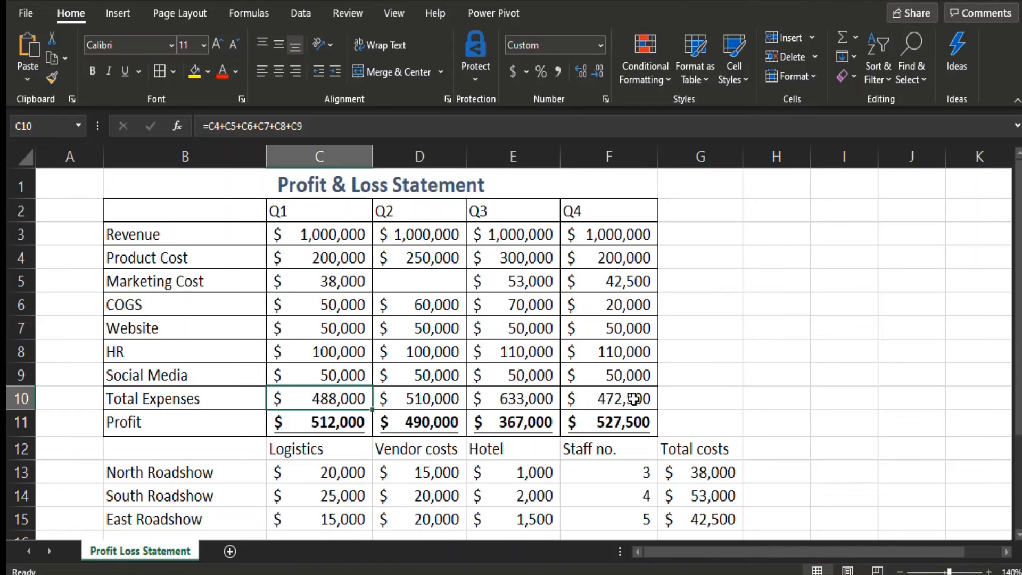
Step: Replace the Q1 Total Expenses formula in C10 with =SUM(C4:C9) and reopen it to check the summed range
{"action": "type", "text": "="}
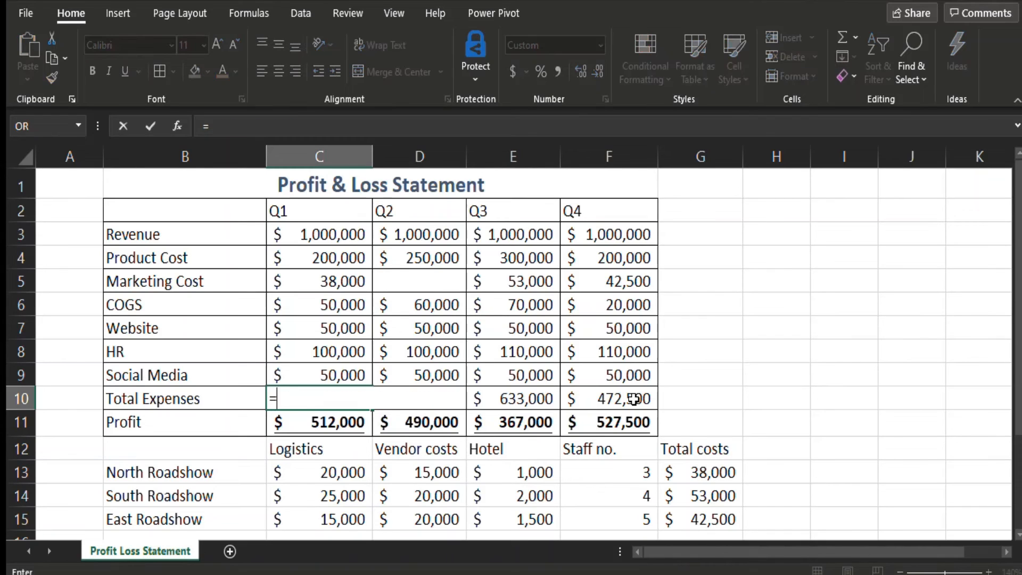
{"action": "type", "text": "sum"}
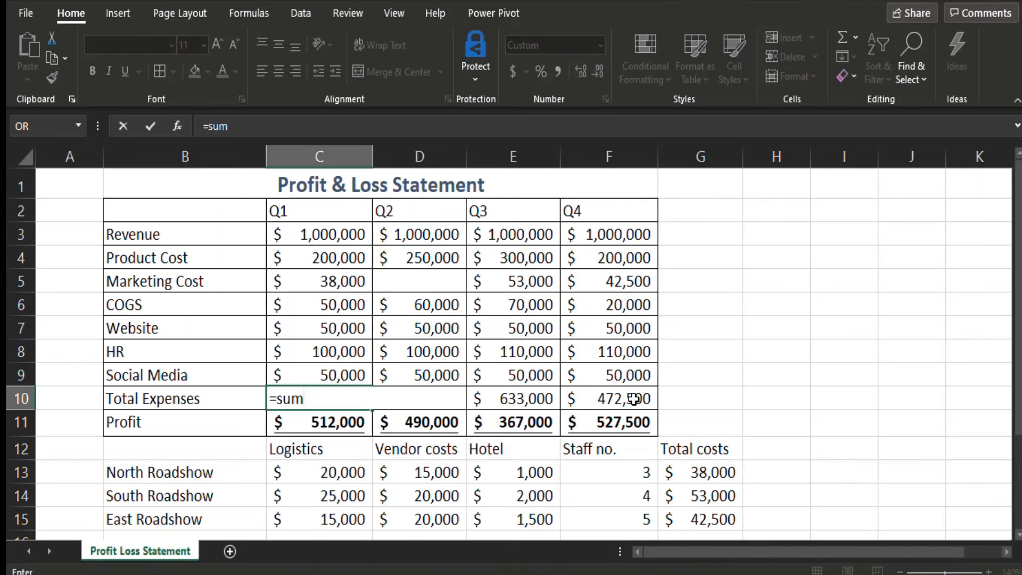
{"action": "type", "text": "("}
{"action": "left_click", "coordinate": [302, 260]}
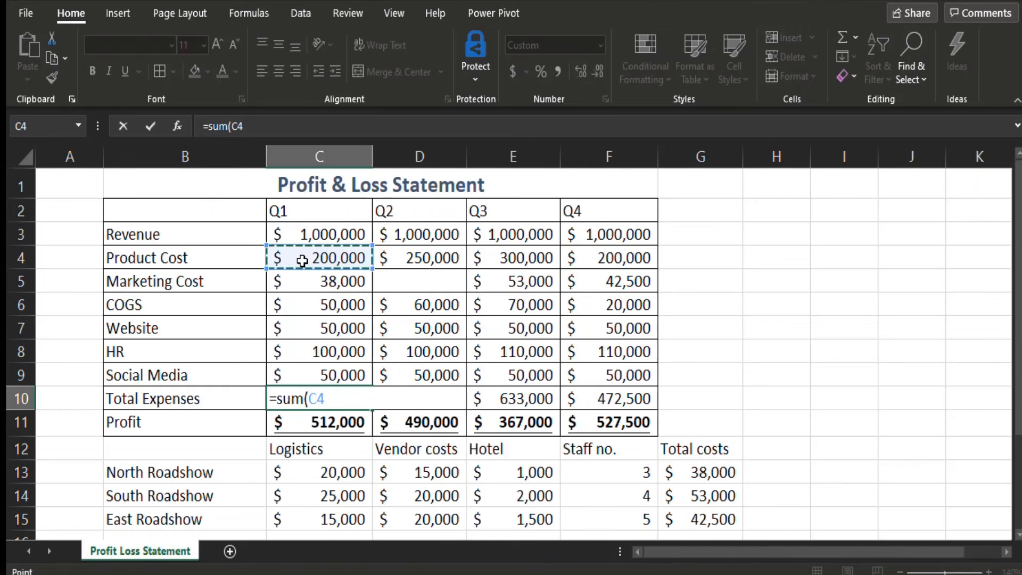
{"action": "left_click_drag", "start_coordinate": [301, 260], "coordinate": [311, 371]}
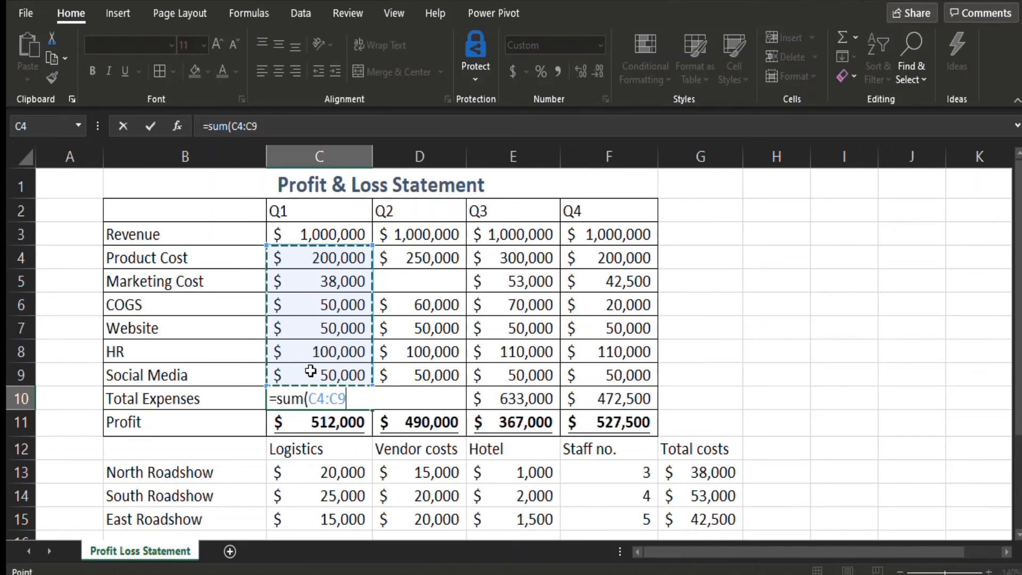
{"action": "type", "text": ")"}
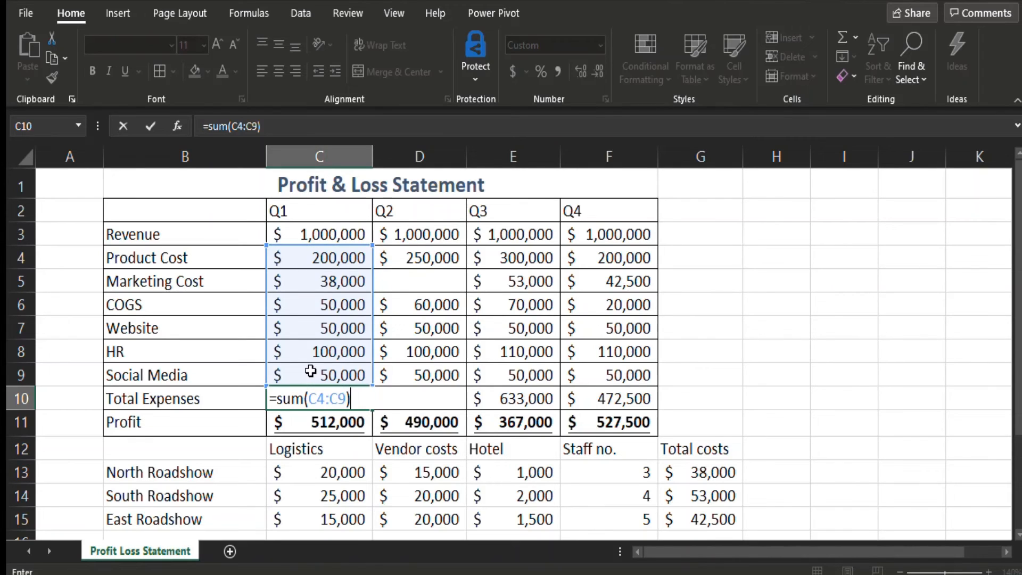
{"action": "key", "text": "Return"}
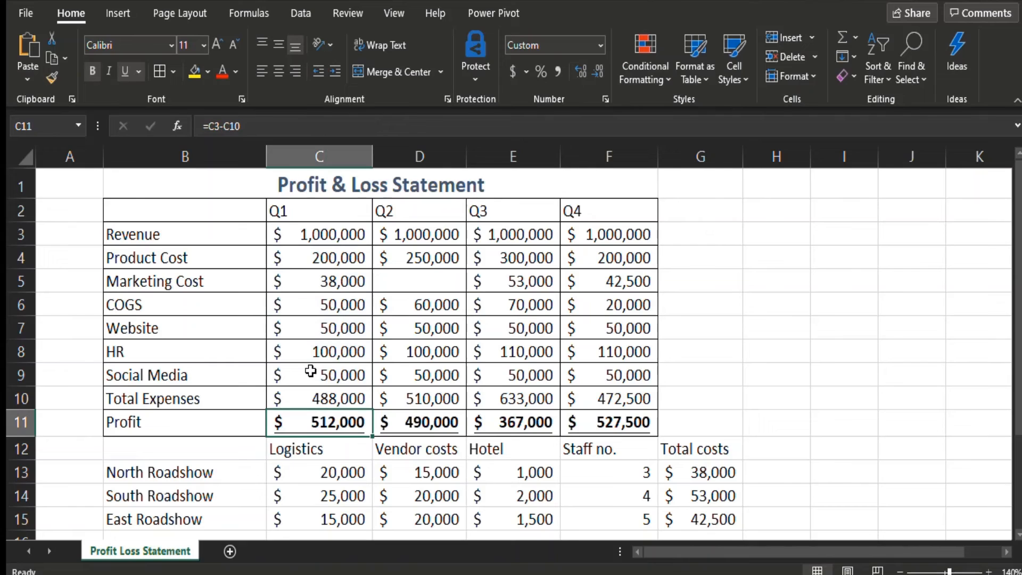
{"action": "left_click", "coordinate": [313, 399]}
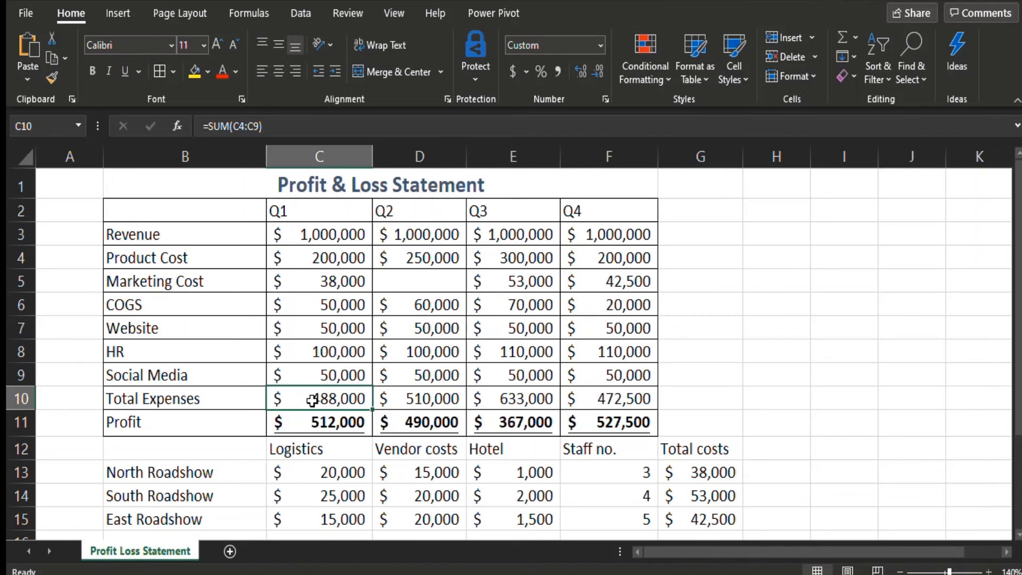
{"action": "double_click", "coordinate": [312, 400]}
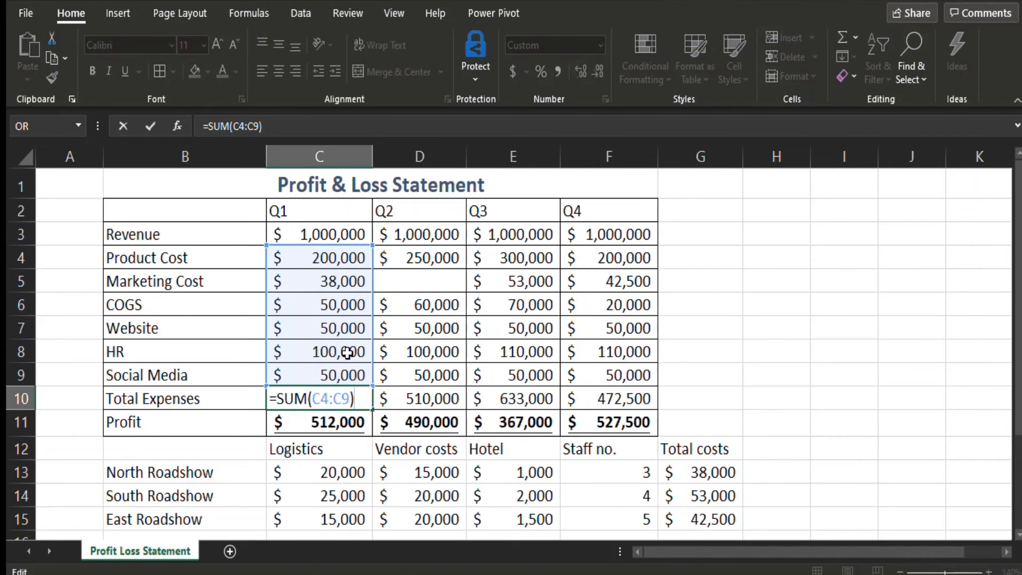
Step: Copy the Q1 Total Expenses SUM formula from C10 across to F10 and check the summed range in D10
{"action": "left_click", "coordinate": [388, 399]}
{"action": "left_click", "coordinate": [330, 399]}
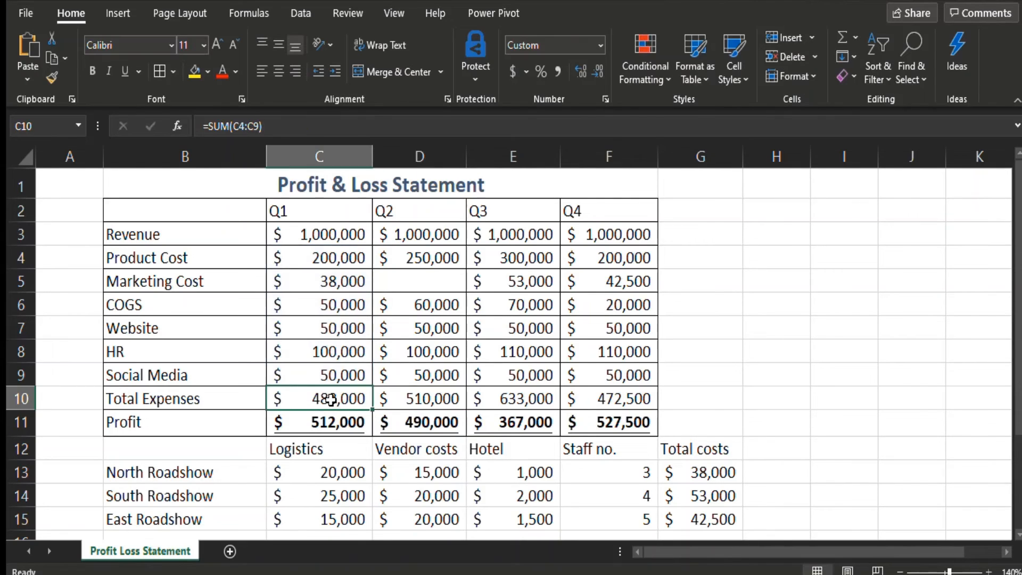
{"action": "left_click_drag", "start_coordinate": [372, 409], "coordinate": [624, 399]}
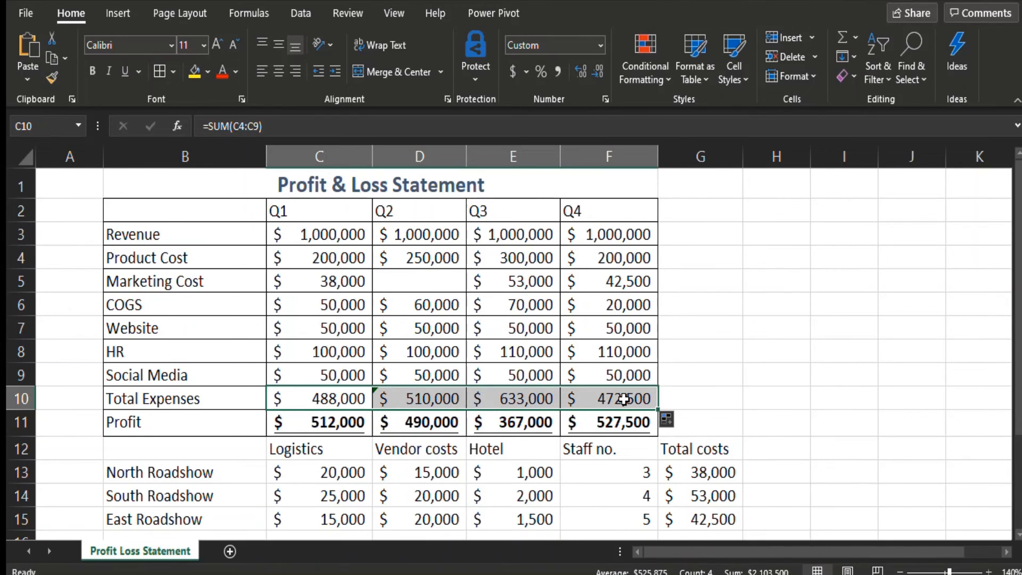
{"action": "left_click", "coordinate": [423, 398]}
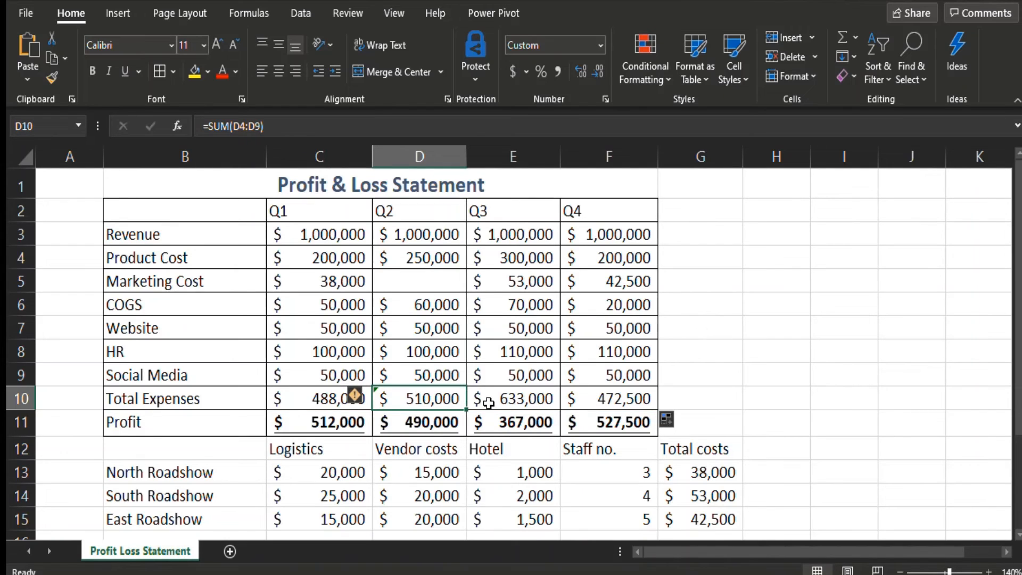
{"action": "key", "text": "F2"}
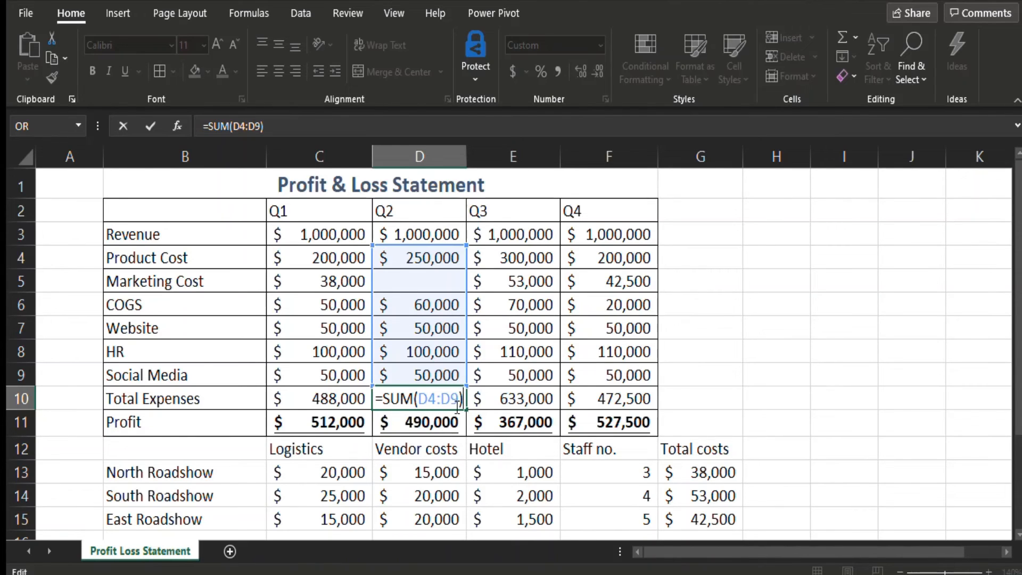
{"action": "left_click", "coordinate": [724, 391]}
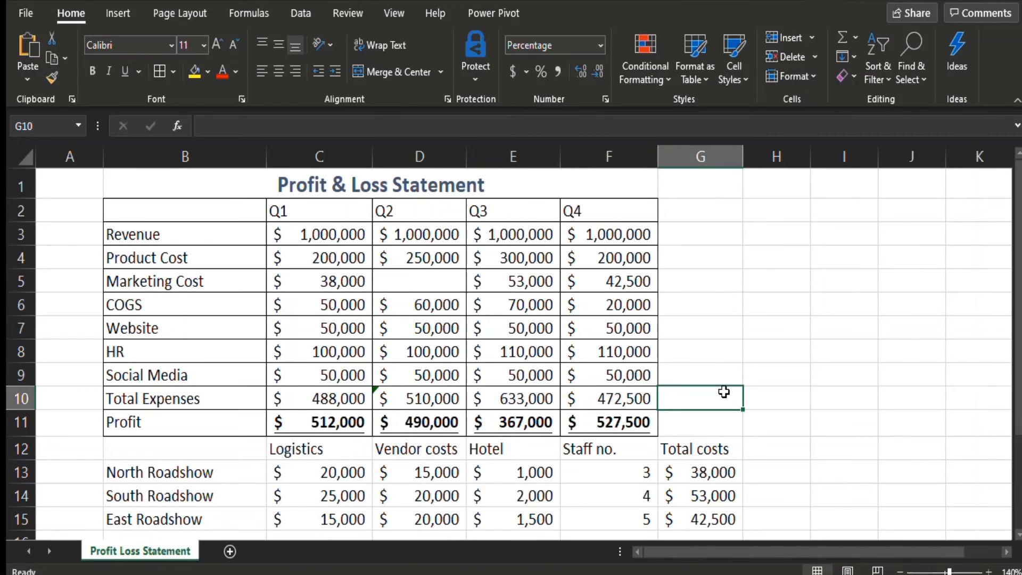
Step: Add the column heading Average in G2, next to the Q4 heading
{"action": "key", "text": "Up"}
{"action": "key", "text": "Up"}
{"action": "key", "text": "Up"}
{"action": "key", "text": "Up"}
{"action": "key", "text": "Up"}
{"action": "key", "text": "Up"}
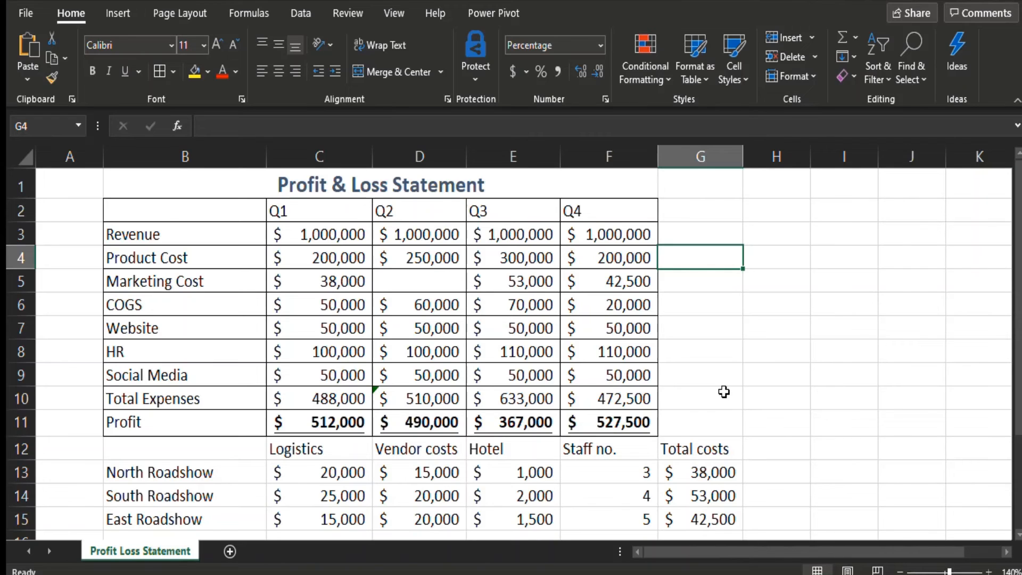
{"action": "key", "text": "Up"}
{"action": "key", "text": "Up"}
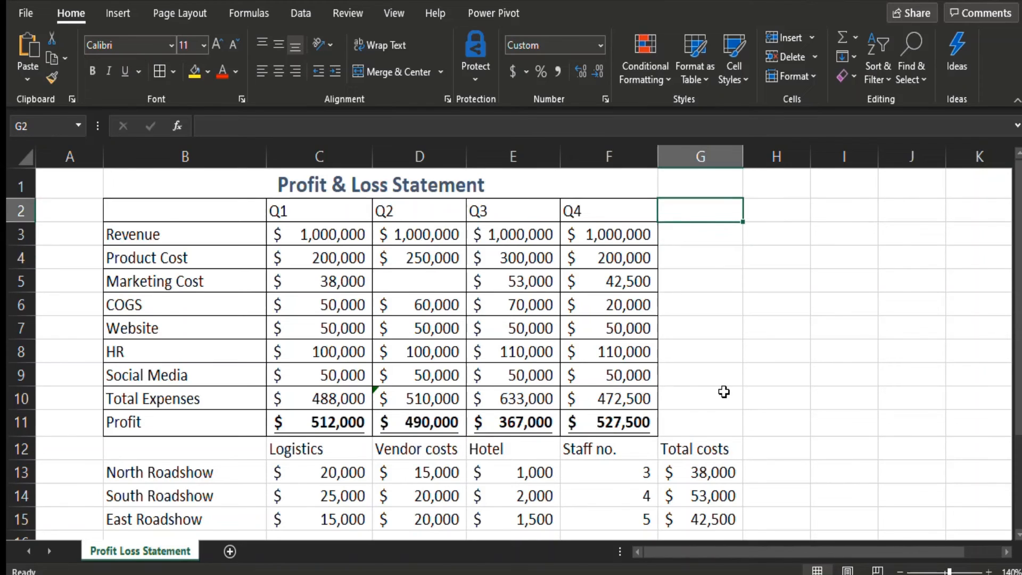
{"action": "type", "text": "Average"}
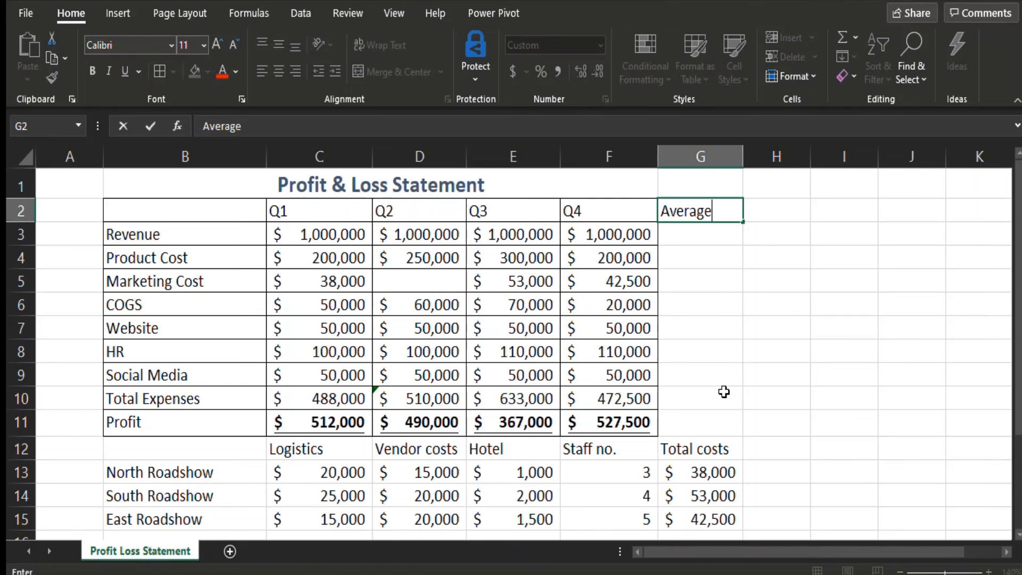
{"action": "key", "text": "Return"}
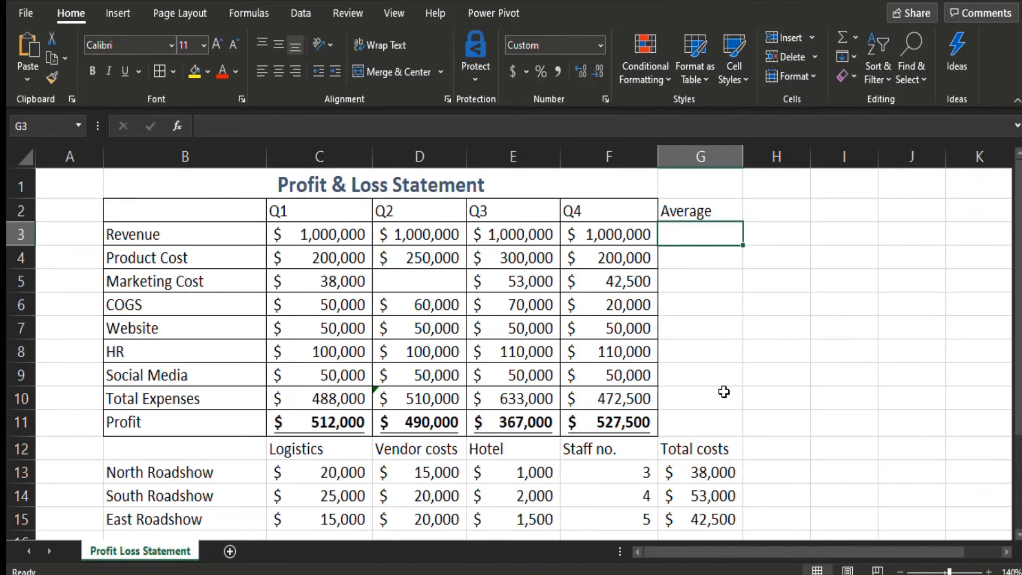
Step: Copy the formatting of the Q4 column, F2:F11, onto the Average column, G2:G11, with Format Painter
{"action": "left_click_drag", "start_coordinate": [605, 210], "coordinate": [605, 419]}
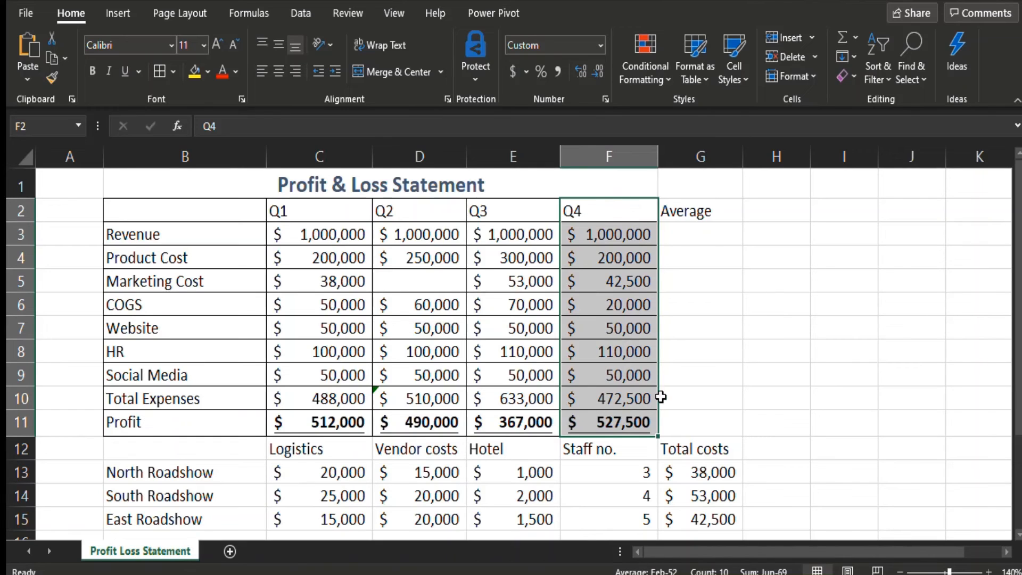
{"action": "left_click", "coordinate": [46, 76]}
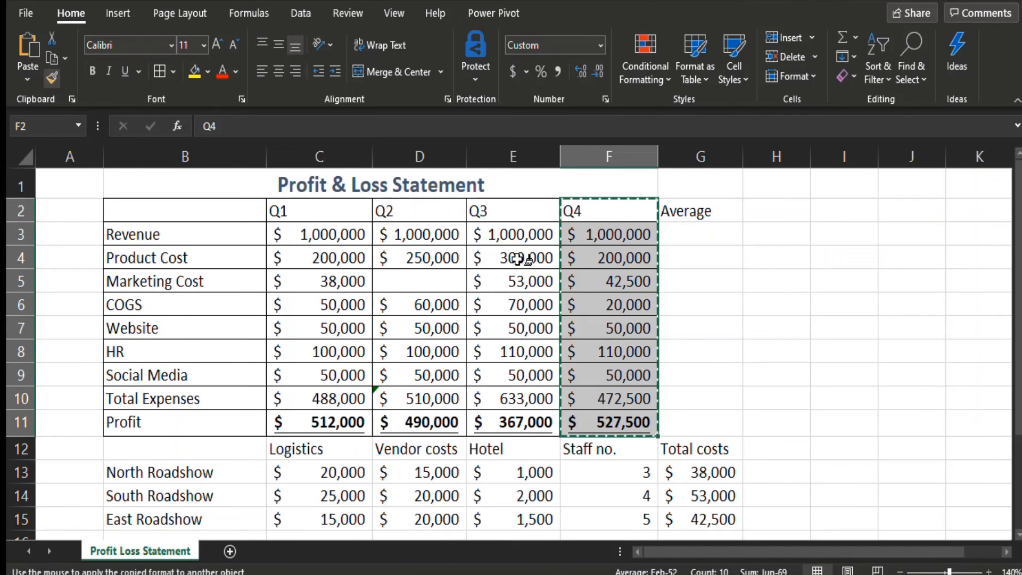
{"action": "left_click", "coordinate": [719, 218]}
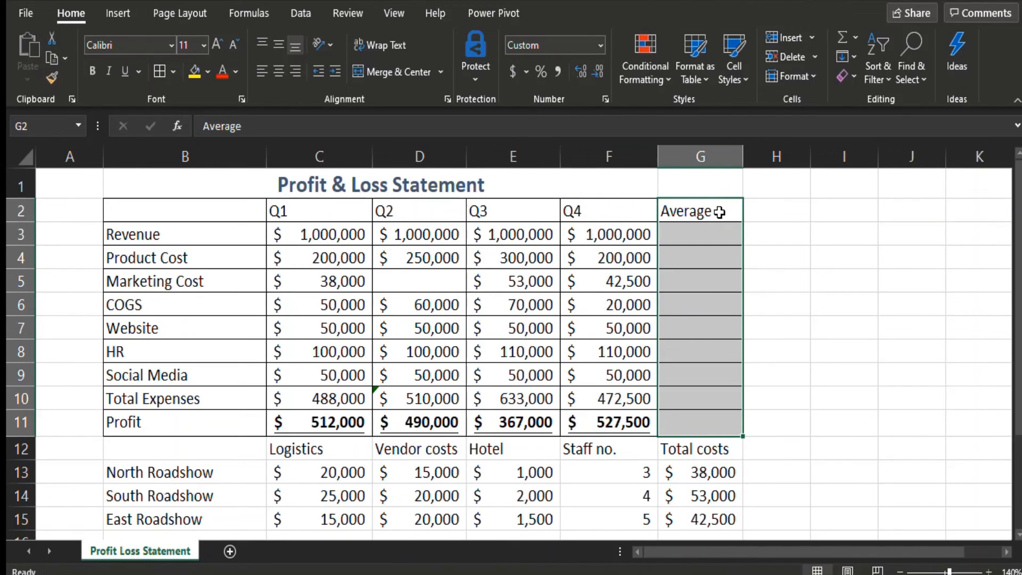
{"action": "left_click", "coordinate": [702, 234]}
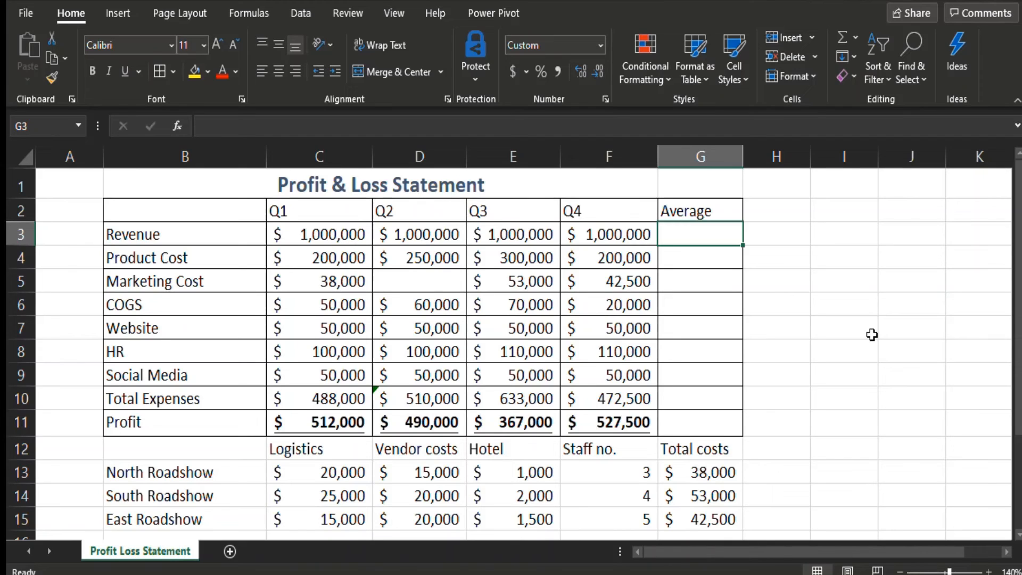
Step: Set the Q2 Revenue in D3 to 1,500,000
{"action": "key", "text": "Down"}
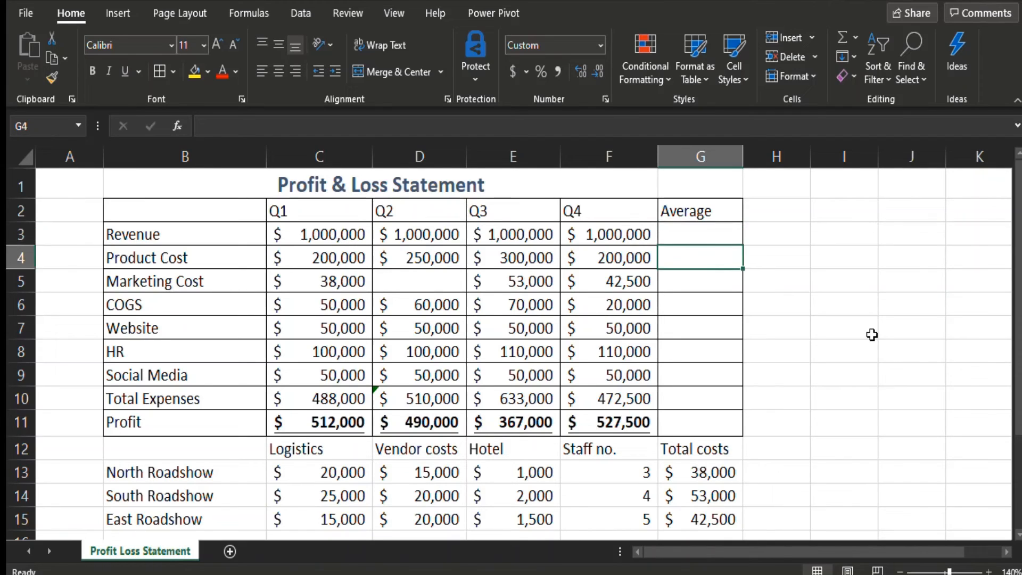
{"action": "key", "text": "Up"}
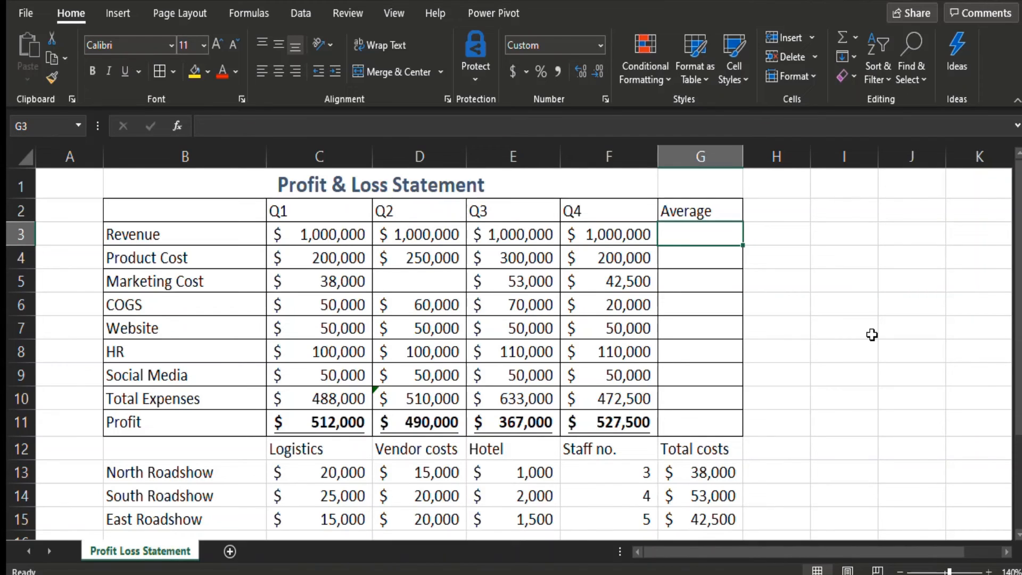
{"action": "key", "text": "Left"}
{"action": "key", "text": "Left"}
{"action": "key", "text": "Left"}
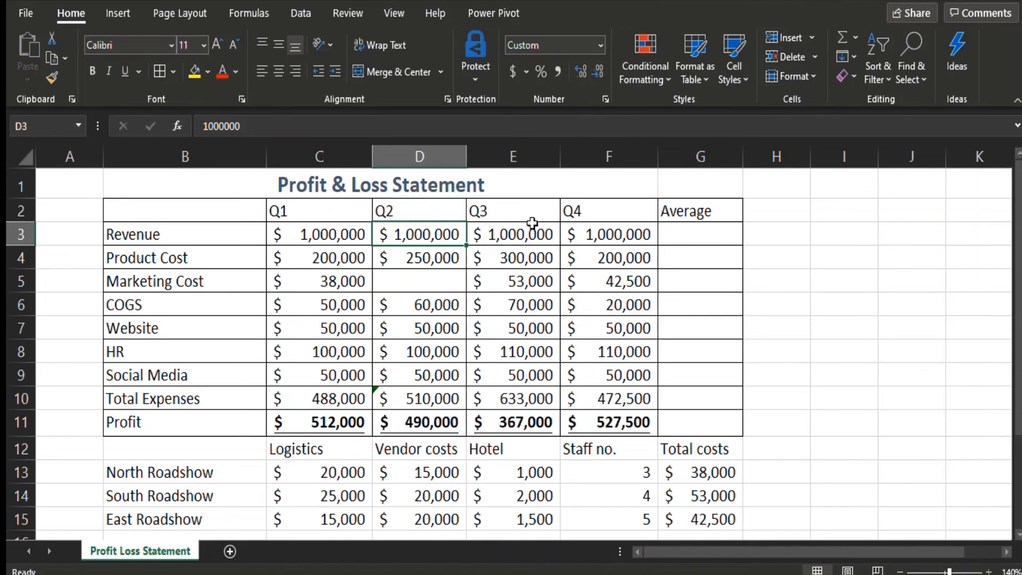
{"action": "key", "text": "F2"}
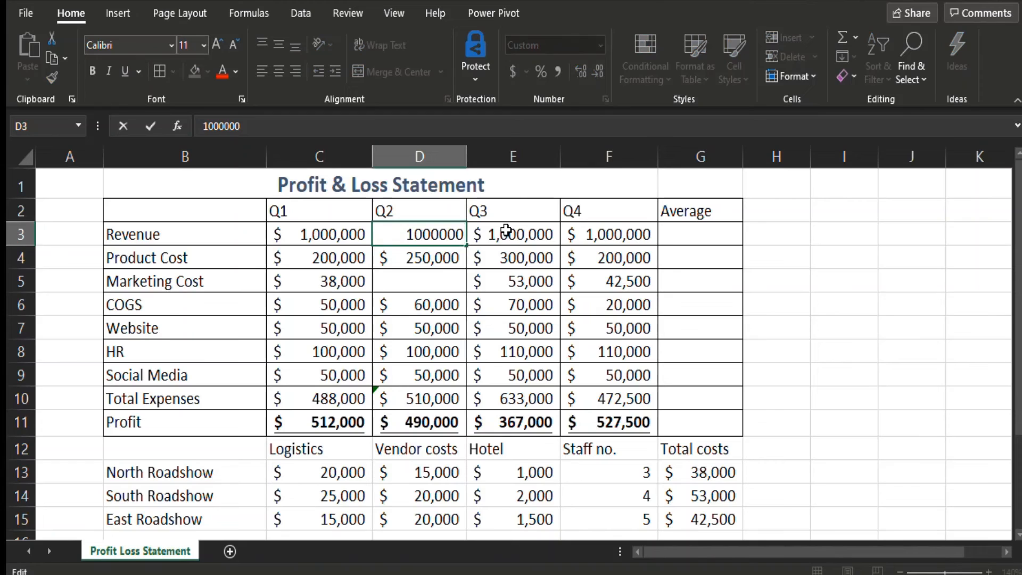
{"action": "left_click", "coordinate": [423, 235]}
{"action": "key", "text": "Delete"}
{"action": "type", "text": "5"}
{"action": "key", "text": "Return"}
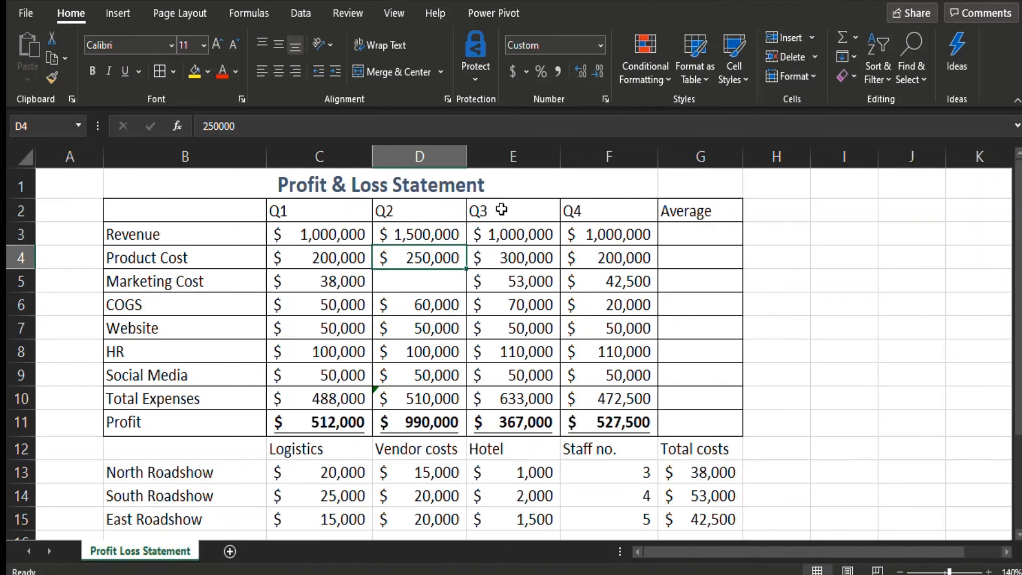
Step: Set the Q4 Revenue in F3 to 2,000,000
{"action": "left_click", "coordinate": [599, 236]}
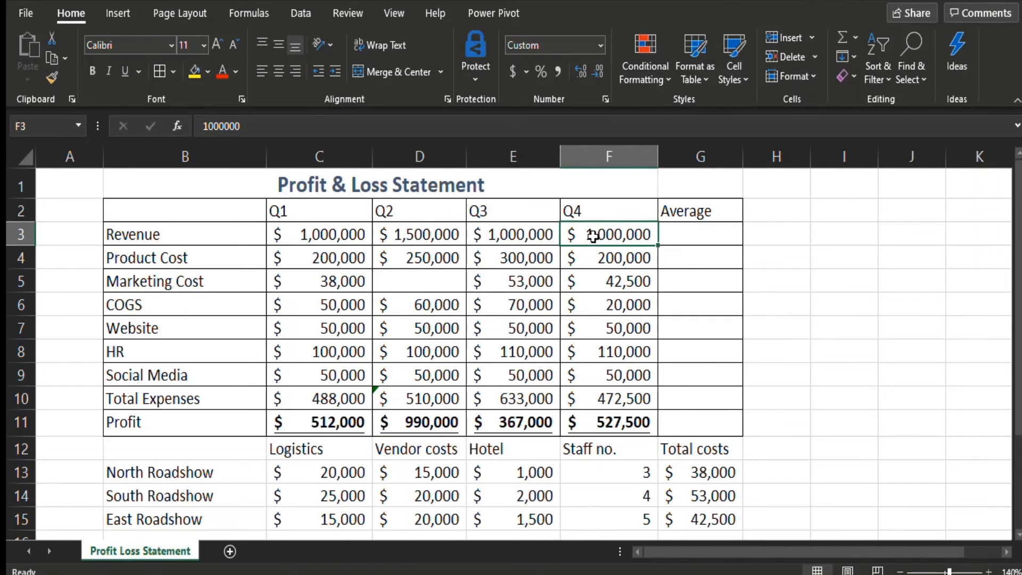
{"action": "double_click", "coordinate": [592, 236]}
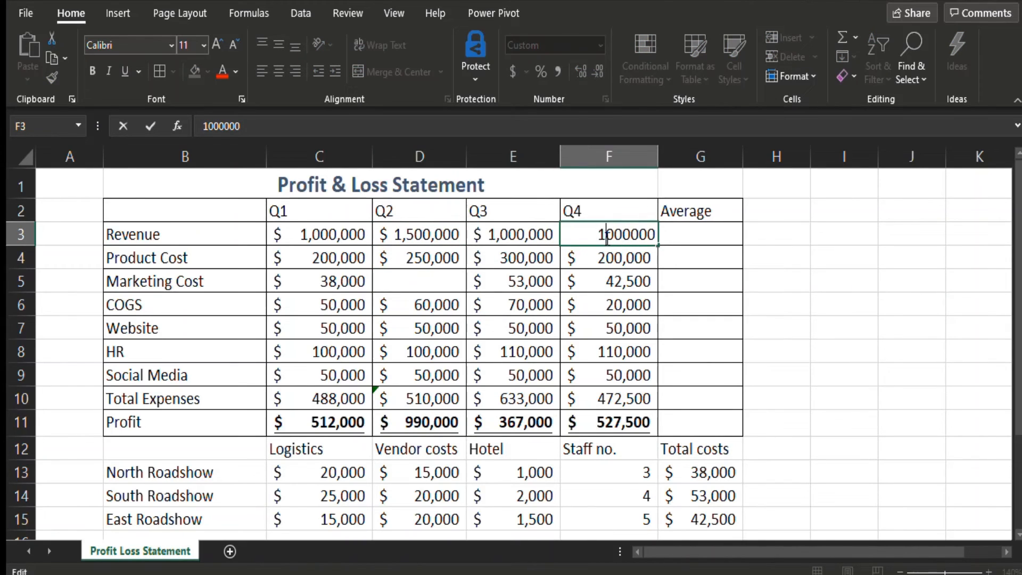
{"action": "key", "text": "BackSpace"}
{"action": "type", "text": "2"}
{"action": "key", "text": "Return"}
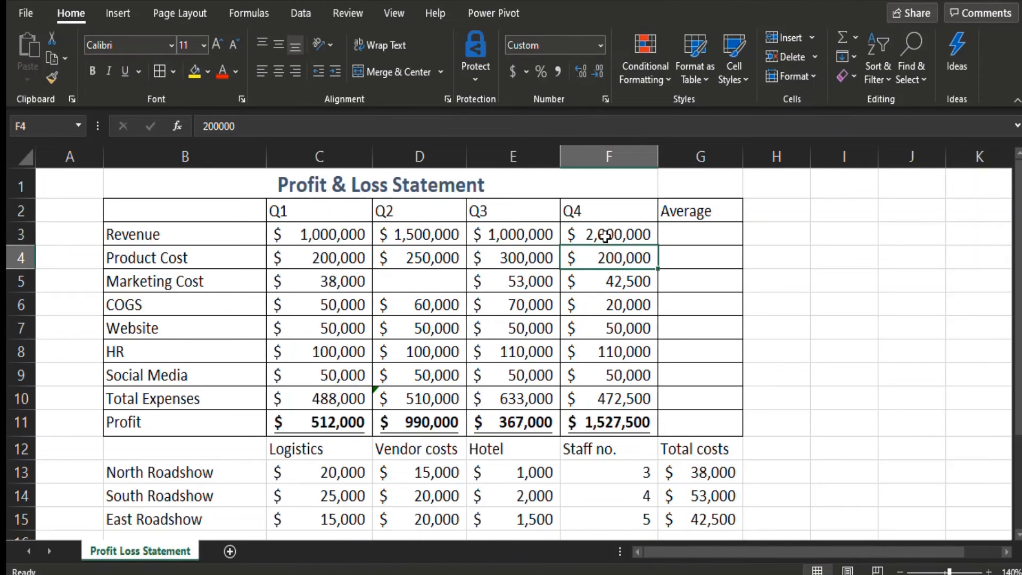
Step: Calculate the average quarterly Revenue in G3 with =AVERAGE(C3:F3)
{"action": "left_click", "coordinate": [698, 251]}
{"action": "left_click", "coordinate": [700, 239]}
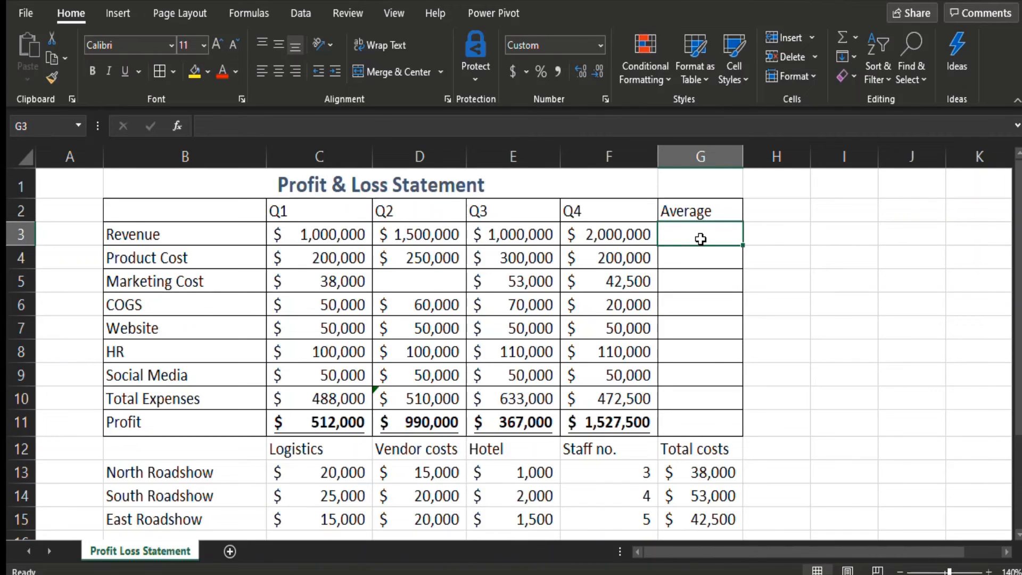
{"action": "type", "text": "="}
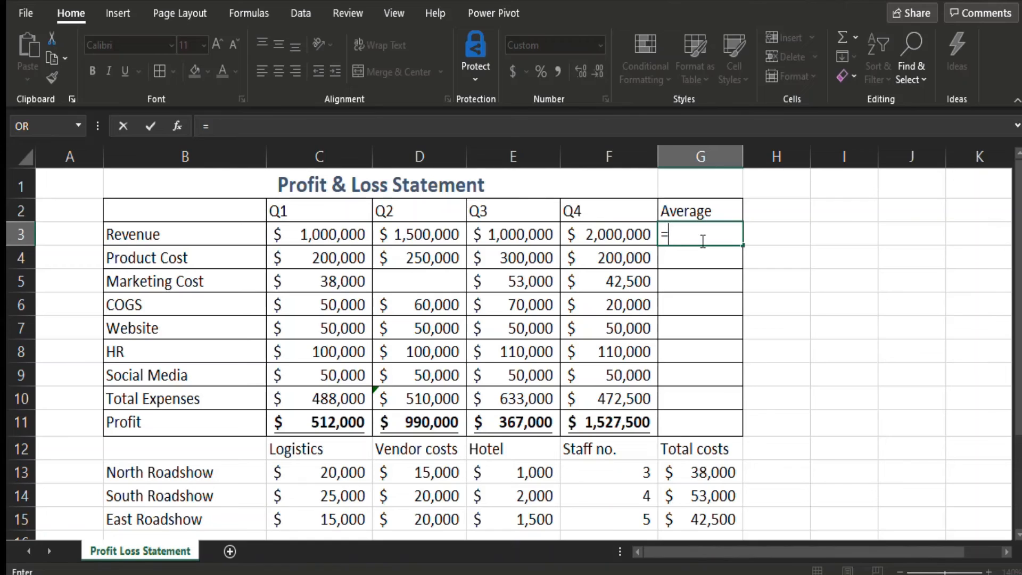
{"action": "type", "text": "average"}
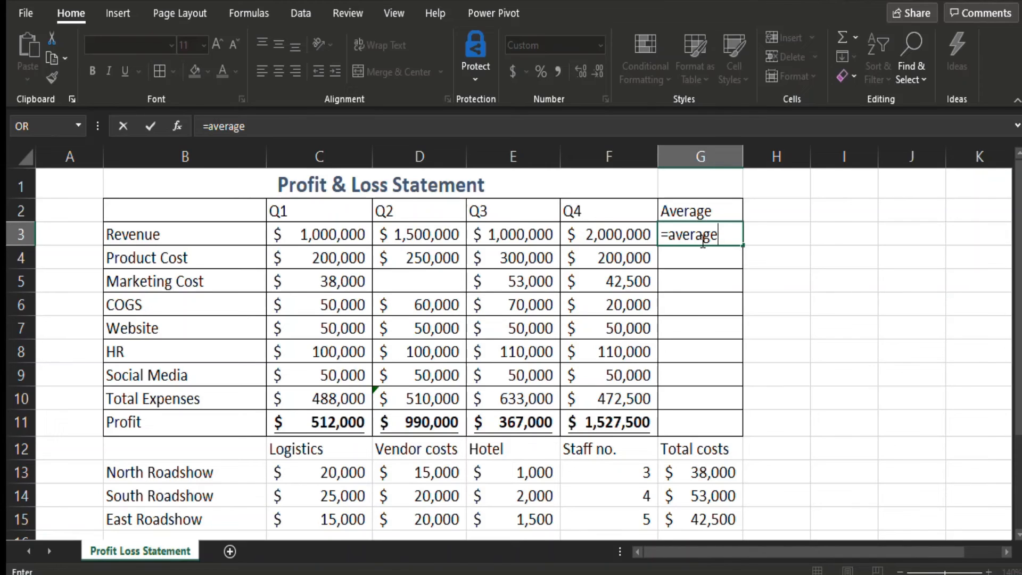
{"action": "type", "text": "("}
{"action": "left_click_drag", "start_coordinate": [333, 236], "coordinate": [585, 234]}
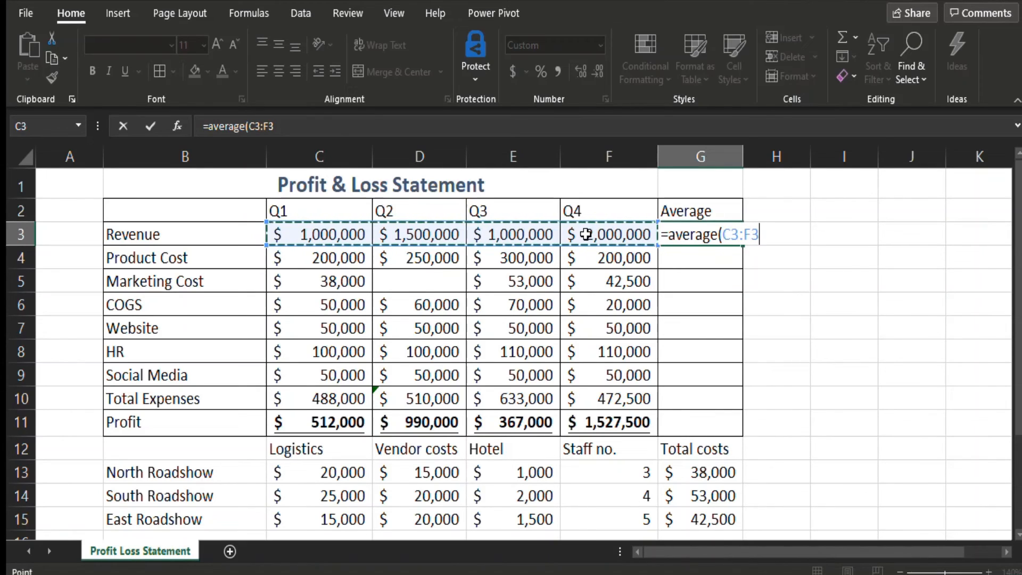
{"action": "type", "text": ")"}
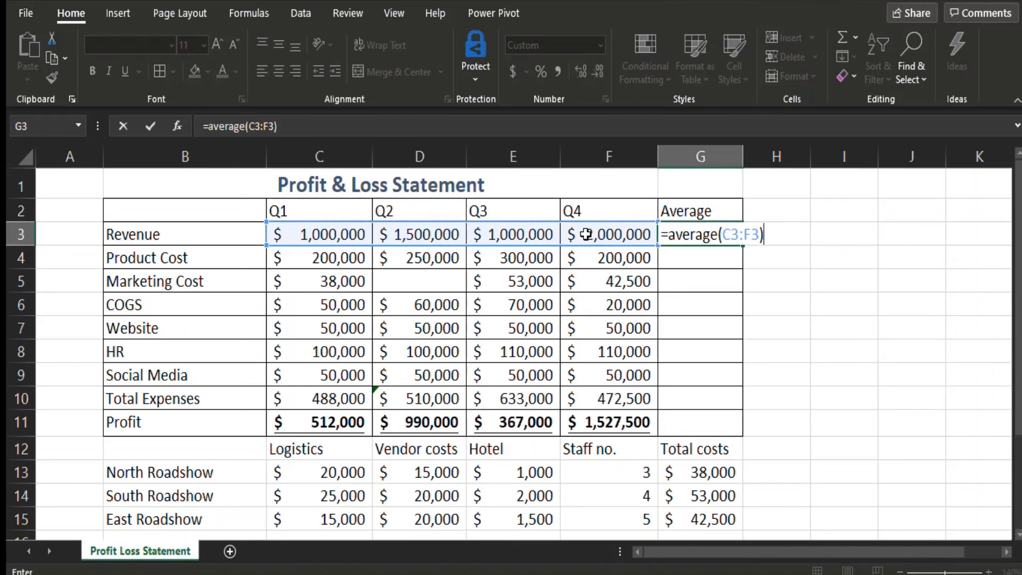
{"action": "key", "text": "Return"}
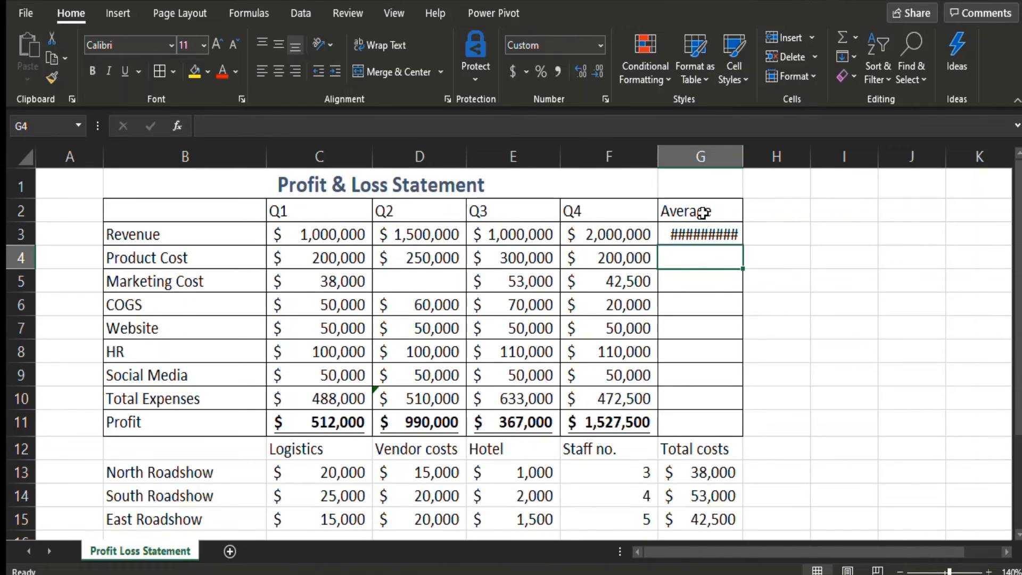
Step: Autofit the width of column G and fill the average formula from G3 down to Total Expenses in G10
{"action": "double_click", "coordinate": [743, 155]}
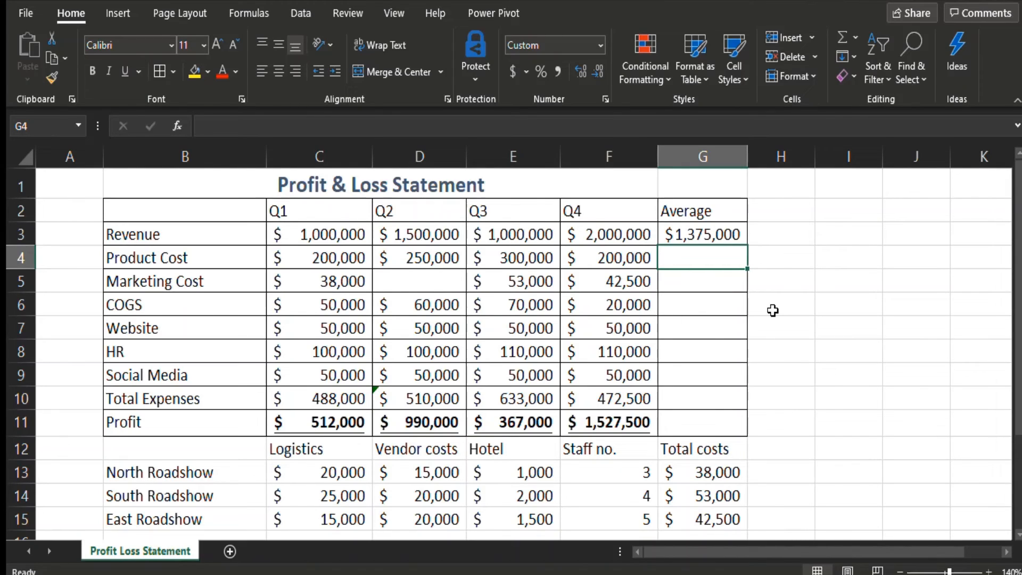
{"action": "left_click", "coordinate": [725, 230]}
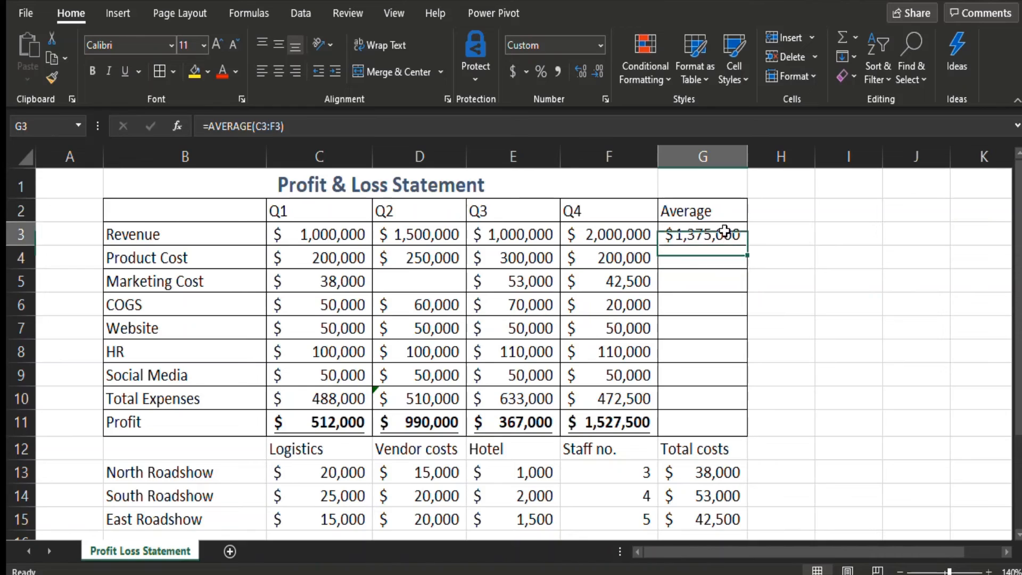
{"action": "left_click_drag", "start_coordinate": [748, 255], "coordinate": [728, 404]}
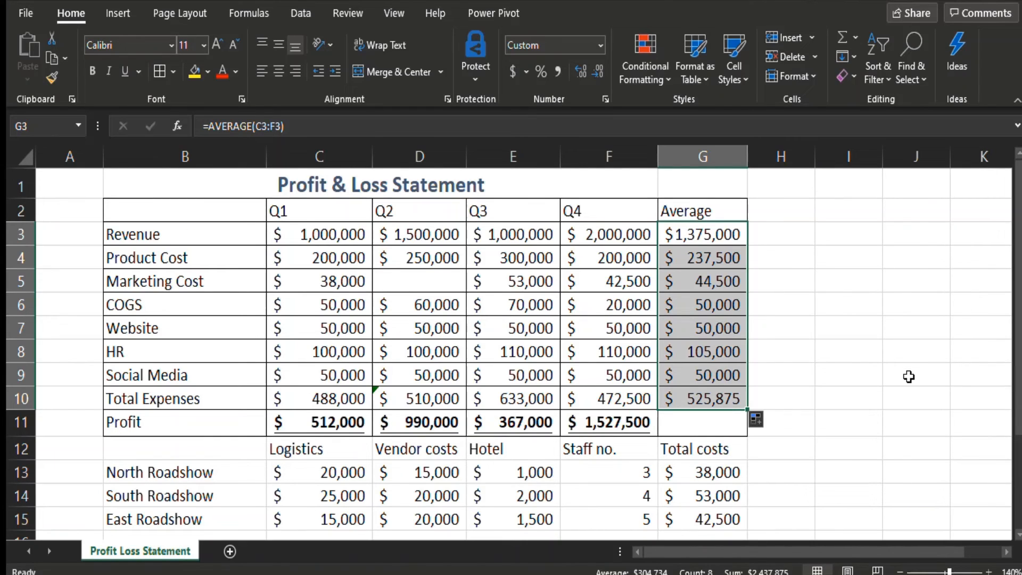
Step: Add the column headings Min in H2 and Max in I2
{"action": "left_click", "coordinate": [788, 216]}
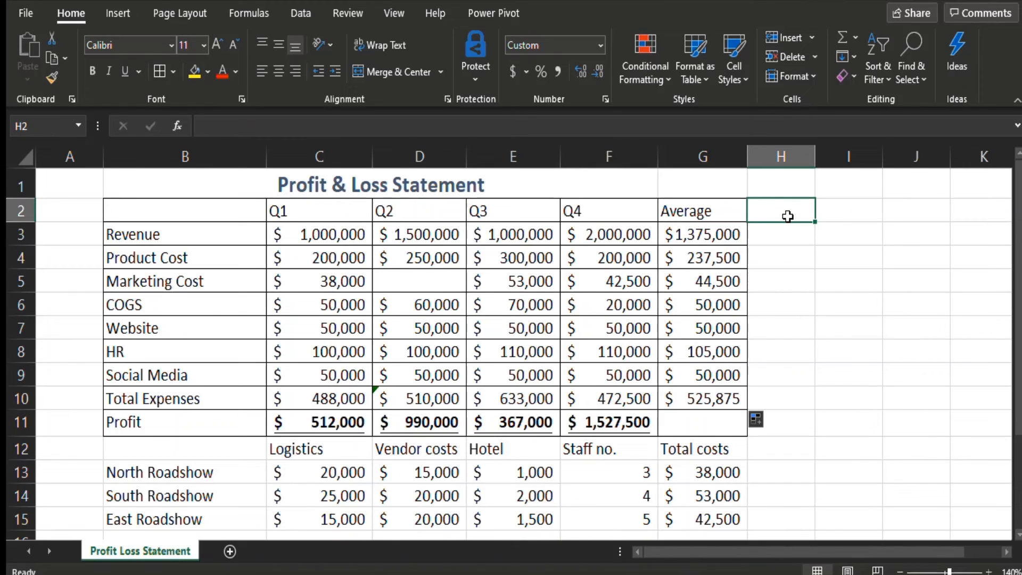
{"action": "type", "text": "Min"}
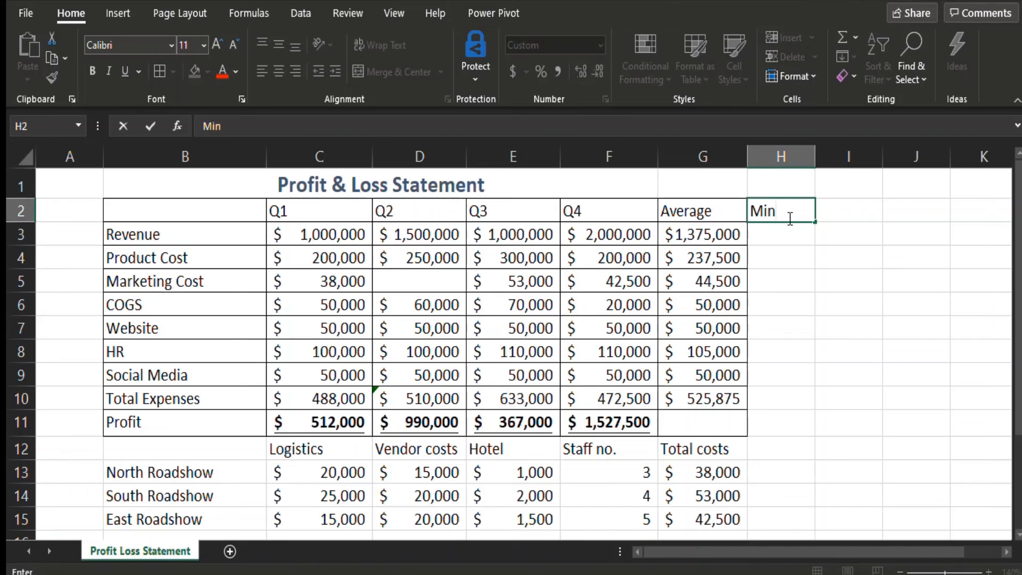
{"action": "key", "text": "Tab"}
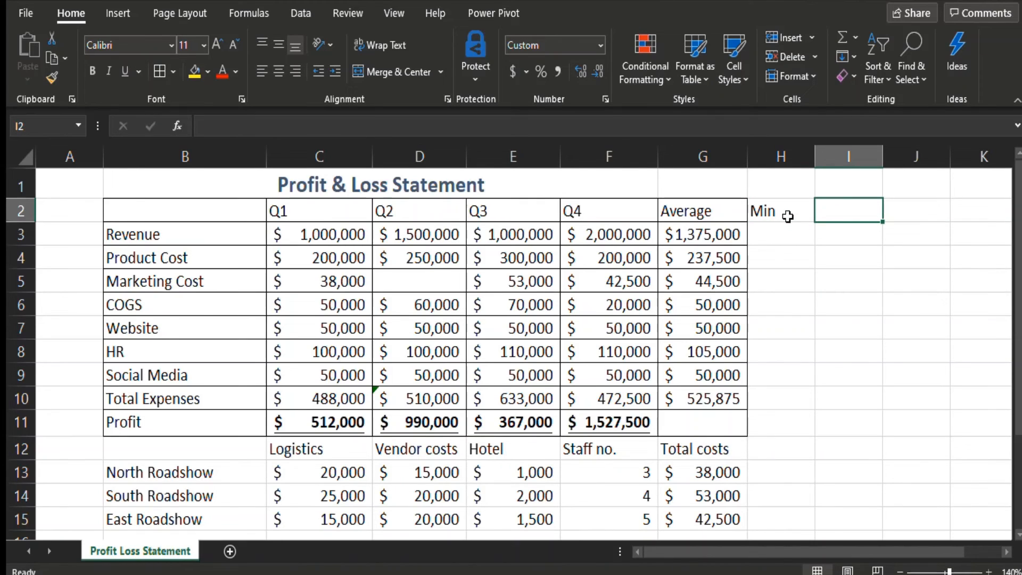
{"action": "type", "text": "Max"}
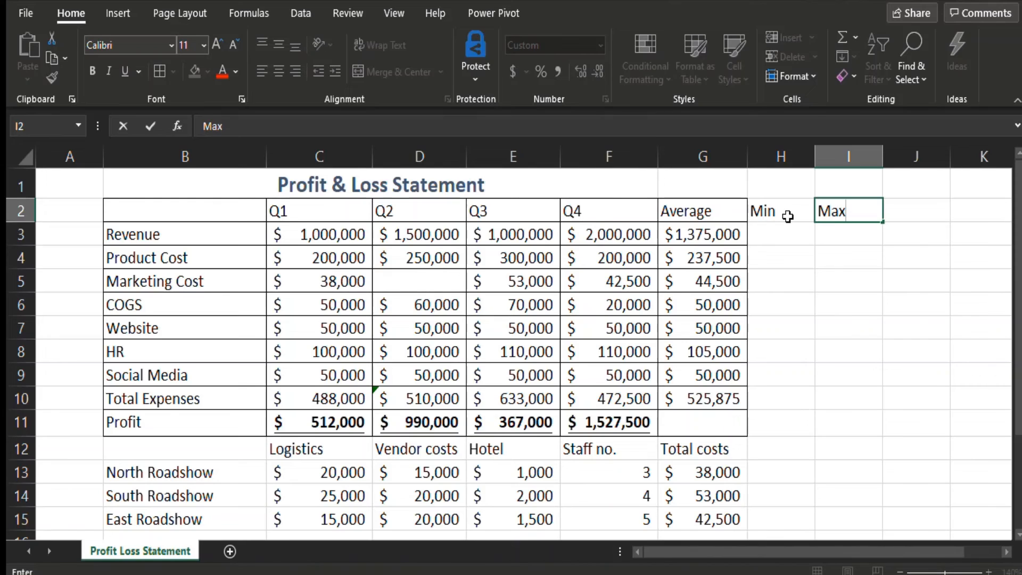
{"action": "key", "text": "Return"}
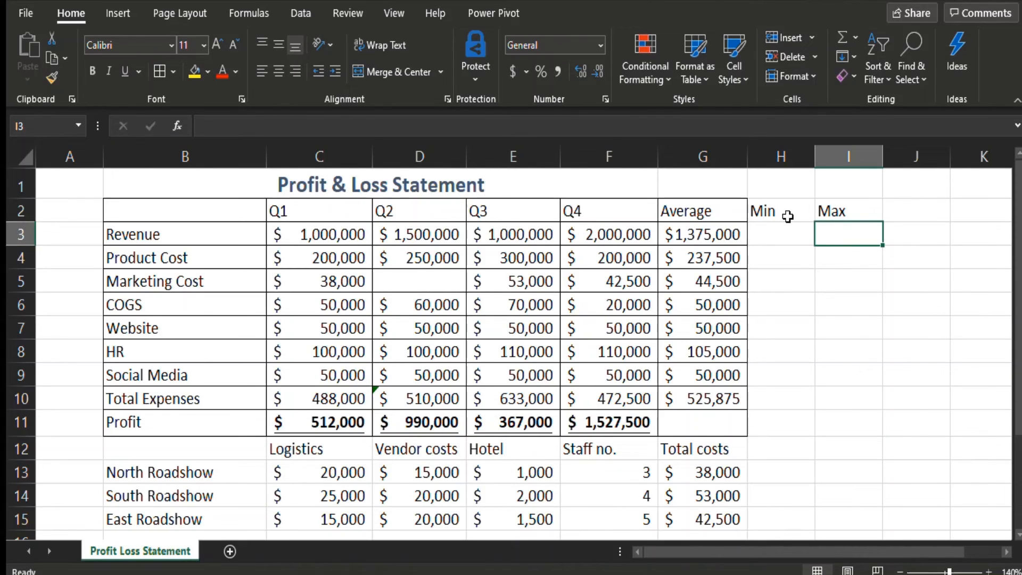
Step: Add the column heading Count in J2, beside Max
{"action": "key", "text": "Up"}
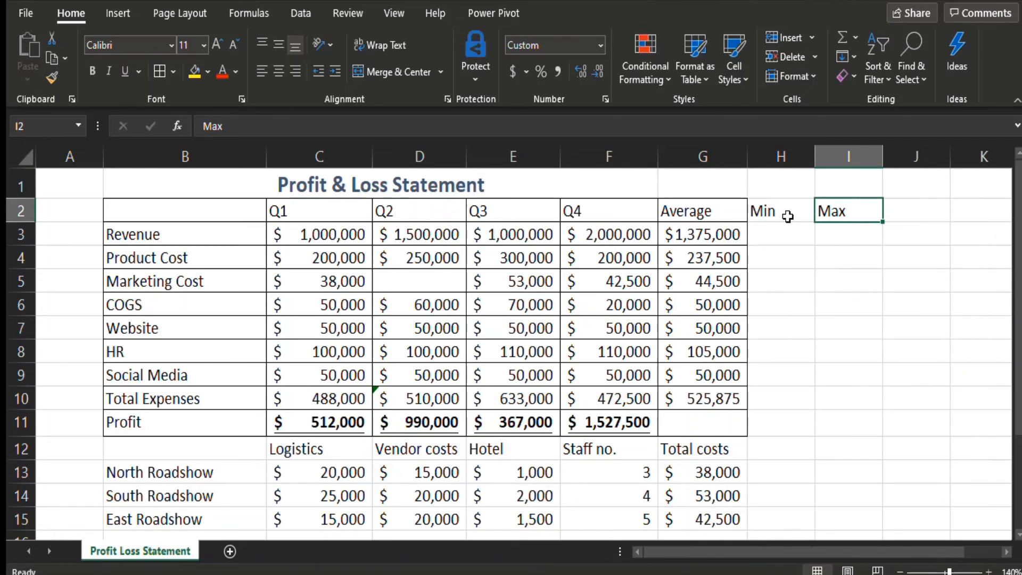
{"action": "key", "text": "Right"}
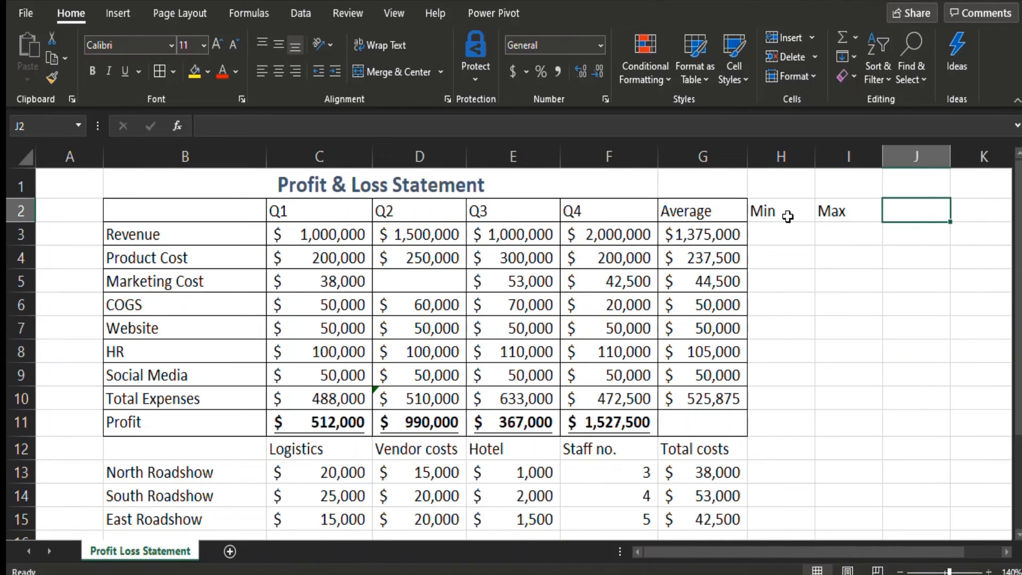
{"action": "type", "text": "COunt"}
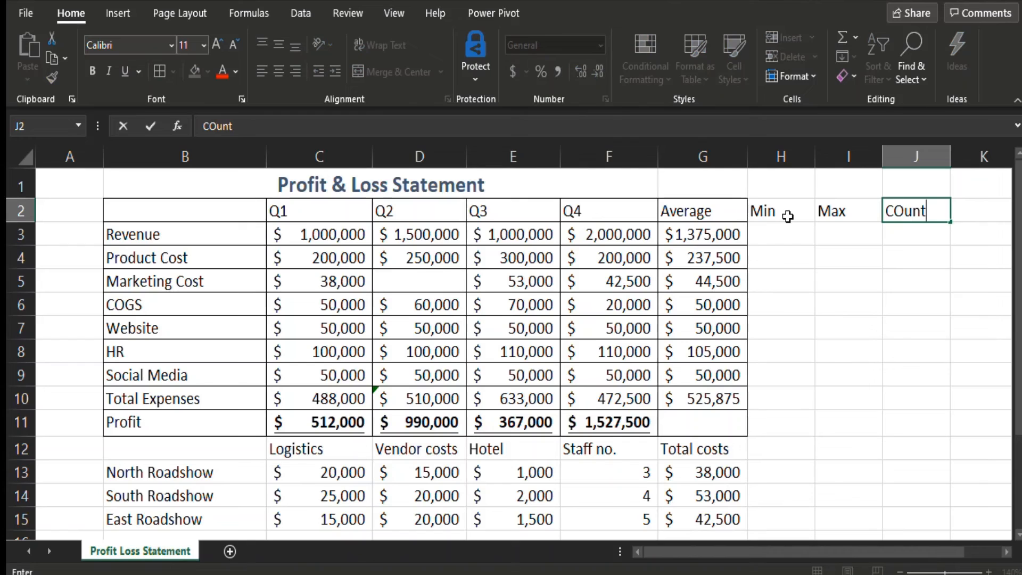
{"action": "key", "text": "Return"}
{"action": "key", "text": "Left"}
{"action": "key", "text": "Left"}
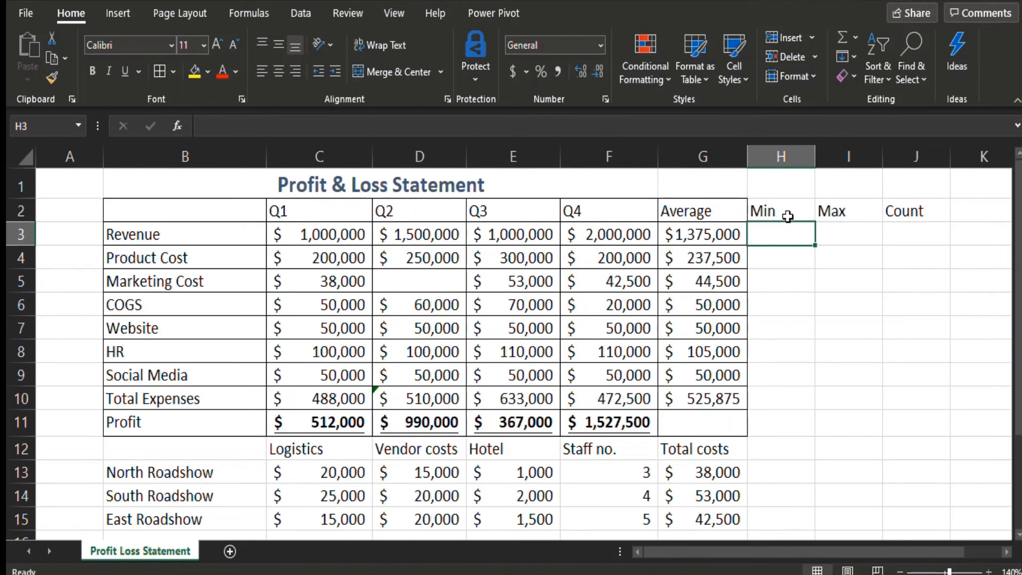
Step: Copy the formatting of the Average column, G2:G11, onto the Min, Max and Count columns in H2:J11
{"action": "left_click_drag", "start_coordinate": [681, 210], "coordinate": [703, 424]}
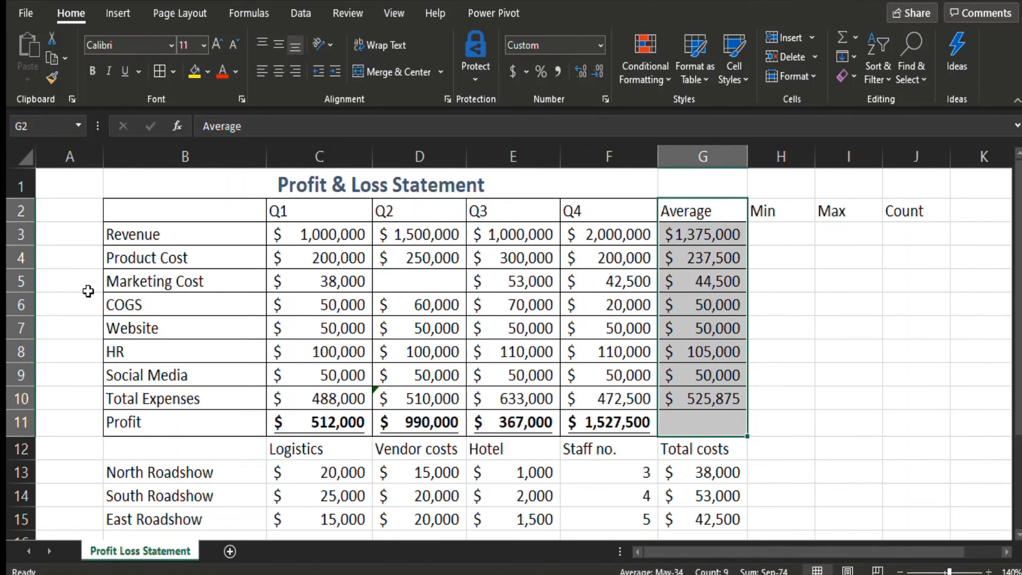
{"action": "left_click", "coordinate": [51, 77]}
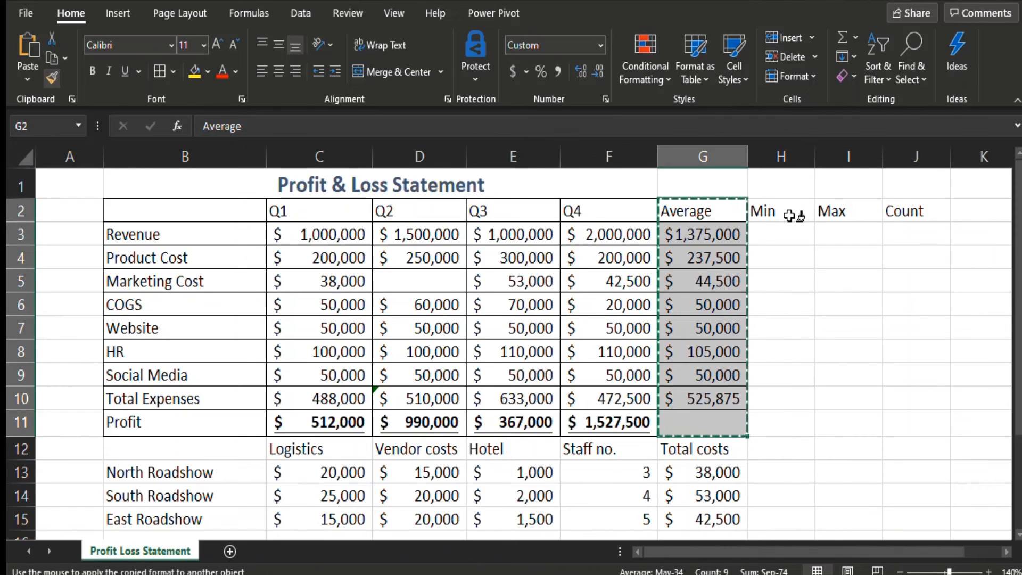
{"action": "mouse_move", "coordinate": [782, 212]}
{"action": "left_mouse_down"}
{"action": "mouse_move", "coordinate": [903, 353]}
{"action": "mouse_move", "coordinate": [878, 408]}
{"action": "mouse_move", "coordinate": [908, 425]}
{"action": "left_mouse_up"}
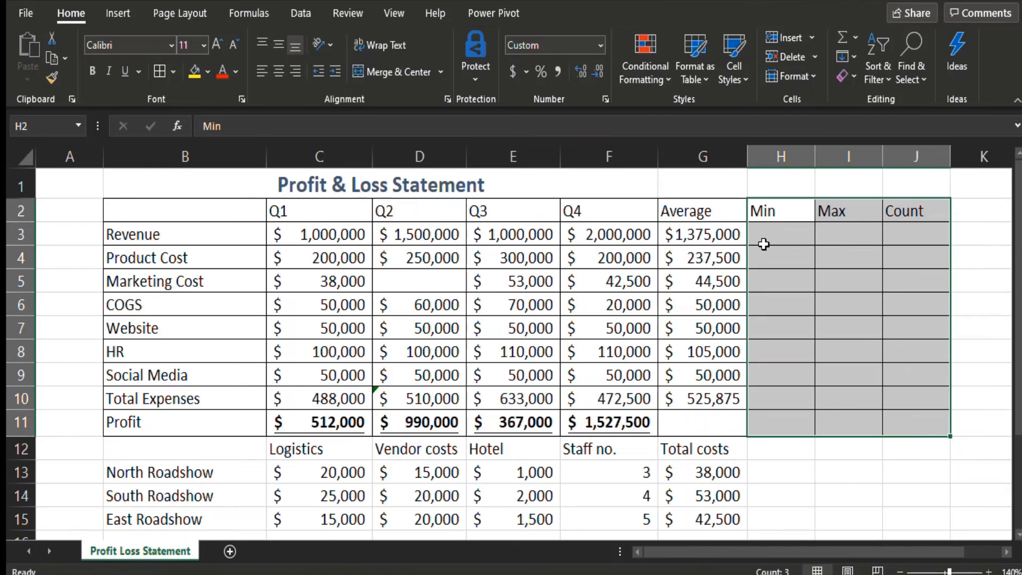
Step: Calculate the minimum of the Revenue row in H3 with =MIN(C3:G3)
{"action": "left_click", "coordinate": [766, 241]}
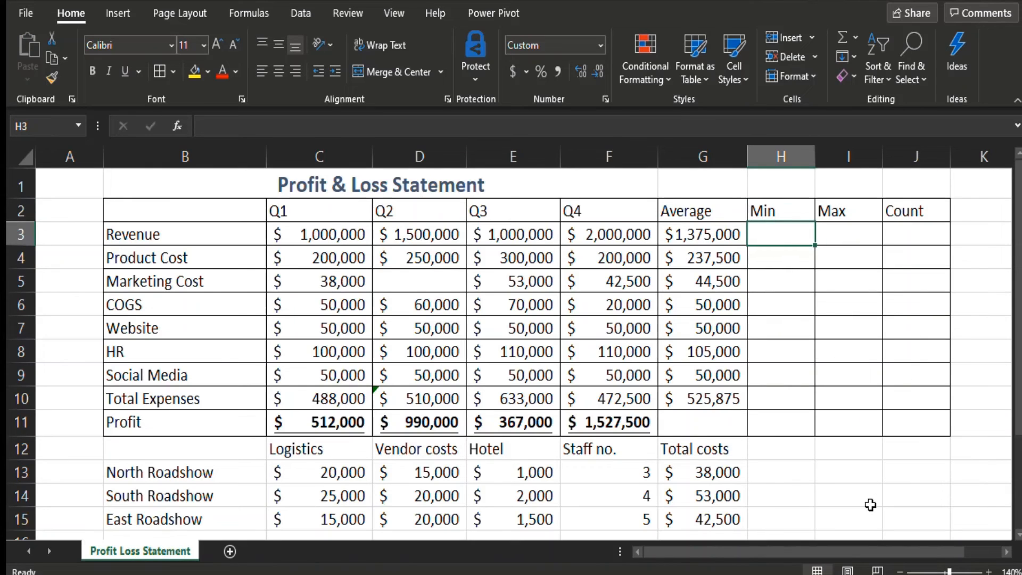
{"action": "type", "text": "="}
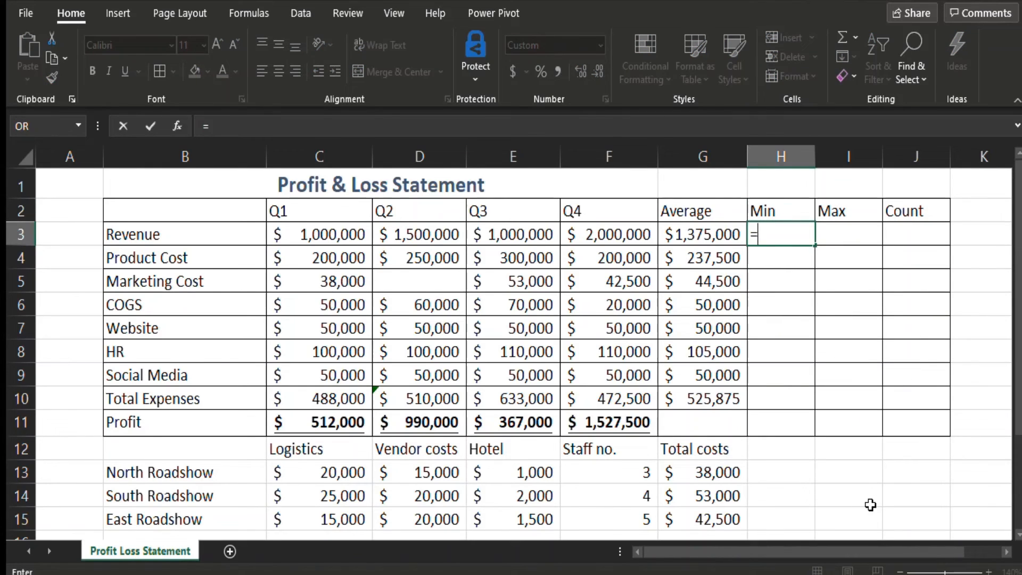
{"action": "type", "text": "min"}
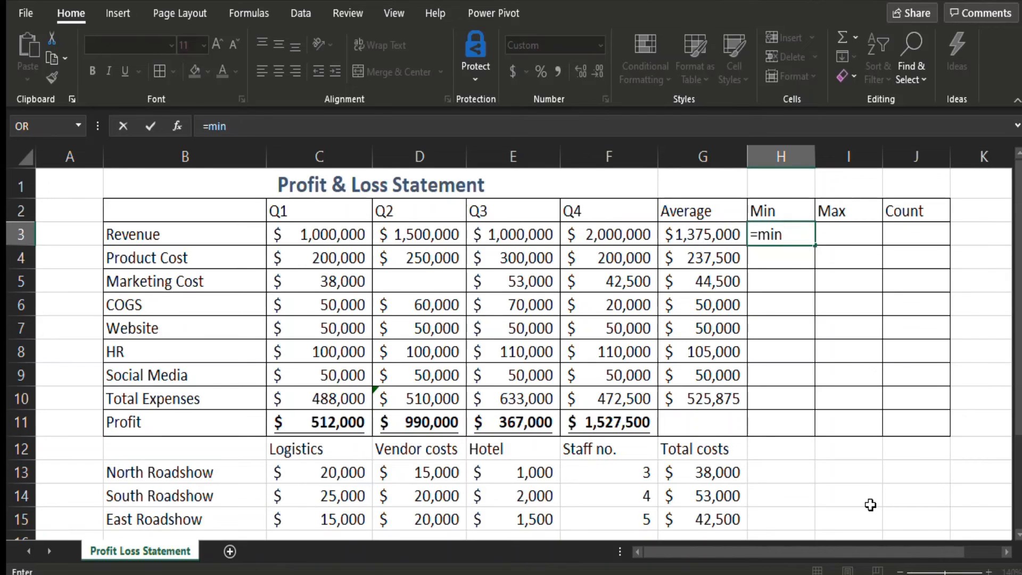
{"action": "type", "text": "("}
{"action": "left_click_drag", "start_coordinate": [346, 236], "coordinate": [665, 234]}
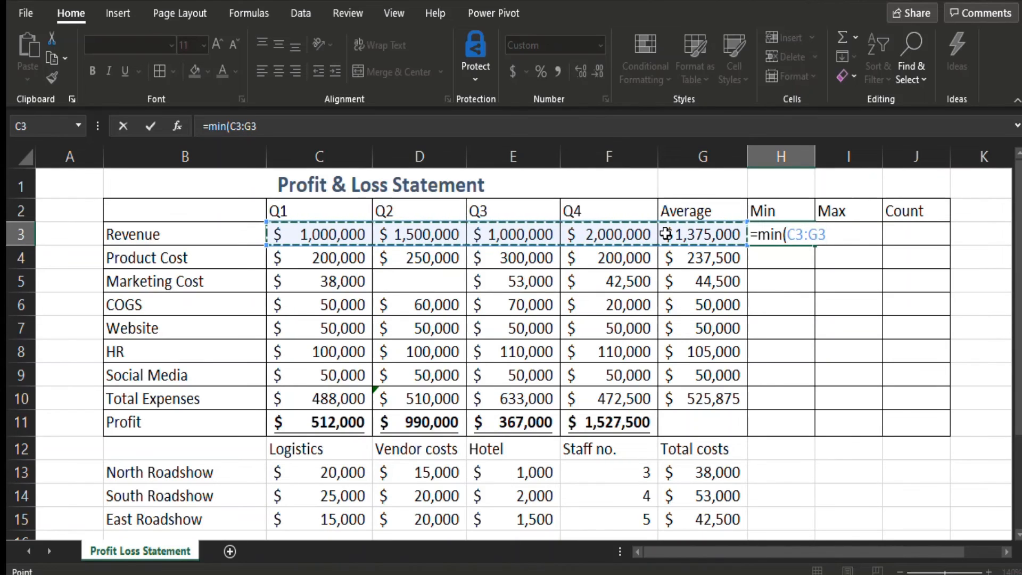
{"action": "type", "text": ")"}
{"action": "key", "text": "Return"}
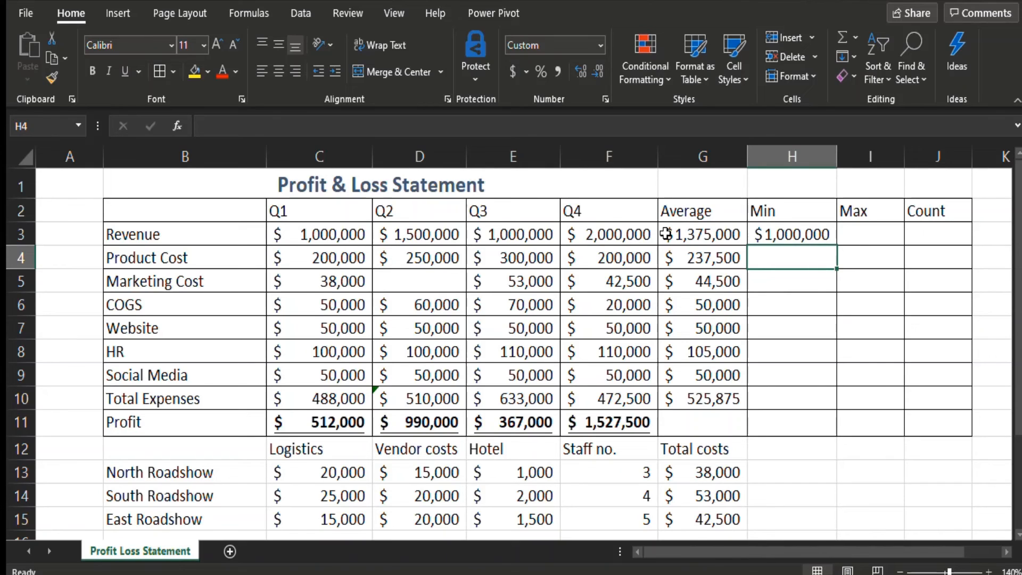
Step: Calculate the smaller of the Q1 and Q4 Marketing Costs in H4 with =MIN(C5,F5)
{"action": "type", "text": "=min"}
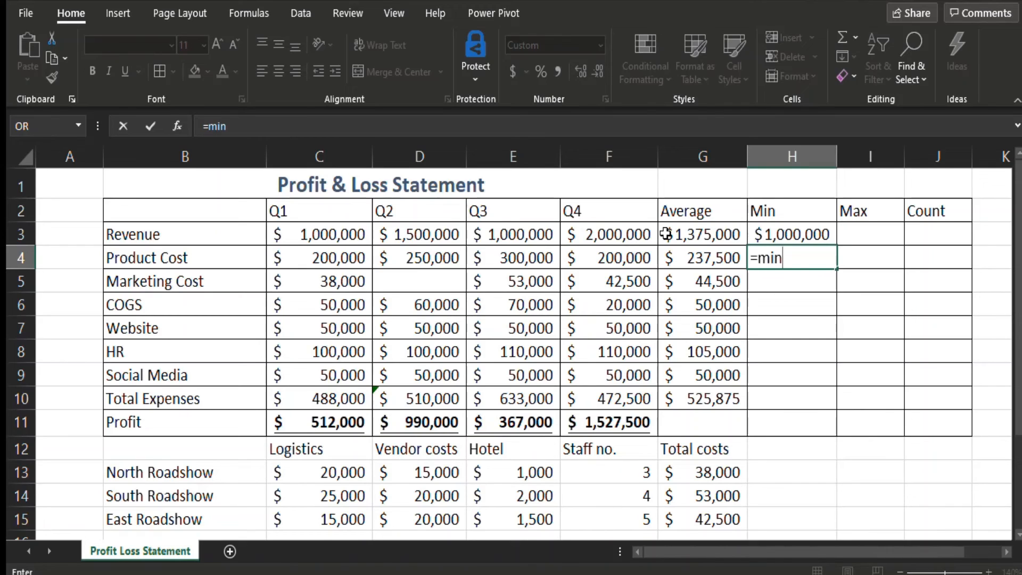
{"action": "type", "text": "("}
{"action": "left_click", "coordinate": [325, 283]}
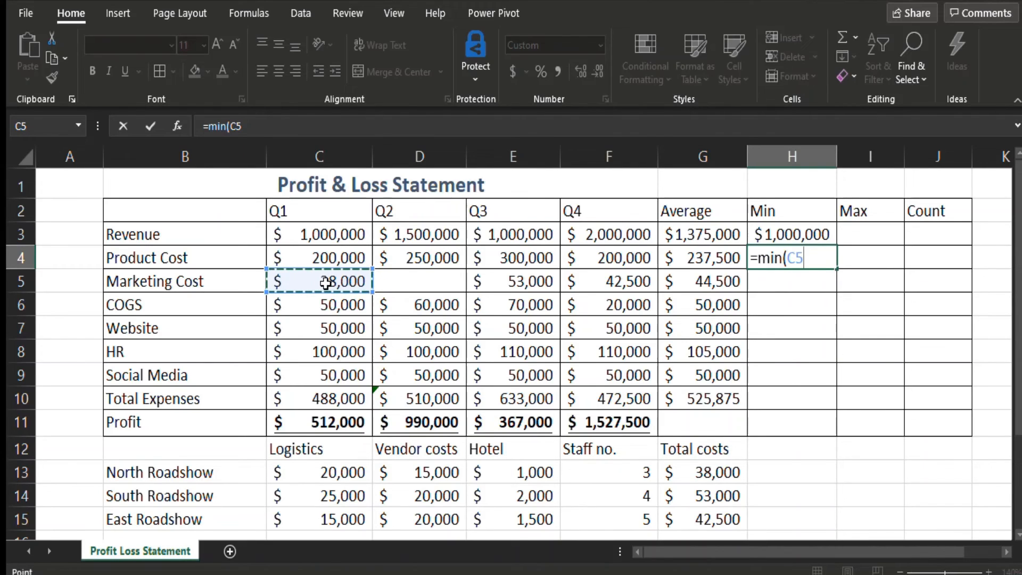
{"action": "type", "text": ","}
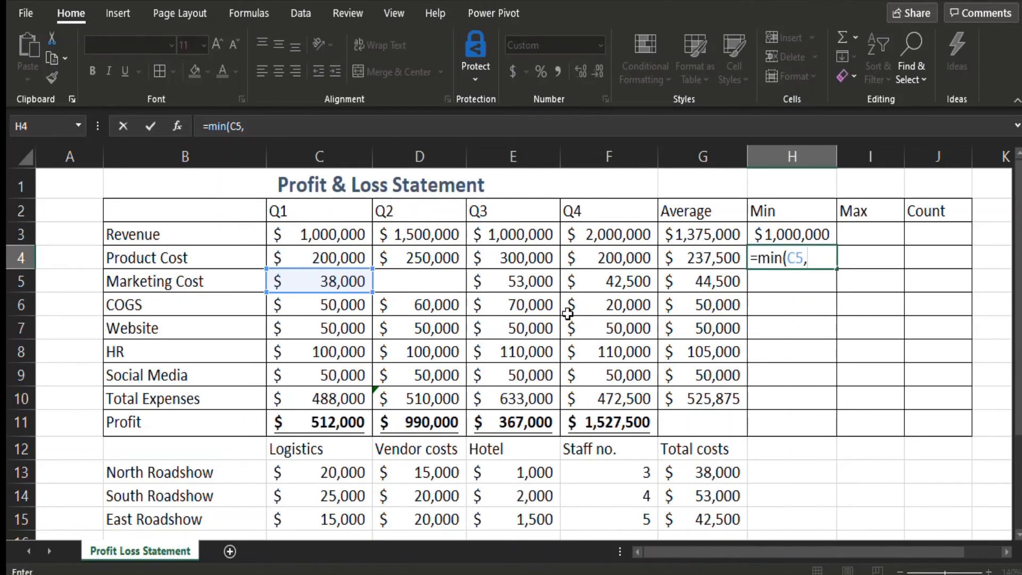
{"action": "left_click", "coordinate": [630, 286]}
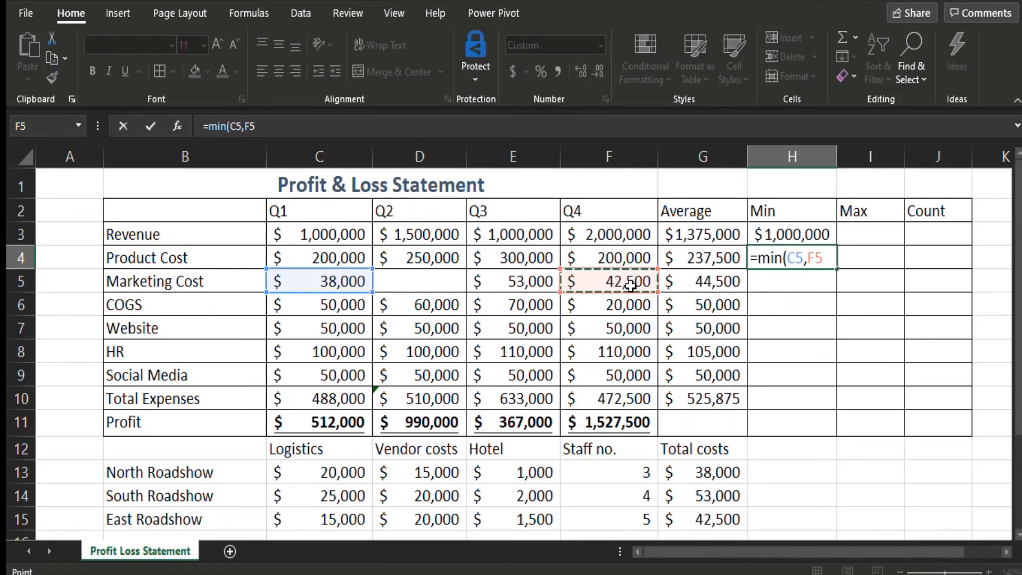
{"action": "type", "text": ")"}
{"action": "key", "text": "Return"}
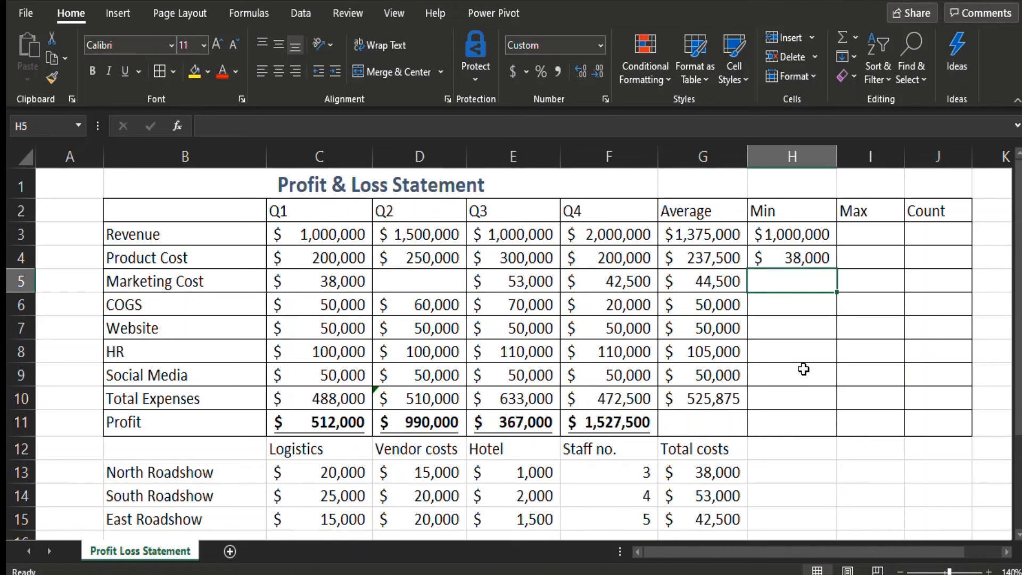
Step: Calculate the maximum of all statement figures in I5 with =MAX(C3:G10) and check it against the Q4 Revenue in F3
{"action": "key", "text": "Right"}
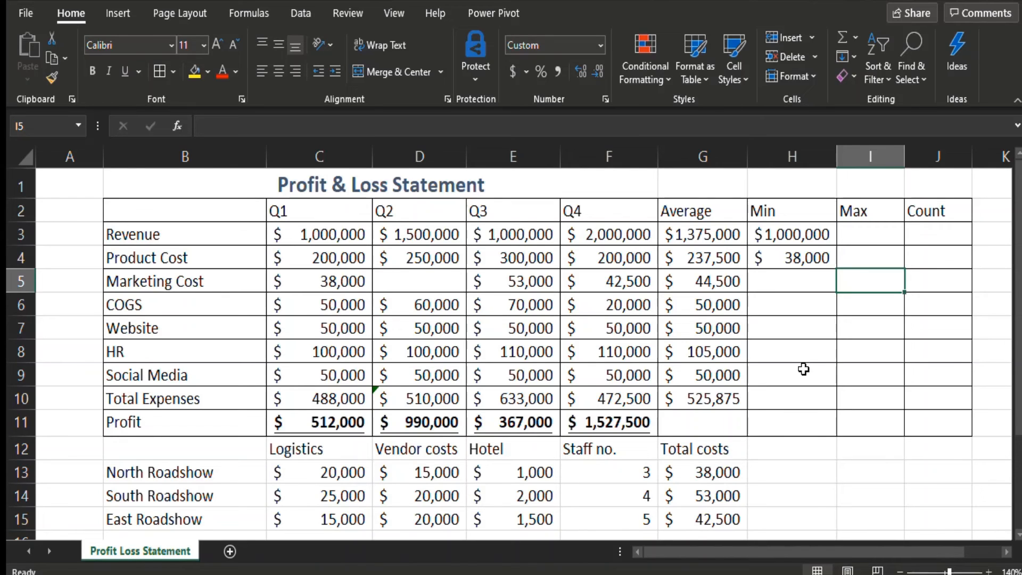
{"action": "type", "text": "=max"}
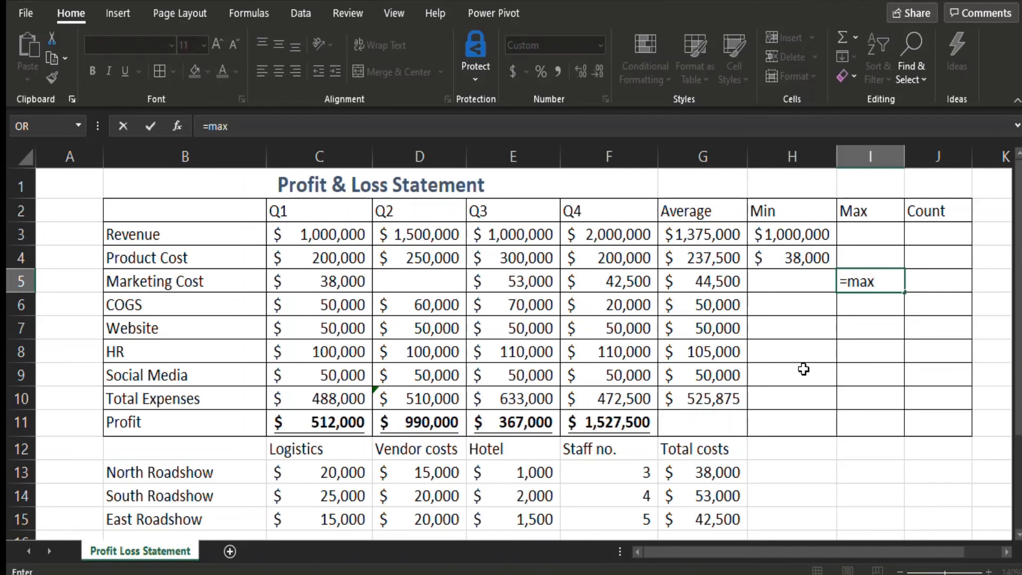
{"action": "type", "text": "("}
{"action": "left_click", "coordinate": [294, 237]}
{"action": "left_click_drag", "start_coordinate": [294, 236], "coordinate": [718, 397]}
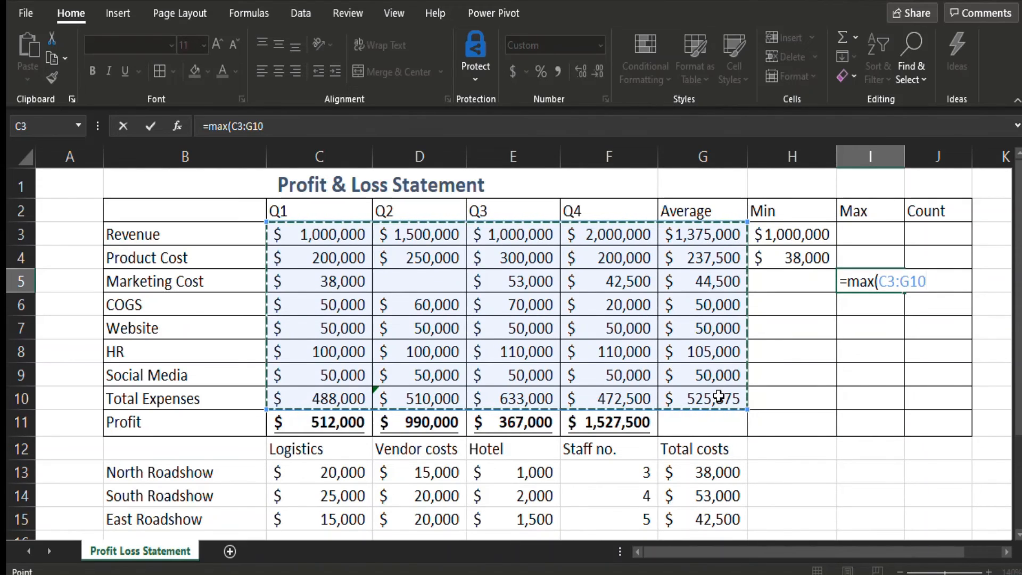
{"action": "type", "text": ")"}
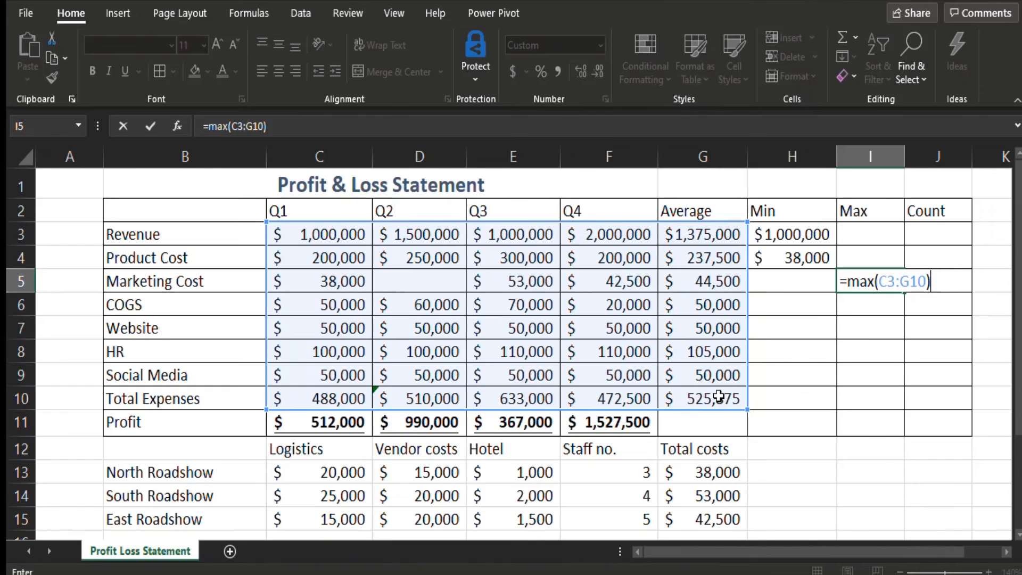
{"action": "key", "text": "Return"}
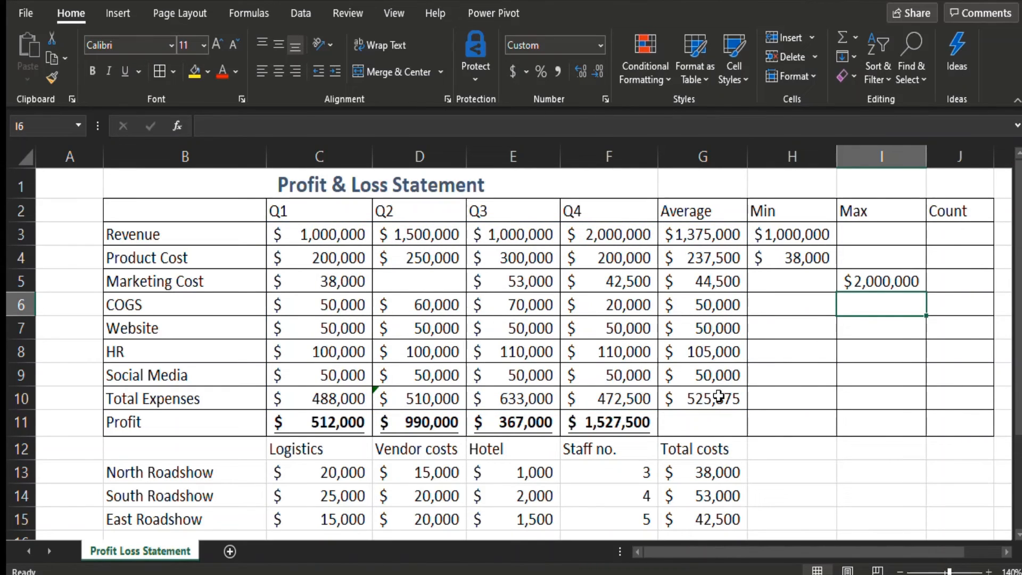
{"action": "left_click", "coordinate": [589, 235]}
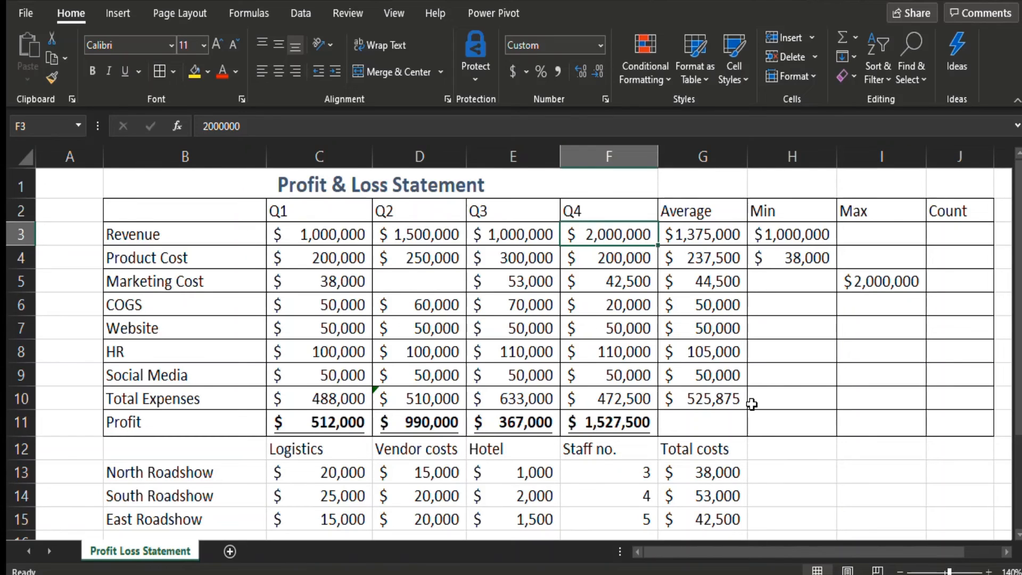
Step: Count the numeric entries in the roadshow cost table in J6 with =COUNT(C13:G15)
{"action": "left_click", "coordinate": [964, 306]}
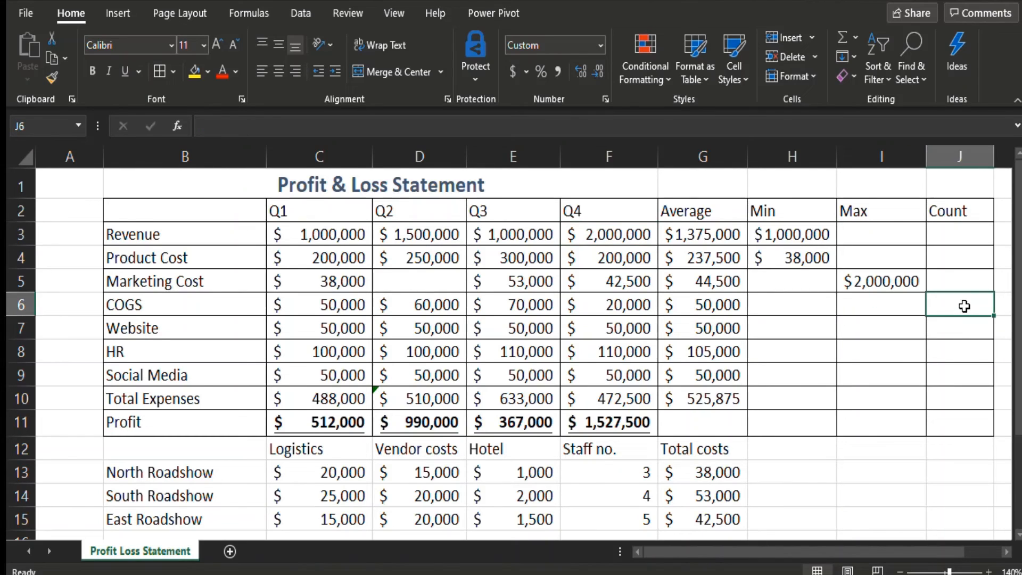
{"action": "type", "text": "=count"}
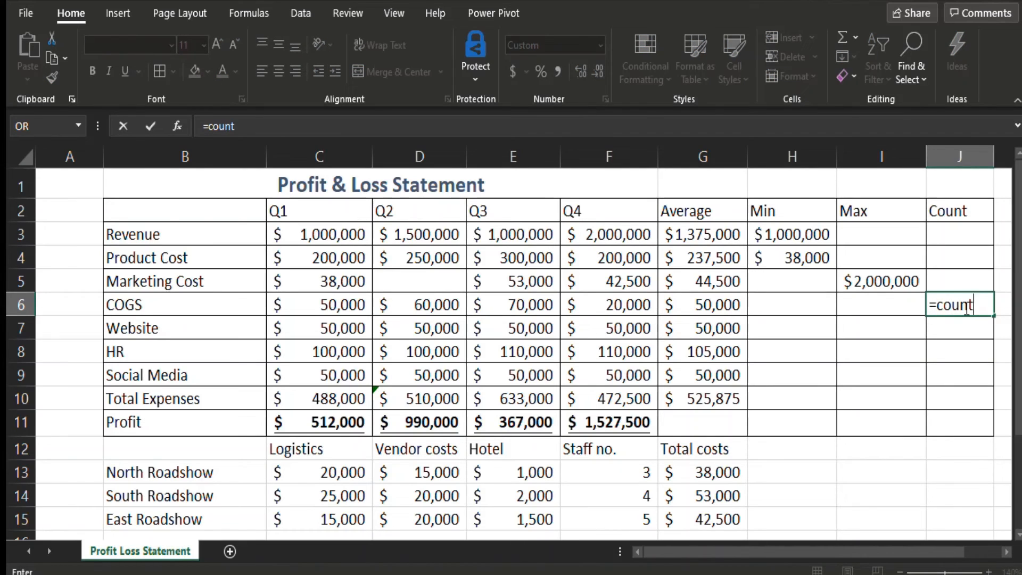
{"action": "type", "text": "("}
{"action": "left_click", "coordinate": [318, 466]}
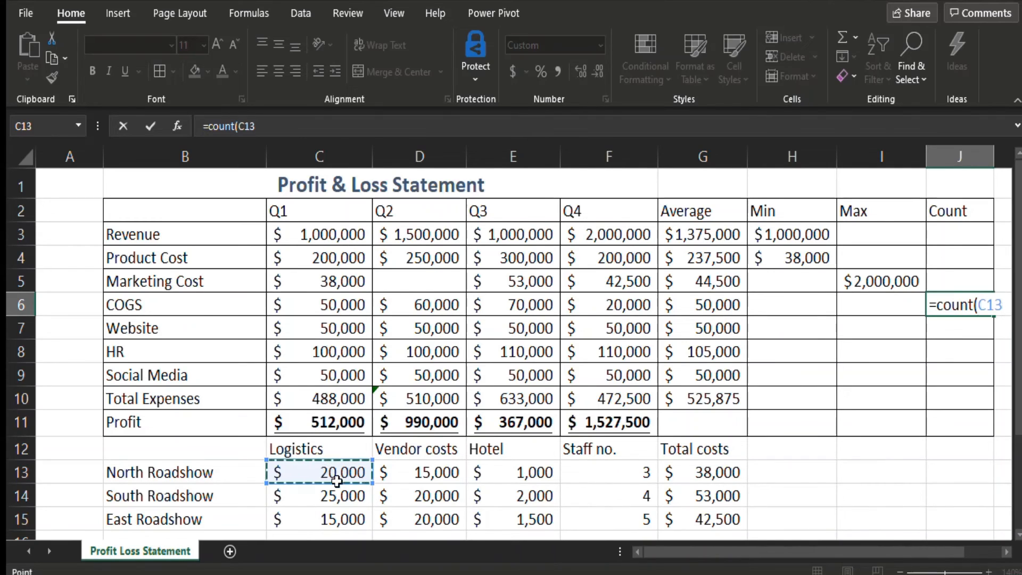
{"action": "left_click_drag", "start_coordinate": [336, 480], "coordinate": [720, 509]}
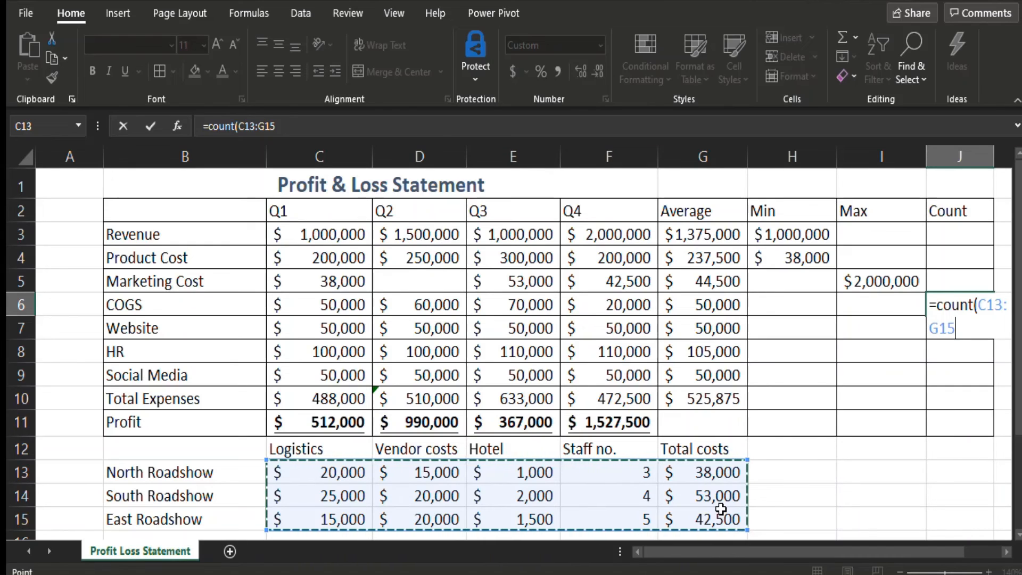
{"action": "type", "text": ")"}
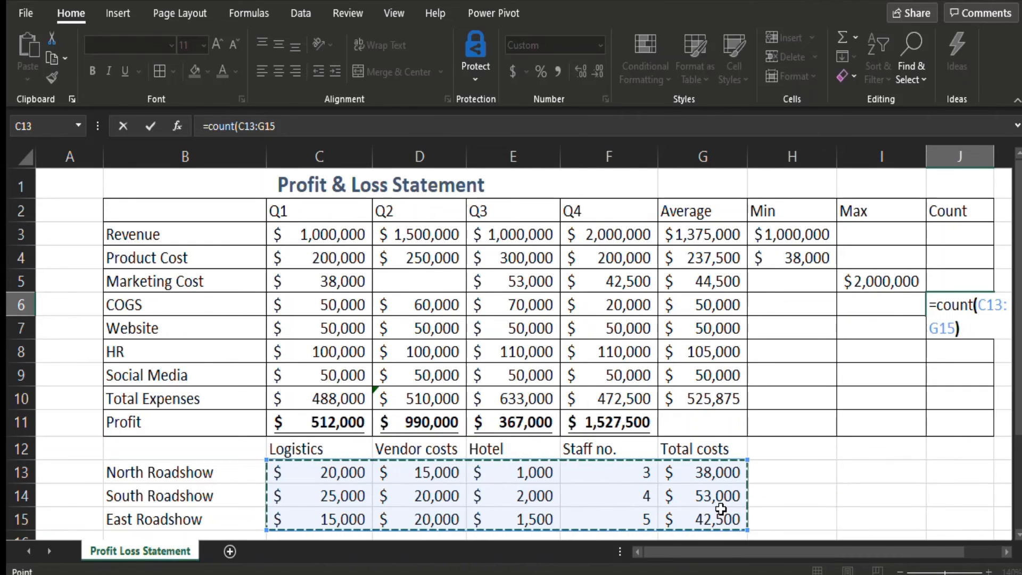
{"action": "key", "text": "Return"}
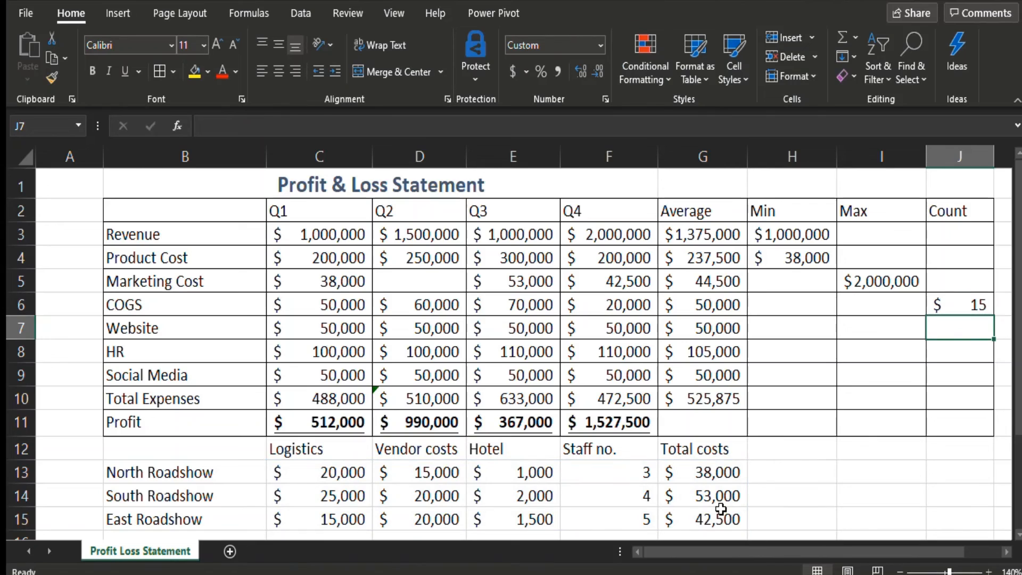
Step: Format the count in J6 with the comma number style and no decimal places
{"action": "key", "text": "Up"}
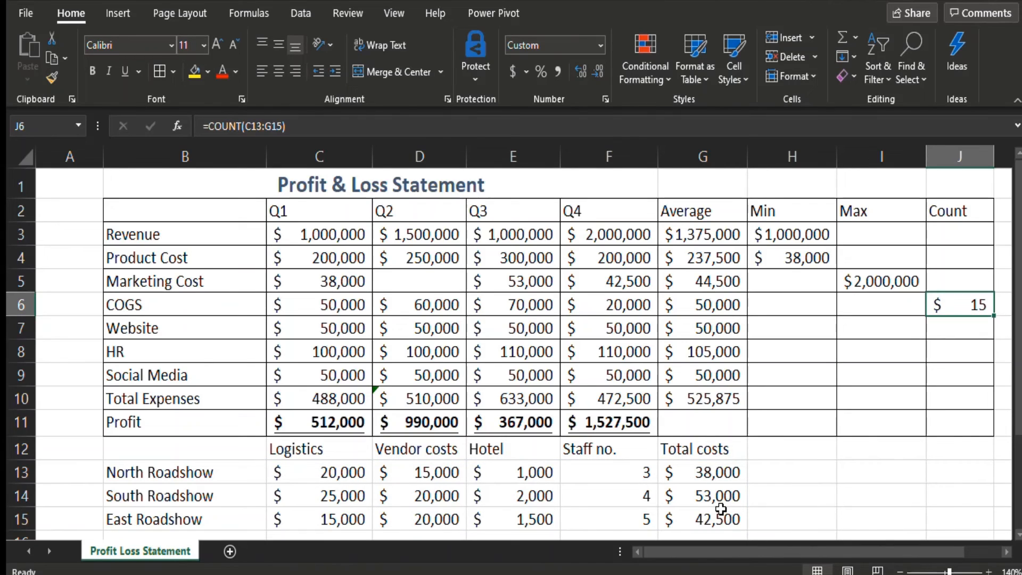
{"action": "left_click", "coordinate": [556, 70]}
{"action": "left_click", "coordinate": [592, 66]}
{"action": "left_click", "coordinate": [592, 66]}
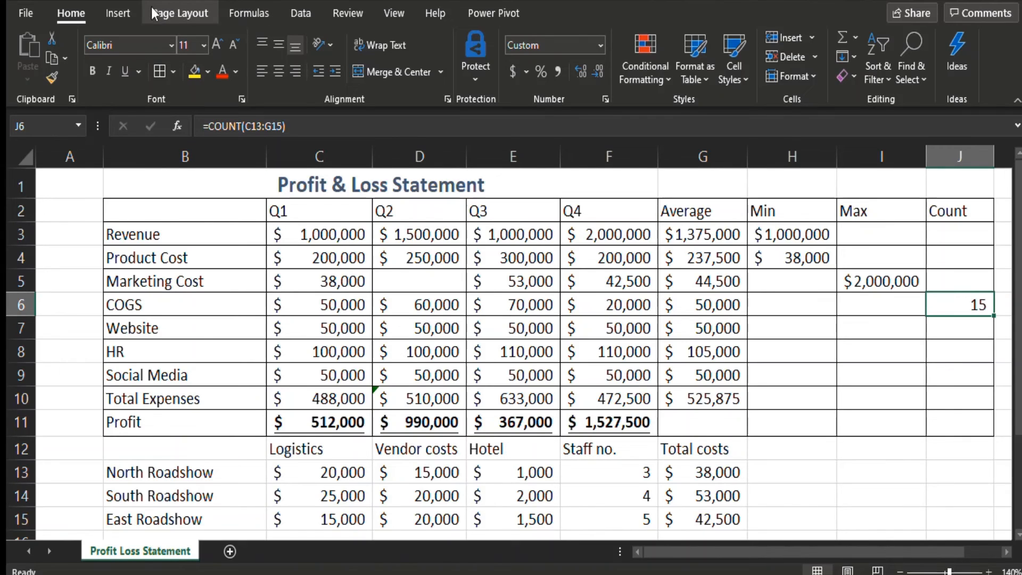
Step: Clear the Total Expenses formulas for all four quarters in C10:F10
{"action": "left_click", "coordinate": [235, 12]}
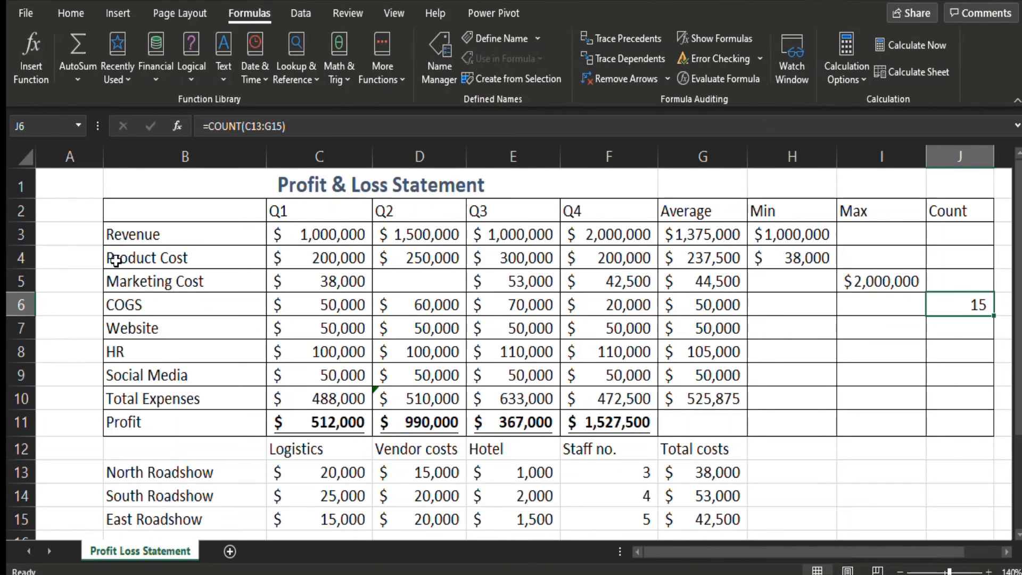
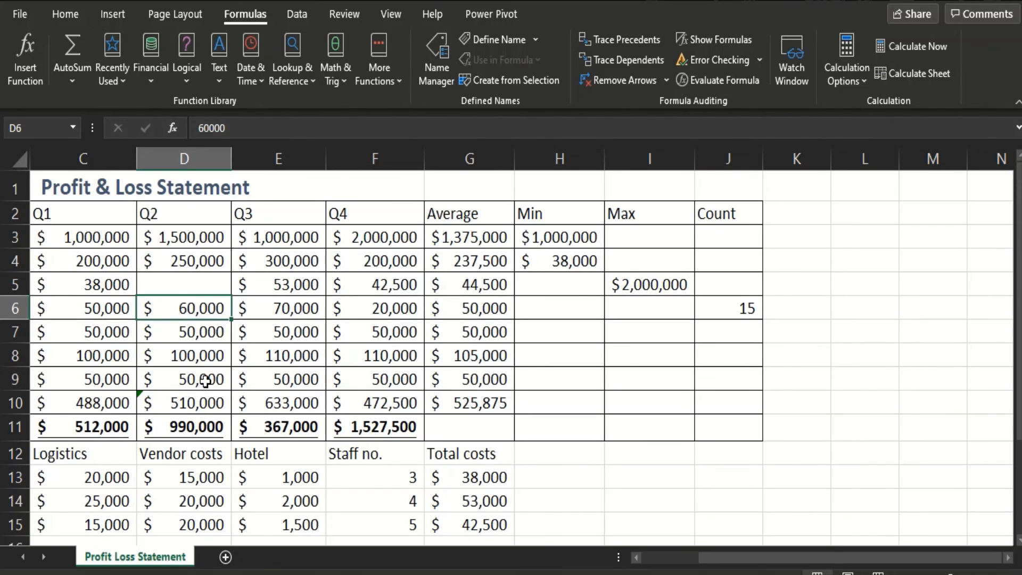
{"action": "left_click", "coordinate": [101, 406]}
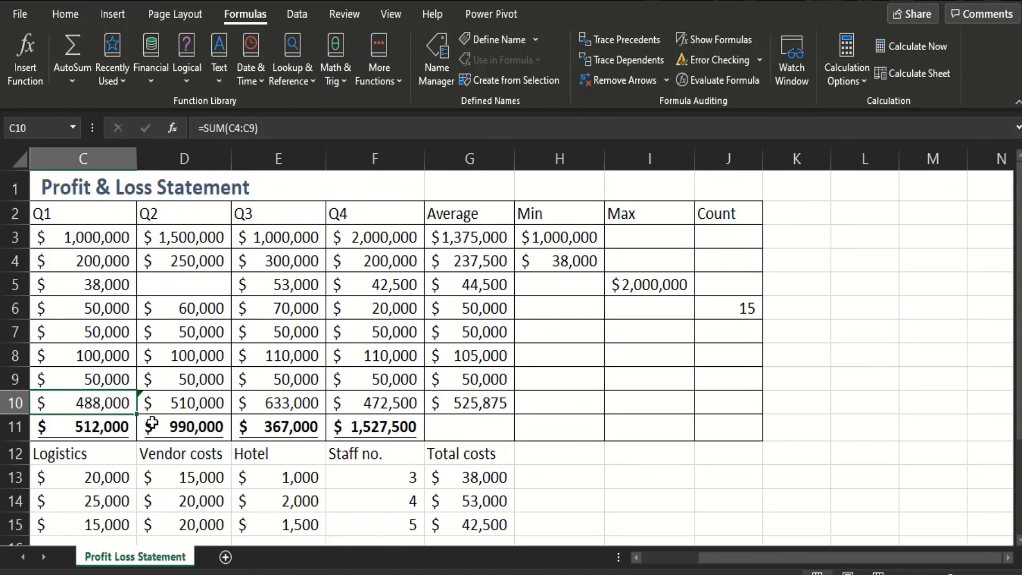
{"action": "left_click_drag", "start_coordinate": [150, 416], "coordinate": [375, 416]}
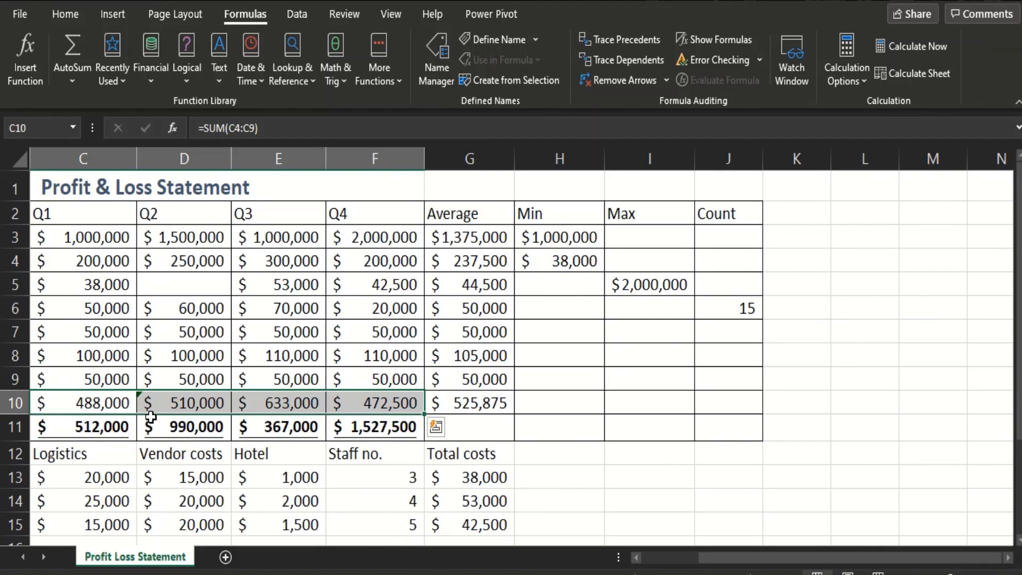
{"action": "key", "text": "Delete"}
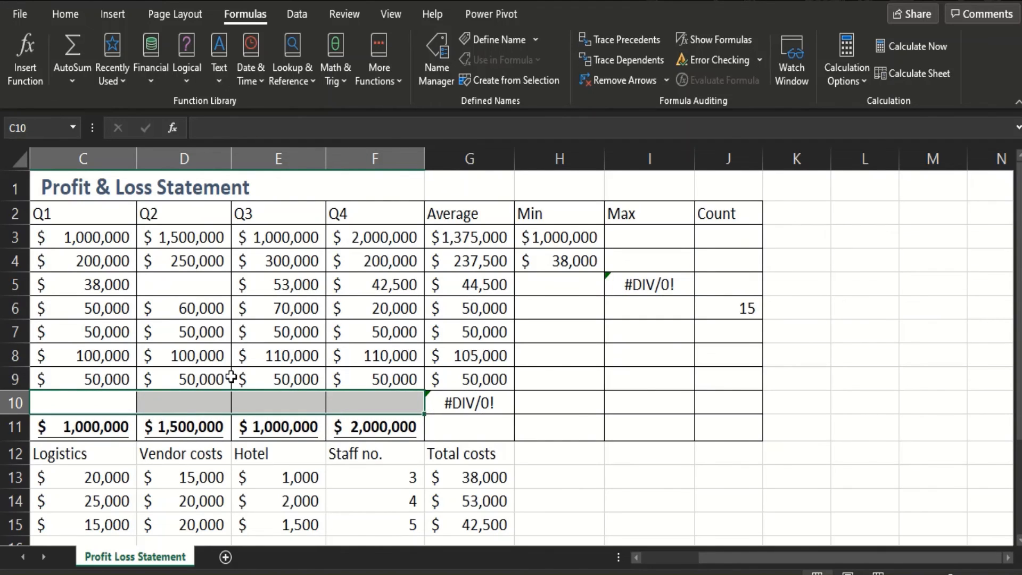
Step: Clear the Average, Min, Max and Count results in G3:J9 and the Total Expenses average in G10
{"action": "left_click", "coordinate": [490, 239]}
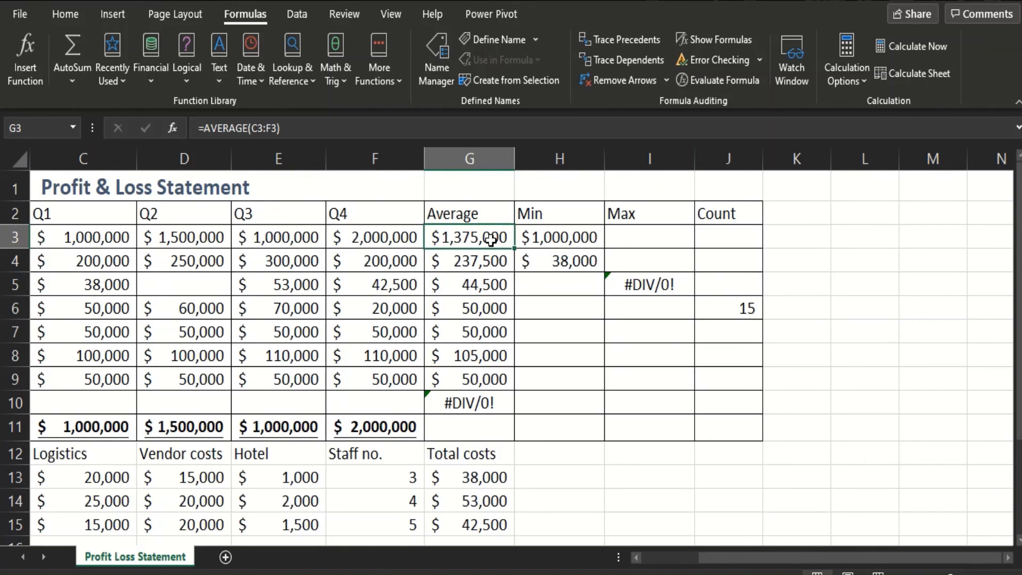
{"action": "key", "text": "shift+Right"}
{"action": "key", "text": "shift+Right"}
{"action": "key", "text": "shift+Right"}
{"action": "key", "text": "shift+Down"}
{"action": "key", "text": "shift+Down"}
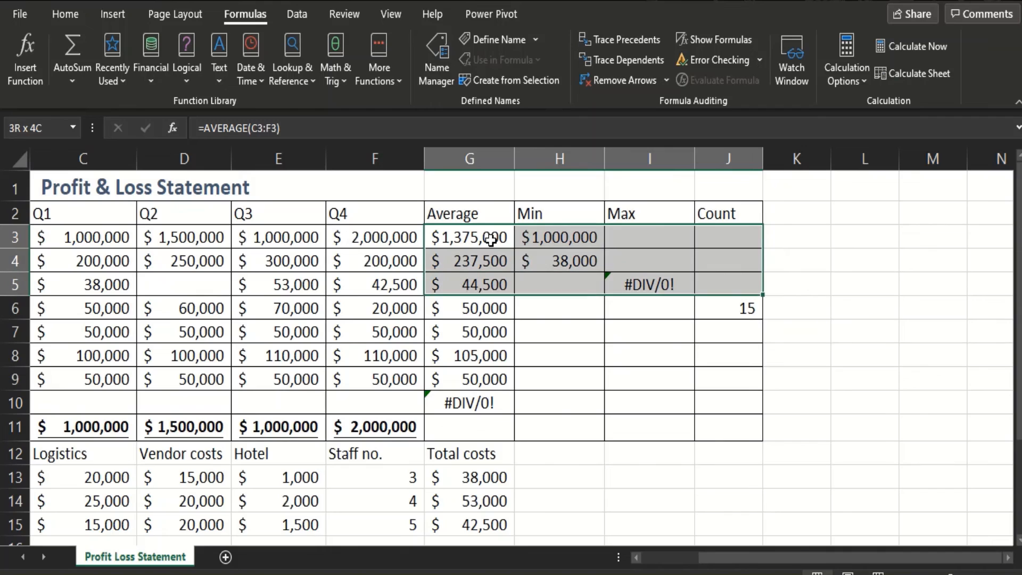
{"action": "key", "text": "shift+Down"}
{"action": "key", "text": "shift+Down"}
{"action": "key", "text": "shift+Down"}
{"action": "key", "text": "shift+Down"}
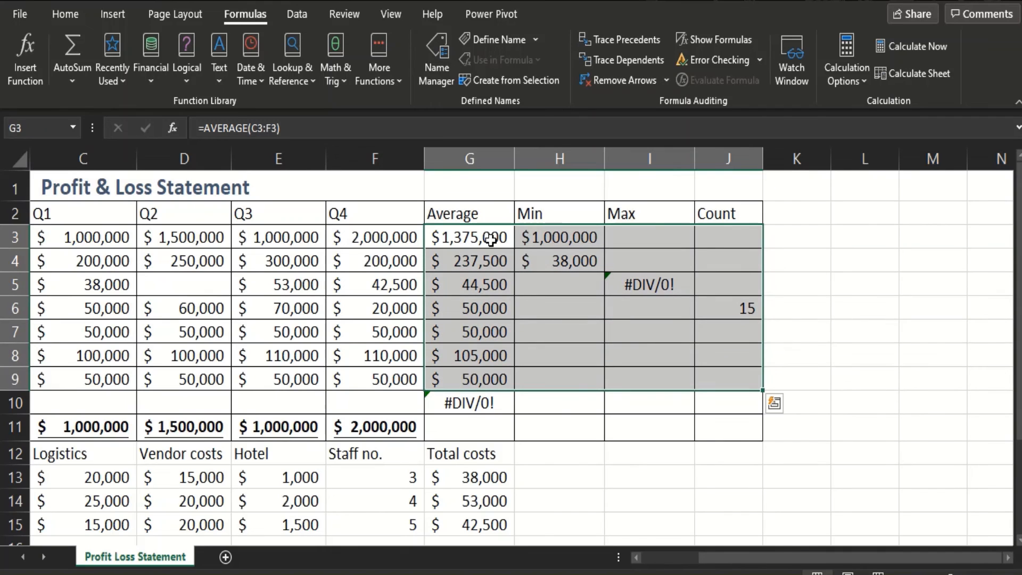
{"action": "key", "text": "Delete"}
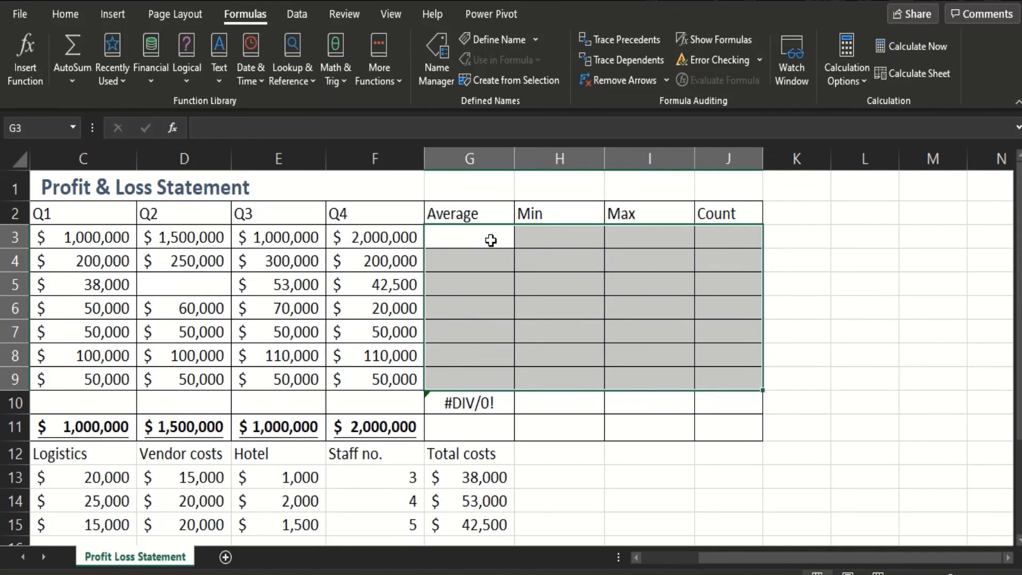
{"action": "left_click", "coordinate": [479, 397]}
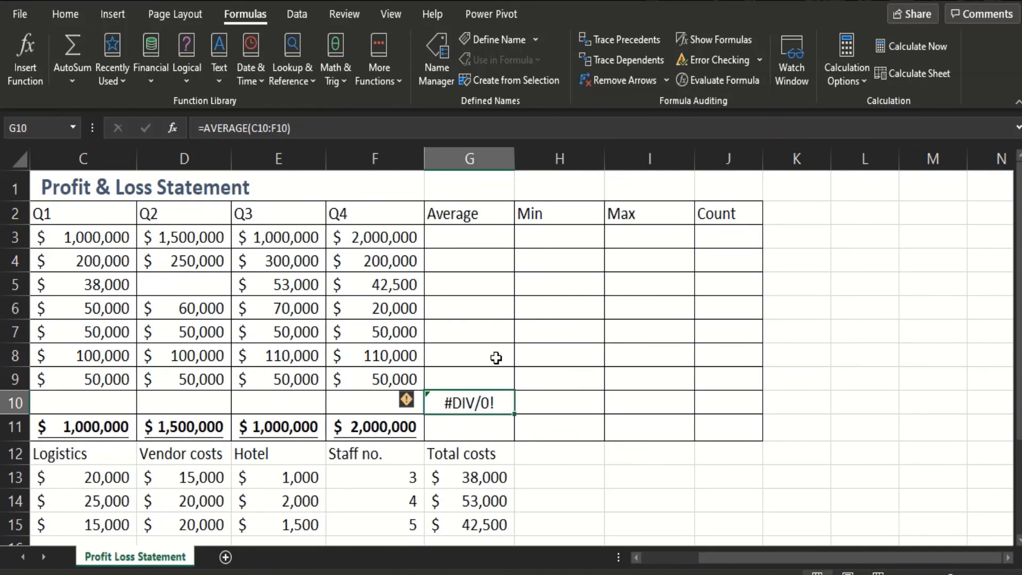
{"action": "key", "text": "Delete"}
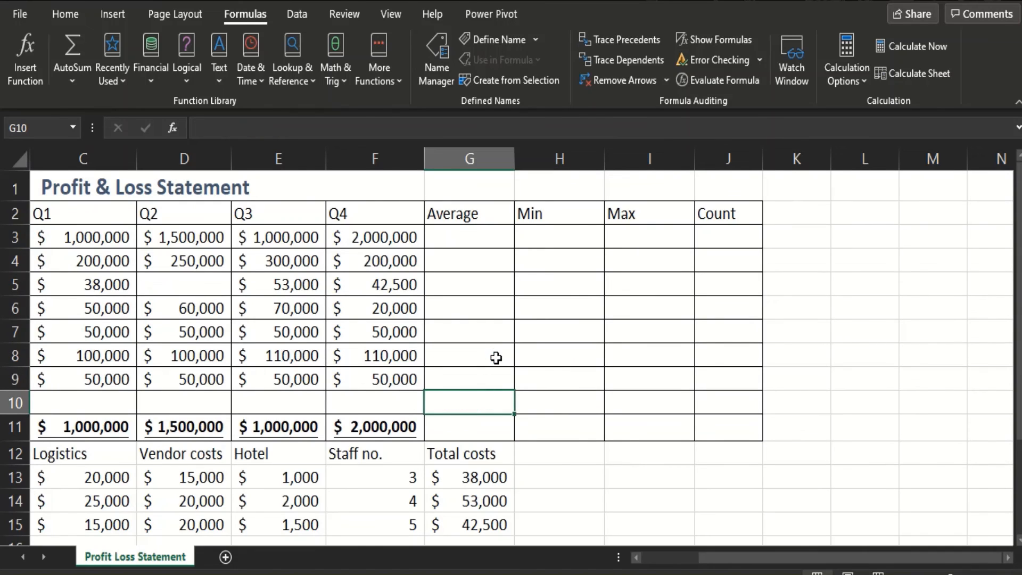
Step: Use Insert Function to find SUM and total the Q1 expenses in C10 with the range C4:C9
{"action": "left_click", "coordinate": [96, 404]}
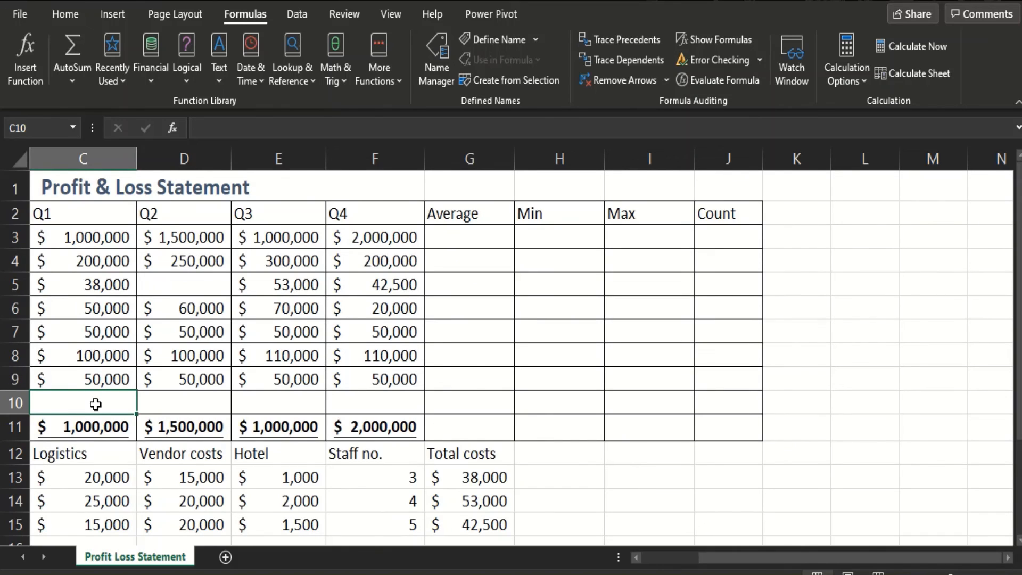
{"action": "left_click", "coordinate": [171, 130]}
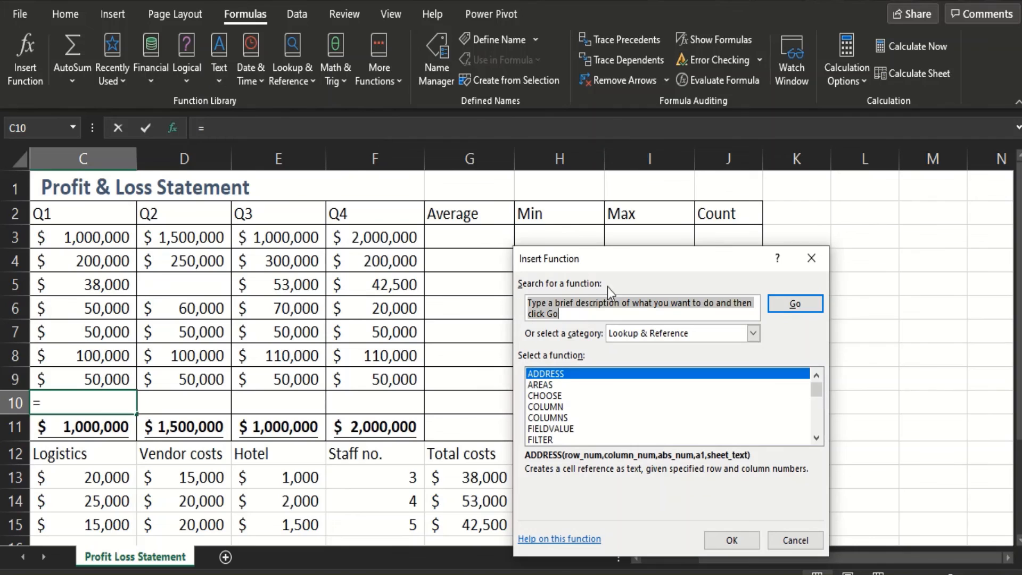
{"action": "left_click_drag", "start_coordinate": [648, 257], "coordinate": [464, 160]}
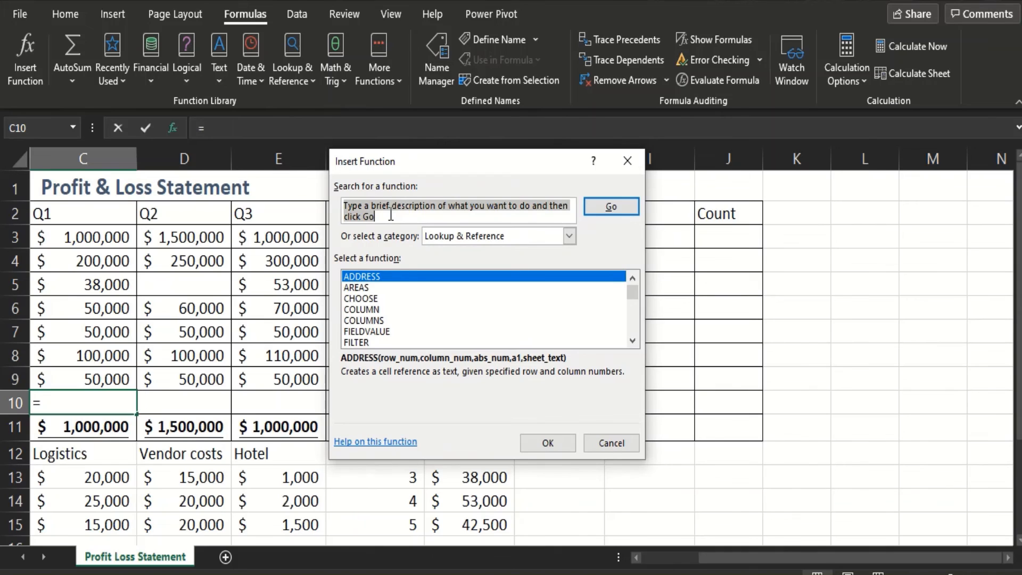
{"action": "type", "text": "sum"}
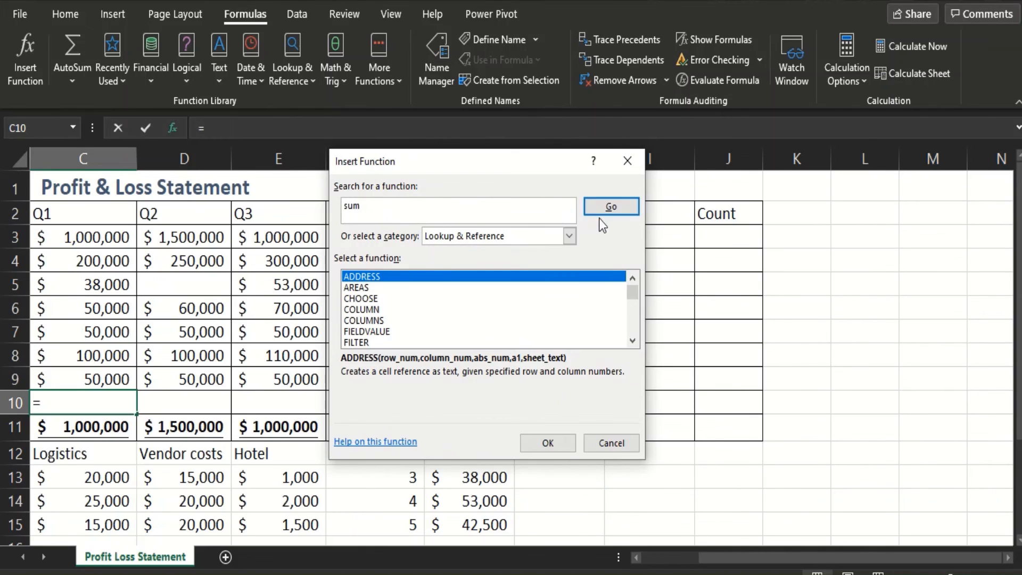
{"action": "left_click", "coordinate": [607, 208]}
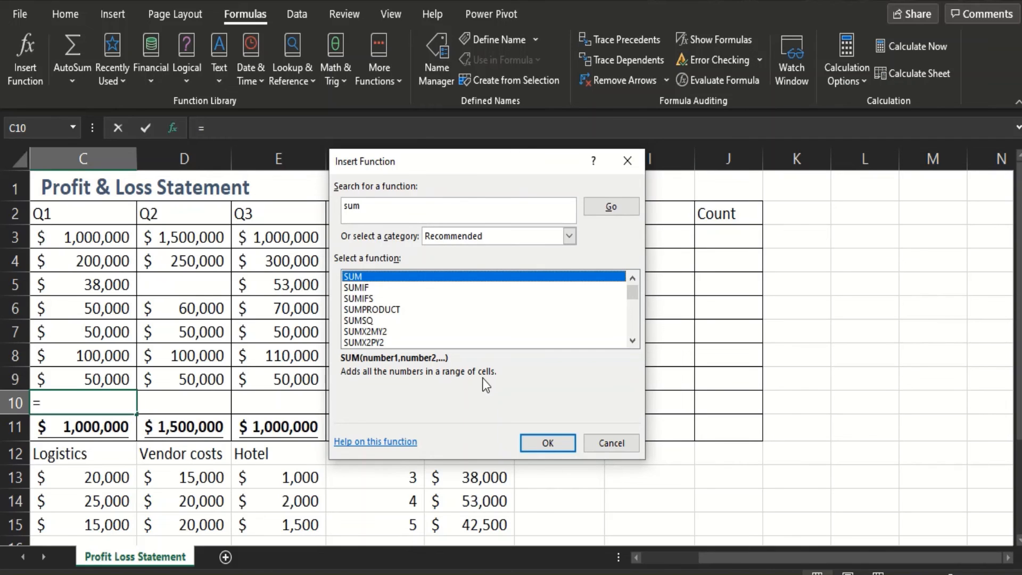
{"action": "left_click", "coordinate": [543, 446]}
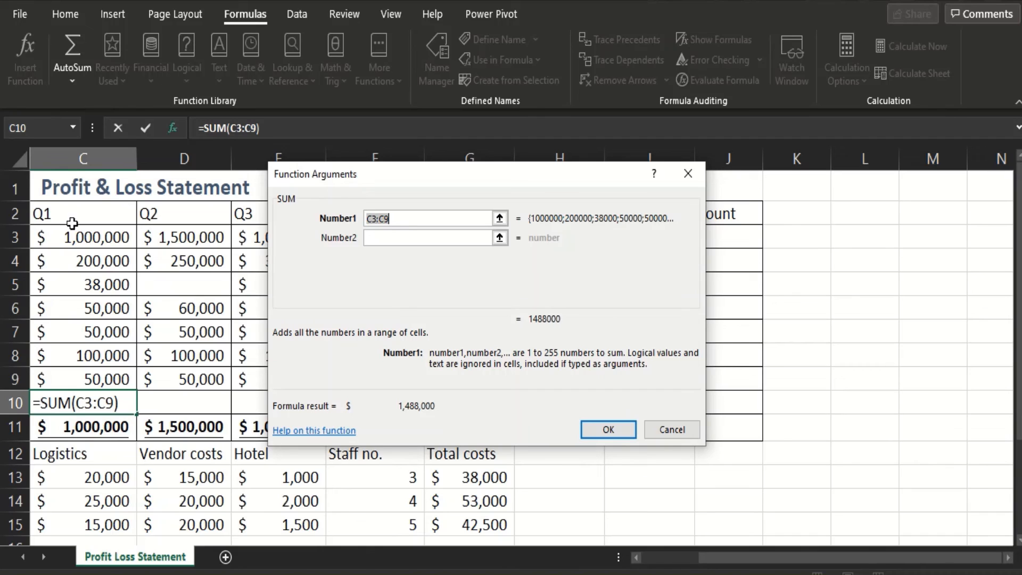
{"action": "left_click_drag", "start_coordinate": [86, 267], "coordinate": [83, 379]}
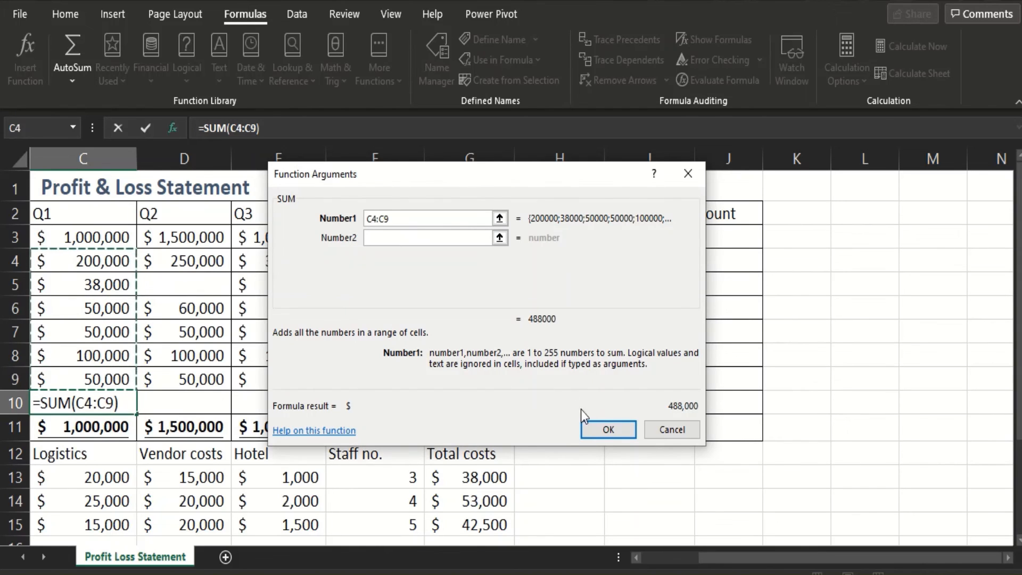
{"action": "left_click", "coordinate": [600, 429]}
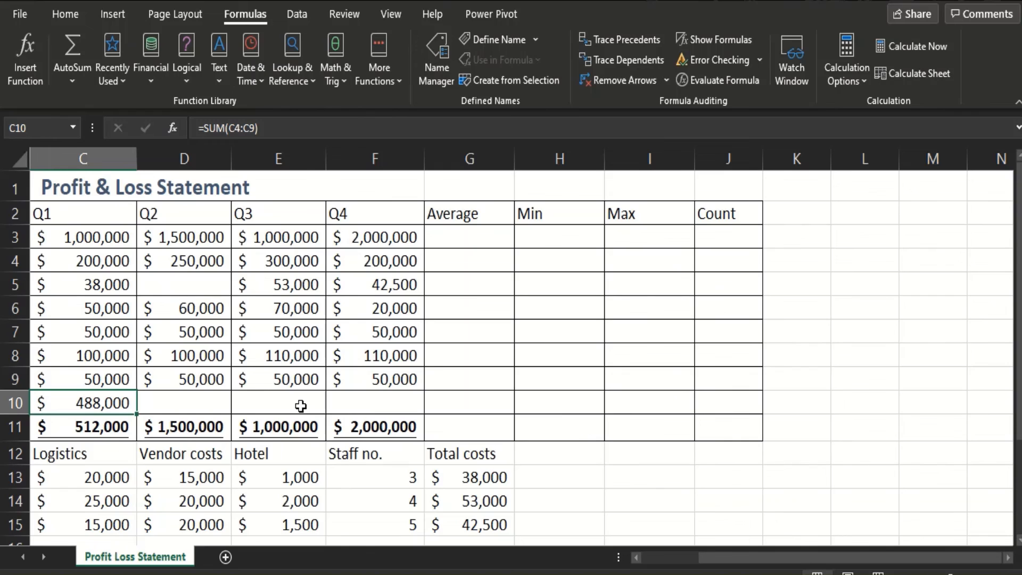
Step: Copy the Total Expenses formula from C10 across to F10 and check the formulas in the Total Expenses and Profit rows
{"action": "left_click", "coordinate": [637, 557]}
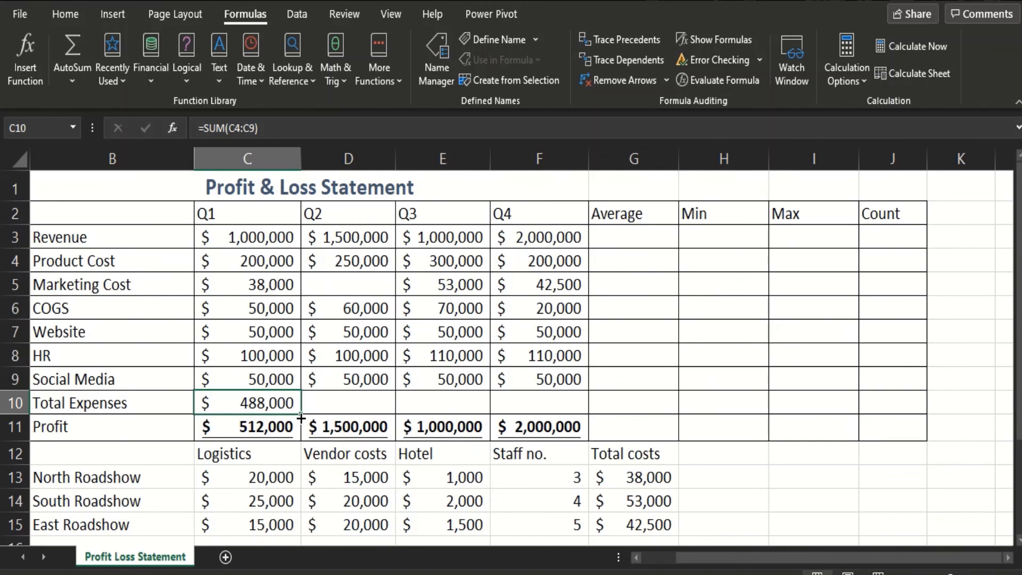
{"action": "left_click_drag", "start_coordinate": [301, 418], "coordinate": [571, 406]}
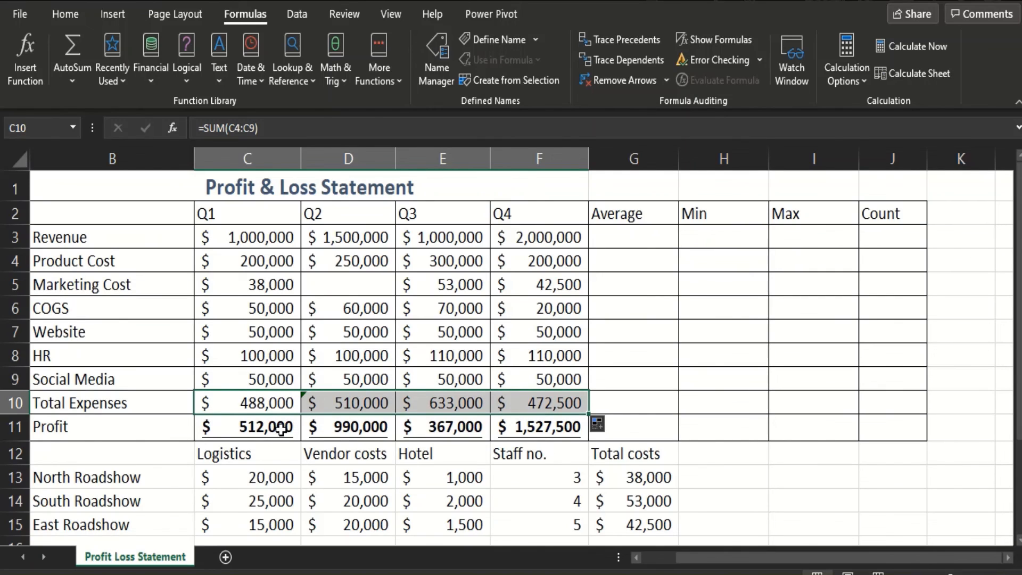
{"action": "left_click", "coordinate": [278, 426]}
{"action": "left_click", "coordinate": [277, 412]}
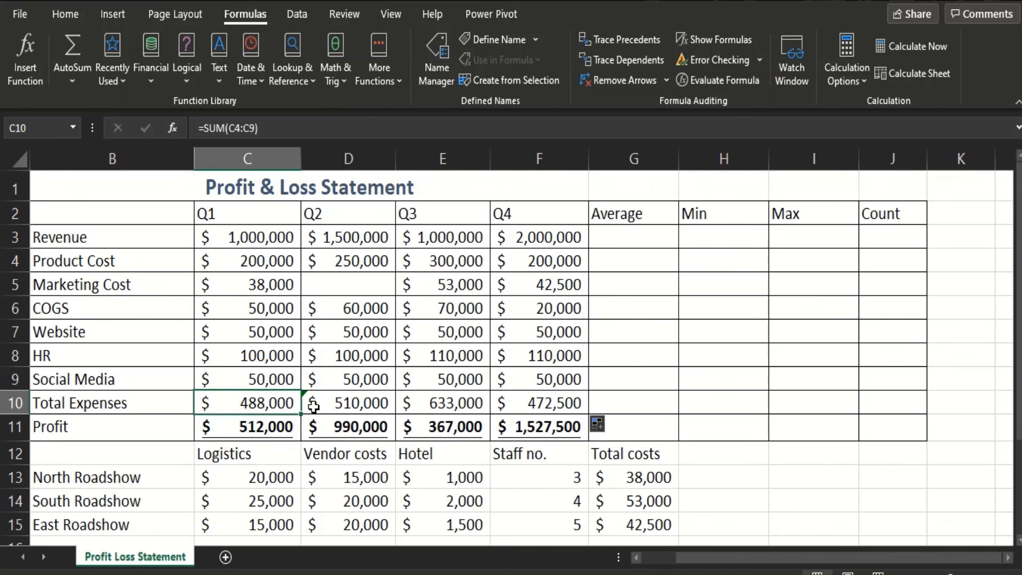
{"action": "left_click", "coordinate": [341, 407]}
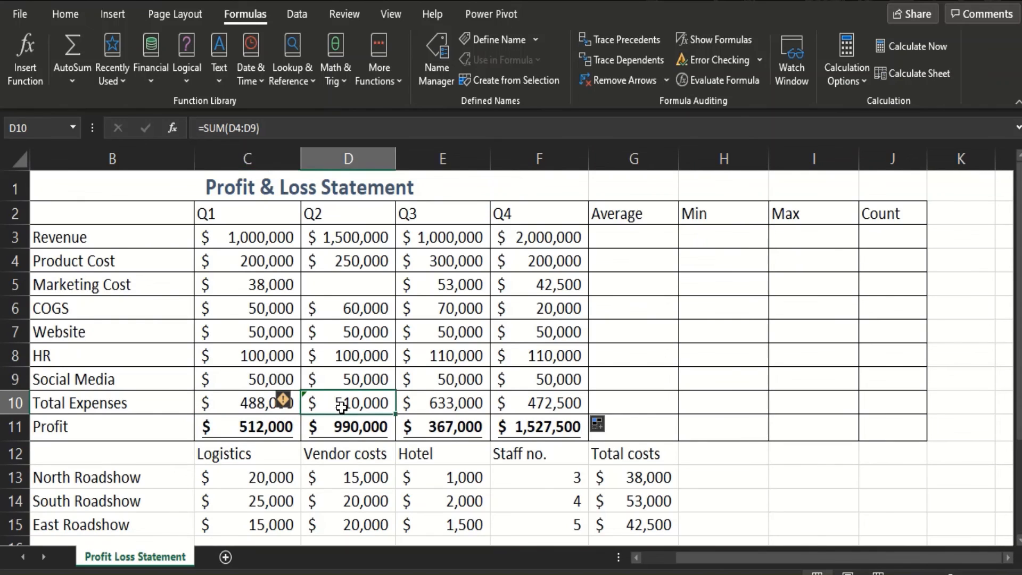
{"action": "left_click", "coordinate": [436, 407]}
{"action": "left_click", "coordinate": [256, 426]}
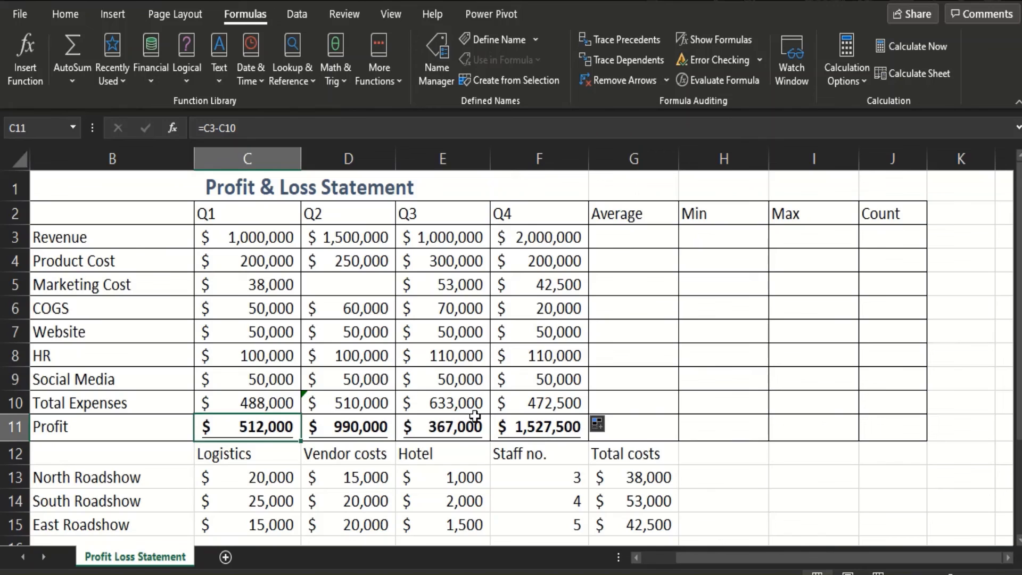
{"action": "left_click", "coordinate": [527, 402]}
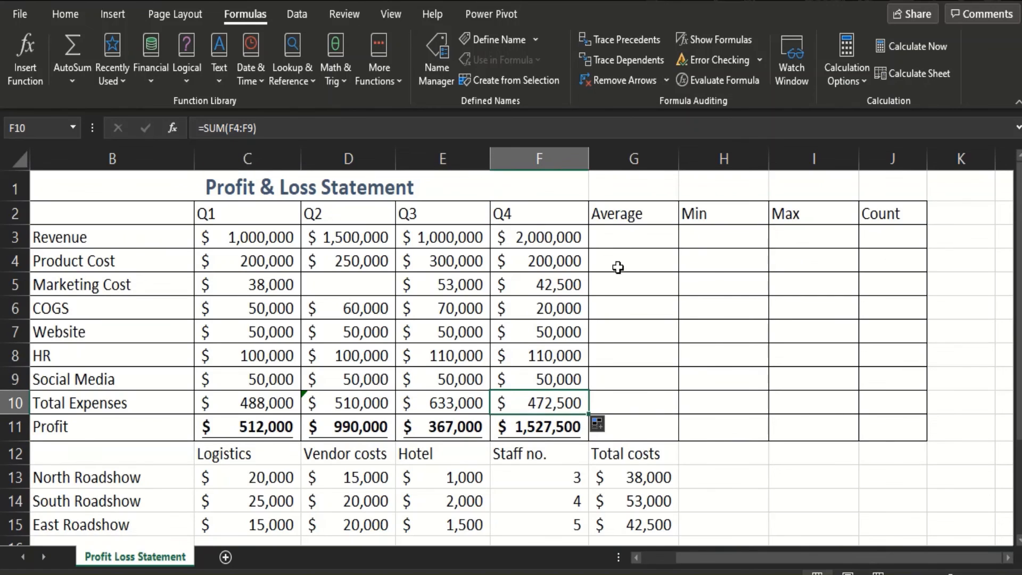
Step: Use Insert Function to find AVERAGE and calculate the average quarterly Revenue in G3 with the range C3:F3
{"action": "left_click", "coordinate": [631, 238]}
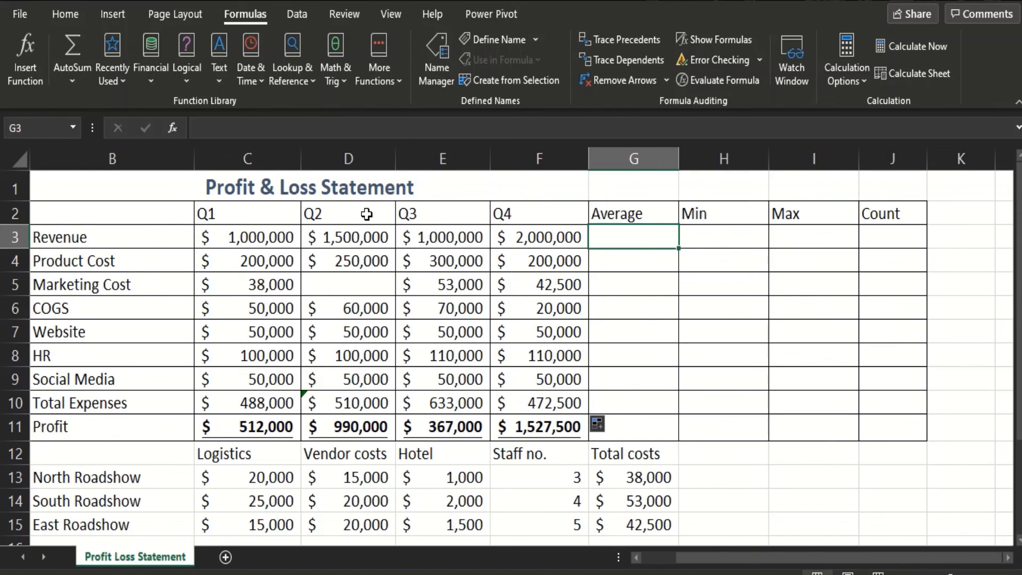
{"action": "left_click", "coordinate": [173, 128]}
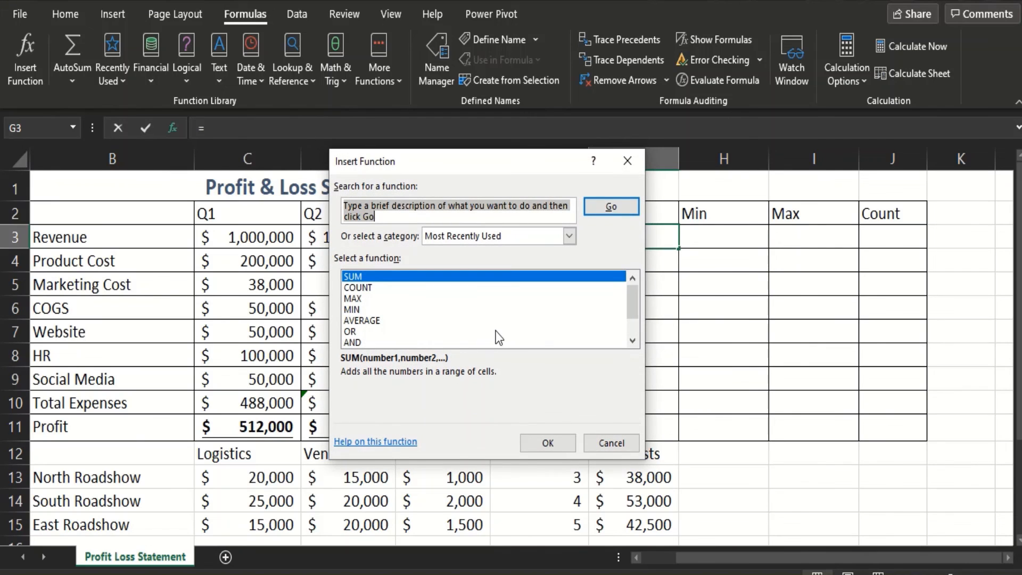
{"action": "type", "text": "ave"}
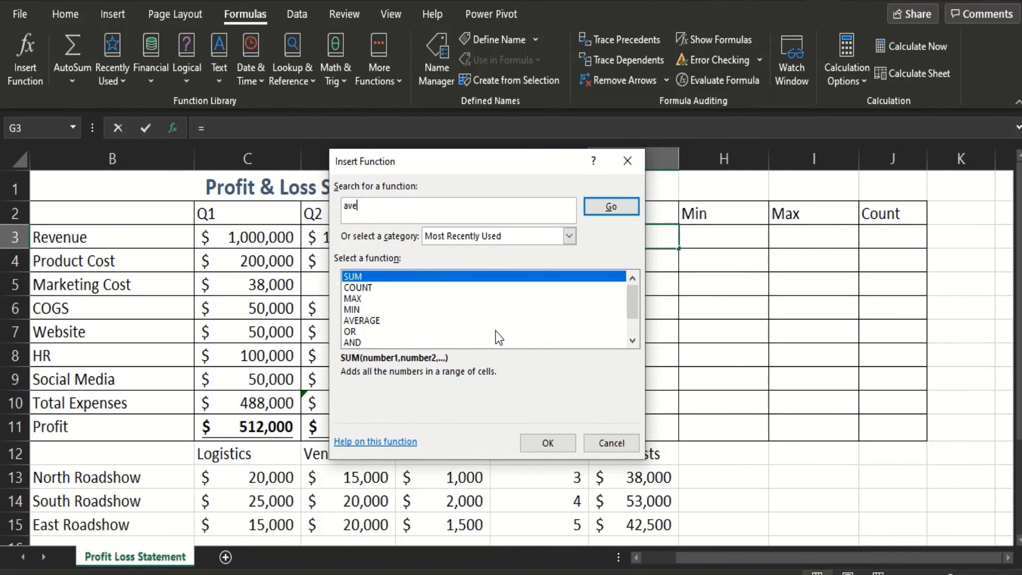
{"action": "type", "text": "rage"}
{"action": "left_click", "coordinate": [609, 211]}
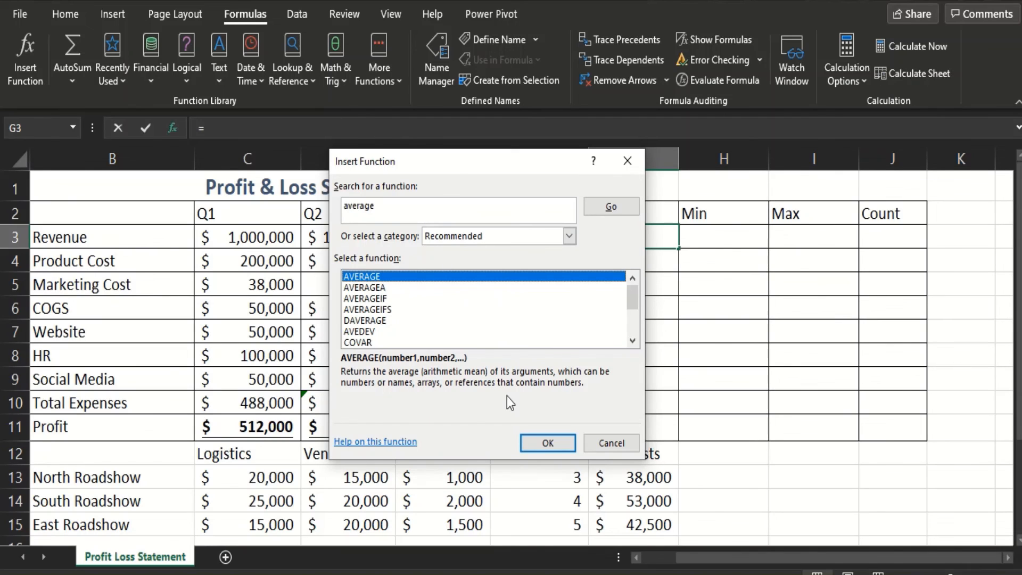
{"action": "left_click", "coordinate": [545, 444]}
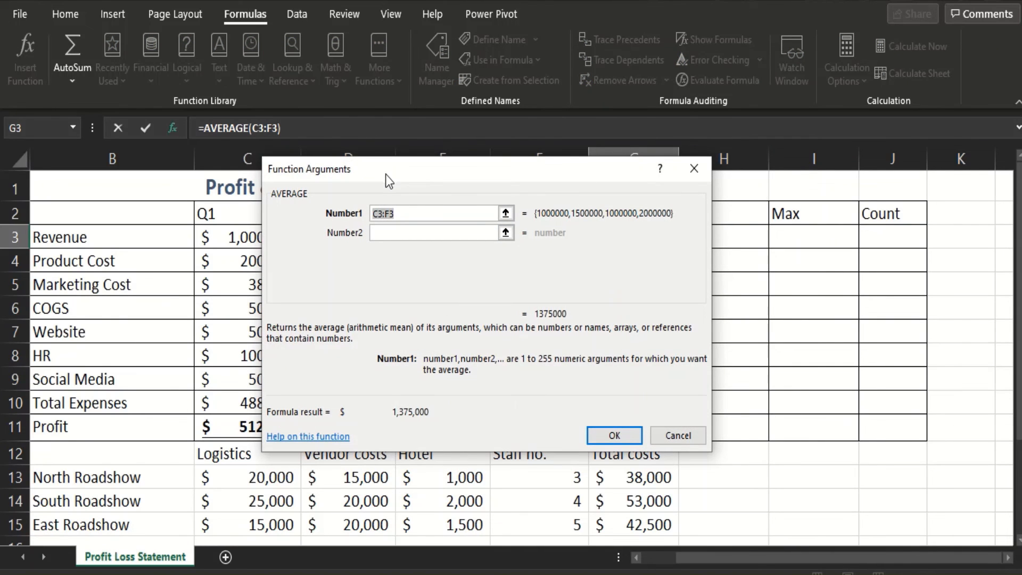
{"action": "left_click_drag", "start_coordinate": [385, 173], "coordinate": [328, 299]}
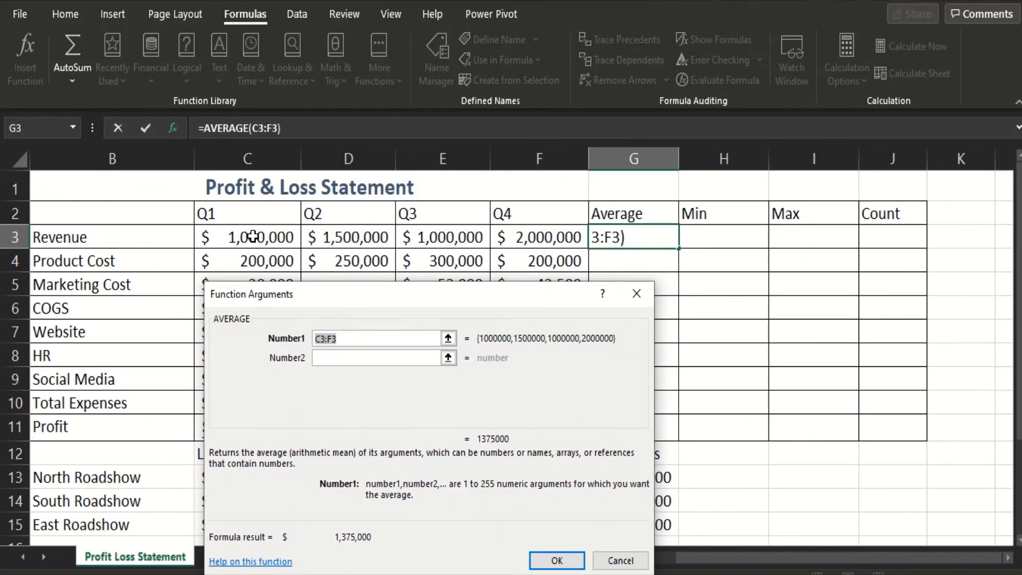
{"action": "left_click_drag", "start_coordinate": [254, 241], "coordinate": [541, 240]}
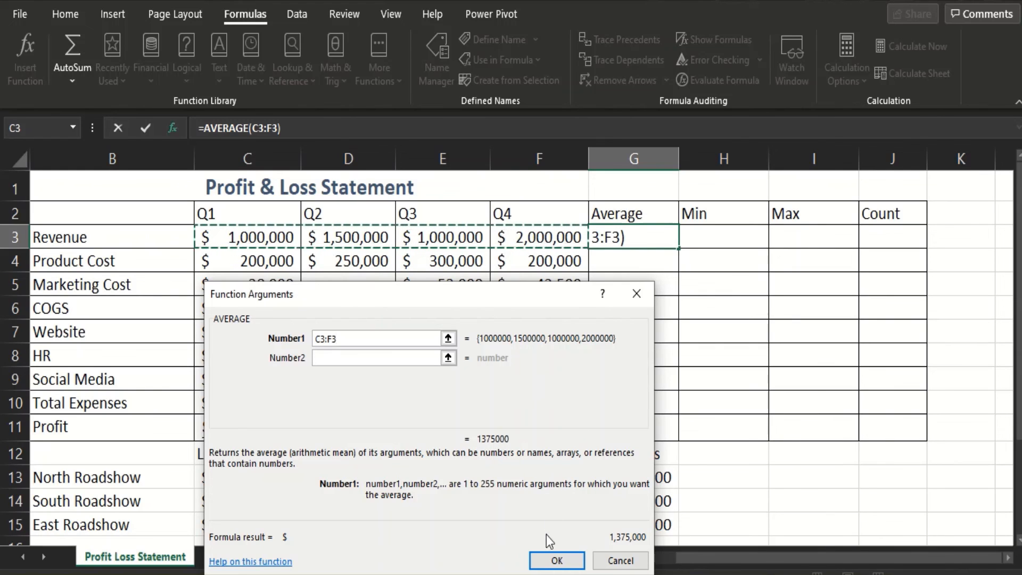
{"action": "left_click", "coordinate": [554, 559]}
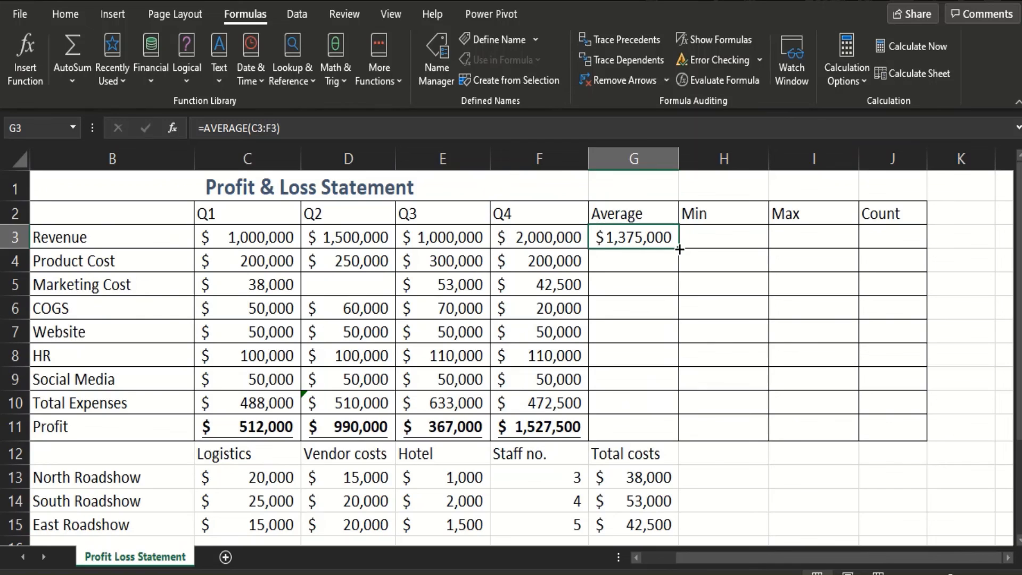
Step: Copy the average formula from G3 down to the Profit row in G11 and select the Revenue Min cell H3
{"action": "left_click_drag", "start_coordinate": [679, 249], "coordinate": [678, 327]}
{"action": "left_click_drag", "start_coordinate": [667, 393], "coordinate": [666, 432]}
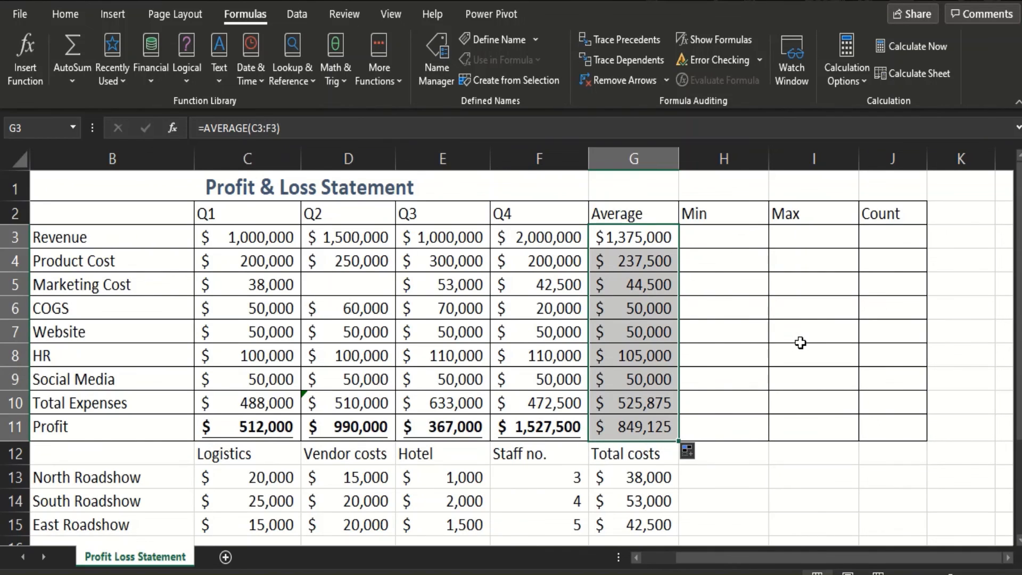
{"action": "left_click", "coordinate": [716, 238]}
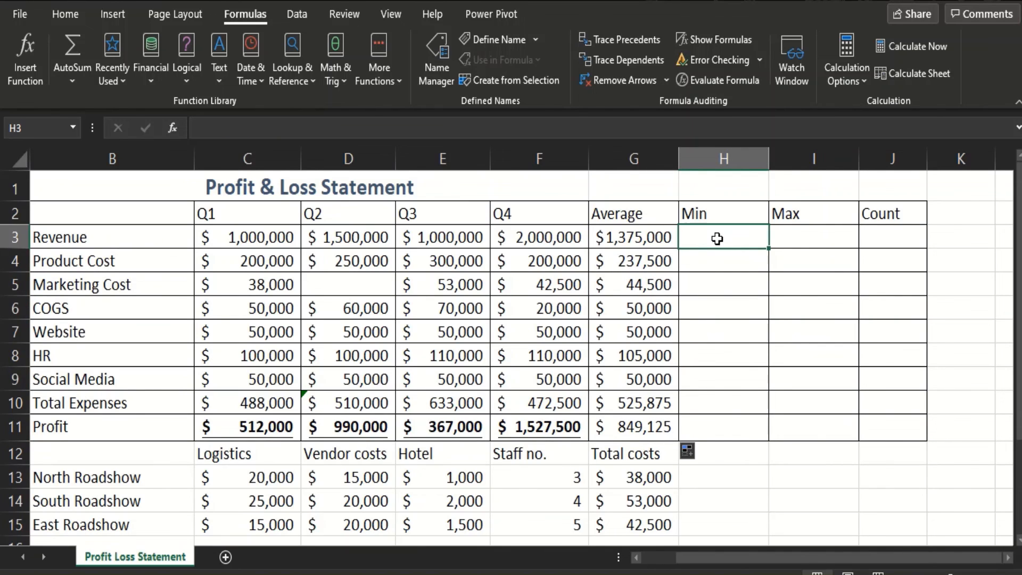
Step: Use Insert Function to find MIN for Revenue in H3 with the range C3:F3 and copy the formula down to H11
{"action": "left_click", "coordinate": [173, 133]}
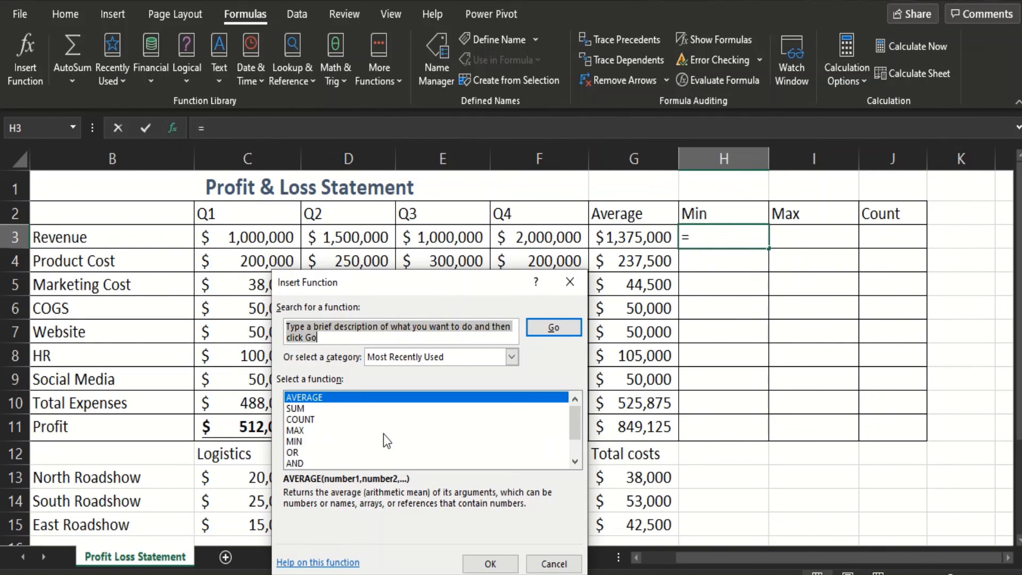
{"action": "type", "text": "min"}
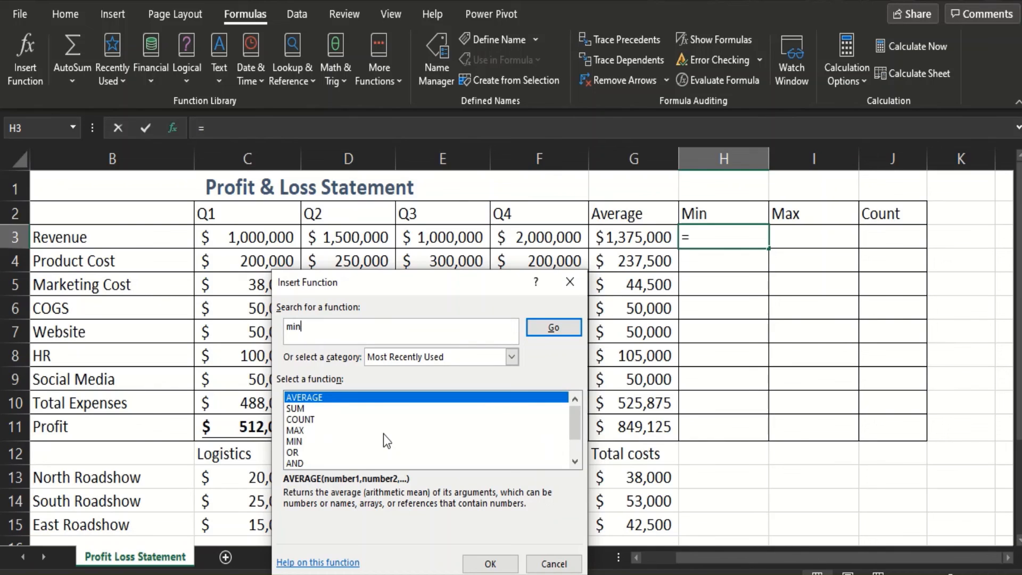
{"action": "left_click", "coordinate": [554, 326]}
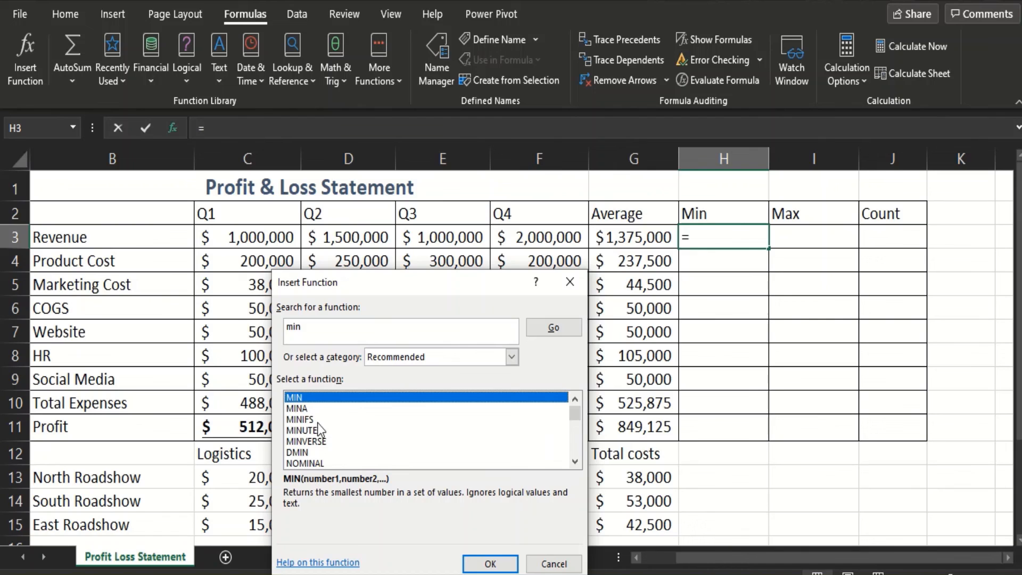
{"action": "left_click", "coordinate": [490, 563]}
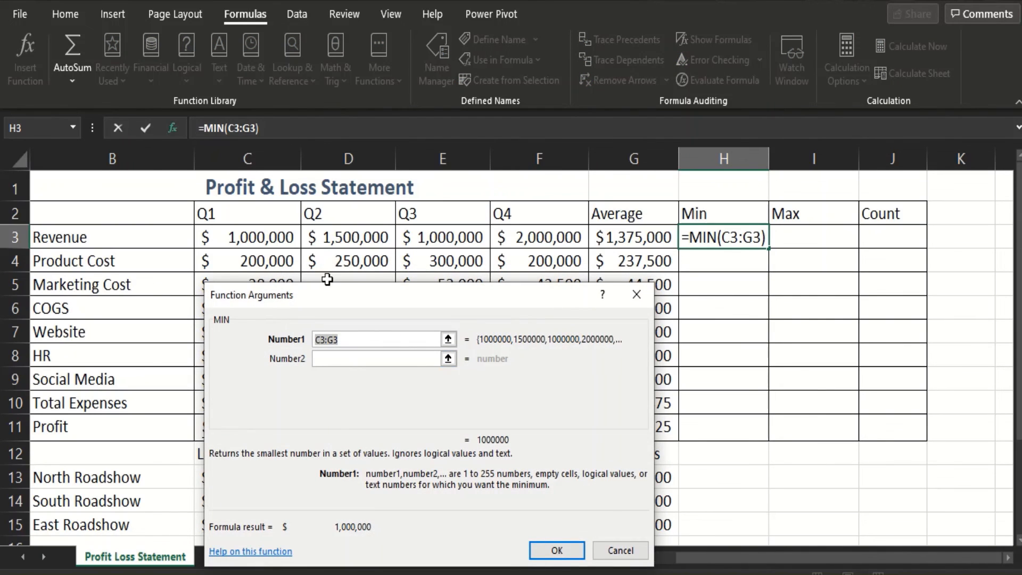
{"action": "left_click_drag", "start_coordinate": [249, 240], "coordinate": [560, 236]}
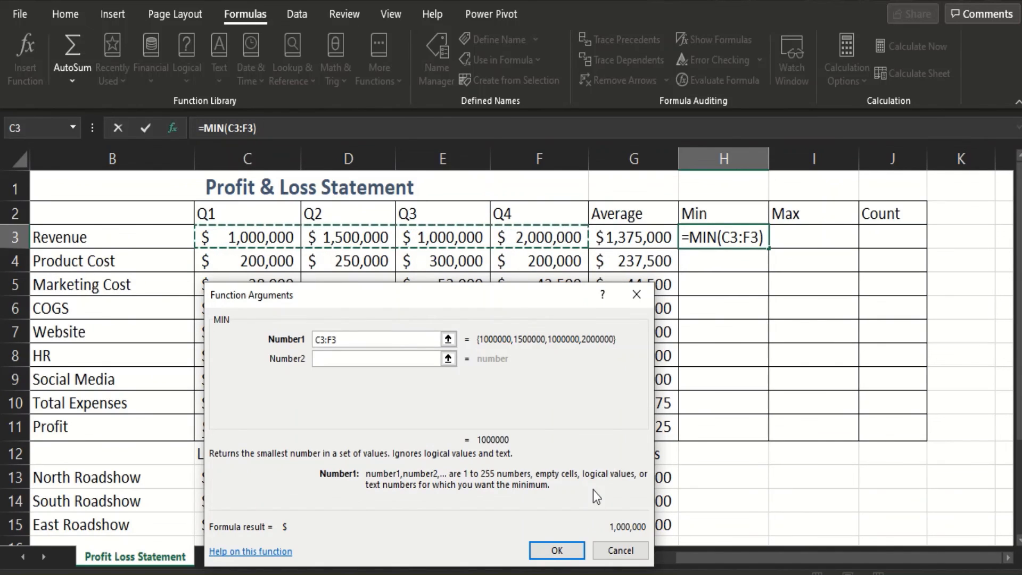
{"action": "left_click", "coordinate": [545, 553]}
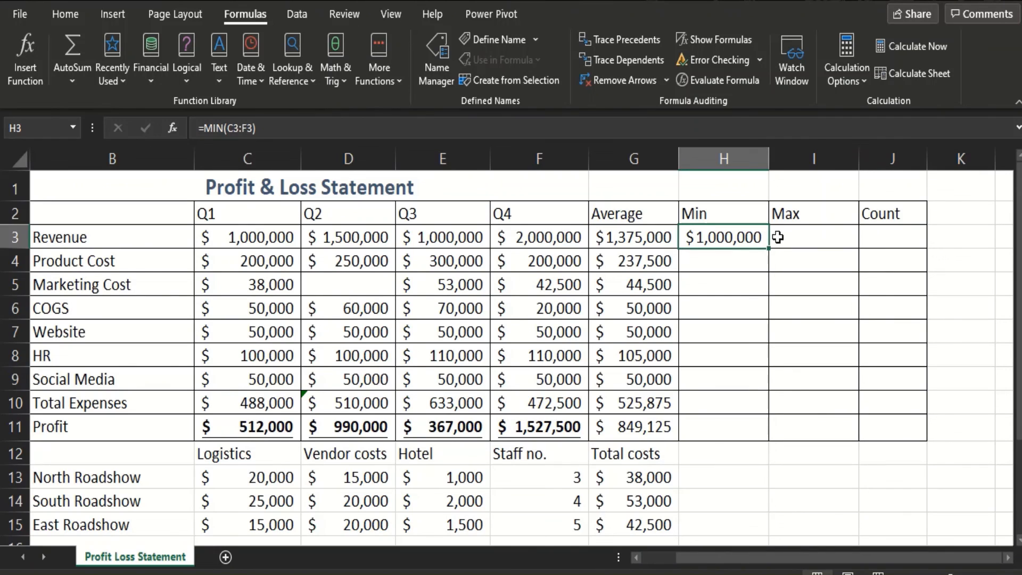
{"action": "left_click_drag", "start_coordinate": [768, 250], "coordinate": [754, 409]}
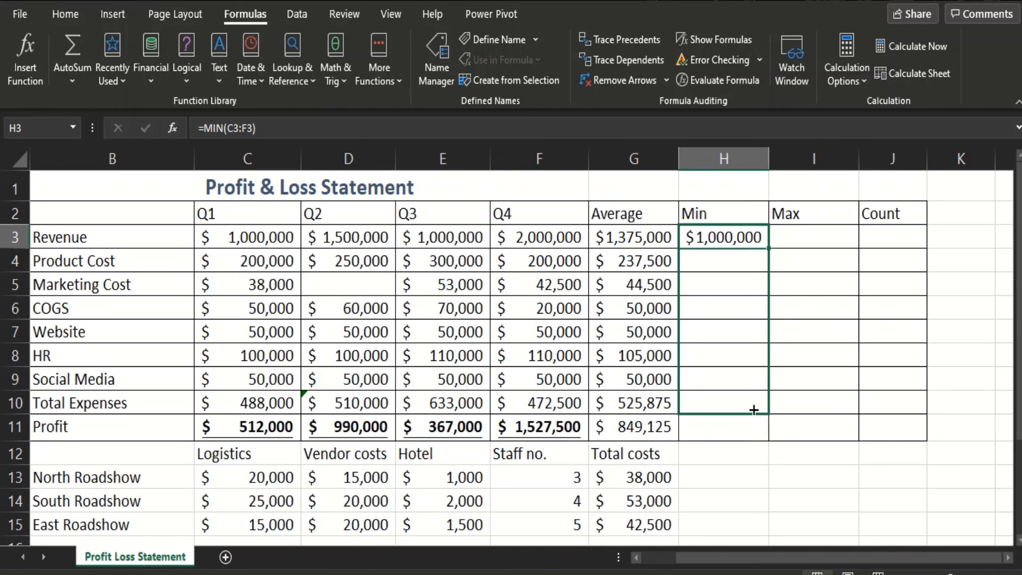
{"action": "left_click_drag", "start_coordinate": [754, 410], "coordinate": [763, 432]}
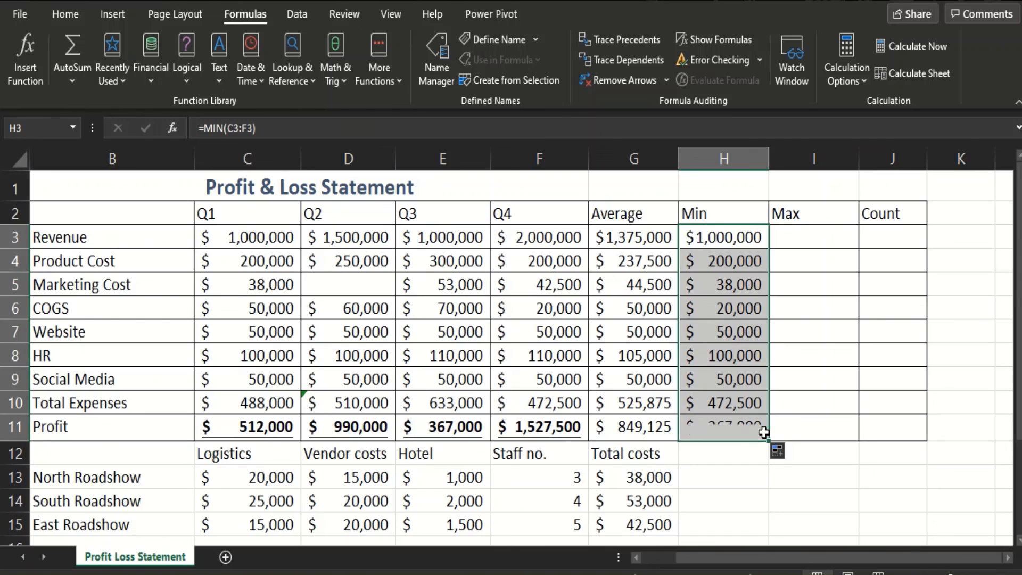
Step: Use Insert Function to find MAX and calculate the highest quarterly Revenue in I3 with the range C3:F3
{"action": "left_click", "coordinate": [798, 236]}
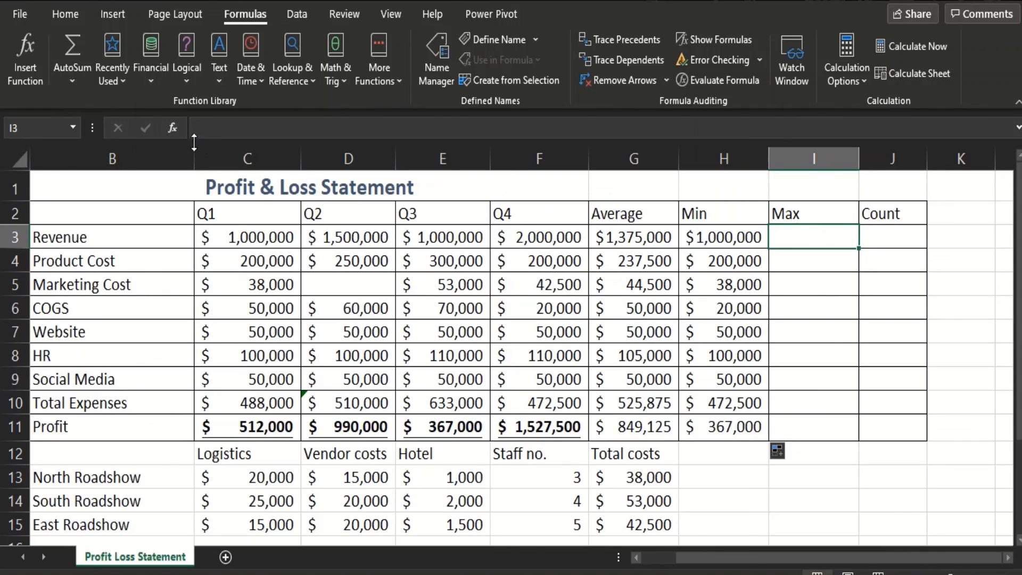
{"action": "left_click", "coordinate": [172, 128]}
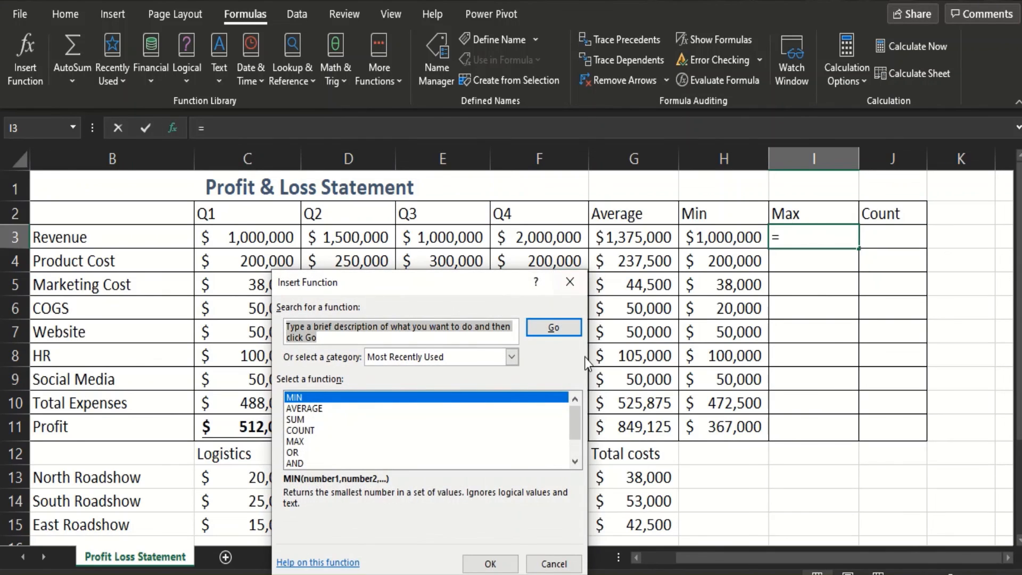
{"action": "type", "text": "max"}
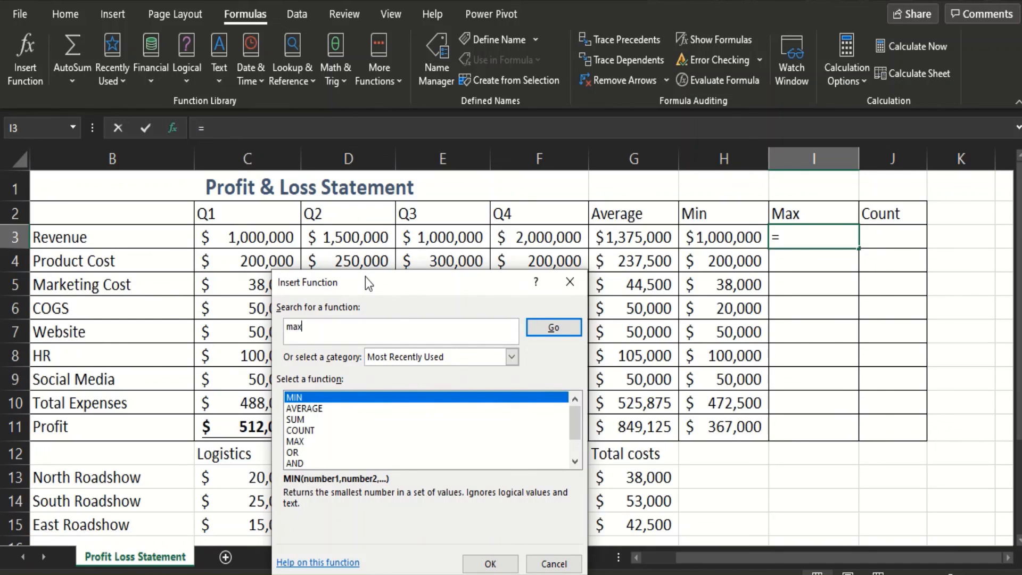
{"action": "left_click", "coordinate": [553, 326]}
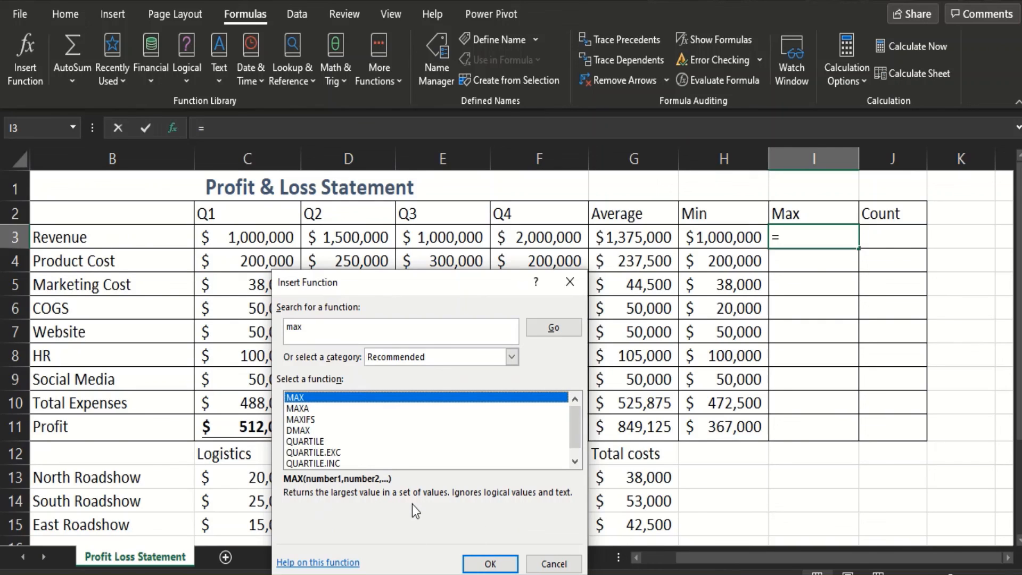
{"action": "left_click", "coordinate": [306, 408]}
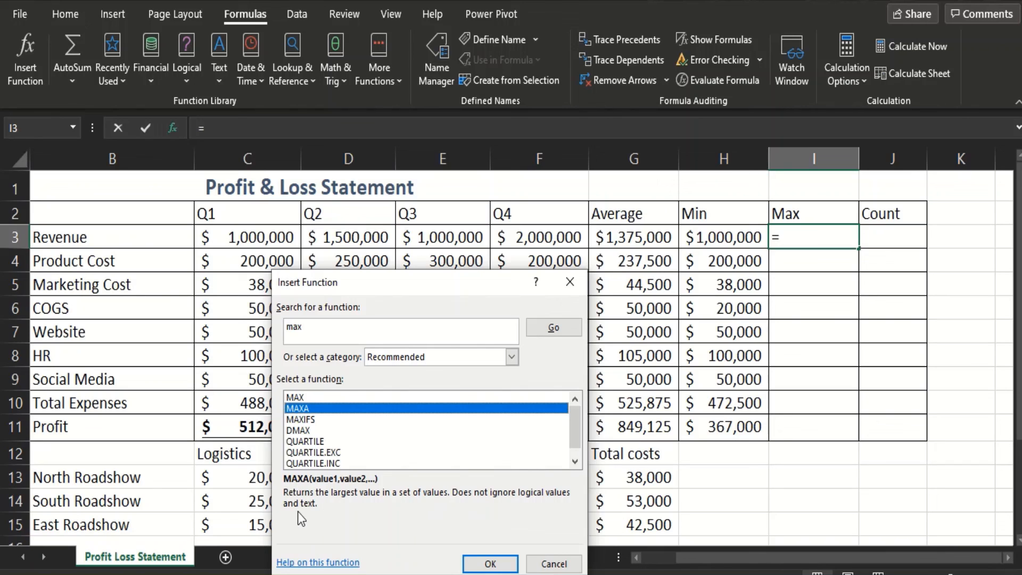
{"action": "left_click", "coordinate": [313, 398]}
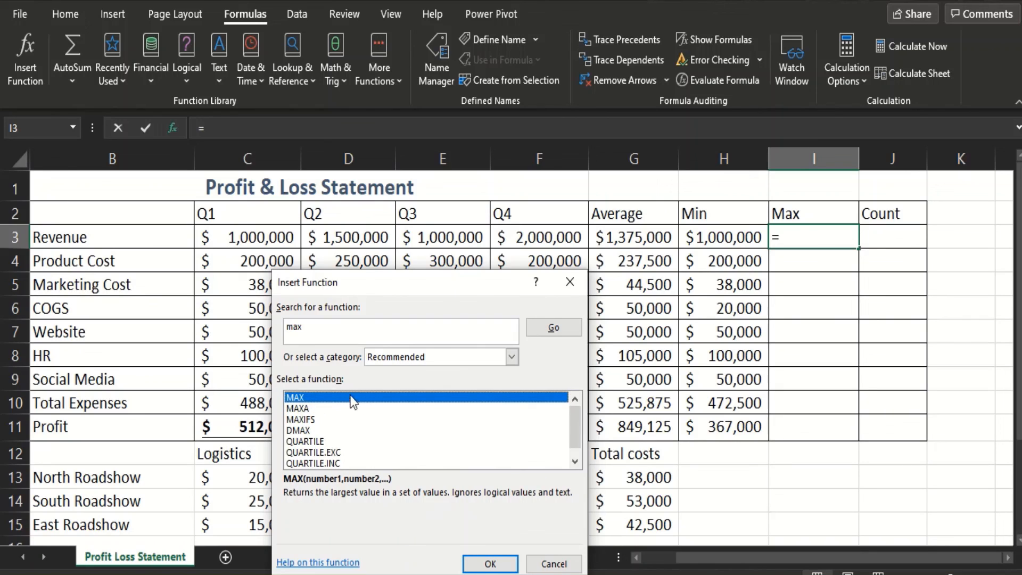
{"action": "left_click", "coordinate": [488, 564]}
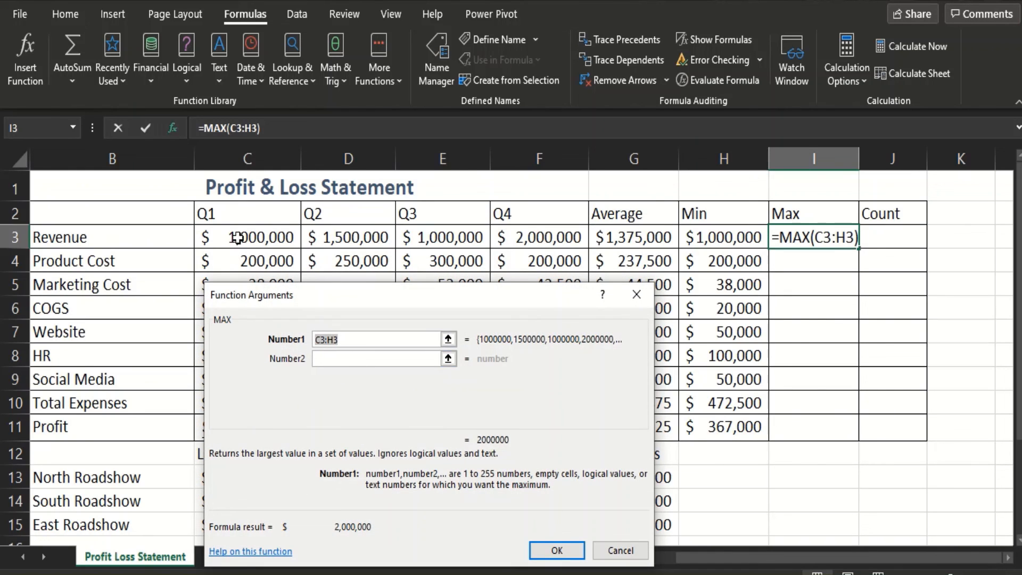
{"action": "left_click_drag", "start_coordinate": [231, 237], "coordinate": [540, 238]}
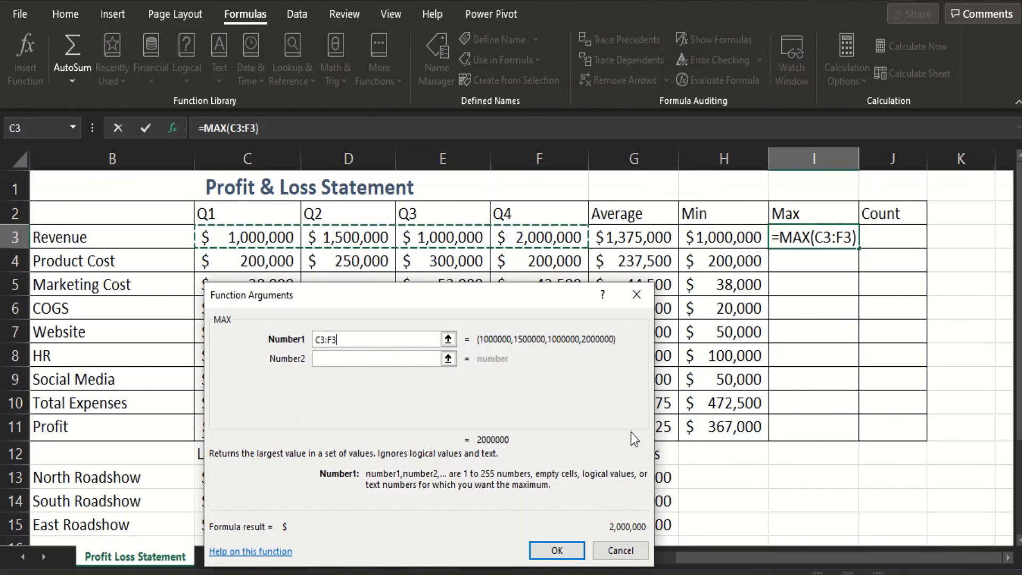
{"action": "left_click", "coordinate": [548, 550]}
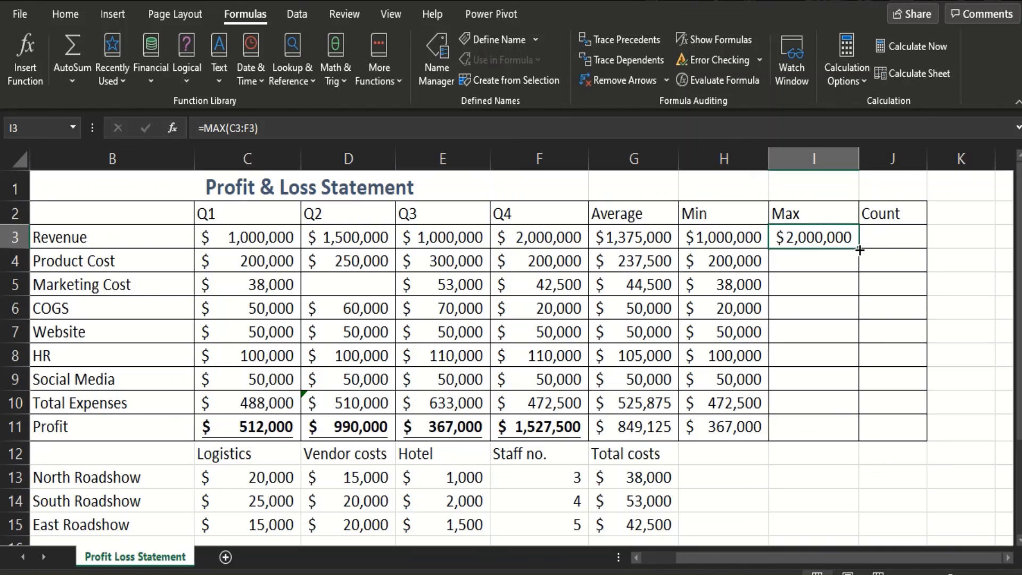
Step: Fill the Max formula down from I3 and delete the surplus results in I12:I15 beside the roadshow rows
{"action": "double_click", "coordinate": [859, 249]}
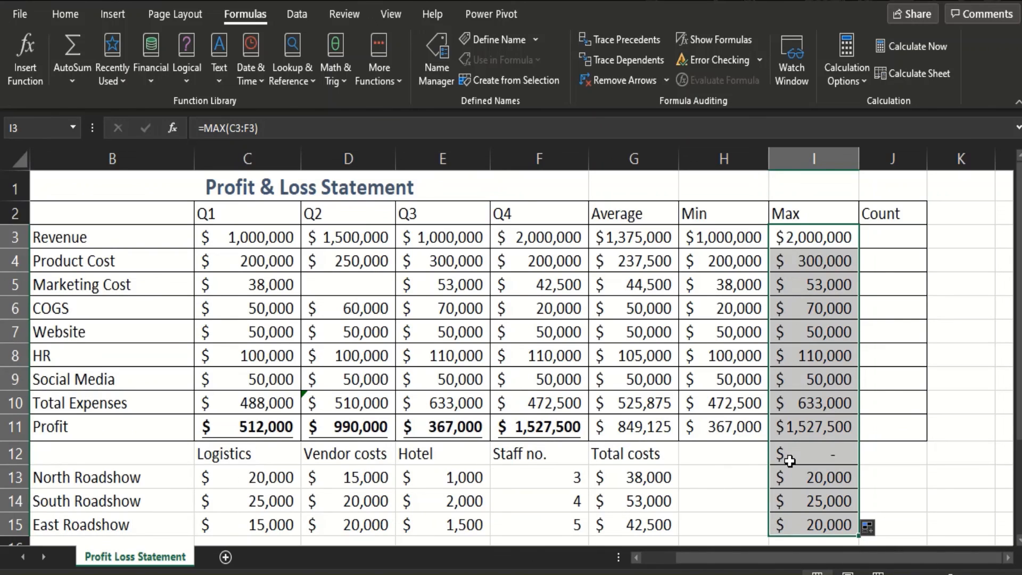
{"action": "left_click_drag", "start_coordinate": [782, 457], "coordinate": [806, 524]}
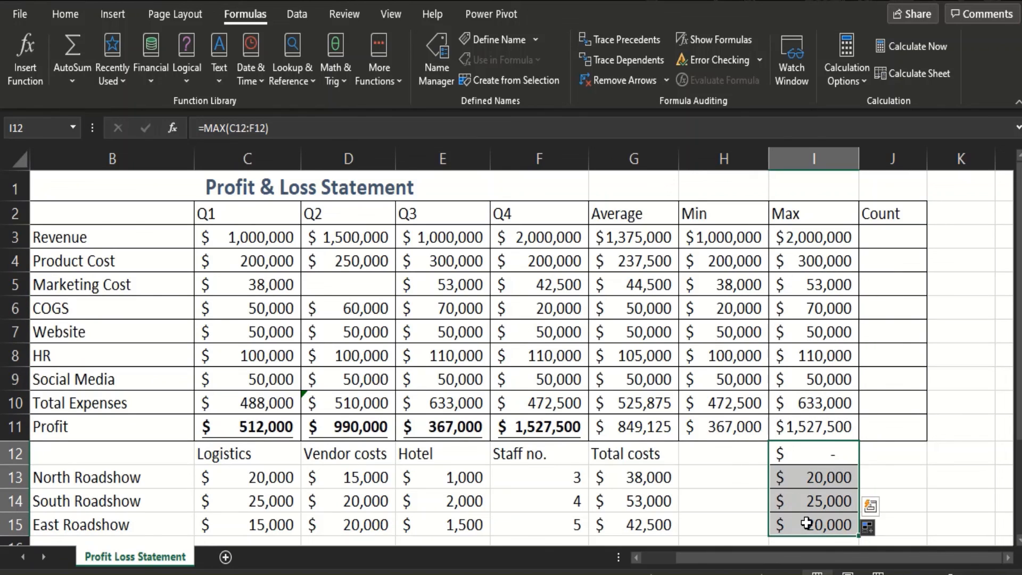
{"action": "key", "text": "Delete"}
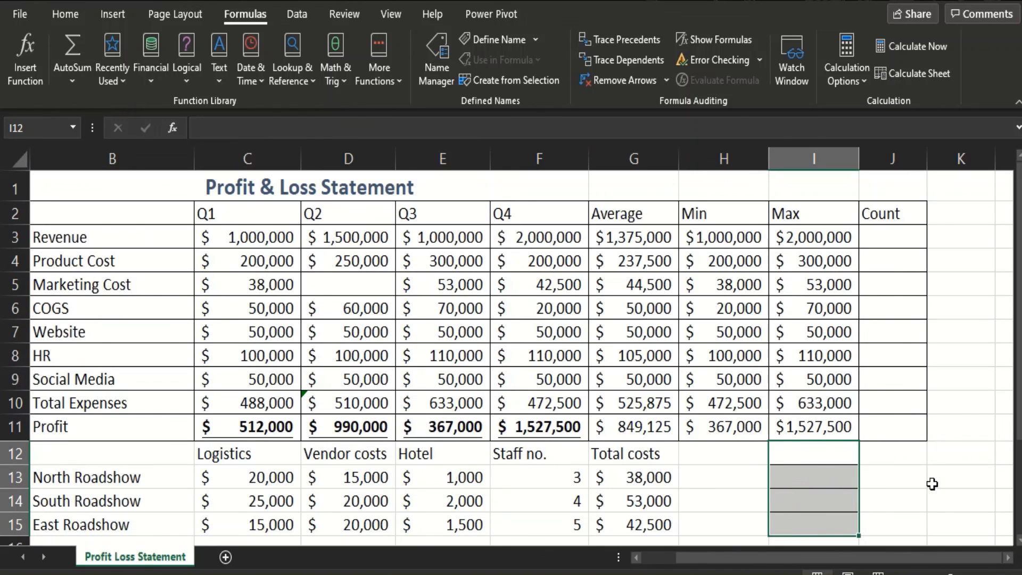
Step: Remove the leftover borders from I12:I15 by copying the formatting of empty cell K13 with Format Painter
{"action": "left_click", "coordinate": [931, 483]}
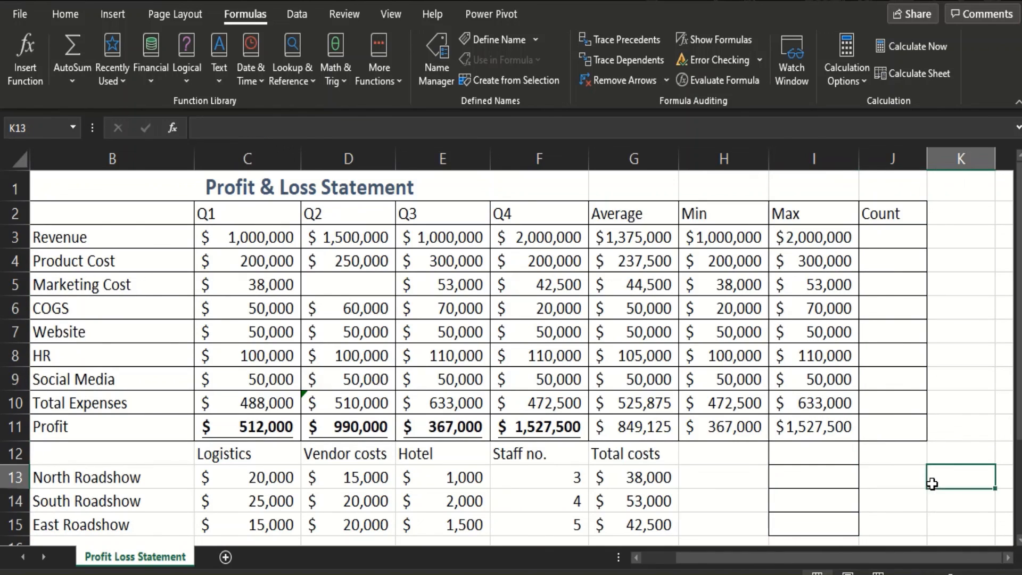
{"action": "left_click", "coordinate": [66, 15]}
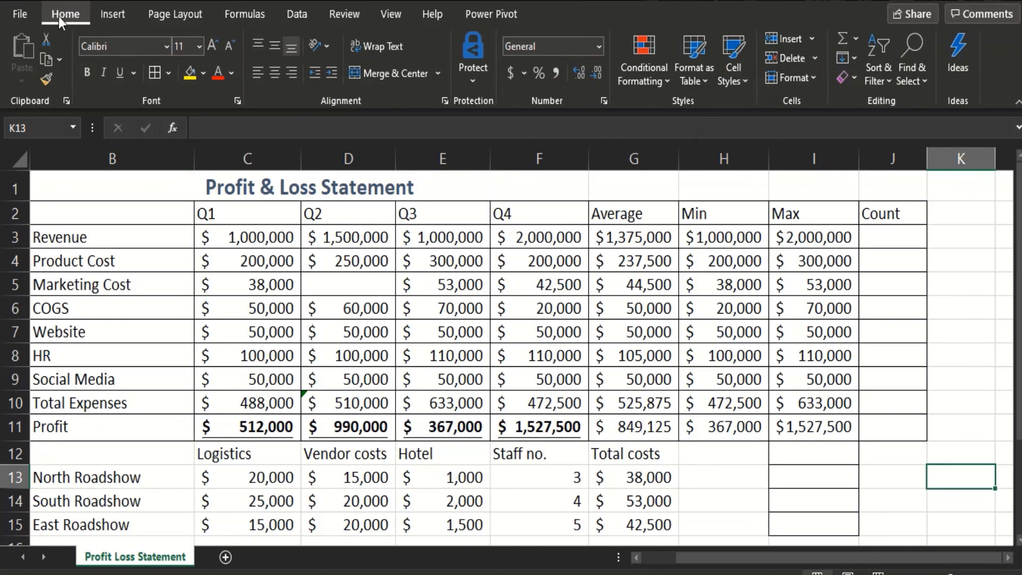
{"action": "left_click", "coordinate": [46, 82]}
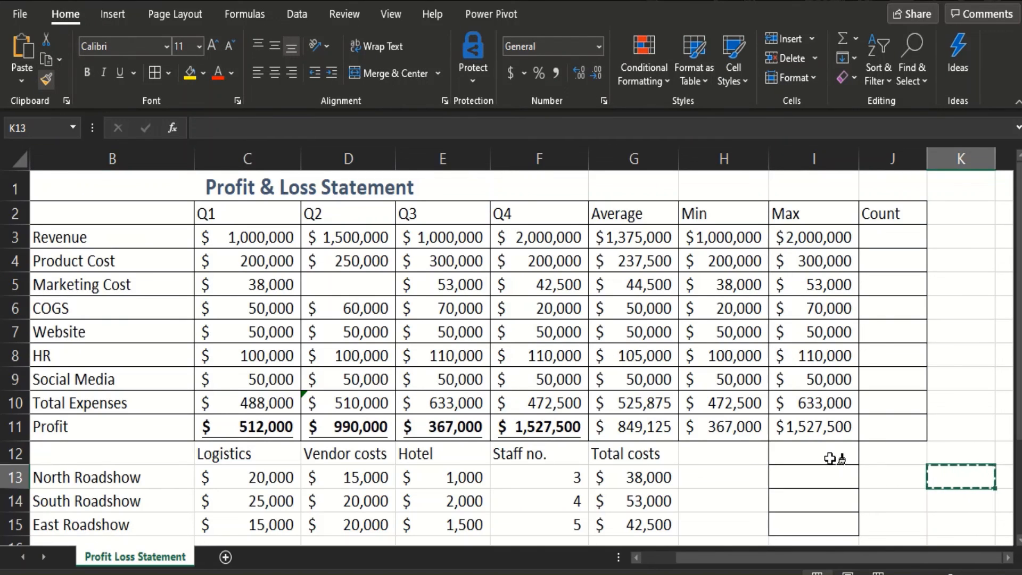
{"action": "left_click_drag", "start_coordinate": [830, 459], "coordinate": [826, 522]}
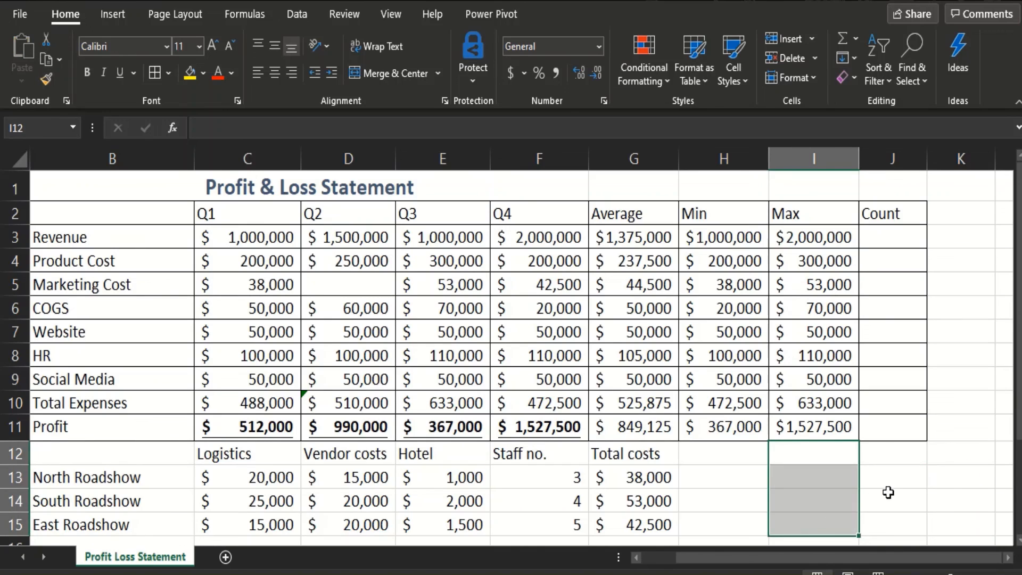
{"action": "left_click", "coordinate": [888, 492]}
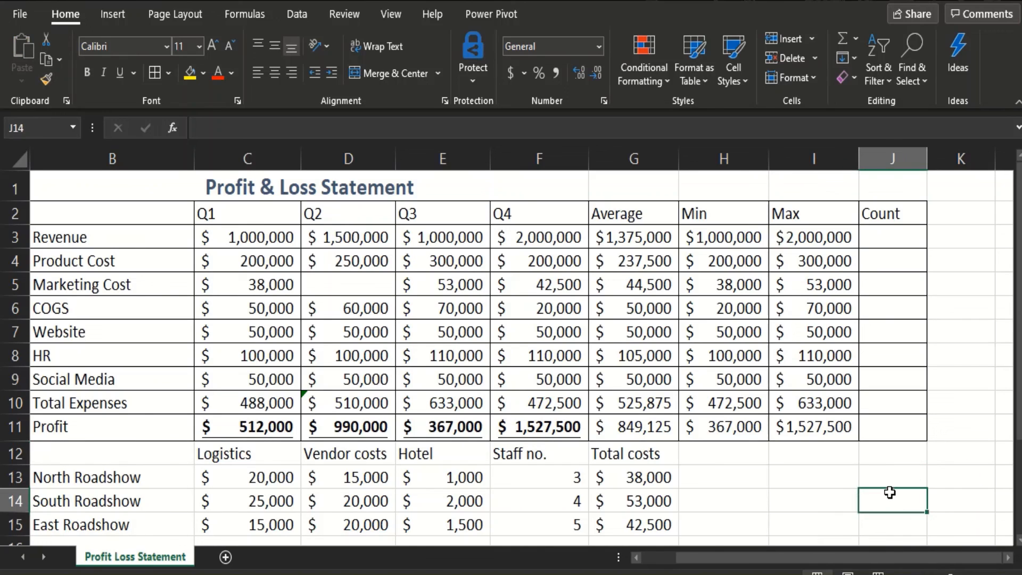
Step: Use Insert Function to find COUNT and enter it in the Revenue Count cell J3 with the range B3:B11
{"action": "left_click", "coordinate": [890, 241]}
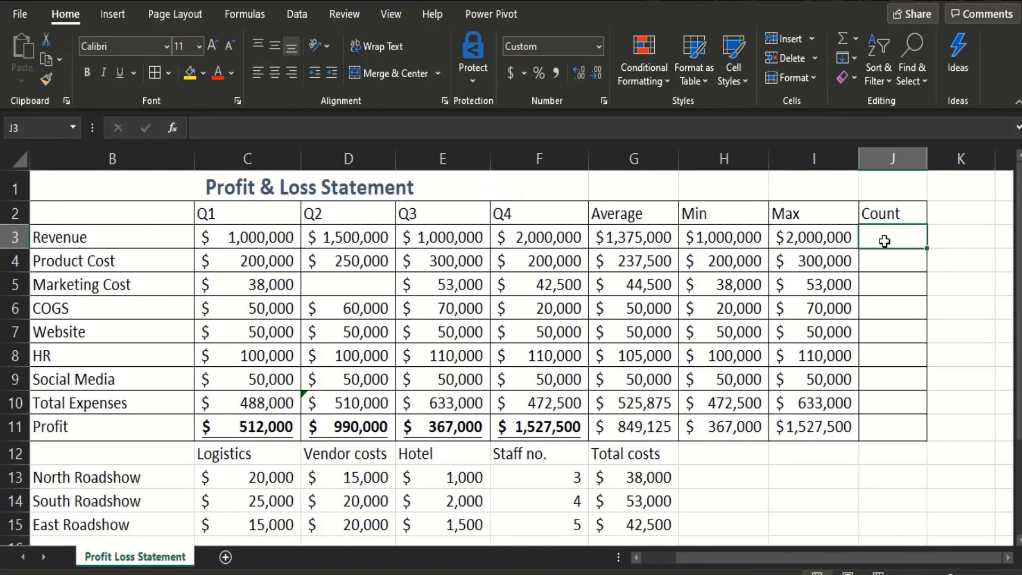
{"action": "left_click", "coordinate": [172, 132]}
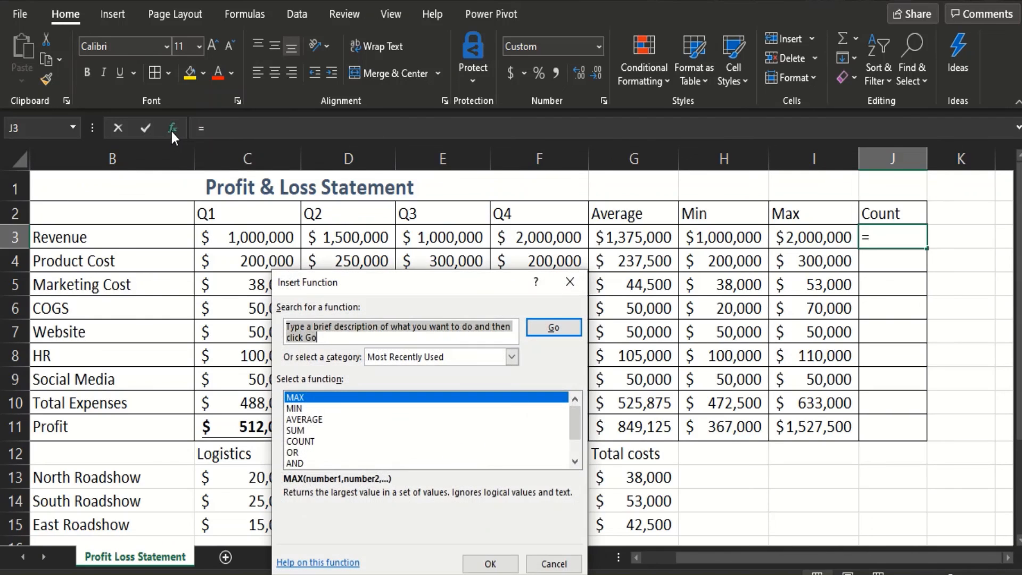
{"action": "type", "text": "count"}
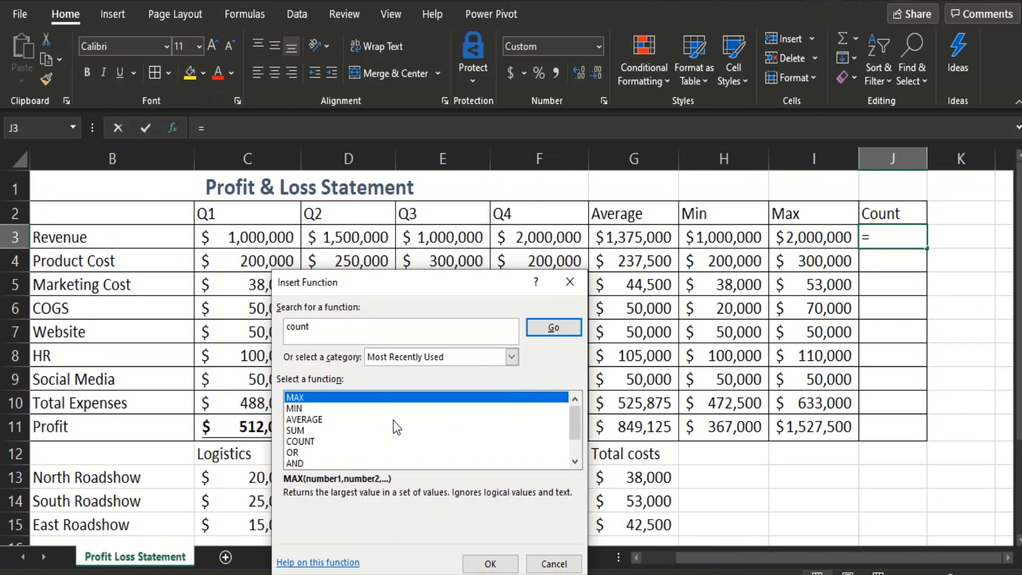
{"action": "left_click", "coordinate": [557, 327]}
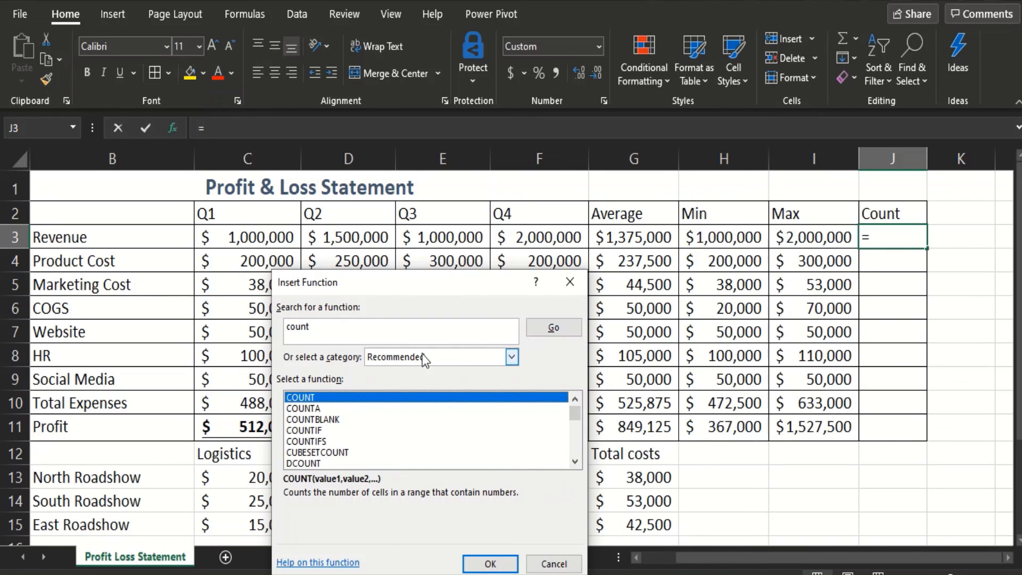
{"action": "left_click", "coordinate": [473, 565]}
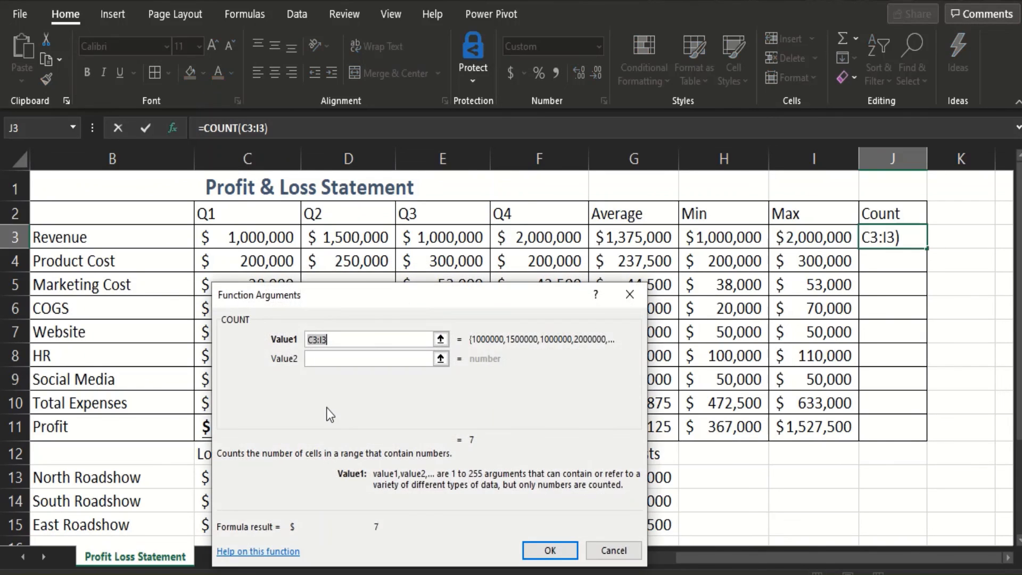
{"action": "left_click_drag", "start_coordinate": [76, 237], "coordinate": [74, 428]}
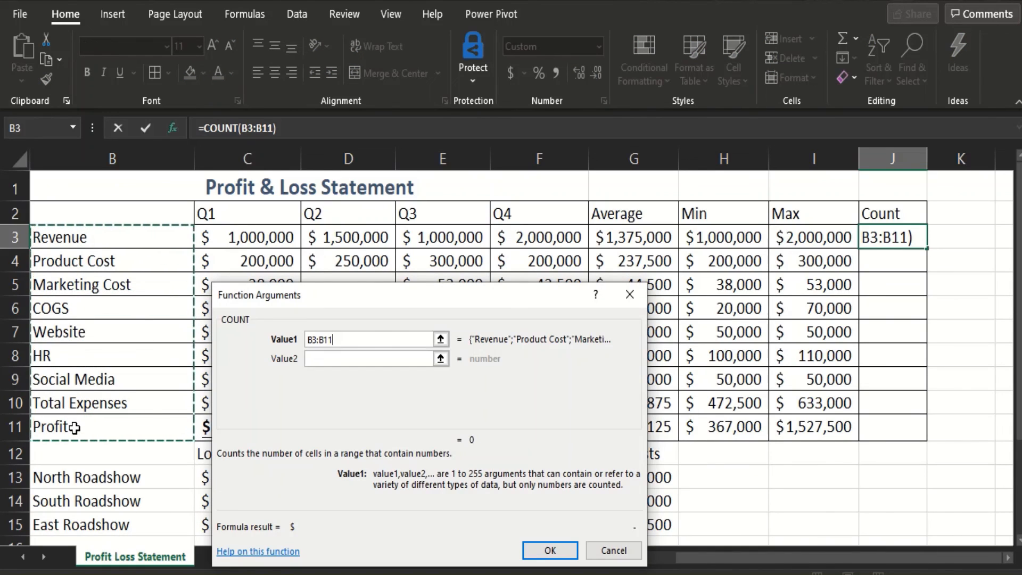
{"action": "left_click", "coordinate": [548, 550]}
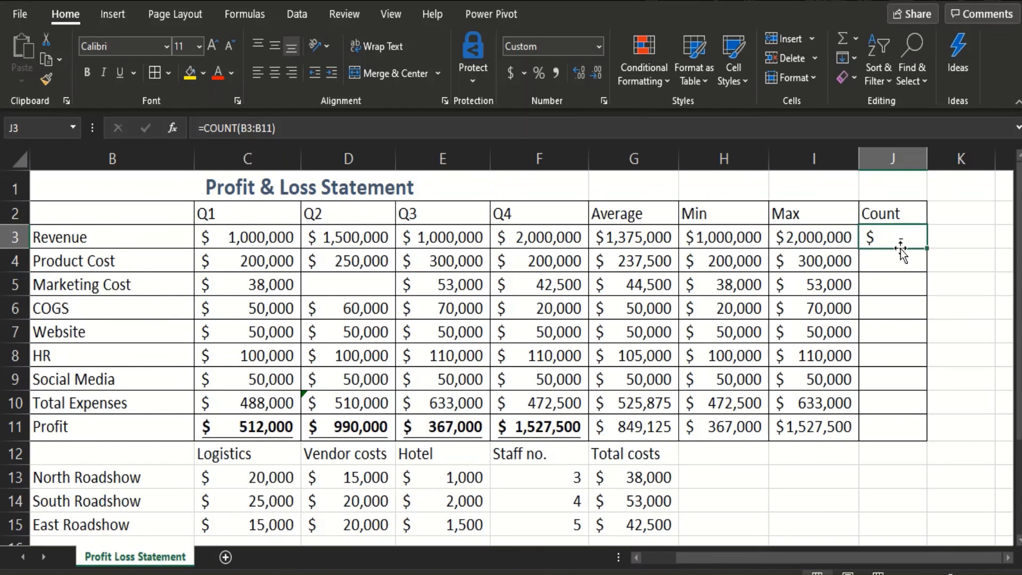
Step: Apply the comma number style to the Revenue Count cell J3 and correct its COUNT range to C3:C11
{"action": "left_click", "coordinate": [556, 73]}
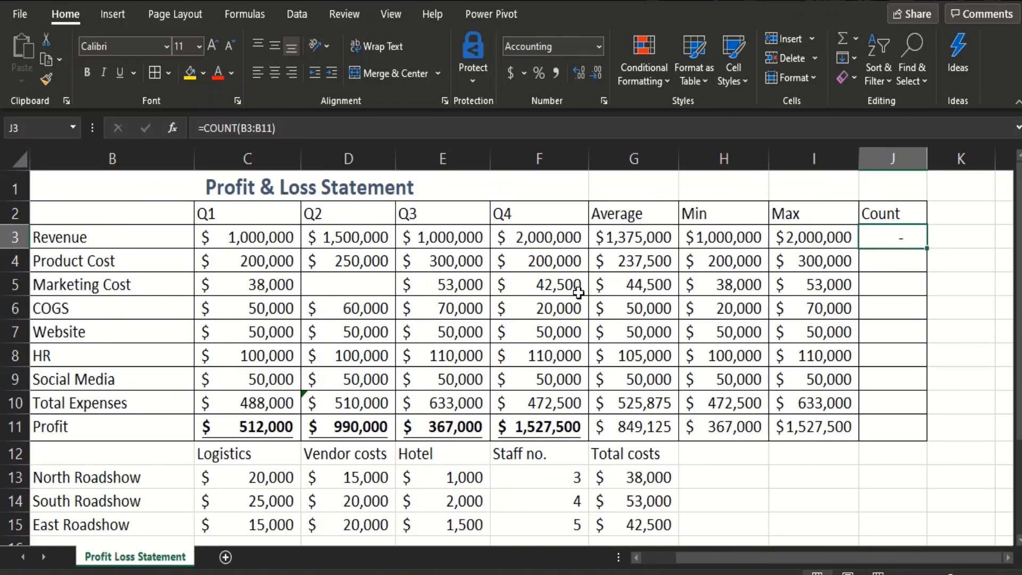
{"action": "double_click", "coordinate": [886, 248]}
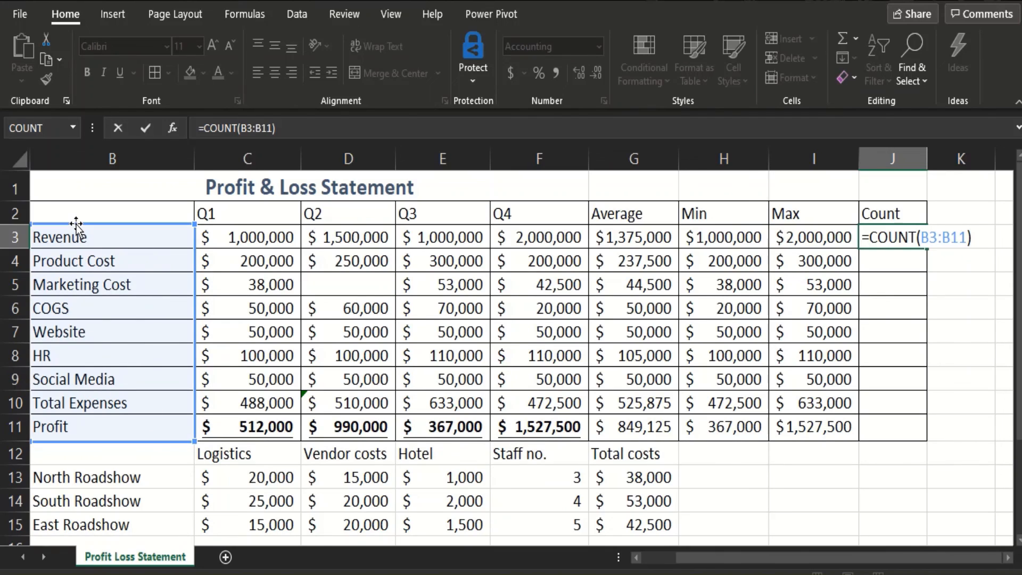
{"action": "left_click_drag", "start_coordinate": [76, 225], "coordinate": [232, 253]}
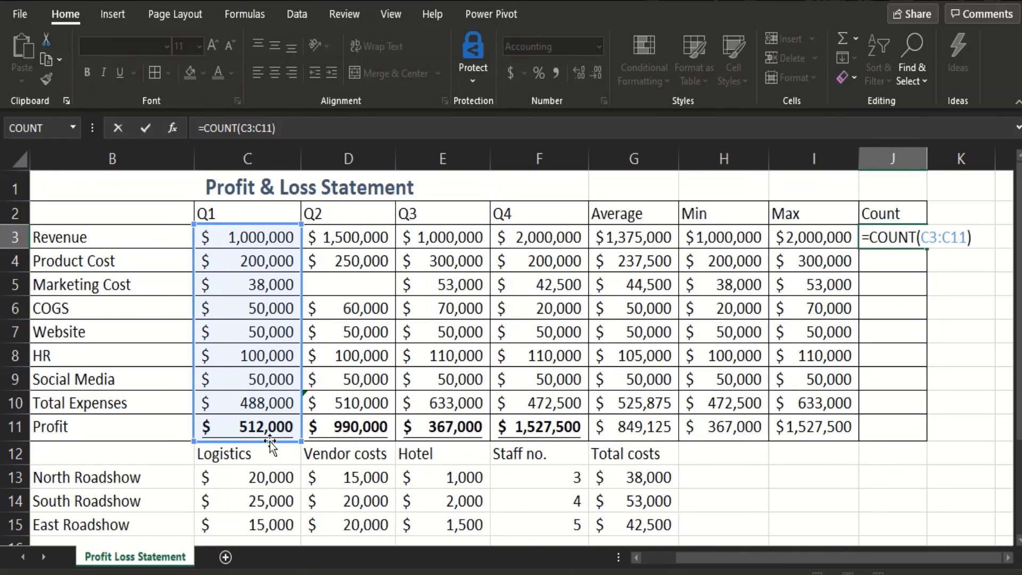
{"action": "mouse_move", "coordinate": [293, 446]}
{"action": "left_mouse_down"}
{"action": "mouse_move", "coordinate": [293, 521]}
{"action": "mouse_move", "coordinate": [292, 435]}
{"action": "left_mouse_up"}
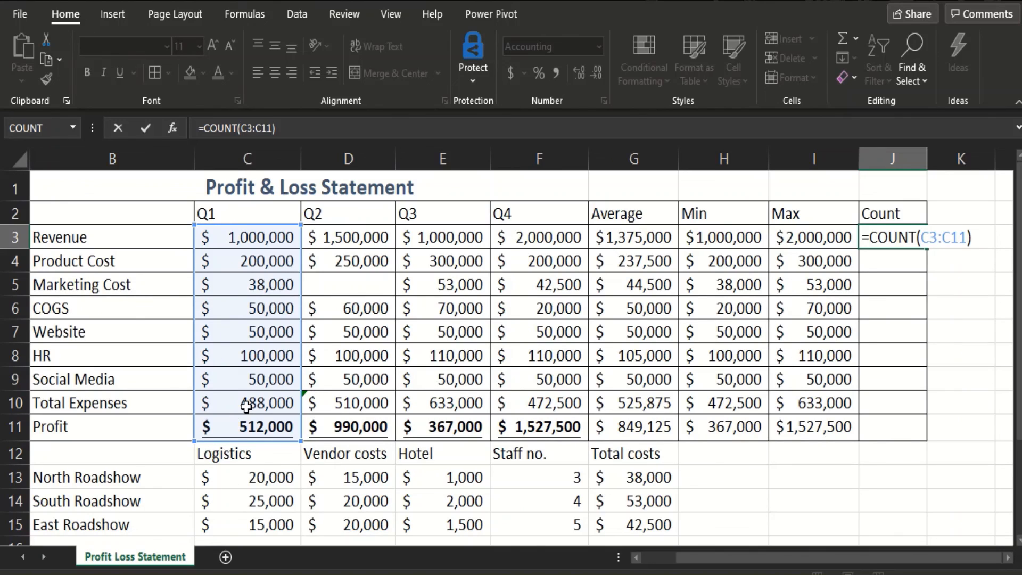
{"action": "key", "text": "Return"}
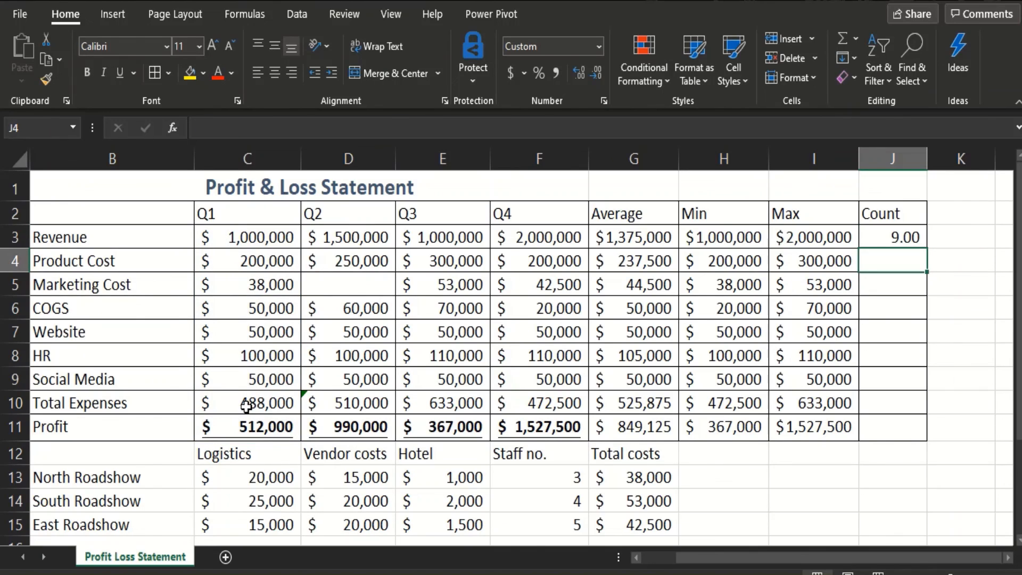
Step: Remove both decimal places from the Revenue Count result in J3
{"action": "left_click", "coordinate": [901, 240]}
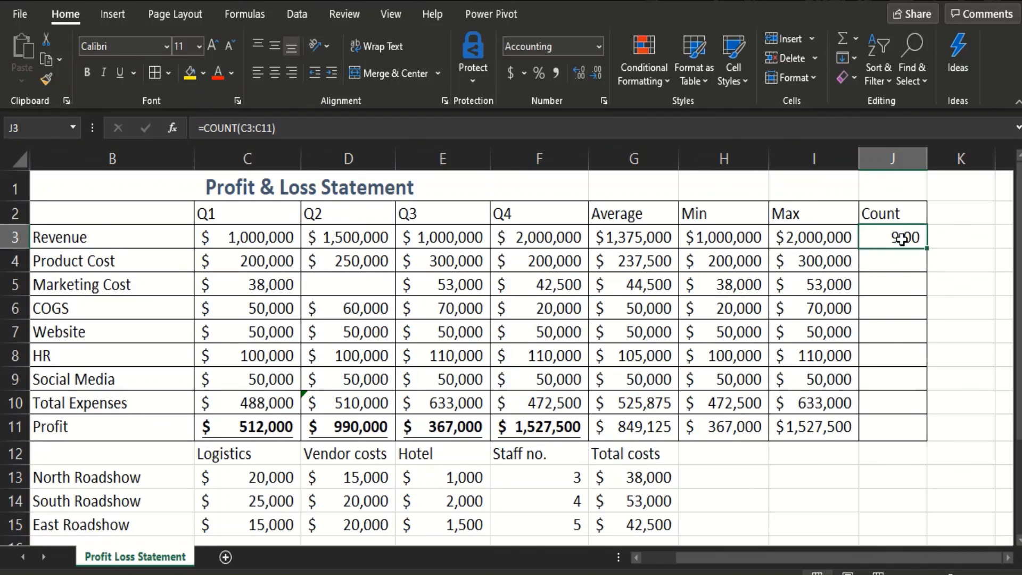
{"action": "left_click", "coordinate": [598, 75]}
{"action": "left_click", "coordinate": [598, 74]}
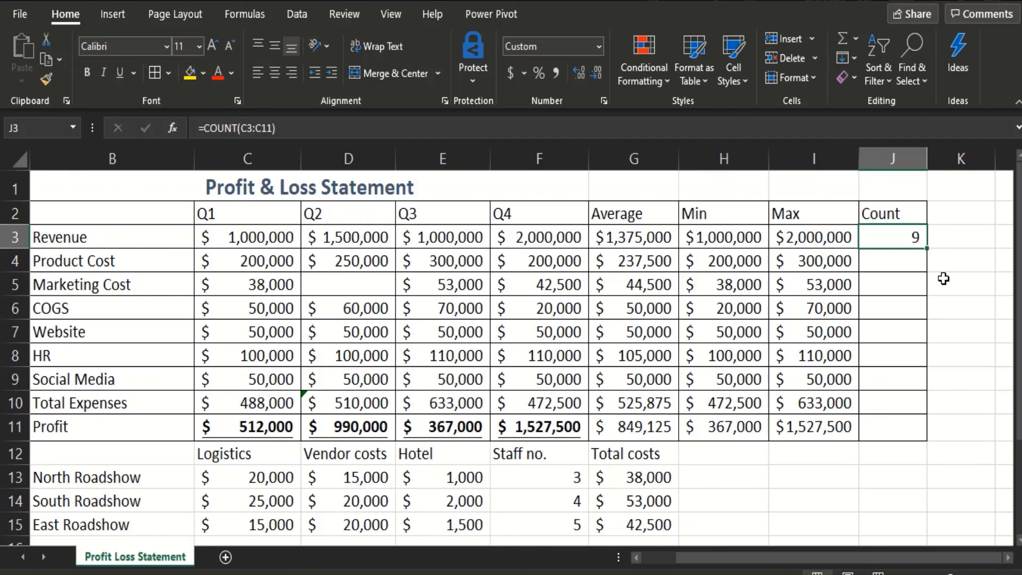
Step: Enter the date 5/5/2021 in empty cell L3, outside the Profit & Loss table
{"action": "key", "text": "Right"}
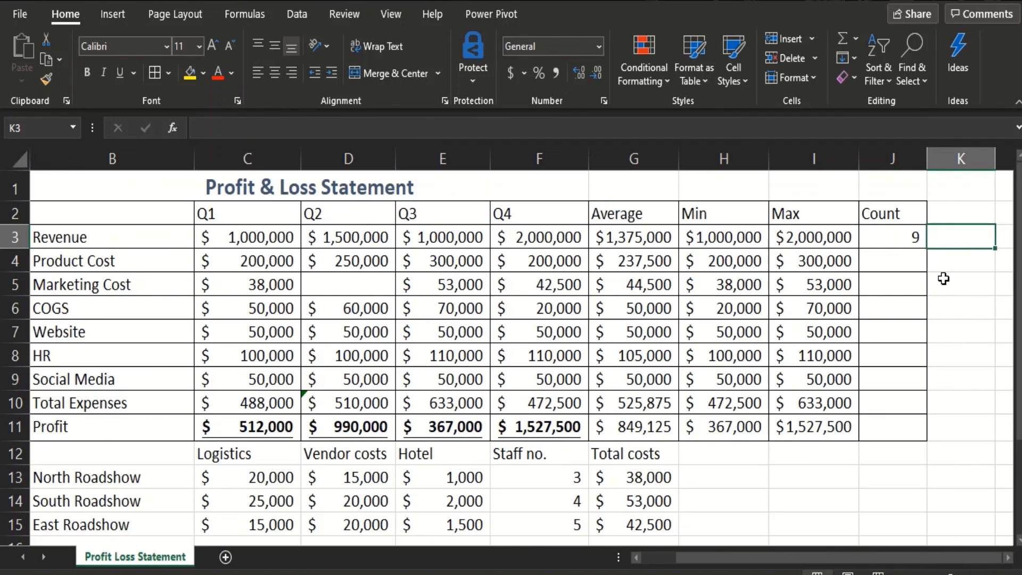
{"action": "key", "text": "Right"}
{"action": "key", "text": "Right"}
{"action": "key", "text": "Right"}
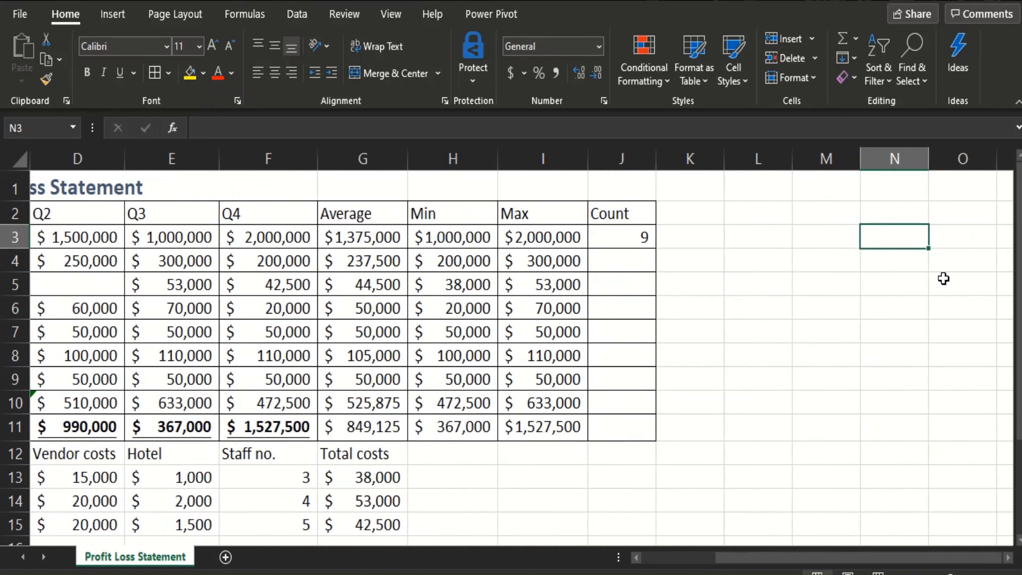
{"action": "key", "text": "Up"}
{"action": "key", "text": "Right"}
{"action": "key", "text": "Right"}
{"action": "key", "text": "Right"}
{"action": "key", "text": "Left"}
{"action": "key", "text": "Left"}
{"action": "key", "text": "Left"}
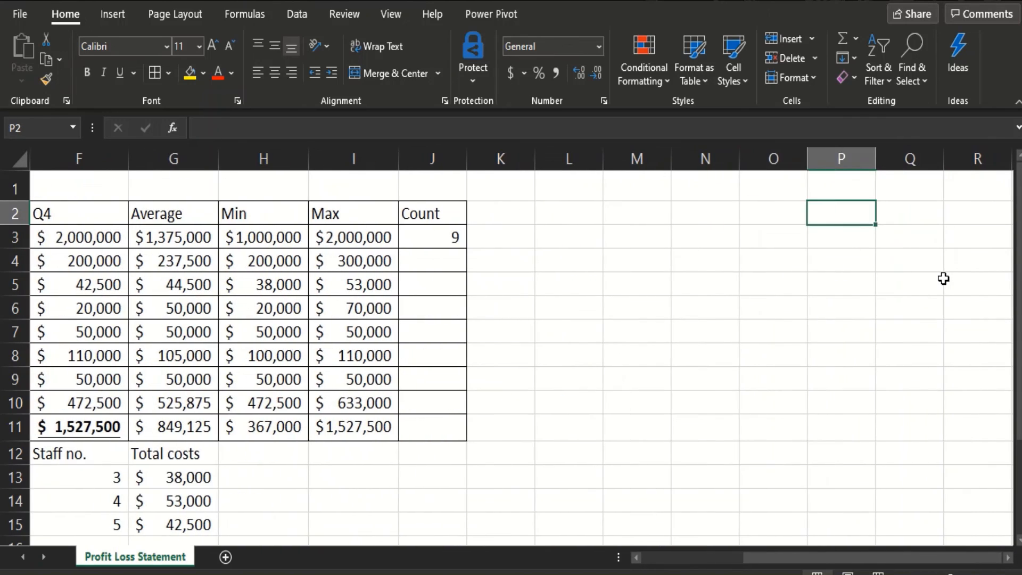
{"action": "key", "text": "Left"}
{"action": "key", "text": "Down"}
{"action": "key", "text": "Left"}
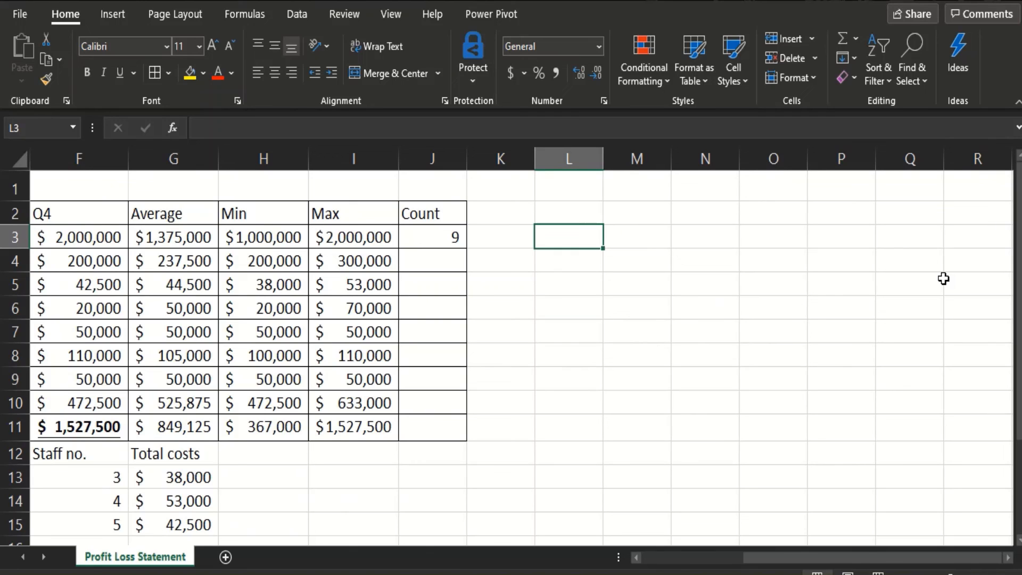
{"action": "type", "text": "5/"}
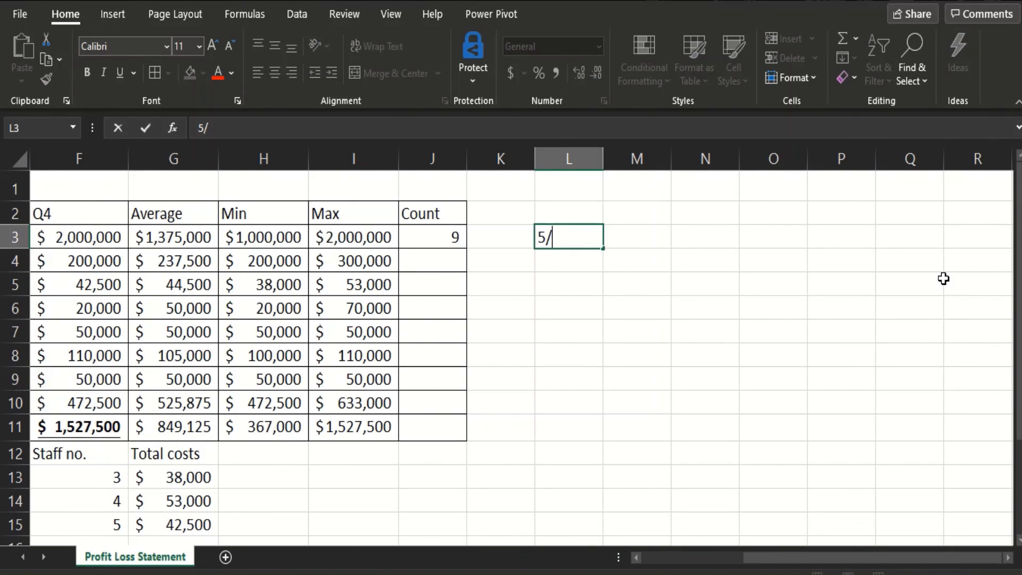
{"action": "type", "text": "5/2021"}
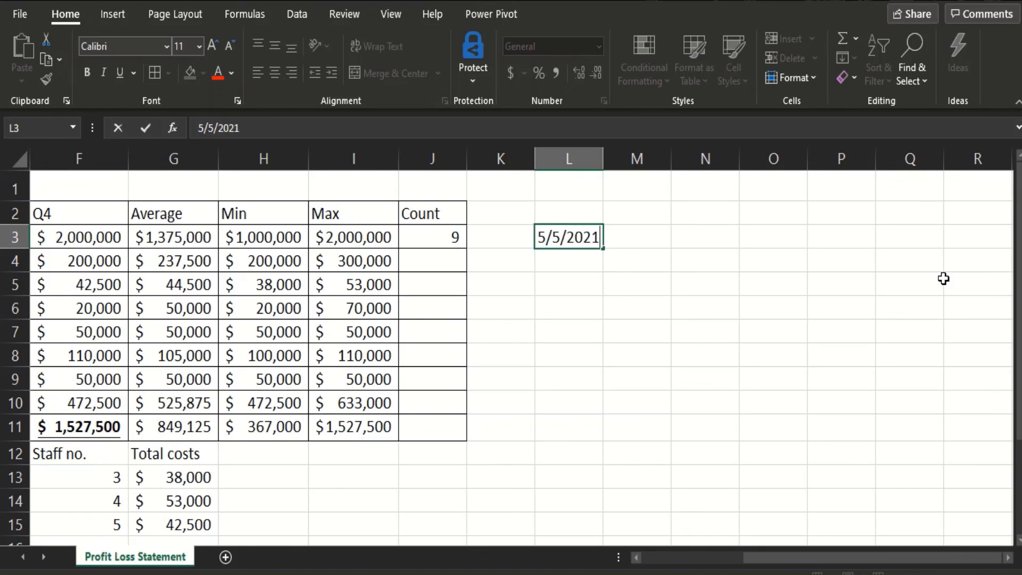
{"action": "key", "text": "Return"}
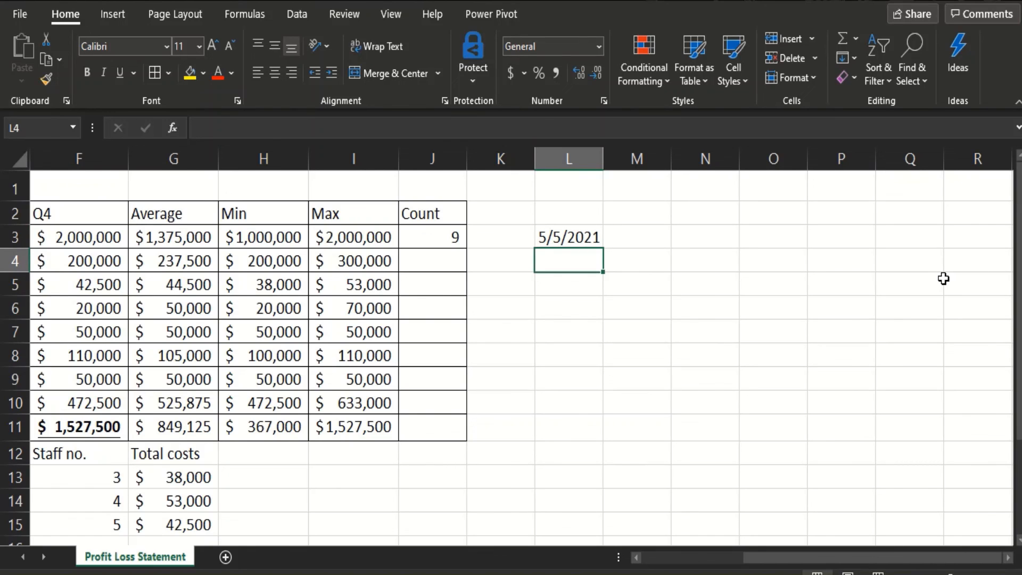
Step: Try the Long Date number format on the date in L3, and return it to Short Date
{"action": "key", "text": "Up"}
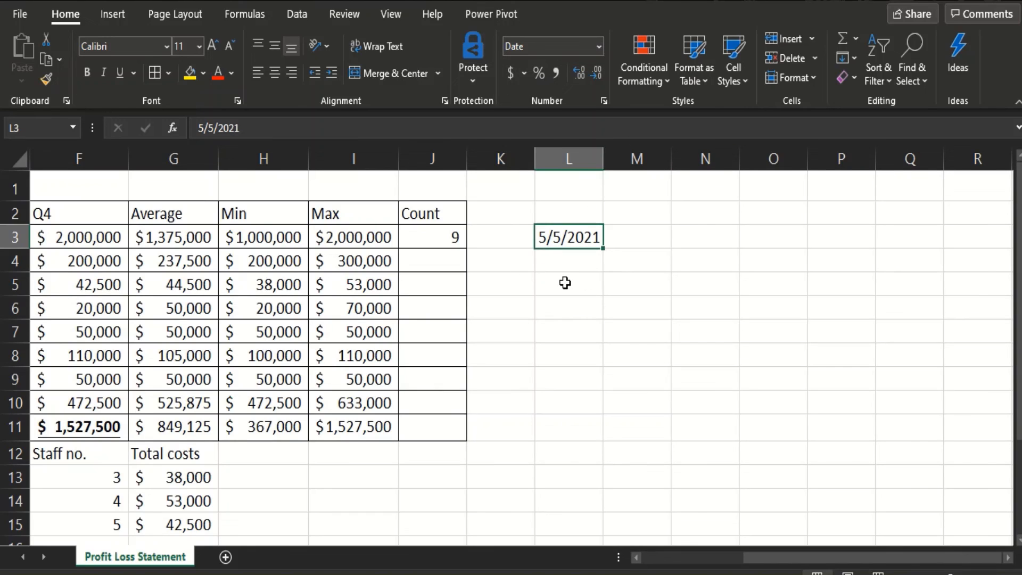
{"action": "left_click", "coordinate": [583, 284]}
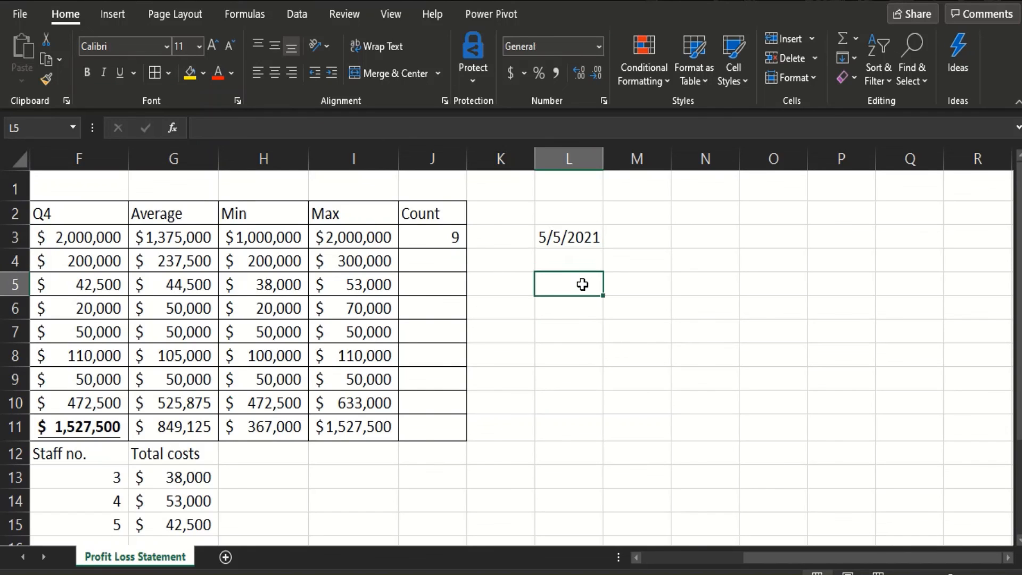
{"action": "left_click", "coordinate": [570, 241]}
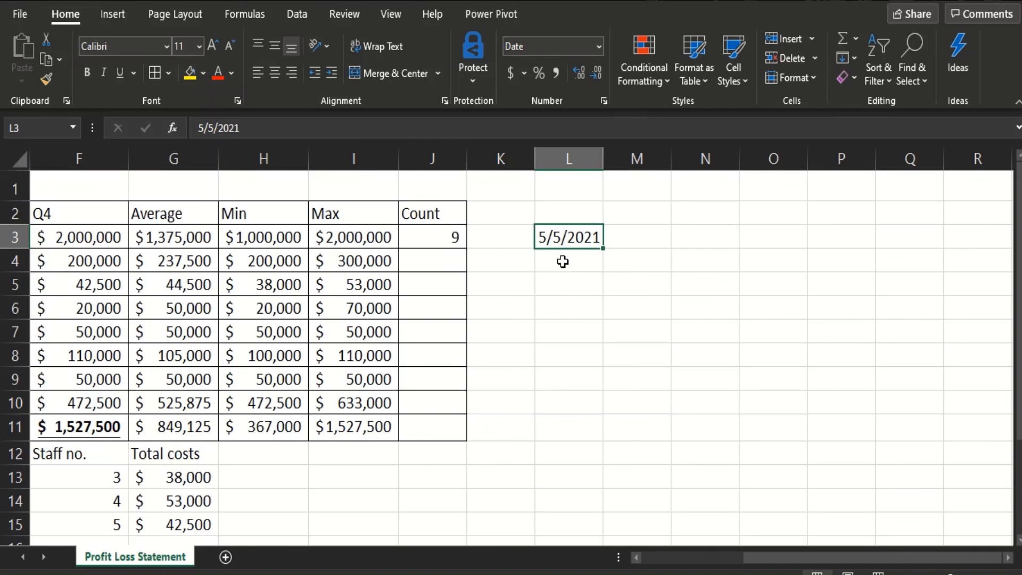
{"action": "left_click", "coordinate": [563, 261]}
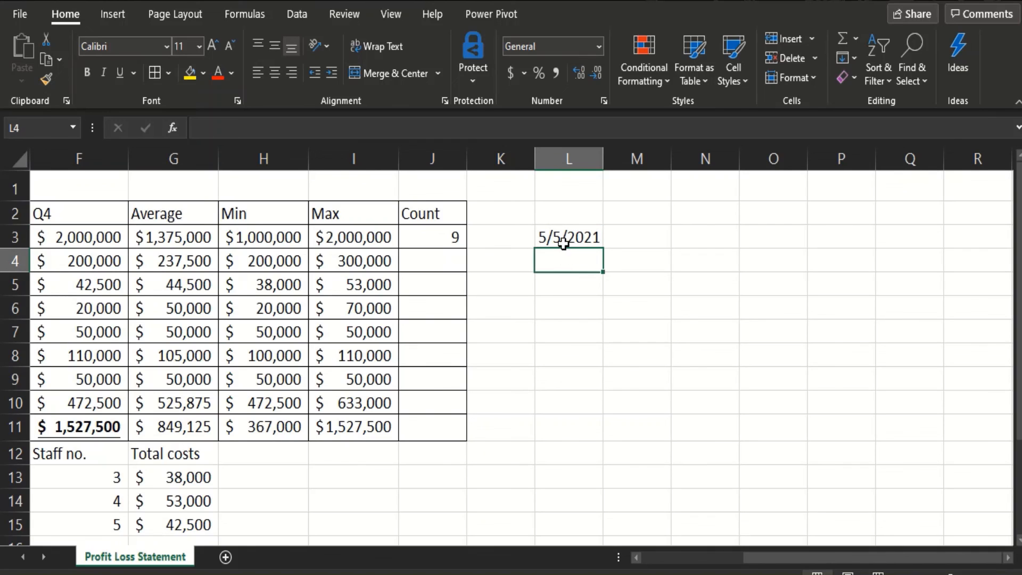
{"action": "left_click", "coordinate": [563, 238]}
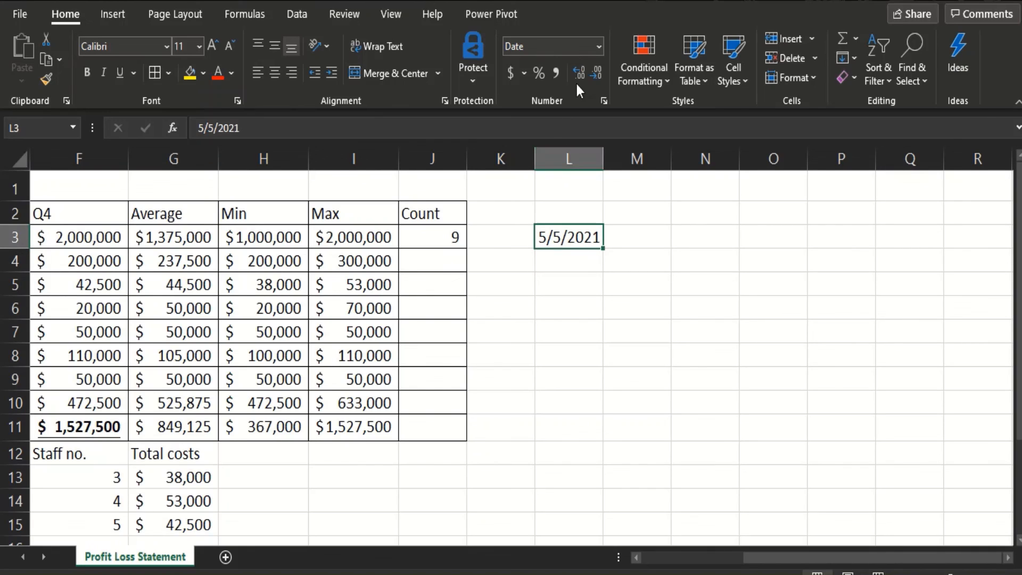
{"action": "left_click", "coordinate": [598, 46]}
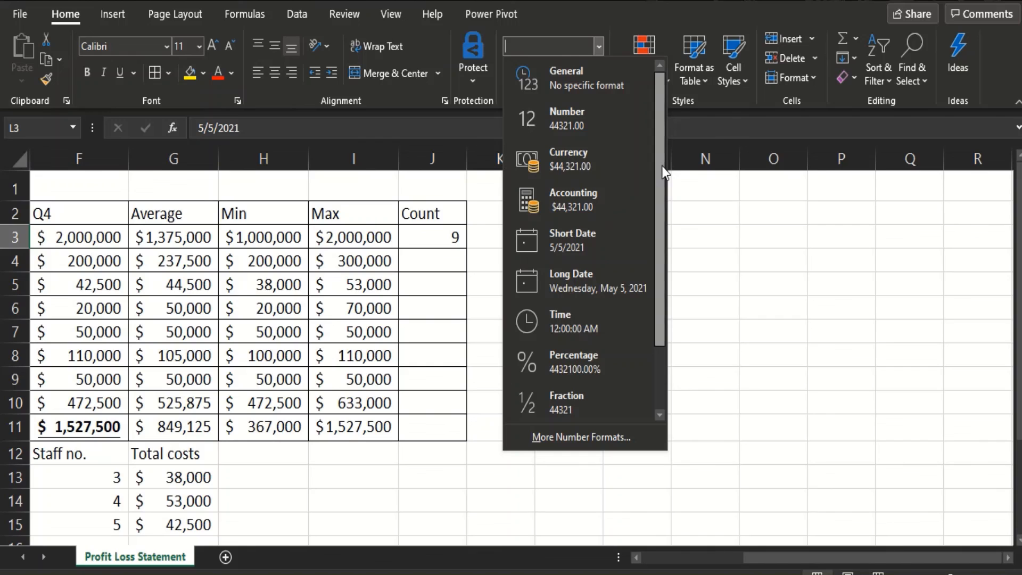
{"action": "left_click_drag", "start_coordinate": [662, 165], "coordinate": [652, 109]}
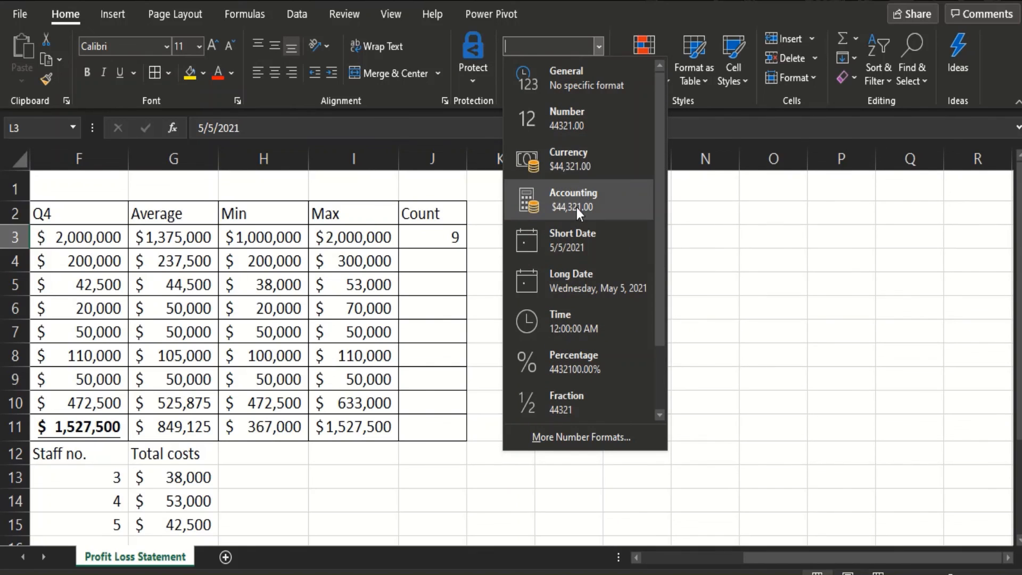
{"action": "left_click", "coordinate": [573, 282]}
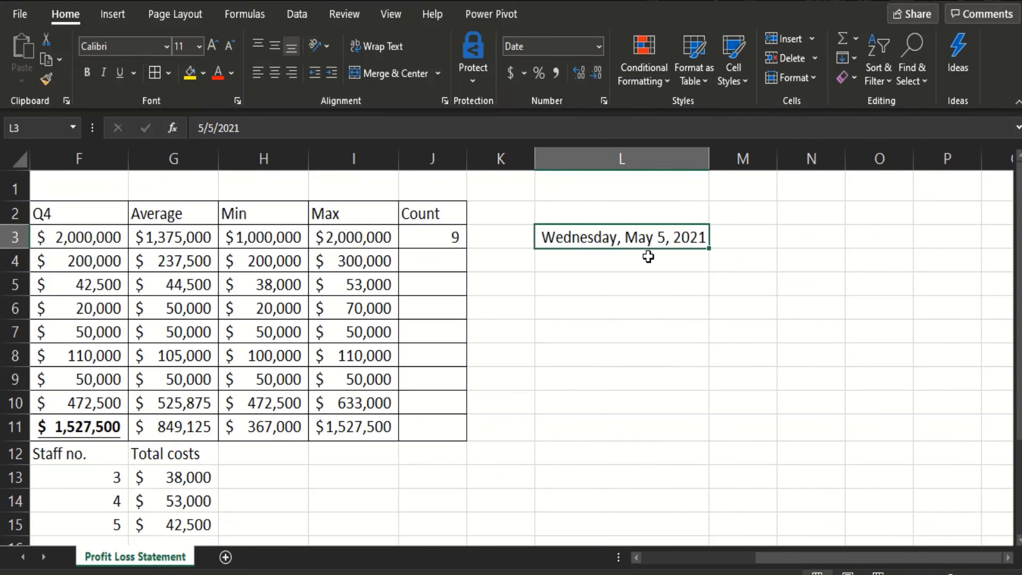
{"action": "left_click", "coordinate": [598, 45]}
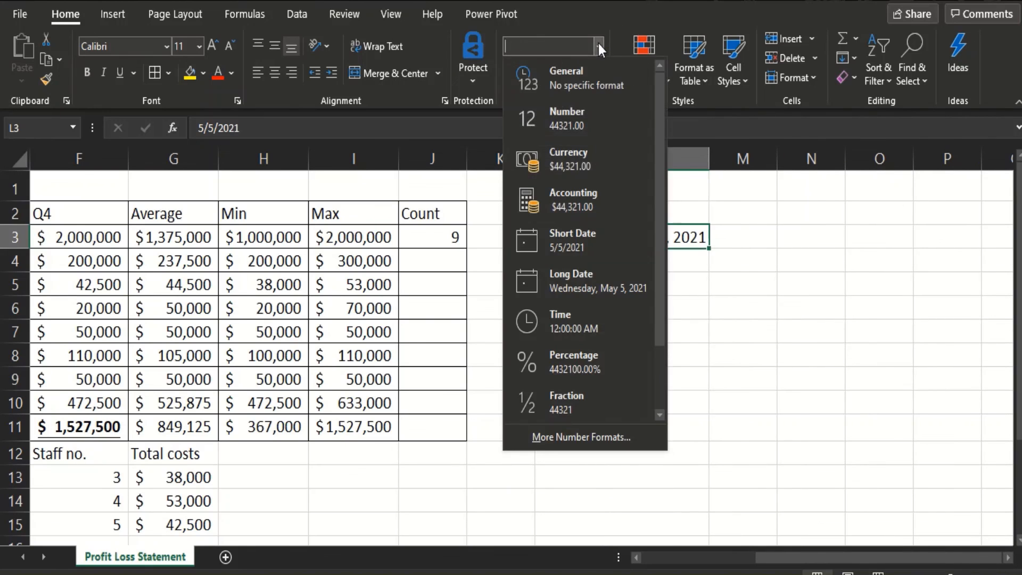
{"action": "left_click", "coordinate": [573, 238]}
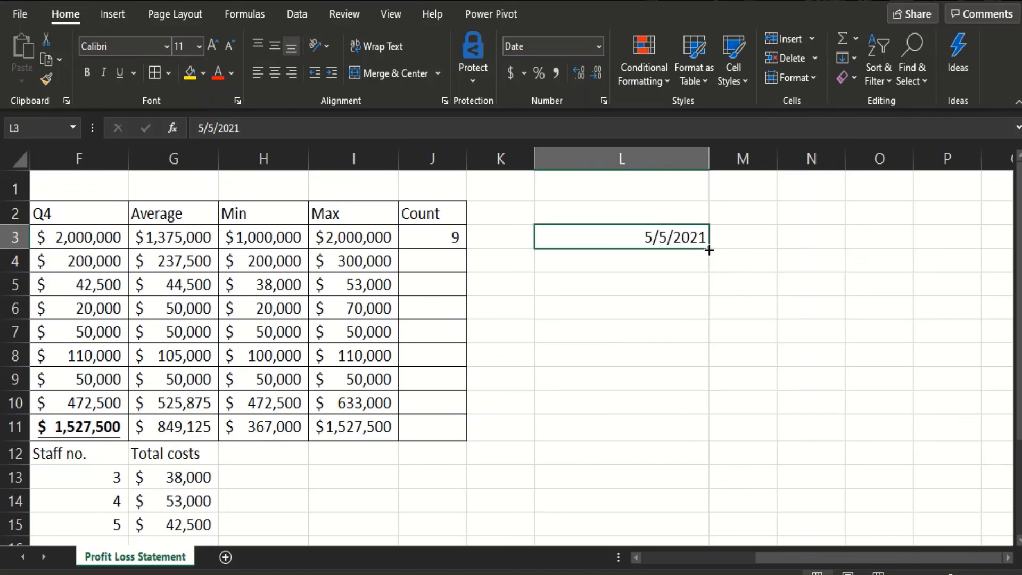
Step: Fill the date from L3 down to L11 and format the whole series as Long Date
{"action": "left_click_drag", "start_coordinate": [703, 249], "coordinate": [691, 440]}
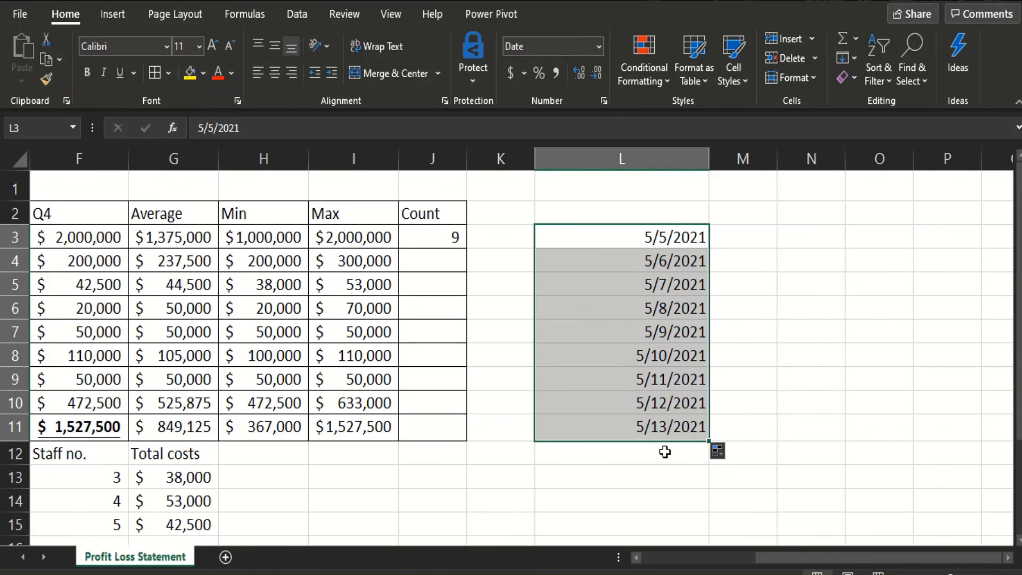
{"action": "left_click", "coordinate": [599, 47]}
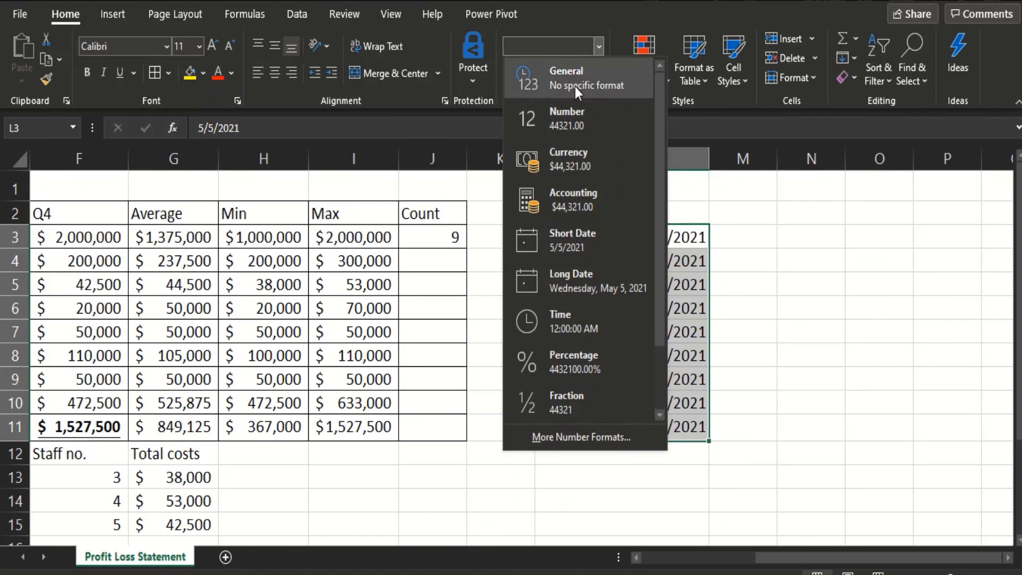
{"action": "left_click", "coordinate": [578, 275]}
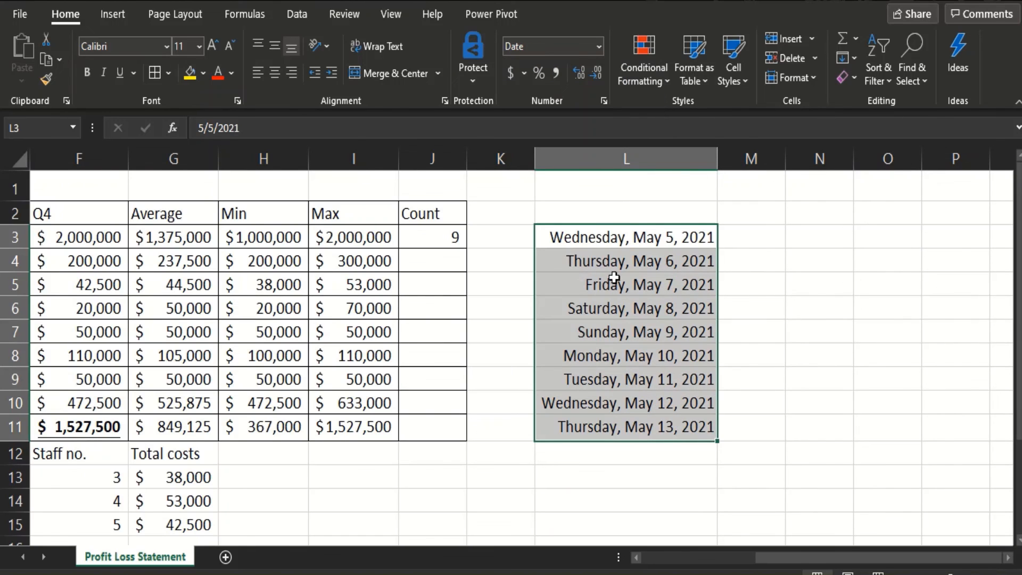
Step: Enter "may 3rd" in M3 and fill it down to M11
{"action": "left_click", "coordinate": [770, 243]}
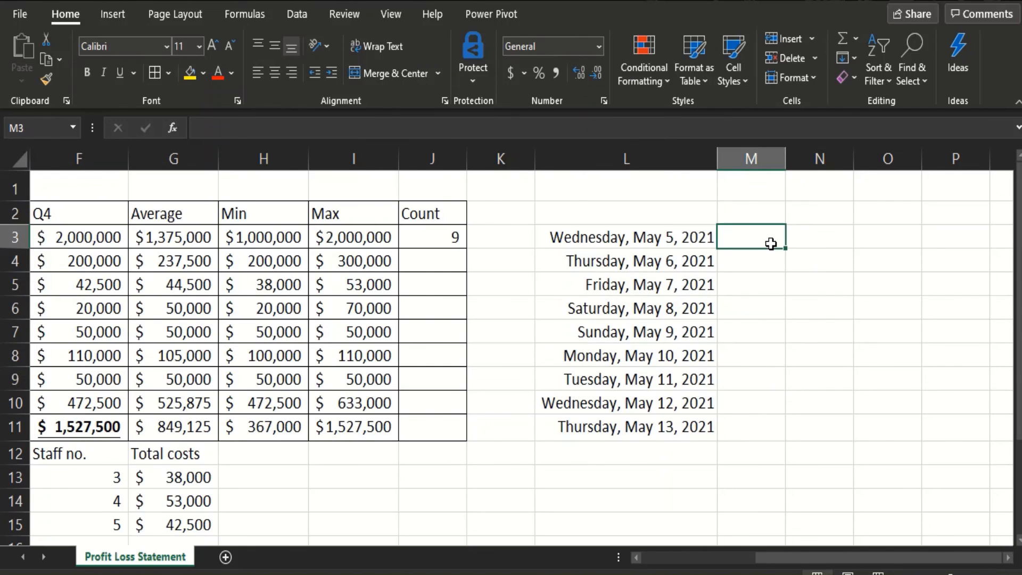
{"action": "type", "text": "ma"}
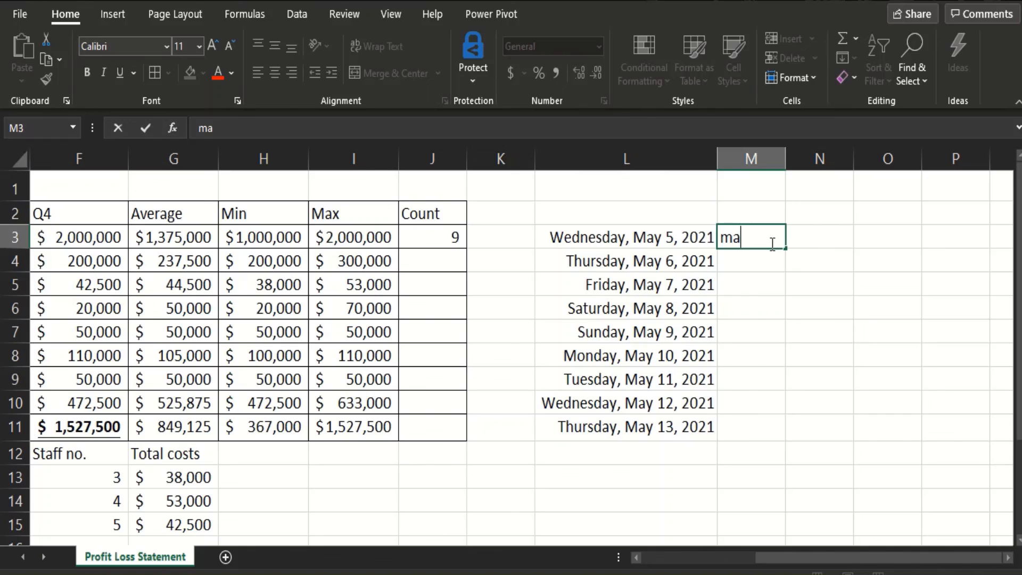
{"action": "type", "text": "y 3rd"}
{"action": "key", "text": "Return"}
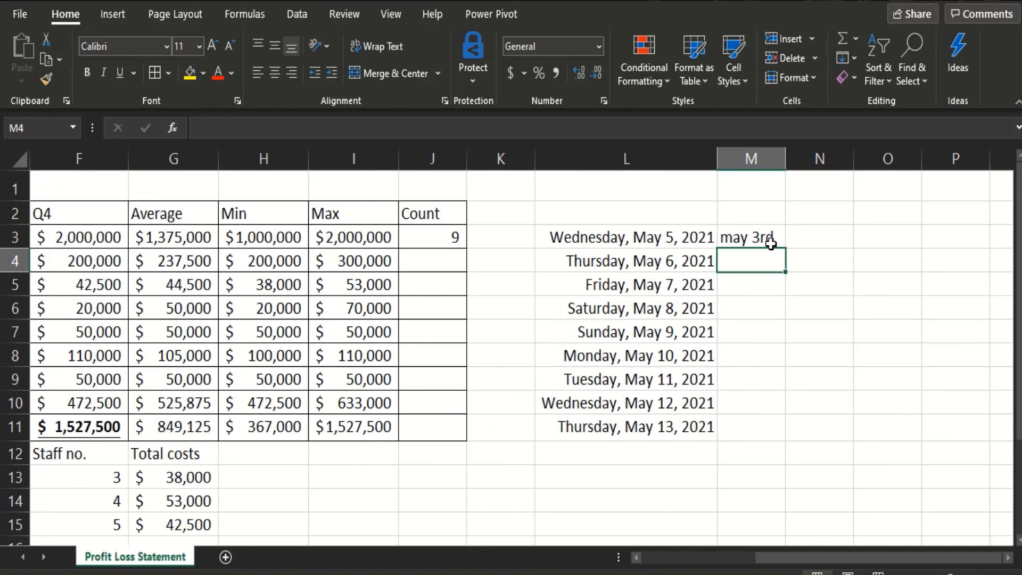
{"action": "left_click", "coordinate": [770, 243]}
{"action": "left_click_drag", "start_coordinate": [785, 248], "coordinate": [776, 425]}
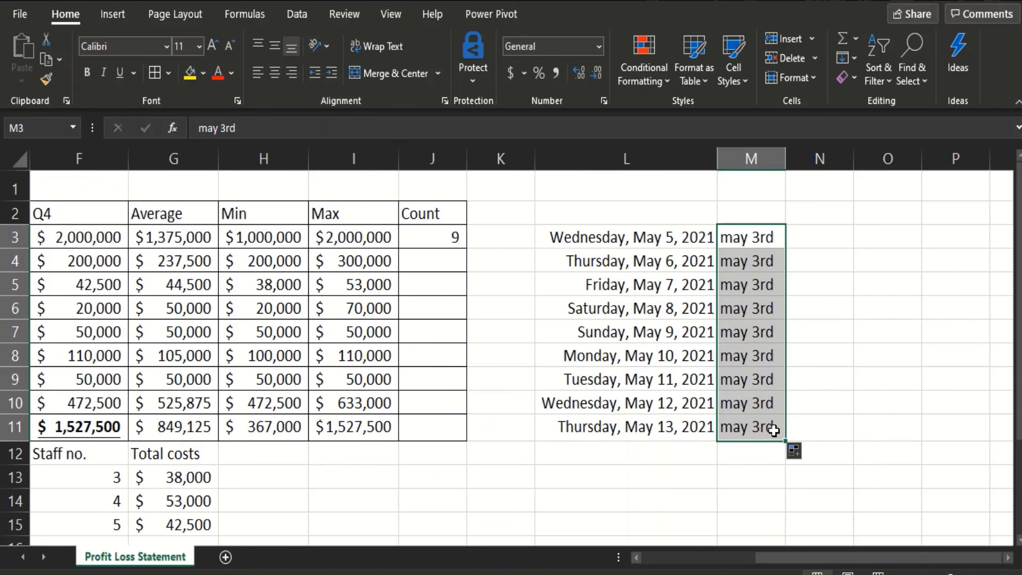
Step: Replace the text in M3 with the date entry "3 may"
{"action": "left_click", "coordinate": [767, 241]}
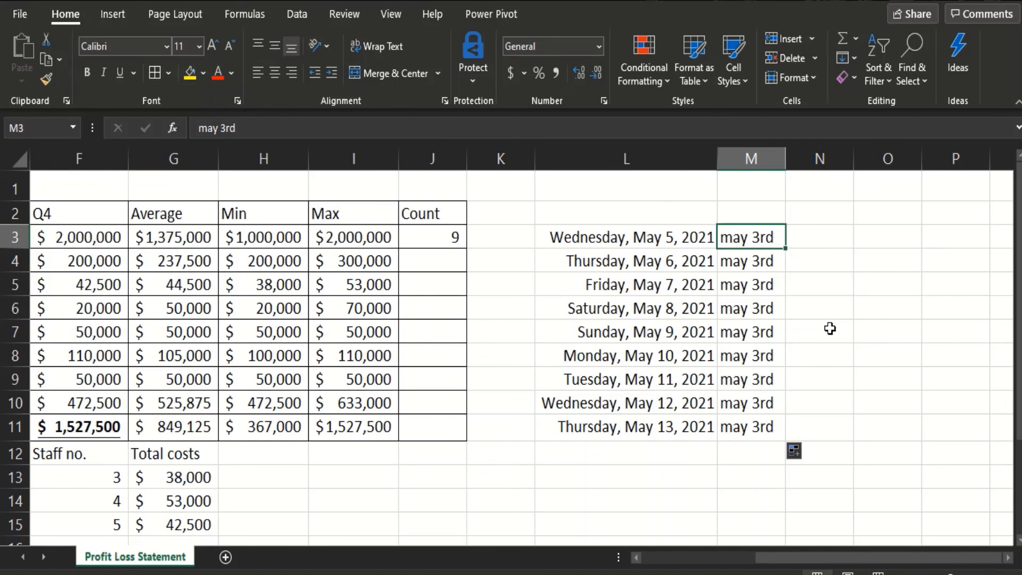
{"action": "type", "text": "3 ma"}
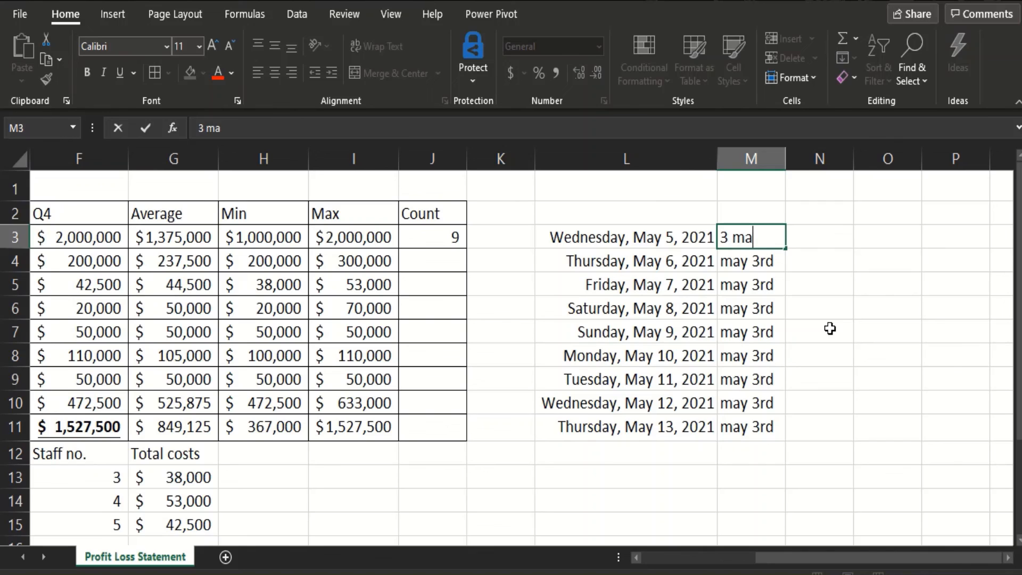
{"action": "type", "text": "y"}
{"action": "key", "text": "Return"}
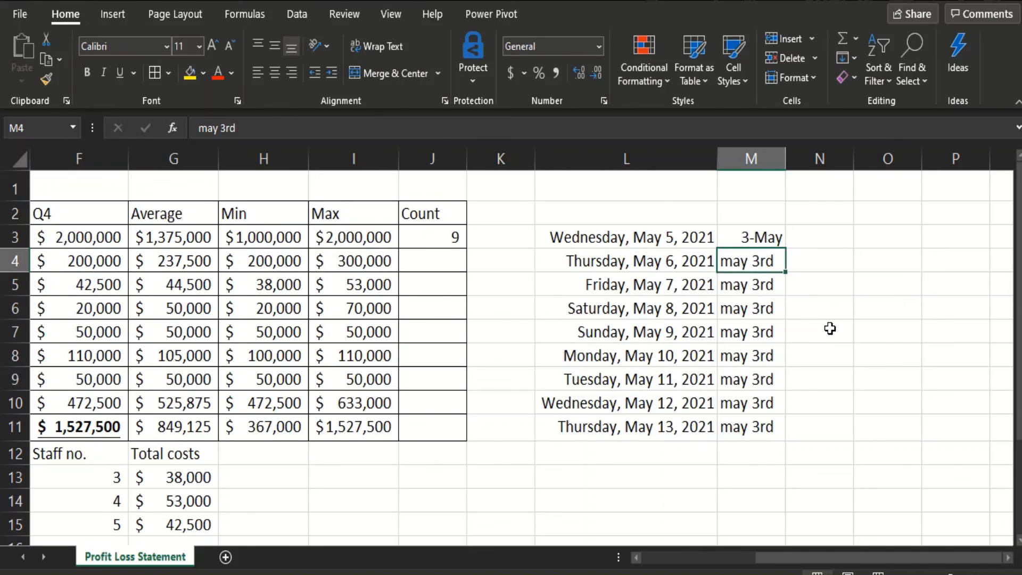
{"action": "left_click", "coordinate": [760, 242]}
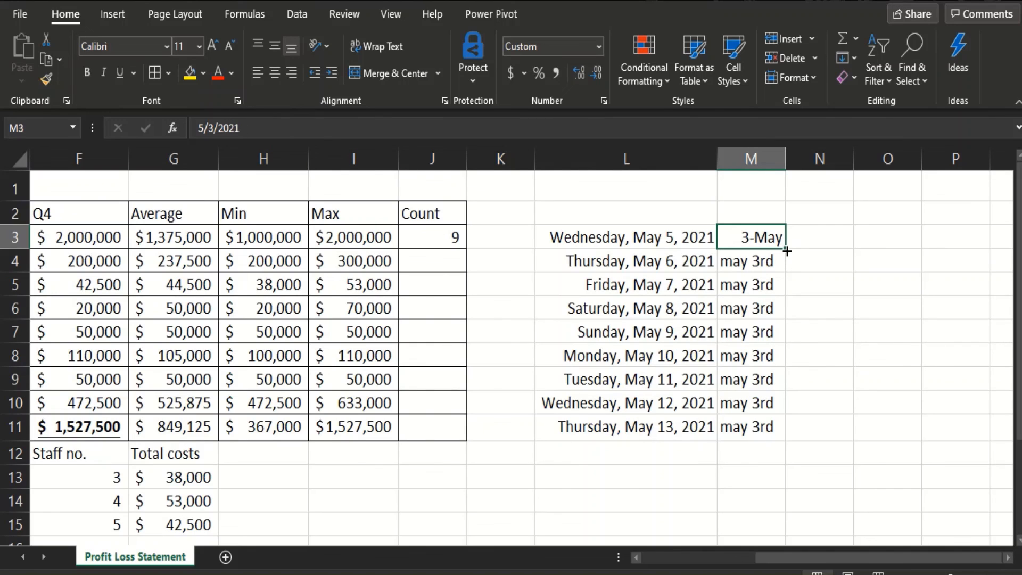
Step: Fill the date in M3 down to M11 and enter 21 in N3
{"action": "left_click_drag", "start_coordinate": [787, 250], "coordinate": [779, 435]}
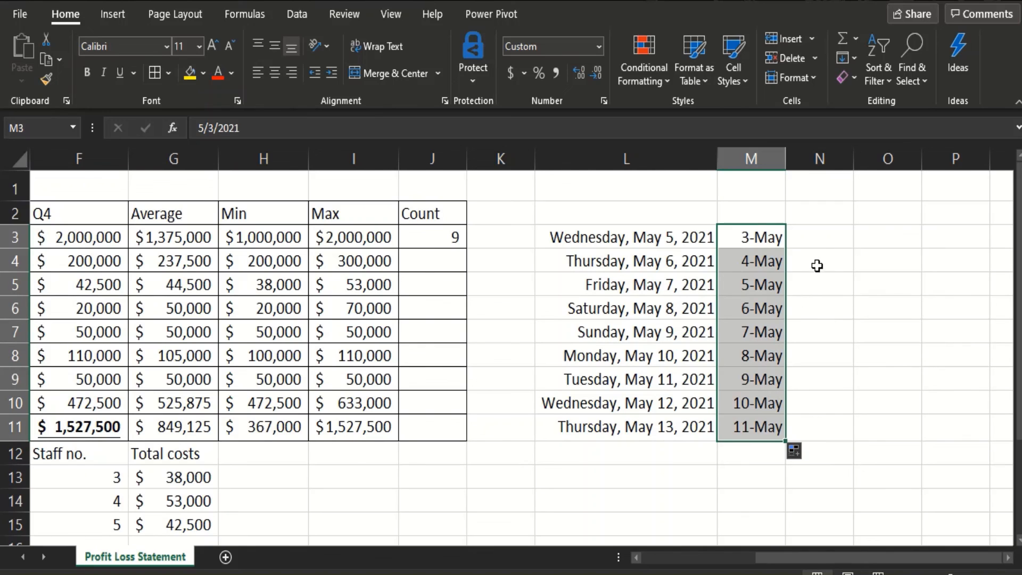
{"action": "left_click", "coordinate": [821, 241]}
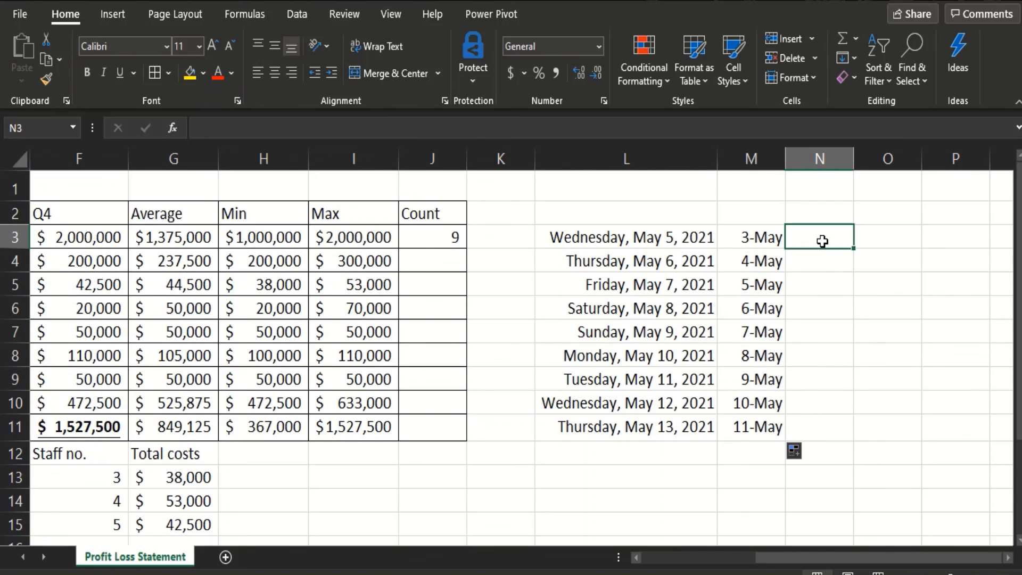
{"action": "type", "text": "21"}
{"action": "key", "text": "Return"}
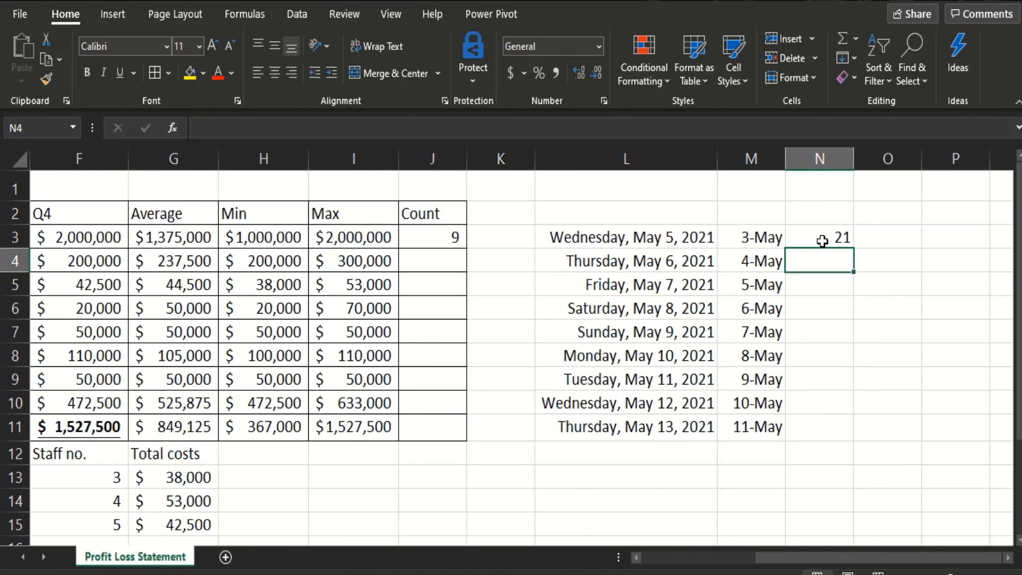
Step: Format the number in N3 as Short Date and compare it with the date entry in M3
{"action": "left_click", "coordinate": [822, 241]}
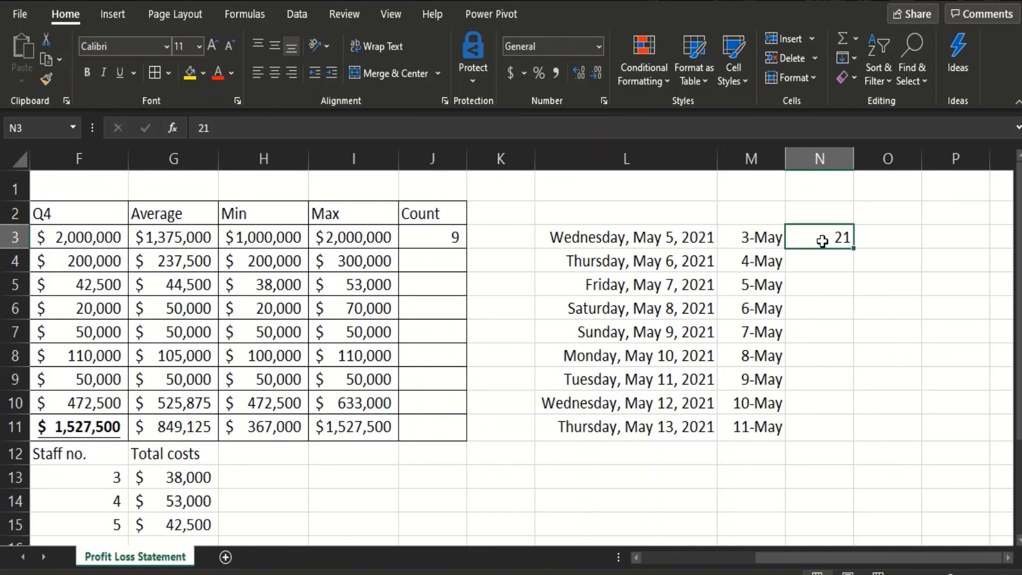
{"action": "left_click", "coordinate": [597, 46]}
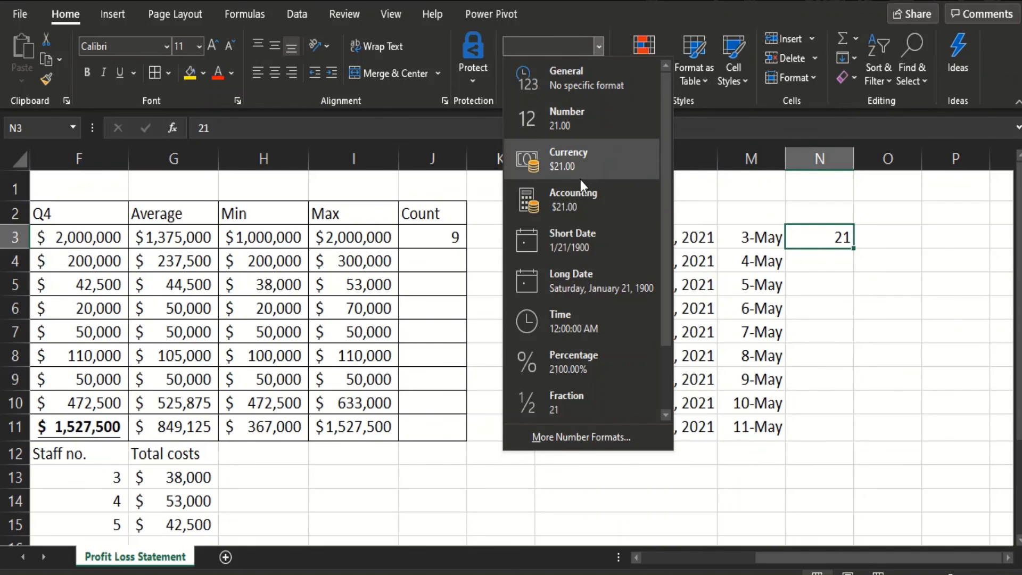
{"action": "left_click", "coordinate": [567, 246]}
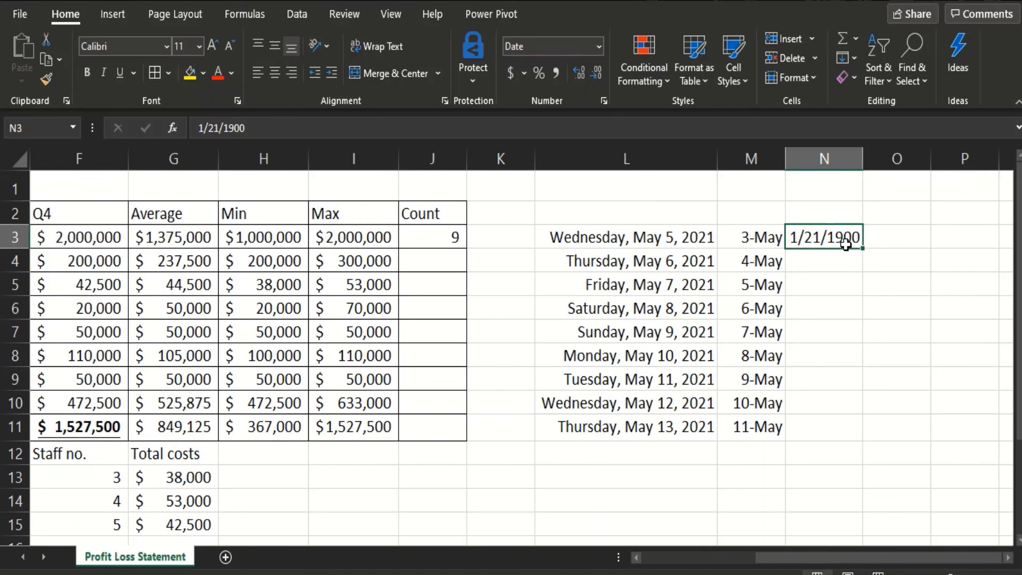
{"action": "left_click", "coordinate": [775, 241]}
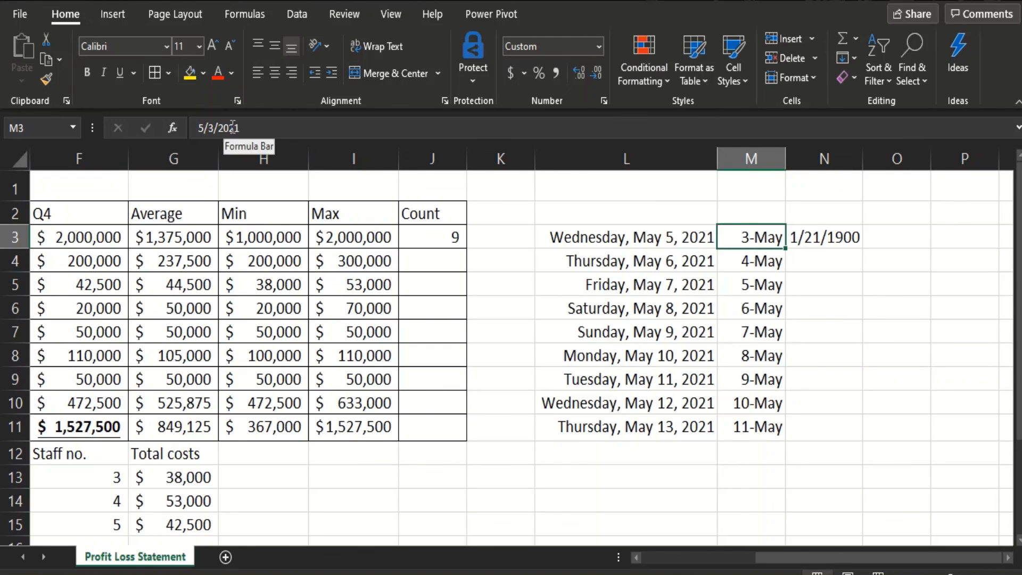
{"action": "left_click", "coordinate": [824, 242]}
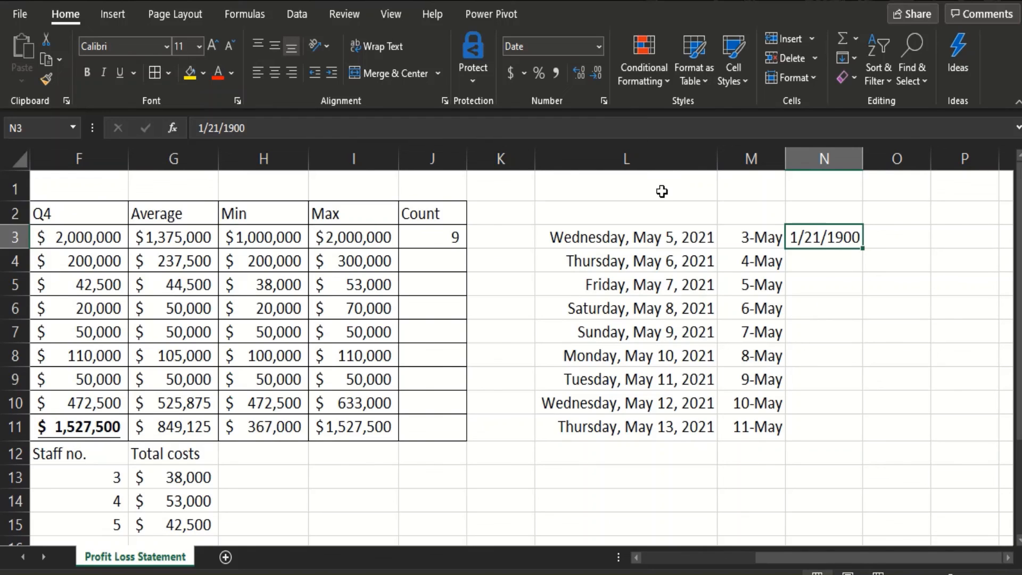
Step: Try the General and Short Date number formats on the date in L3, and return it to Long Date
{"action": "left_click", "coordinate": [615, 240]}
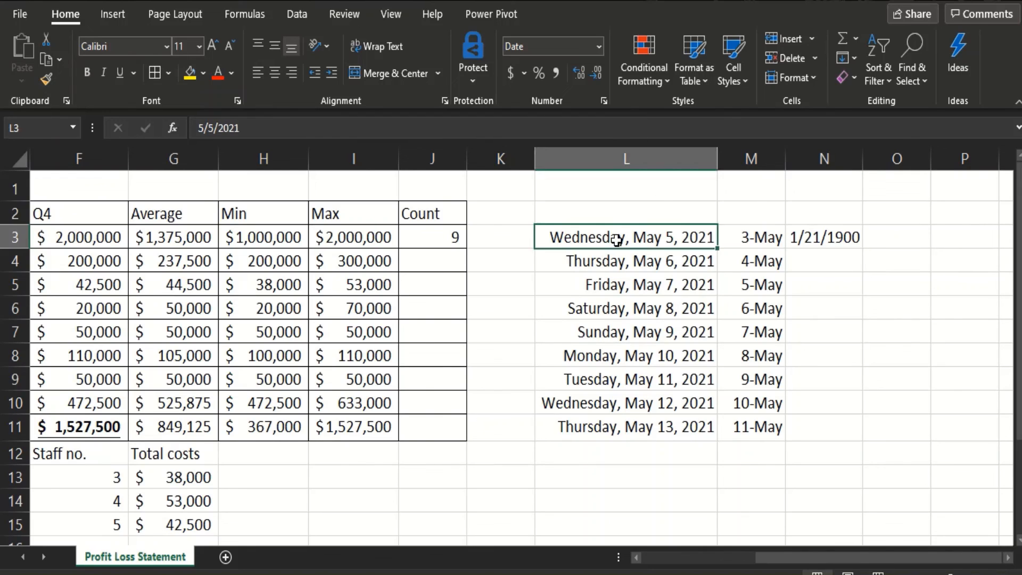
{"action": "left_click", "coordinate": [599, 46]}
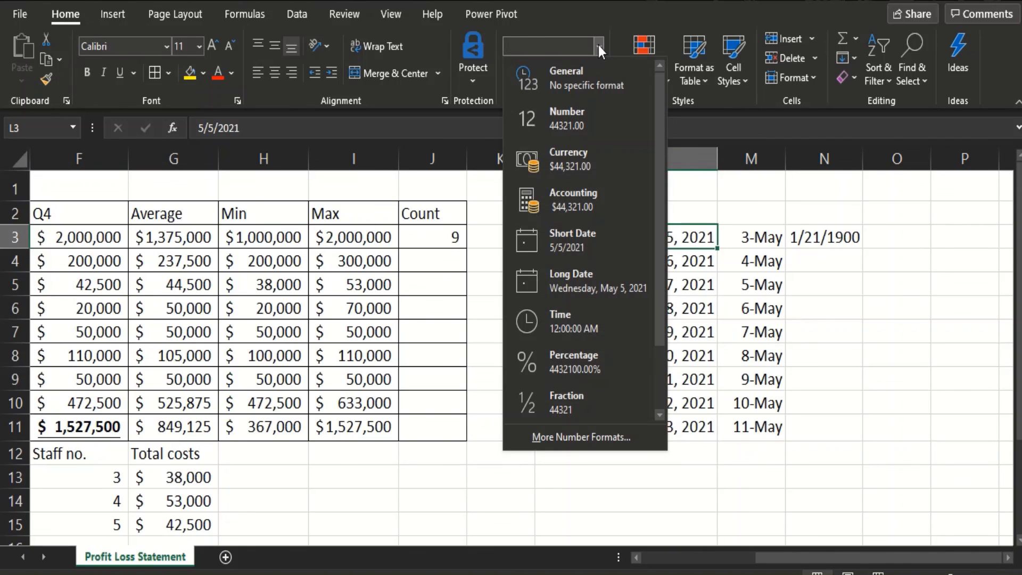
{"action": "left_click", "coordinate": [573, 78]}
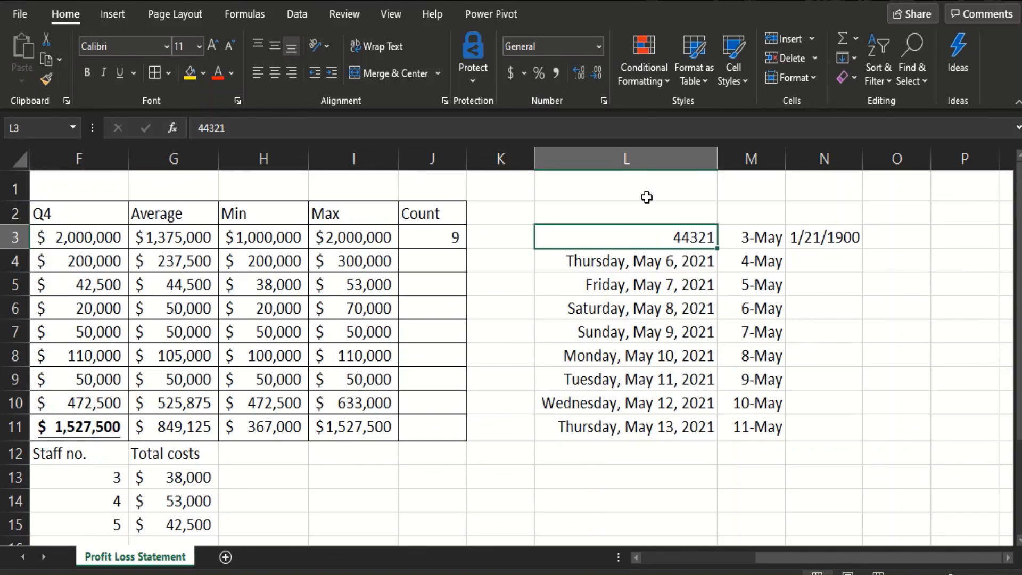
{"action": "left_click", "coordinate": [597, 47]}
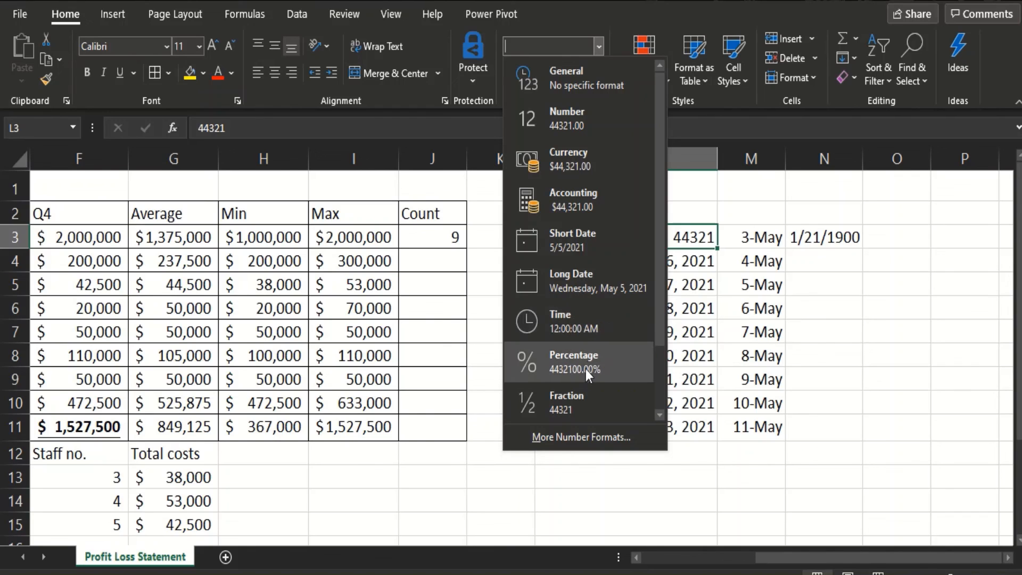
{"action": "left_click", "coordinate": [576, 250]}
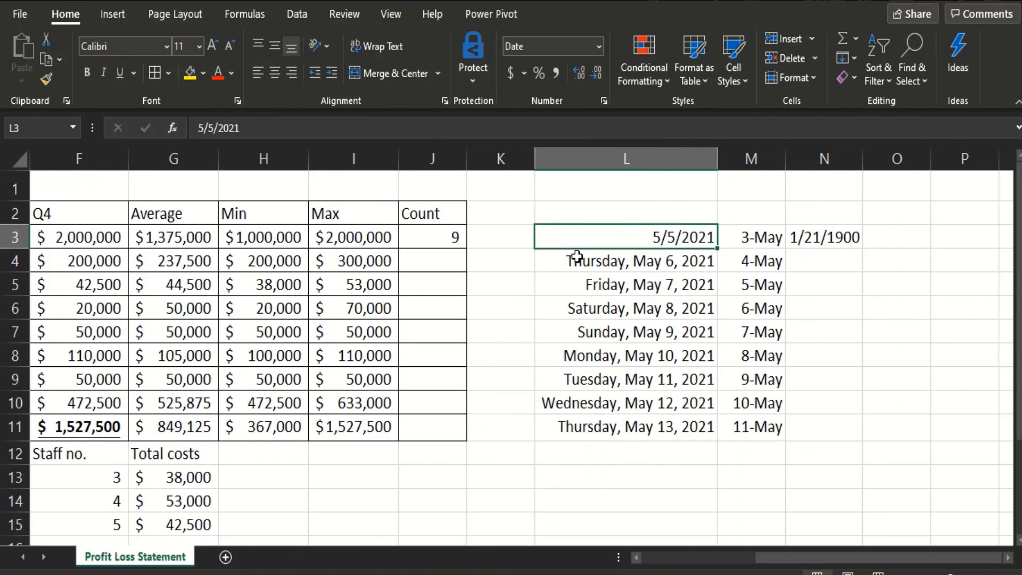
{"action": "left_click", "coordinate": [600, 48]}
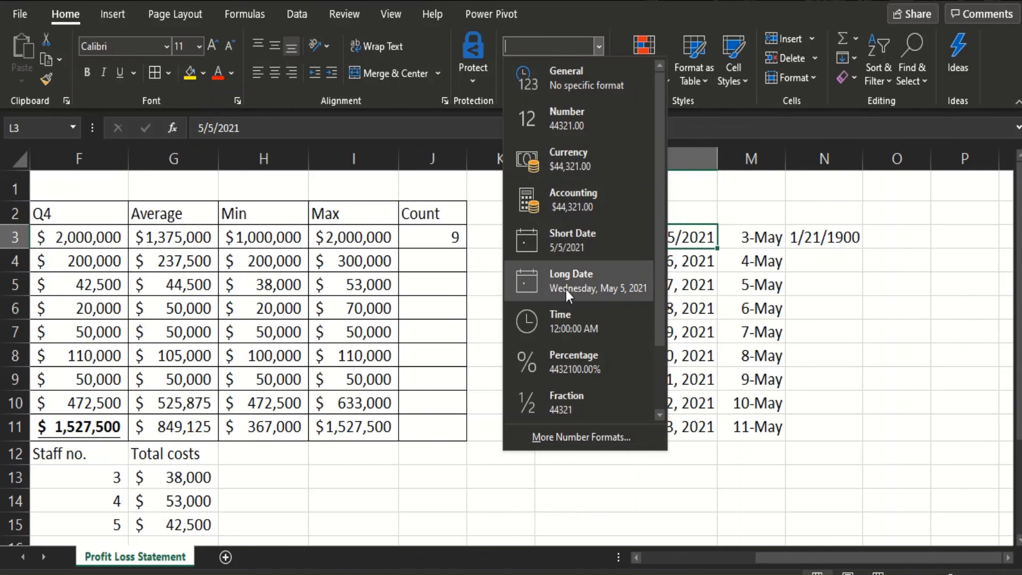
{"action": "left_click", "coordinate": [565, 289]}
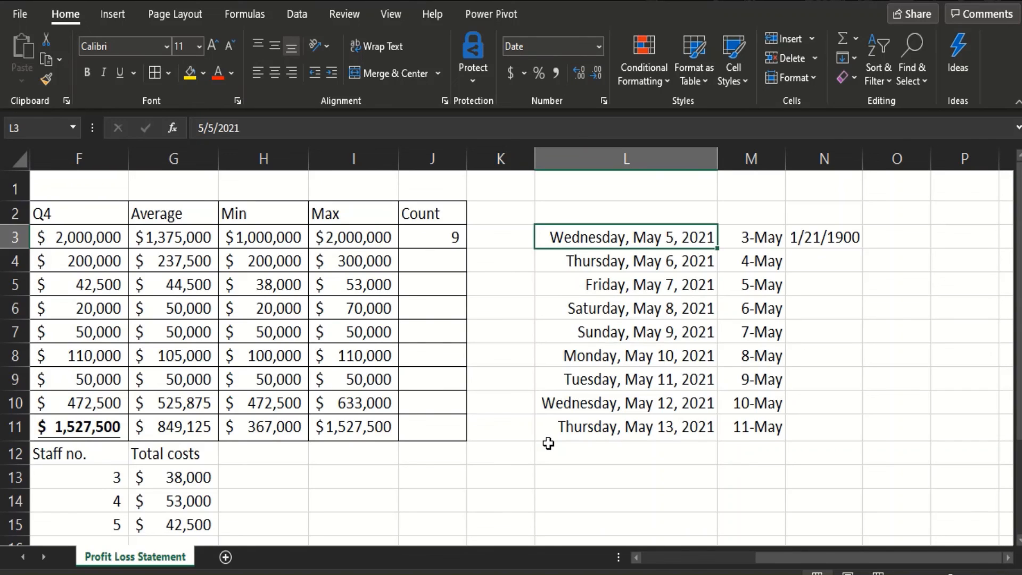
Step: Format the statement values in C3:I11 as Currency and autofit the width of column F
{"action": "left_click", "coordinate": [272, 336]}
{"action": "key", "text": "Left"}
{"action": "key", "text": "Left"}
{"action": "key", "text": "Left"}
{"action": "key", "text": "Left"}
{"action": "key", "text": "Left"}
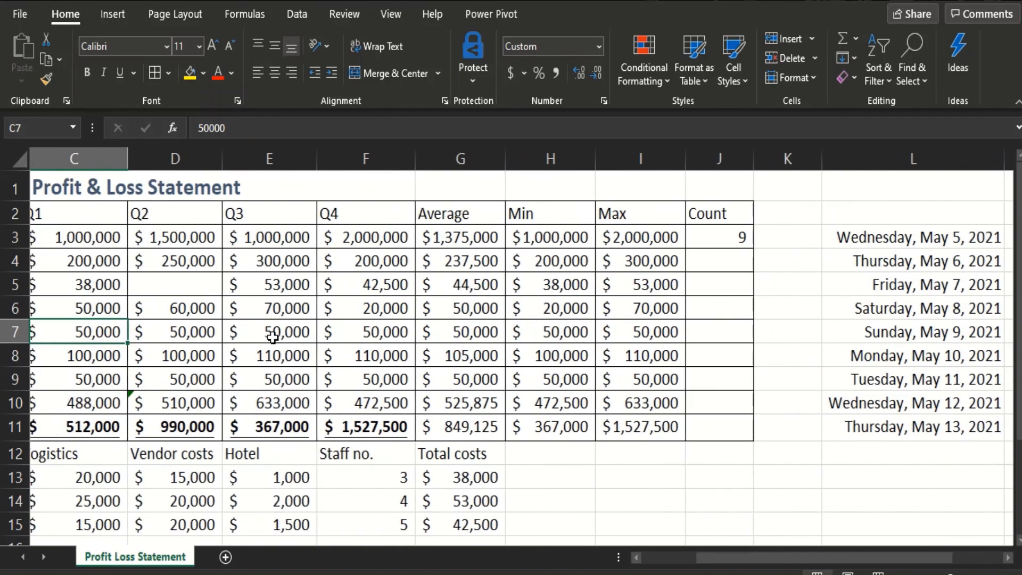
{"action": "key", "text": "Left"}
{"action": "key", "text": "Right"}
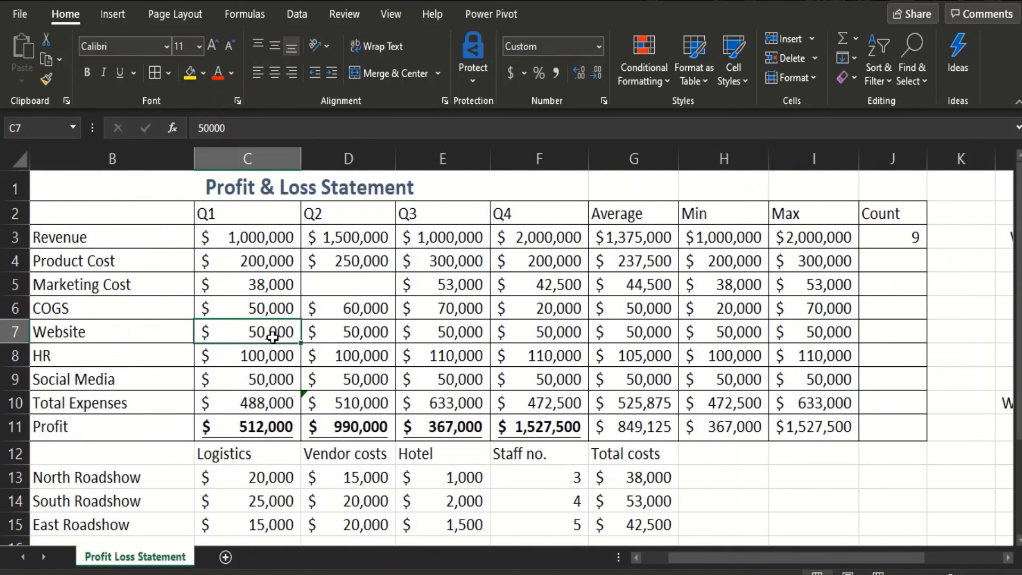
{"action": "mouse_move", "coordinate": [263, 234]}
{"action": "left_mouse_down"}
{"action": "mouse_move", "coordinate": [468, 367]}
{"action": "mouse_move", "coordinate": [697, 440]}
{"action": "mouse_move", "coordinate": [786, 384]}
{"action": "mouse_move", "coordinate": [809, 405]}
{"action": "mouse_move", "coordinate": [809, 424]}
{"action": "left_mouse_up"}
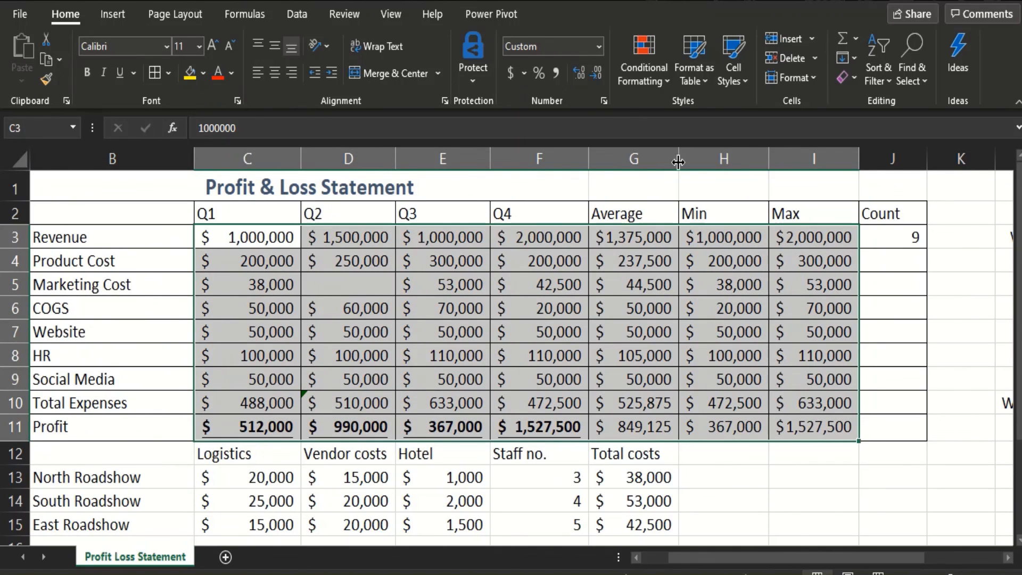
{"action": "left_click", "coordinate": [598, 47]}
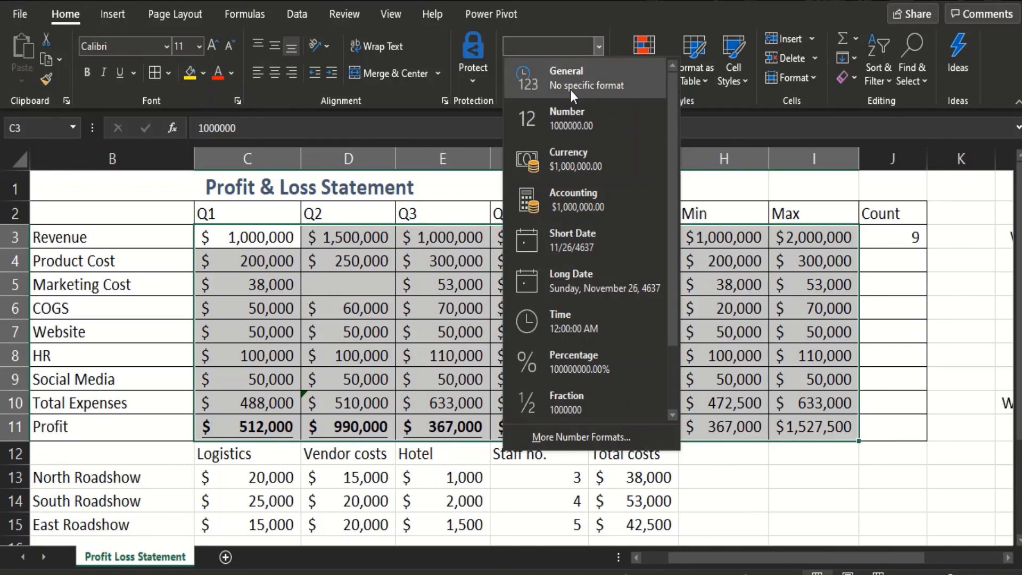
{"action": "left_click", "coordinate": [578, 181]}
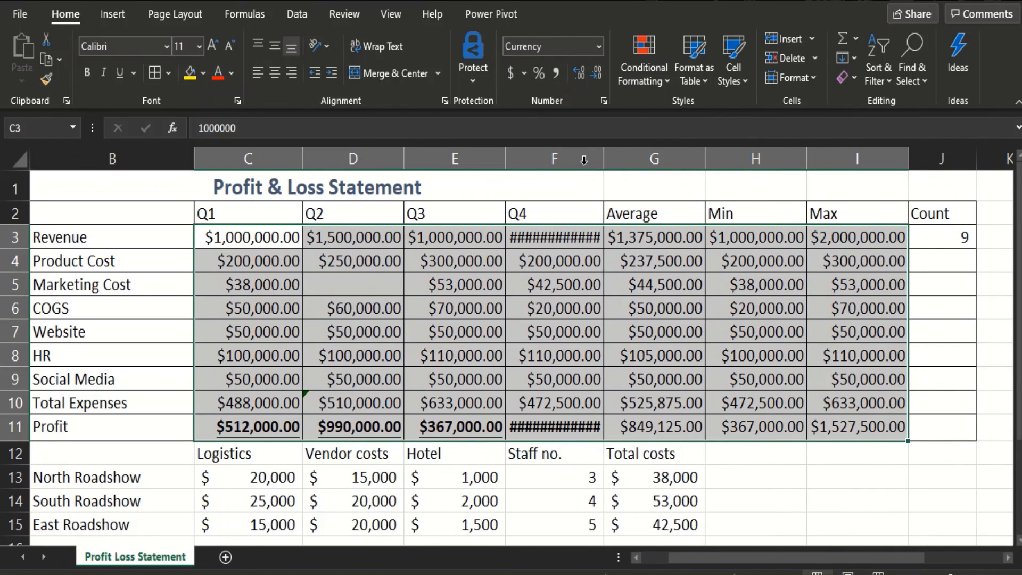
{"action": "double_click", "coordinate": [604, 154]}
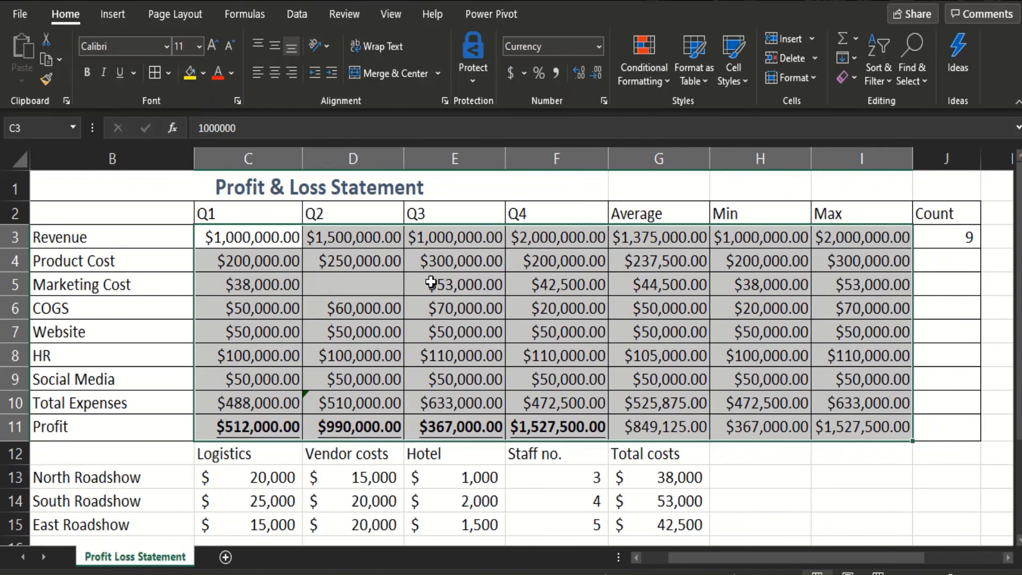
Step: Reduce the currency values in C3:I11 to zero decimal places
{"action": "left_click", "coordinate": [596, 76]}
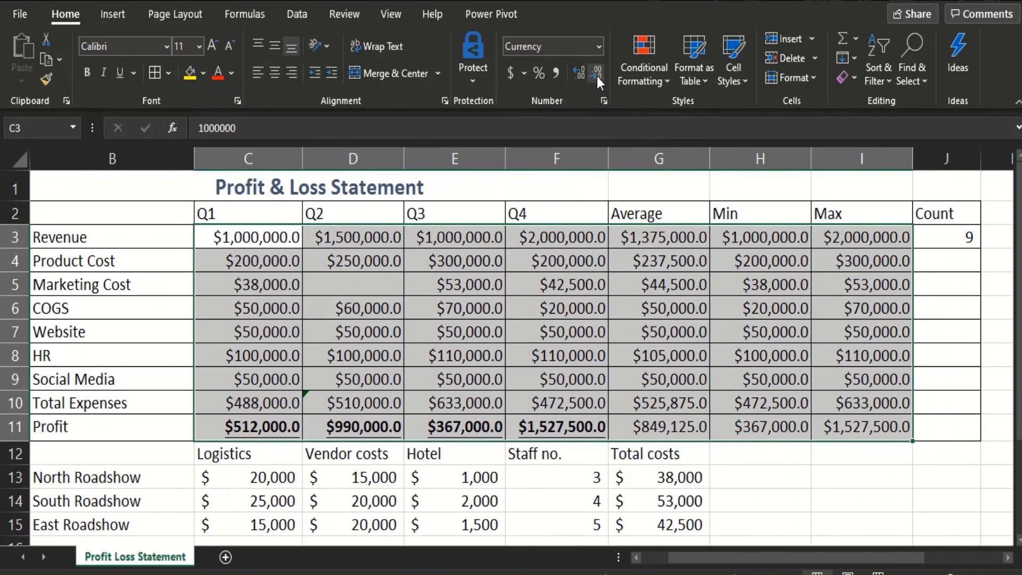
{"action": "left_click", "coordinate": [596, 76]}
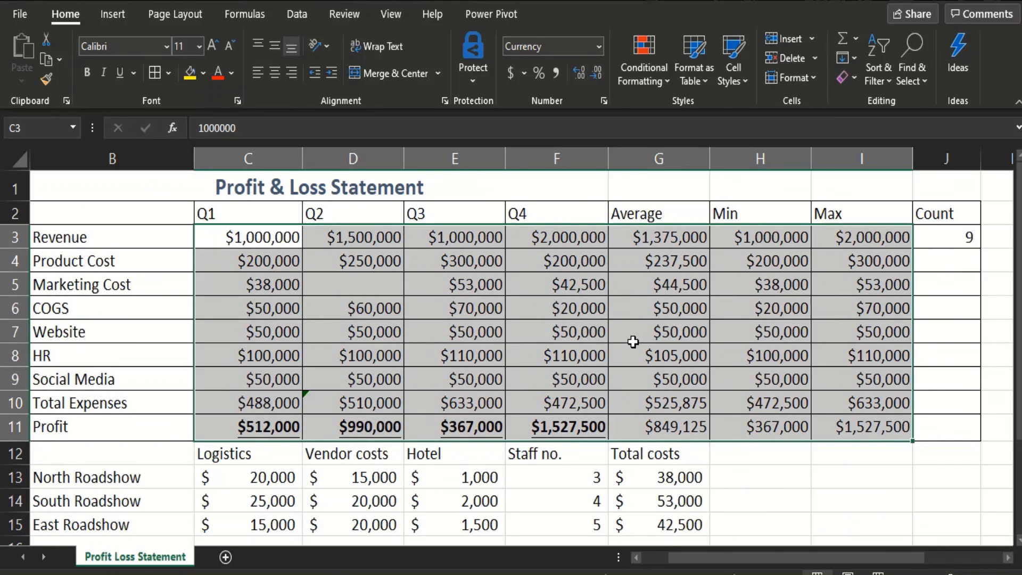
{"action": "left_click", "coordinate": [837, 491]}
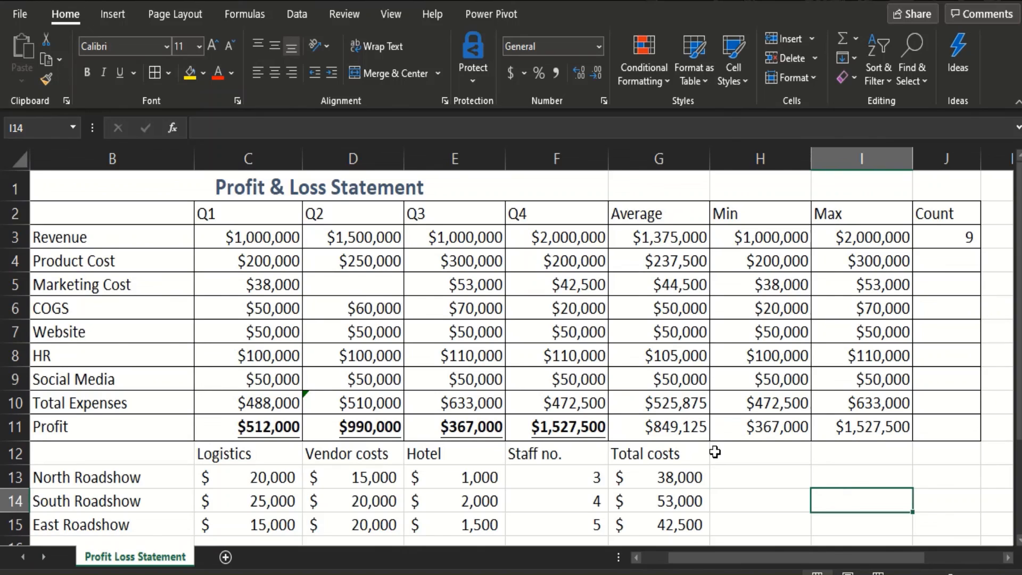
{"action": "left_click", "coordinate": [572, 330]}
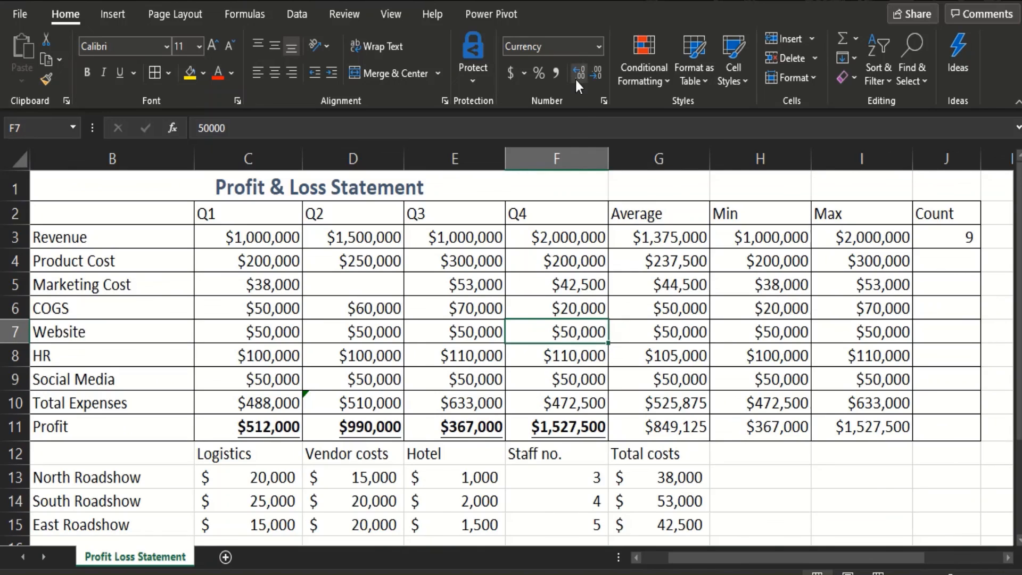
Step: Format the count in J3 as Number with zero decimal places
{"action": "left_click", "coordinate": [965, 241]}
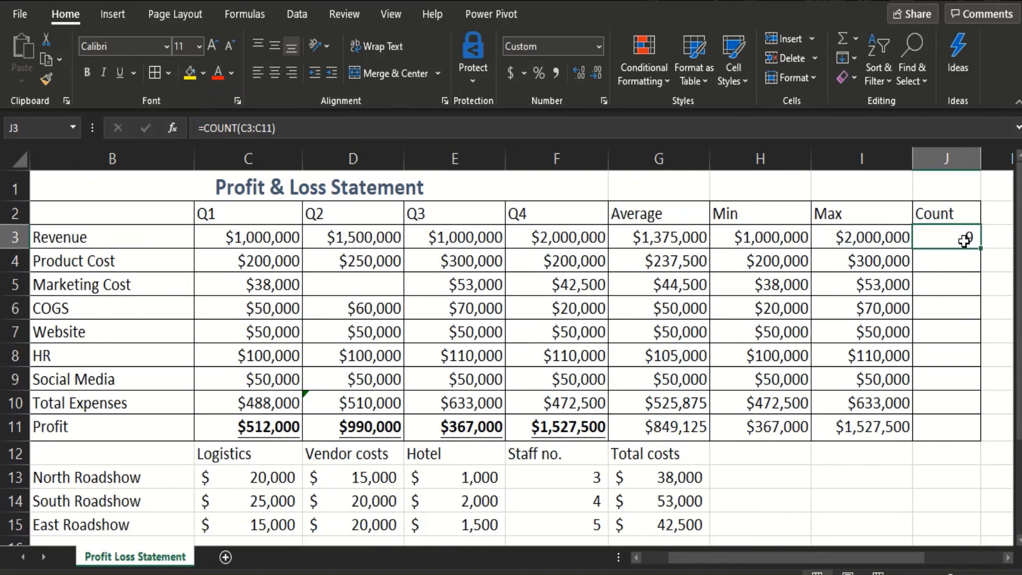
{"action": "left_click", "coordinate": [598, 45]}
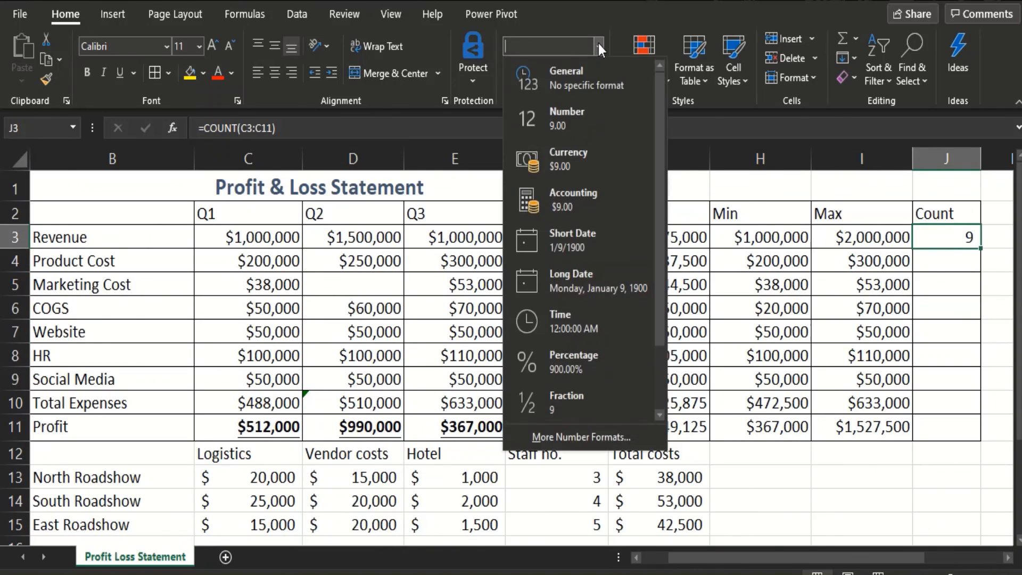
{"action": "left_click", "coordinate": [563, 122]}
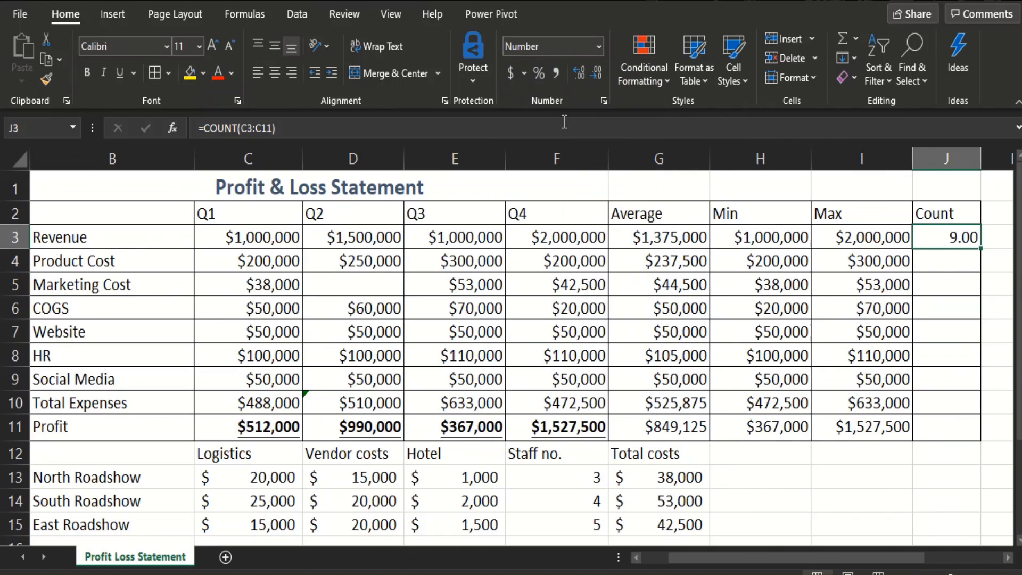
{"action": "left_click", "coordinate": [600, 78]}
{"action": "left_click", "coordinate": [599, 78]}
{"action": "left_click", "coordinate": [780, 473]}
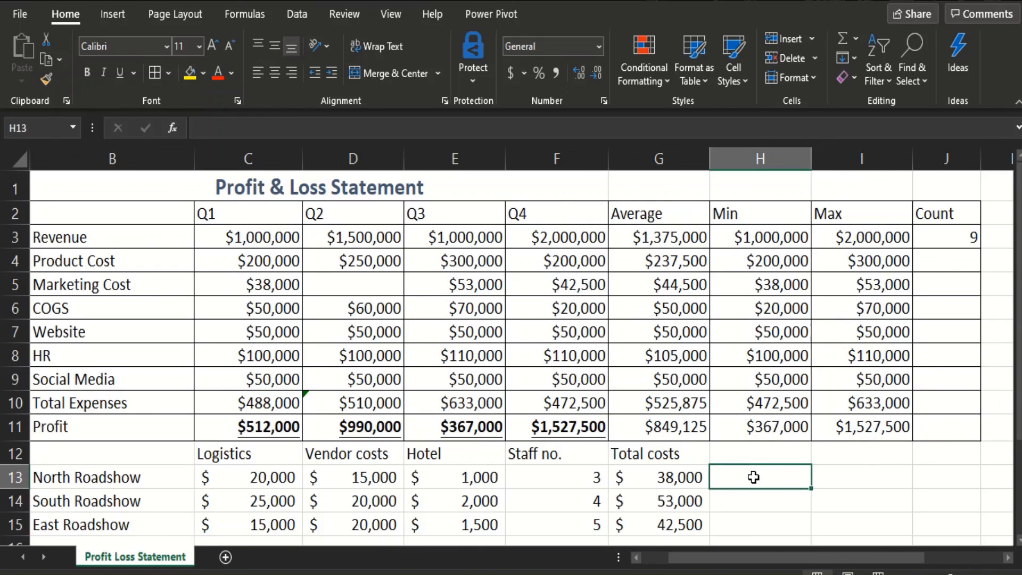
{"action": "left_click", "coordinate": [174, 130]}
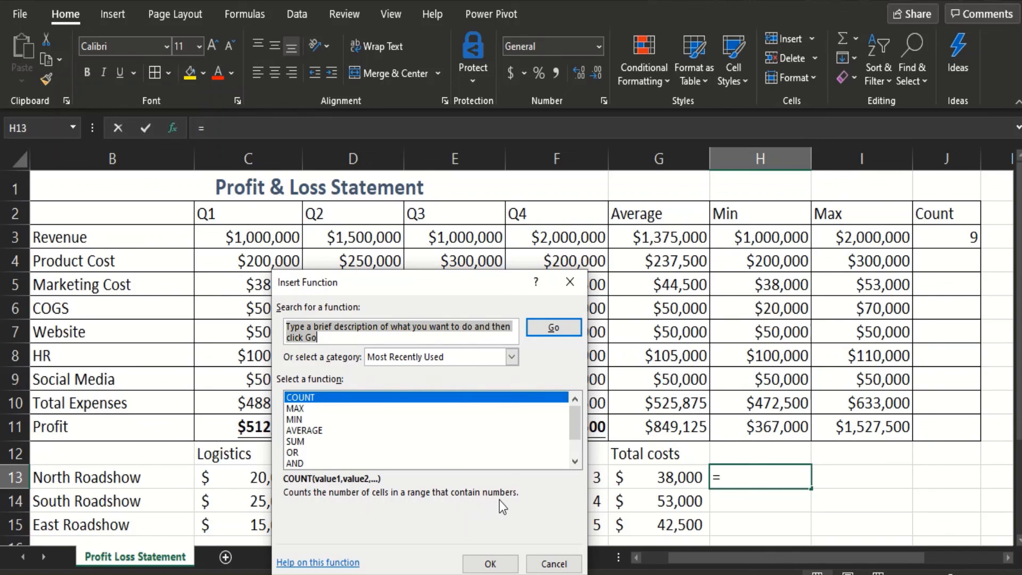
{"action": "left_click", "coordinate": [489, 563]}
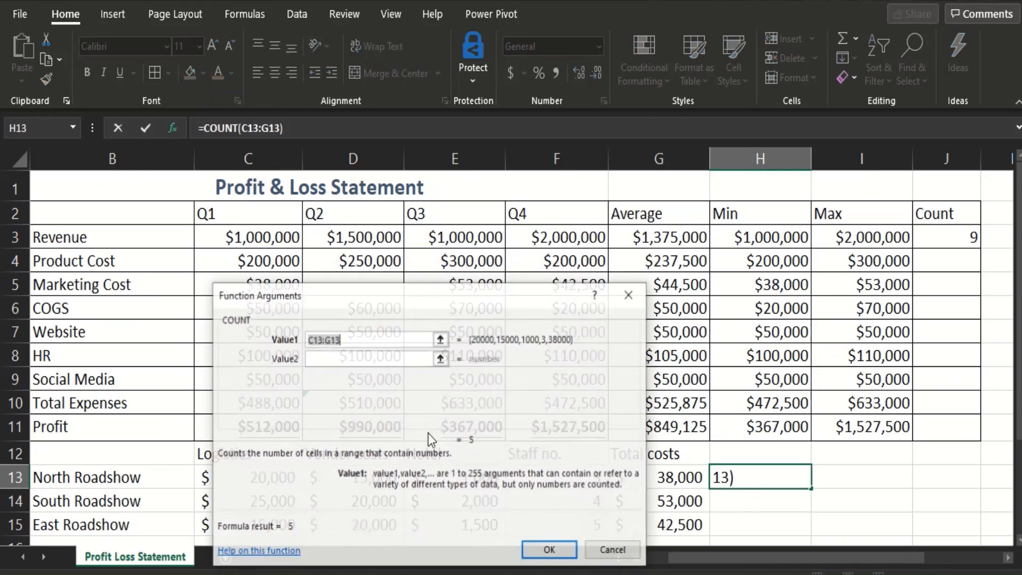
{"action": "left_click", "coordinate": [610, 551]}
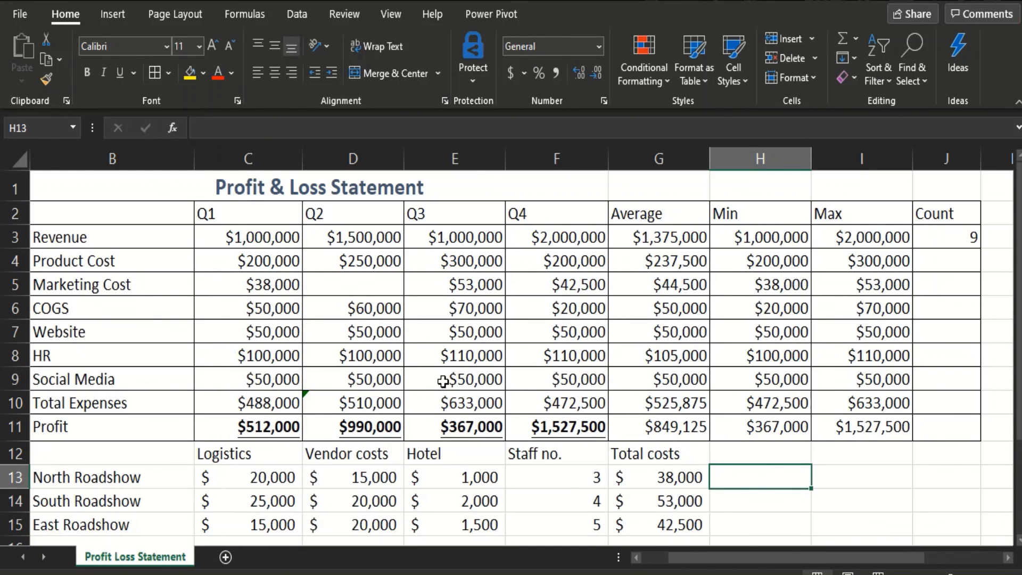